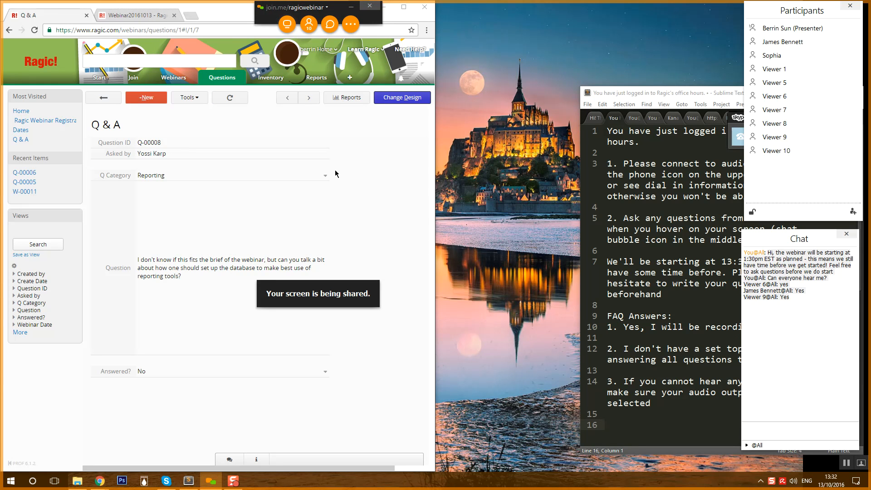
- Reposition the notes window and delete the paragraph about the 13:30 EST start time
{"action": "left_click_drag", "start_coordinate": [628, 94], "coordinate": [531, 40]}
{"action": "left_click_drag", "start_coordinate": [485, 117], "coordinate": [626, 82]}
{"action": "left_click_drag", "start_coordinate": [668, 40], "coordinate": [677, 7]}
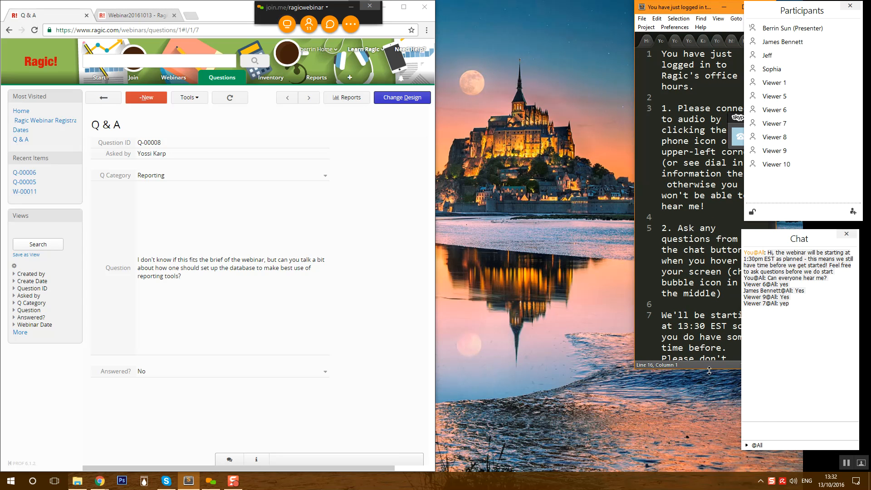
{"action": "left_click_drag", "start_coordinate": [710, 368], "coordinate": [710, 476]}
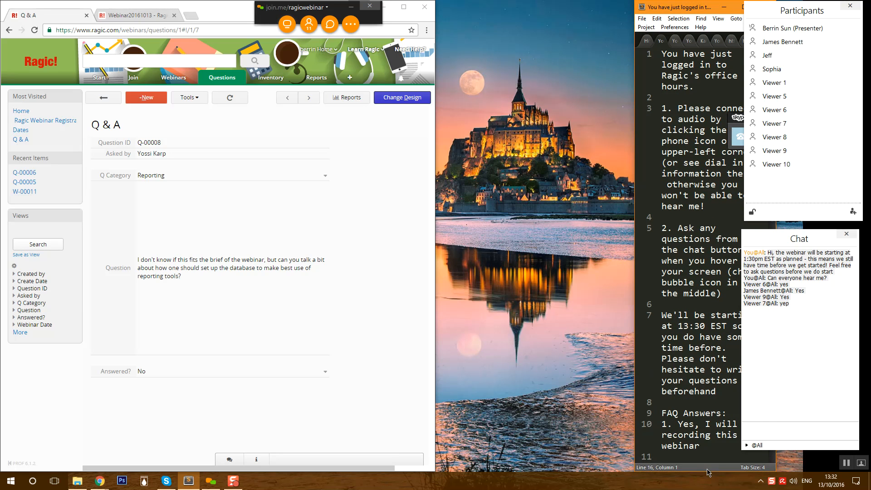
{"action": "left_click_drag", "start_coordinate": [716, 391], "coordinate": [640, 307]}
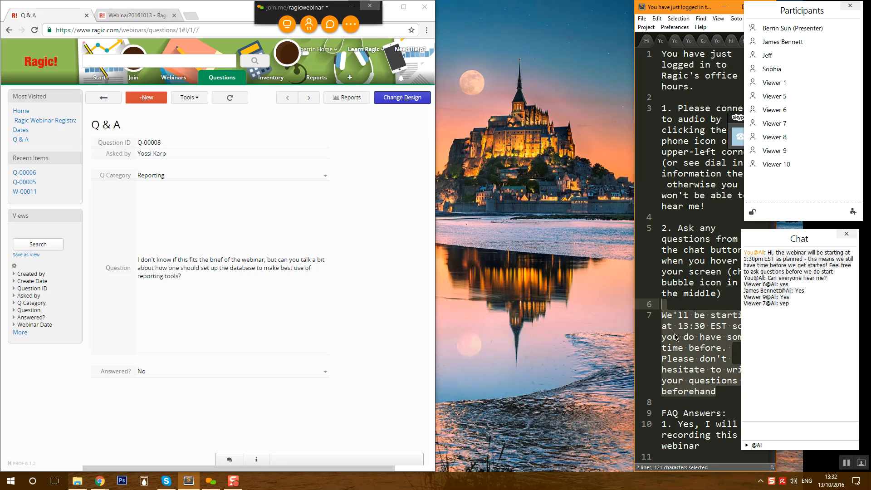
{"action": "key", "text": "BackSpace"}
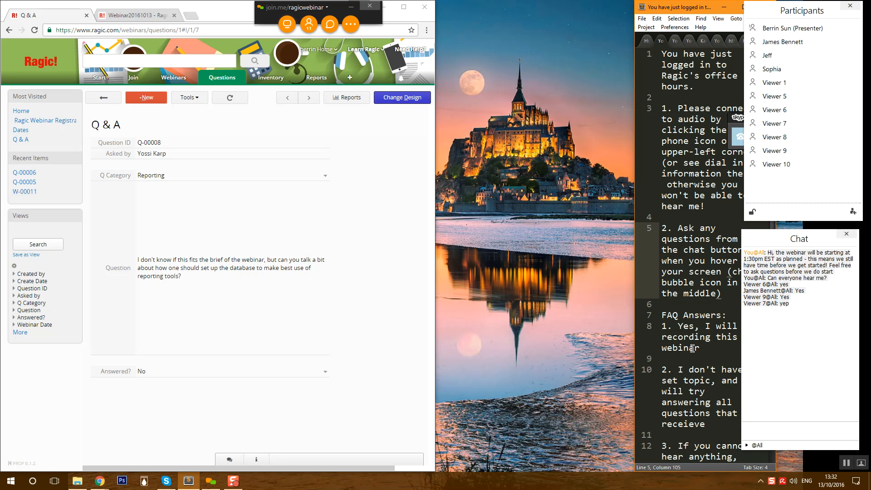
- Resize the notes window, move the call popup aside, and widen the Ragic browser window
{"action": "left_click_drag", "start_coordinate": [631, 193], "coordinate": [565, 194]}
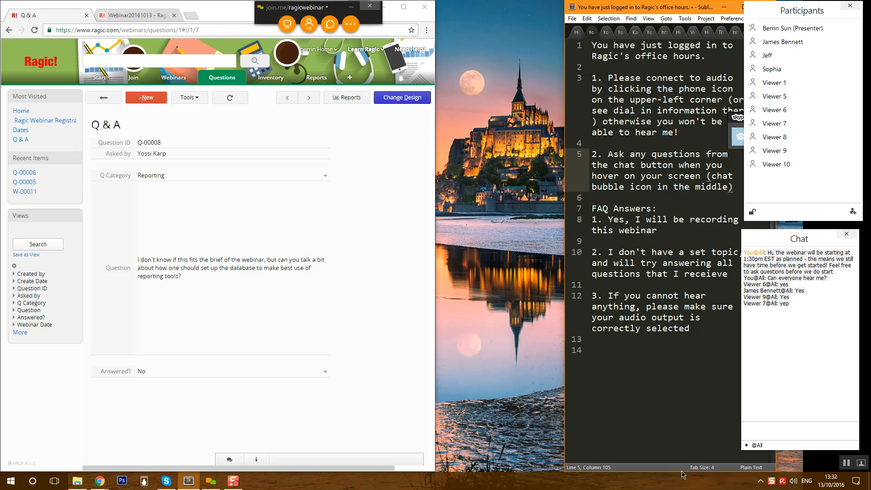
{"action": "left_click_drag", "start_coordinate": [682, 472], "coordinate": [682, 362]}
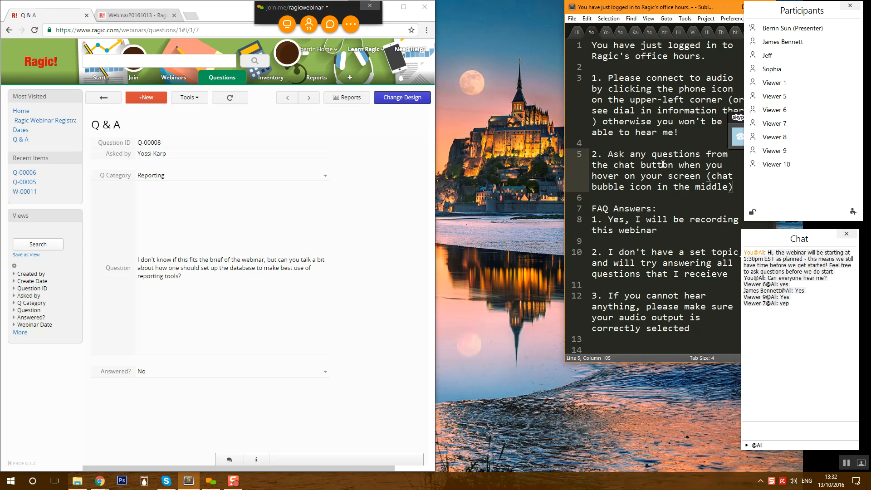
{"action": "left_click_drag", "start_coordinate": [672, 10], "coordinate": [769, 11]}
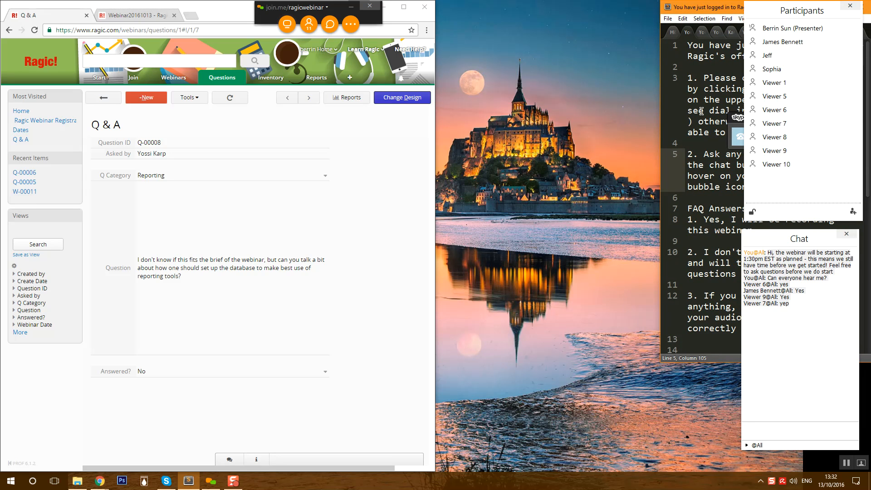
{"action": "left_click_drag", "start_coordinate": [736, 117], "coordinate": [653, 489]}
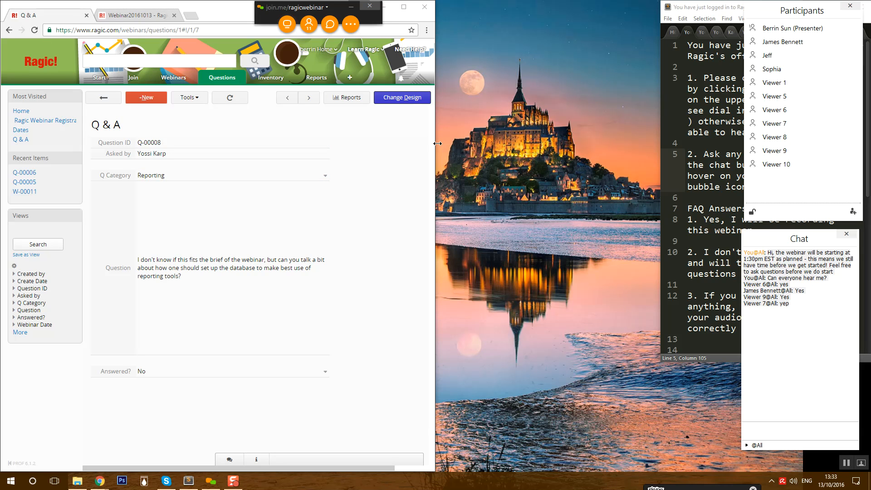
{"action": "left_click_drag", "start_coordinate": [439, 143], "coordinate": [654, 181]}
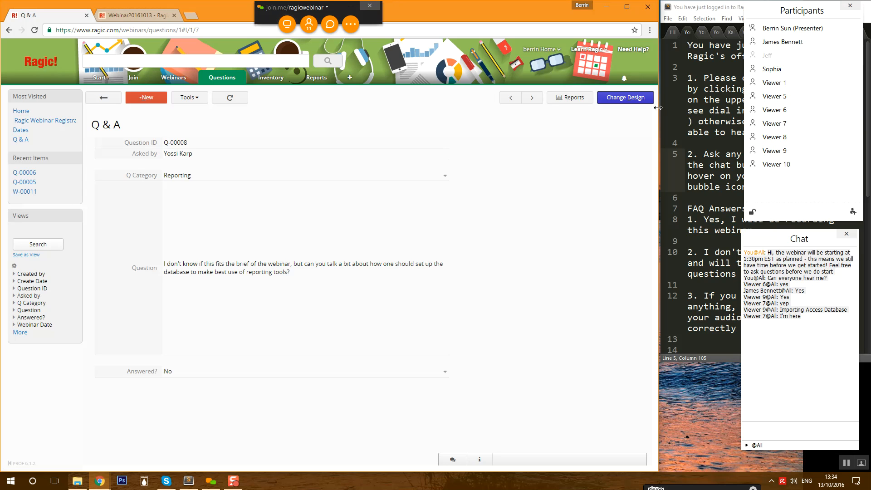
- Reopen record Q-00008 from the Q & A list and show its Reports menu of report types
{"action": "left_click", "coordinate": [573, 103]}
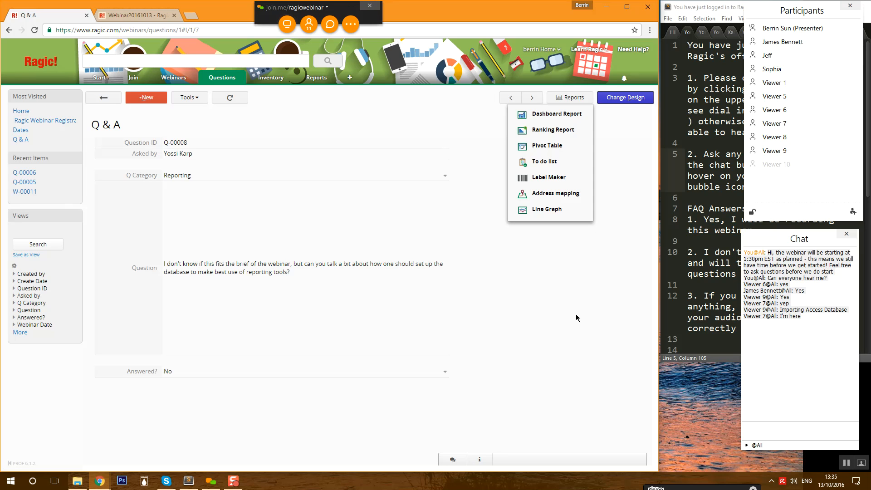
{"action": "mouse_move", "coordinate": [232, 77]}
{"action": "left_click", "coordinate": [217, 101]}
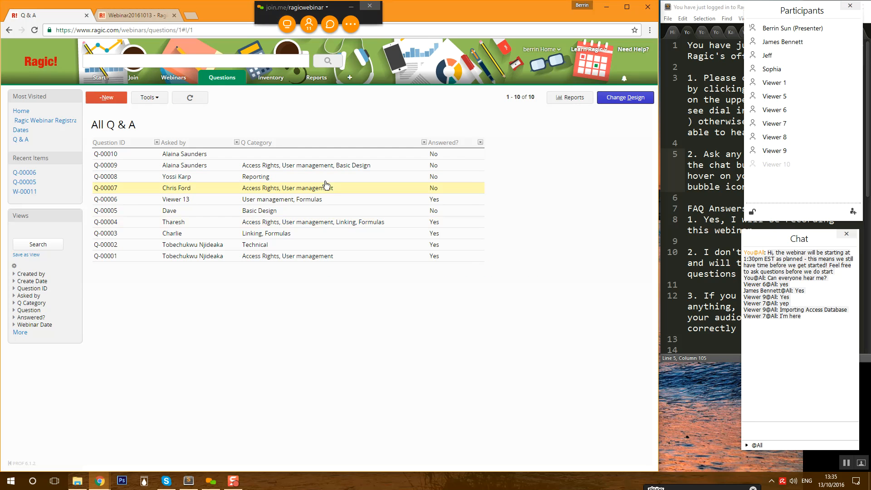
{"action": "left_click", "coordinate": [298, 178]}
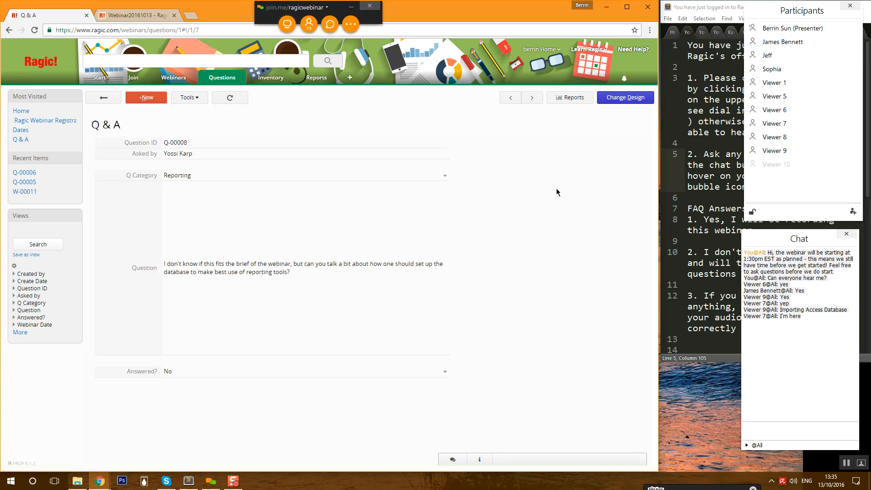
{"action": "left_click", "coordinate": [575, 98]}
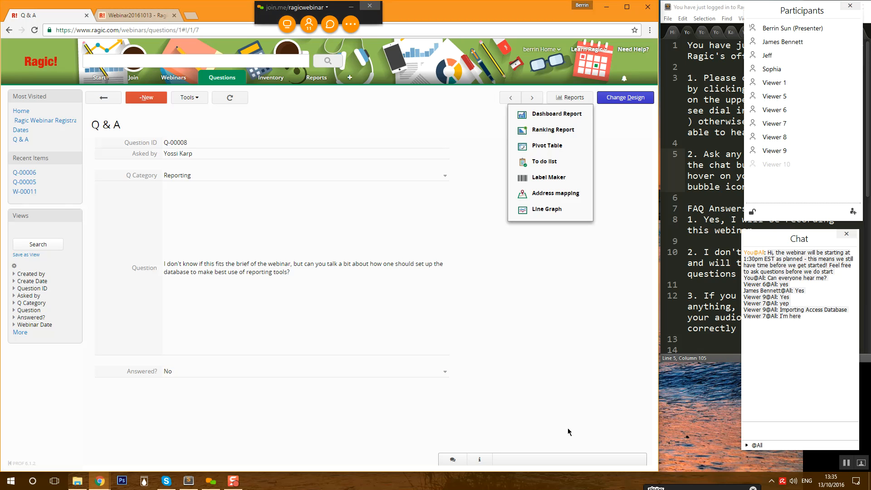
- Switch to the Webinar20161013 account tab, which shows an empty welcome page
{"action": "left_click", "coordinate": [141, 17]}
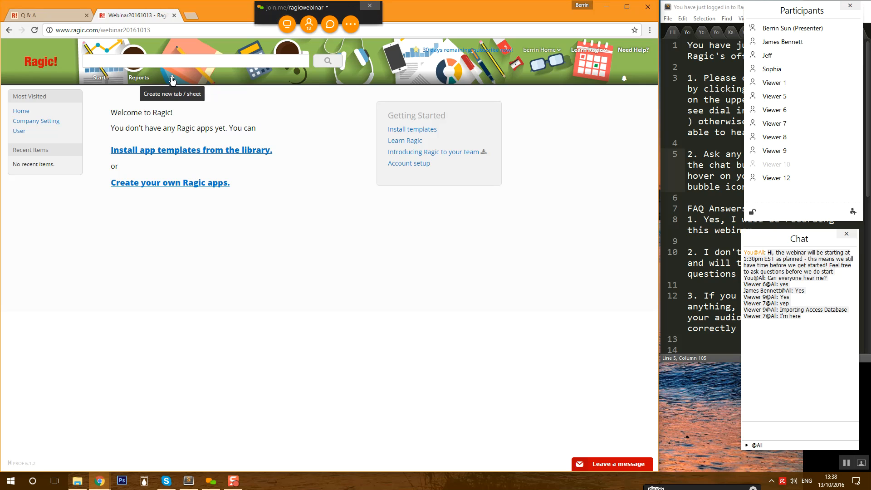
- Add a new tab named Sales
{"action": "mouse_move", "coordinate": [90, 85]}
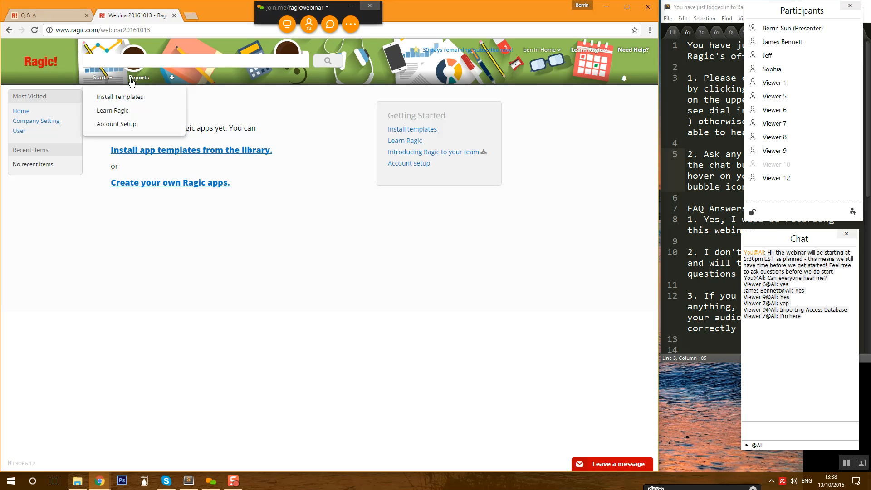
{"action": "left_click", "coordinate": [173, 78]}
{"action": "left_click", "coordinate": [218, 166]}
{"action": "key", "text": "BackSpace"}
{"action": "type", "text": "Sales"}
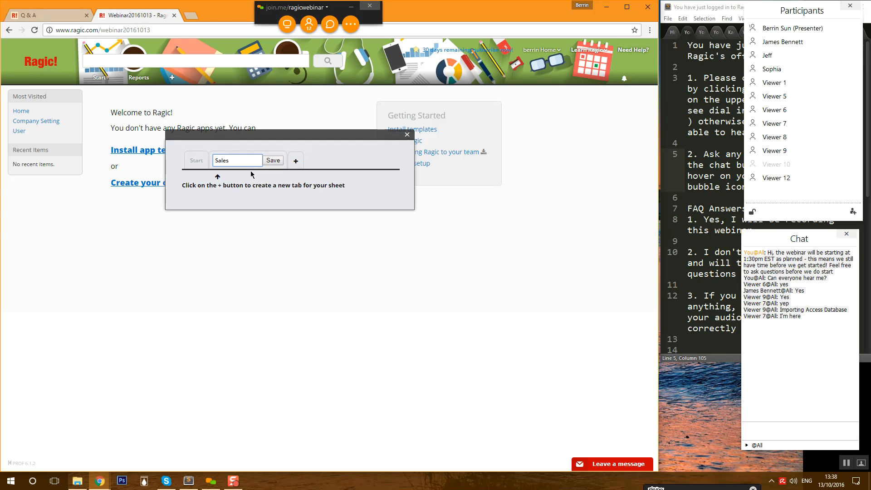
{"action": "left_click", "coordinate": [272, 160]}
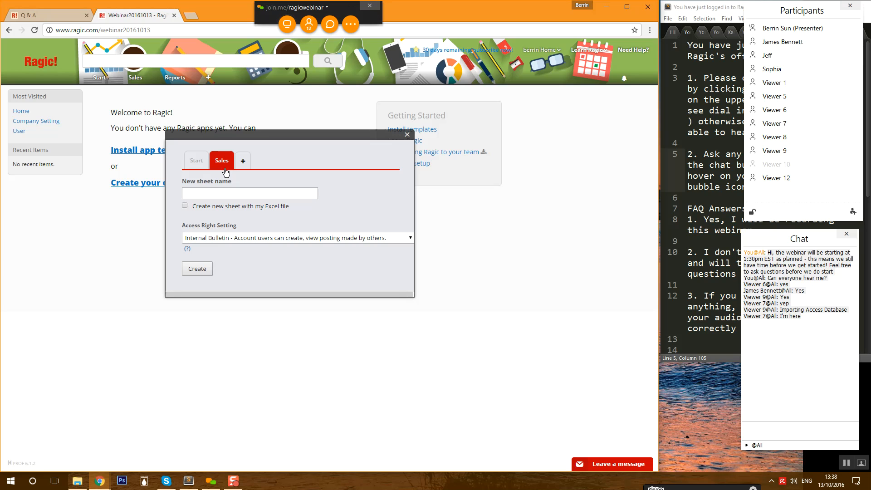
- Name the new sheet Customers and set it to be created from an Excel file
{"action": "left_click", "coordinate": [214, 196]}
{"action": "type", "text": "Customers"}
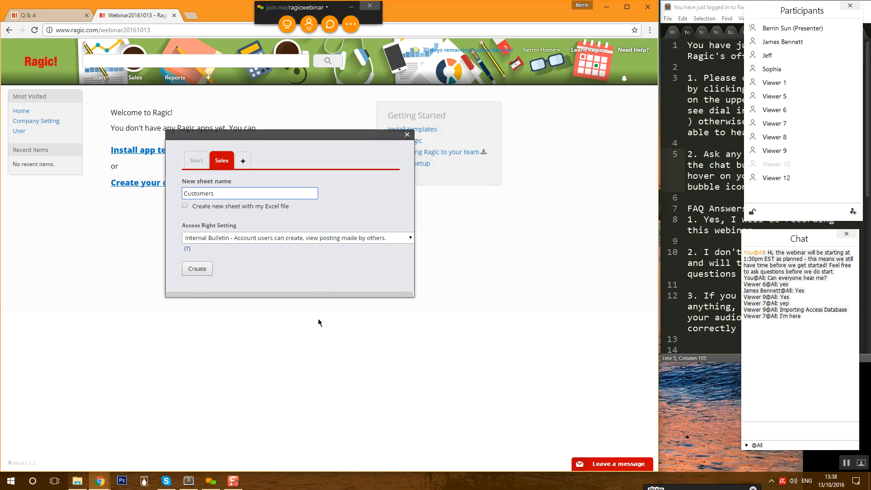
{"action": "left_click", "coordinate": [185, 206]}
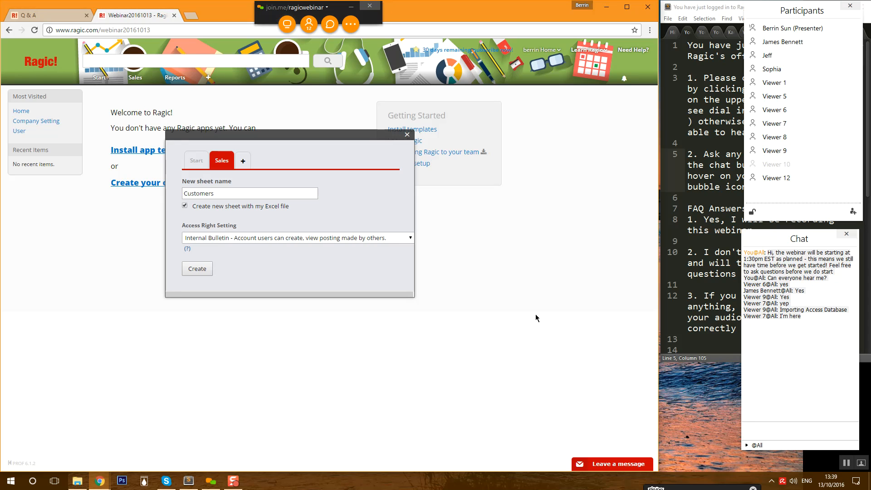
- Create the Customers sheet, zoom the upload page to 125% and review the example file layout
{"action": "left_click", "coordinate": [199, 270]}
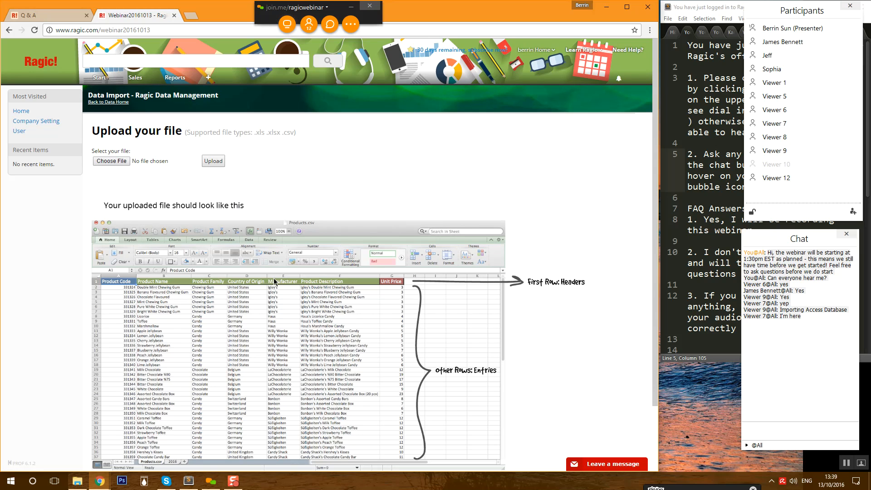
{"action": "scroll", "coordinate": [274, 281], "scroll_direction": "down", "scroll_amount": 1}
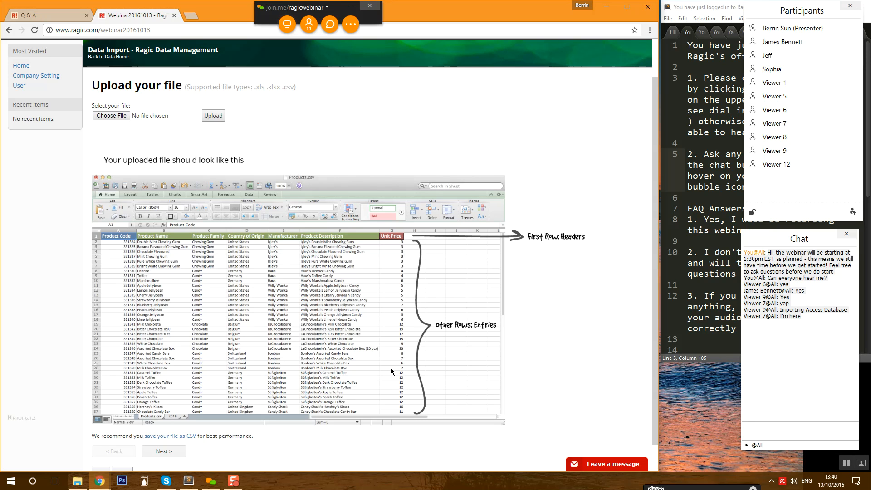
{"action": "key", "text": "ctrl+plus"}
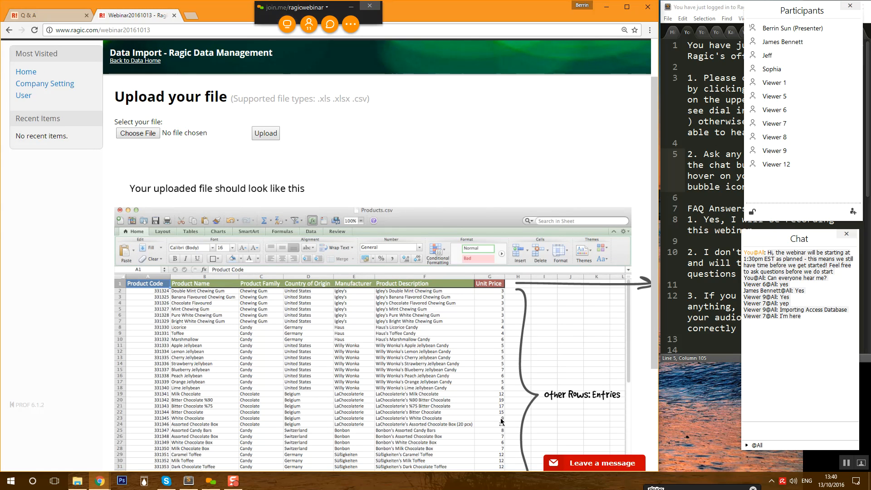
{"action": "scroll", "coordinate": [440, 422], "scroll_direction": "down", "scroll_amount": 1}
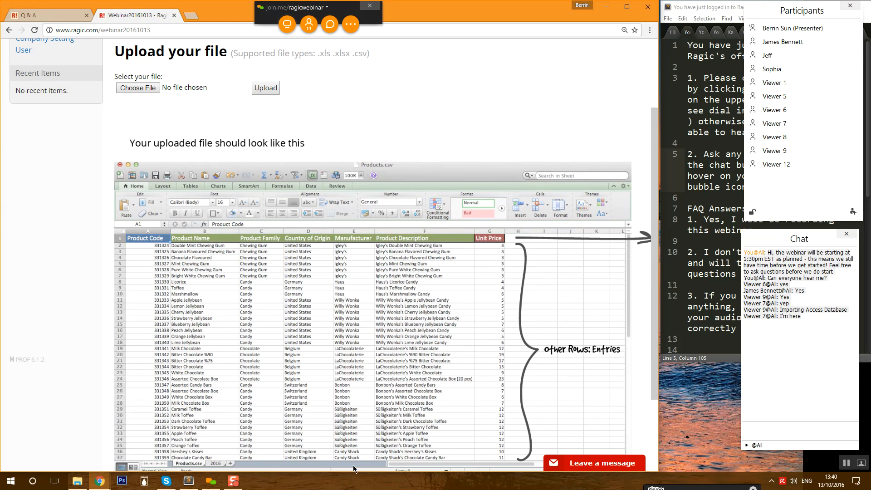
{"action": "scroll", "coordinate": [340, 421], "scroll_direction": "down", "scroll_amount": 2}
{"action": "scroll", "coordinate": [340, 421], "scroll_direction": "up", "scroll_amount": 1}
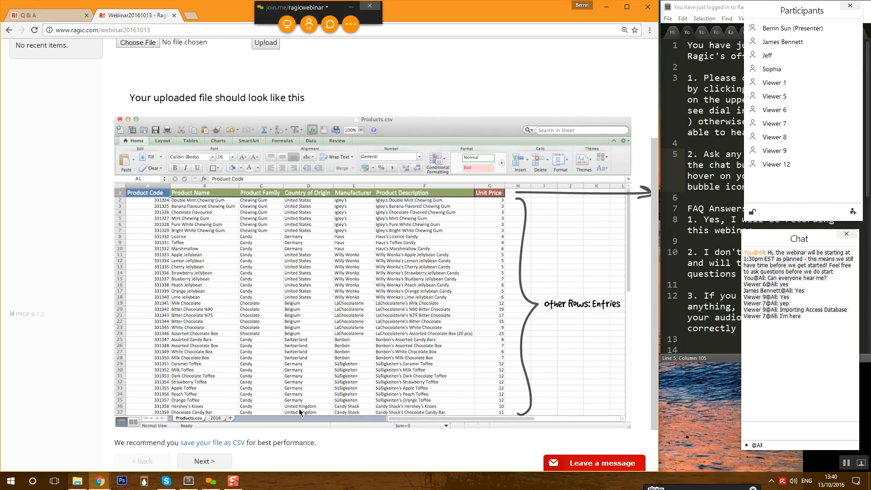
{"action": "left_click", "coordinate": [77, 481]}
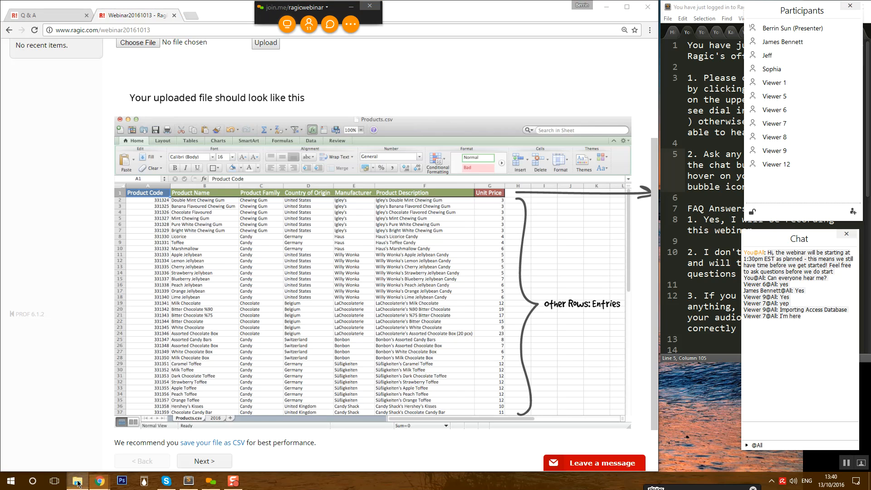
- Open Customers.csv from the Webinar Resources folder in Excel
{"action": "left_click_drag", "start_coordinate": [343, 184], "coordinate": [634, 125]}
{"action": "left_click", "coordinate": [544, 188]}
{"action": "double_click", "coordinate": [543, 187]}
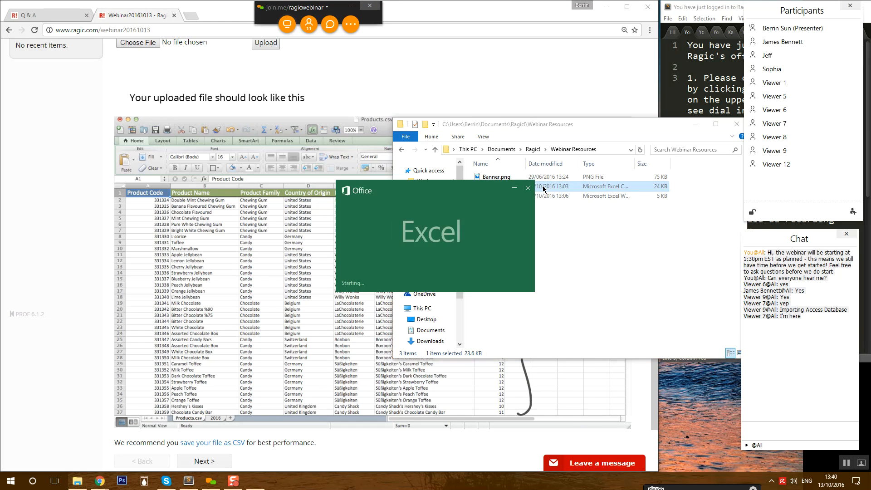
{"action": "left_click", "coordinate": [77, 481]}
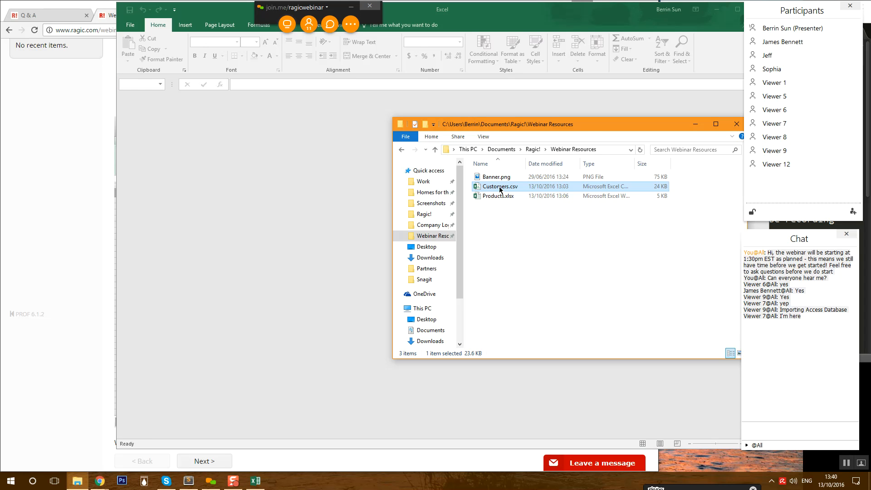
{"action": "left_click", "coordinate": [303, 218]}
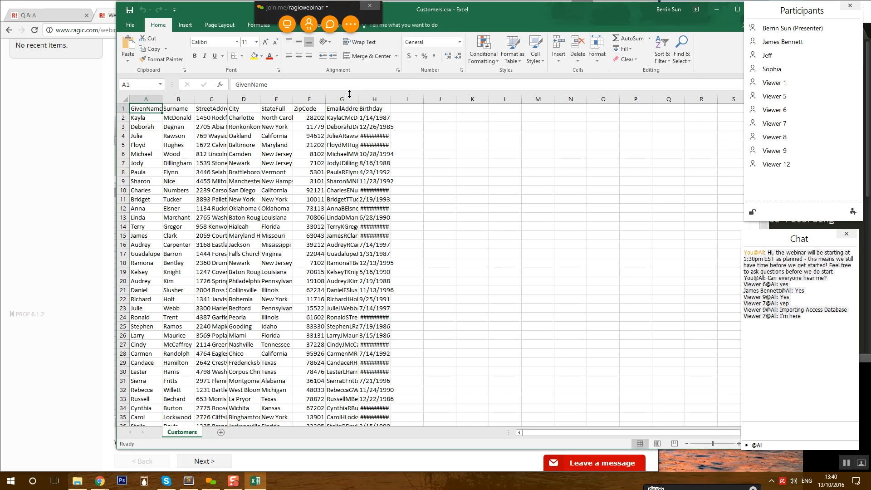
- Widen the GivenName and Surname columns and AutoFit the address and Birthday columns
{"action": "left_click_drag", "start_coordinate": [164, 99], "coordinate": [298, 99]}
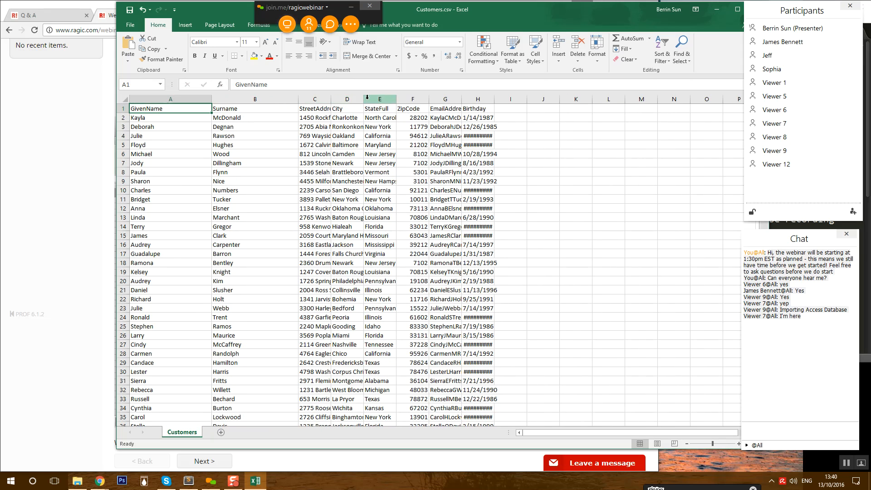
{"action": "double_click", "coordinate": [331, 99]}
{"action": "double_click", "coordinate": [550, 99]}
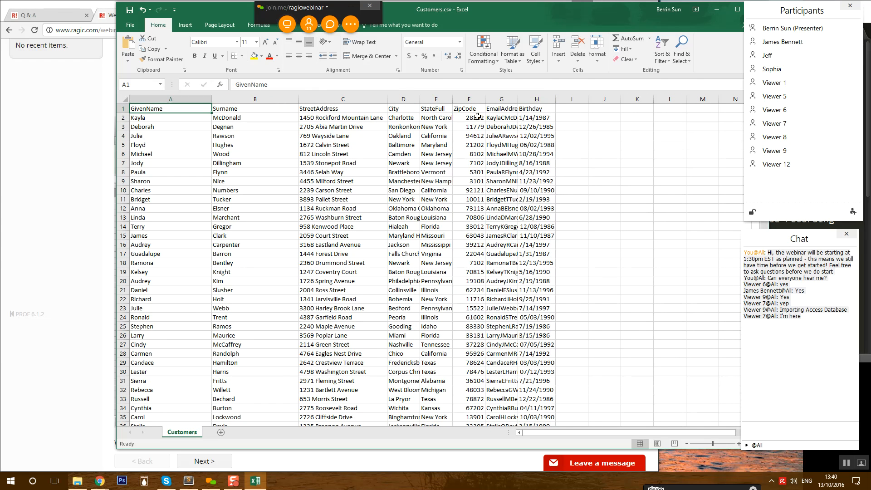
{"action": "left_click", "coordinate": [122, 108]}
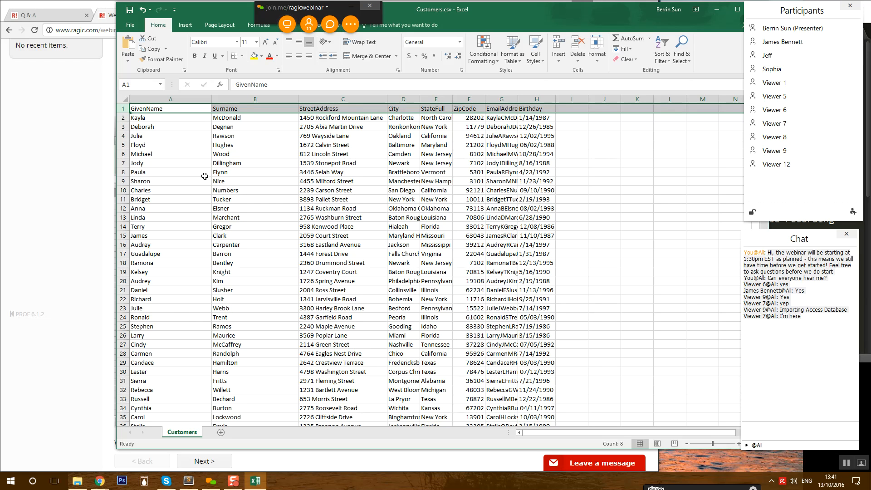
{"action": "left_click_drag", "start_coordinate": [190, 207], "coordinate": [224, 208]}
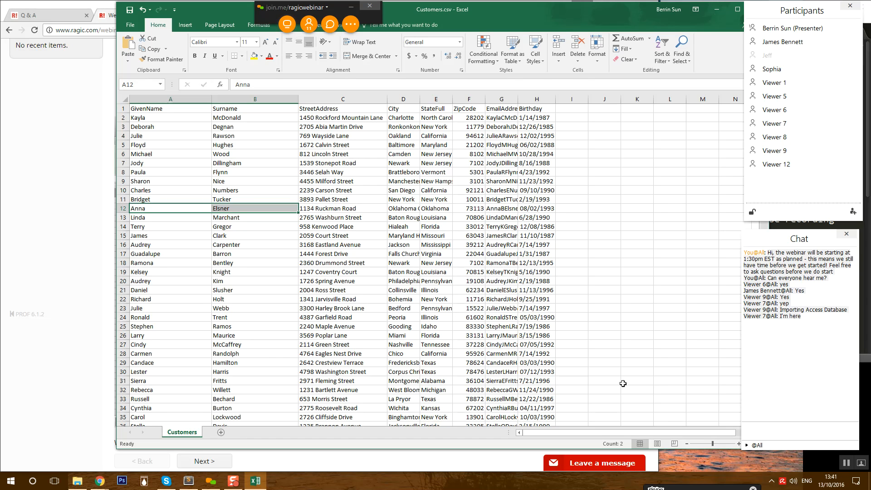
{"action": "left_click", "coordinate": [183, 98]}
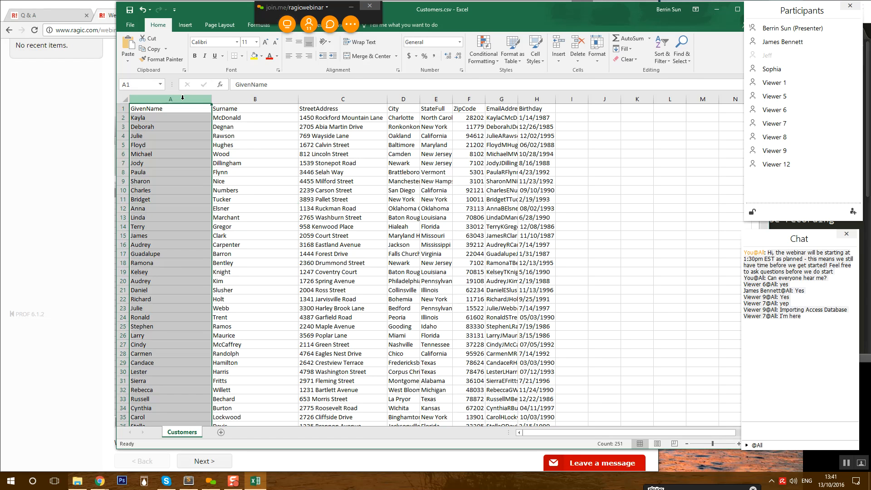
- Insert a column before GivenName headed 'Customer ID' and fit its width
{"action": "right_click", "coordinate": [183, 98]}
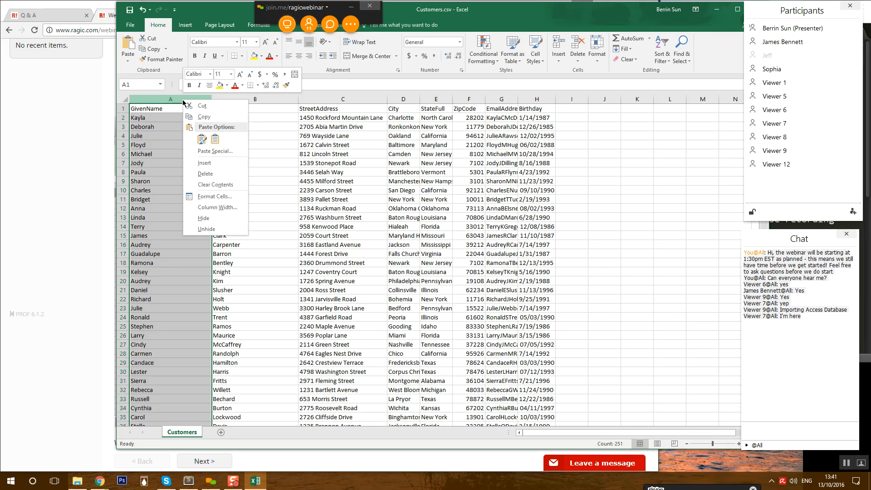
{"action": "left_click", "coordinate": [214, 165]}
{"action": "double_click", "coordinate": [146, 109]}
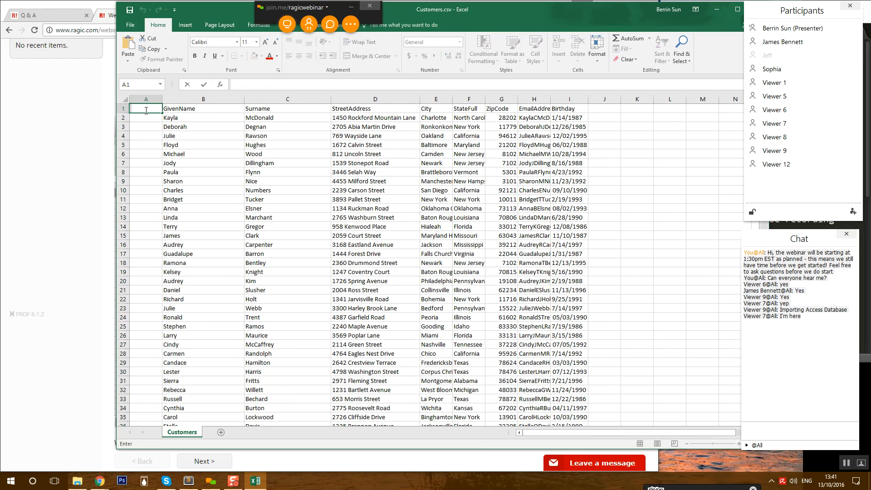
{"action": "type", "text": "Customer ID"}
{"action": "key", "text": "Return"}
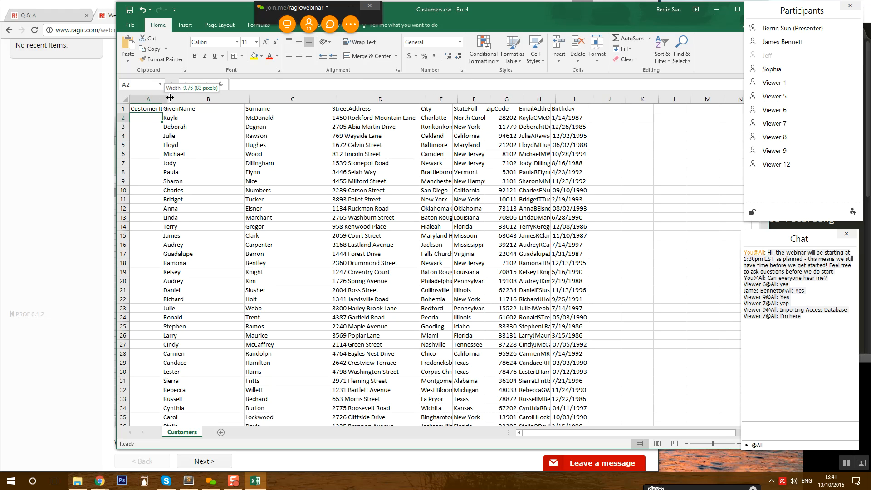
{"action": "double_click", "coordinate": [164, 98]}
- Enter C-000001 in A2 and fill IDs down through C-000250 for every customer
{"action": "type", "text": "C"}
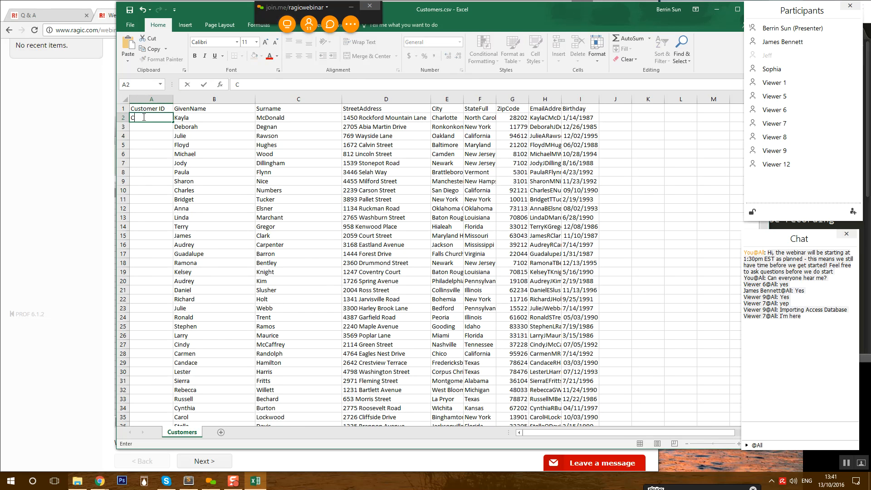
{"action": "type", "text": "-000001"}
{"action": "left_click", "coordinate": [155, 144]}
{"action": "left_click", "coordinate": [158, 119]}
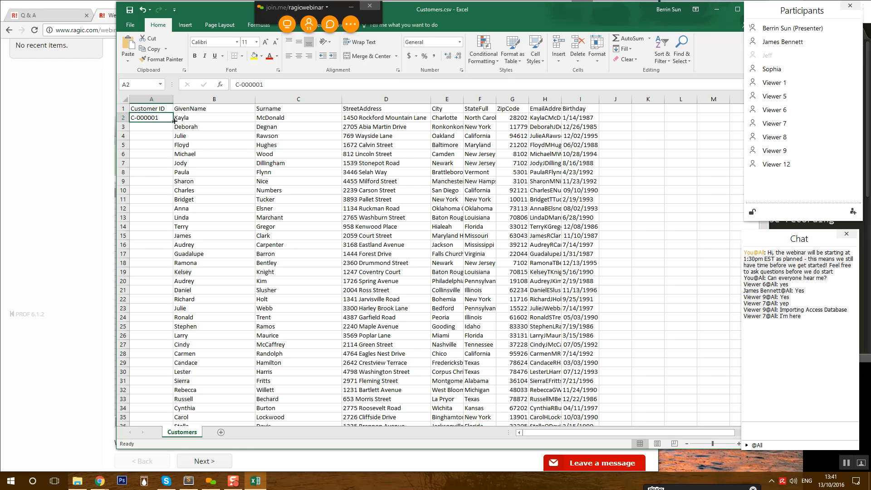
{"action": "double_click", "coordinate": [174, 121]}
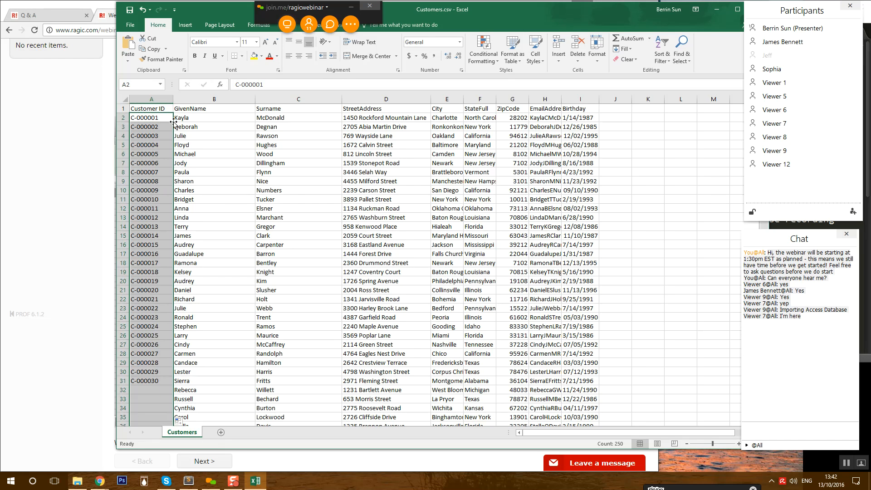
{"action": "scroll", "coordinate": [174, 220], "scroll_direction": "down", "scroll_amount": 18}
{"action": "scroll", "coordinate": [173, 220], "scroll_direction": "down", "scroll_amount": 20}
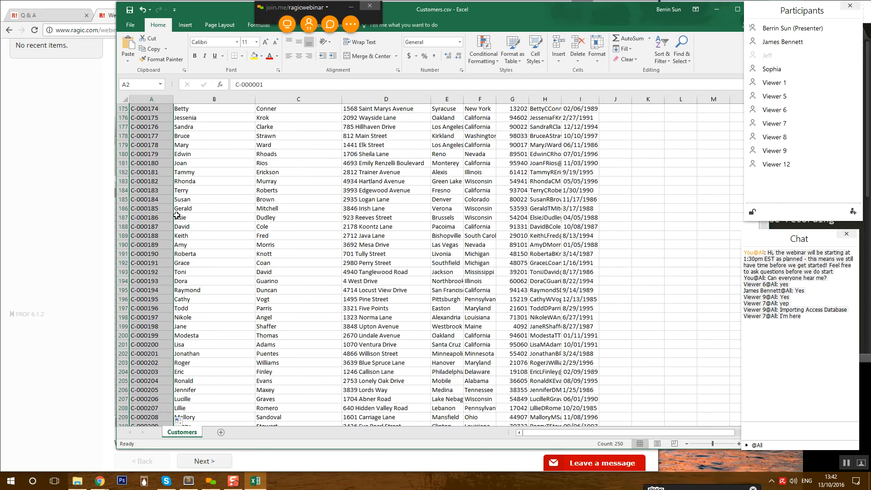
{"action": "scroll", "coordinate": [635, 247], "scroll_direction": "down", "scroll_amount": 19}
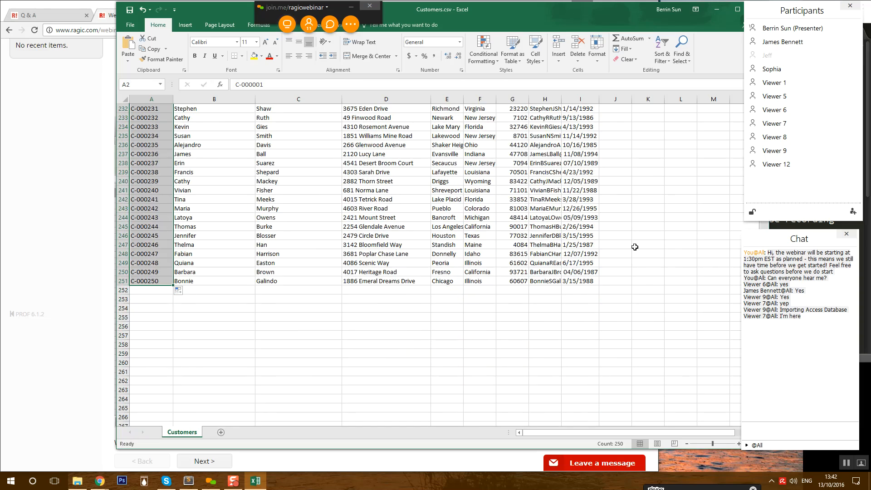
{"action": "scroll", "coordinate": [400, 300], "scroll_direction": "up", "scroll_amount": 20}
{"action": "scroll", "coordinate": [384, 326], "scroll_direction": "up", "scroll_amount": 20}
{"action": "scroll", "coordinate": [366, 348], "scroll_direction": "up", "scroll_amount": 14}
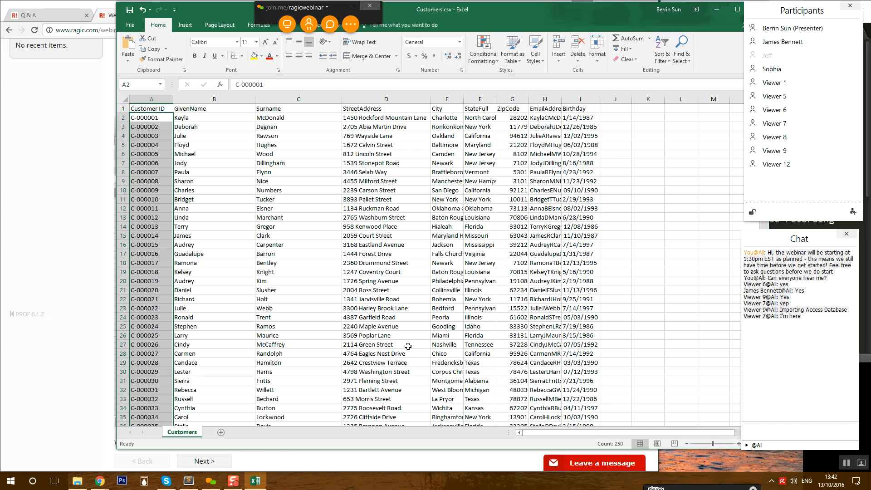
{"action": "left_click", "coordinate": [272, 399]}
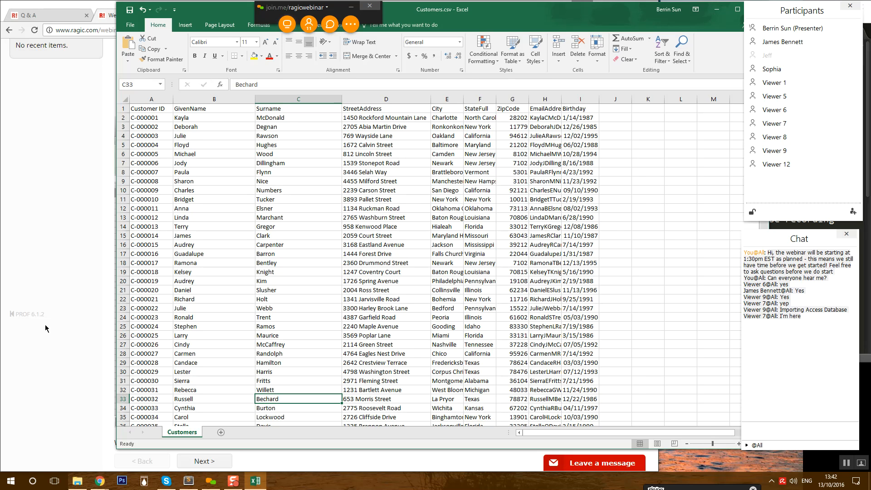
{"action": "left_click", "coordinate": [180, 235]}
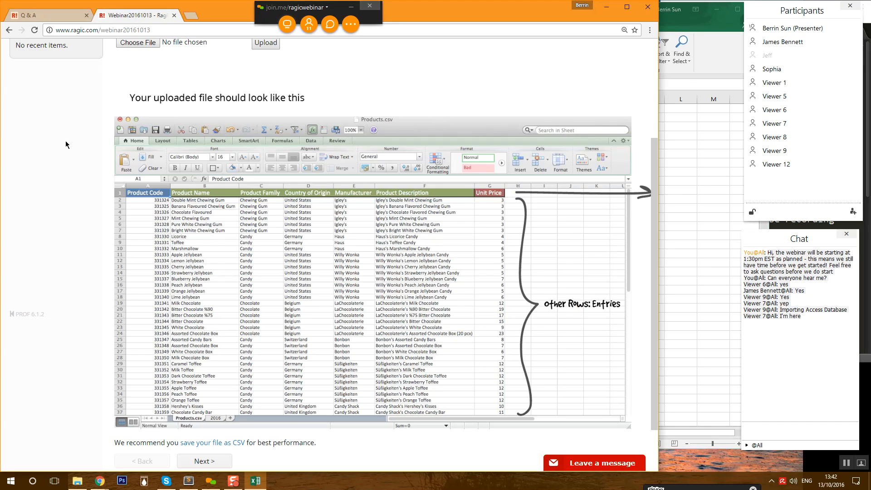
- Choose Customers.csv from the Webinar Resources folder and upload it to the import wizard
{"action": "left_click", "coordinate": [68, 146]}
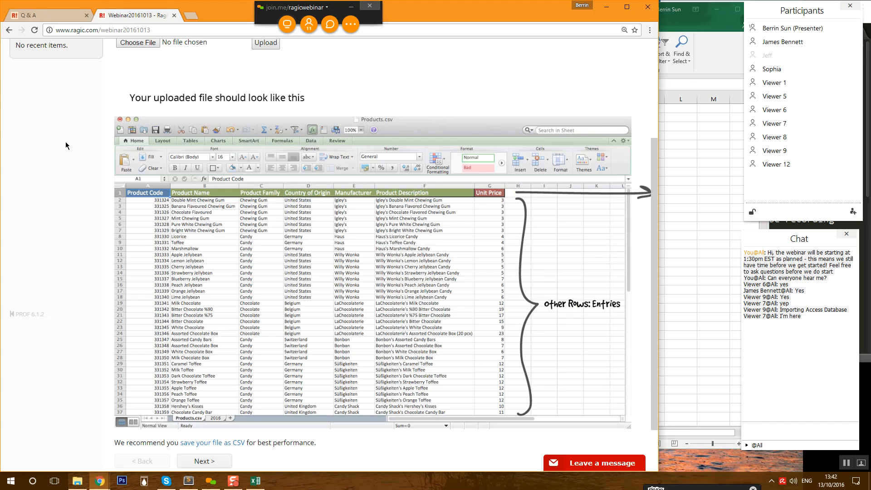
{"action": "scroll", "coordinate": [296, 170], "scroll_direction": "up", "scroll_amount": 4}
{"action": "left_click", "coordinate": [136, 188]}
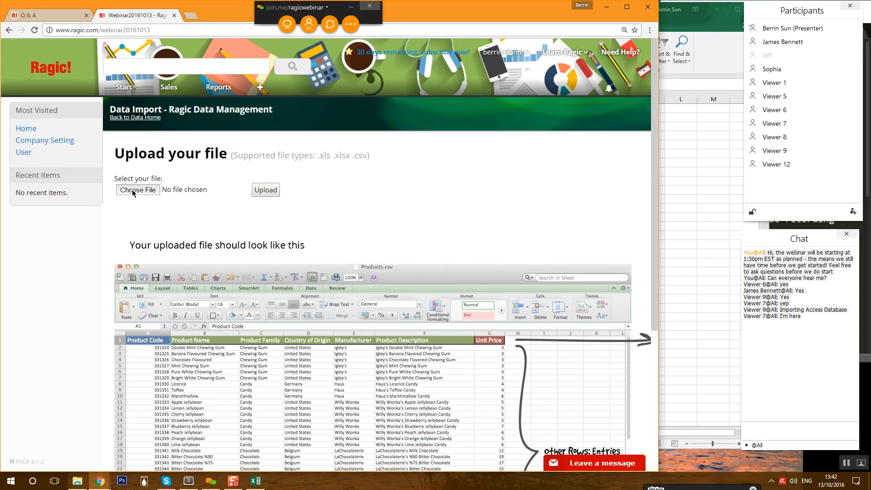
{"action": "left_click", "coordinate": [50, 122]}
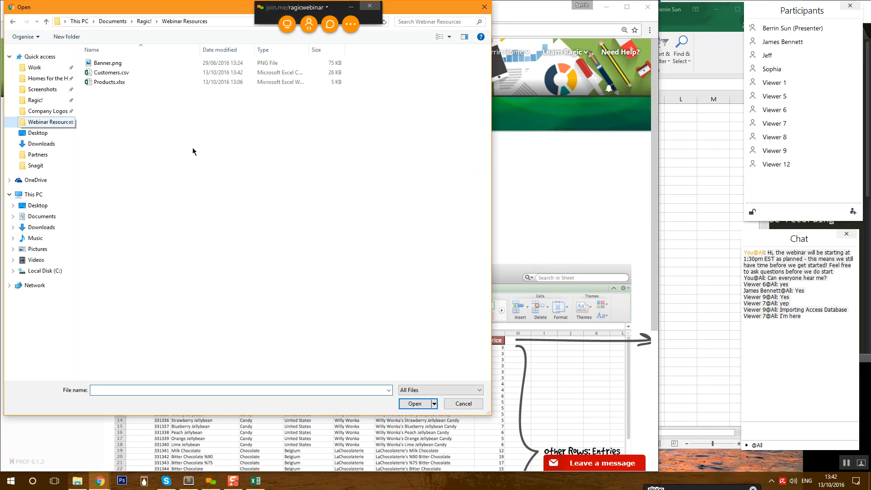
{"action": "left_click", "coordinate": [111, 74]}
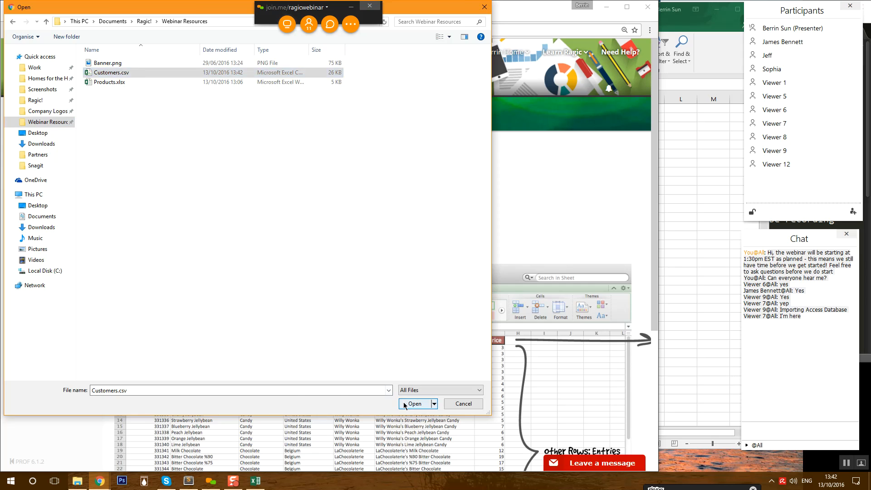
{"action": "left_click", "coordinate": [415, 404]}
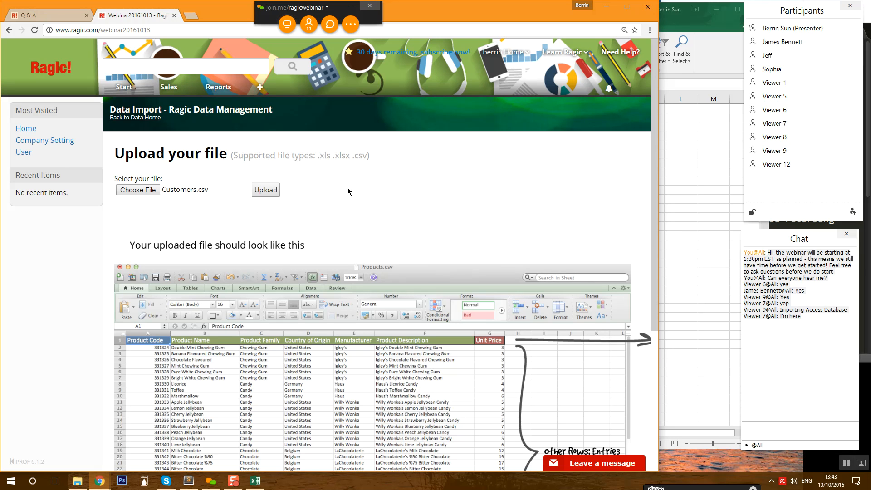
{"action": "left_click", "coordinate": [267, 191]}
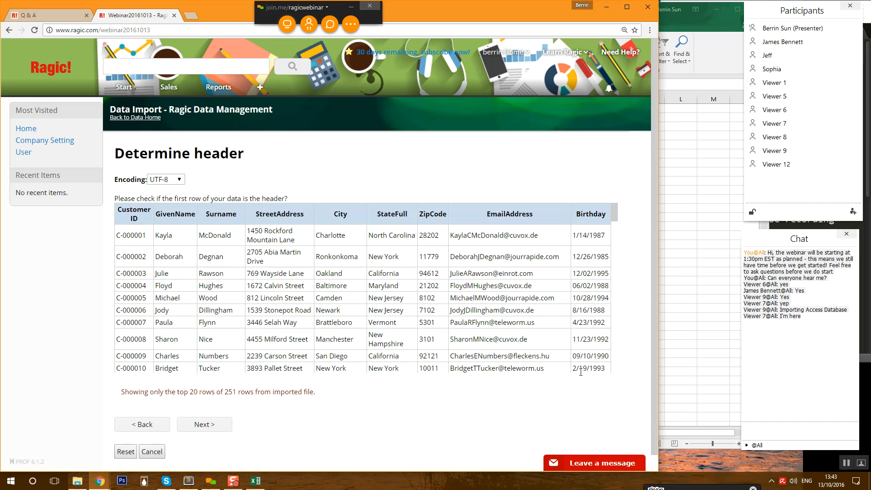
- Confirm the first row of field names as the header and proceed to field types
{"action": "left_click_drag", "start_coordinate": [117, 208], "coordinate": [597, 209]}
{"action": "left_click", "coordinate": [586, 215]}
{"action": "scroll", "coordinate": [425, 323], "scroll_direction": "down", "scroll_amount": 2}
{"action": "scroll", "coordinate": [425, 323], "scroll_direction": "up", "scroll_amount": 2}
{"action": "left_click_drag", "start_coordinate": [118, 208], "coordinate": [570, 208]}
{"action": "left_click", "coordinate": [571, 208]}
{"action": "left_click", "coordinate": [203, 427]}
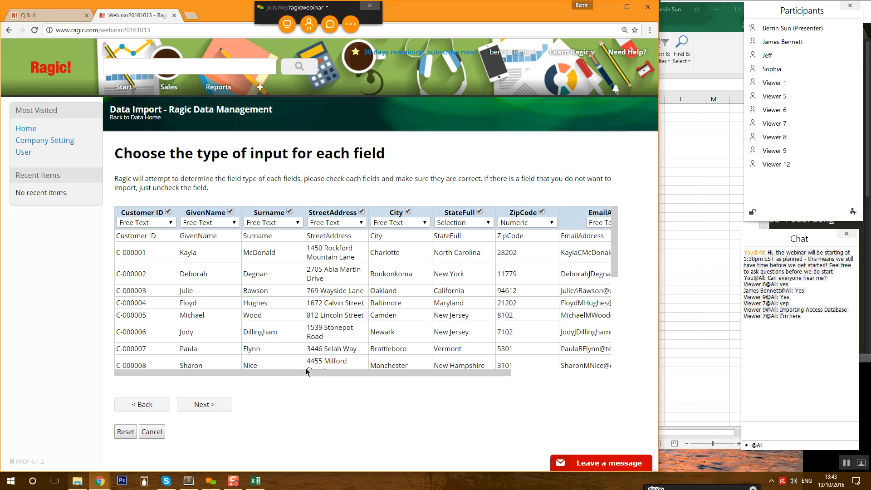
- Check the input type options for Customer ID and leave it unchanged
{"action": "left_click_drag", "start_coordinate": [305, 376], "coordinate": [279, 378]}
{"action": "left_click", "coordinate": [161, 222]}
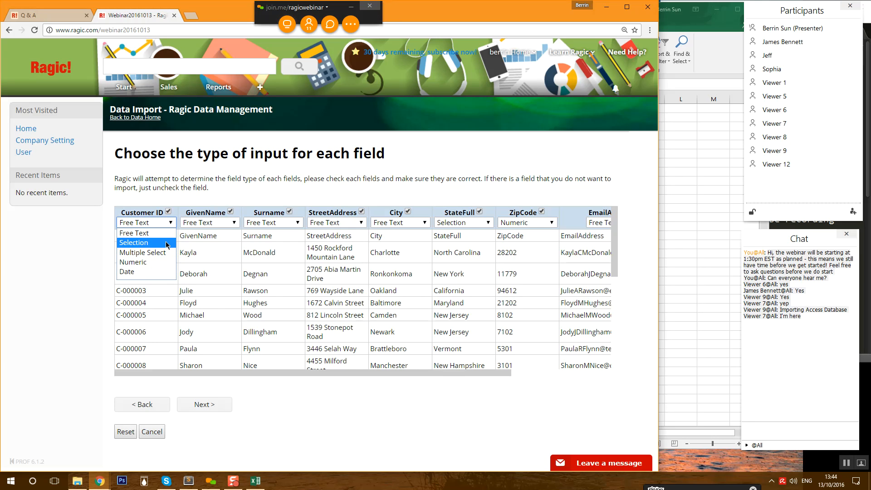
{"action": "left_click", "coordinate": [193, 243]}
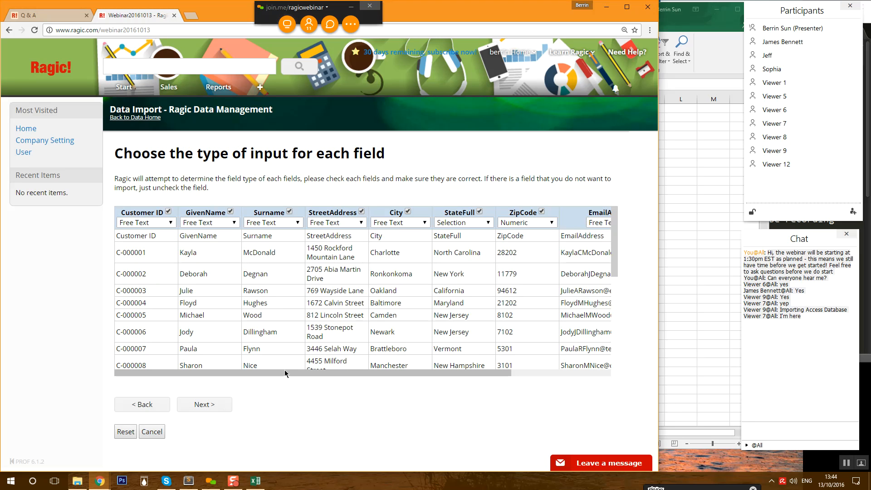
{"action": "left_click_drag", "start_coordinate": [307, 362], "coordinate": [451, 371]}
{"action": "left_click", "coordinate": [351, 251]}
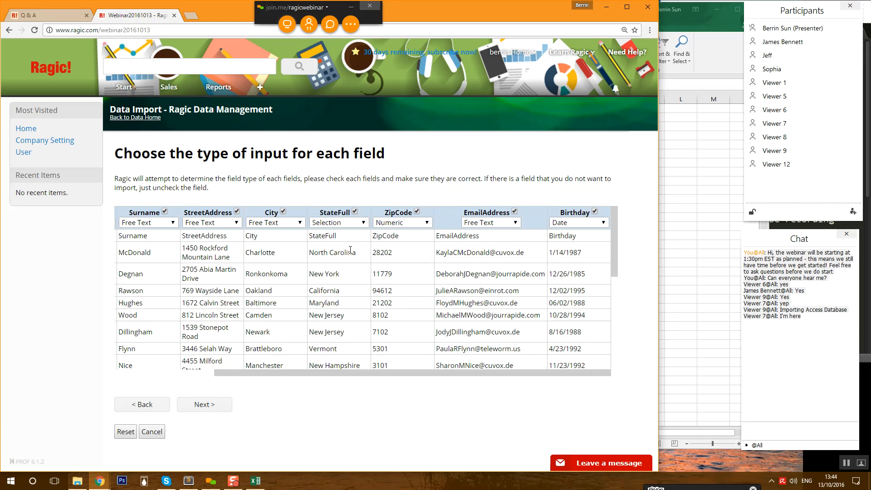
- Keep StateFull as a Selection field, noting sample states New Jersey and California, then continue
{"action": "left_click", "coordinate": [343, 226]}
{"action": "left_click", "coordinate": [346, 331]}
{"action": "left_click_drag", "start_coordinate": [308, 317], "coordinate": [354, 316]}
{"action": "left_click", "coordinate": [351, 316]}
{"action": "left_click_drag", "start_coordinate": [308, 292], "coordinate": [350, 293]}
{"action": "left_click", "coordinate": [351, 293]}
{"action": "left_click_drag", "start_coordinate": [530, 379], "coordinate": [430, 378]}
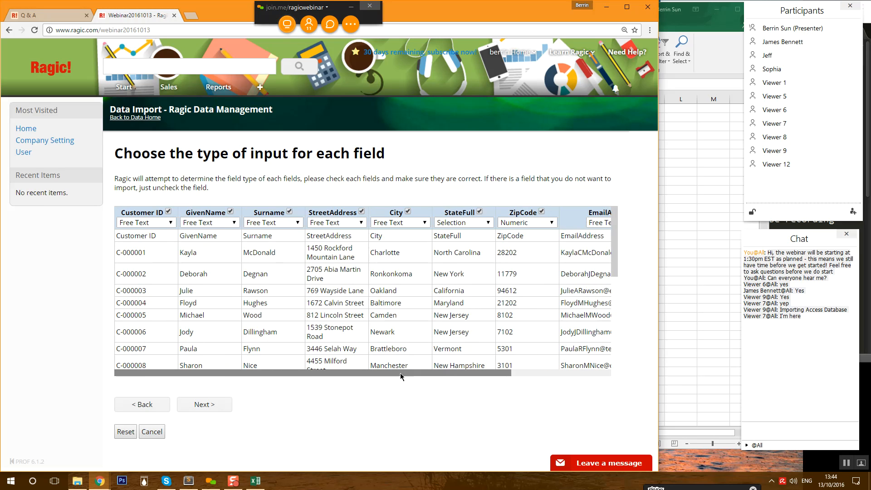
{"action": "left_click", "coordinate": [215, 409]}
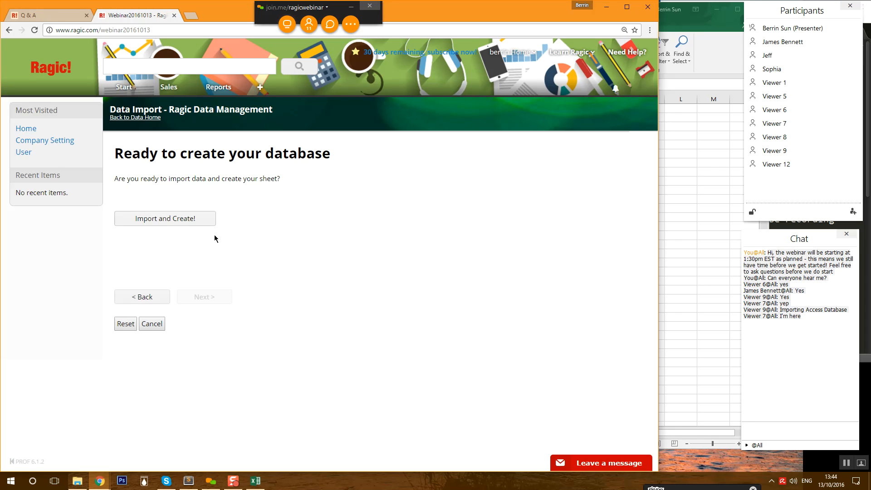
- Import the data as a new Customers sheet and open its 250-record list from the sales/1 link
{"action": "left_click", "coordinate": [172, 226]}
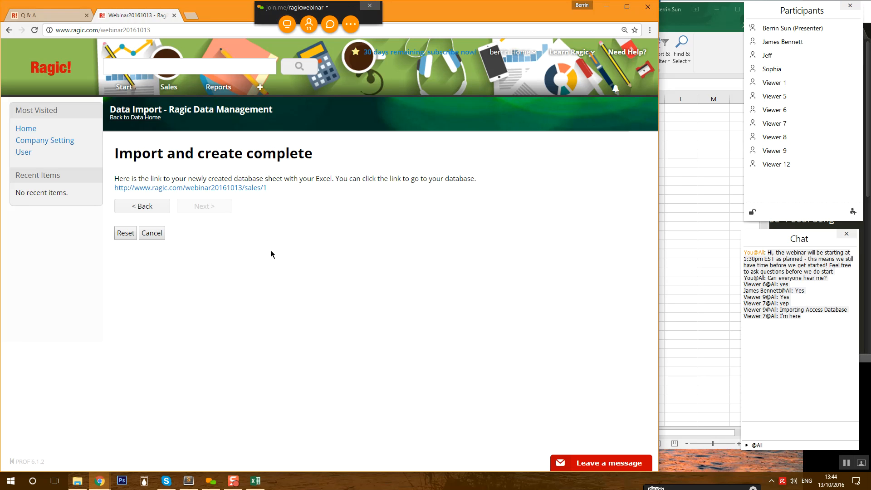
{"action": "left_click", "coordinate": [249, 188]}
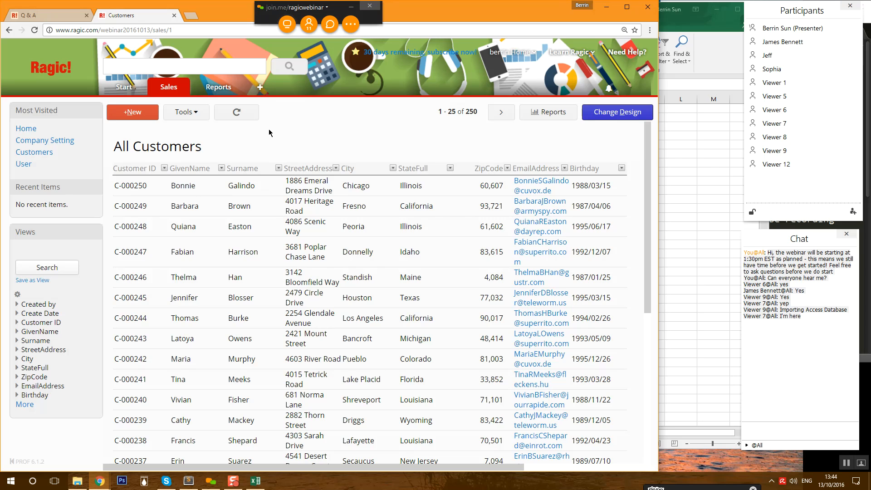
- Widen the browser and arrange the Customers.csv spreadsheet beside the Ragic list for comparison
{"action": "left_click_drag", "start_coordinate": [659, 172], "coordinate": [743, 173]}
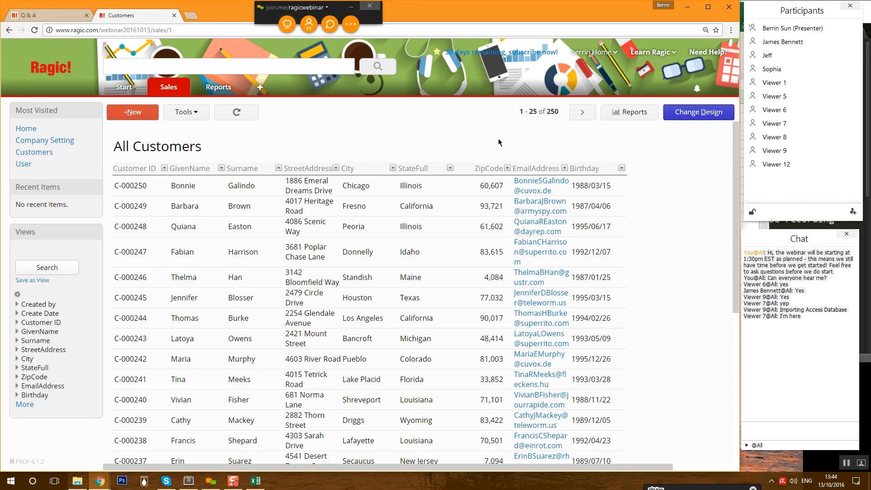
{"action": "left_click", "coordinate": [255, 481]}
{"action": "left_click_drag", "start_coordinate": [549, 13], "coordinate": [568, 275]}
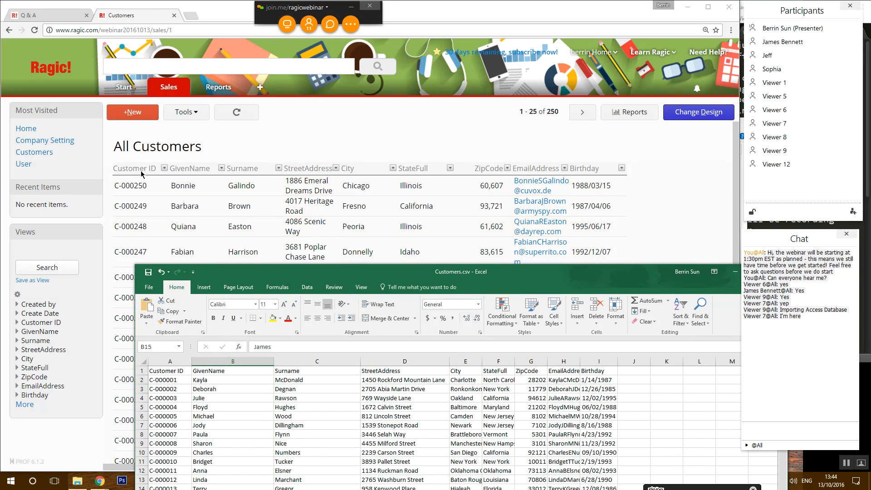
{"action": "left_click", "coordinate": [639, 167]}
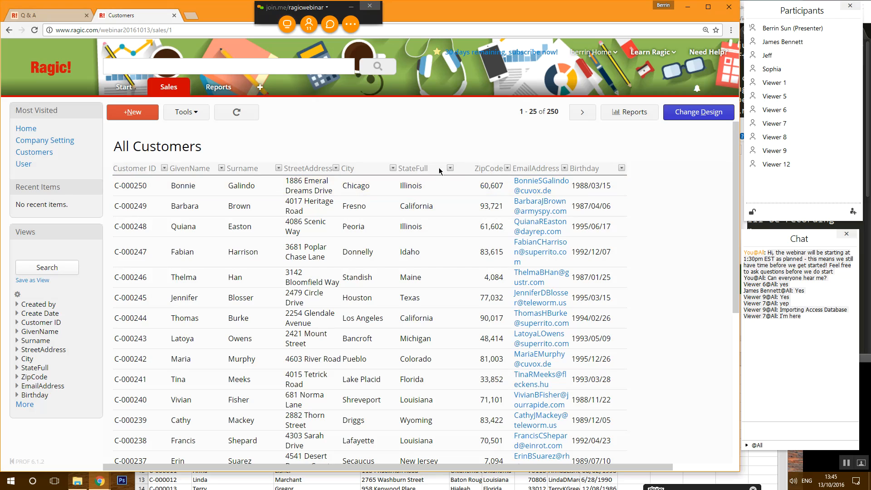
- Scroll through the imported customer list and open one customer's full record
{"action": "scroll", "coordinate": [206, 261], "scroll_direction": "down", "scroll_amount": 3}
{"action": "scroll", "coordinate": [205, 261], "scroll_direction": "down", "scroll_amount": 1}
{"action": "scroll", "coordinate": [206, 261], "scroll_direction": "up", "scroll_amount": 3}
{"action": "scroll", "coordinate": [206, 261], "scroll_direction": "down", "scroll_amount": 3}
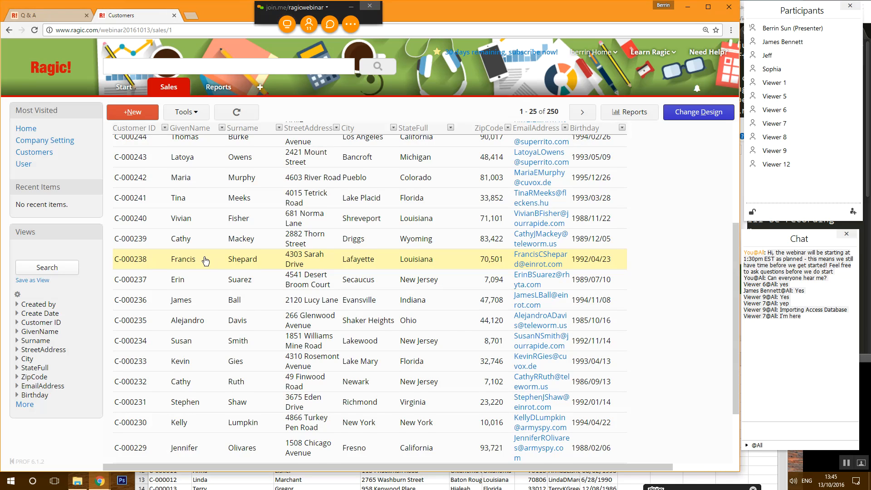
{"action": "scroll", "coordinate": [205, 261], "scroll_direction": "down", "scroll_amount": 2}
{"action": "scroll", "coordinate": [205, 261], "scroll_direction": "up", "scroll_amount": 2}
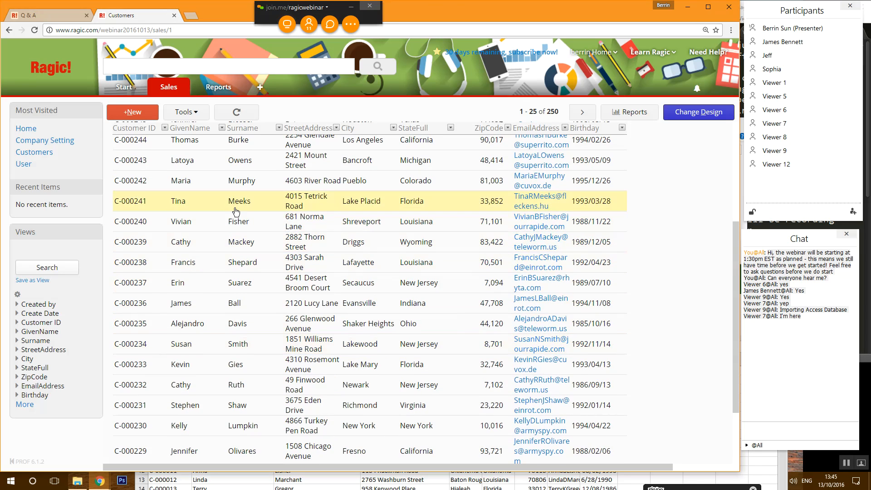
{"action": "left_click", "coordinate": [256, 266]}
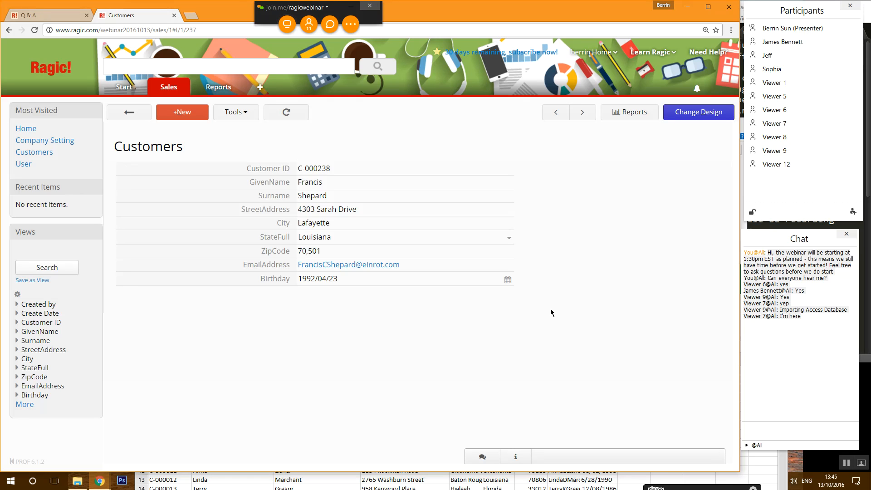
- Go back to the list, reopen the same customer record, and enter Change Design mode
{"action": "left_click", "coordinate": [142, 113]}
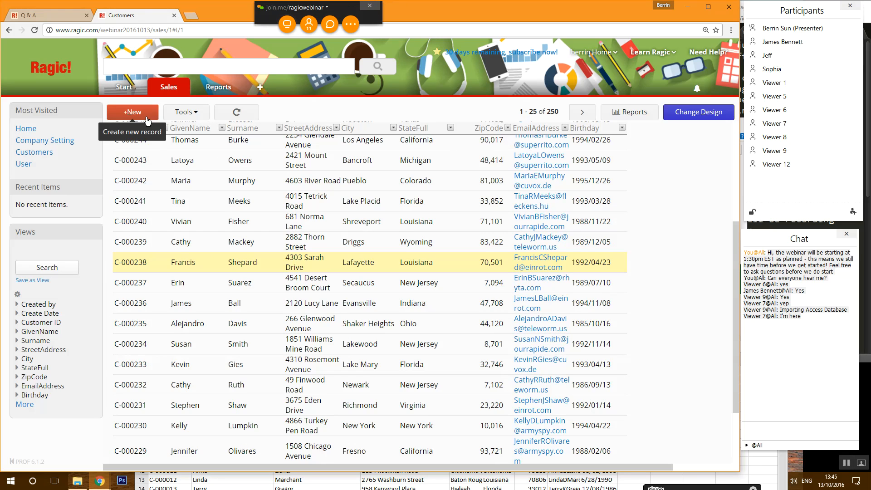
{"action": "left_click", "coordinate": [207, 264]}
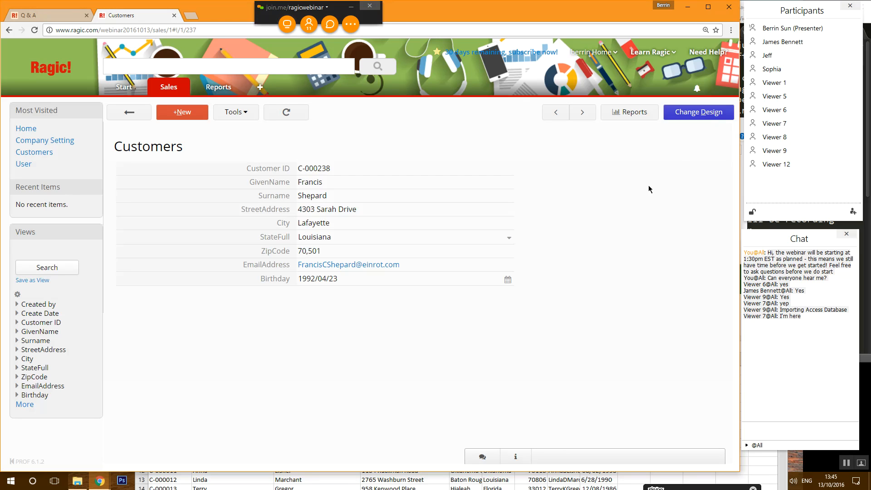
{"action": "left_click", "coordinate": [692, 115]}
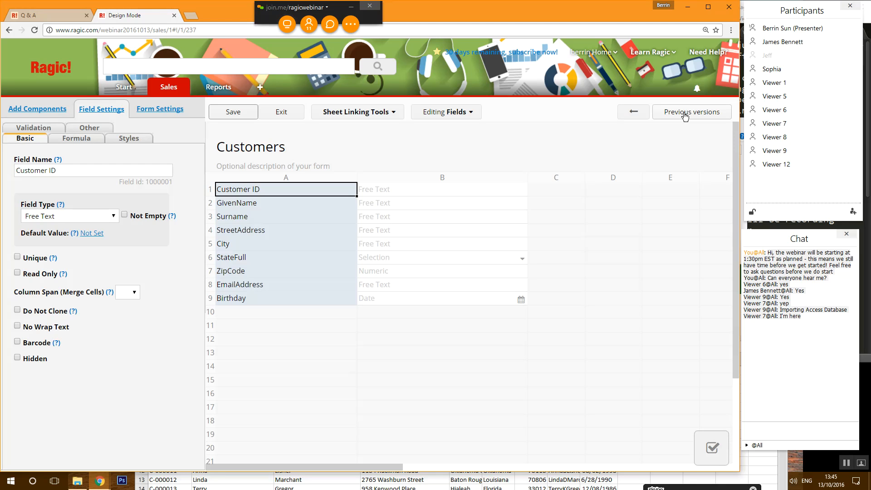
- Set the EmailAddress field type to E-mail and rename it Email Address
{"action": "mouse_move", "coordinate": [168, 91]}
{"action": "left_click", "coordinate": [257, 287]}
{"action": "left_click", "coordinate": [99, 220]}
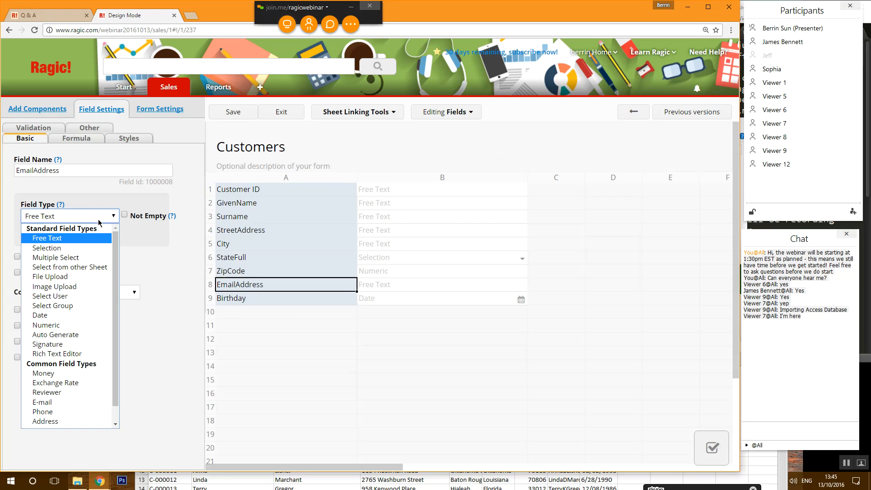
{"action": "left_click", "coordinate": [109, 403]}
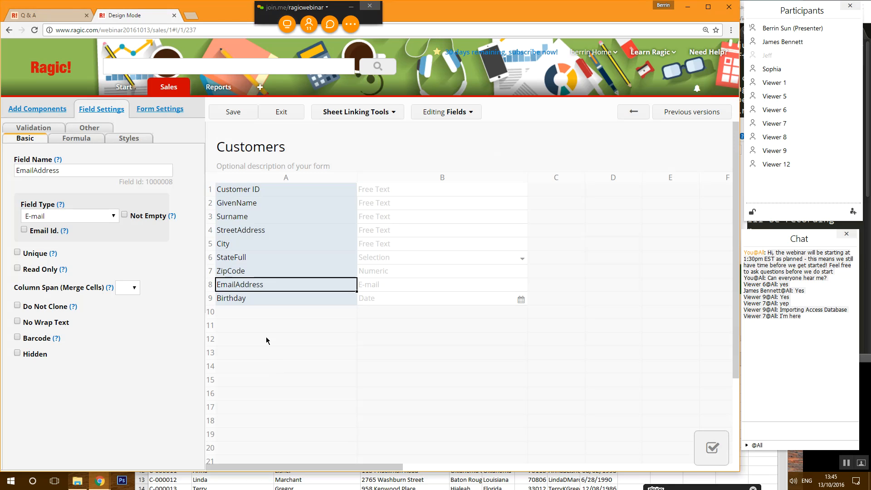
{"action": "left_click", "coordinate": [243, 286]}
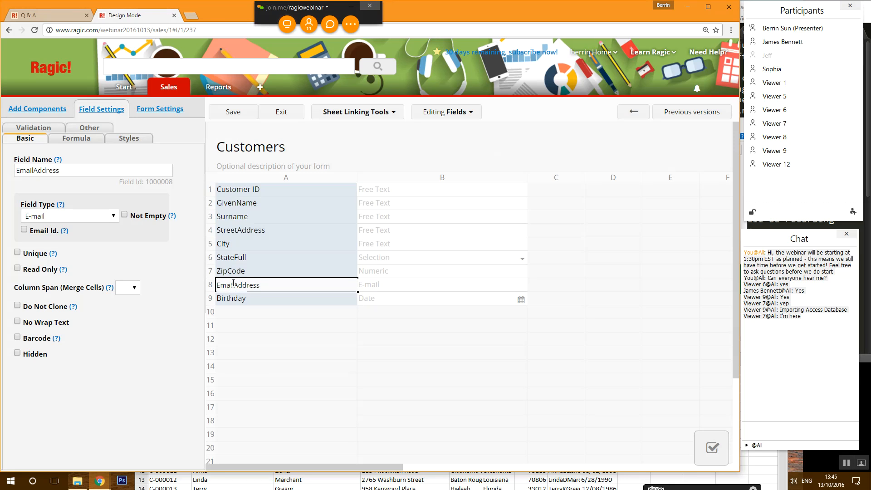
{"action": "key", "text": "Return"}
- Rename the StateFull field to State Name
{"action": "left_click", "coordinate": [256, 262]}
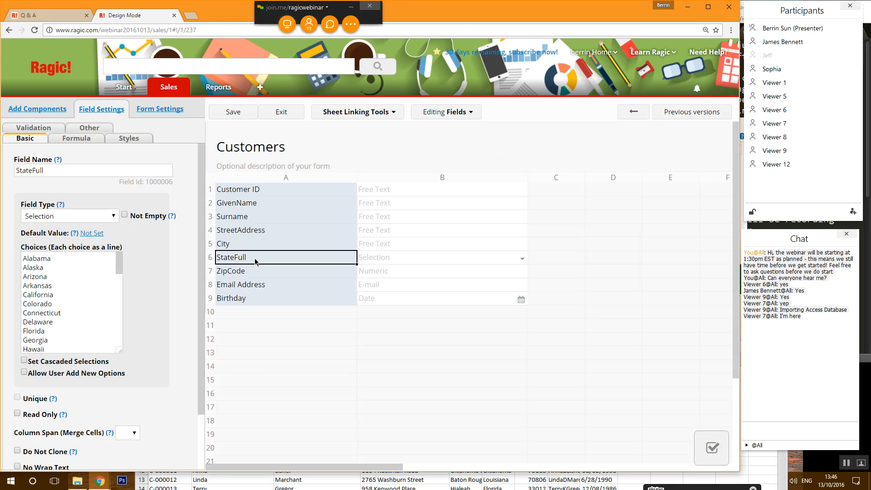
{"action": "left_click", "coordinate": [256, 262]}
{"action": "left_click_drag", "start_coordinate": [249, 255], "coordinate": [231, 256]}
{"action": "type", "text": "Nem"}
{"action": "key", "text": "BackSpace"}
{"action": "key", "text": "BackSpace"}
{"action": "type", "text": "ame"}
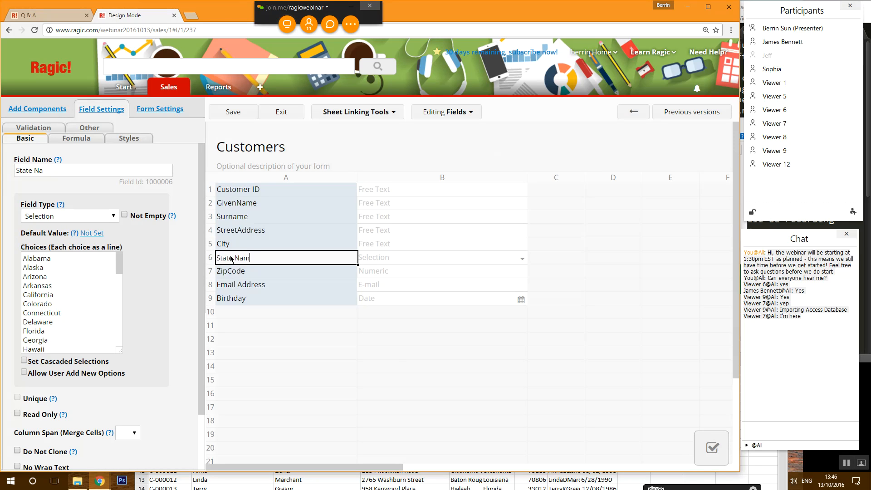
- Rename StreetAddress to Street Address, GivenName to First Name, and ZipCode to Zip
{"action": "left_click", "coordinate": [238, 230]}
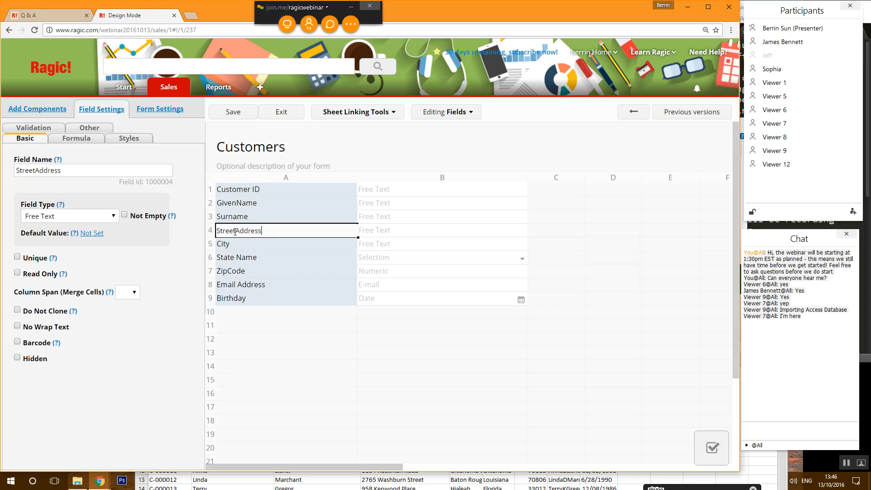
{"action": "left_click", "coordinate": [244, 204]}
{"action": "left_click_drag", "start_coordinate": [237, 204], "coordinate": [196, 205]}
{"action": "type", "text": "First"}
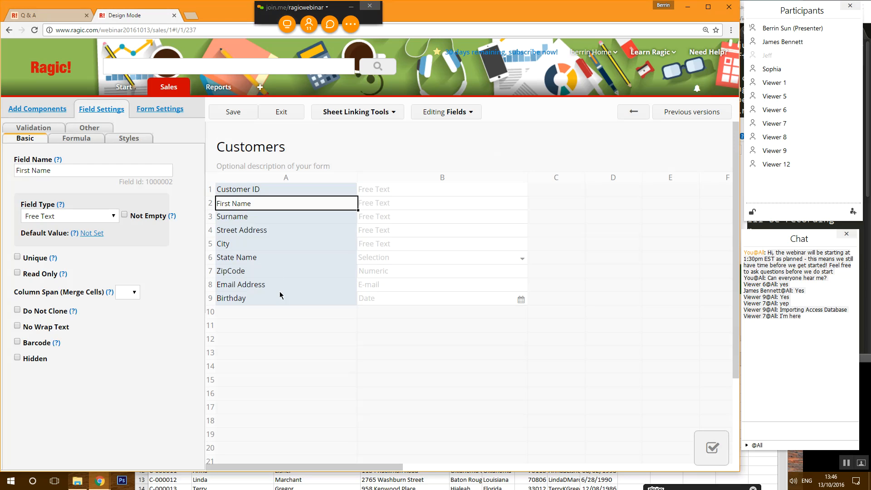
{"action": "left_click", "coordinate": [255, 274]}
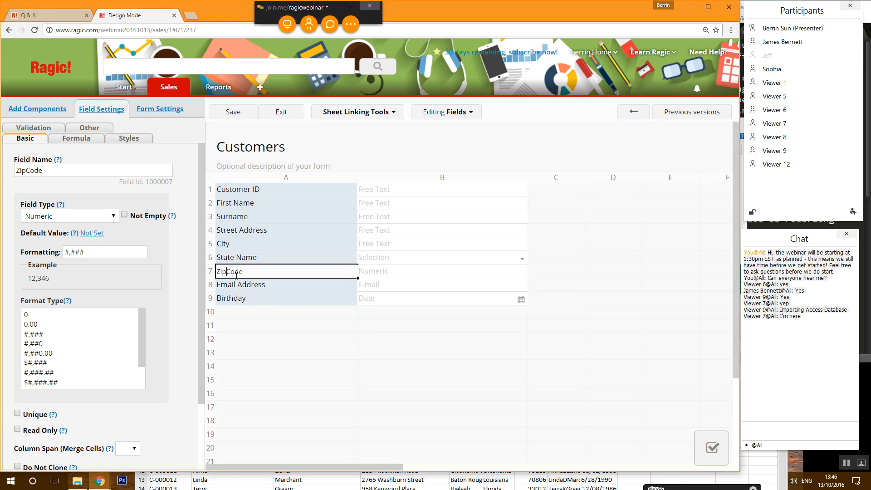
{"action": "left_click_drag", "start_coordinate": [226, 273], "coordinate": [248, 273]}
{"action": "key", "text": "BackSpace"}
- Save the redesigned form, exit Design Mode, and open the top customer record from the list
{"action": "left_click", "coordinate": [261, 299]}
{"action": "left_click", "coordinate": [230, 113]}
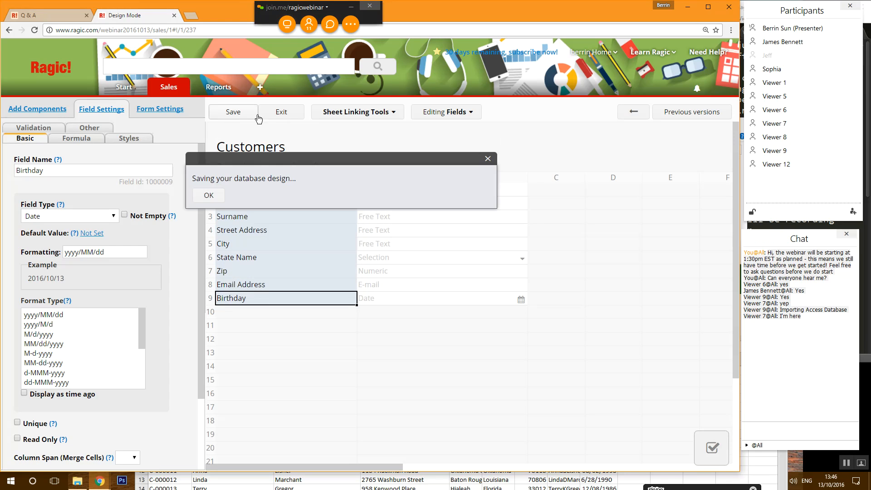
{"action": "left_click", "coordinate": [282, 112]}
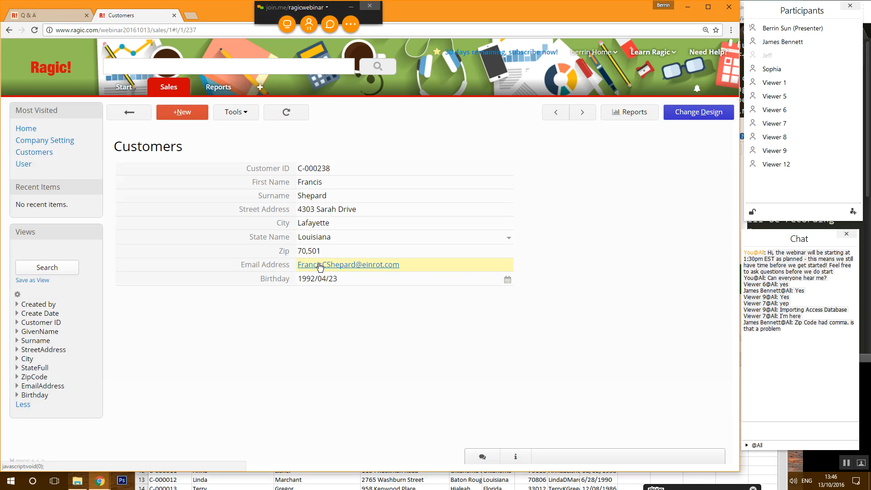
{"action": "left_click", "coordinate": [131, 113]}
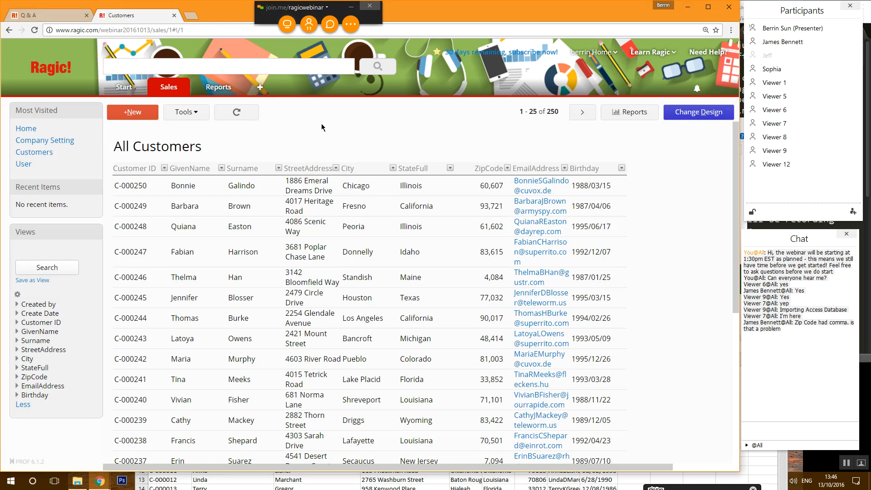
{"action": "left_click", "coordinate": [246, 184]}
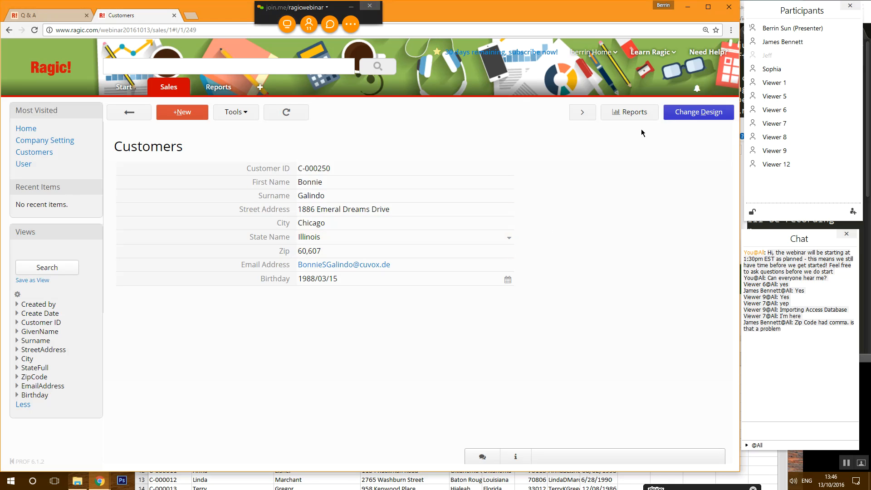
- Change the Zip field type from Numeric to Free Text, then save and exit the design
{"action": "left_click", "coordinate": [676, 113]}
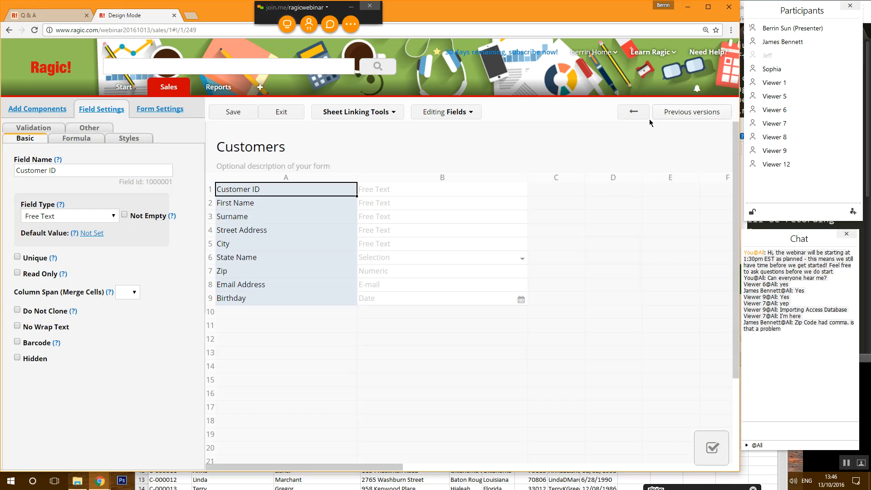
{"action": "left_click", "coordinate": [282, 274]}
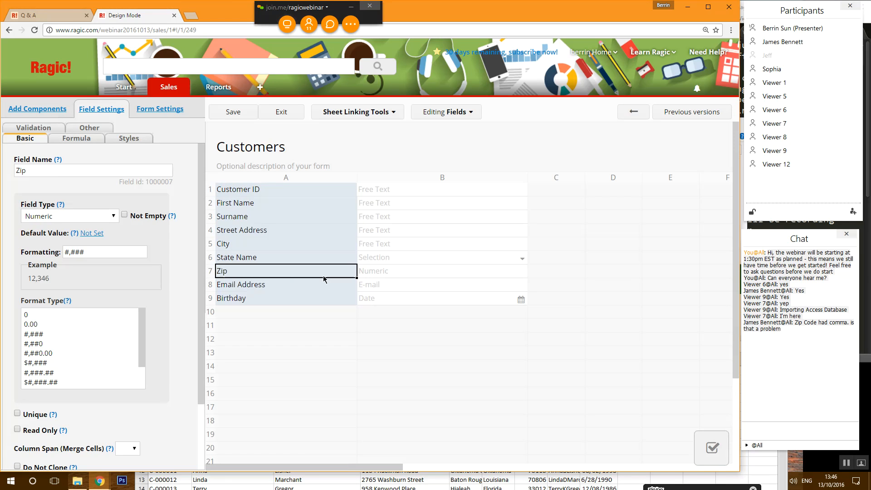
{"action": "left_click", "coordinate": [77, 213]}
{"action": "left_click", "coordinate": [95, 238]}
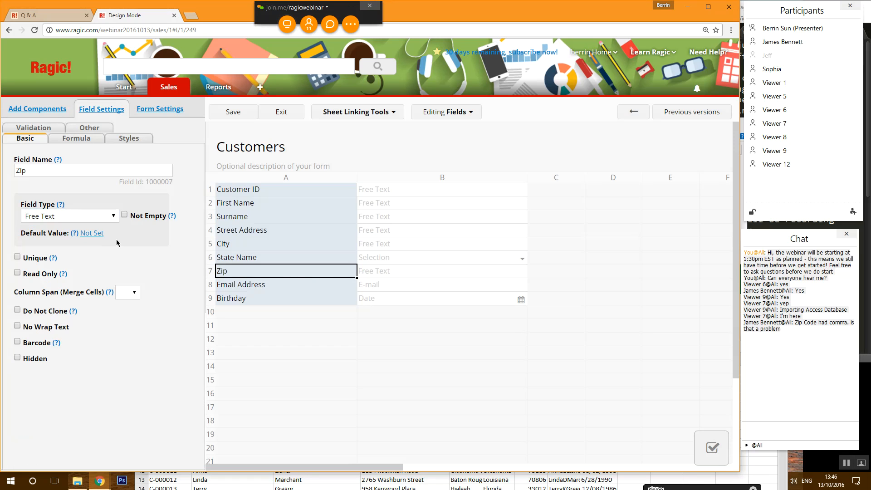
{"action": "left_click", "coordinate": [233, 112]}
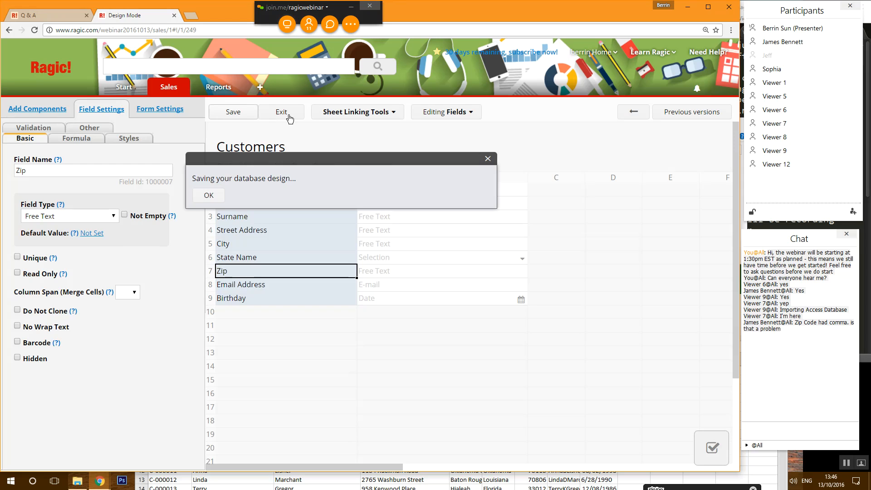
{"action": "left_click", "coordinate": [282, 111]}
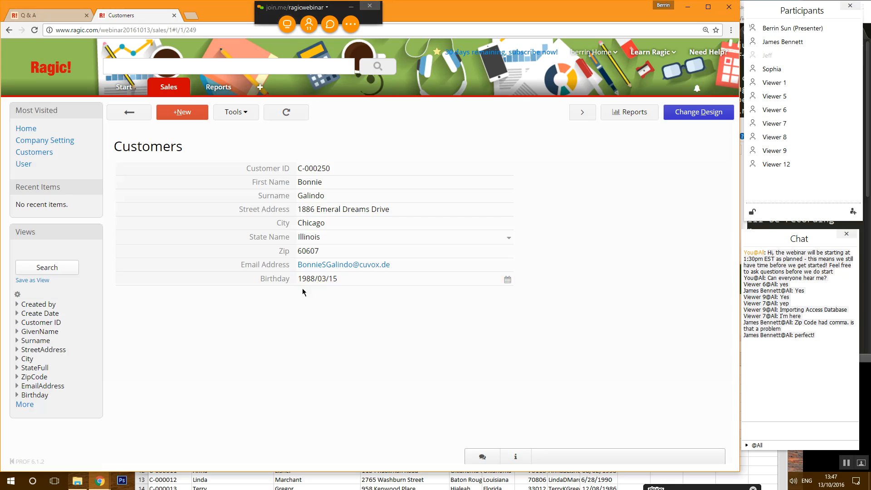
- Give the Birthday field the dd-MMM-yyyy format, then save and exit the design
{"action": "left_click", "coordinate": [722, 113]}
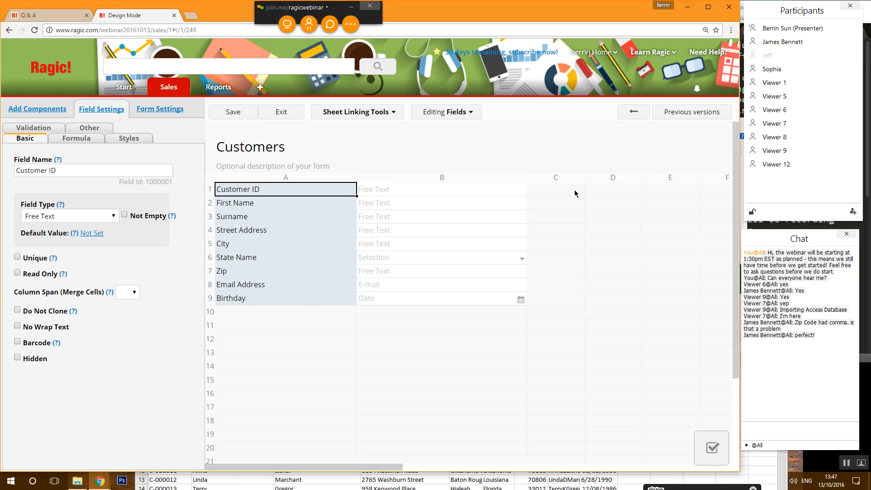
{"action": "left_click", "coordinate": [316, 299]}
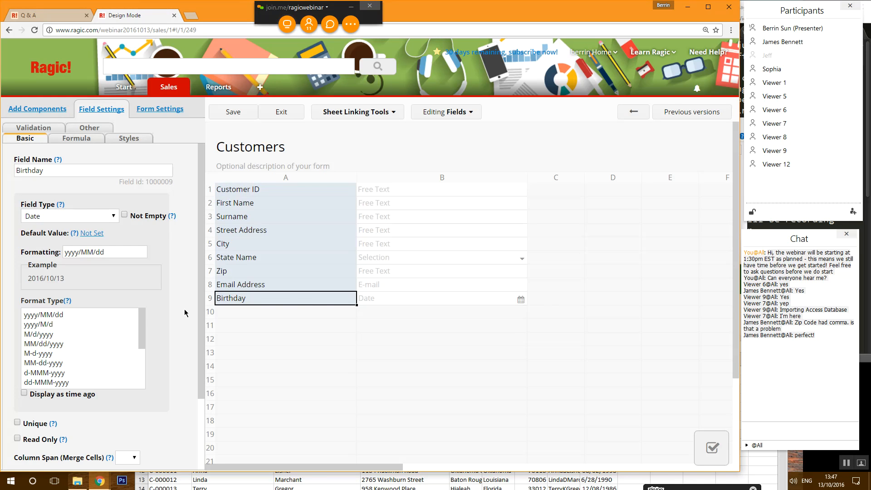
{"action": "left_click_drag", "start_coordinate": [138, 321], "coordinate": [140, 347]}
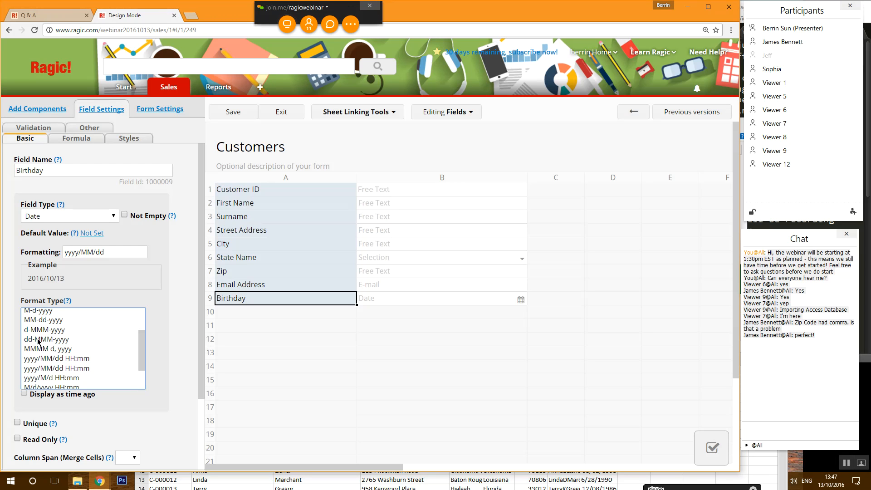
{"action": "left_click", "coordinate": [56, 340]}
{"action": "left_click", "coordinate": [233, 114]}
{"action": "left_click", "coordinate": [278, 114]}
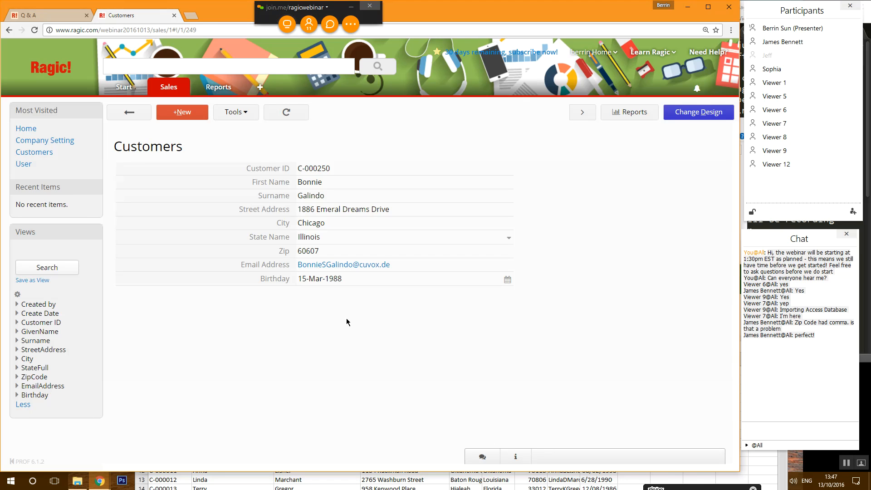
- Add a Phone Number field in row 11 as a Phone type formatted (XXX) XXX-XXXX
{"action": "left_click", "coordinate": [683, 114]}
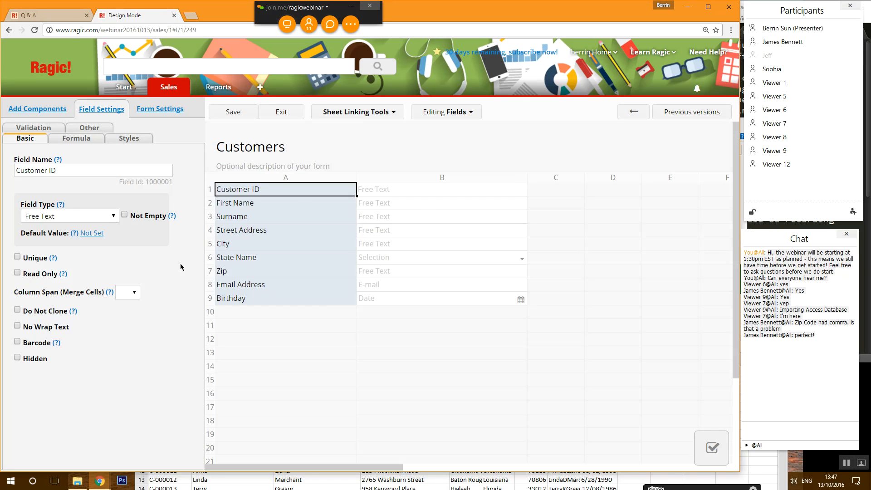
{"action": "left_click", "coordinate": [78, 217]}
{"action": "scroll", "coordinate": [73, 282], "scroll_direction": "down", "scroll_amount": 1}
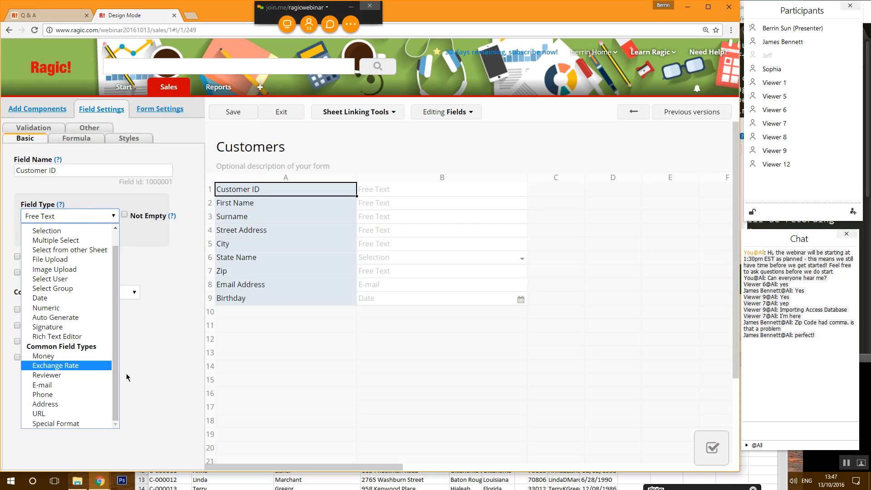
{"action": "scroll", "coordinate": [103, 414], "scroll_direction": "up", "scroll_amount": 1}
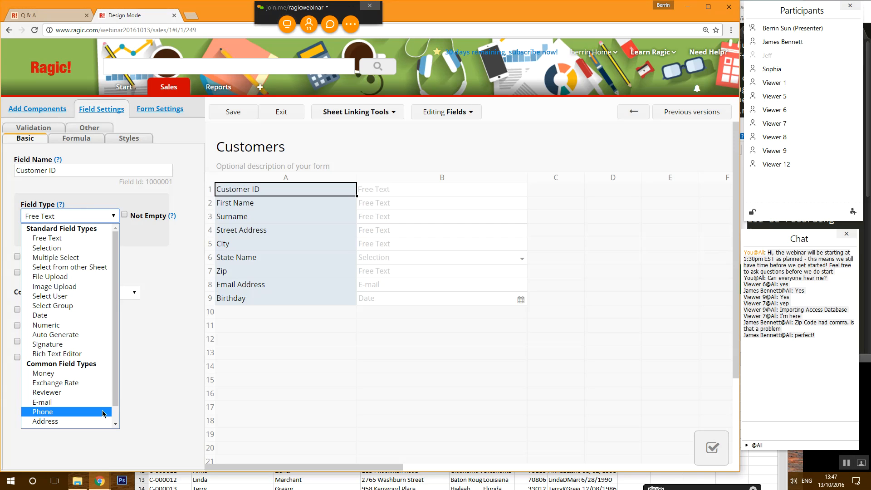
{"action": "scroll", "coordinate": [104, 413], "scroll_direction": "down", "scroll_amount": 1}
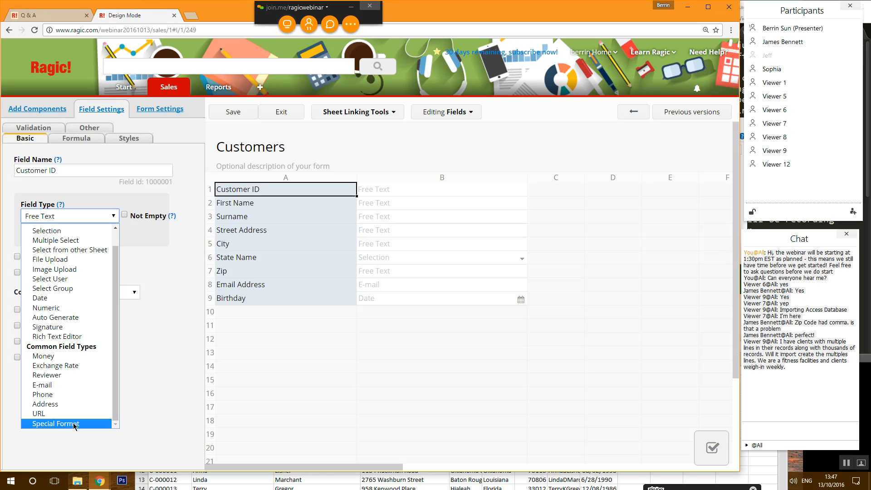
{"action": "left_click", "coordinate": [264, 325]}
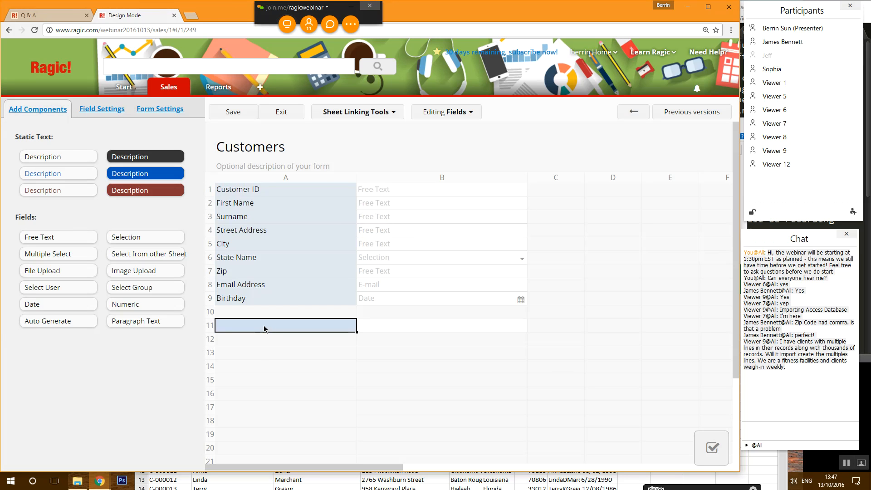
{"action": "type", "text": "Phone Number"}
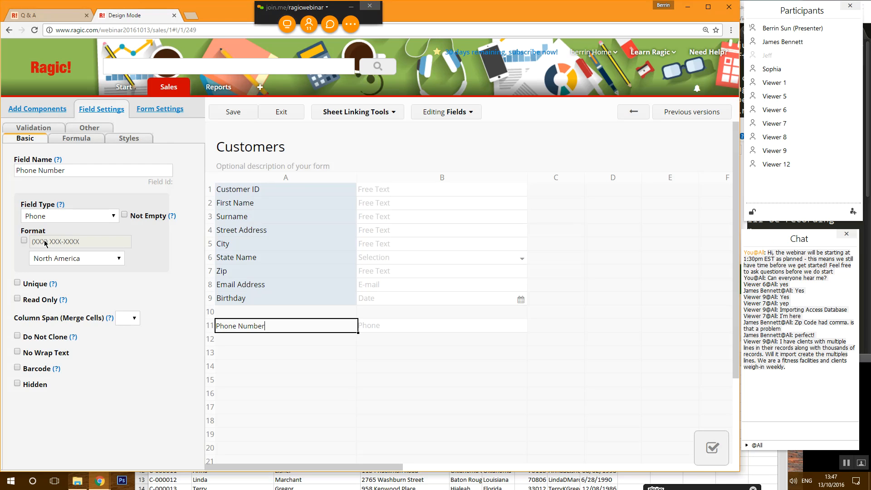
{"action": "left_click", "coordinate": [22, 241]}
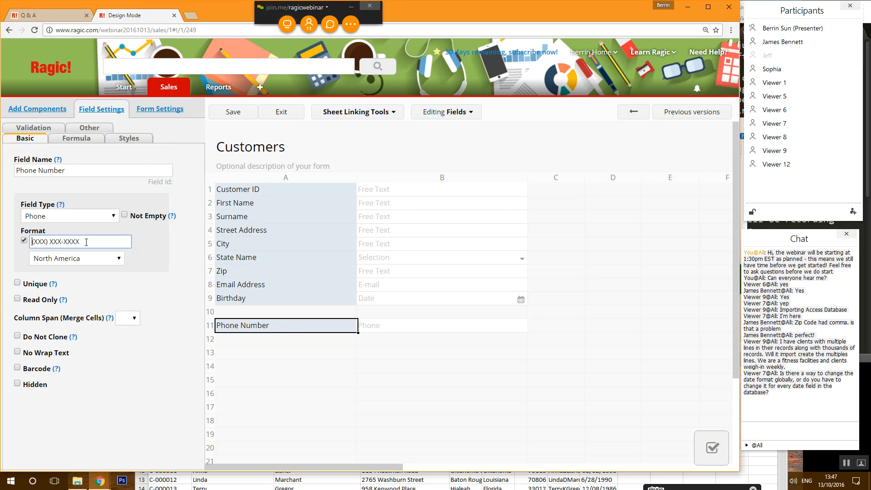
{"action": "left_click_drag", "start_coordinate": [32, 242], "coordinate": [63, 243]}
{"action": "left_click", "coordinate": [47, 242]}
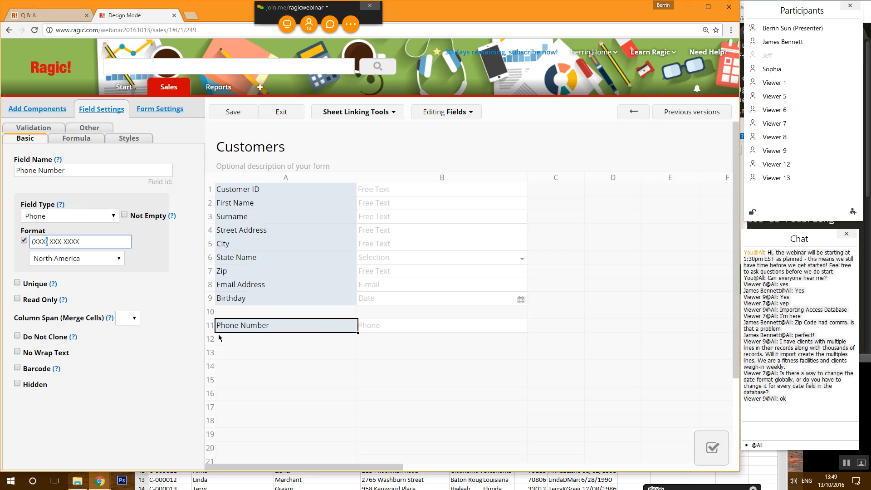
- Delete the Phone Number field from row 11, save, exit design, and return to the customer list
{"action": "left_click", "coordinate": [268, 331]}
{"action": "key", "text": "Delete"}
{"action": "left_click", "coordinate": [293, 364]}
{"action": "left_click", "coordinate": [295, 327]}
{"action": "left_click", "coordinate": [238, 116]}
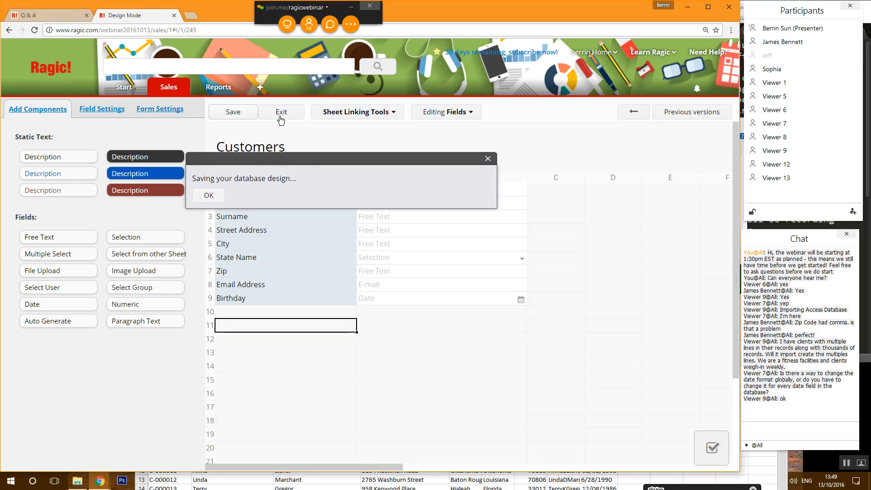
{"action": "left_click", "coordinate": [280, 118]}
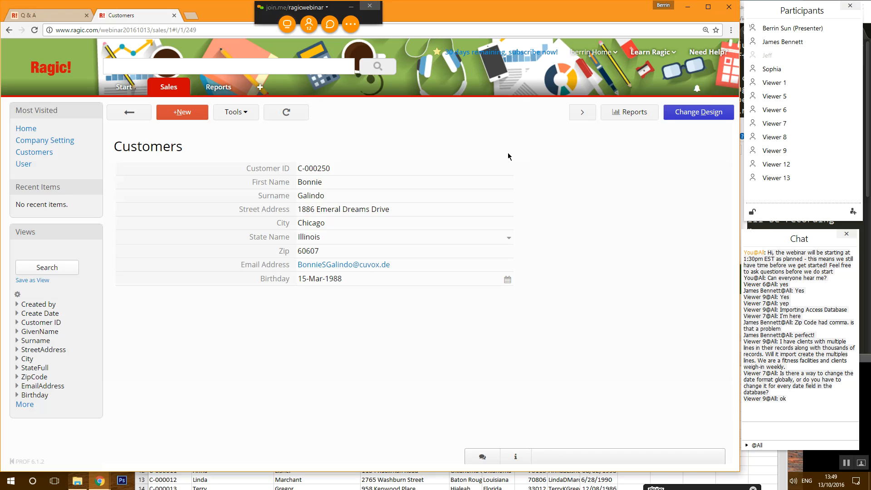
{"action": "left_click", "coordinate": [129, 112]}
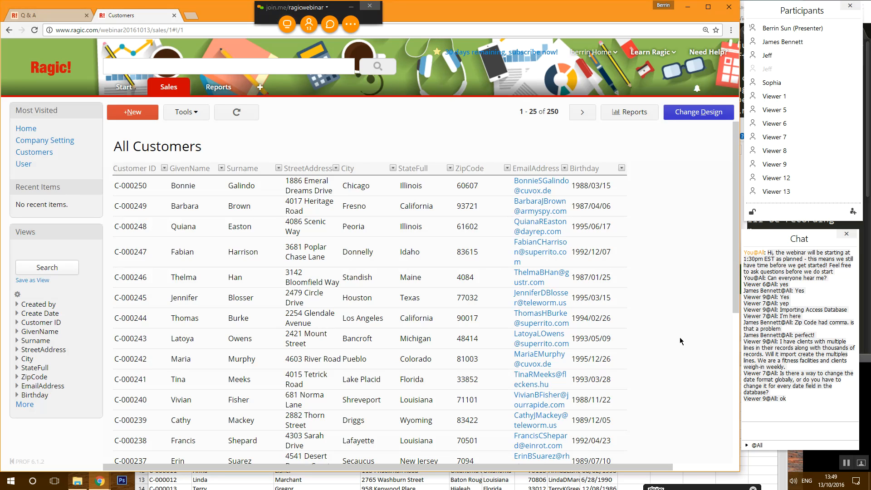
- Create a new sheet named Products under the Sales tab
{"action": "left_click", "coordinate": [183, 88]}
{"action": "left_click", "coordinate": [203, 97]}
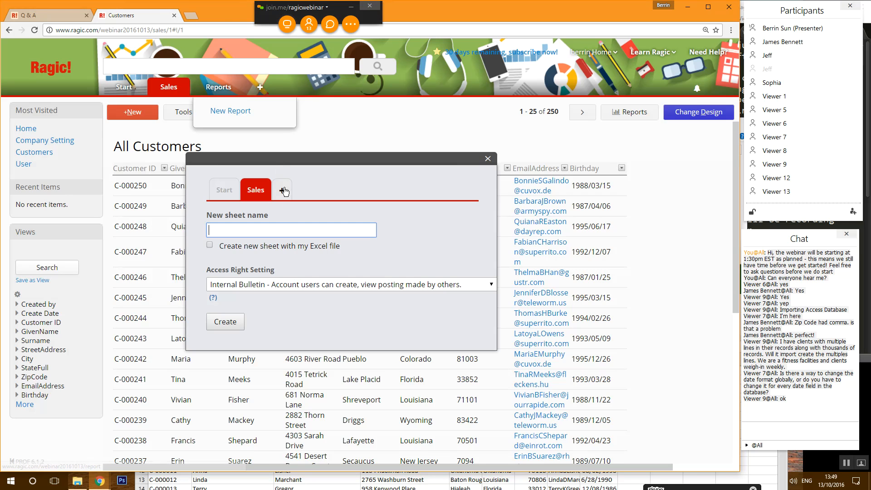
{"action": "type", "text": "Products"}
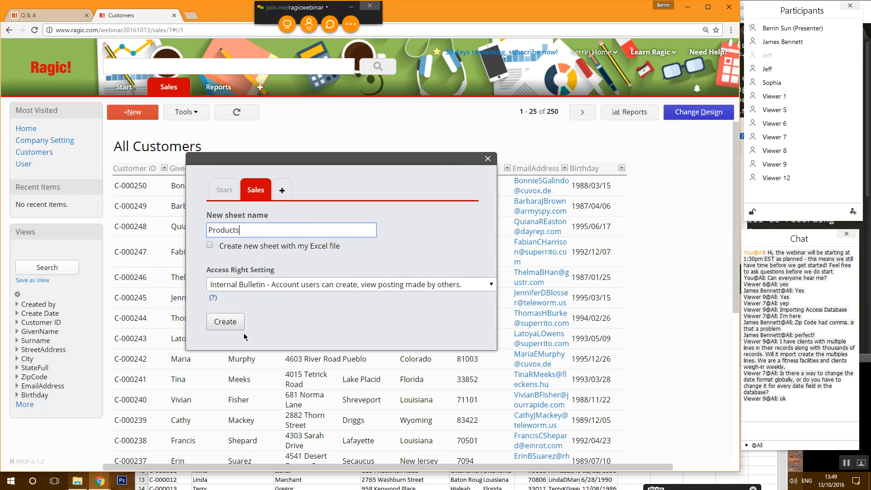
{"action": "left_click", "coordinate": [225, 321]}
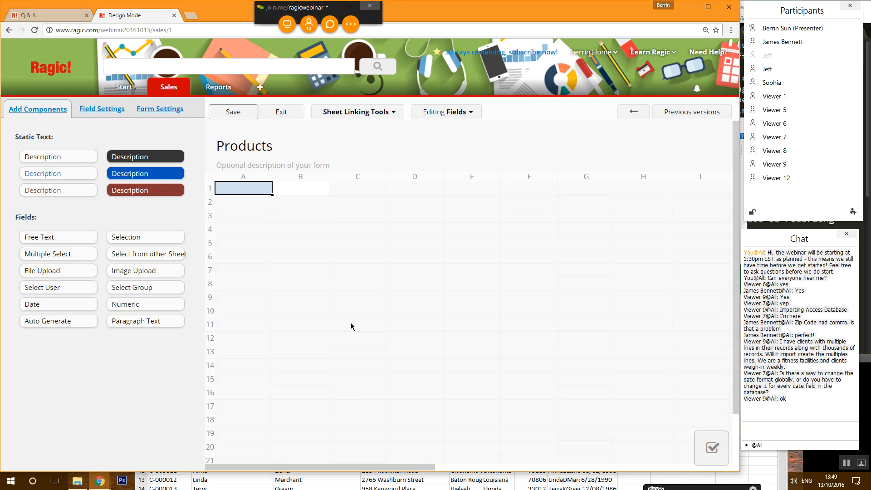
- Add Product ID and Product Name fields in A1 and A2, then bring up the Customers.csv workbook
{"action": "type", "text": "Produc"}
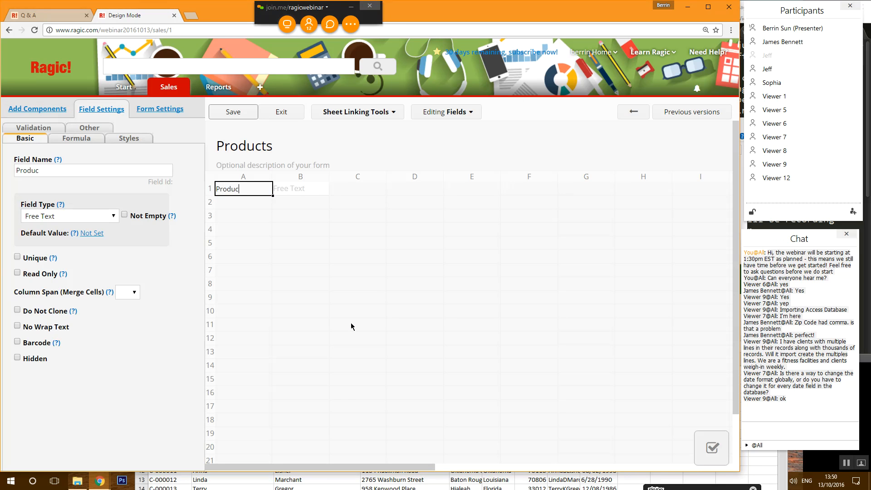
{"action": "type", "text": "t ID"}
{"action": "key", "text": "Return"}
{"action": "type", "text": "Product Name"}
{"action": "key", "text": "Return"}
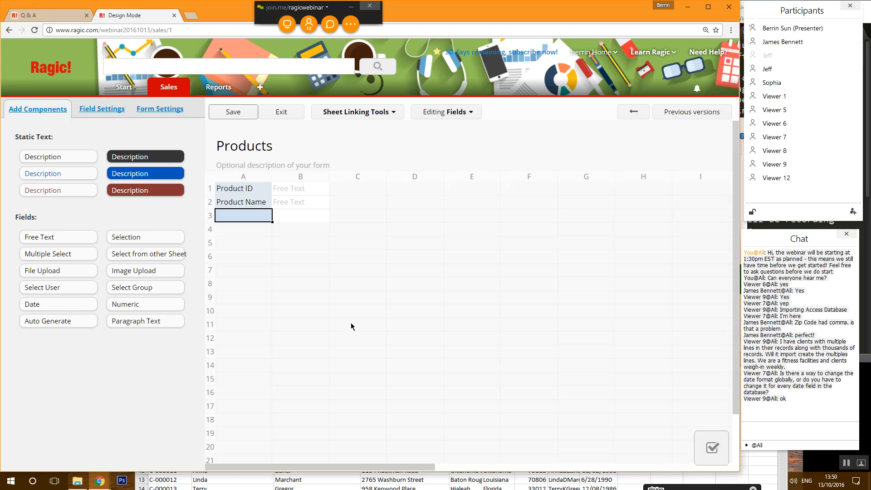
{"action": "left_click", "coordinate": [148, 483]}
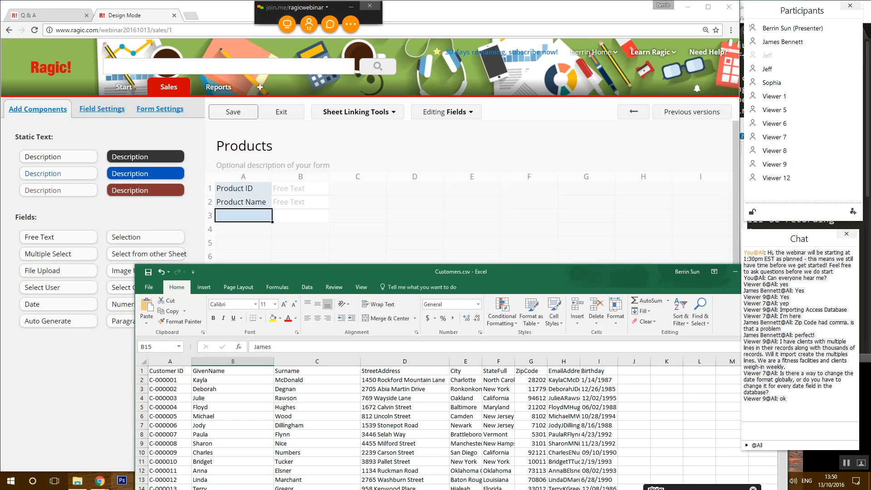
- Open the Products.xlsx workbook from the webinar files folder
{"action": "left_click", "coordinate": [102, 444]}
{"action": "double_click", "coordinate": [512, 197]}
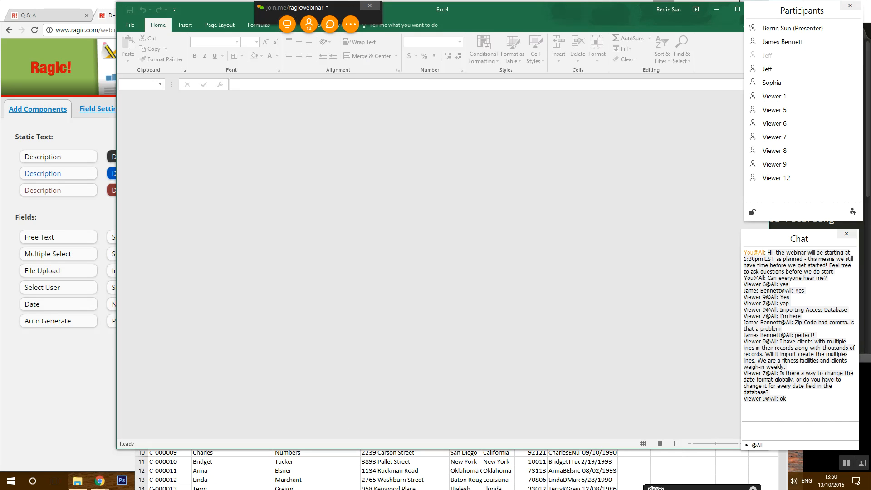
{"action": "left_click", "coordinate": [77, 481]}
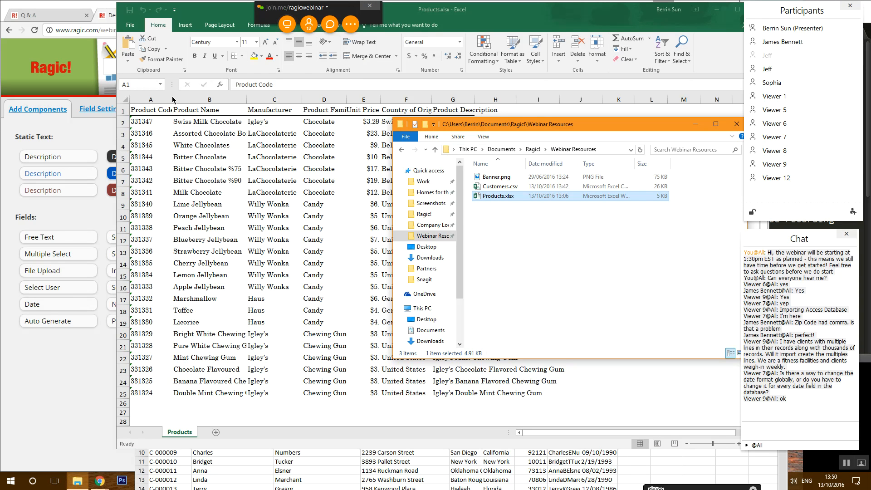
- Widen column A for full product codes, and snap Excel right beside the Ragic designer
{"action": "left_click", "coordinate": [172, 99]}
{"action": "left_click_drag", "start_coordinate": [172, 99], "coordinate": [205, 99]}
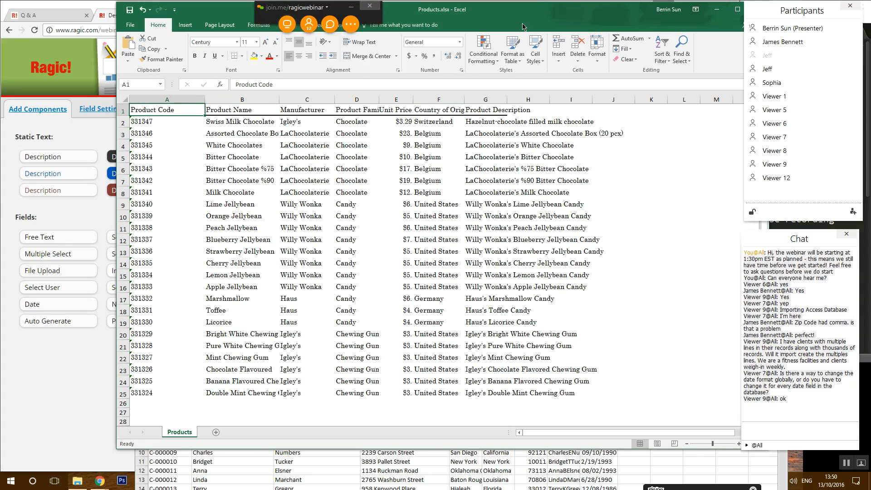
{"action": "left_click_drag", "start_coordinate": [491, 7], "coordinate": [870, 157]}
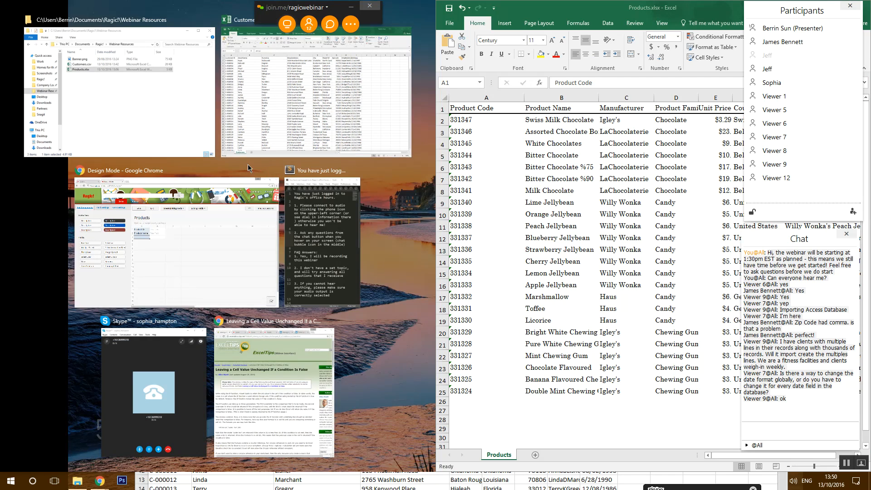
{"action": "left_click", "coordinate": [242, 230]}
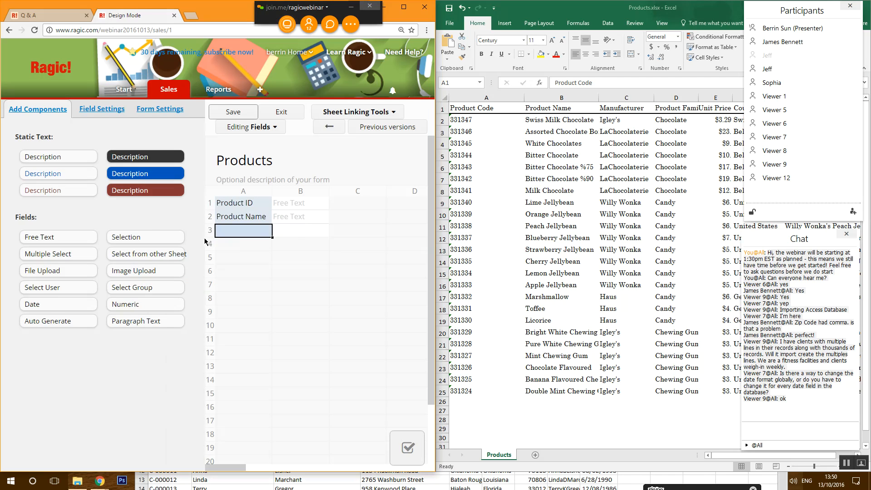
- Add Manufacturer and Product Family fields in cells A3 and A4
{"action": "left_click", "coordinate": [243, 230]}
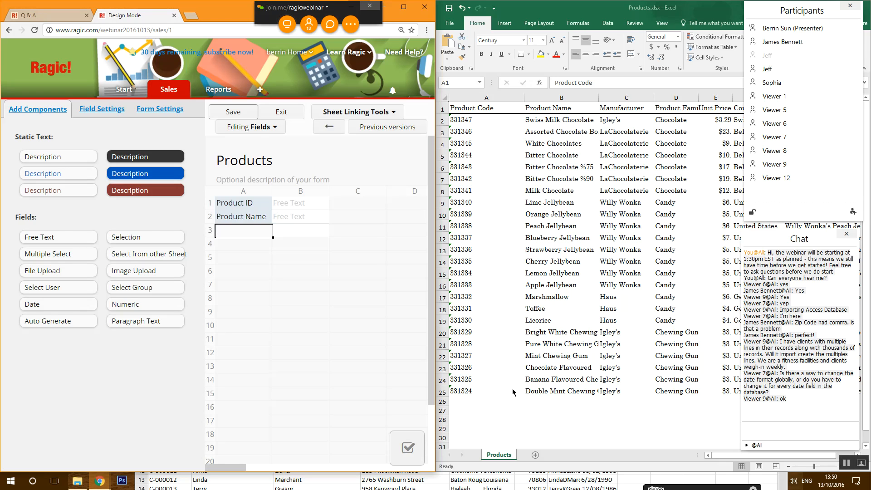
{"action": "type", "text": "Manufac"}
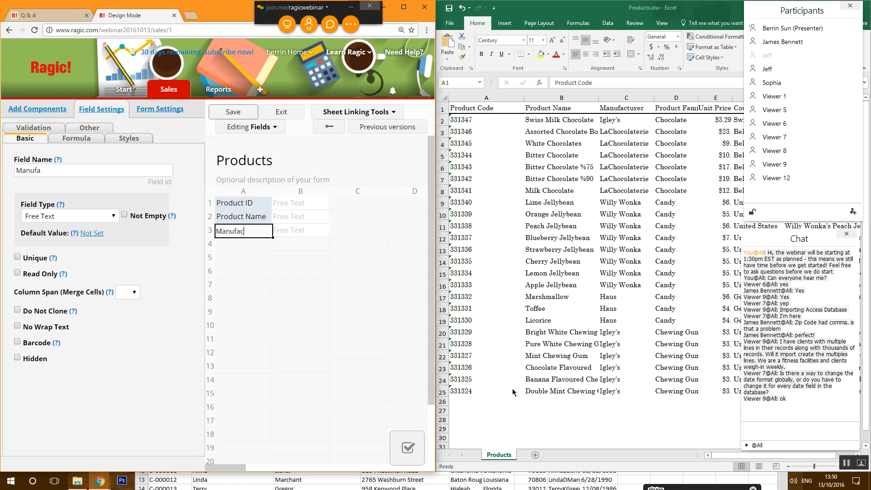
{"action": "type", "text": "turer"}
{"action": "key", "text": "Return"}
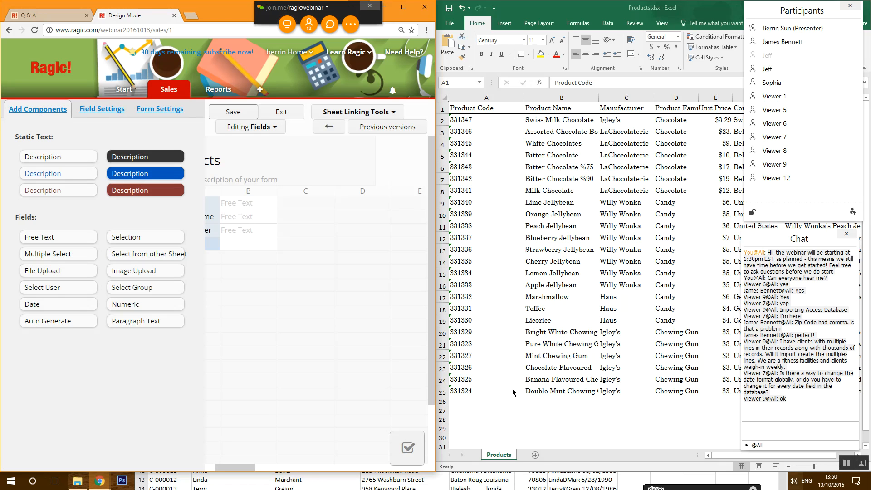
{"action": "type", "text": "Pro"}
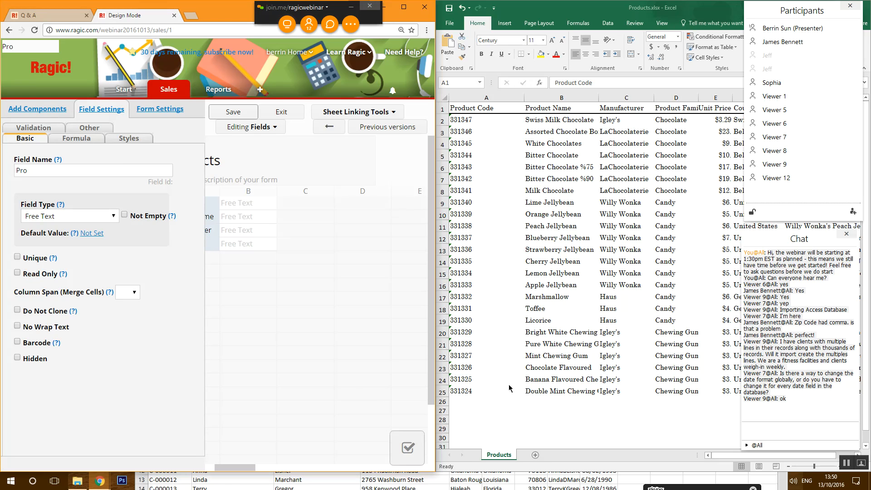
{"action": "left_click", "coordinate": [226, 467]}
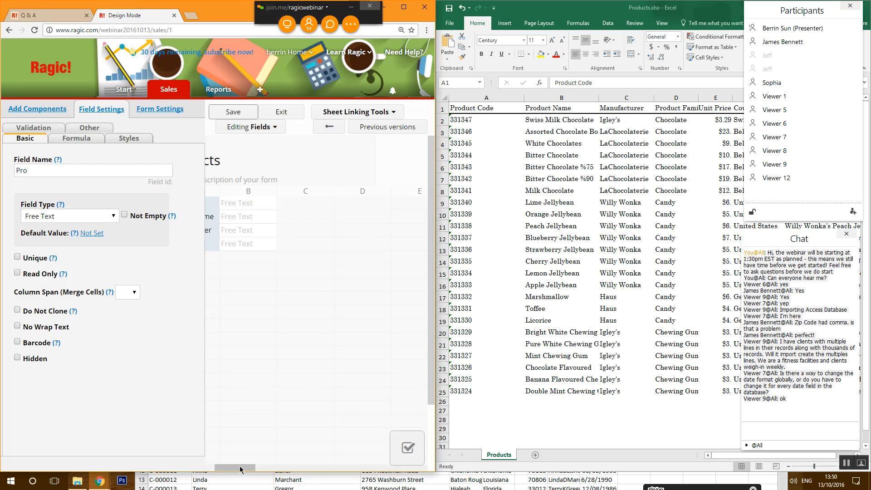
{"action": "left_click_drag", "start_coordinate": [241, 470], "coordinate": [229, 470]}
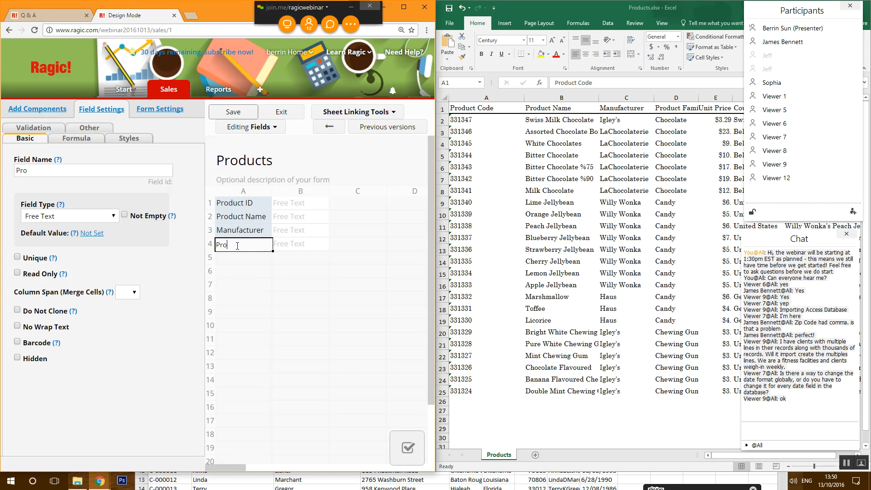
{"action": "type", "text": "duct Family"}
{"action": "key", "text": "Return"}
- Add a money-type Unit Price field in cell A5
{"action": "type", "text": "Unit"}
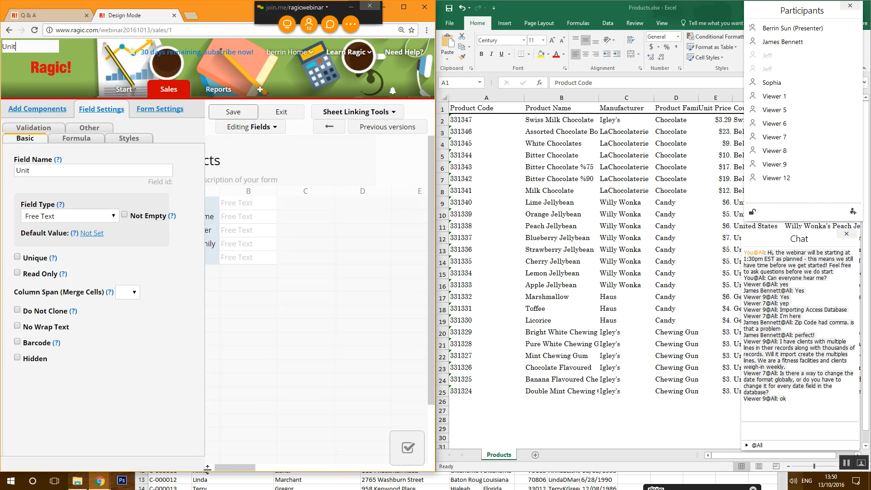
{"action": "left_click_drag", "start_coordinate": [223, 468], "coordinate": [210, 468]}
{"action": "left_click", "coordinate": [244, 260]}
{"action": "left_click", "coordinate": [244, 260]}
{"action": "type", "text": "Price"}
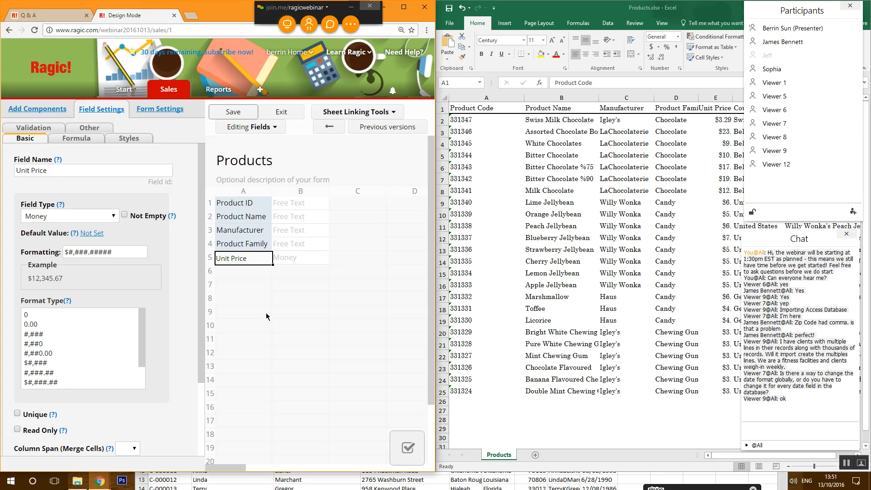
{"action": "left_click", "coordinate": [256, 326]}
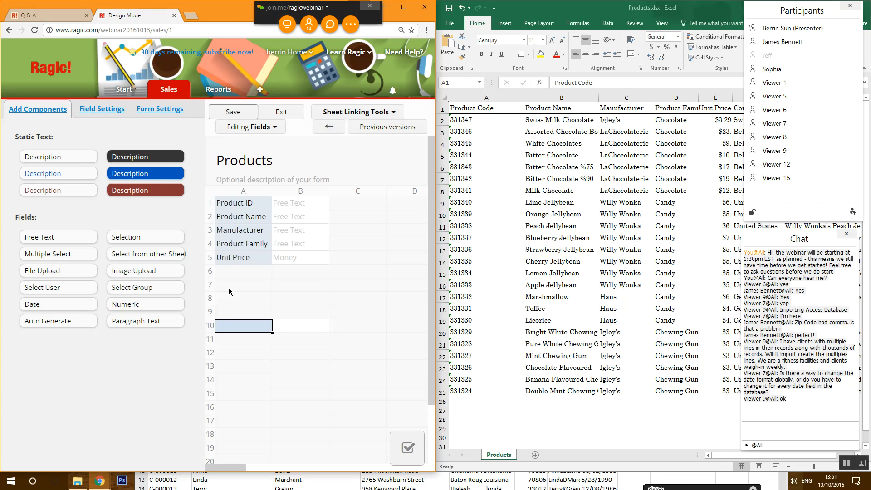
- Check the Unit Price money format, then add a Country of Origin field in cell A6
{"action": "left_click", "coordinate": [242, 247]}
{"action": "left_click", "coordinate": [241, 261]}
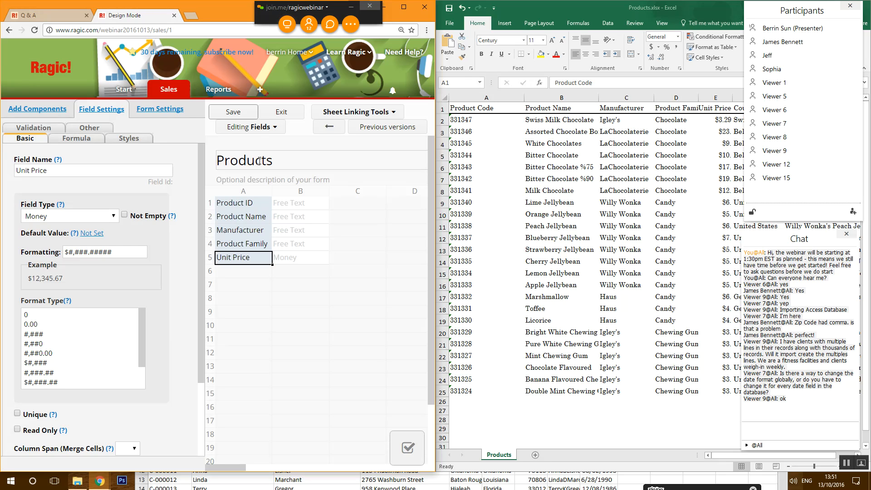
{"action": "left_click", "coordinate": [260, 278]}
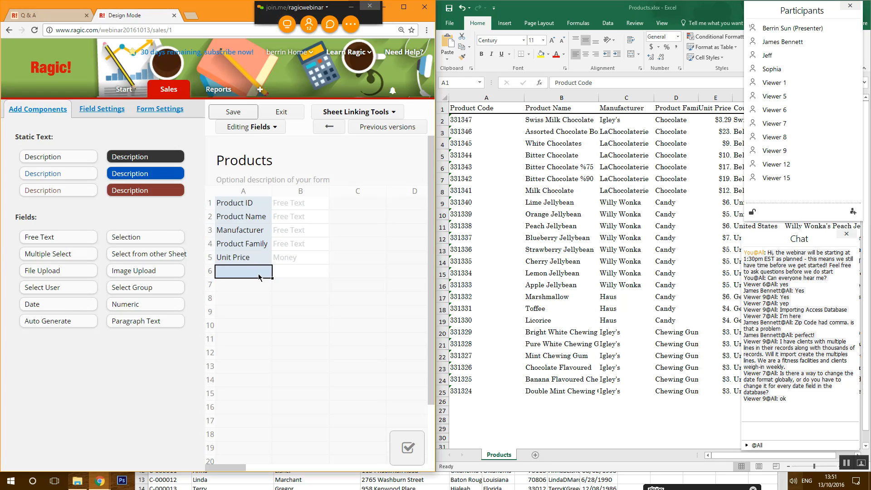
{"action": "type", "text": "Country"}
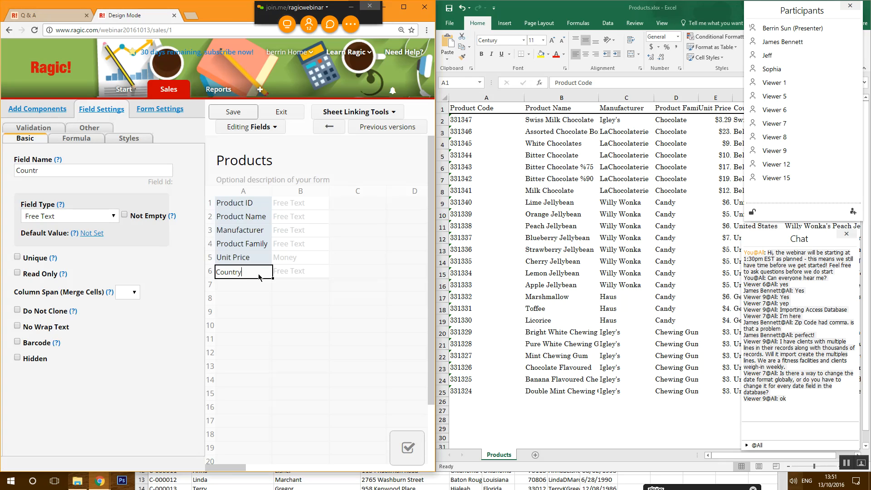
{"action": "type", "text": " of Origin"}
{"action": "key", "text": "Return"}
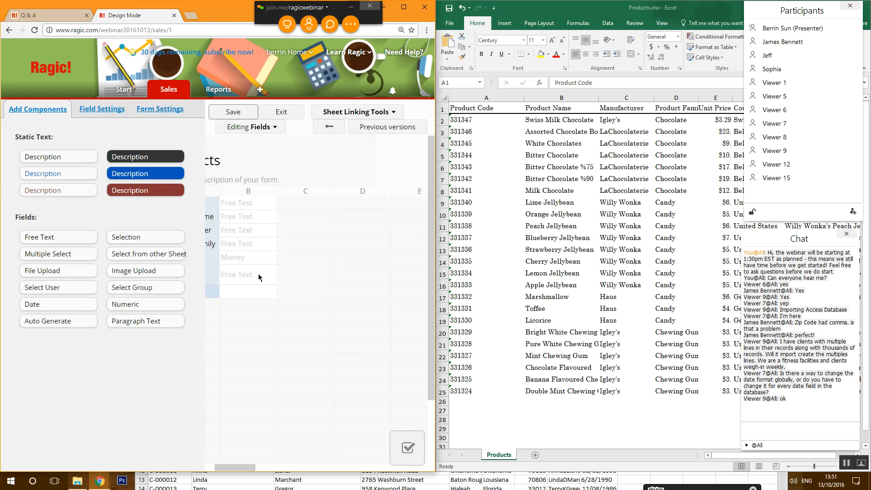
- Add a Product Description field in cell A7
{"action": "left_click_drag", "start_coordinate": [242, 468], "coordinate": [222, 468]}
{"action": "left_click", "coordinate": [253, 296]}
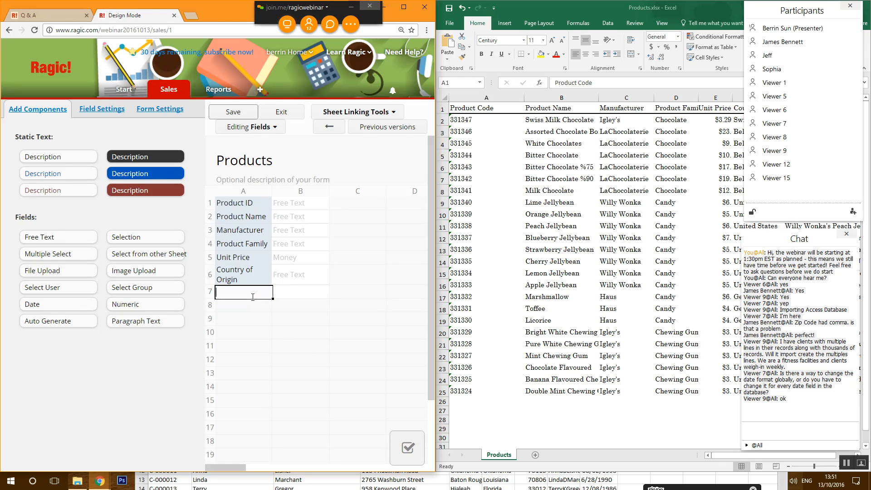
{"action": "type", "text": "Product D"}
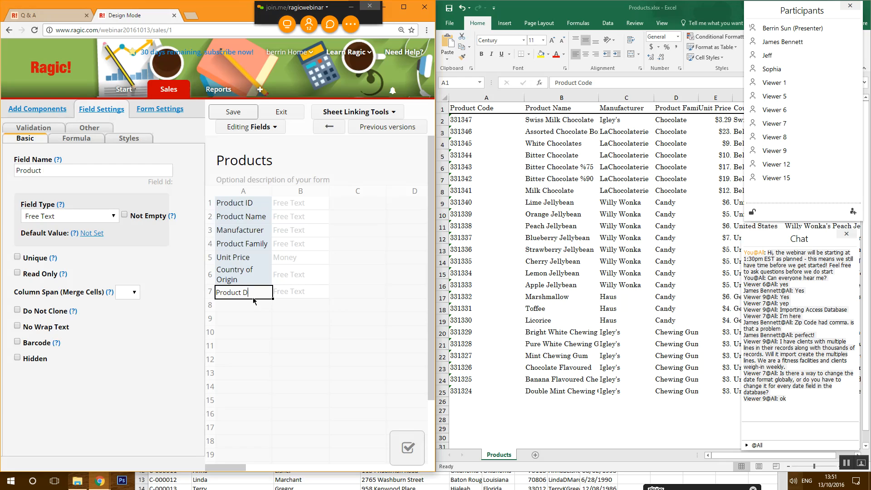
{"action": "type", "text": "escription"}
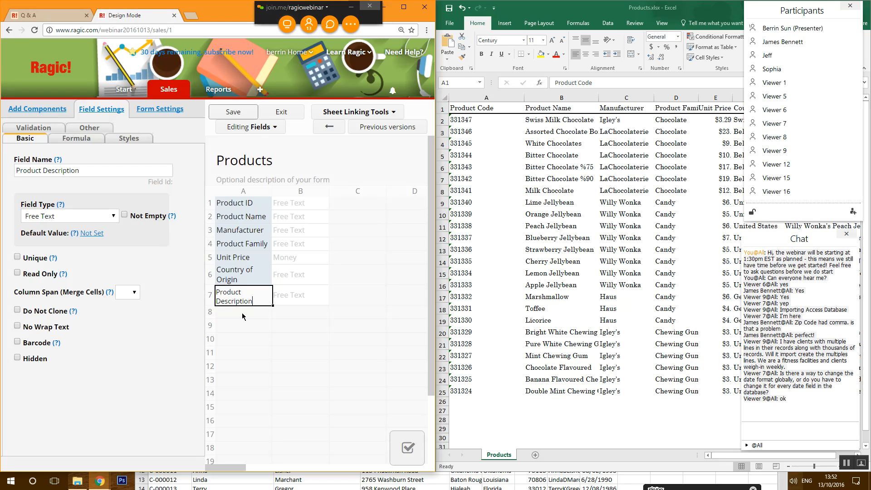
- Review the Unit Price, Product Family and Product ID settings, then save the form design
{"action": "left_click", "coordinate": [242, 259]}
{"action": "left_click", "coordinate": [240, 243]}
{"action": "left_click", "coordinate": [238, 210]}
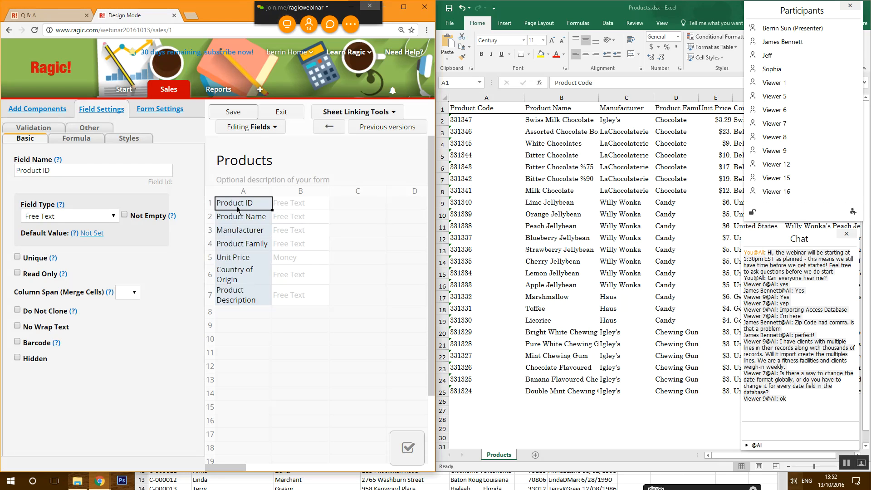
{"action": "left_click", "coordinate": [223, 117]}
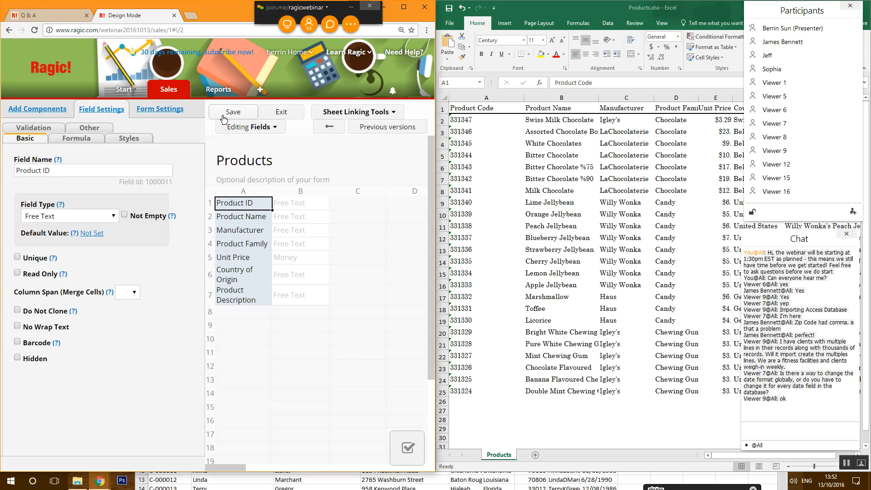
{"action": "left_click", "coordinate": [281, 113]}
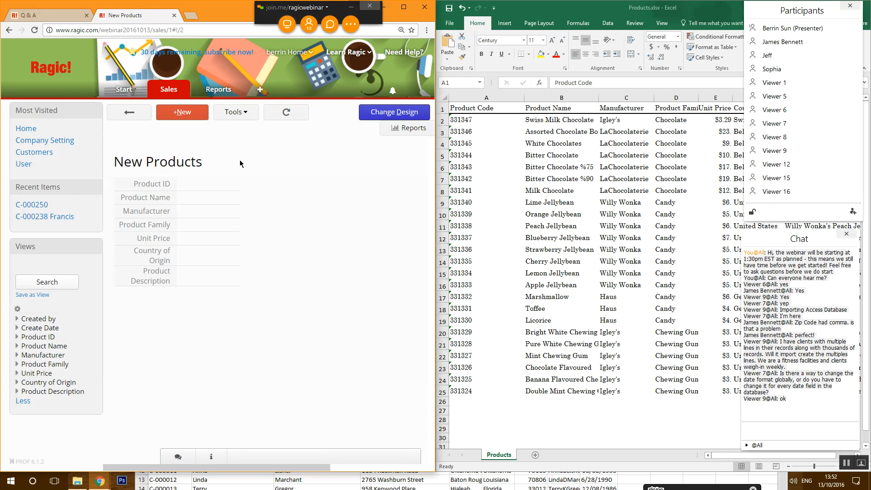
- Start a new product record with Product ID 331323
{"action": "left_click", "coordinate": [182, 116]}
{"action": "left_click", "coordinate": [202, 166]}
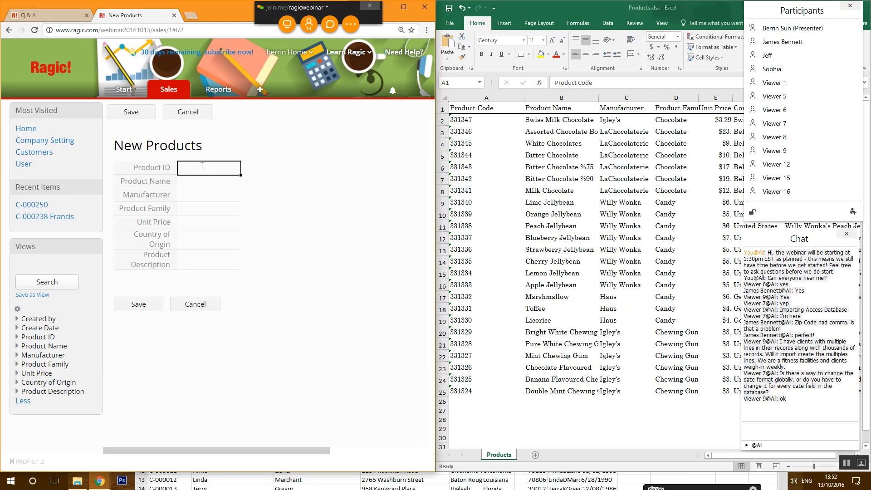
{"action": "type", "text": "333"}
{"action": "key", "text": "BackSpace"}
{"action": "key", "text": "BackSpace"}
{"action": "type", "text": "1"}
{"action": "type", "text": "46"}
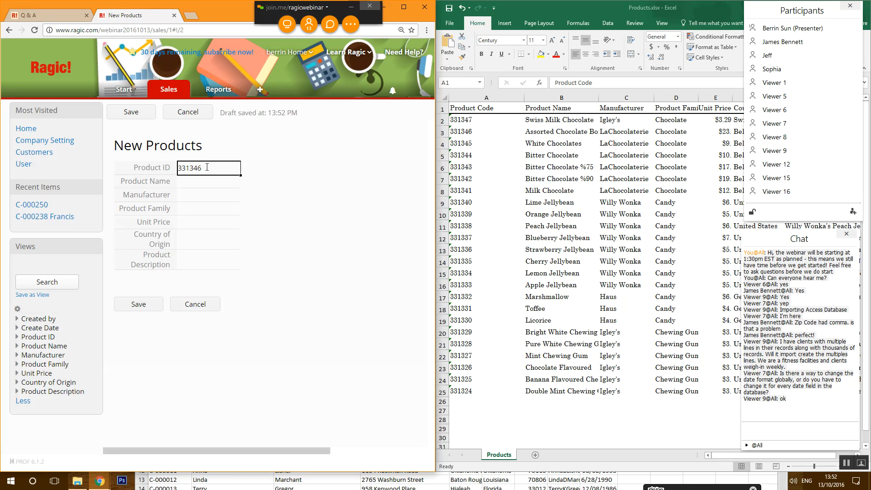
{"action": "key", "text": "BackSpace"}
{"action": "key", "text": "BackSpace"}
{"action": "type", "text": "23"}
- Enter product name White Chocolate, manufacturer Willy Wonka and product family Chocolate
{"action": "left_click", "coordinate": [196, 187]}
{"action": "type", "text": "White Chocolate"}
{"action": "key", "text": "Tab"}
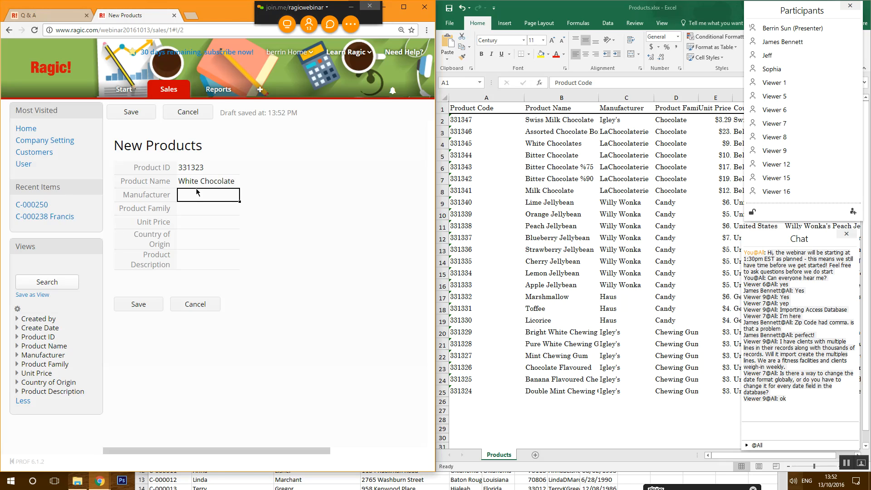
{"action": "type", "text": "Willy Wonka"}
{"action": "key", "text": "Tab"}
{"action": "type", "text": "Choco"}
{"action": "key", "text": "Tab"}
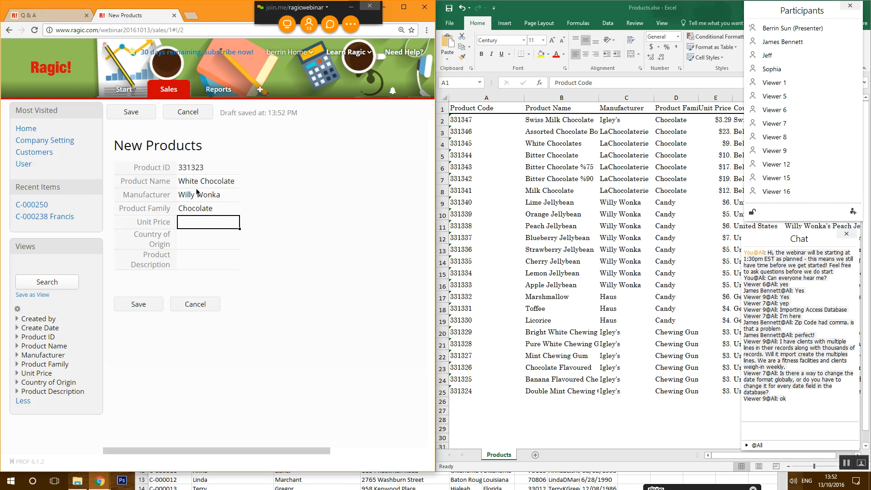
- Enter unit price $5, origin Belgium, description 'Plain white chocolate', and save the record
{"action": "type", "text": "$5"}
{"action": "key", "text": "Tab"}
{"action": "type", "text": "Belgium"}
{"action": "key", "text": "Tab"}
{"action": "type", "text": "Plain white col"}
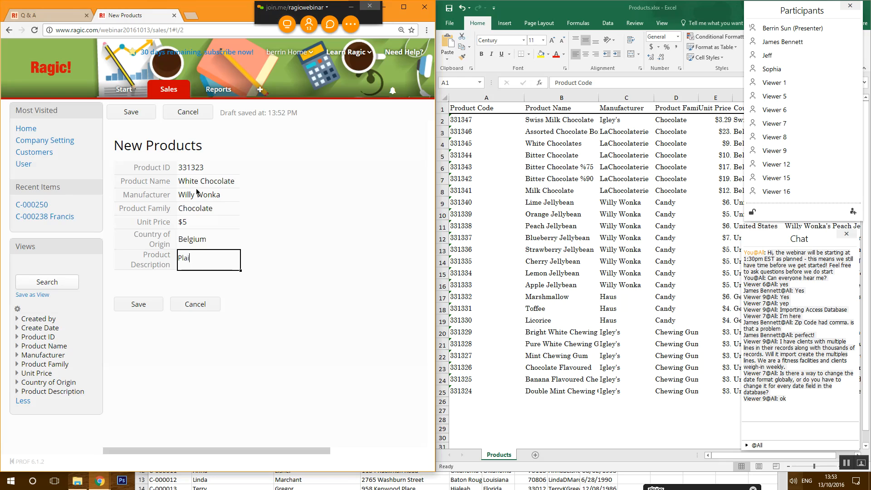
{"action": "key", "text": "BackSpace"}
{"action": "key", "text": "BackSpace"}
{"action": "type", "text": "hocolate"}
{"action": "left_click", "coordinate": [152, 307]}
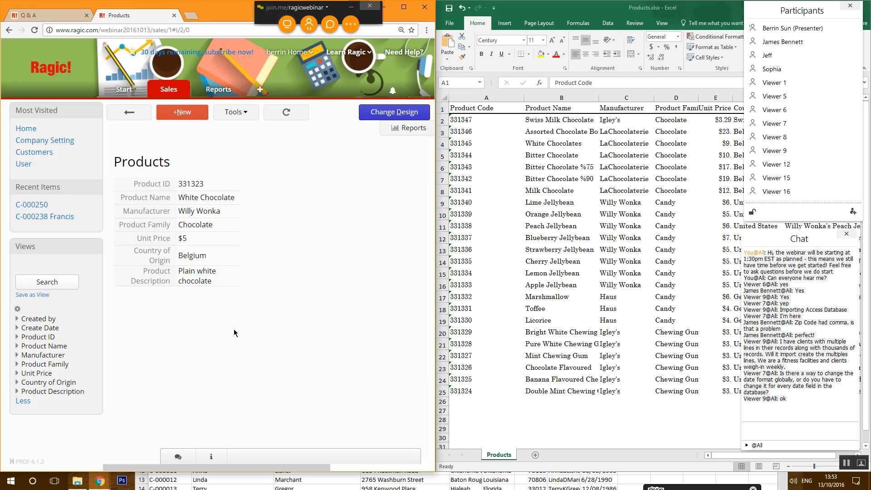
- Change Product Family to a Selection field with choices Chocolate, Candy and Chewing Gum
{"action": "left_click", "coordinate": [377, 113]}
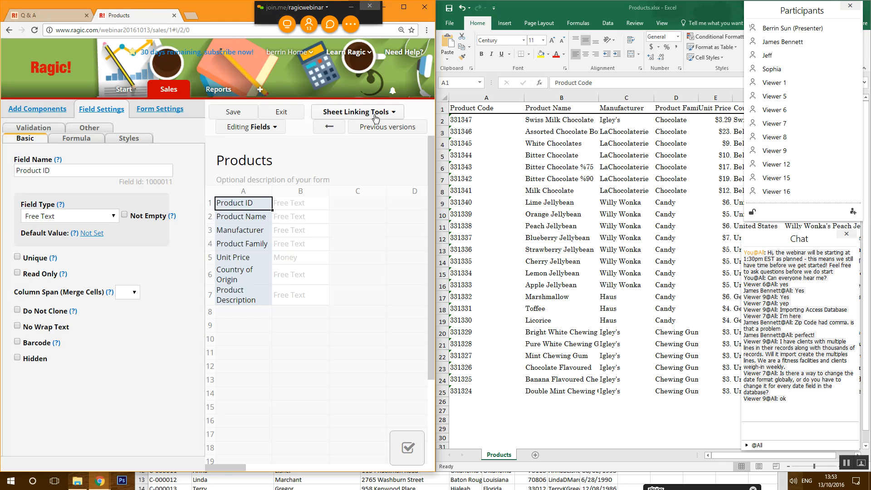
{"action": "left_click", "coordinate": [242, 241]}
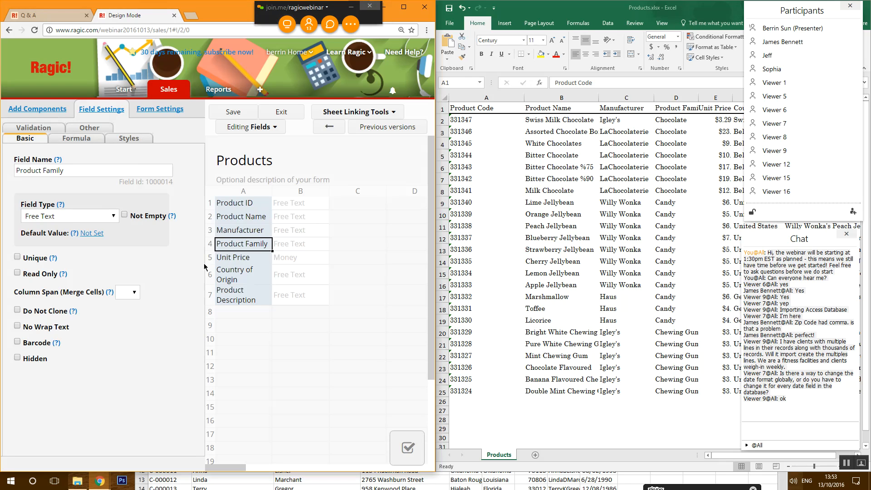
{"action": "left_click", "coordinate": [106, 216]}
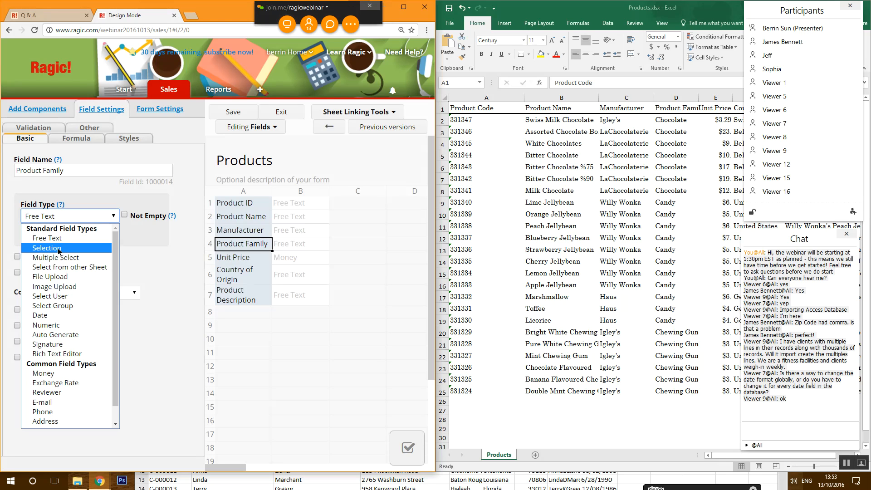
{"action": "left_click", "coordinate": [58, 248]}
{"action": "left_click", "coordinate": [72, 272]}
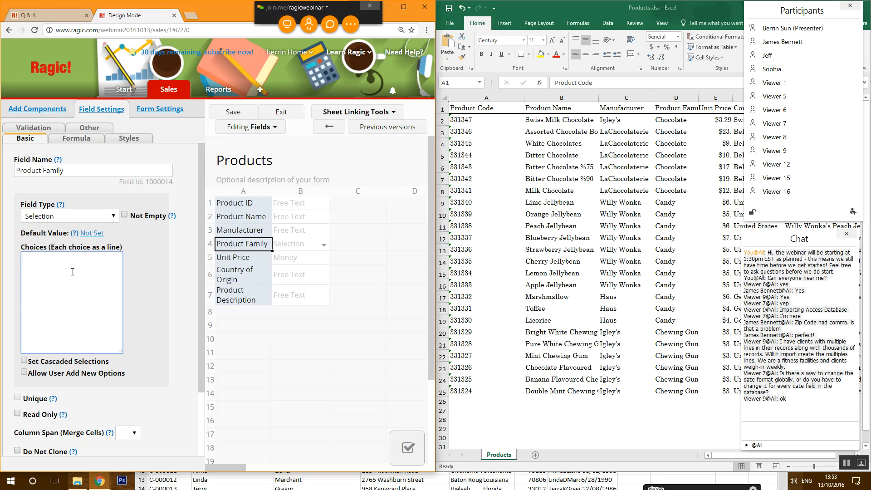
{"action": "type", "text": "Chocolate"}
{"action": "key", "text": "Return"}
{"action": "type", "text": "Candy"}
{"action": "key", "text": "Return"}
{"action": "type", "text": "G"}
{"action": "key", "text": "BackSpace"}
{"action": "type", "text": "Chewing Gum"}
- Save the design, then set the record's Product Family to Chocolate and save it
{"action": "left_click", "coordinate": [233, 112]}
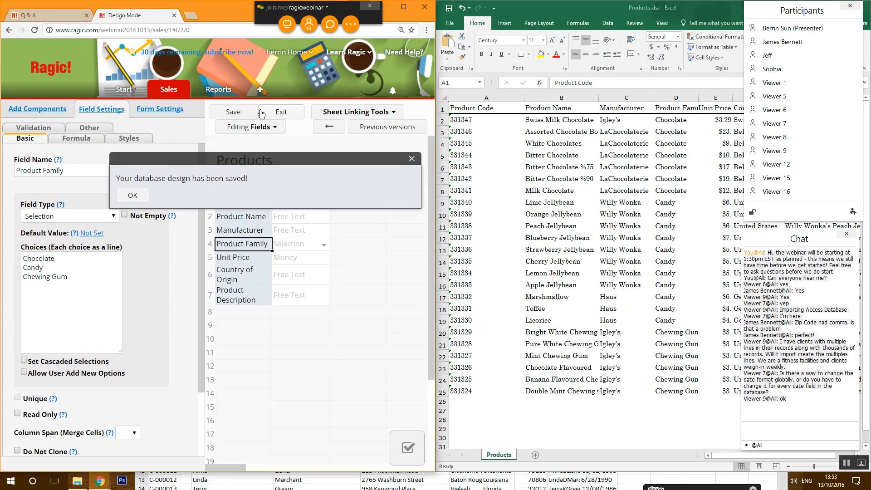
{"action": "left_click", "coordinate": [264, 112]}
{"action": "left_click", "coordinate": [232, 226]}
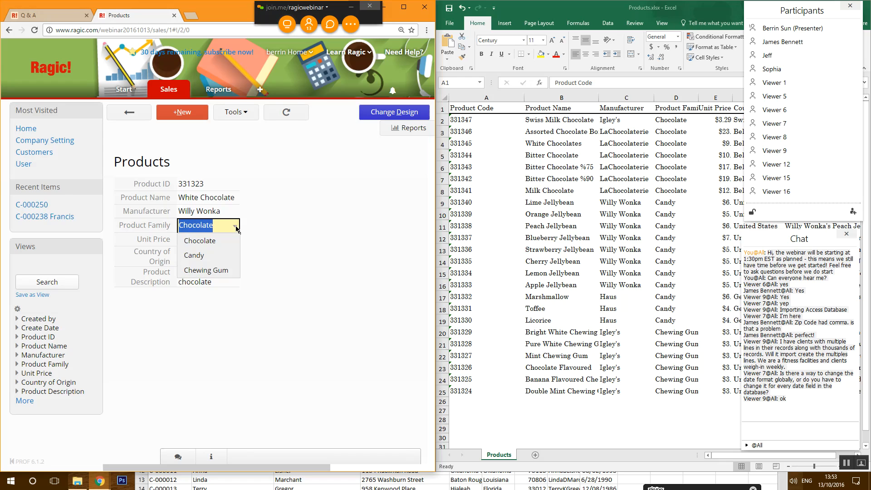
{"action": "left_click", "coordinate": [213, 241]}
{"action": "left_click", "coordinate": [139, 304]}
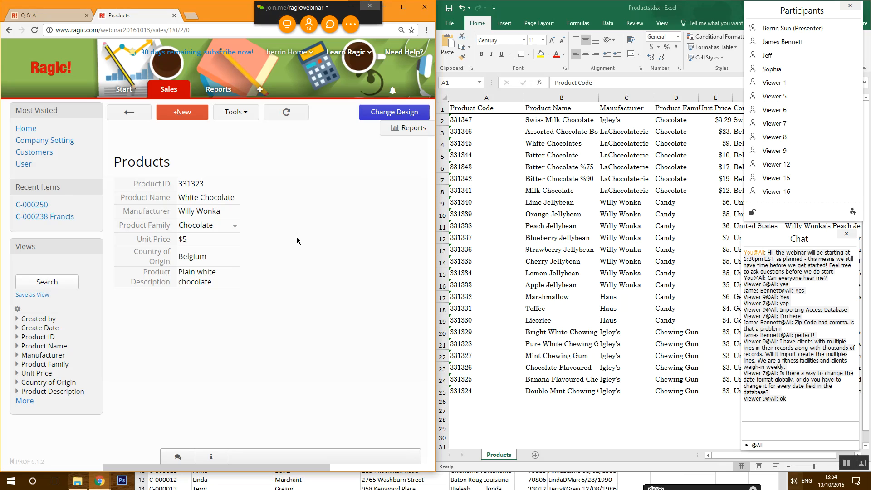
- Set Country of Origin's field type to Selection, checking the spreadsheet's country values
{"action": "left_click", "coordinate": [392, 114]}
{"action": "left_click", "coordinate": [249, 281]}
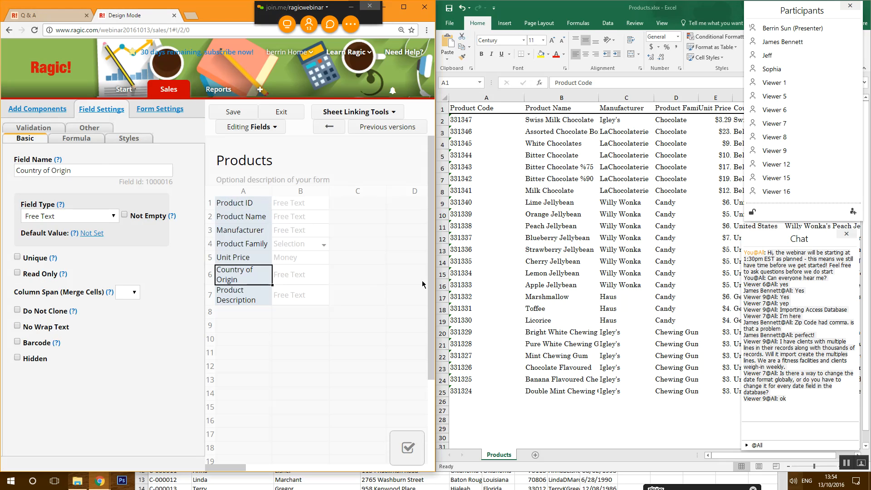
{"action": "left_click", "coordinate": [738, 454]}
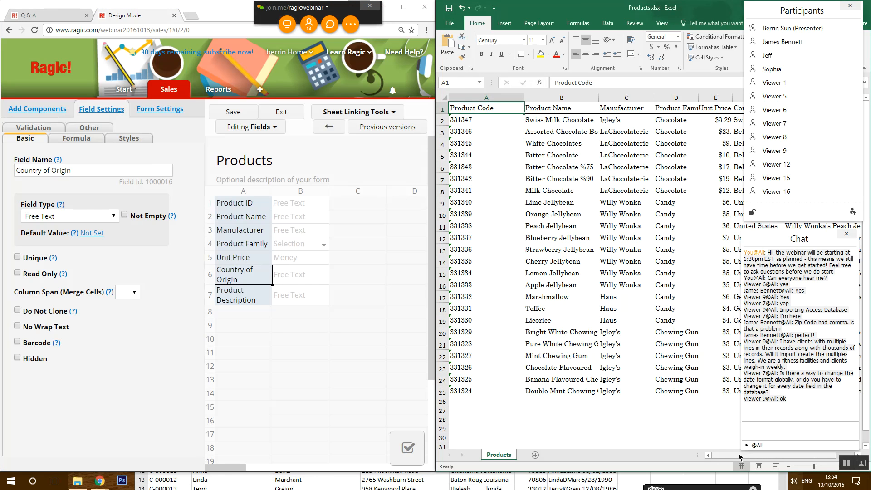
{"action": "left_click_drag", "start_coordinate": [739, 454], "coordinate": [796, 453]}
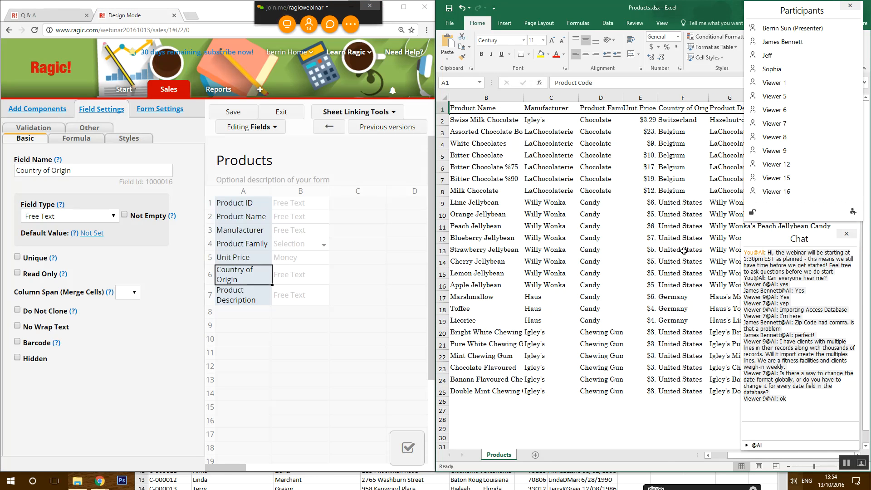
{"action": "left_click", "coordinate": [55, 220]}
{"action": "left_click", "coordinate": [41, 326]}
{"action": "left_click", "coordinate": [87, 273]}
- Enter Switzerland and Belgium as choices, removing a duplicate lowercase belgium line
{"action": "type", "text": "Switz"}
{"action": "type", "text": "rela"}
{"action": "key", "text": "BackSpace"}
{"action": "key", "text": "BackSpace"}
{"action": "key", "text": "BackSpace"}
{"action": "key", "text": "BackSpace"}
{"action": "type", "text": "erland"}
{"action": "key", "text": "Return"}
{"action": "type", "text": "Belgium"}
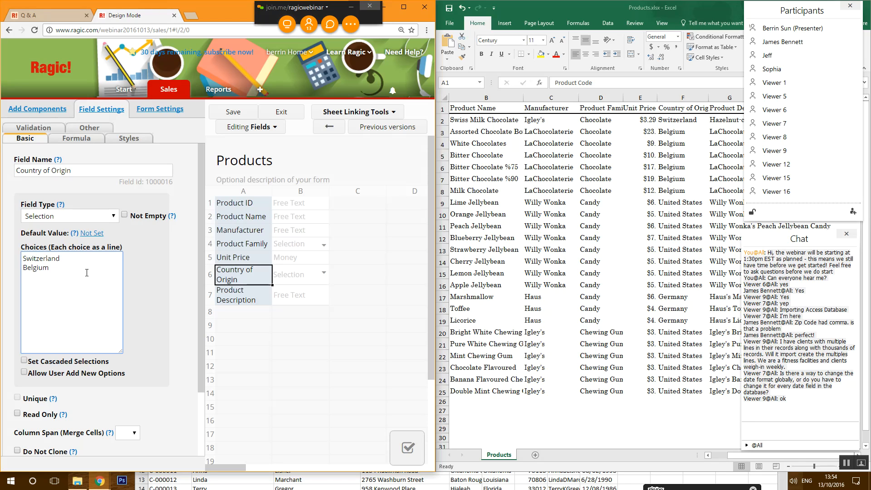
{"action": "key", "text": "Return"}
{"action": "type", "text": "belgium"}
{"action": "left_click_drag", "start_coordinate": [63, 276], "coordinate": [9, 278]}
{"action": "key", "text": "BackSpace"}
{"action": "key", "text": "F12"}
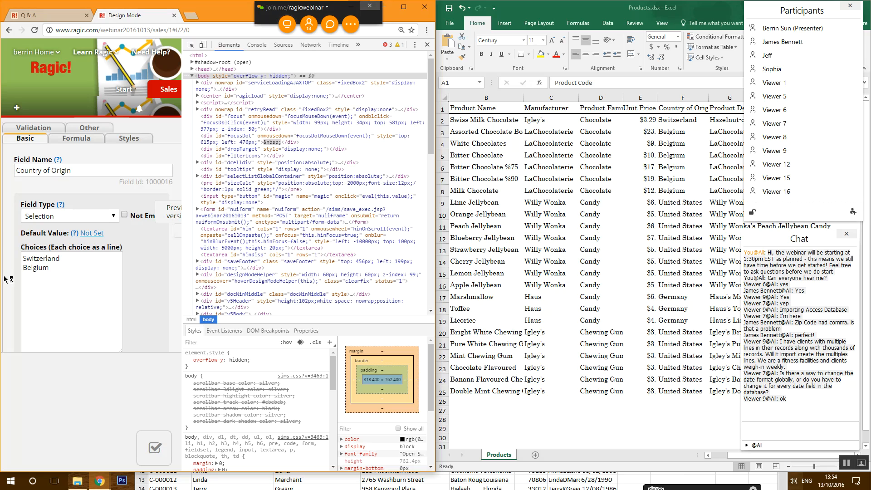
{"action": "left_click", "coordinate": [427, 45]}
{"action": "left_click", "coordinate": [68, 282]}
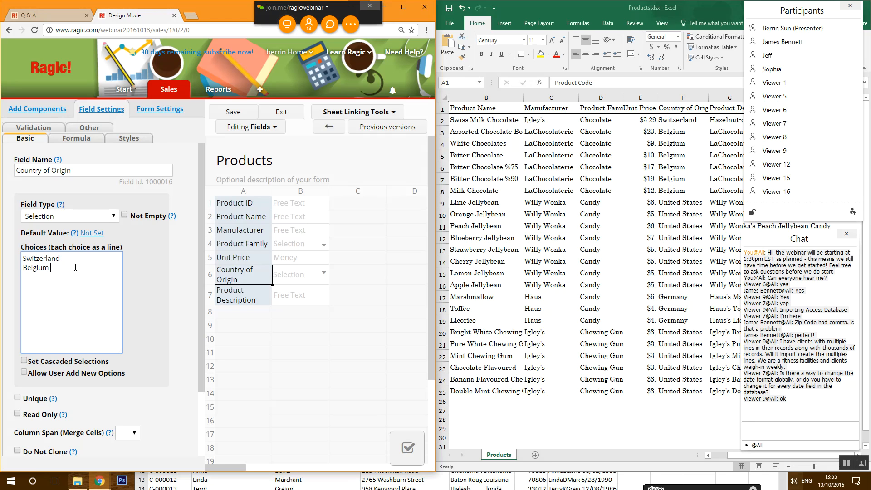
- Add Germany and United States as choices and save the form design
{"action": "key", "text": "Return"}
{"action": "type", "text": "Germany"}
{"action": "key", "text": "Return"}
{"action": "type", "text": "United States"}
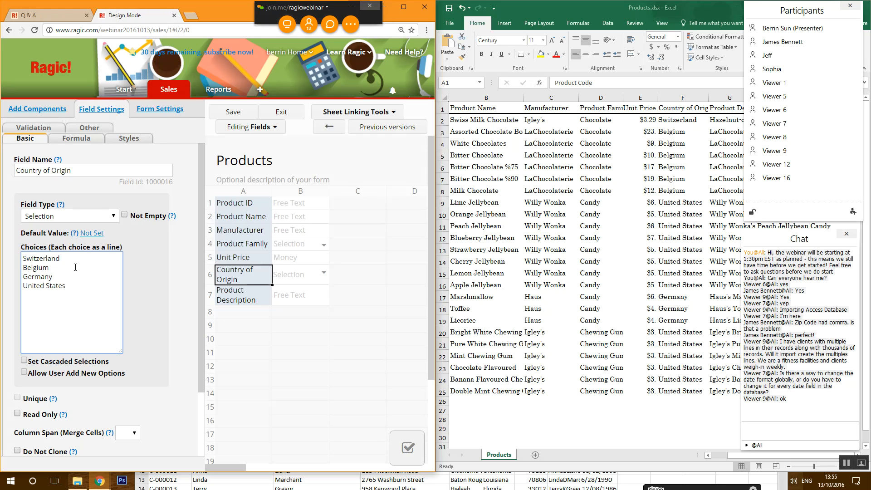
{"action": "left_click", "coordinate": [229, 111]}
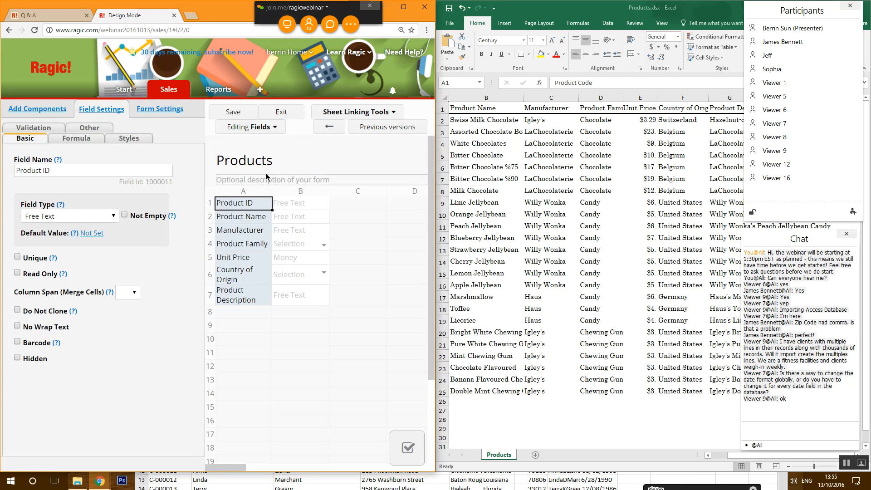
{"action": "left_click", "coordinate": [282, 111]}
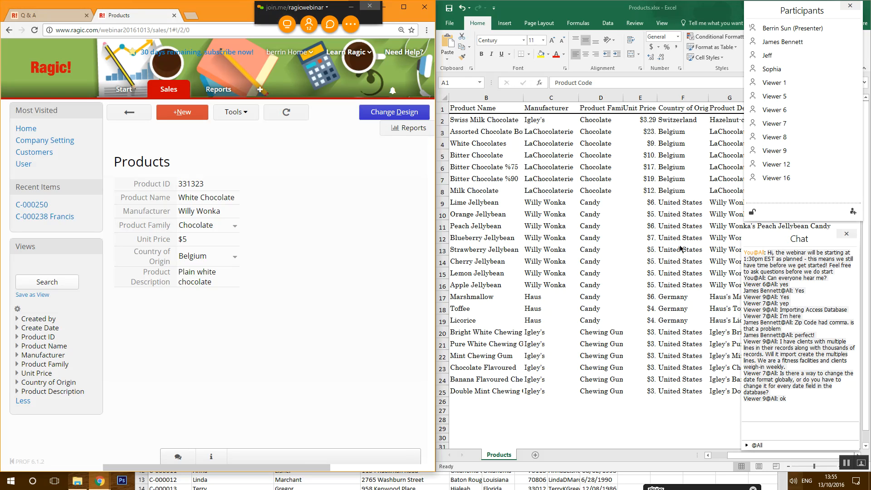
{"action": "left_click", "coordinate": [147, 119]}
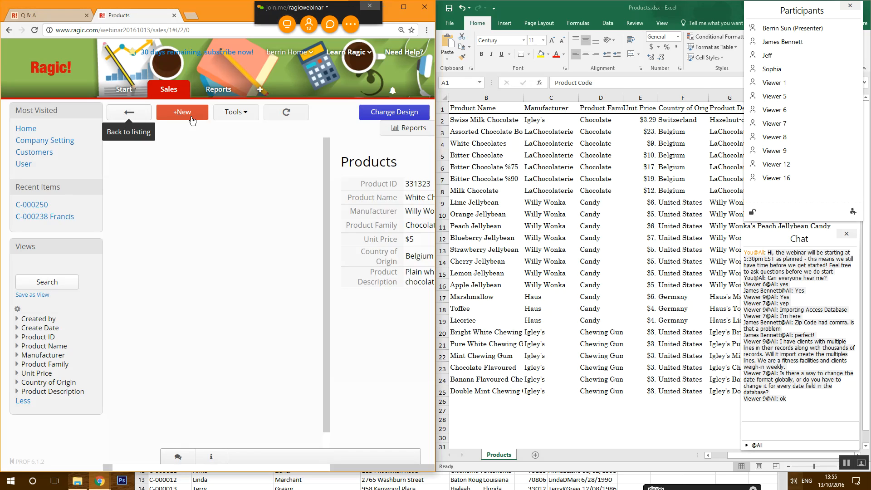
{"action": "left_click", "coordinate": [399, 6]}
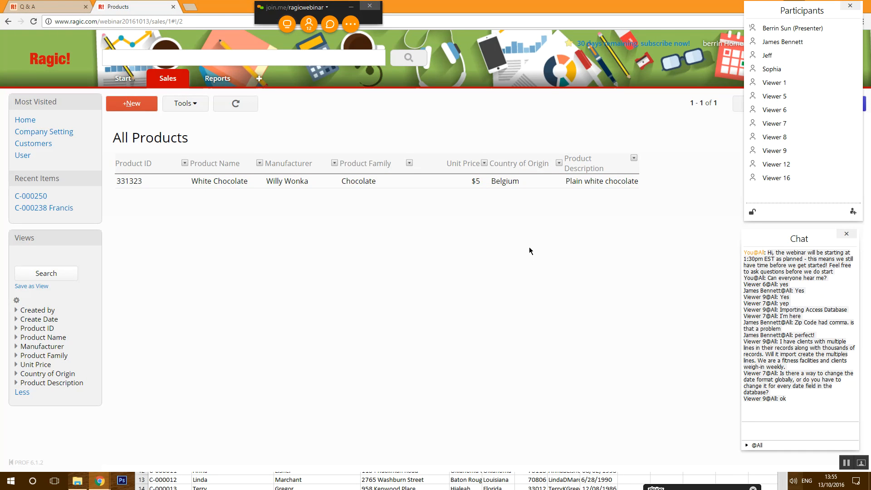
{"action": "left_click", "coordinate": [183, 105]}
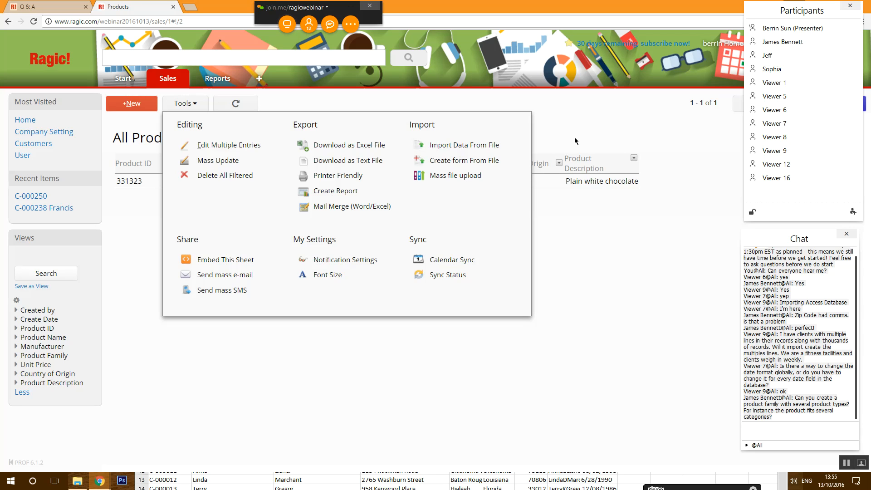
{"action": "left_click", "coordinate": [603, 122]}
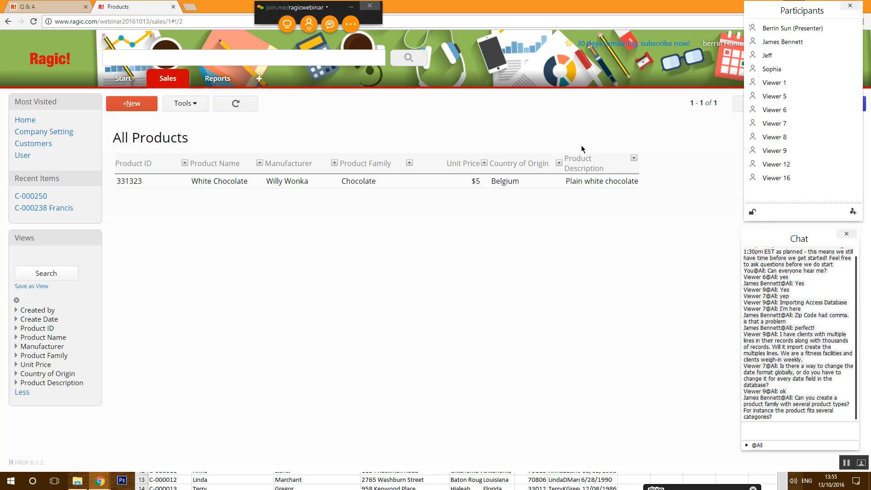
{"action": "left_click", "coordinate": [504, 187]}
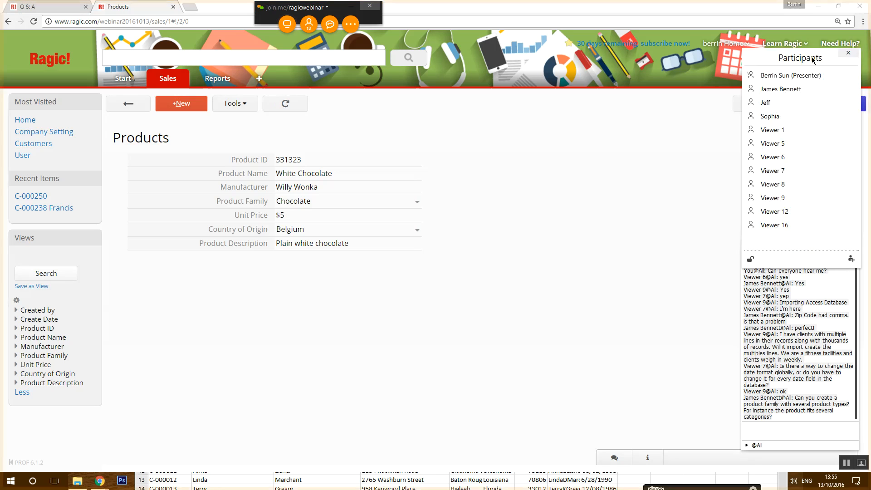
- Change Product Family to a Multiple Select field and save the design
{"action": "left_click", "coordinate": [817, 105]}
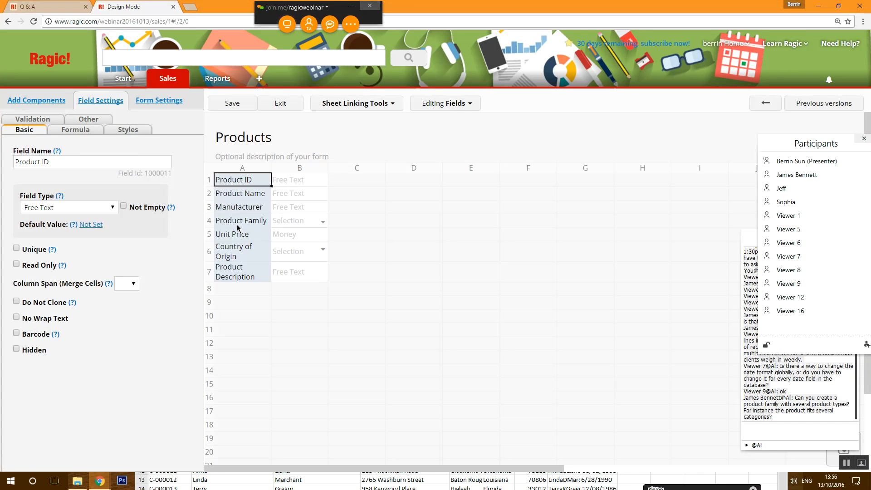
{"action": "left_click", "coordinate": [239, 226]}
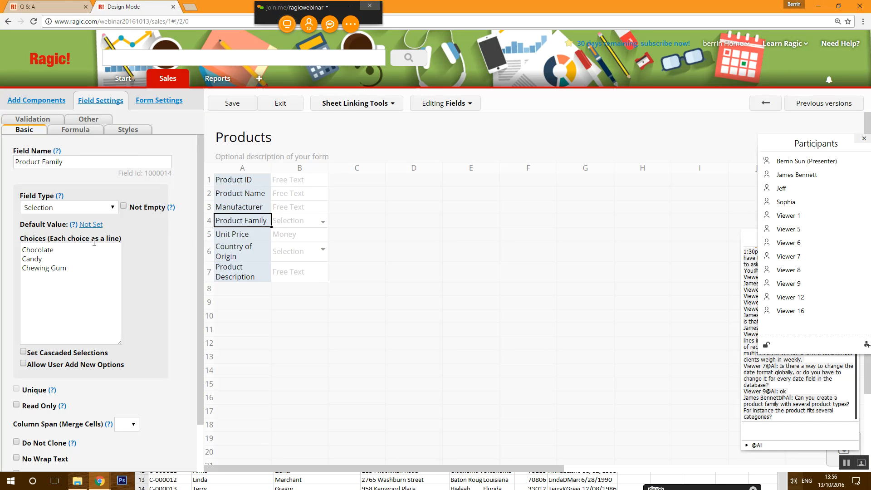
{"action": "left_click", "coordinate": [58, 209]}
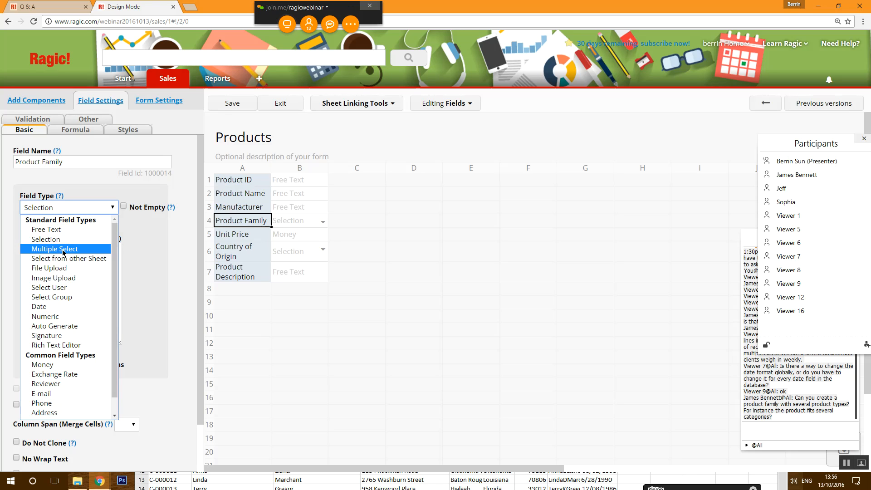
{"action": "left_click", "coordinate": [62, 250]}
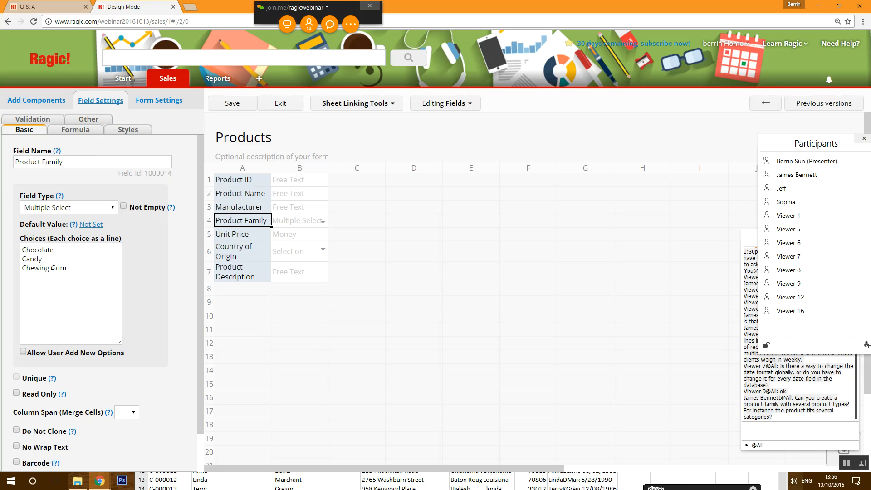
{"action": "left_click", "coordinate": [249, 104]}
{"action": "left_click", "coordinate": [291, 104]}
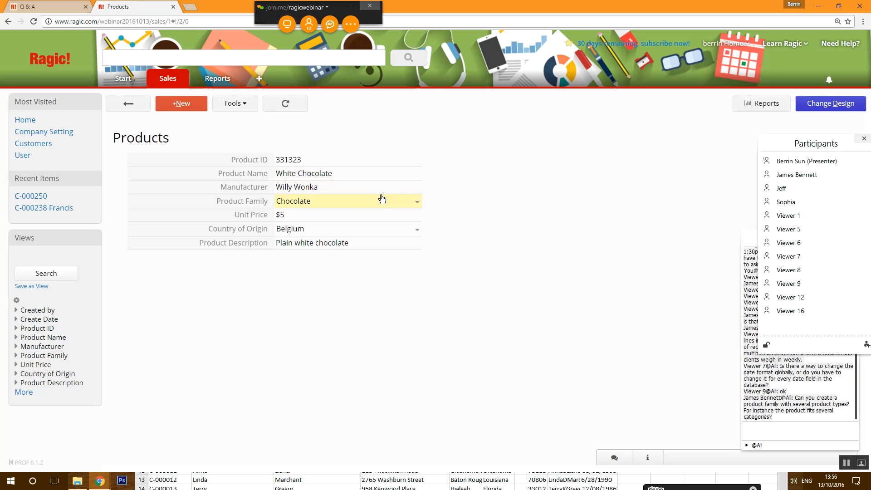
- Check the record's Product Family choices, then review the field's settings in design mode
{"action": "left_click", "coordinate": [420, 204]}
{"action": "left_click", "coordinate": [418, 202]}
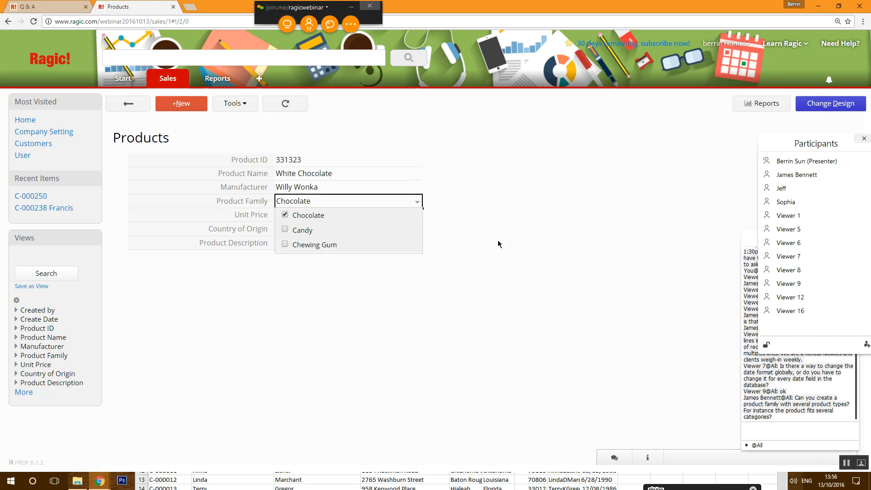
{"action": "left_click", "coordinate": [822, 105]}
{"action": "left_click", "coordinate": [246, 220]}
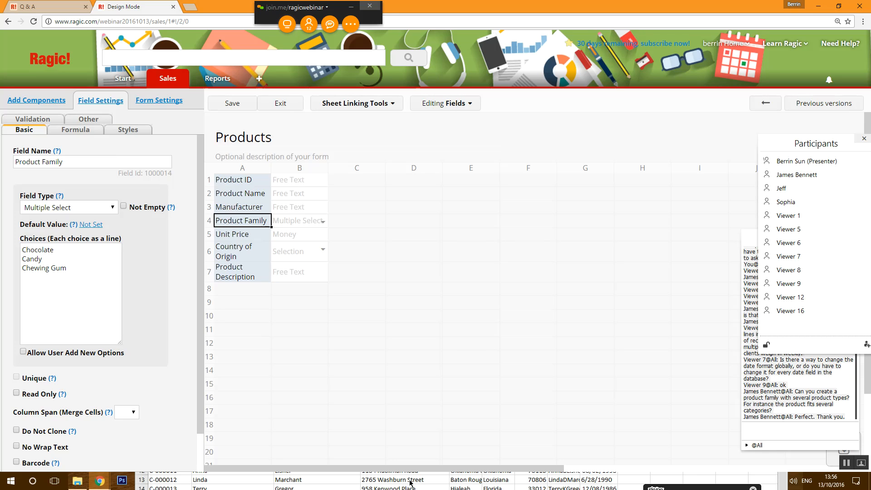
{"action": "left_click", "coordinate": [357, 414]}
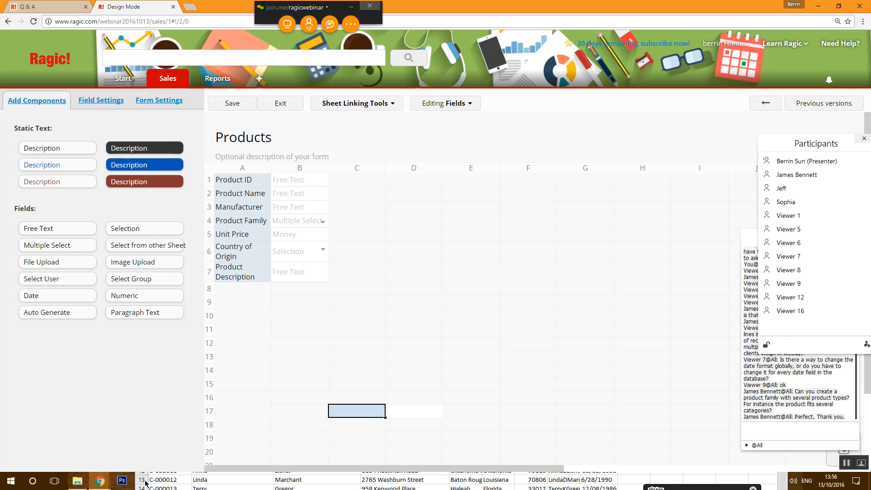
- Minimize Customers.csv and bring the Products.xlsx workbook to the front
{"action": "left_click", "coordinate": [225, 472]}
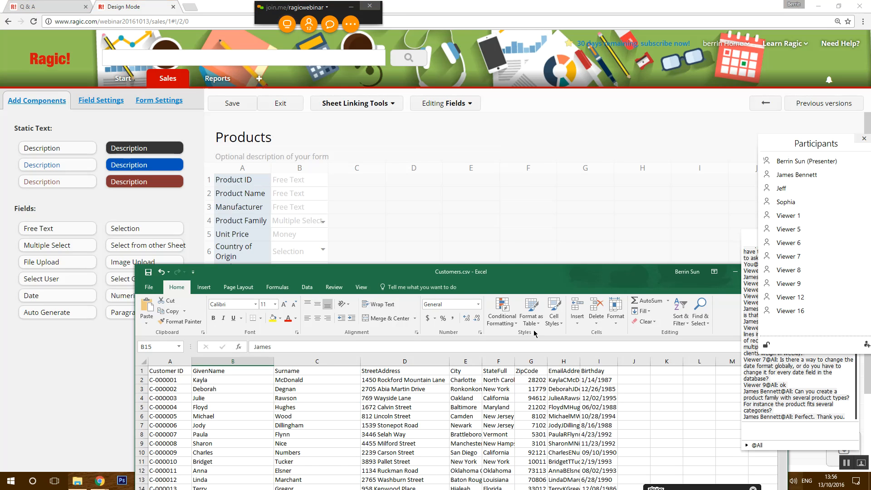
{"action": "left_click_drag", "start_coordinate": [524, 272], "coordinate": [435, 83]}
{"action": "left_click", "coordinate": [645, 88]}
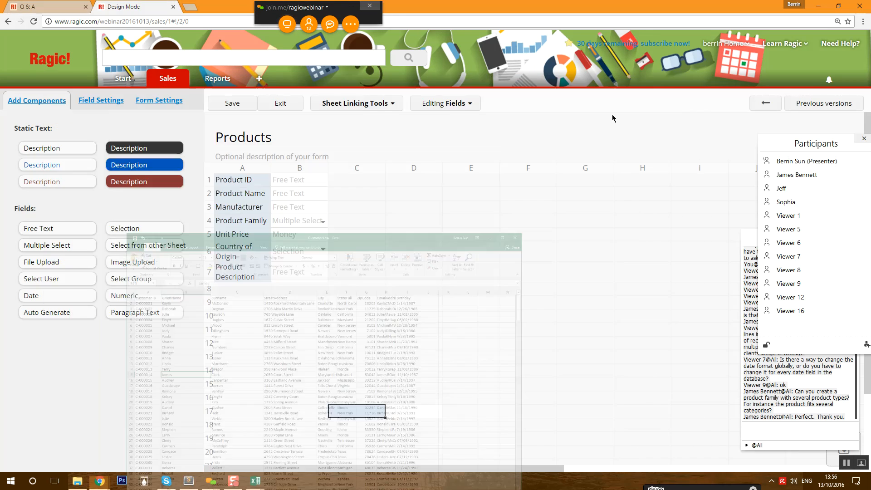
{"action": "right_click", "coordinate": [265, 482]}
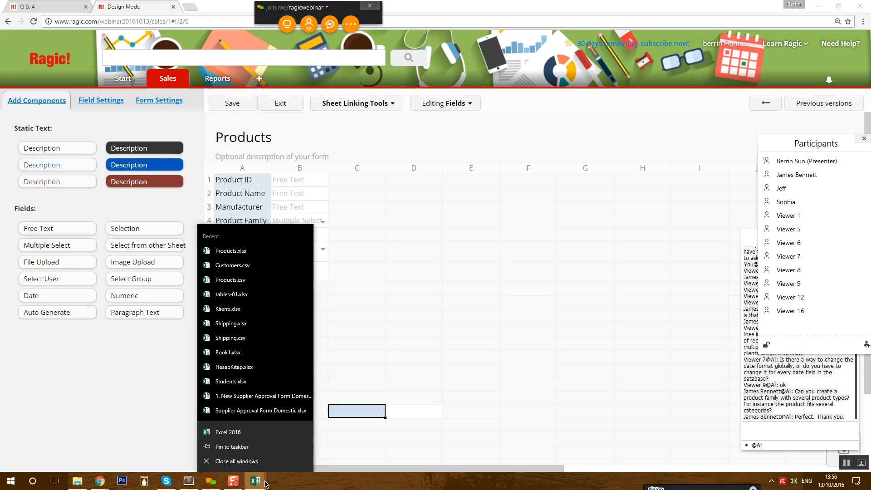
{"action": "left_click", "coordinate": [265, 483]}
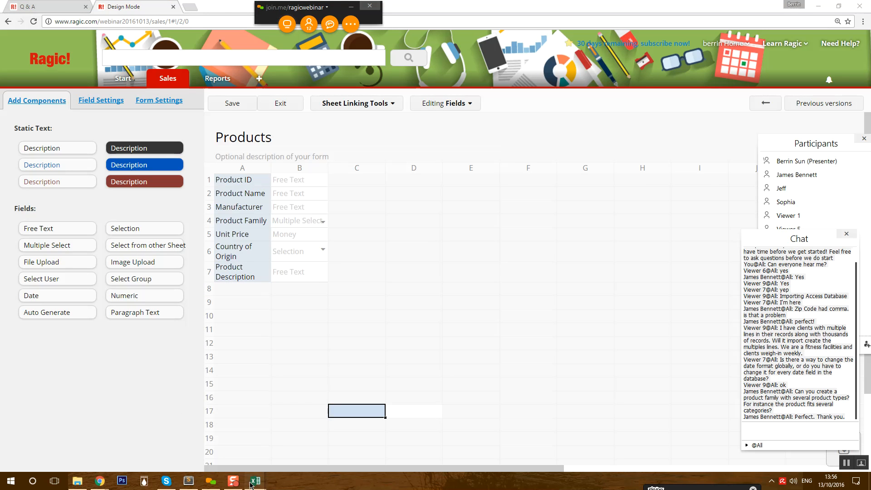
{"action": "left_click", "coordinate": [279, 456]}
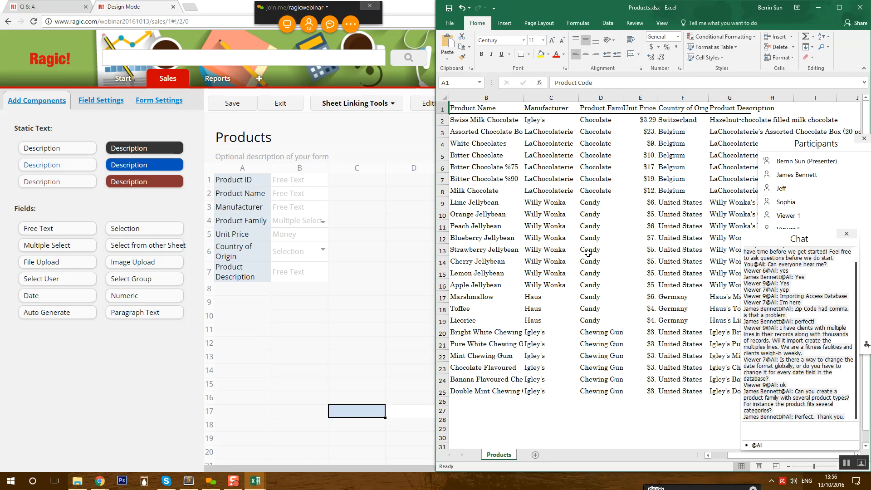
- Try 'Chocolate|Candy' in cell D8, then revert it to Chocolate
{"action": "left_click", "coordinate": [600, 336]}
{"action": "left_click", "coordinate": [606, 186]}
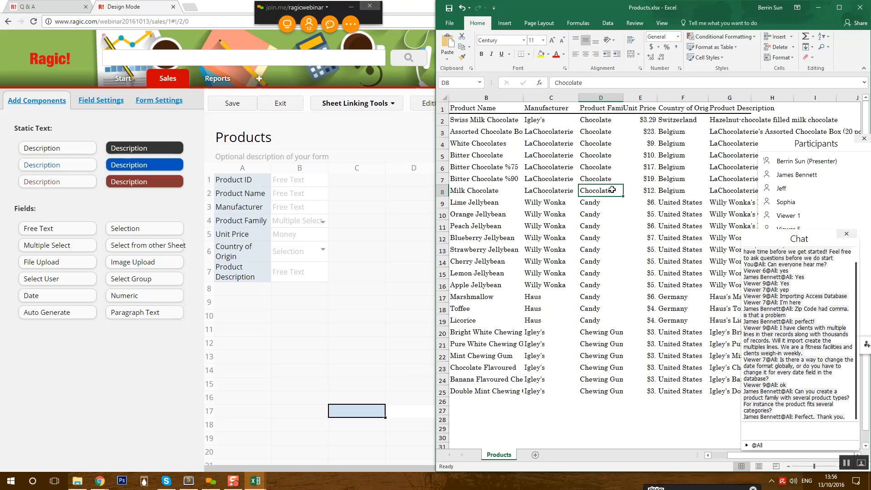
{"action": "double_click", "coordinate": [614, 191]}
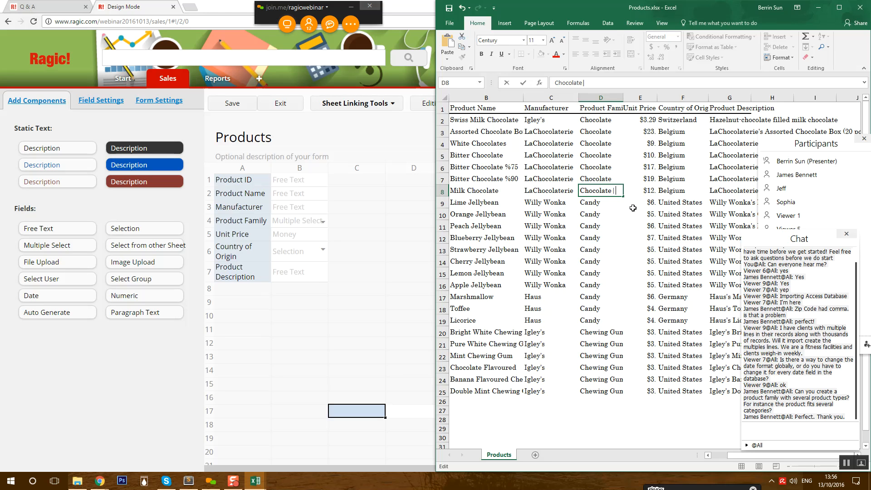
{"action": "key", "text": "BackSpace"}
{"action": "key", "text": "BackSpace"}
{"action": "type", "text": "Candy"}
{"action": "key", "text": "BackSpace"}
{"action": "key", "text": "shift+Right"}
{"action": "key", "text": "shift+Right"}
{"action": "key", "text": "shift+Right"}
{"action": "key", "text": "shift+Right"}
{"action": "key", "text": "shift+Right"}
{"action": "key", "text": "BackSpace"}
- Switch Product Family back to a single Selection field, save, and exit design mode
{"action": "left_click", "coordinate": [231, 219]}
{"action": "left_click", "coordinate": [82, 212]}
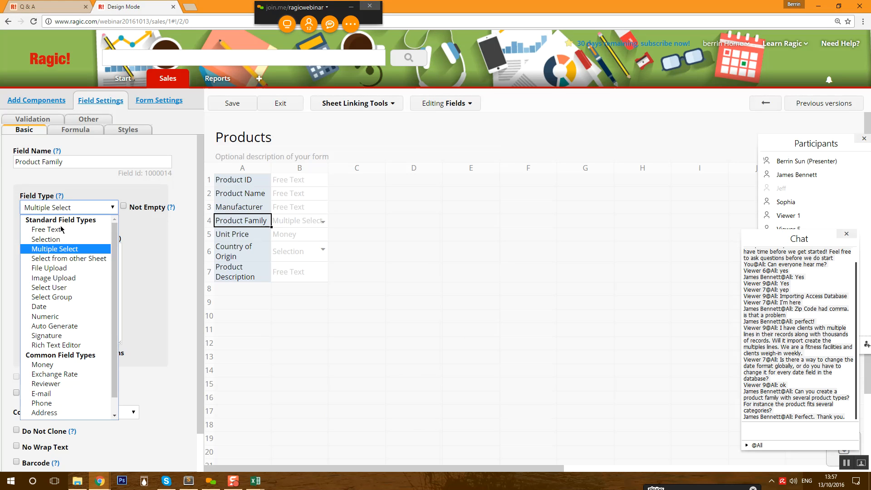
{"action": "left_click", "coordinate": [40, 237]}
{"action": "left_click", "coordinate": [234, 108]}
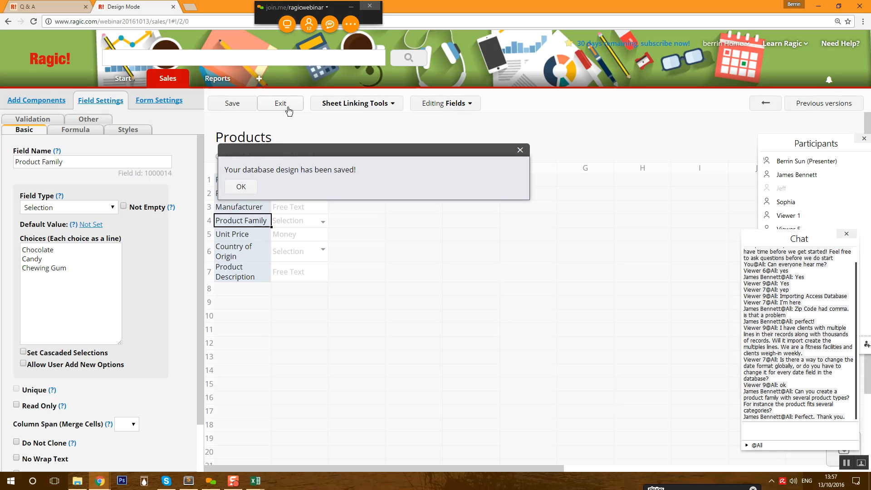
{"action": "left_click", "coordinate": [288, 110]}
{"action": "left_click", "coordinate": [234, 103]}
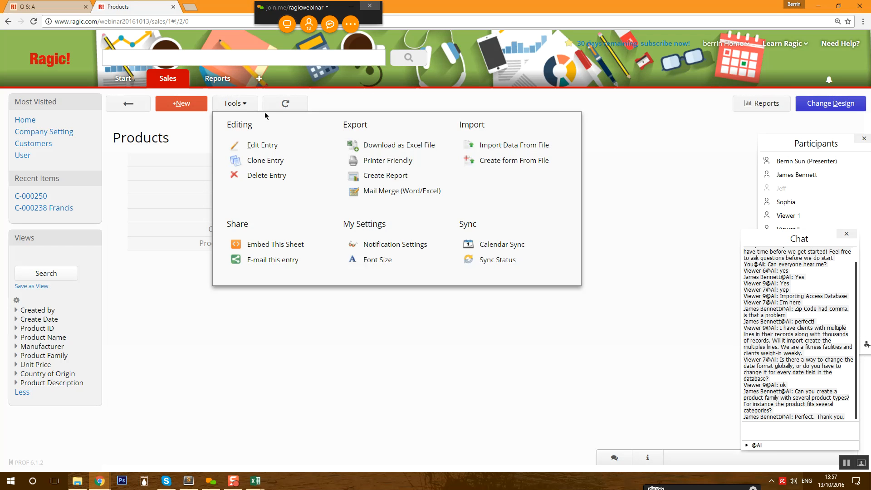
{"action": "left_click", "coordinate": [234, 104]}
- Upload Products.xlsx through the Import Data From File wizard
{"action": "left_click", "coordinate": [234, 104]}
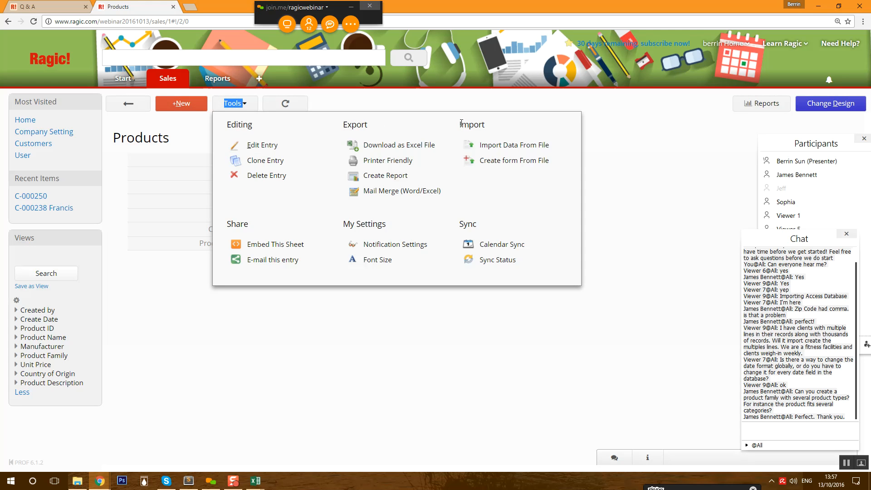
{"action": "left_click", "coordinate": [499, 152]}
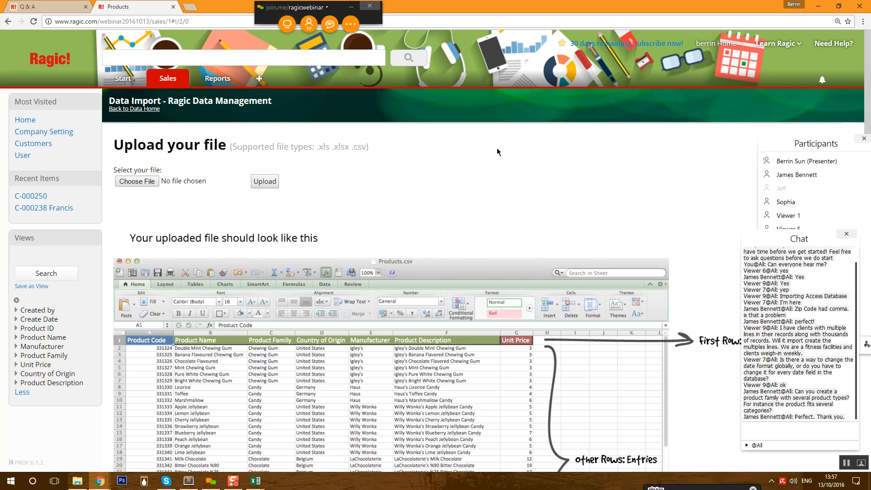
{"action": "left_click", "coordinate": [147, 185]}
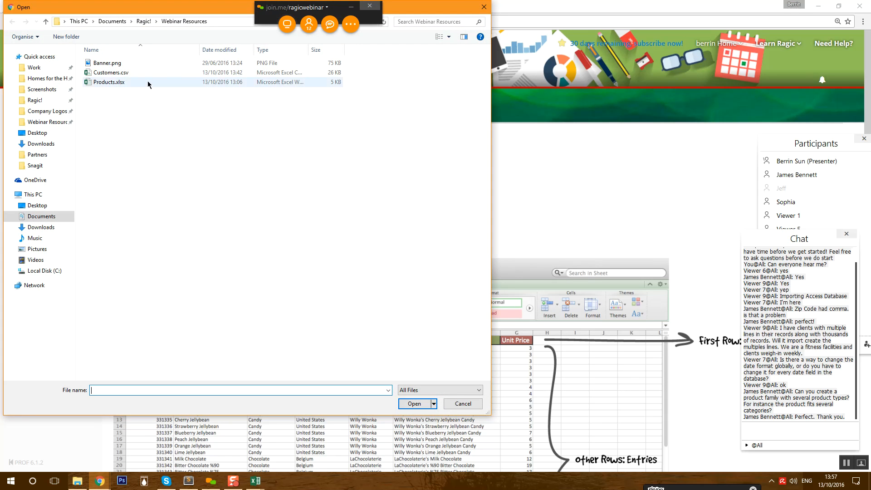
{"action": "left_click", "coordinate": [150, 83]}
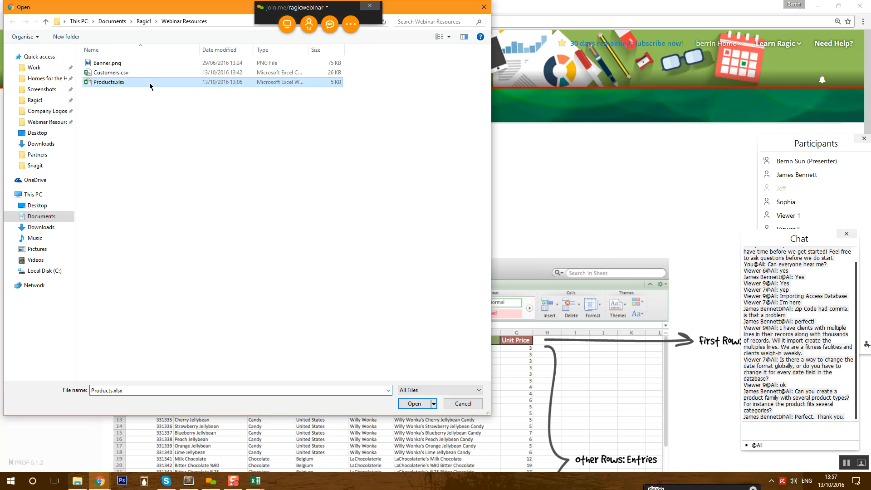
{"action": "left_click", "coordinate": [399, 404]}
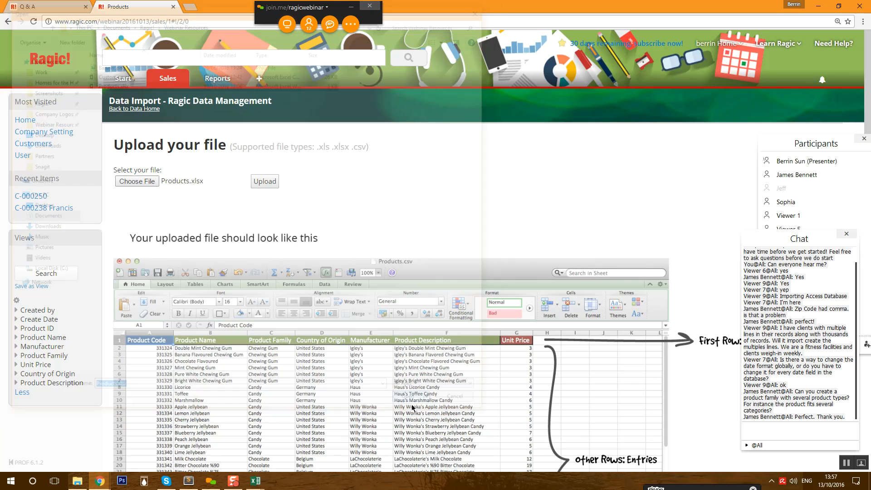
{"action": "left_click", "coordinate": [268, 182]}
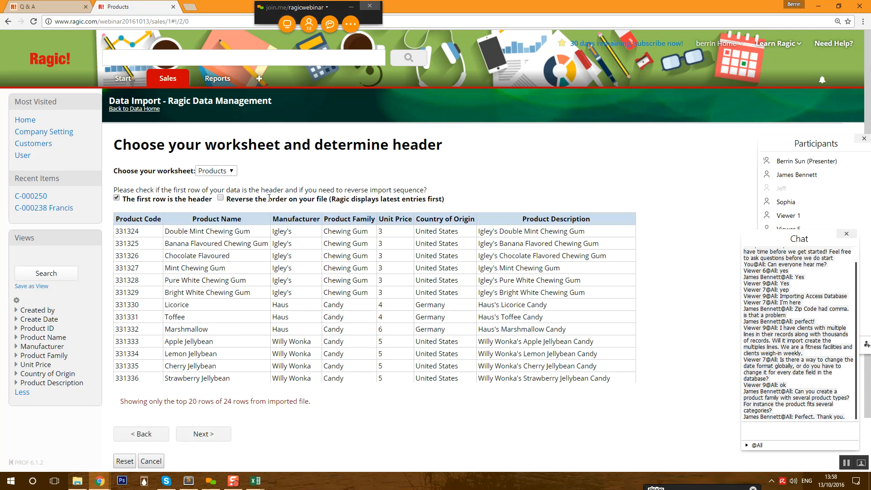
- Accept the worksheet and header row, mapping Product Code to Product ID and Product Family to Product Family
{"action": "left_click", "coordinate": [222, 434]}
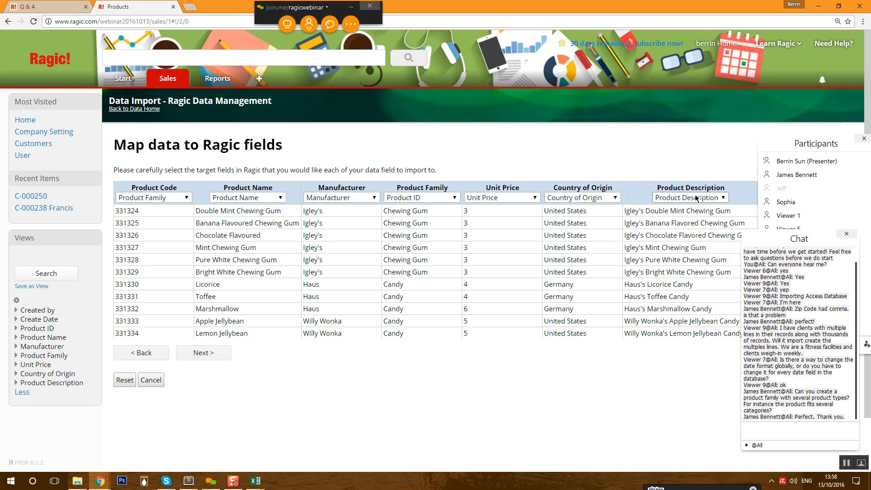
{"action": "left_click", "coordinate": [177, 197]}
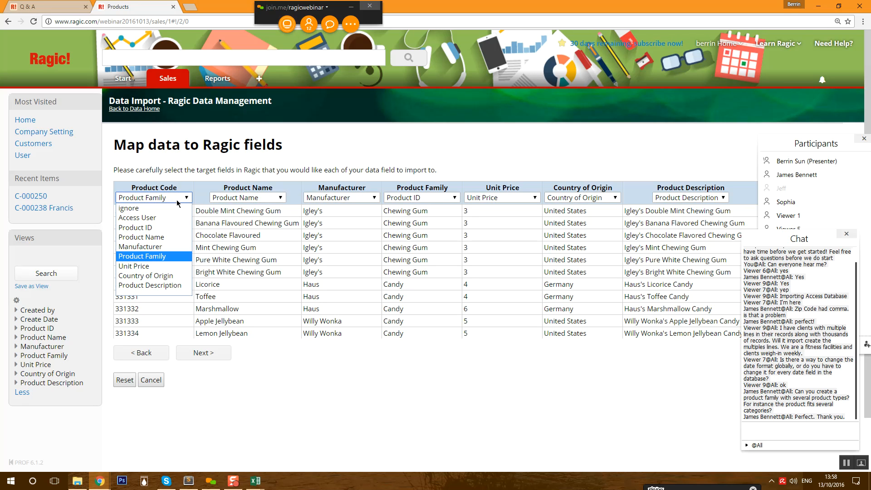
{"action": "left_click", "coordinate": [150, 228]}
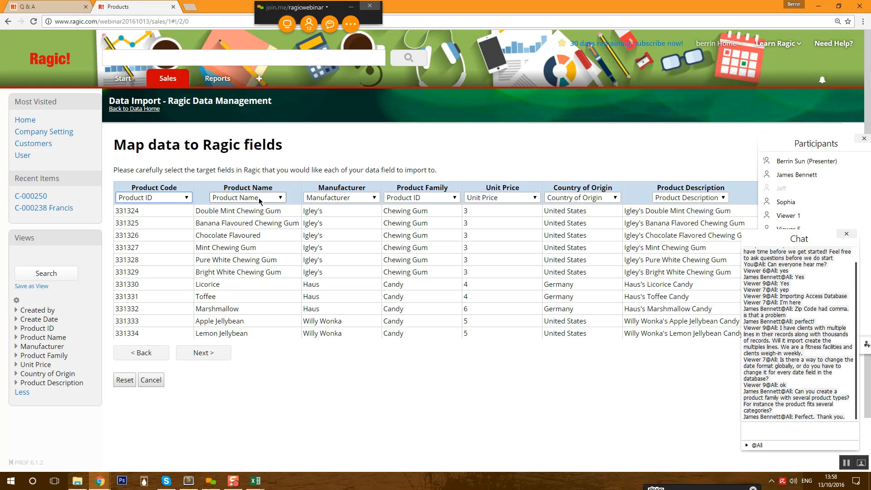
{"action": "left_click", "coordinate": [442, 200]}
{"action": "left_click", "coordinate": [430, 257]}
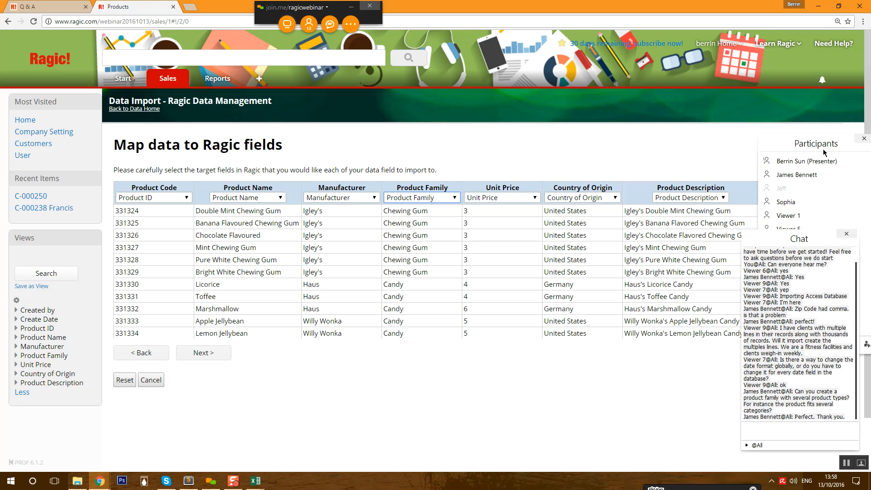
{"action": "left_click_drag", "start_coordinate": [796, 121], "coordinate": [792, 39]}
- Reach the import policy step and review the Create new record and Renew data options
{"action": "left_click", "coordinate": [193, 357]}
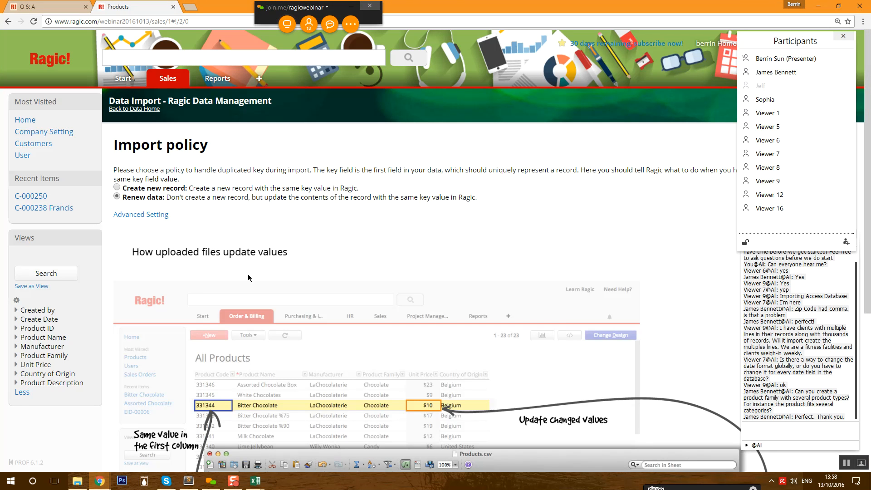
{"action": "left_click_drag", "start_coordinate": [141, 187], "coordinate": [365, 187]}
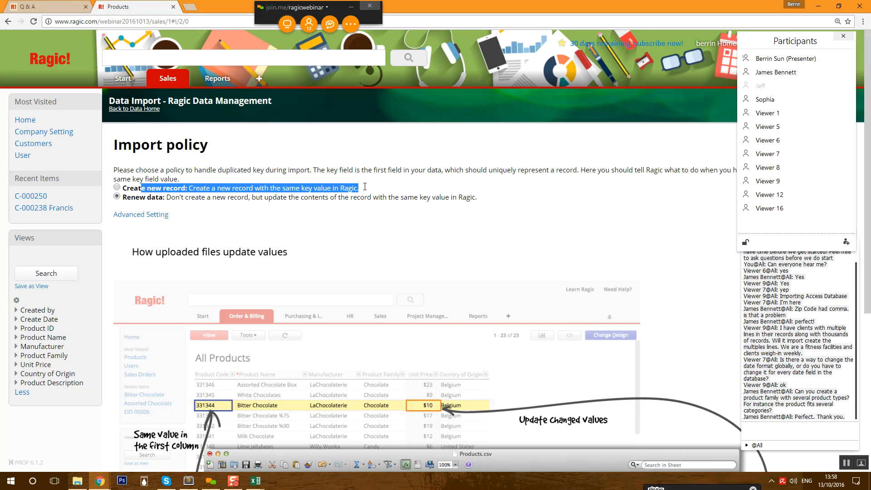
{"action": "left_click", "coordinate": [365, 190]}
{"action": "left_click_drag", "start_coordinate": [140, 198], "coordinate": [479, 211]}
{"action": "left_click", "coordinate": [480, 210]}
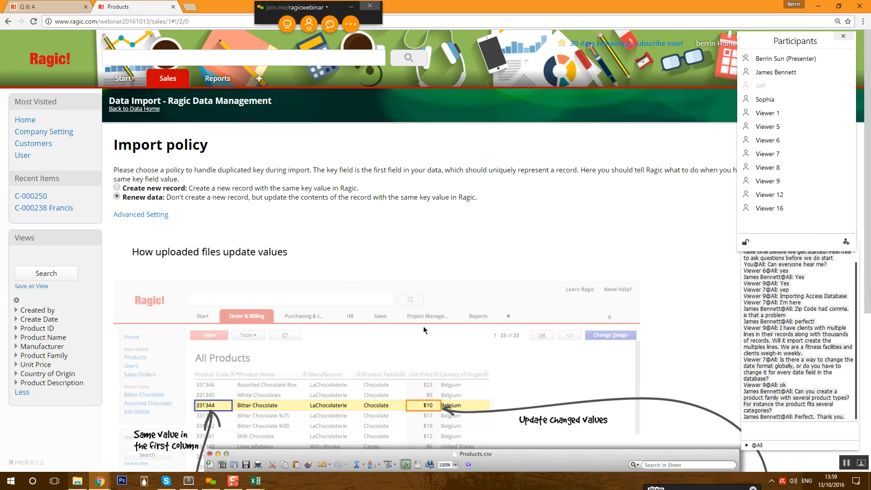
- Run the product import with the renew-data policy and open the All Products database it filled
{"action": "scroll", "coordinate": [425, 330], "scroll_direction": "down", "scroll_amount": 4}
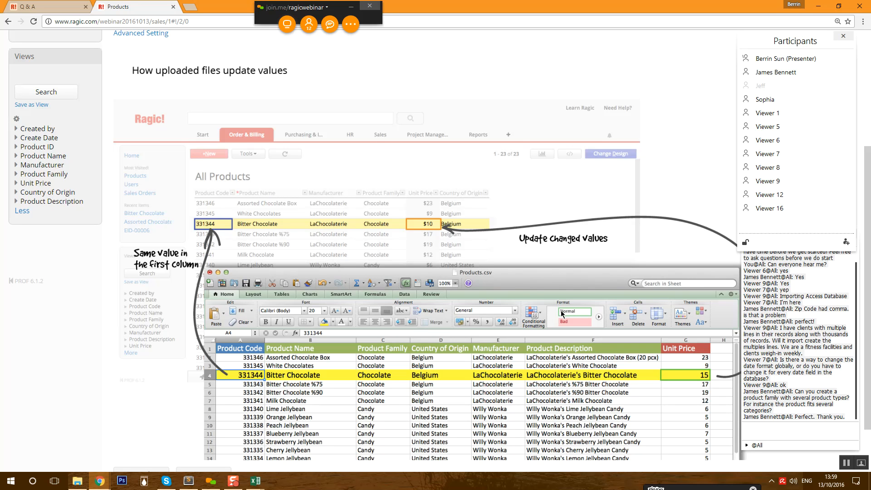
{"action": "scroll", "coordinate": [457, 352], "scroll_direction": "up", "scroll_amount": 4}
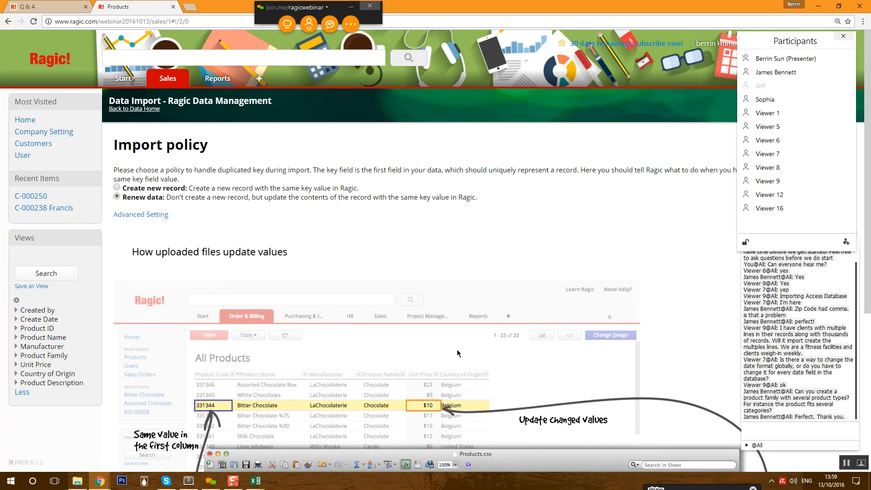
{"action": "scroll", "coordinate": [456, 352], "scroll_direction": "down", "scroll_amount": 5}
{"action": "left_click", "coordinate": [199, 410]}
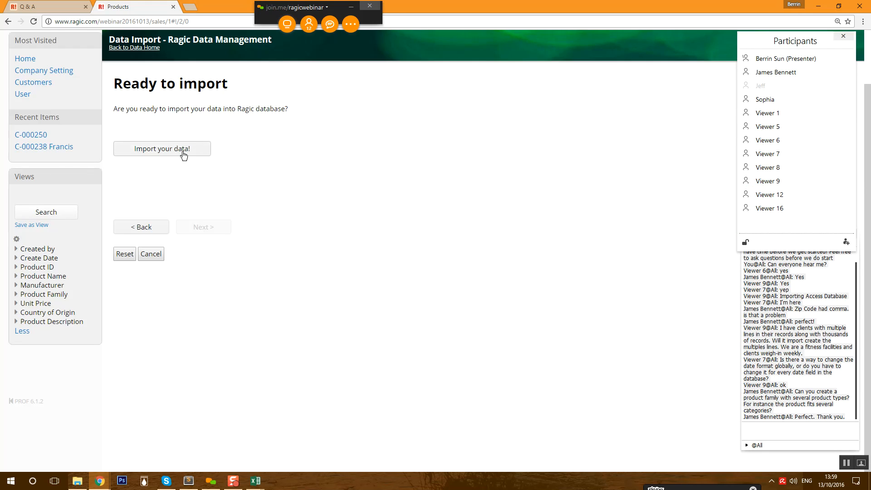
{"action": "left_click", "coordinate": [182, 150]}
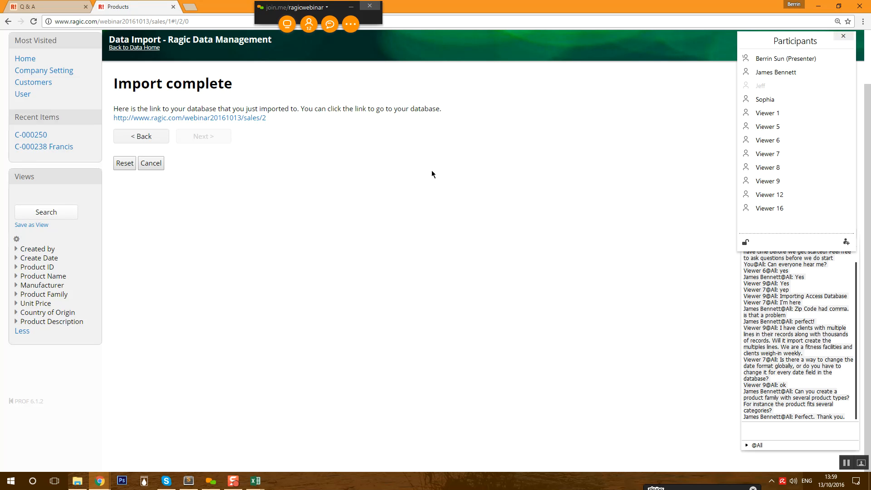
{"action": "left_click", "coordinate": [252, 118]}
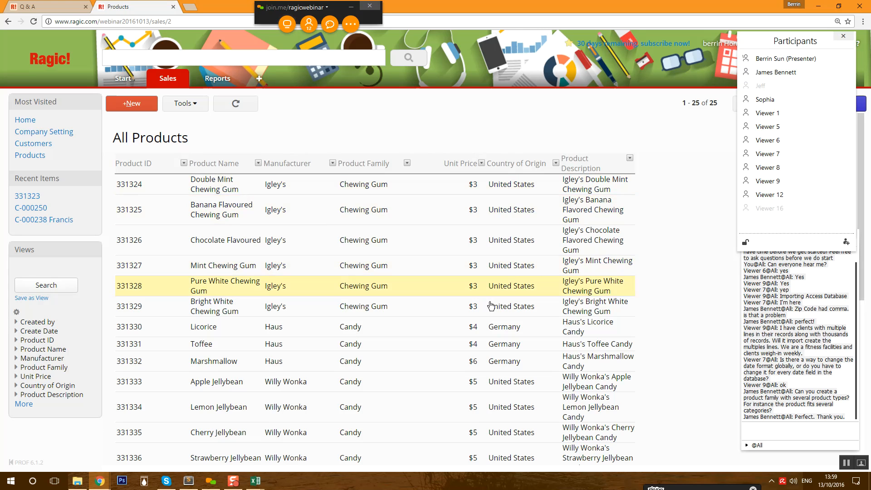
- Scroll through the 25 imported products in All Products and back to the top
{"action": "scroll", "coordinate": [664, 372], "scroll_direction": "down", "scroll_amount": 7}
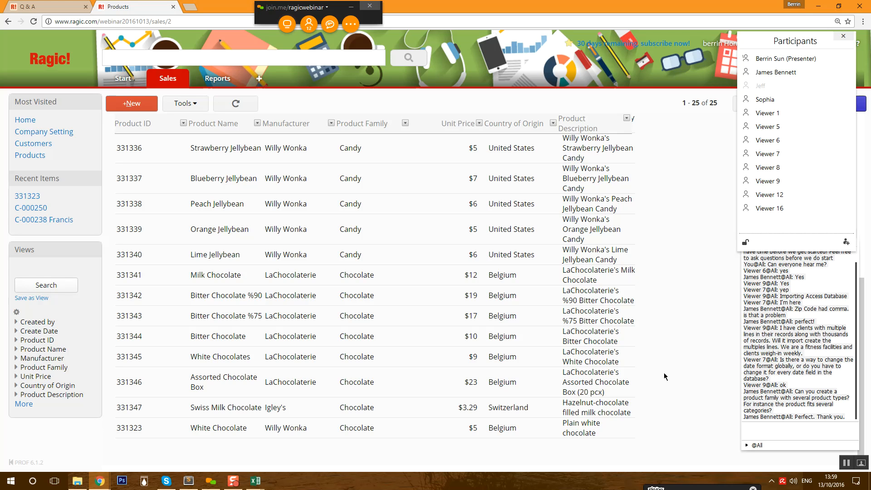
{"action": "scroll", "coordinate": [663, 372], "scroll_direction": "up", "scroll_amount": 7}
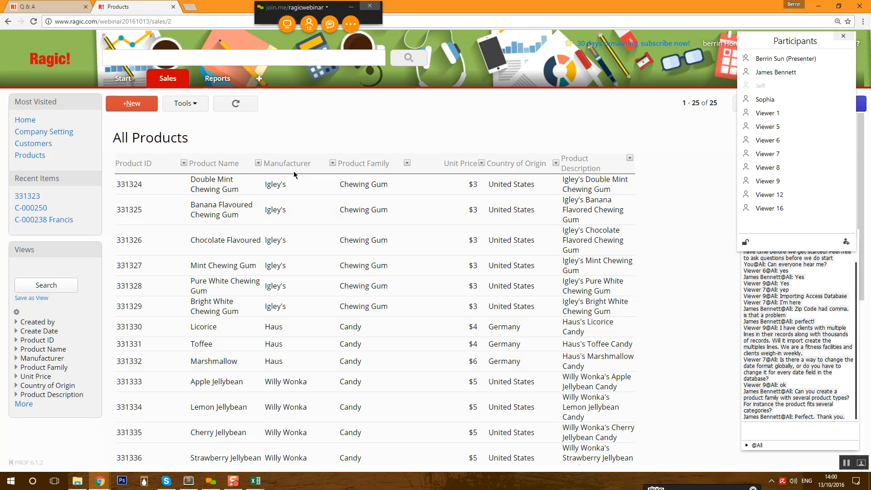
{"action": "mouse_move", "coordinate": [167, 88]}
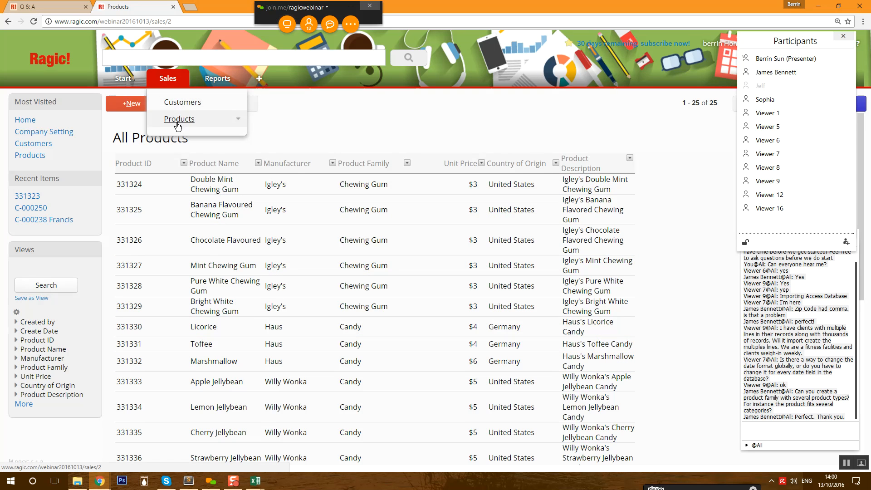
- Create a Sales Order sheet under the Sales tab with a first field named Sales Order ID
{"action": "left_click", "coordinate": [185, 84]}
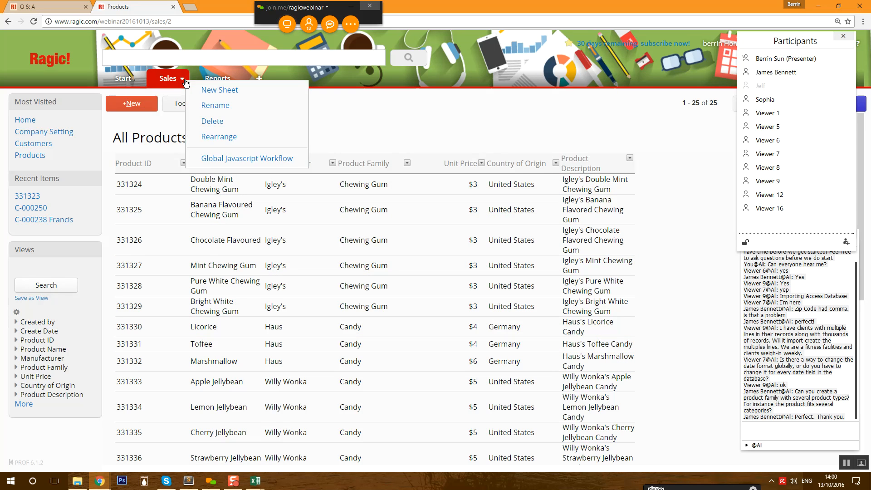
{"action": "left_click", "coordinate": [209, 88]}
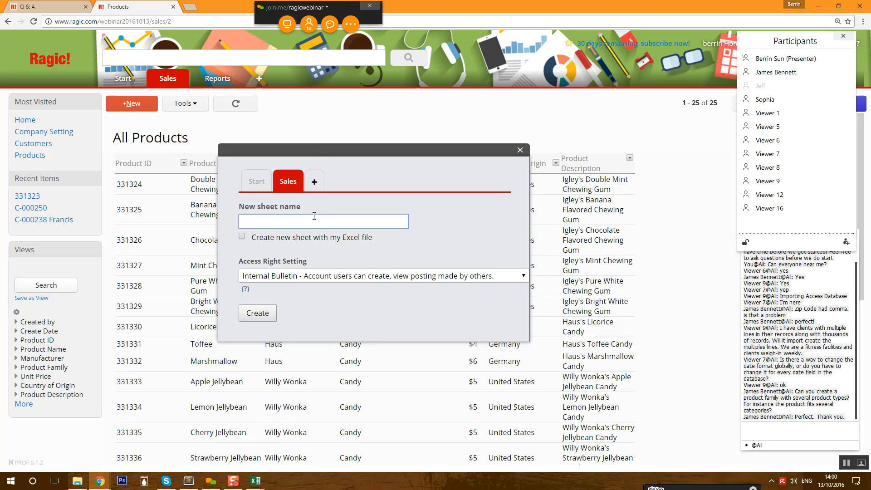
{"action": "type", "text": "Sales Orders"}
{"action": "left_click", "coordinate": [268, 317]}
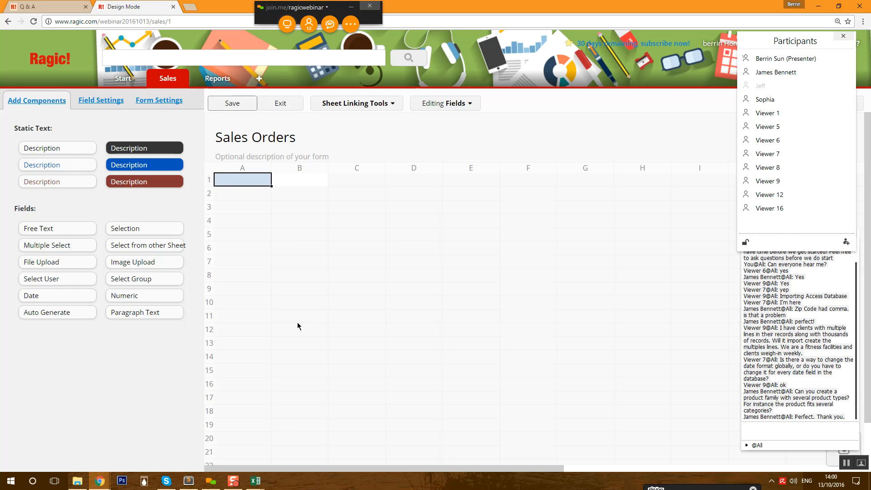
{"action": "type", "text": "SO_"}
{"action": "key", "text": "BackSpace"}
{"action": "type", "text": "ales Order ID"}
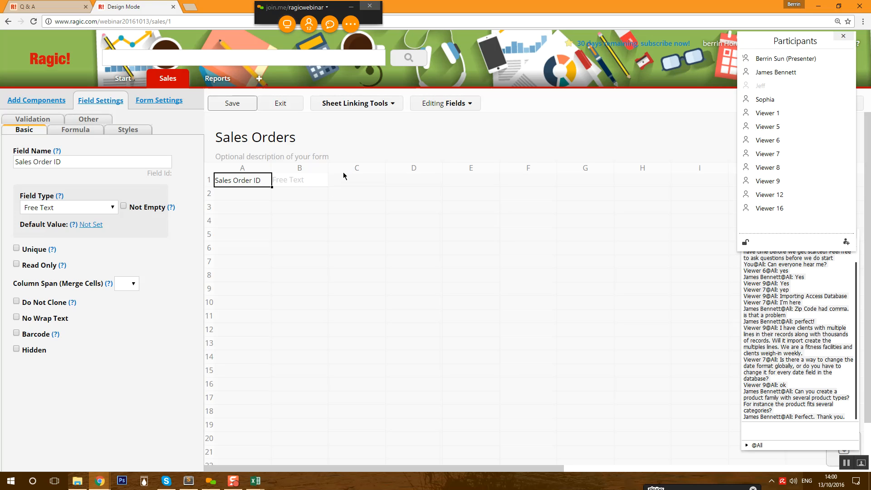
- Make Sales Order ID auto-generate with the format SO-{1,date,yyyyMMdd}-{0,number,000}
{"action": "left_click", "coordinate": [77, 212]}
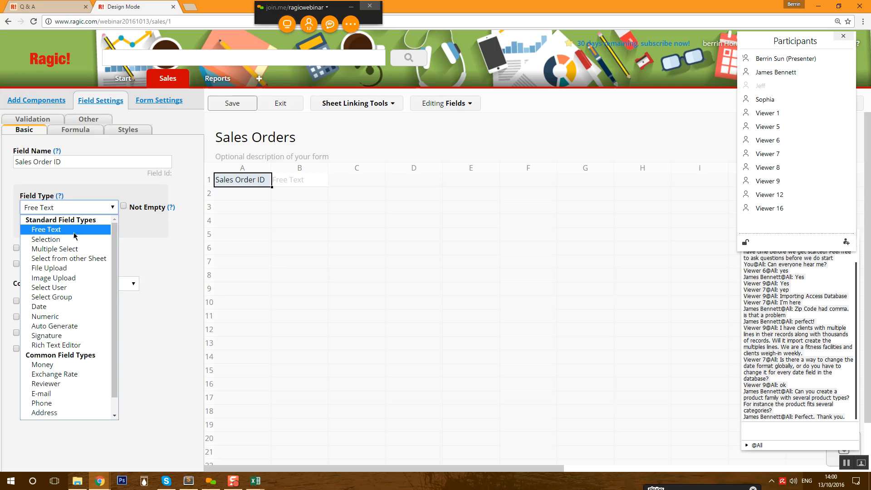
{"action": "left_click", "coordinate": [70, 328]}
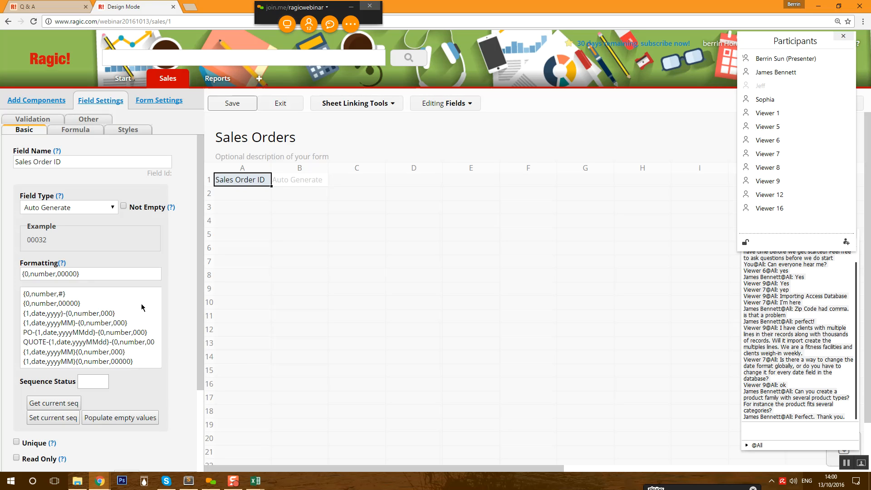
{"action": "scroll", "coordinate": [130, 313], "scroll_direction": "down", "scroll_amount": 1}
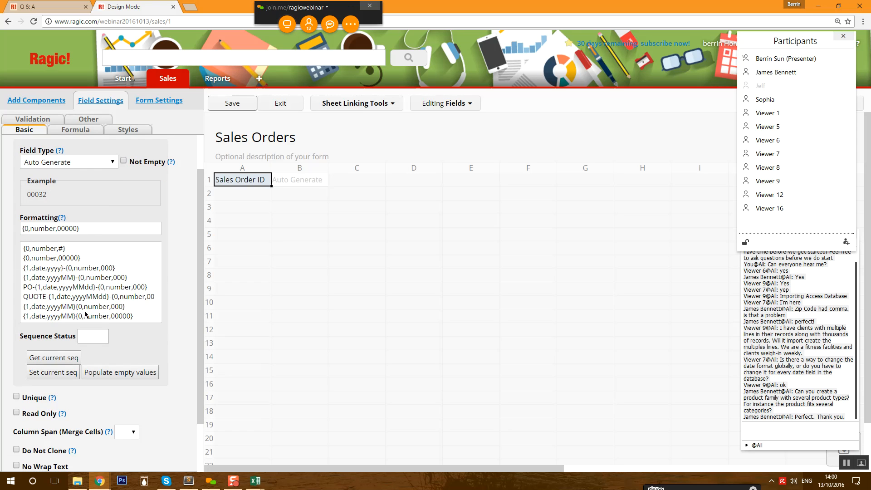
{"action": "left_click", "coordinate": [86, 288]}
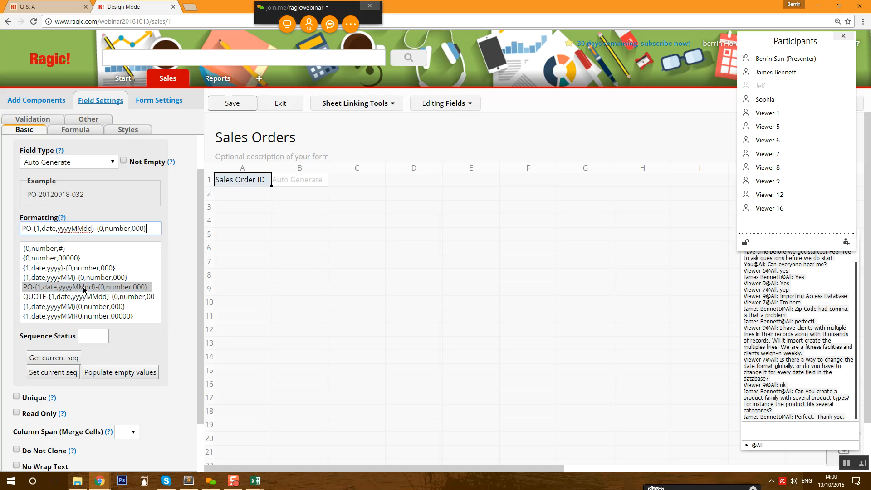
{"action": "left_click_drag", "start_coordinate": [27, 226], "coordinate": [10, 230]}
{"action": "type", "text": "S"}
{"action": "left_click_drag", "start_coordinate": [38, 193], "coordinate": [69, 194]}
{"action": "left_click", "coordinate": [57, 196]}
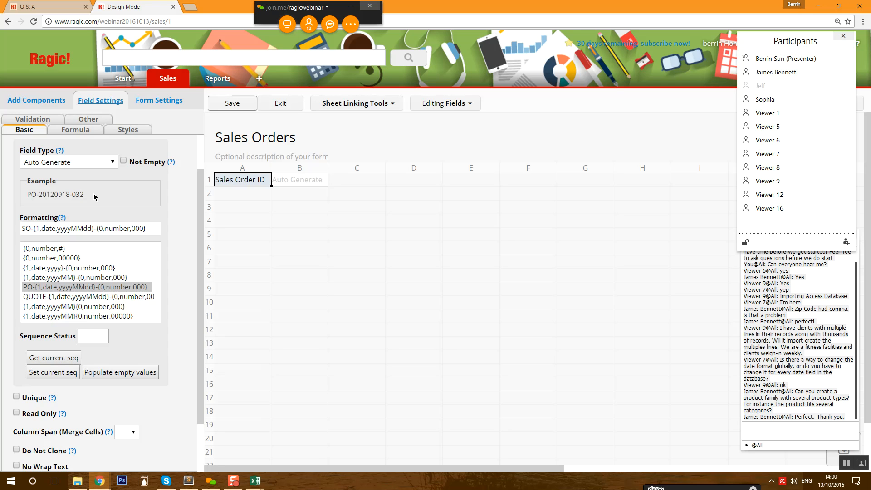
{"action": "scroll", "coordinate": [183, 253], "scroll_direction": "up", "scroll_amount": 1}
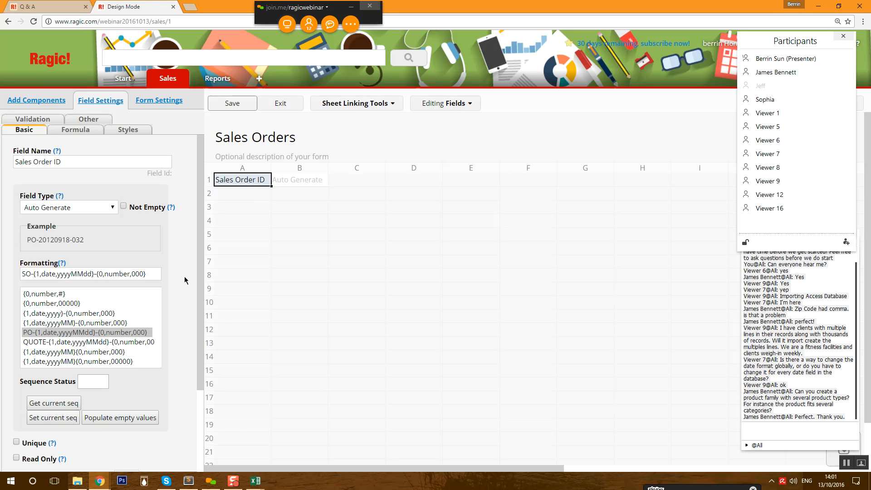
{"action": "left_click", "coordinate": [244, 198]}
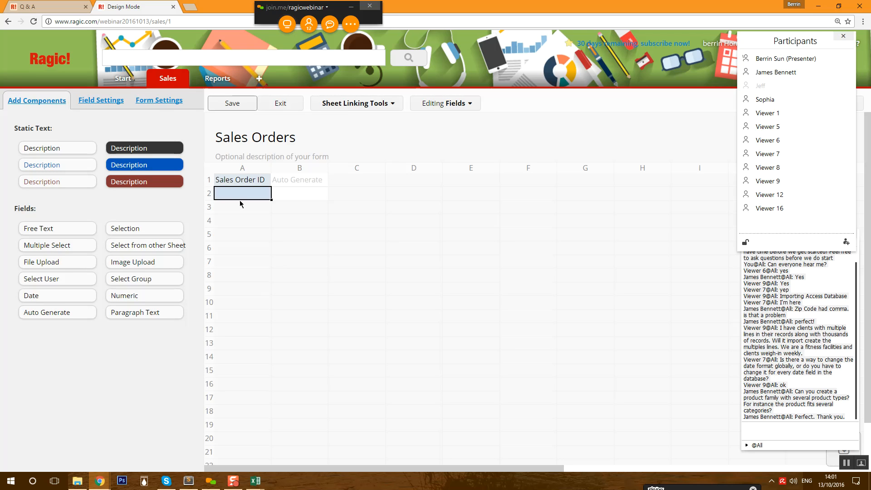
- Add a Sales Order Date field in A2, widen column A, and save the design
{"action": "type", "text": "Sales Order Dat"}
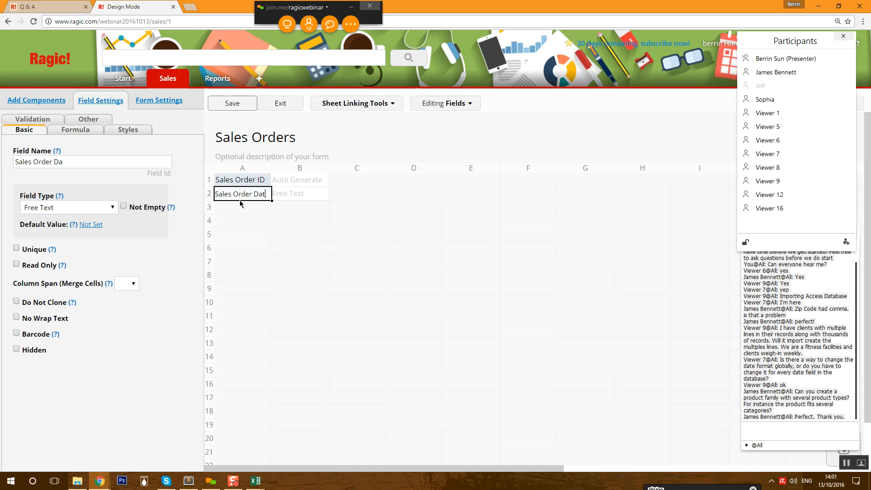
{"action": "type", "text": "e"}
{"action": "left_click_drag", "start_coordinate": [269, 171], "coordinate": [282, 179]}
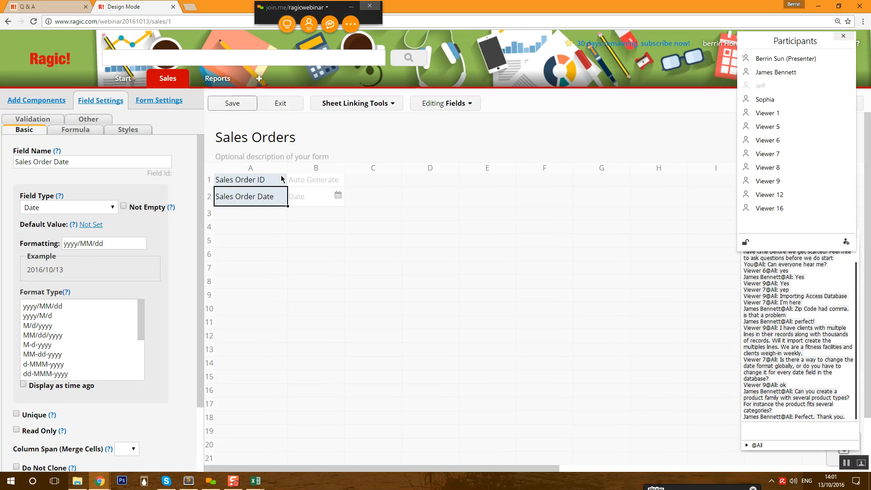
{"action": "left_click", "coordinate": [233, 106]}
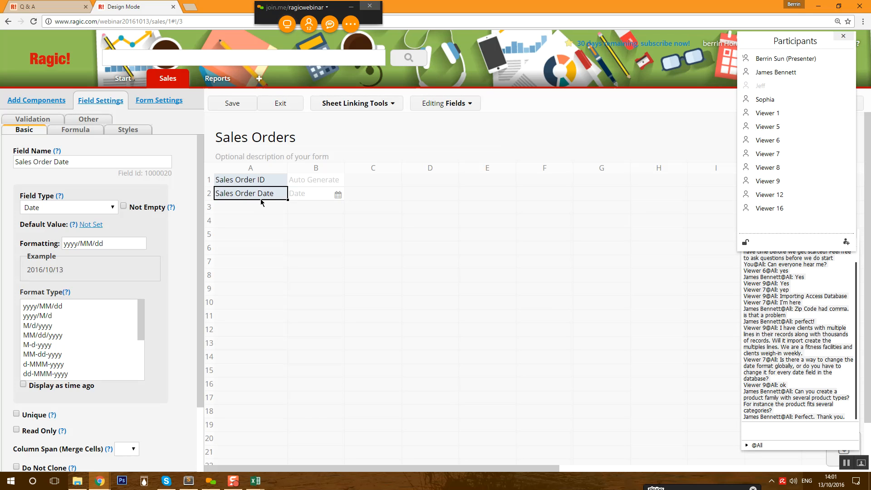
- Default Sales Order Date to the record's creation date and save the design
{"action": "left_click", "coordinate": [97, 224]}
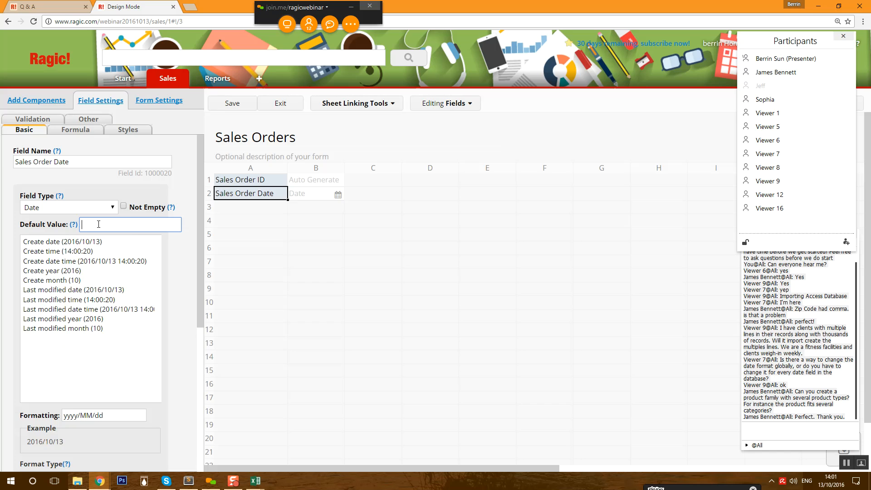
{"action": "left_click", "coordinate": [87, 245]}
{"action": "left_click", "coordinate": [224, 107]}
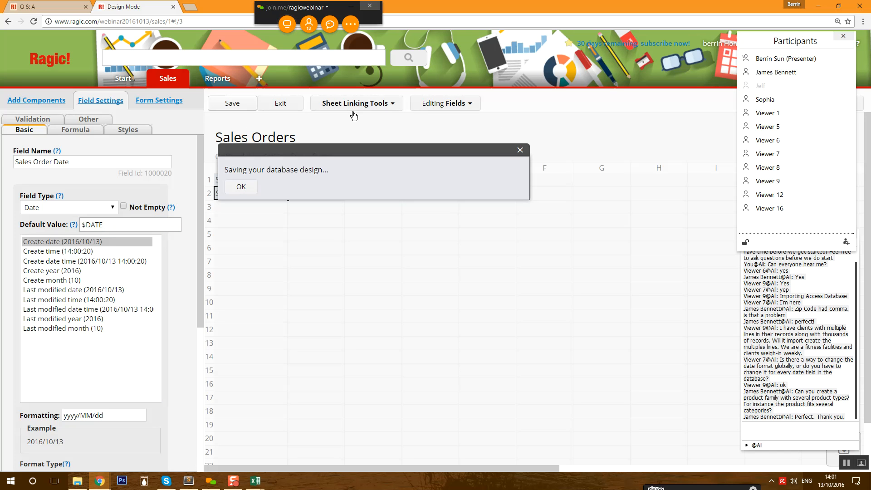
{"action": "left_click", "coordinate": [241, 187]}
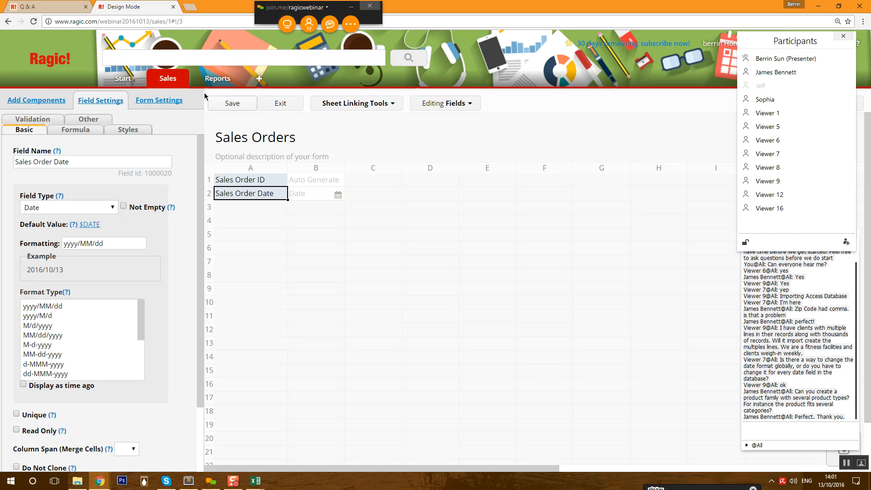
{"action": "left_click", "coordinate": [386, 104]}
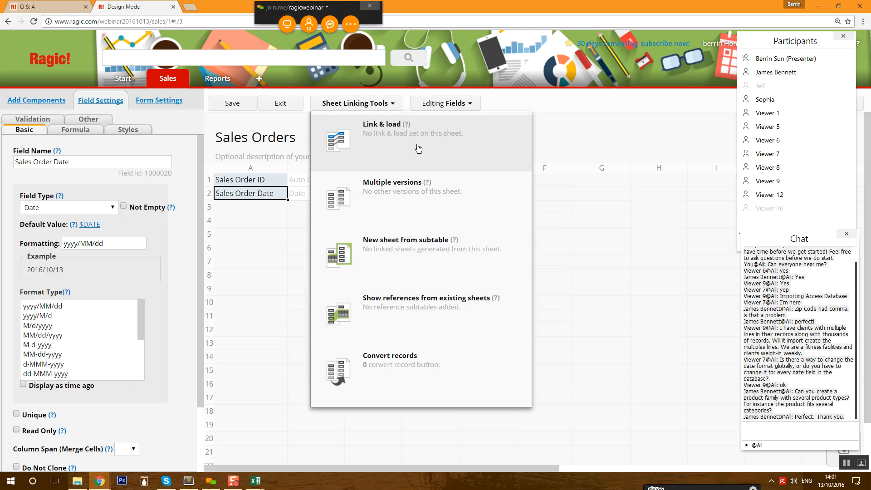
- Link a Customer ID field to Customers, loading First Name, Surname, Street Address and City
{"action": "left_click", "coordinate": [392, 157]}
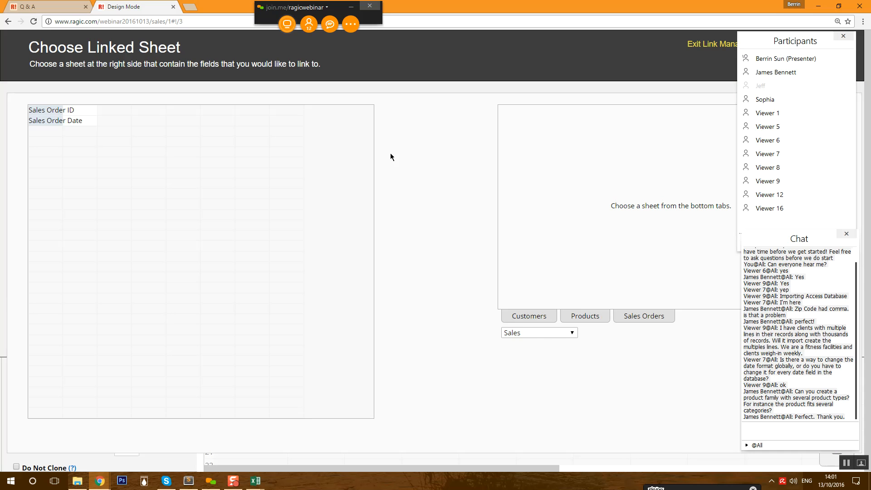
{"action": "left_click", "coordinate": [526, 315]}
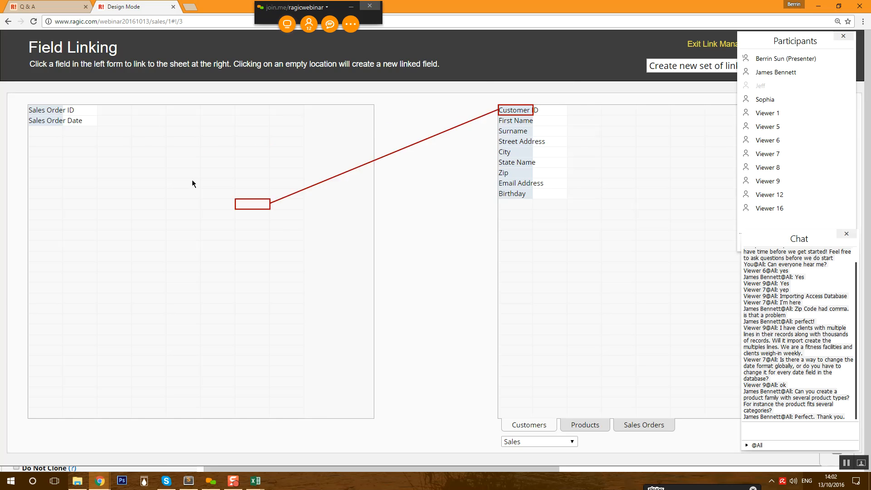
{"action": "left_click", "coordinate": [39, 143]}
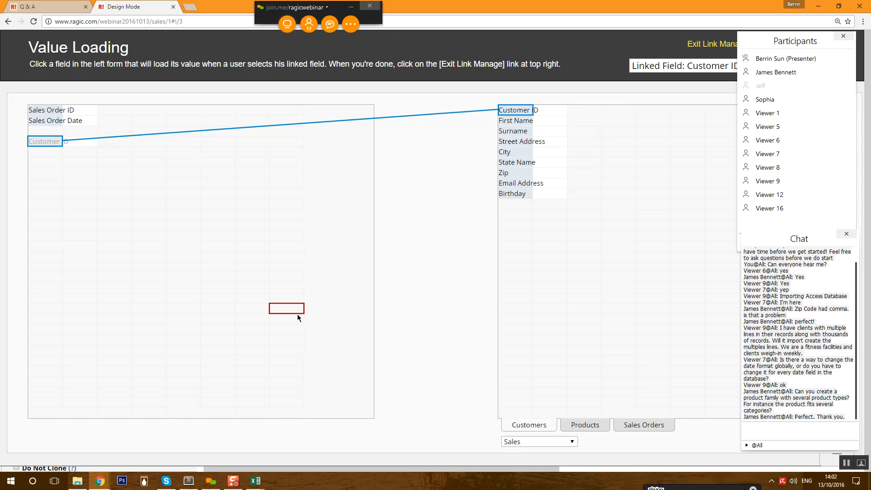
{"action": "left_click_drag", "start_coordinate": [523, 122], "coordinate": [53, 153]}
{"action": "left_click_drag", "start_coordinate": [515, 131], "coordinate": [55, 166]}
{"action": "left_click_drag", "start_coordinate": [512, 144], "coordinate": [48, 175]}
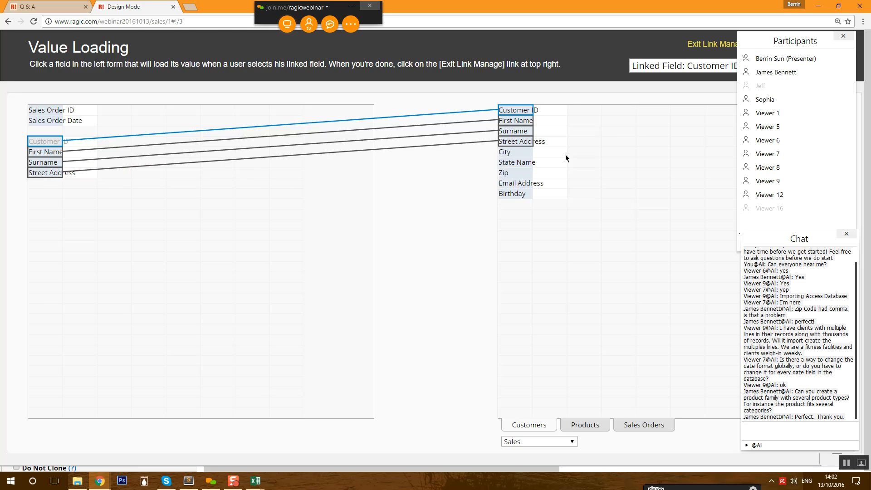
{"action": "left_click_drag", "start_coordinate": [525, 156], "coordinate": [47, 196]}
- Also load State Name, Zip and Email Address from Customers, then exit the Link Manager
{"action": "left_click", "coordinate": [48, 196]}
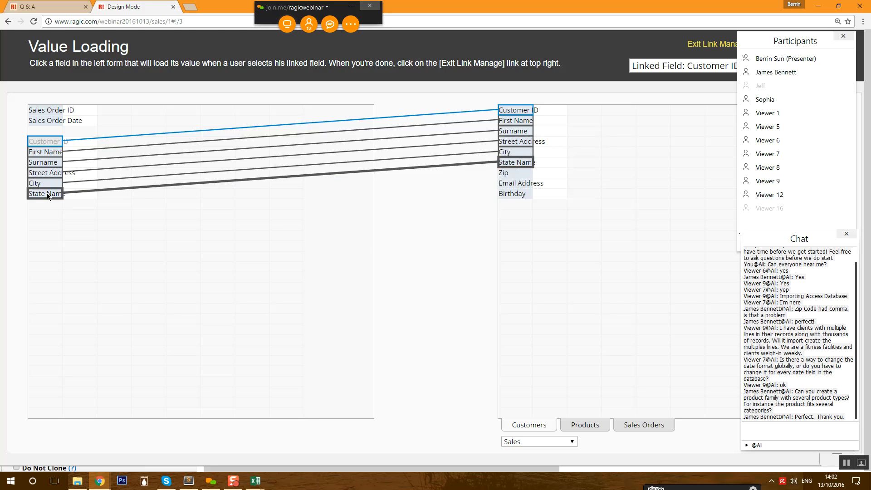
{"action": "left_click", "coordinate": [46, 204]}
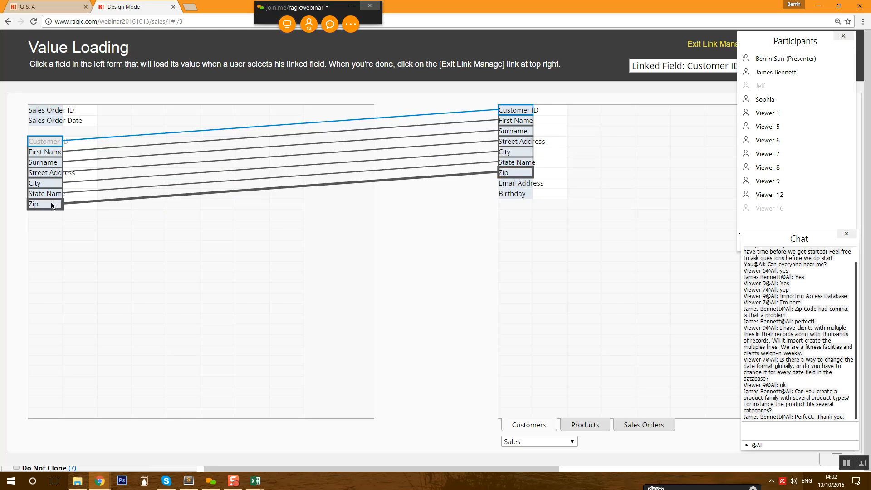
{"action": "left_click", "coordinate": [511, 182]}
{"action": "left_click", "coordinate": [58, 216]}
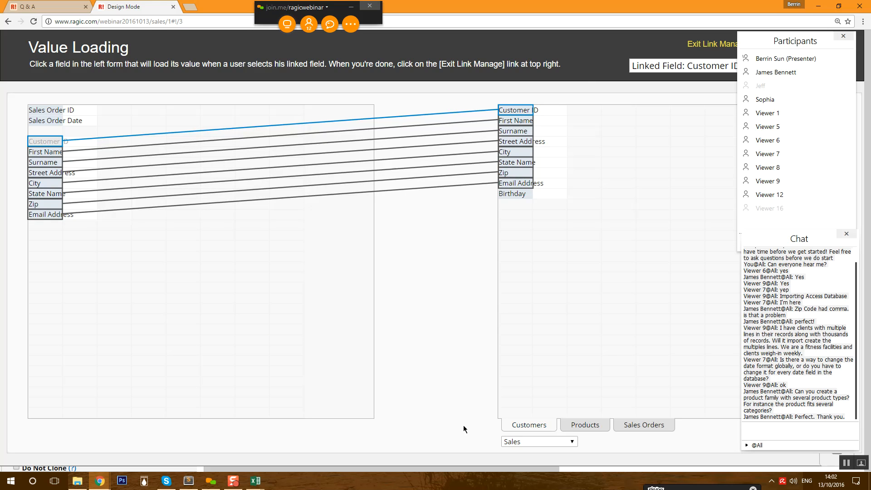
{"action": "left_click", "coordinate": [706, 44]}
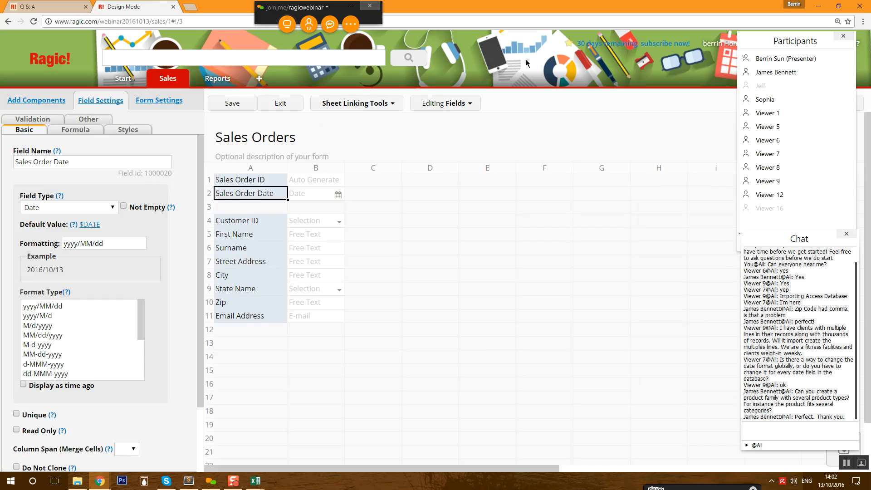
- Save the design and start a new sales order, entering a Customer ID and picking the suggested customer
{"action": "left_click", "coordinate": [224, 108]}
{"action": "left_click", "coordinate": [287, 108]}
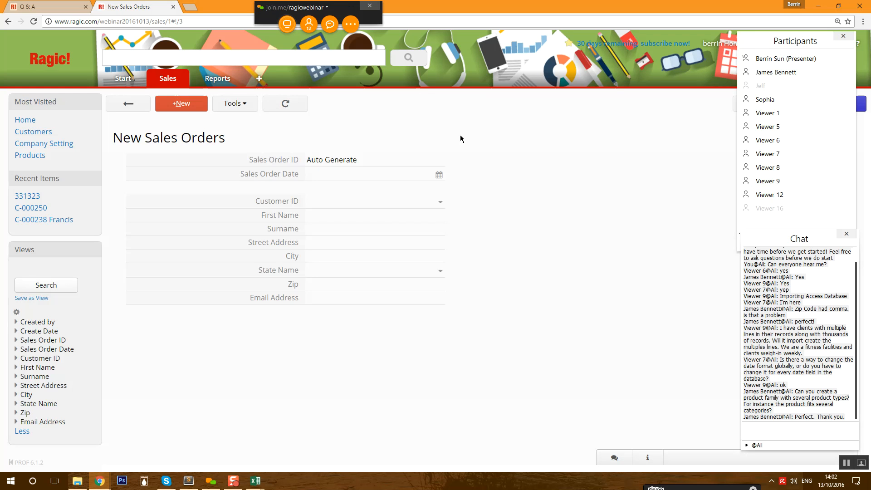
{"action": "left_click", "coordinate": [441, 203]}
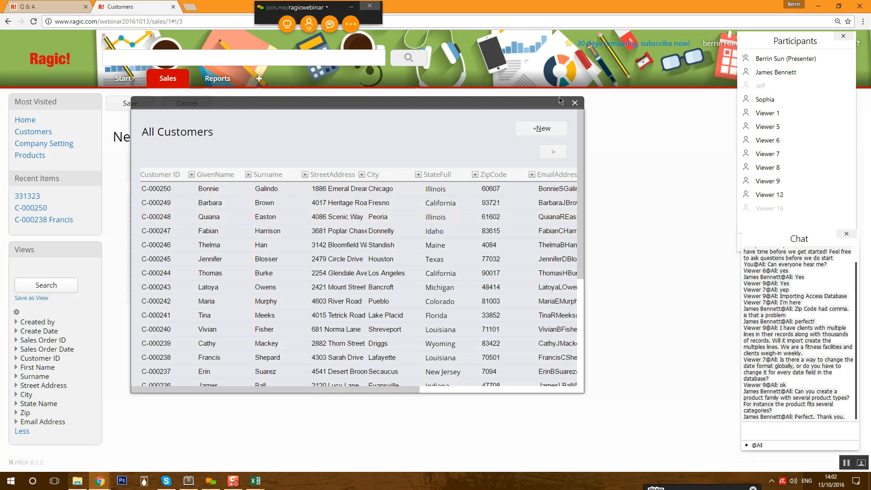
{"action": "left_click", "coordinate": [576, 105]}
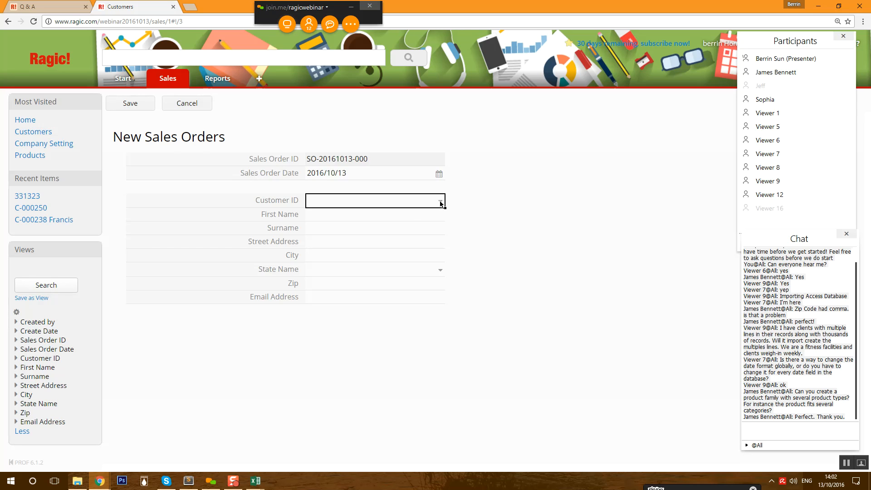
{"action": "type", "text": "000"}
{"action": "key", "text": "BackSpace"}
{"action": "key", "text": "BackSpace"}
{"action": "key", "text": "BackSpace"}
{"action": "type", "text": "C-"}
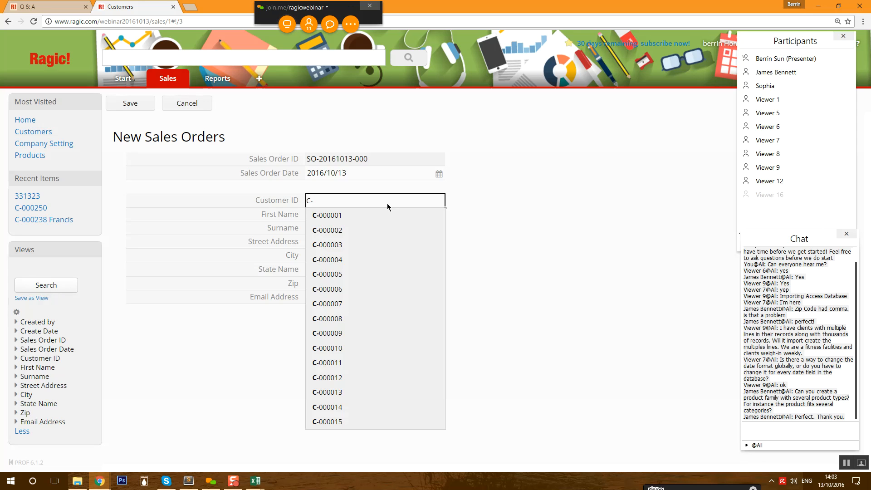
{"action": "type", "text": "0001"}
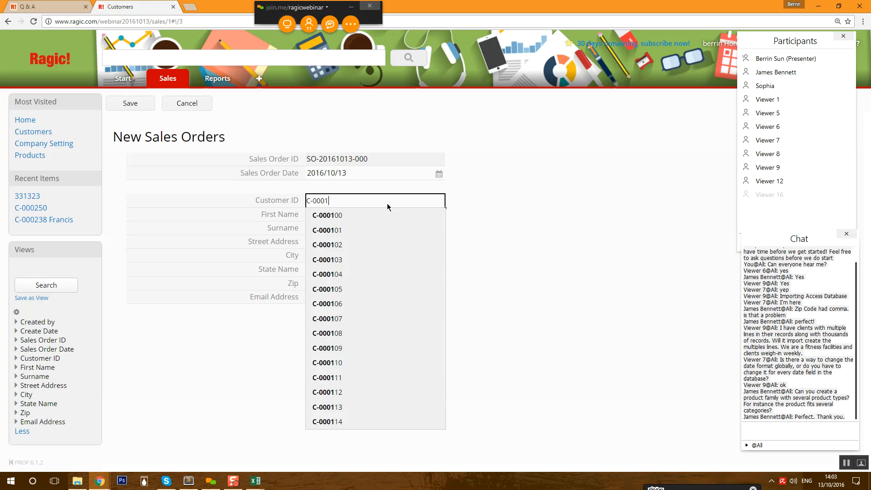
{"action": "left_click", "coordinate": [402, 274]}
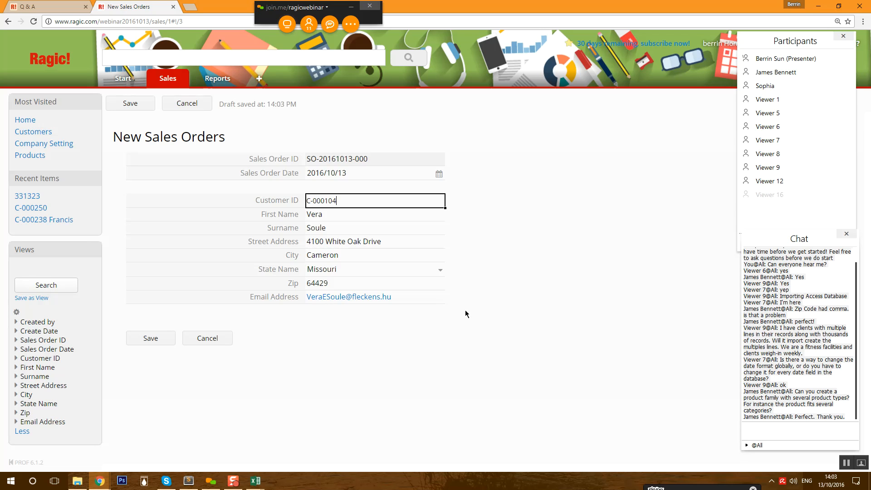
- Choose the customer from the full list filtered by GivenName, and save the sales order
{"action": "left_click", "coordinate": [440, 202]}
{"action": "left_click", "coordinate": [434, 203]}
{"action": "left_click", "coordinate": [444, 183]}
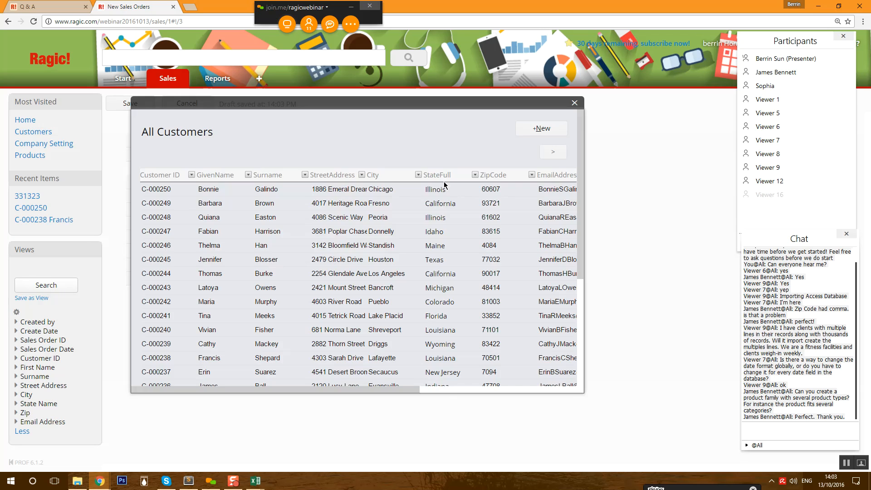
{"action": "left_click", "coordinate": [249, 177]}
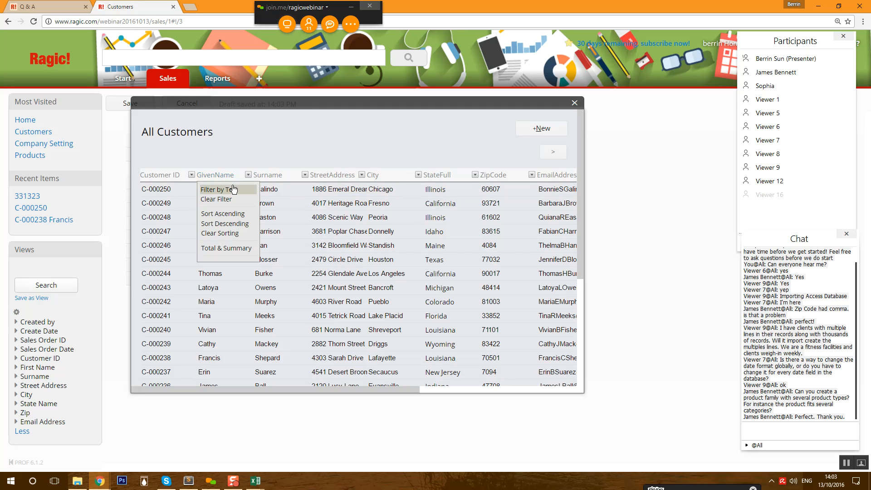
{"action": "left_click", "coordinate": [234, 186]}
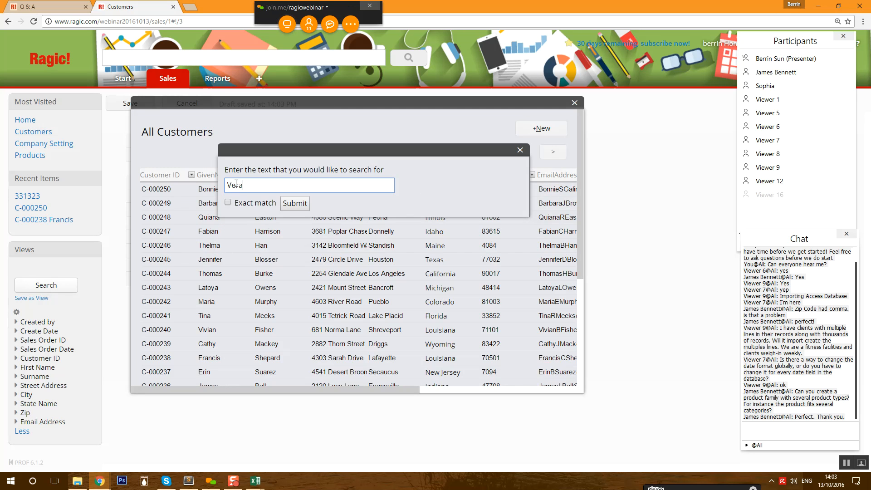
{"action": "type", "text": "Vera"}
{"action": "left_click", "coordinate": [290, 204]}
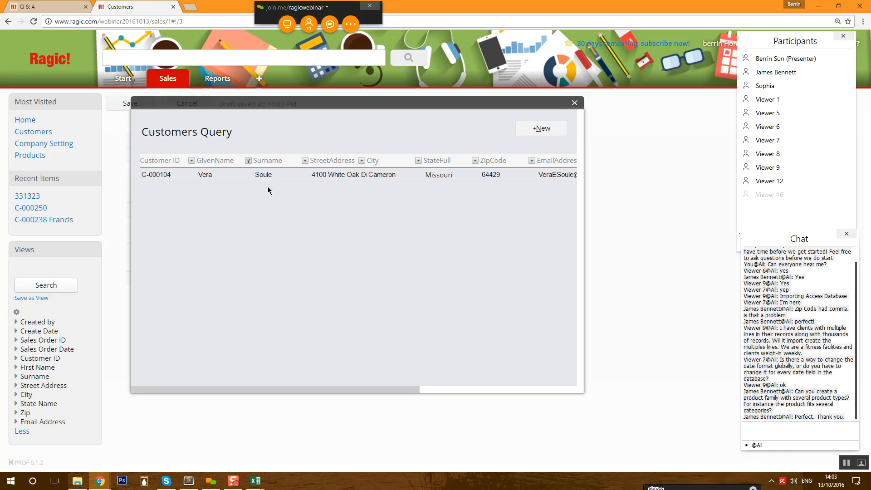
{"action": "left_click", "coordinate": [275, 180]}
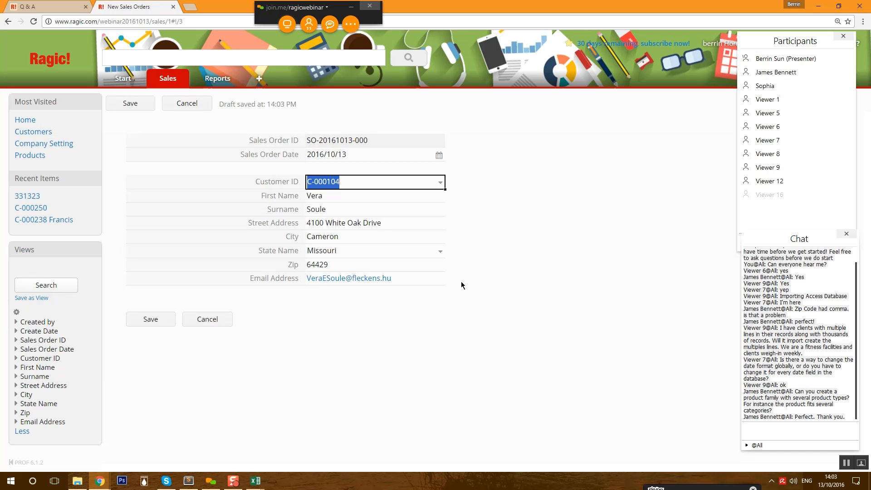
{"action": "left_click", "coordinate": [143, 320]}
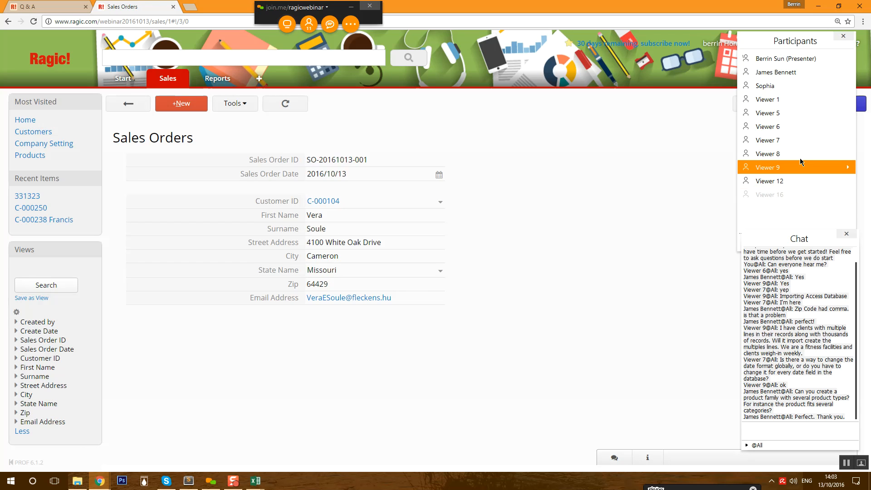
{"action": "left_click_drag", "start_coordinate": [776, 47], "coordinate": [761, 176]}
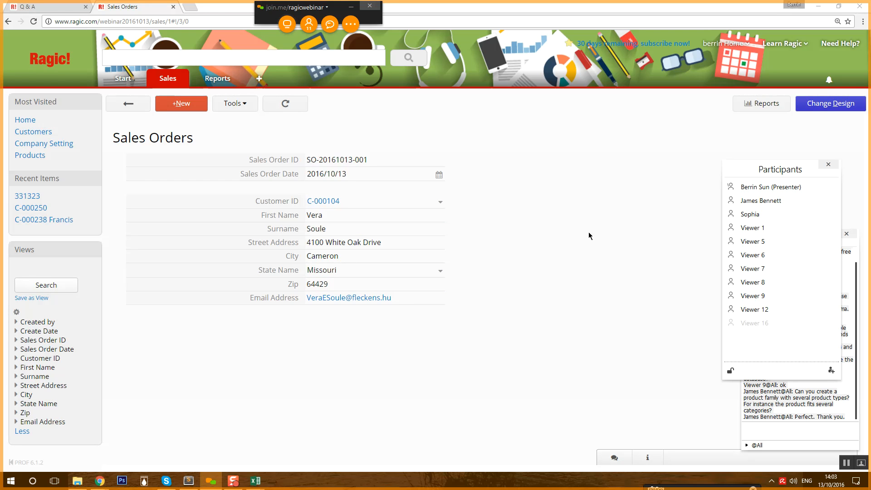
{"action": "left_click", "coordinate": [799, 108]}
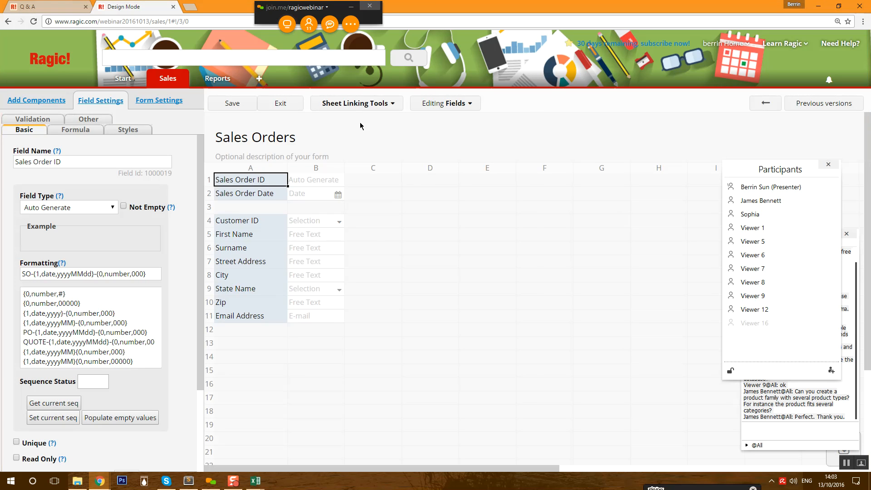
- Add a Product ID field below Email Address linked to the Products sheet
{"action": "left_click", "coordinate": [371, 107]}
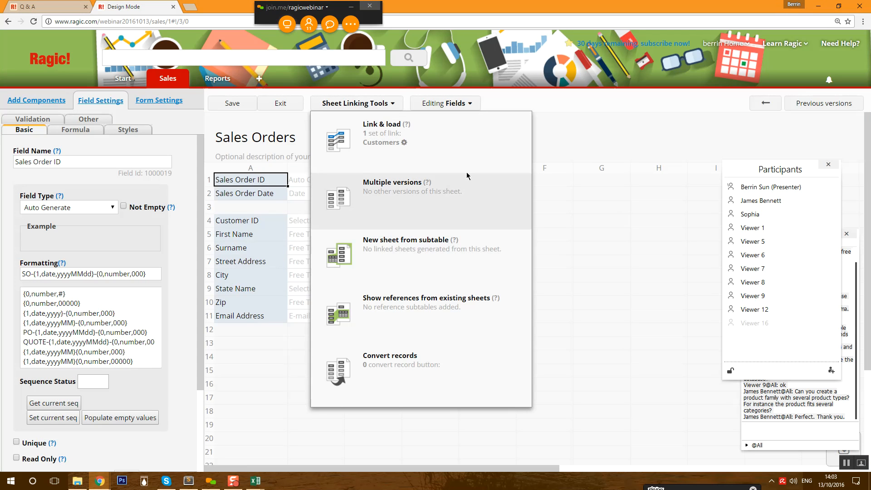
{"action": "left_click", "coordinate": [478, 162]}
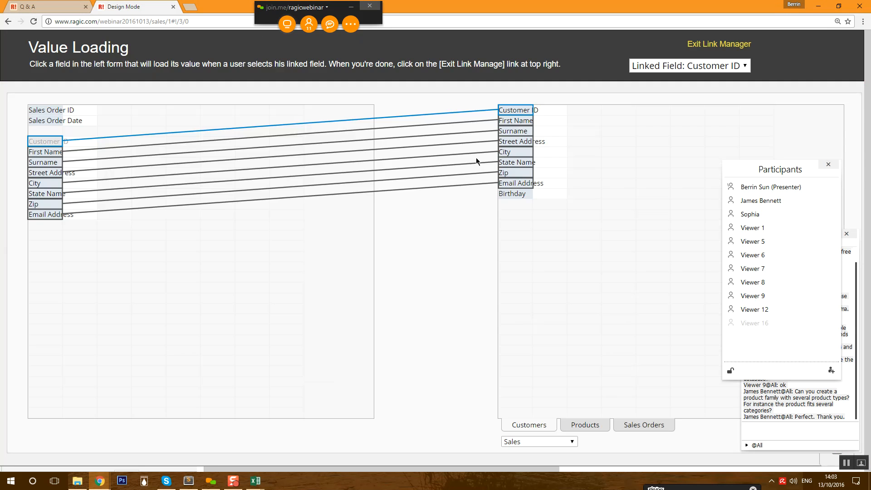
{"action": "left_click", "coordinate": [585, 426]}
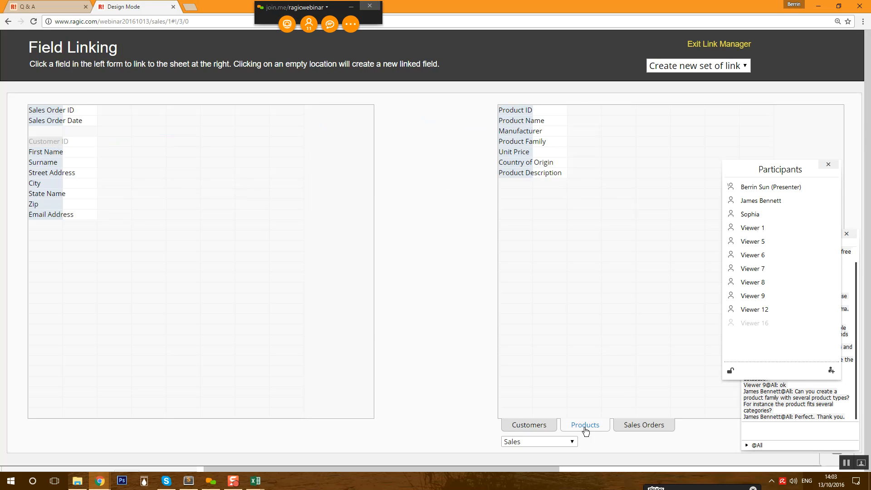
{"action": "left_click", "coordinate": [515, 111]}
{"action": "left_click", "coordinate": [59, 235]}
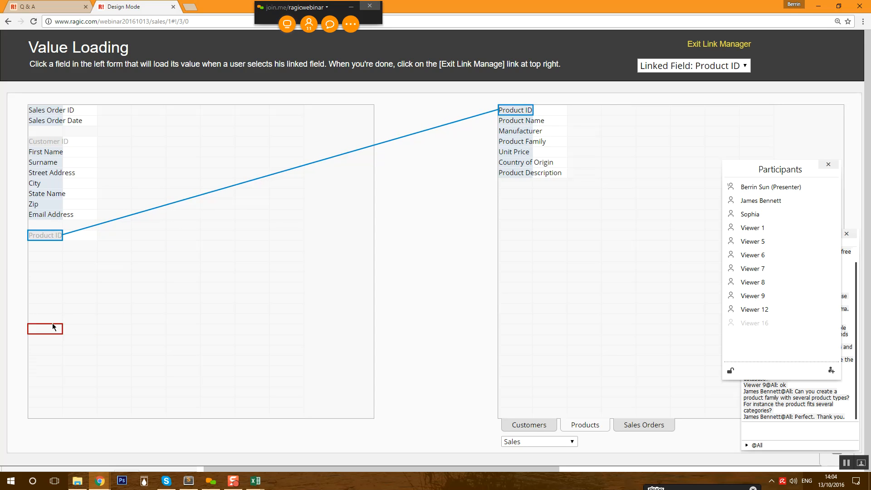
- Load Product Name, Product Family and Unit Price beside Product ID and save the design
{"action": "left_click", "coordinate": [516, 120]}
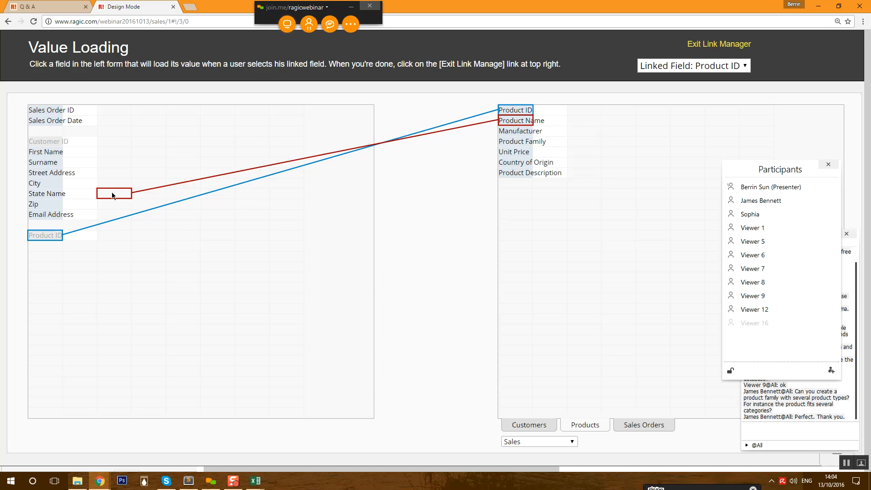
{"action": "left_click", "coordinate": [80, 236]}
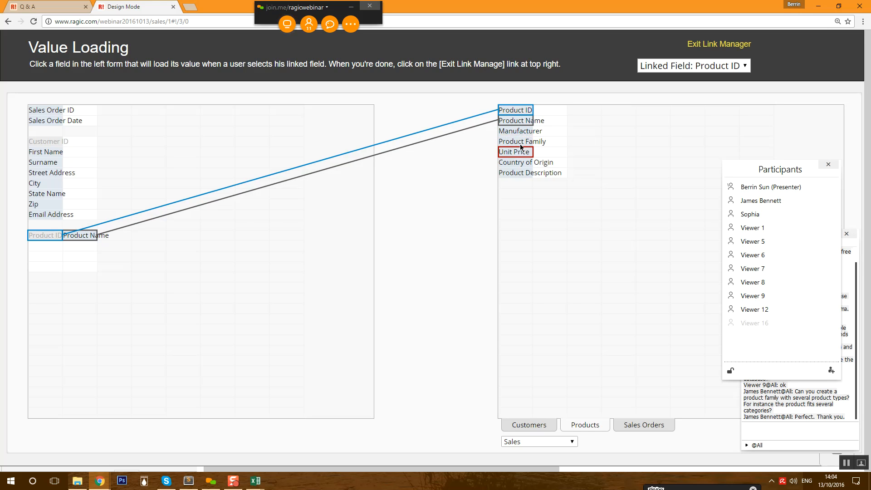
{"action": "left_click", "coordinate": [104, 235]}
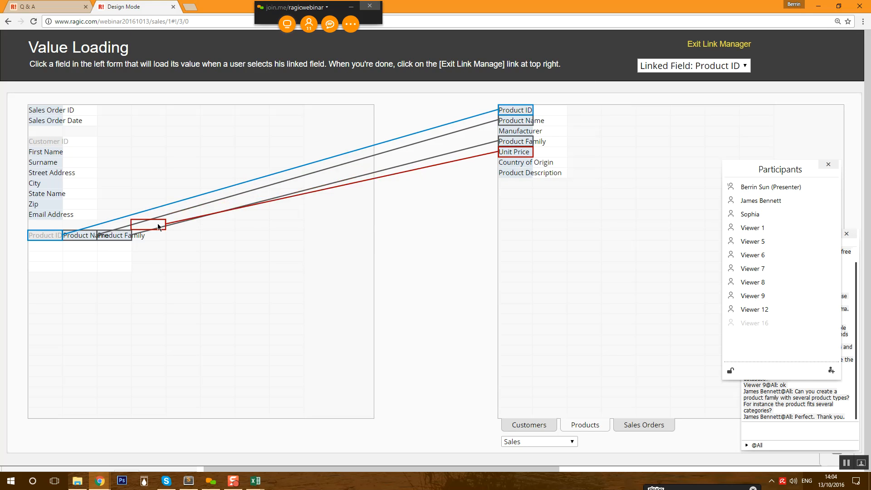
{"action": "left_click", "coordinate": [144, 235]}
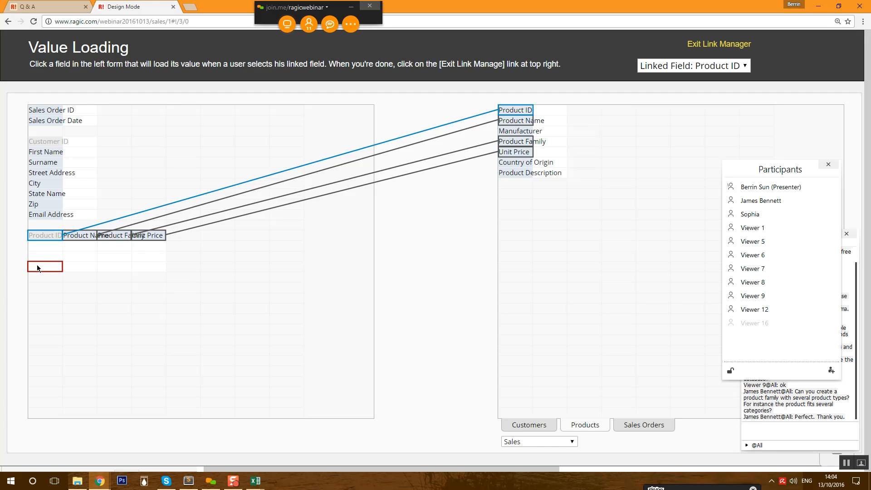
{"action": "left_click_drag", "start_coordinate": [781, 171], "coordinate": [785, 17]}
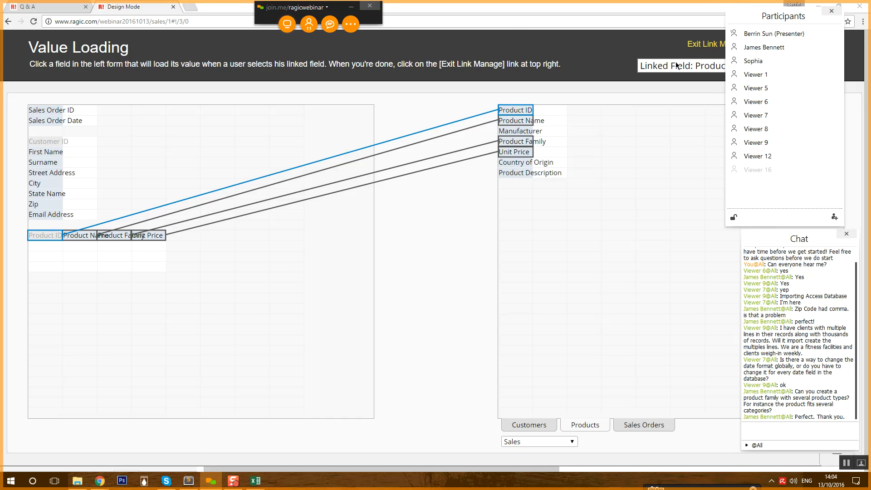
{"action": "left_click", "coordinate": [705, 44]}
{"action": "left_click", "coordinate": [245, 104]}
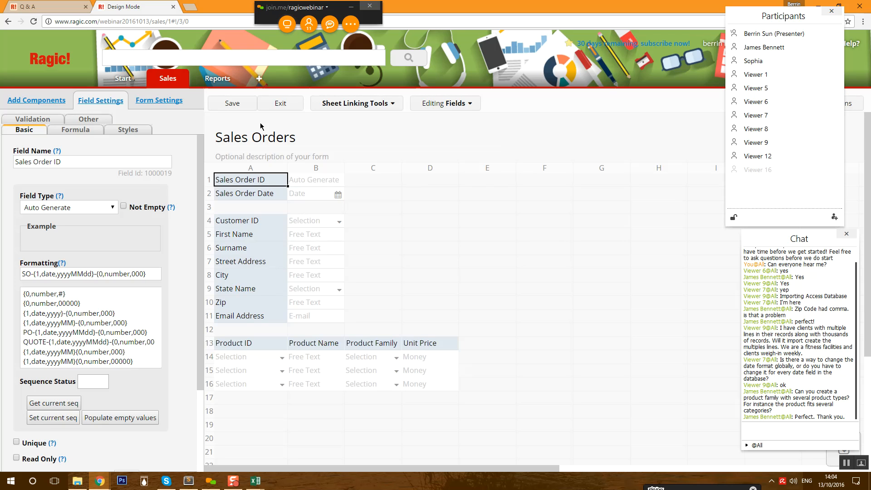
- Add an Apple Jellybean product line to the sales order and save it
{"action": "left_click", "coordinate": [270, 107]}
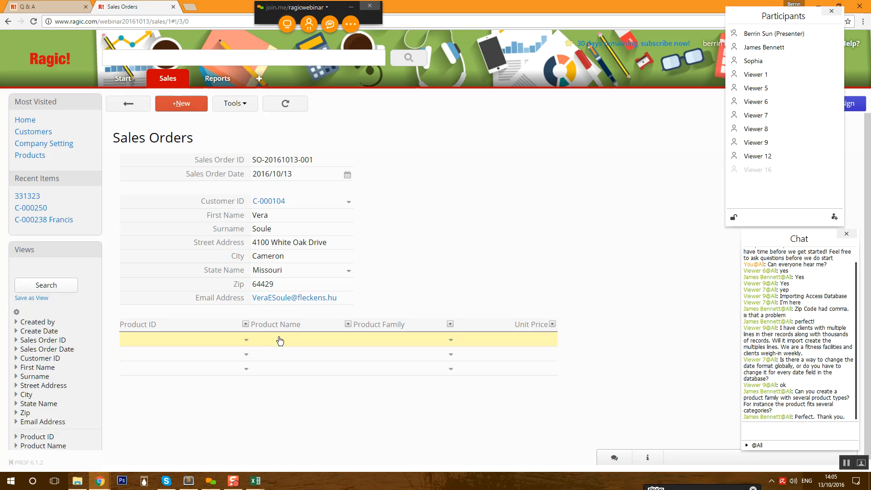
{"action": "left_click", "coordinate": [211, 344]}
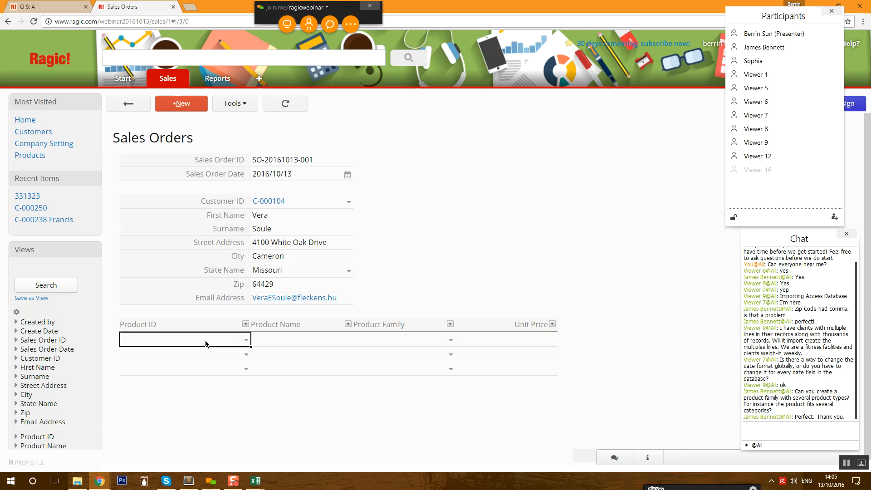
{"action": "left_click", "coordinate": [247, 342]}
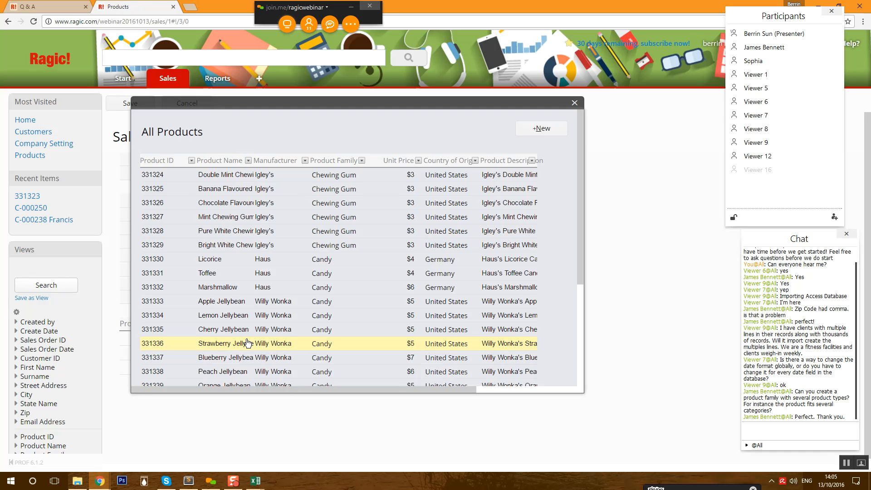
{"action": "left_click", "coordinate": [222, 307]}
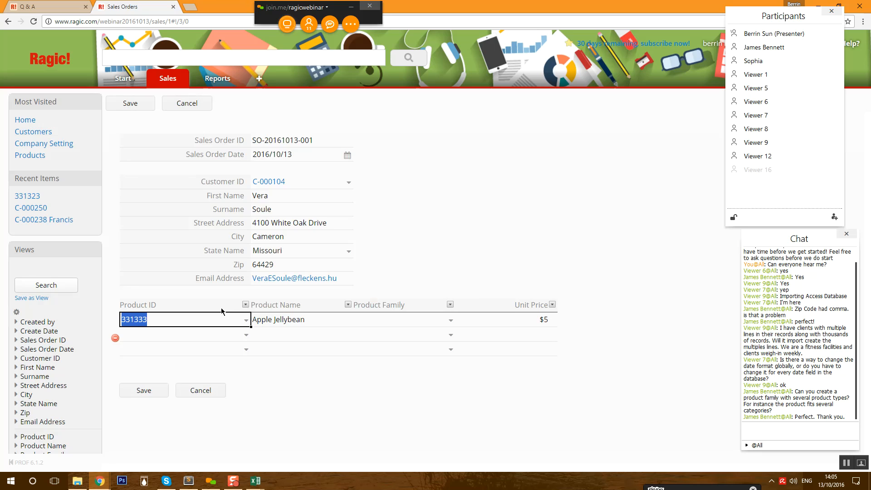
{"action": "left_click", "coordinate": [450, 320]}
{"action": "left_click", "coordinate": [374, 307]}
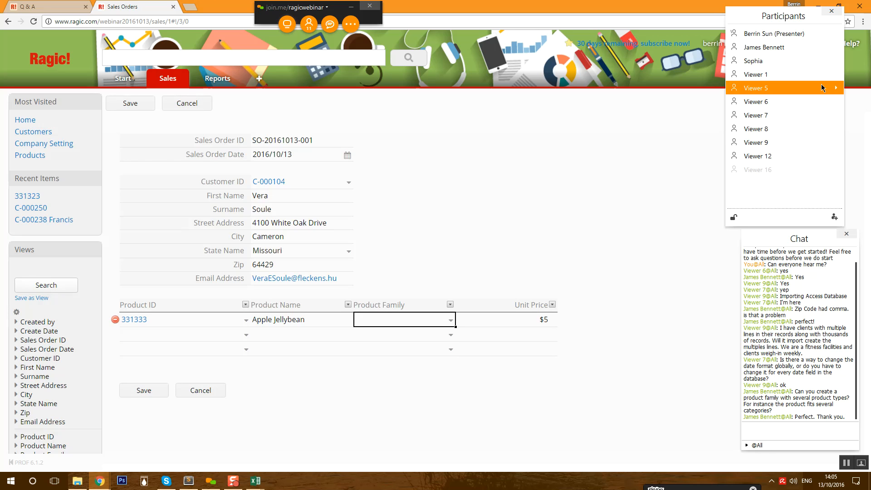
{"action": "left_click_drag", "start_coordinate": [782, 18], "coordinate": [626, 18]}
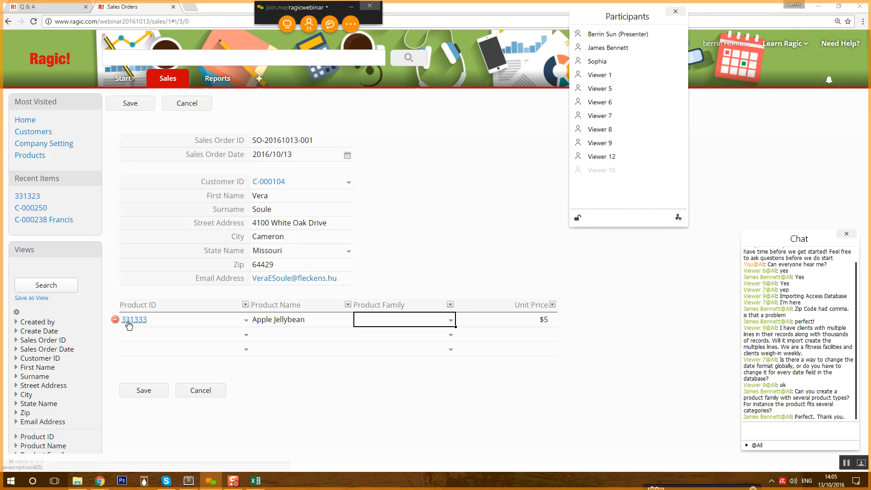
{"action": "left_click", "coordinate": [133, 104]}
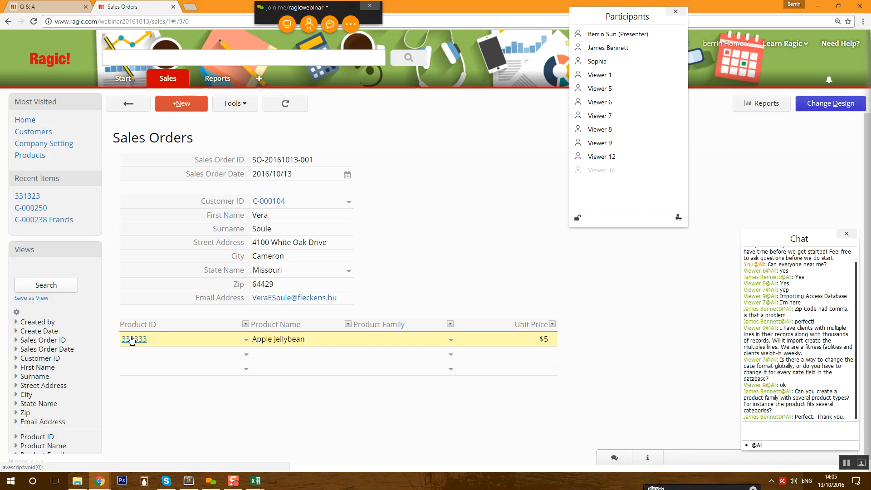
- Replace the line's product with Licorice (331330, $4) and save the order
{"action": "left_click", "coordinate": [131, 340]}
{"action": "left_click_drag", "start_coordinate": [601, 18], "coordinate": [440, 12]}
{"action": "left_click", "coordinate": [570, 187]}
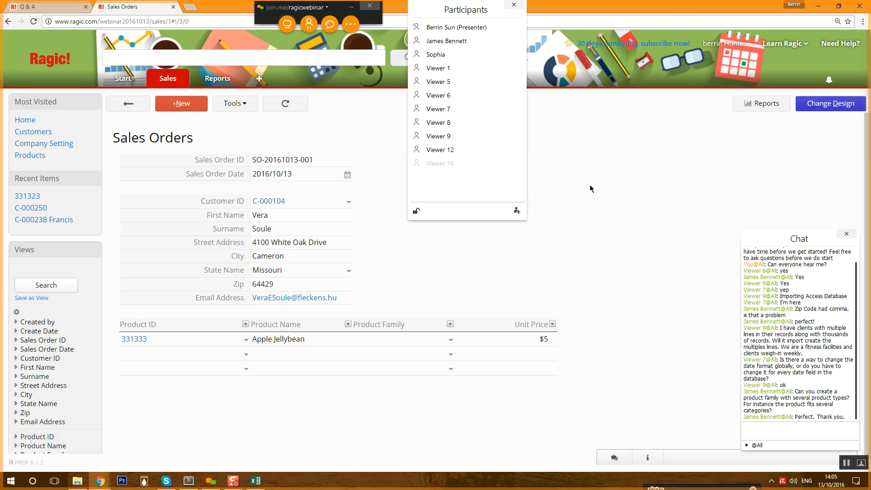
{"action": "left_click", "coordinate": [246, 341]}
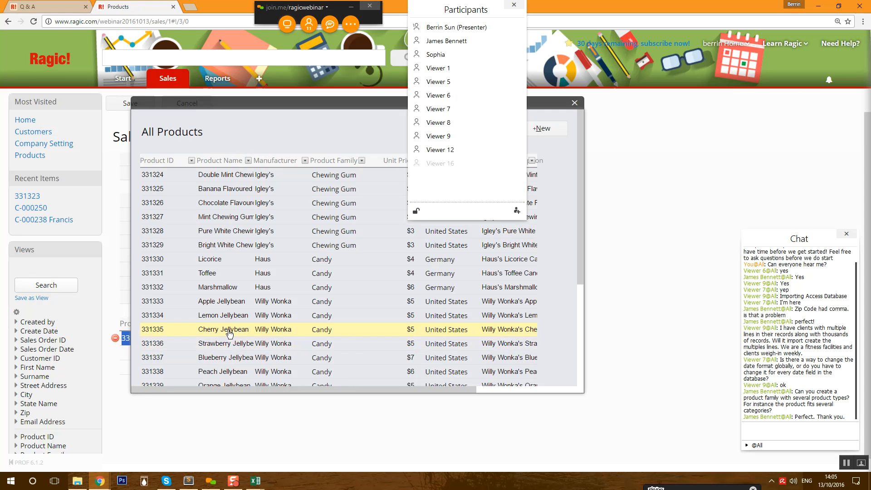
{"action": "left_click", "coordinate": [227, 260]}
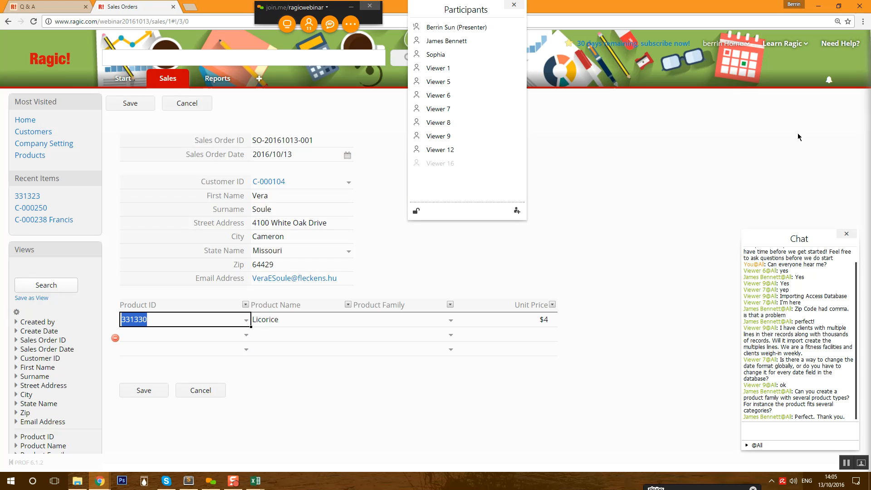
{"action": "left_click", "coordinate": [154, 390]}
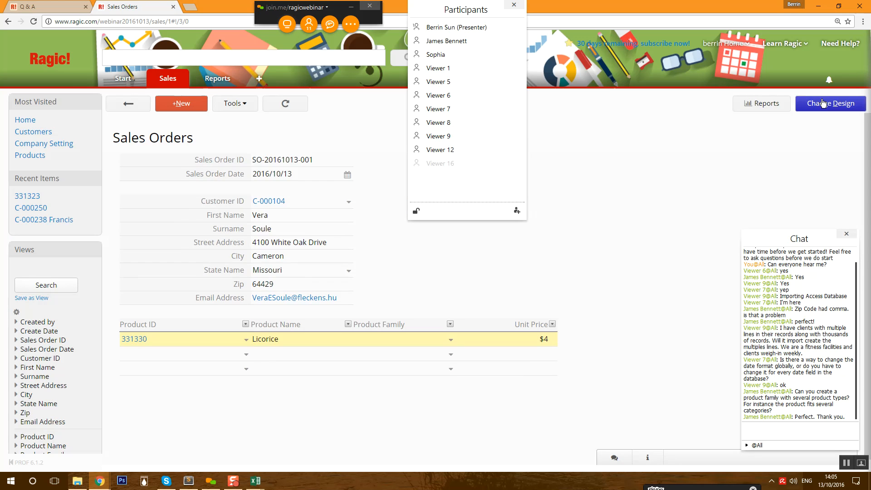
{"action": "left_click", "coordinate": [823, 103]}
- Remove the Product Family loading link from Products and save the design
{"action": "left_click", "coordinate": [383, 107]}
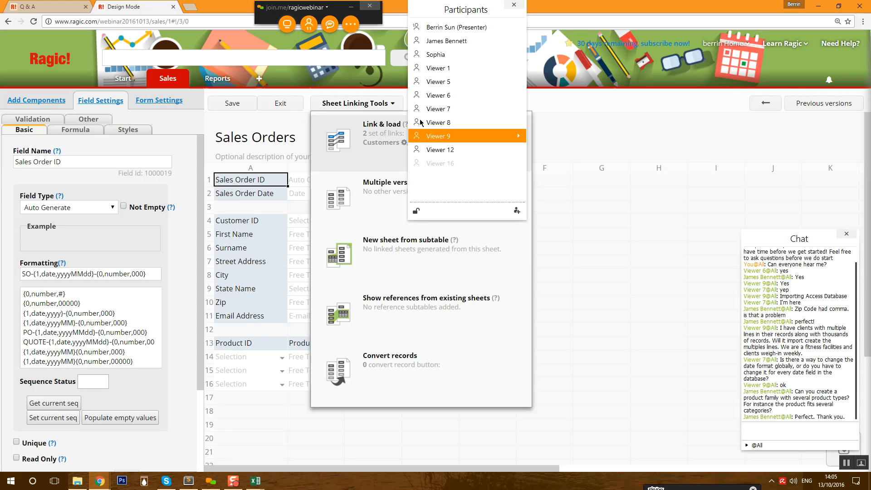
{"action": "left_click_drag", "start_coordinate": [466, 12], "coordinate": [833, 34]}
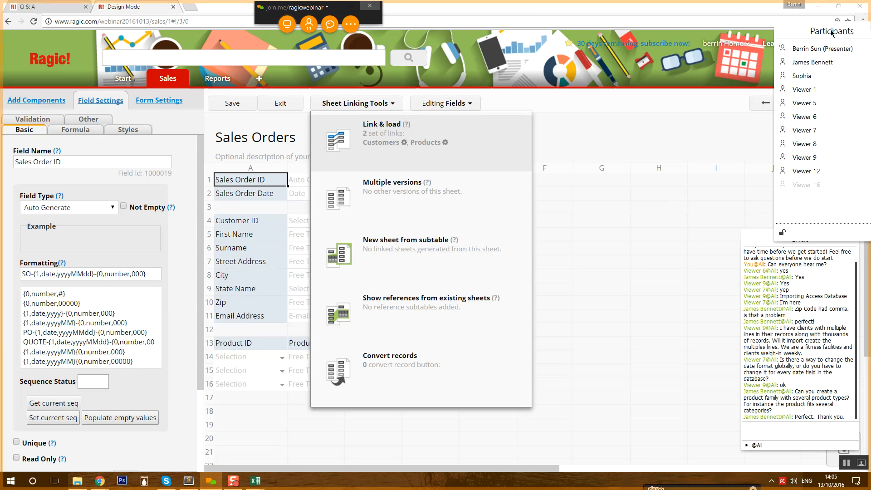
{"action": "left_click", "coordinate": [424, 145]}
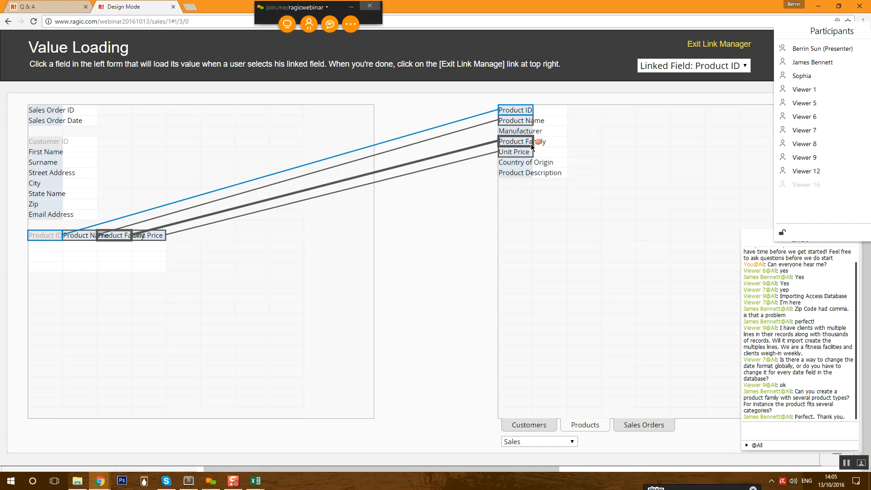
{"action": "left_click", "coordinate": [532, 143]}
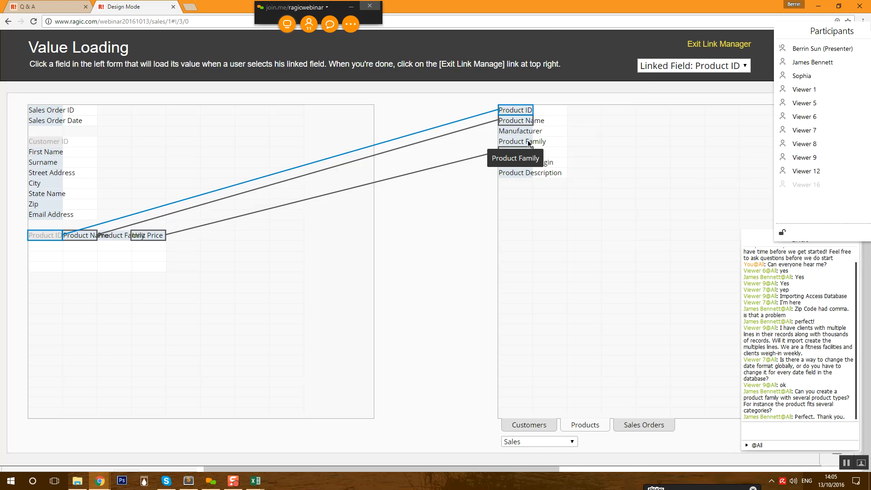
{"action": "left_click", "coordinate": [722, 43]}
{"action": "left_click", "coordinate": [243, 104]}
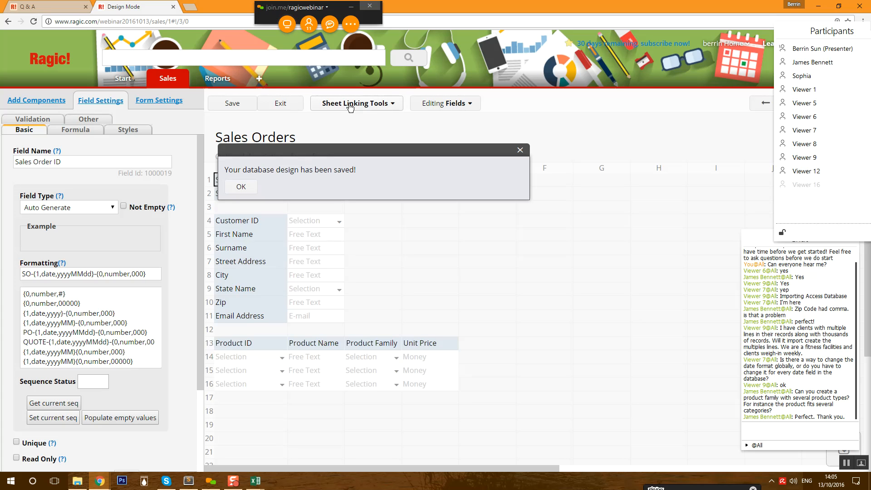
- Relink Product Family to load from Products, save the design, and return to the order
{"action": "left_click", "coordinate": [350, 104]}
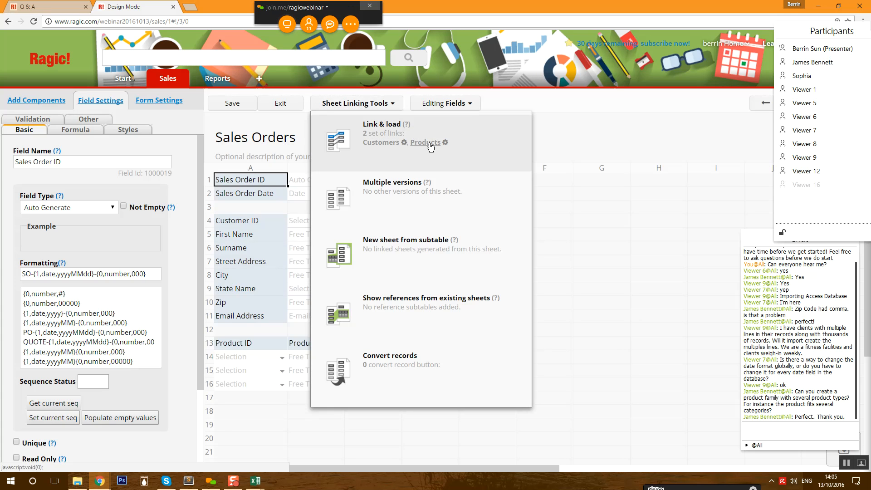
{"action": "left_click", "coordinate": [425, 143]}
{"action": "left_click", "coordinate": [113, 236]}
{"action": "left_click", "coordinate": [701, 45]}
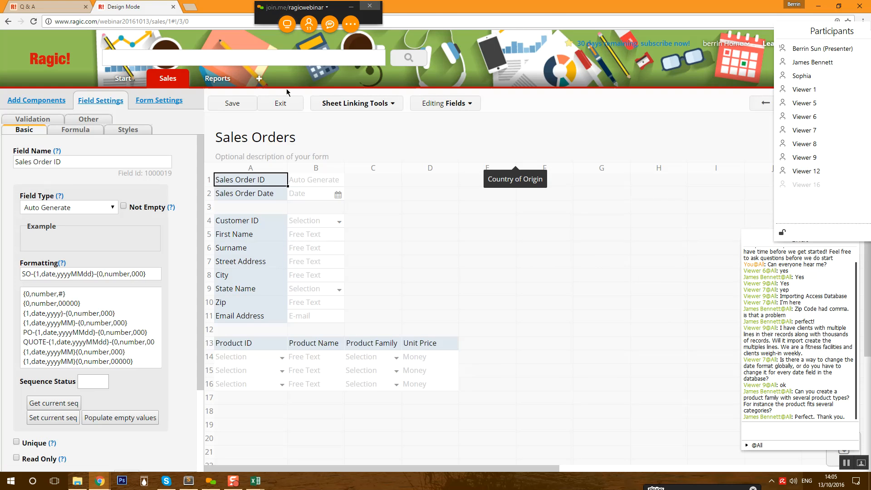
{"action": "left_click", "coordinate": [241, 106]}
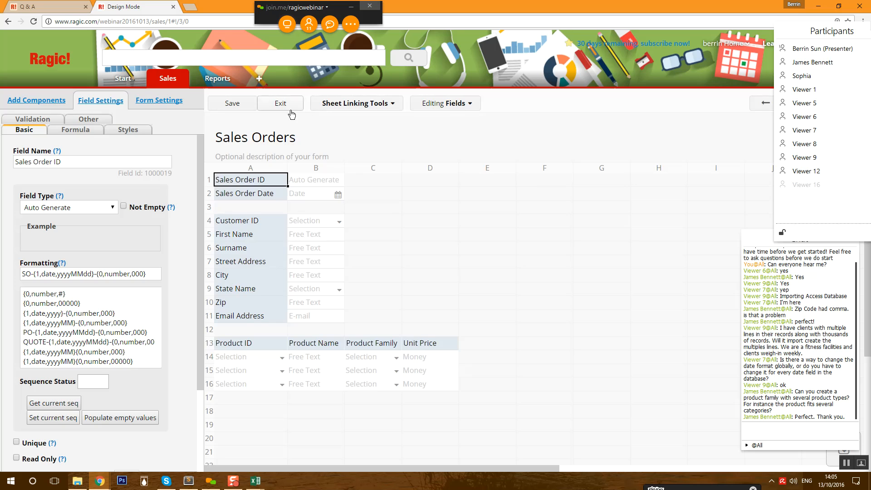
{"action": "left_click", "coordinate": [70, 131]}
{"action": "left_click", "coordinate": [29, 130]}
{"action": "left_click", "coordinate": [352, 345]}
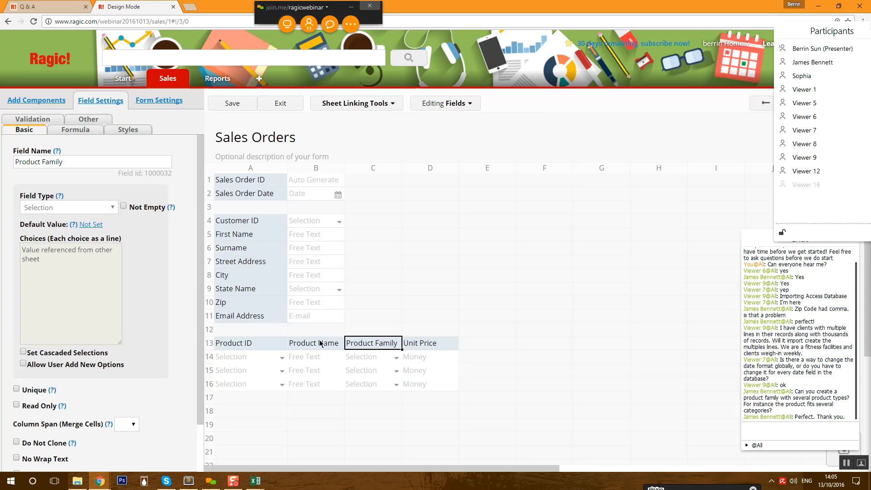
{"action": "left_click", "coordinate": [276, 105]}
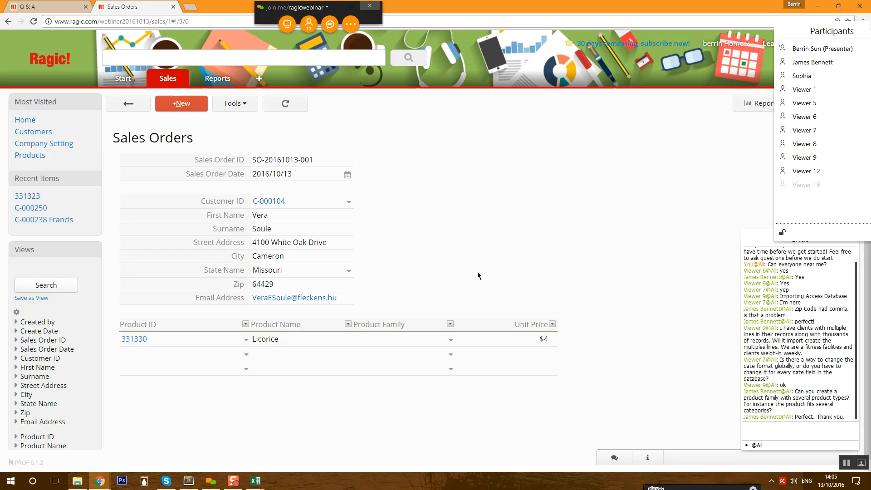
- Set the first two lines to Cherry Jellybean and Strawberry Jellybean and save the order
{"action": "left_click", "coordinate": [447, 341]}
{"action": "left_click", "coordinate": [450, 340]}
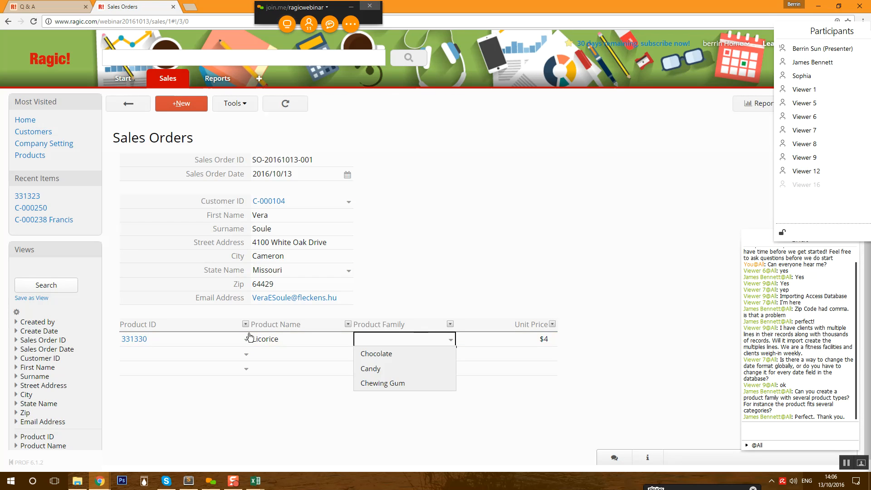
{"action": "double_click", "coordinate": [193, 343]}
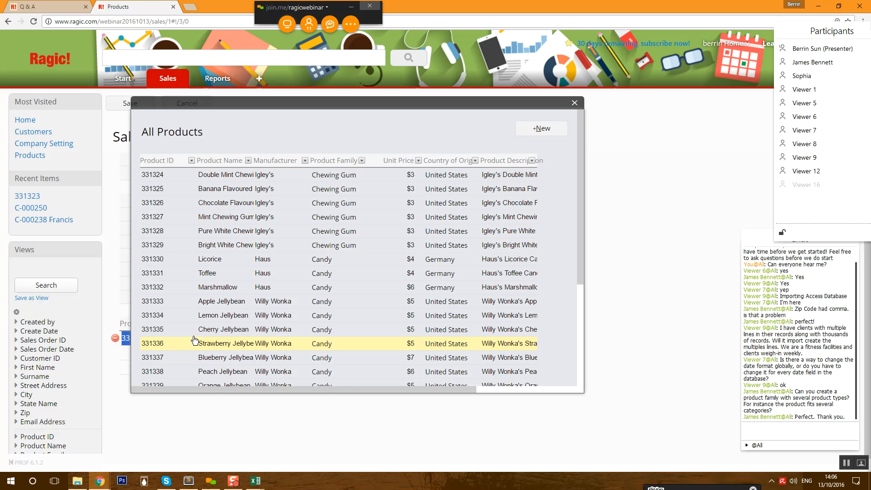
{"action": "left_click", "coordinate": [181, 329]}
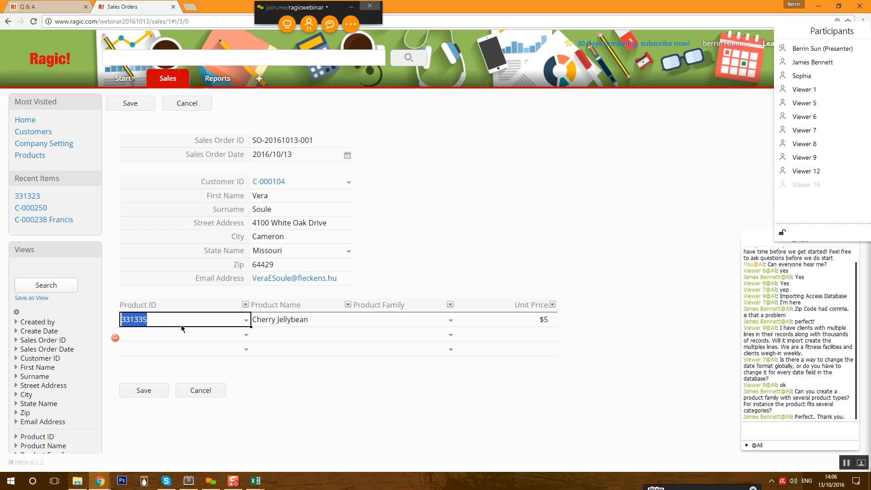
{"action": "left_click", "coordinate": [245, 335]}
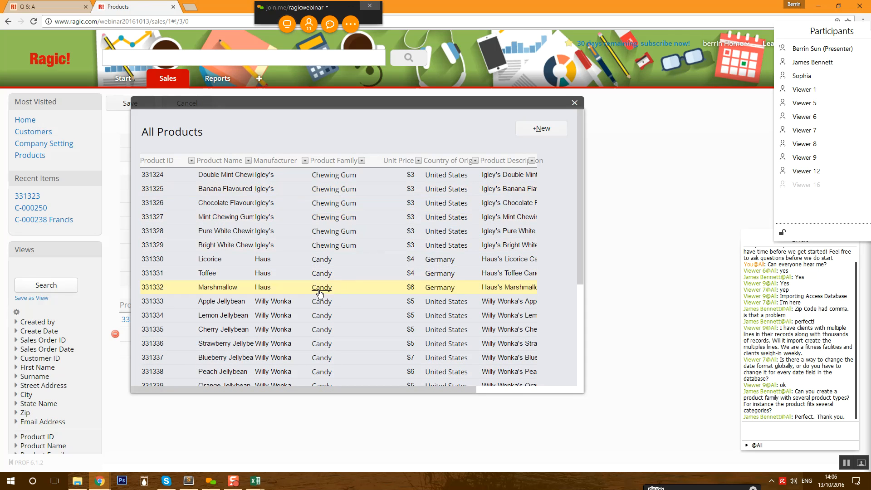
{"action": "left_click", "coordinate": [168, 345]}
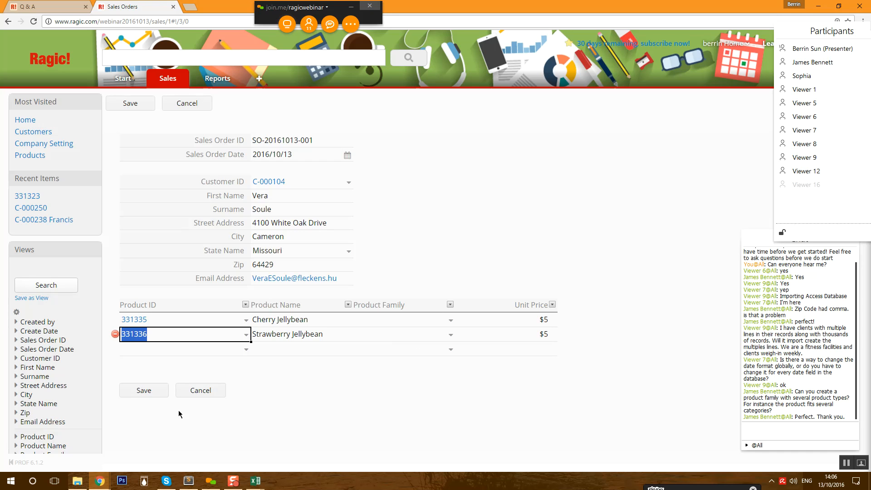
{"action": "left_click", "coordinate": [146, 391]}
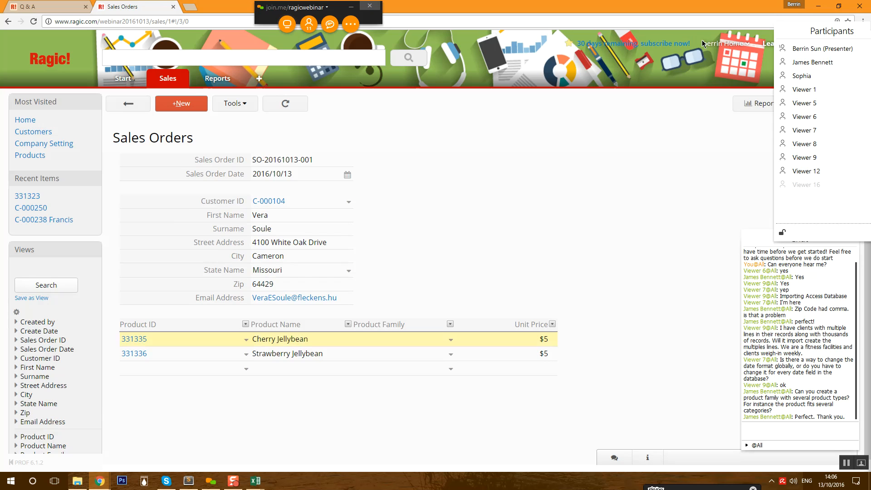
- Inspect the Product Family and Product ID field settings in design mode, then return to the order
{"action": "left_click", "coordinate": [815, 106]}
{"action": "left_click", "coordinate": [368, 343]}
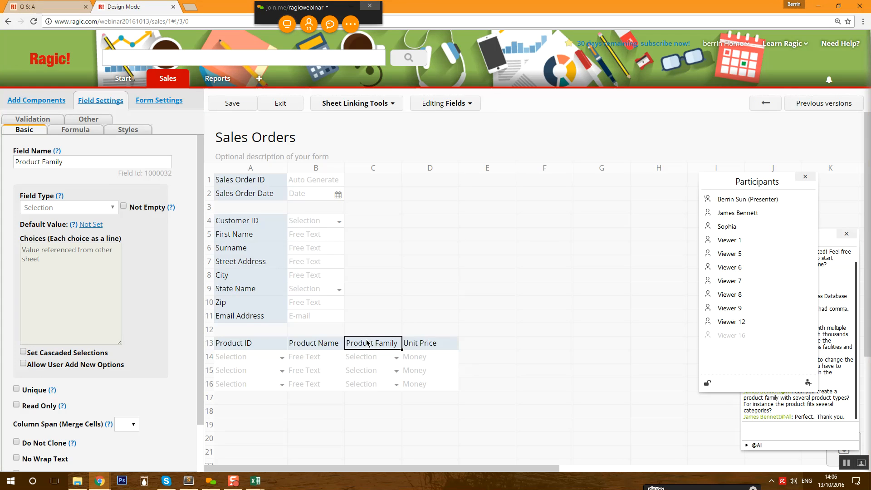
{"action": "left_click", "coordinate": [233, 339]}
{"action": "left_click", "coordinate": [280, 104]}
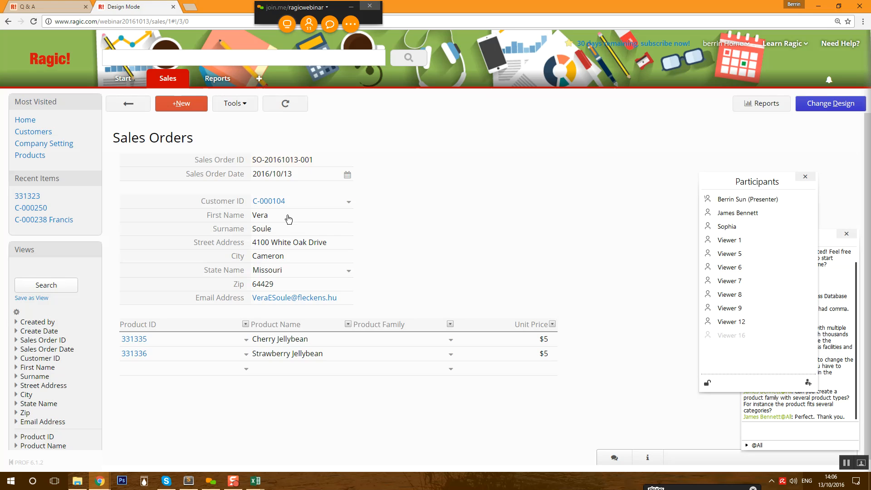
- Add Blueberry Jellybean and White Chocolate lines, save the order, and open the Products sheet
{"action": "left_click", "coordinate": [249, 373]}
{"action": "left_click", "coordinate": [233, 331]}
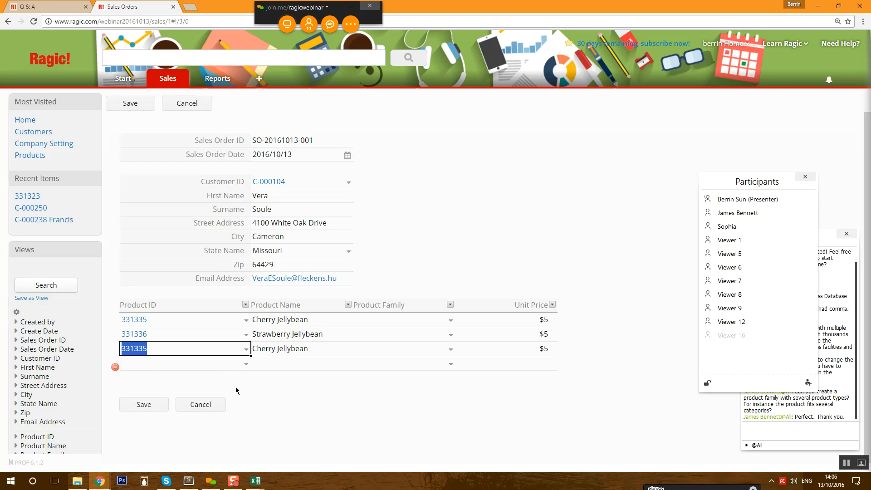
{"action": "left_click", "coordinate": [247, 351]}
{"action": "left_click", "coordinate": [227, 356]}
{"action": "left_click", "coordinate": [244, 364]}
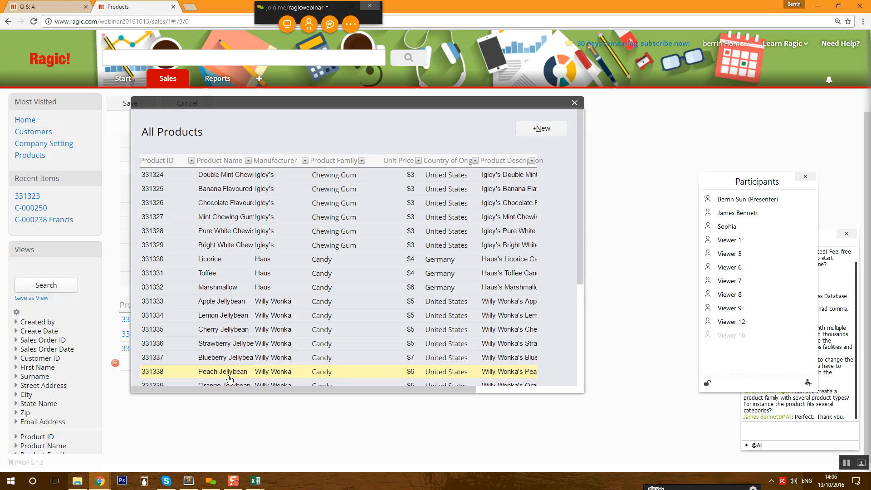
{"action": "scroll", "coordinate": [224, 359], "scroll_direction": "down", "scroll_amount": 2}
{"action": "left_click", "coordinate": [228, 353]}
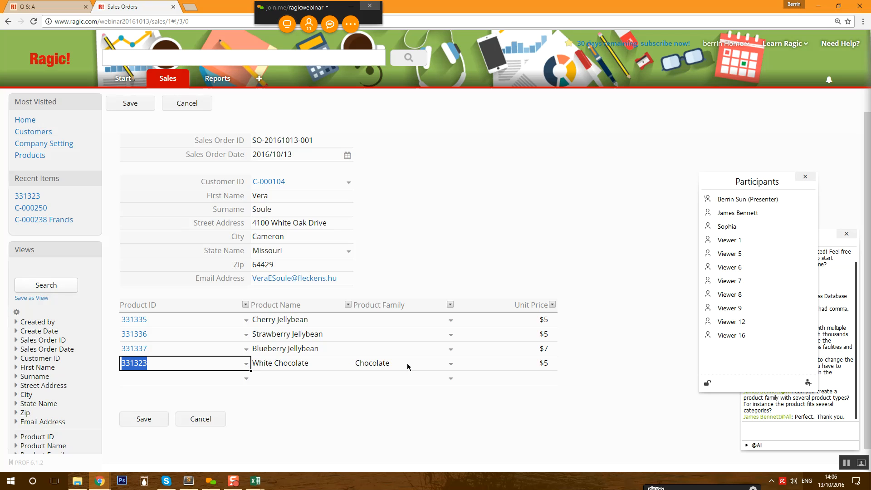
{"action": "left_click", "coordinate": [150, 421]}
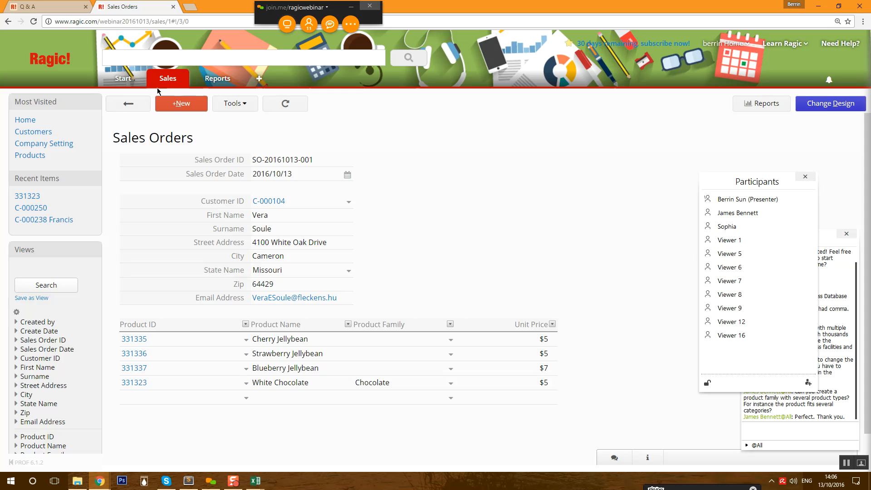
{"action": "mouse_move", "coordinate": [165, 85]}
{"action": "left_click", "coordinate": [171, 118]}
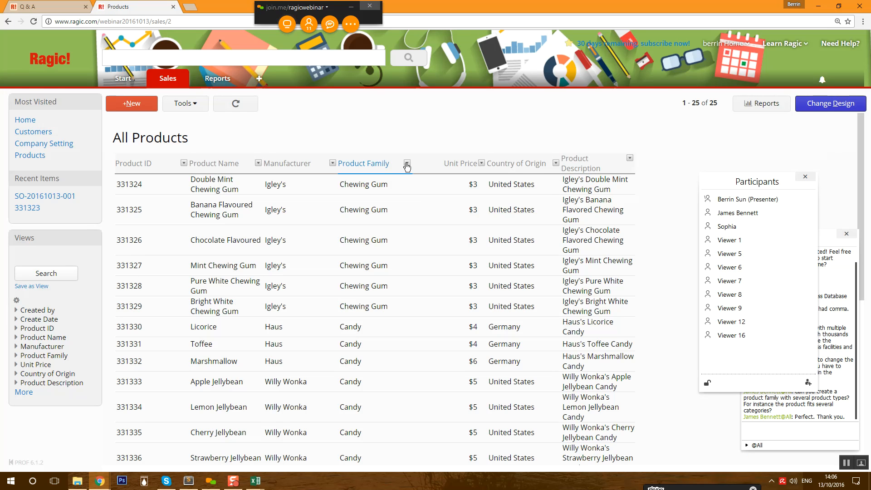
- Set Double Mint Chewing Gum's (331324) Product Family to Chewing Gum and save the record
{"action": "left_click", "coordinate": [407, 164]}
{"action": "left_click", "coordinate": [346, 186]}
{"action": "left_click", "coordinate": [356, 203]}
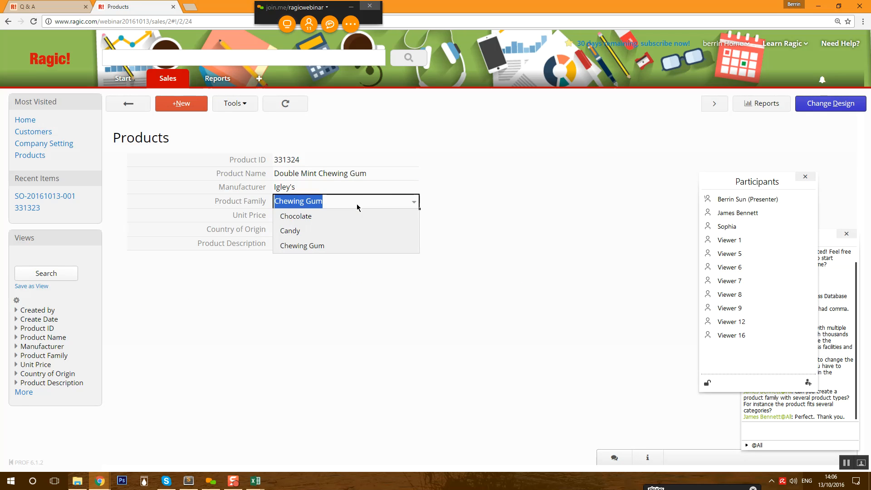
{"action": "left_click", "coordinate": [303, 246]}
{"action": "left_click", "coordinate": [147, 106]}
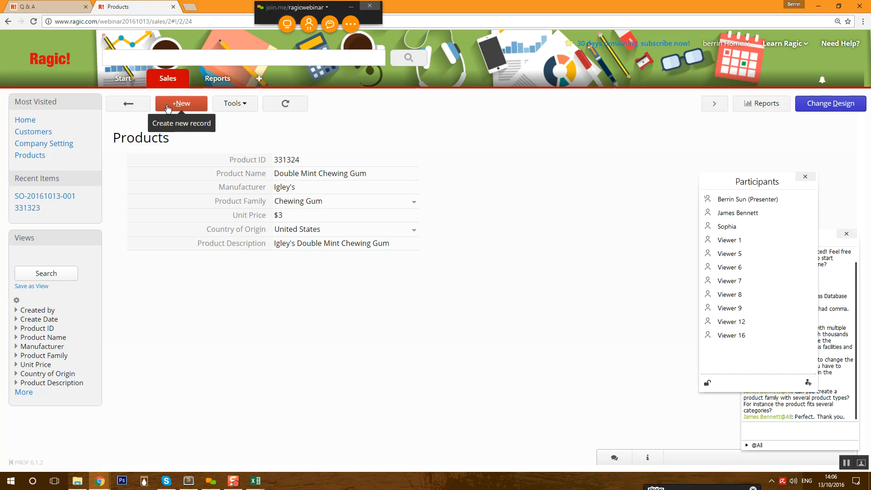
{"action": "left_click", "coordinate": [134, 106]}
- Filter the product list's Product Family column by the text 'Chewing'
{"action": "left_click", "coordinate": [407, 163]}
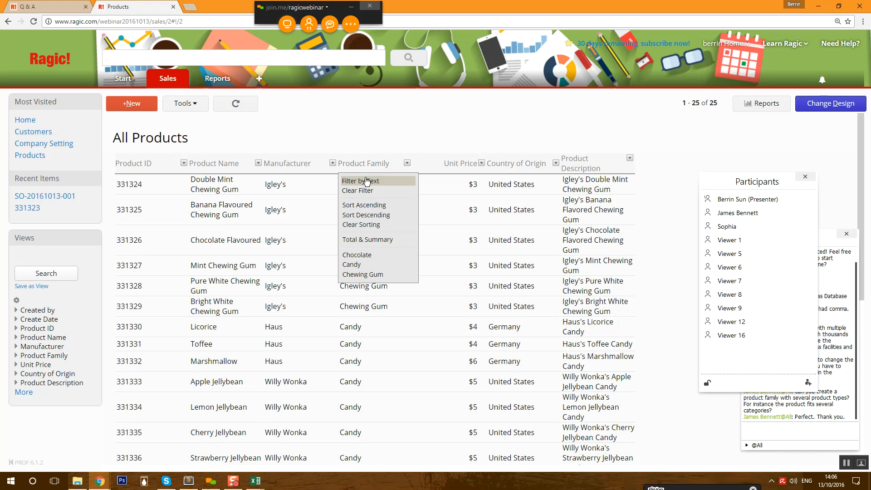
{"action": "left_click", "coordinate": [366, 178]}
{"action": "type", "text": "Chewing"}
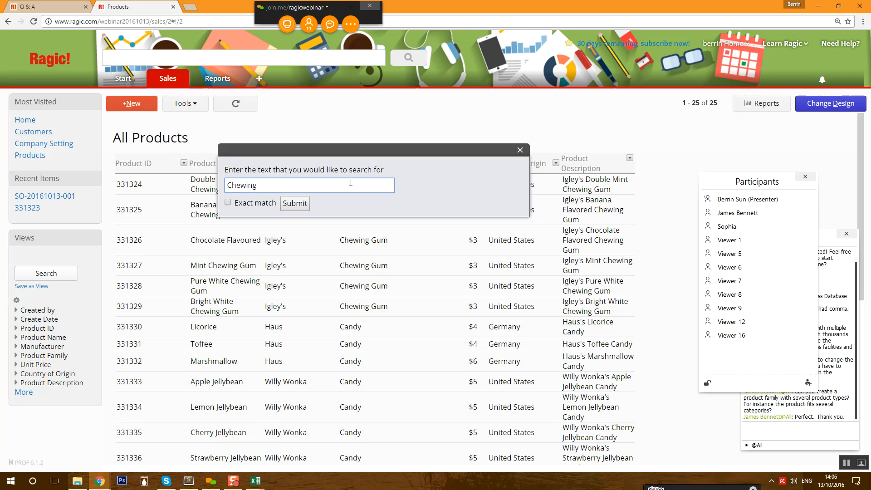
{"action": "key", "text": "Return"}
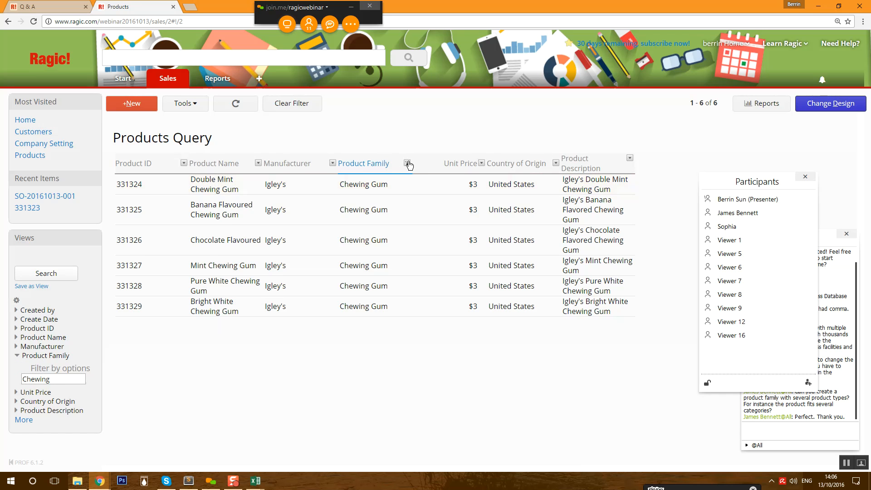
- Try multi-entry editing, then clear the Product Family filter and leave that mode
{"action": "left_click", "coordinate": [181, 103]}
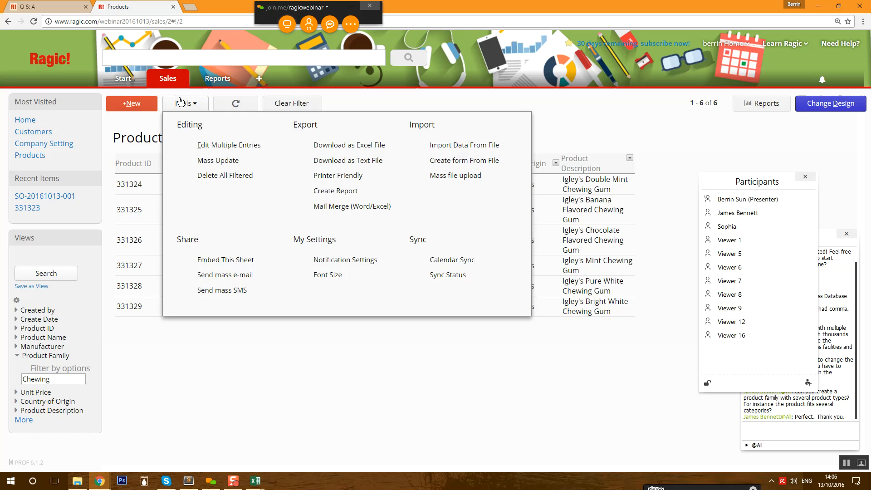
{"action": "left_click", "coordinate": [231, 146]}
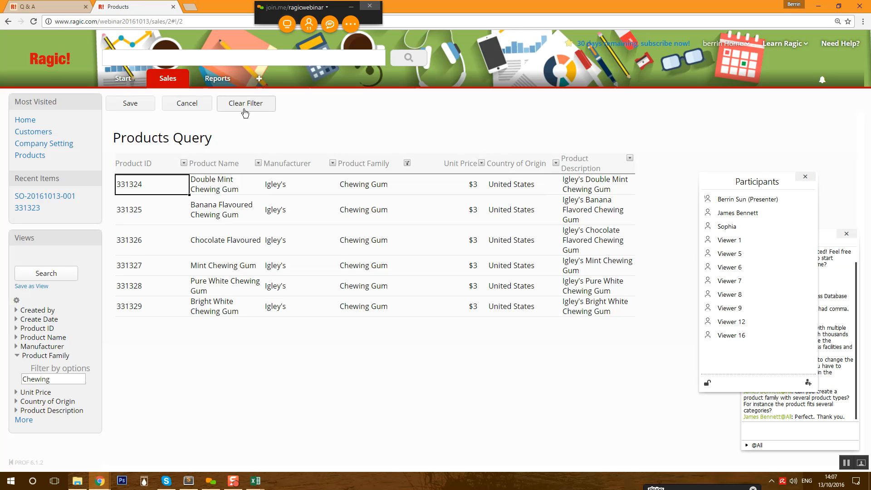
{"action": "left_click", "coordinate": [33, 21]}
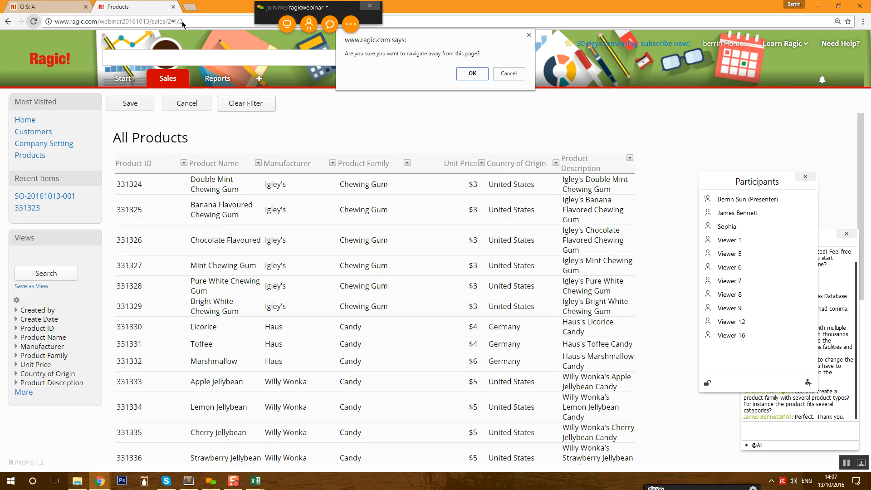
{"action": "left_click", "coordinate": [474, 74]}
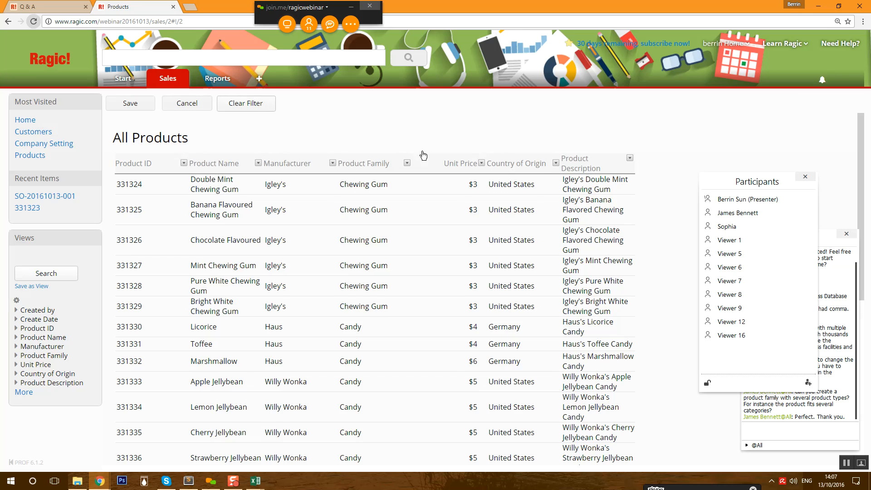
- Re-apply the 'Chewing' Product Family filter, leaving six chewing gum products listed
{"action": "left_click", "coordinate": [409, 163]}
{"action": "left_click", "coordinate": [382, 182]}
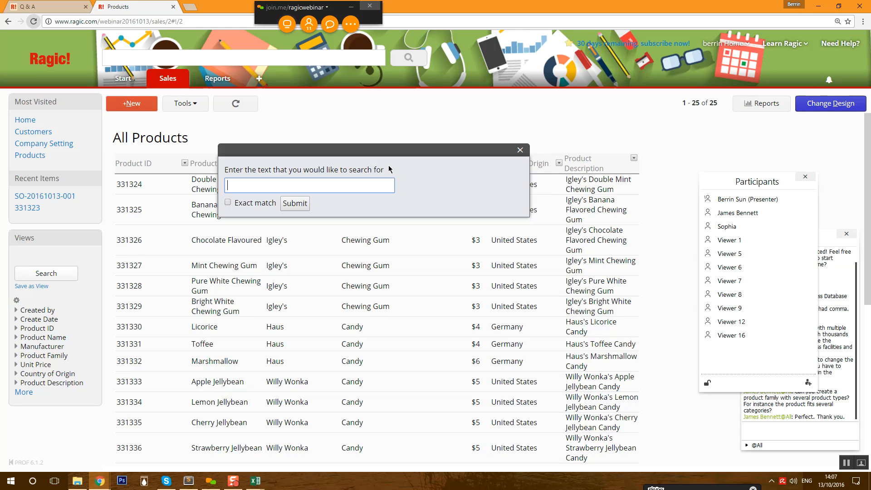
{"action": "type", "text": "Chewing"}
{"action": "key", "text": "Return"}
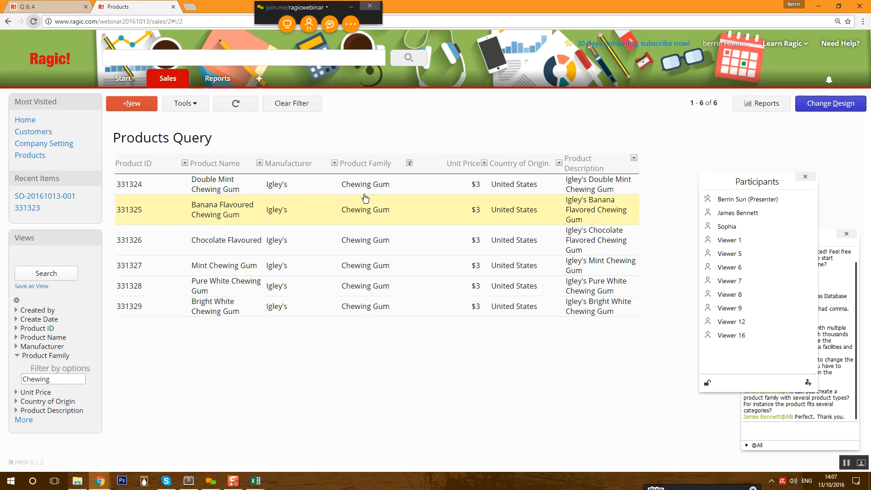
{"action": "left_click", "coordinate": [410, 164]}
- Mass-update Product Family to 'Chewing Gum' on the six filtered products, then filter by that option
{"action": "left_click", "coordinate": [186, 104]}
{"action": "left_click", "coordinate": [281, 170]}
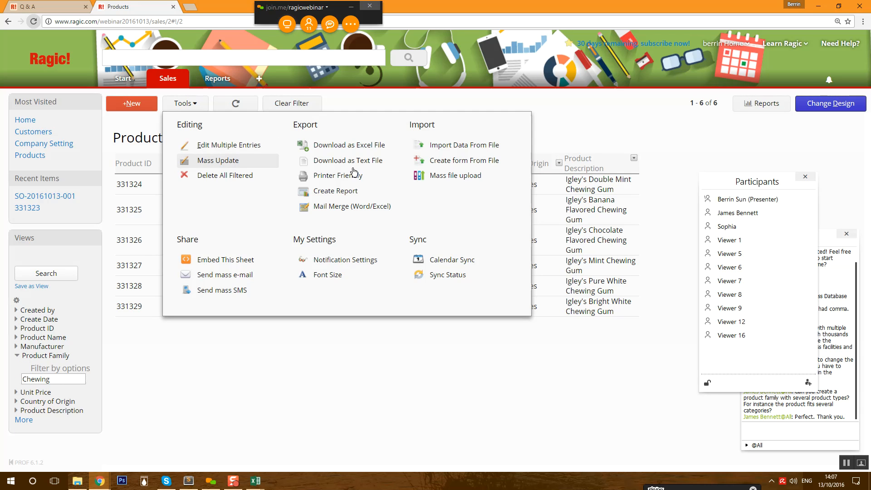
{"action": "left_click", "coordinate": [273, 198]}
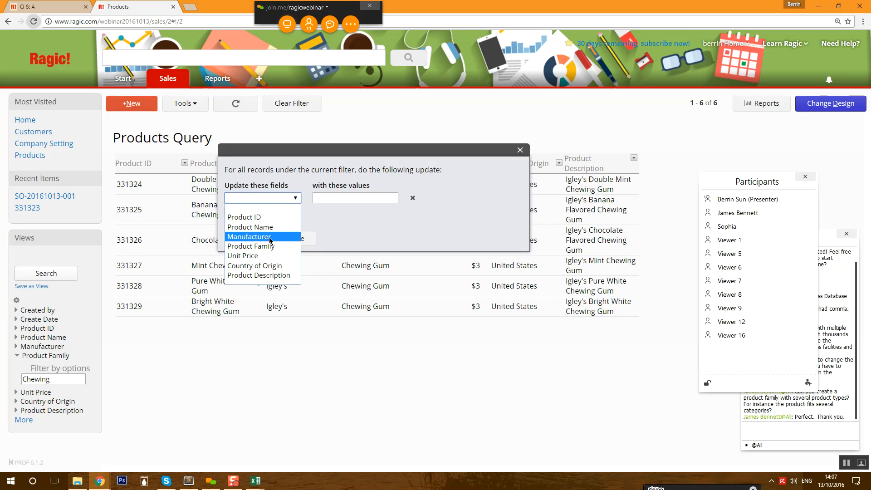
{"action": "left_click", "coordinate": [274, 248]}
{"action": "left_click", "coordinate": [360, 197]}
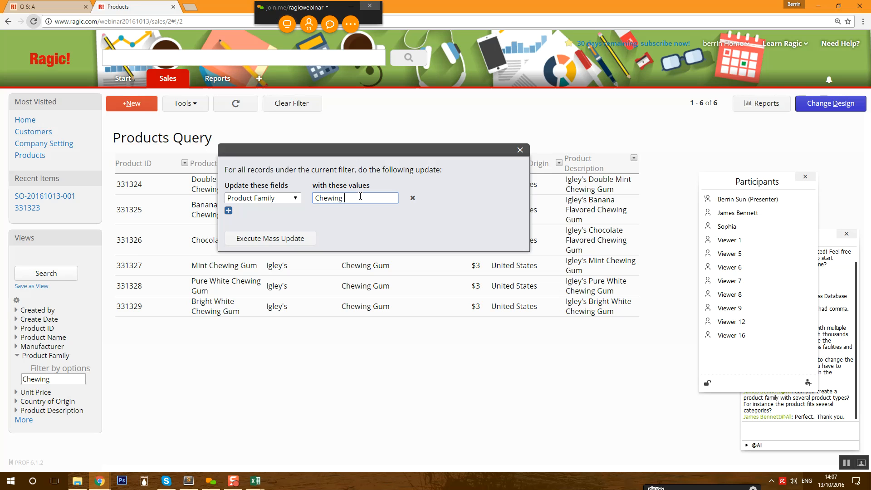
{"action": "type", "text": "Chewing Gum"}
{"action": "left_click", "coordinate": [300, 232]}
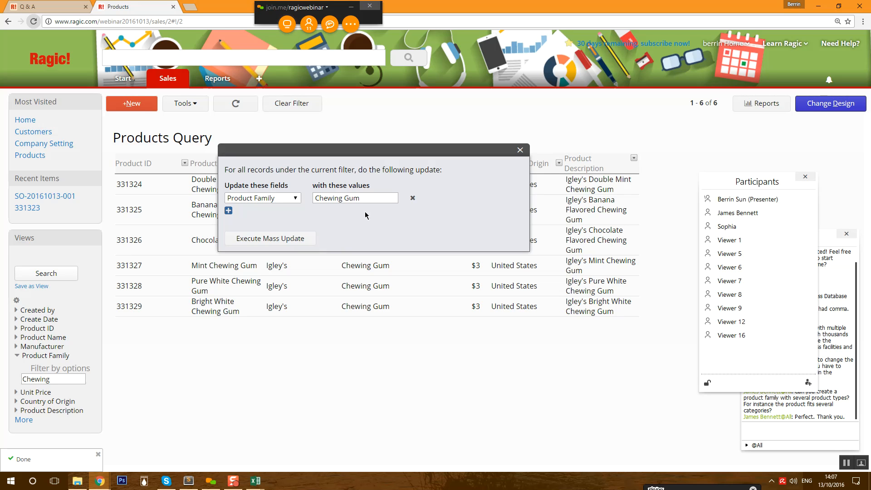
{"action": "left_click", "coordinate": [521, 150]}
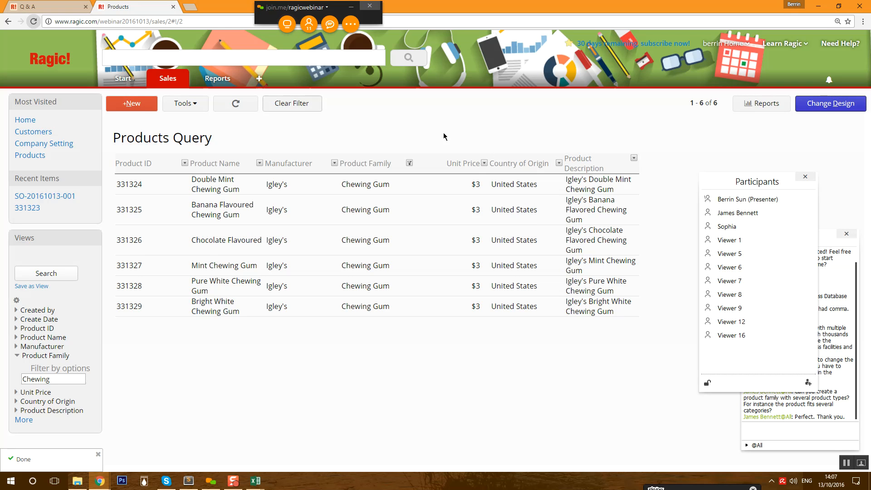
{"action": "left_click", "coordinate": [409, 163]}
{"action": "left_click", "coordinate": [370, 274]}
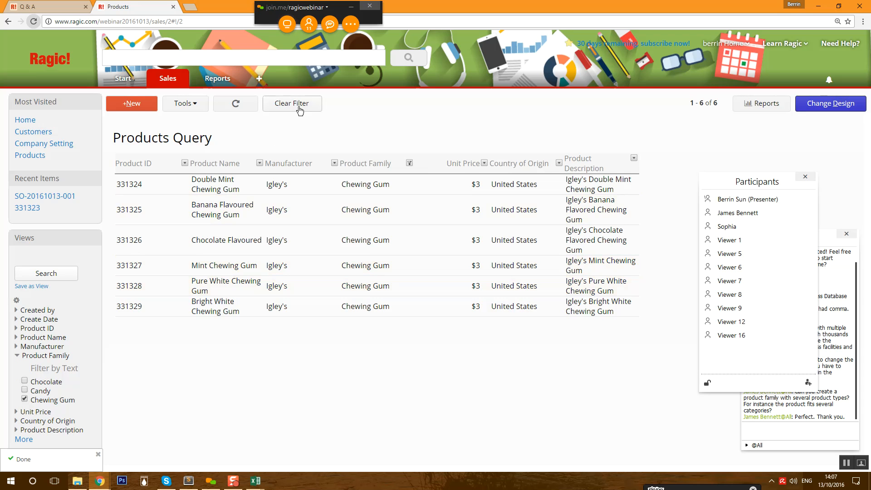
- Clear the filter and filter Product Family by the text 'Candy'
{"action": "left_click", "coordinate": [410, 164]}
{"action": "left_click", "coordinate": [409, 163]}
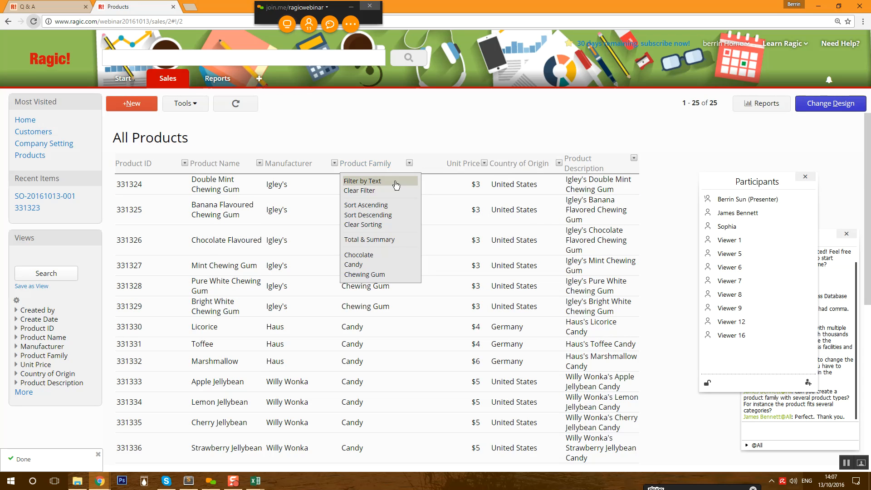
{"action": "left_click", "coordinate": [393, 182]}
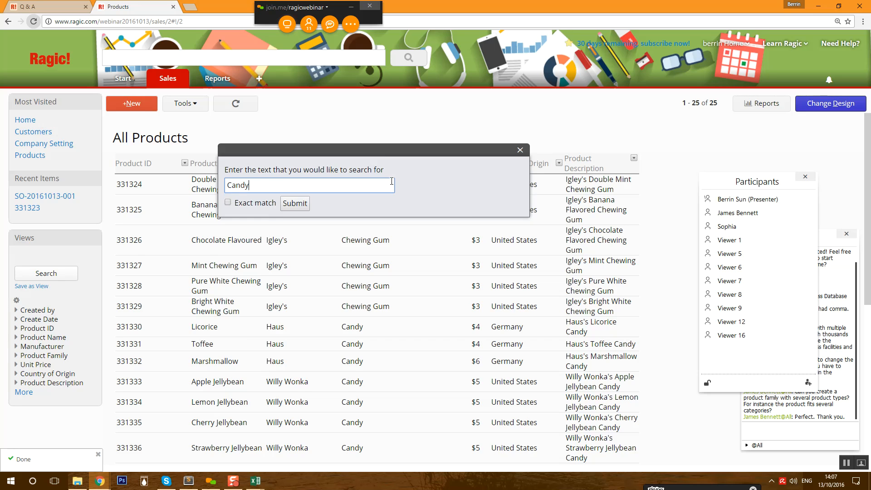
{"action": "key", "text": "Return"}
{"action": "left_click", "coordinate": [410, 163]}
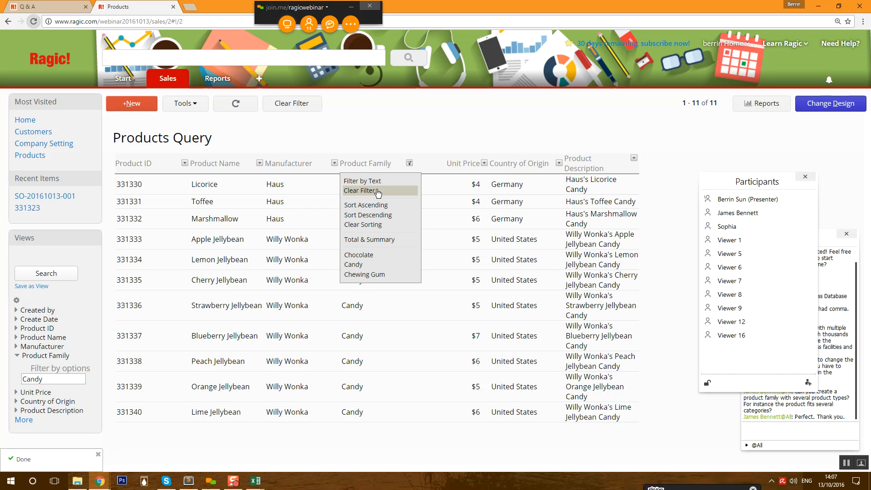
- Mass-update Product Family to Candy on the eleven filtered products, then clear the filter
{"action": "left_click", "coordinate": [185, 104]}
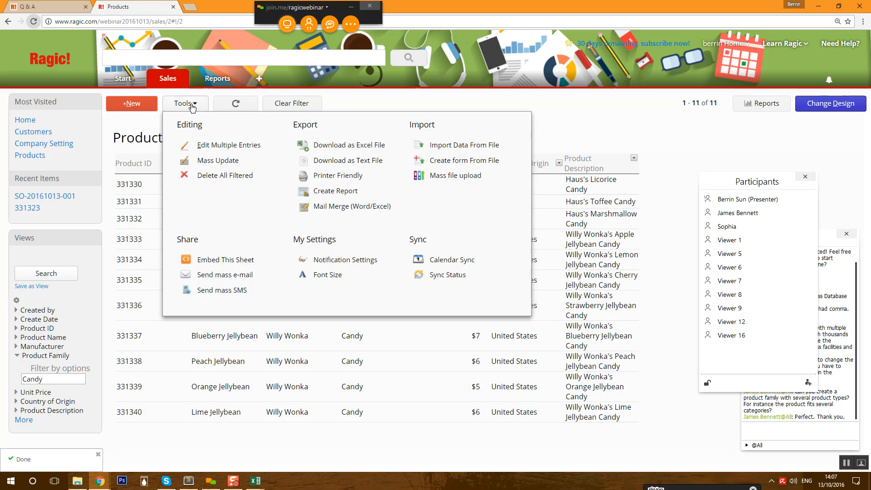
{"action": "left_click", "coordinate": [230, 168]}
{"action": "left_click", "coordinate": [272, 198]}
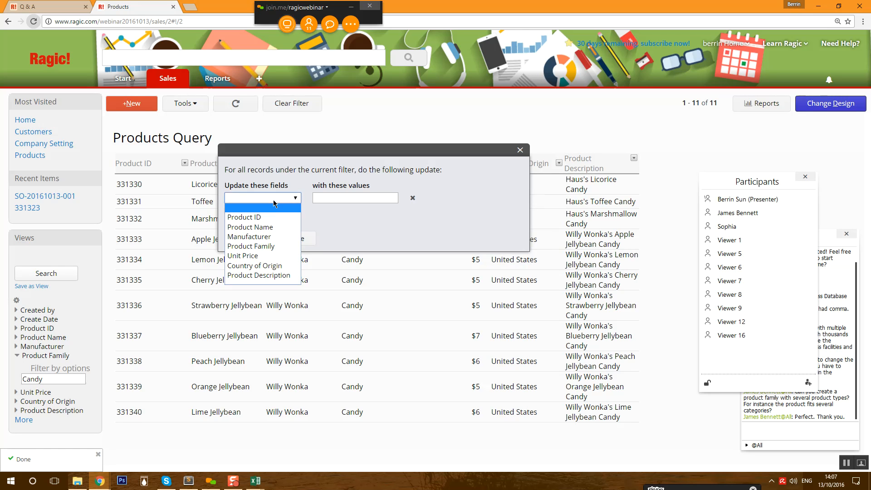
{"action": "left_click", "coordinate": [268, 246]}
{"action": "left_click", "coordinate": [358, 199]}
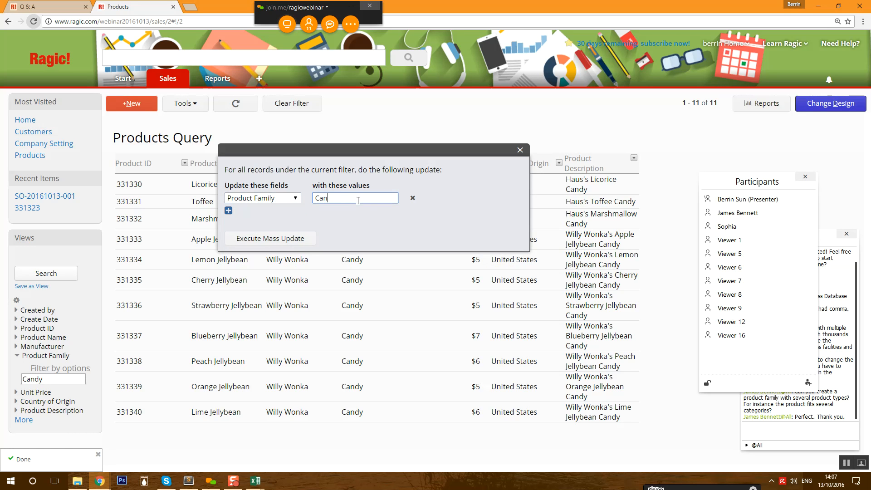
{"action": "left_click", "coordinate": [272, 239]}
{"action": "left_click", "coordinate": [312, 238]}
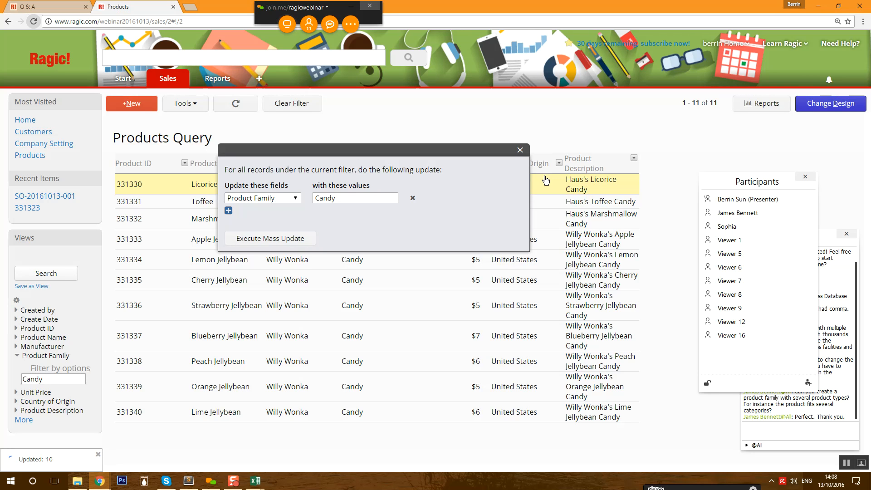
{"action": "left_click", "coordinate": [520, 150]}
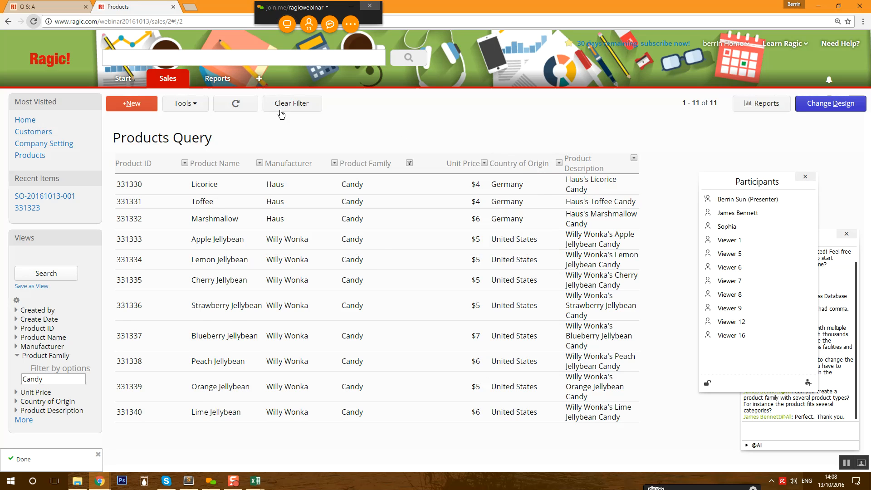
{"action": "left_click", "coordinate": [286, 106]}
- Filter Product Family by the text 'Chocolate'
{"action": "left_click", "coordinate": [409, 163]}
{"action": "left_click", "coordinate": [366, 180]}
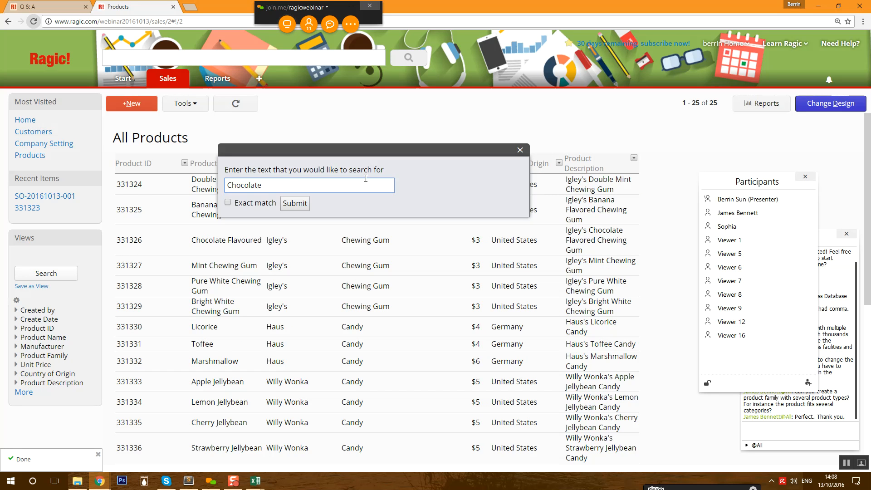
{"action": "left_click", "coordinate": [293, 204]}
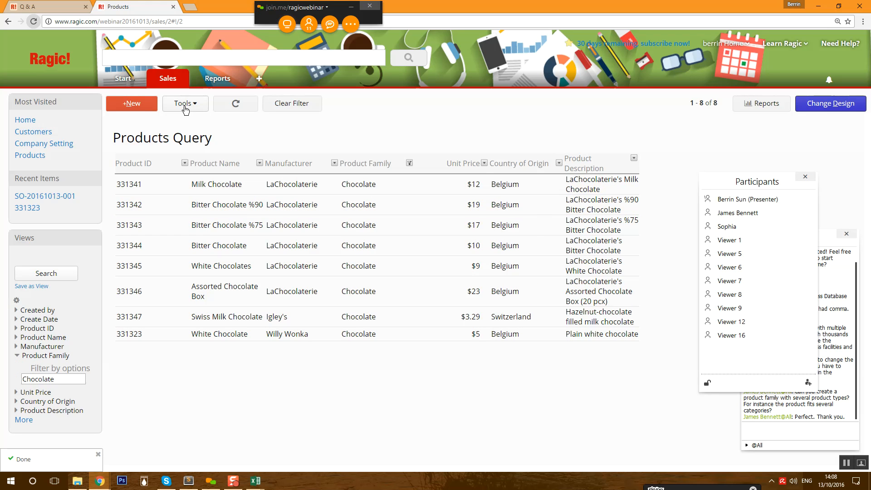
- Mass-update Product Family to Chocolate on the eight filtered products and list all 25 products again
{"action": "left_click", "coordinate": [208, 105]}
{"action": "left_click", "coordinate": [226, 160]}
{"action": "left_click", "coordinate": [292, 199]}
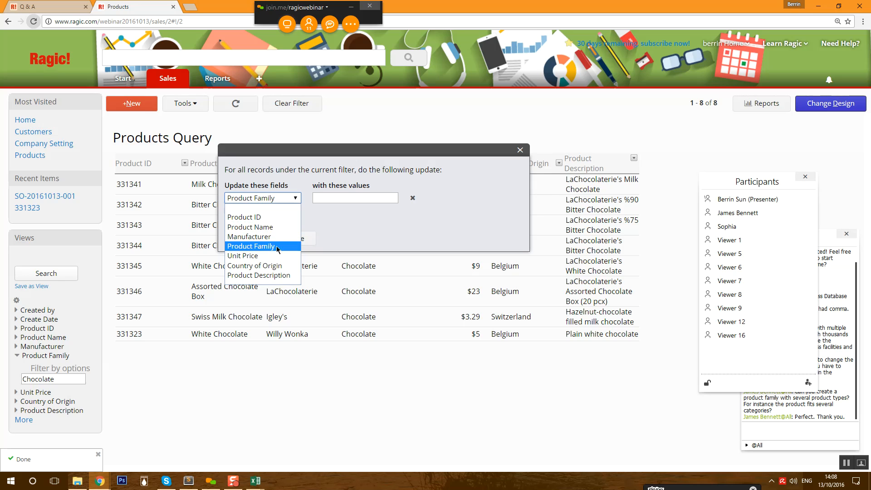
{"action": "left_click", "coordinate": [251, 246]}
{"action": "left_click", "coordinate": [365, 199]}
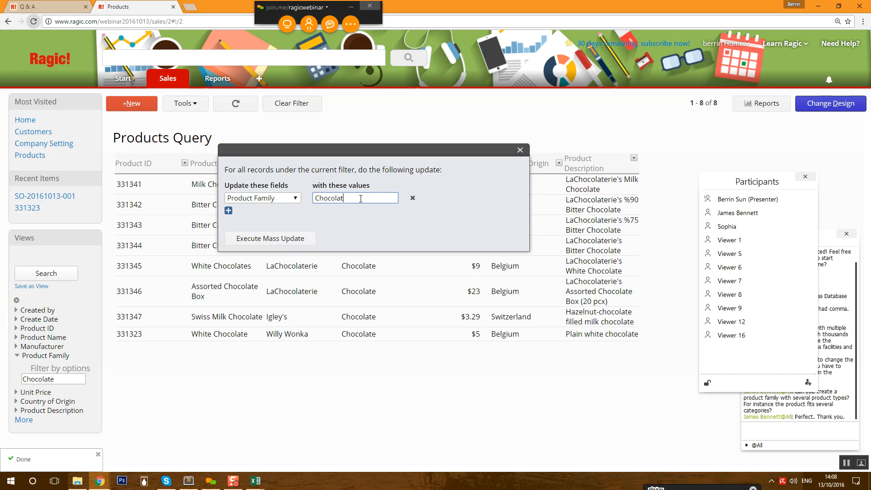
{"action": "left_click", "coordinate": [271, 244]}
{"action": "left_click", "coordinate": [520, 149]}
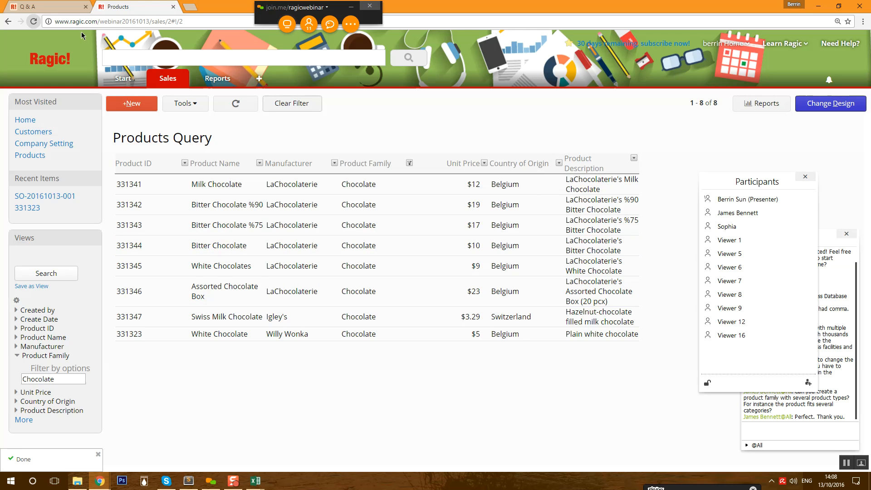
{"action": "left_click", "coordinate": [48, 6]}
{"action": "left_click", "coordinate": [117, 7]}
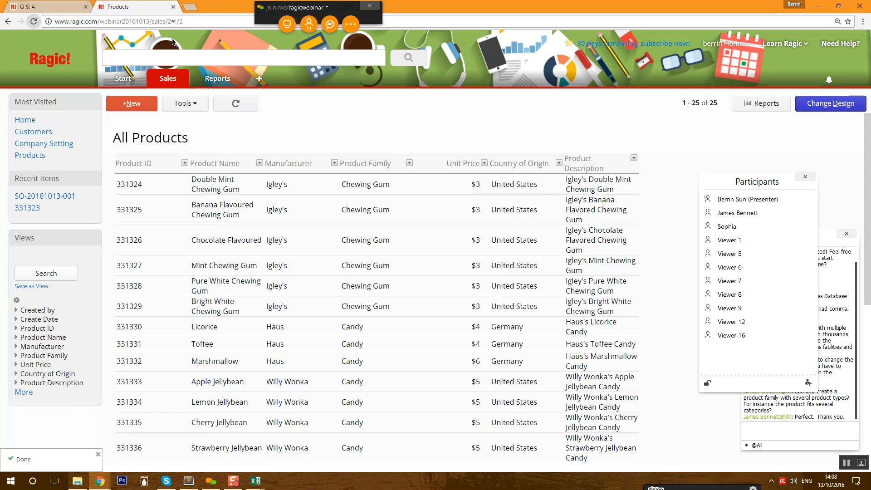
- Open the existing jellybean sales order from the Sales Orders list
{"action": "mouse_move", "coordinate": [164, 81]}
{"action": "left_click", "coordinate": [176, 135]}
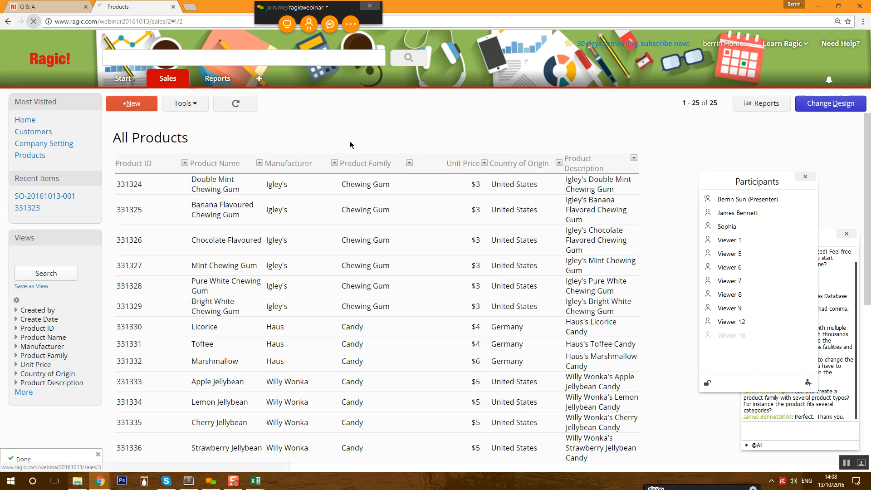
{"action": "left_click", "coordinate": [303, 187]}
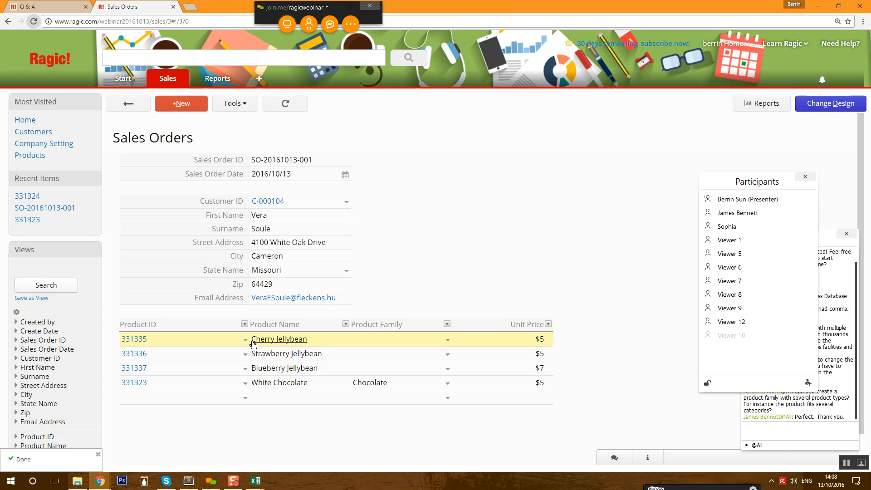
- Re-pick product 331335, Strawberry Jellybean and Blueberry Jellybean on the three lines and save
{"action": "left_click", "coordinate": [204, 340]}
{"action": "type", "text": "331335"}
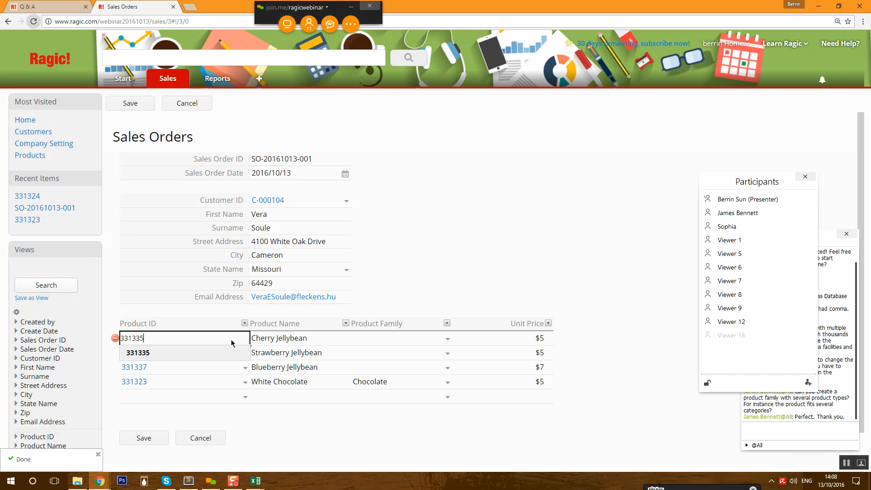
{"action": "left_click", "coordinate": [191, 352]}
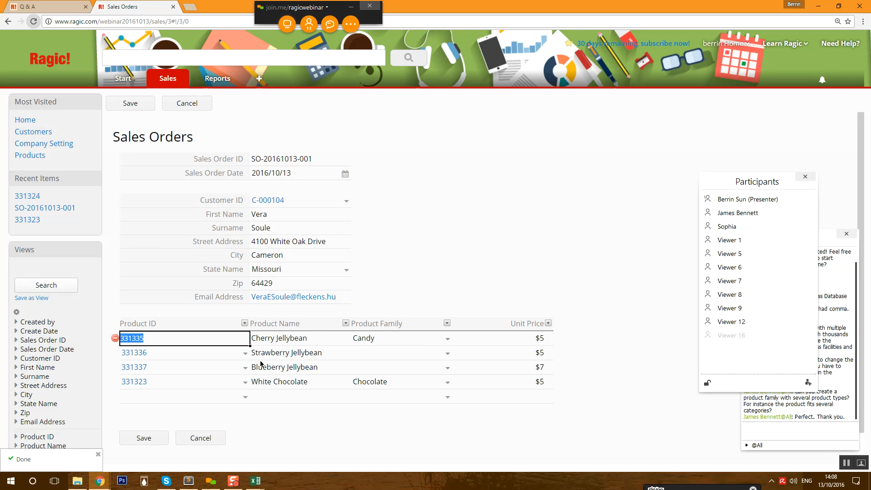
{"action": "left_click", "coordinate": [226, 355]}
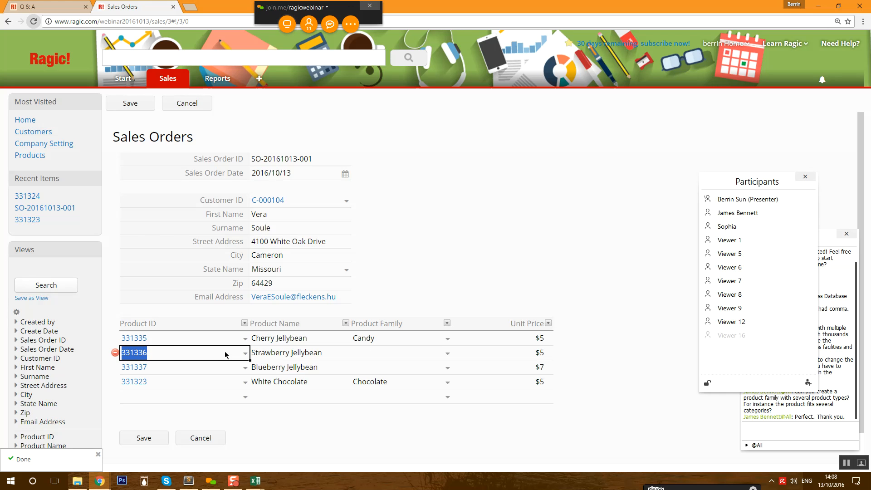
{"action": "left_click", "coordinate": [164, 352]}
{"action": "left_click", "coordinate": [185, 344]}
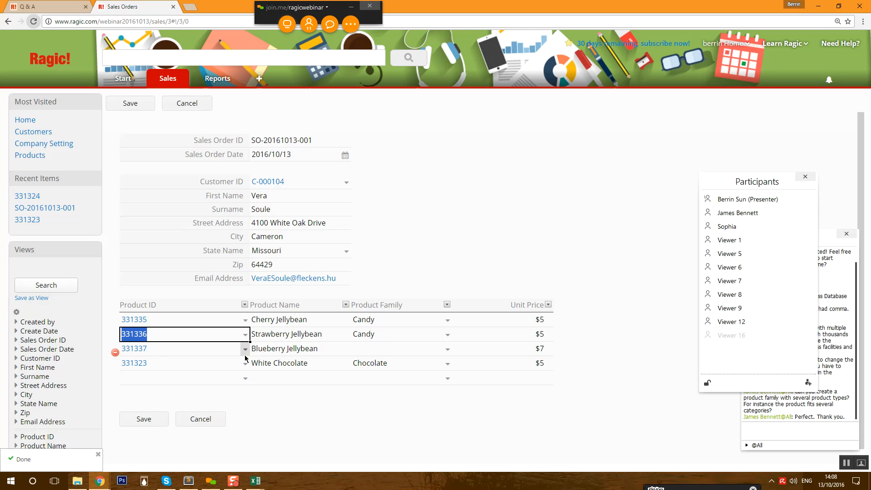
{"action": "left_click", "coordinate": [246, 355]}
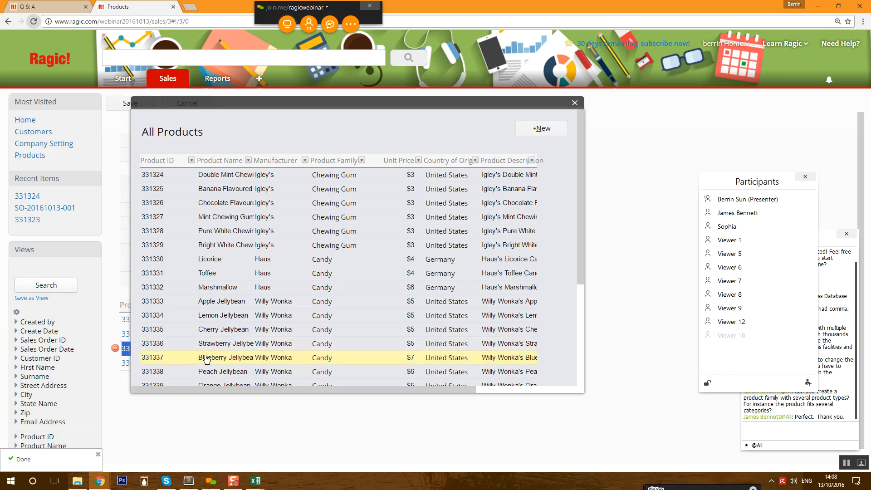
{"action": "left_click", "coordinate": [214, 358]}
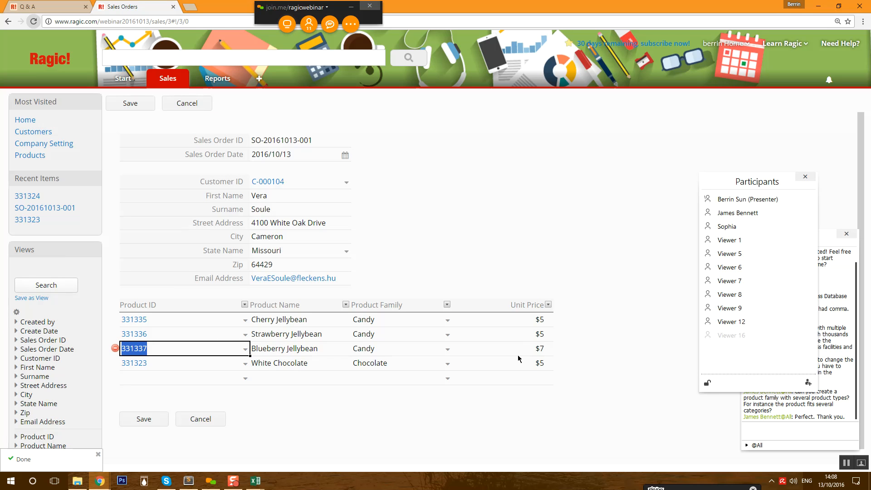
{"action": "left_click", "coordinate": [142, 418]}
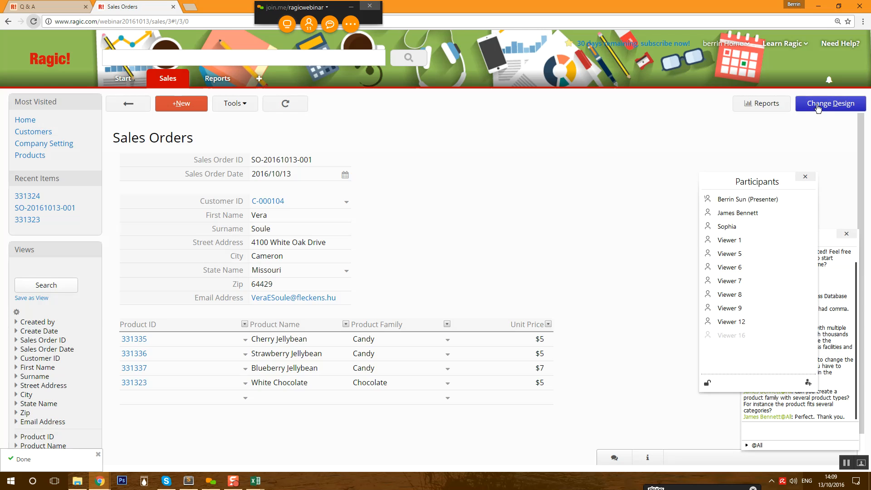
- In design mode, add Qty in E13 and Subtotal in F13 as new line-item columns
{"action": "left_click", "coordinate": [832, 104]}
{"action": "left_click_drag", "start_coordinate": [758, 180], "coordinate": [820, 164]}
{"action": "left_click", "coordinate": [503, 345]}
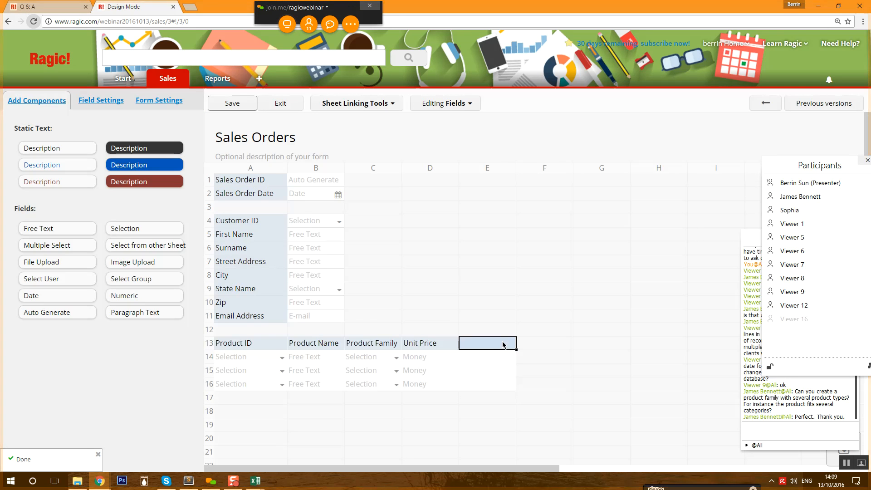
{"action": "type", "text": "Qty"}
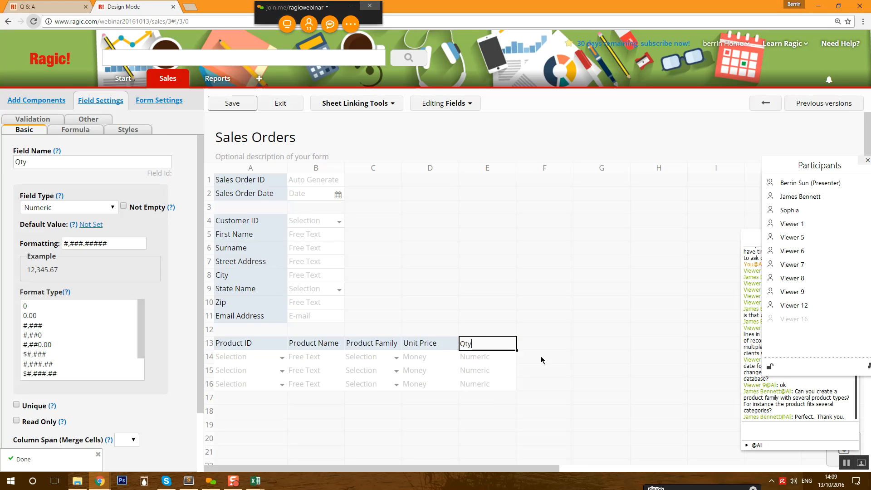
{"action": "left_click", "coordinate": [548, 345]}
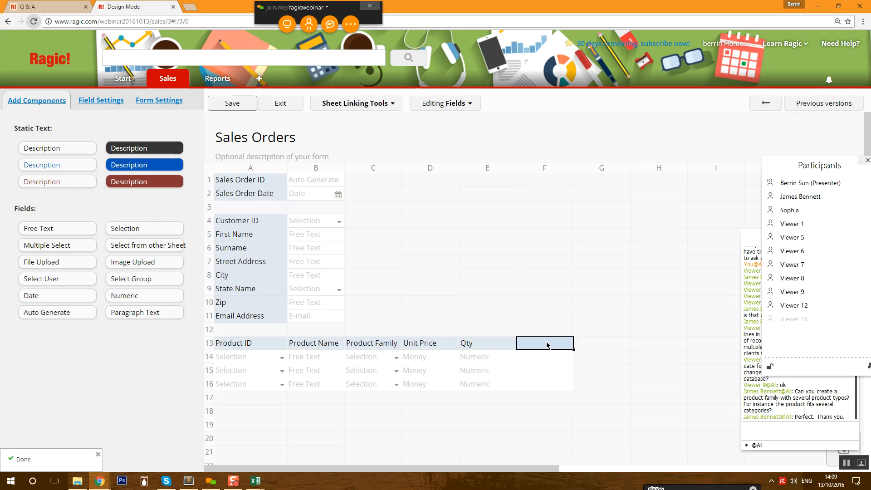
{"action": "type", "text": "Subtotal"}
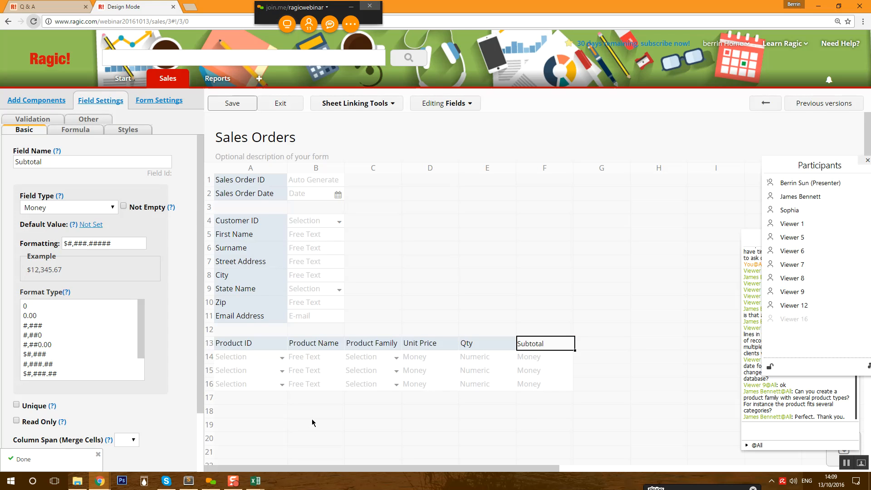
- Add a Total field in A18 and set its field type to Money
{"action": "left_click", "coordinate": [250, 413]}
{"action": "type", "text": "Total"}
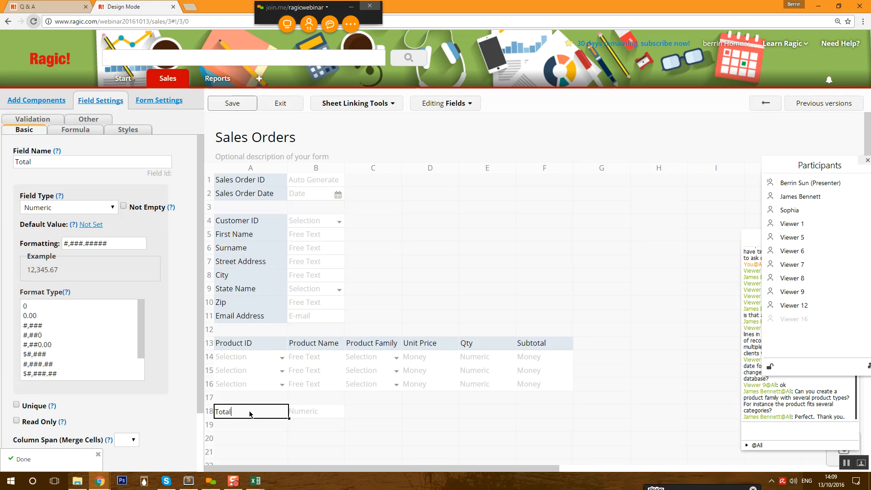
{"action": "left_click", "coordinate": [89, 209]}
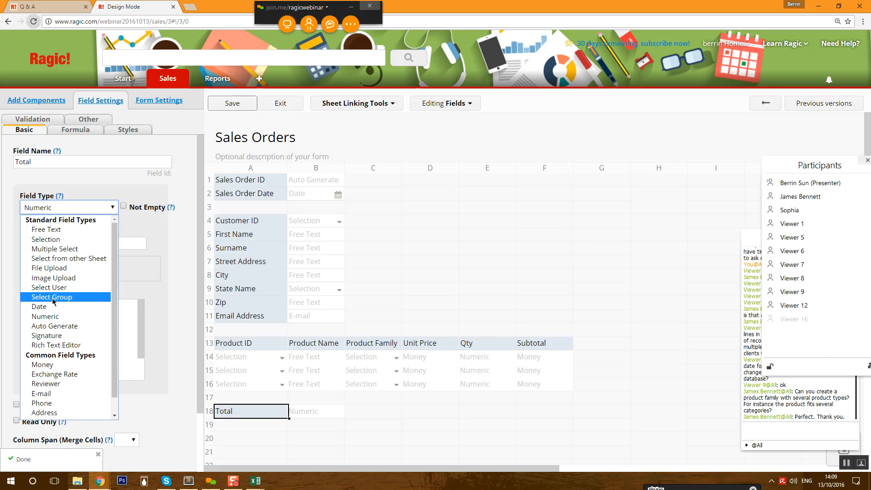
{"action": "left_click", "coordinate": [43, 364]}
- Select the Subtotal field and open its Formula settings
{"action": "left_click", "coordinate": [546, 349]}
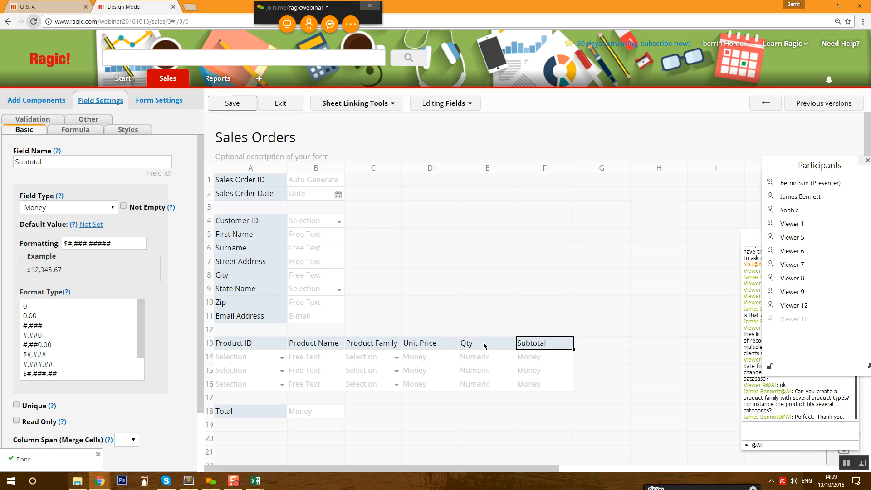
{"action": "left_click", "coordinate": [79, 131]}
{"action": "left_click", "coordinate": [117, 162]}
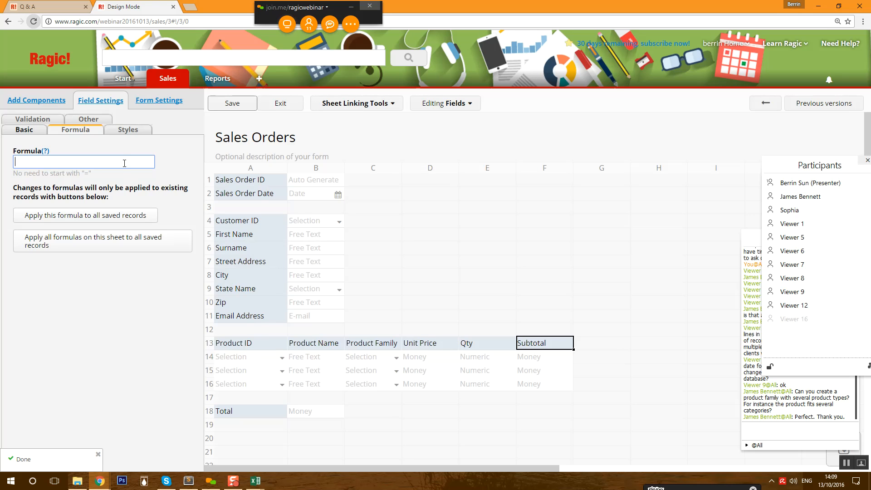
- Give Subtotal the formula D13*E13 and Total the formula F13, then save the design
{"action": "type", "text": "D13*E13"}
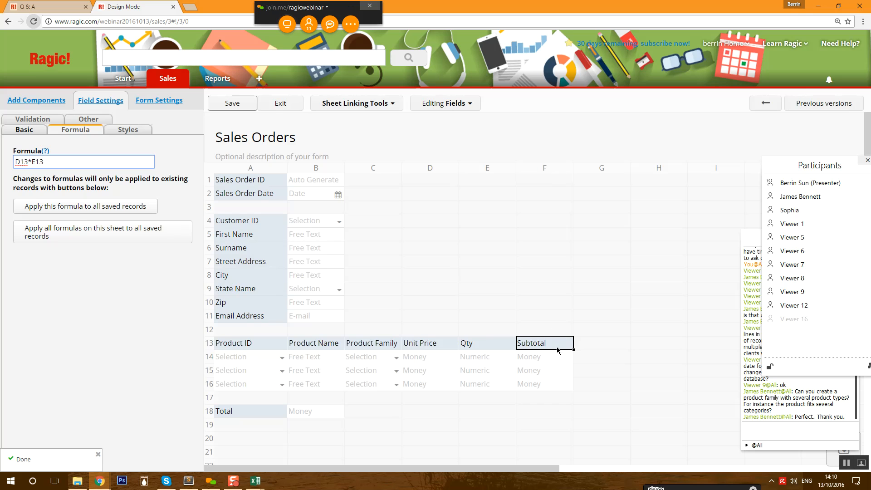
{"action": "left_click", "coordinate": [249, 413]}
{"action": "left_click", "coordinate": [61, 164]}
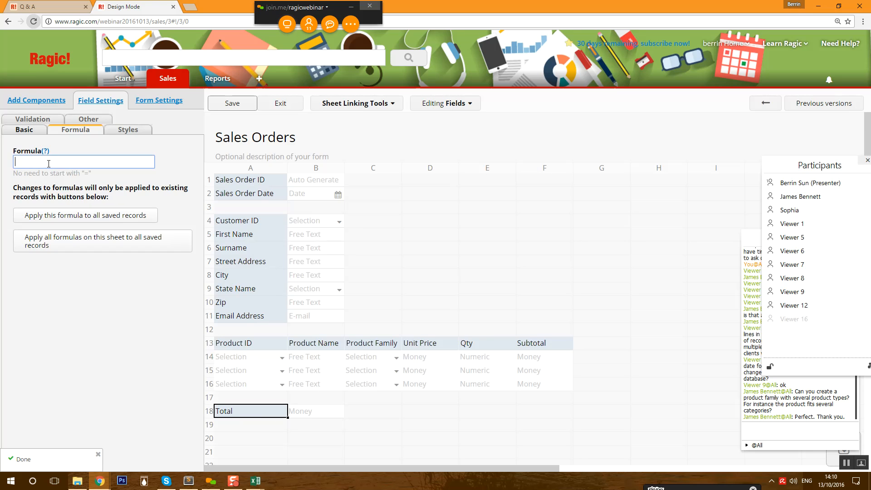
{"action": "type", "text": "F13"}
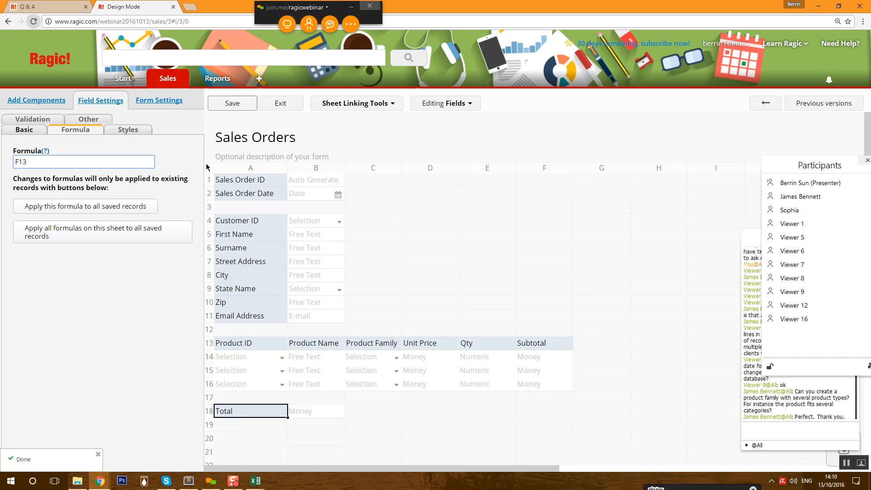
{"action": "left_click", "coordinate": [234, 107]}
{"action": "left_click", "coordinate": [284, 111]}
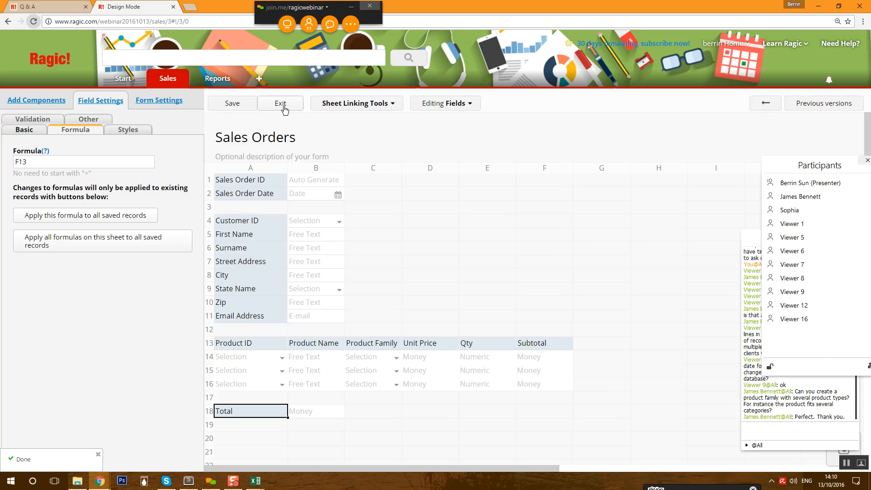
- Enter quantities 3, 5, 2 and 5 on the four lines for a $79 total, and save
{"action": "left_click", "coordinate": [526, 348]}
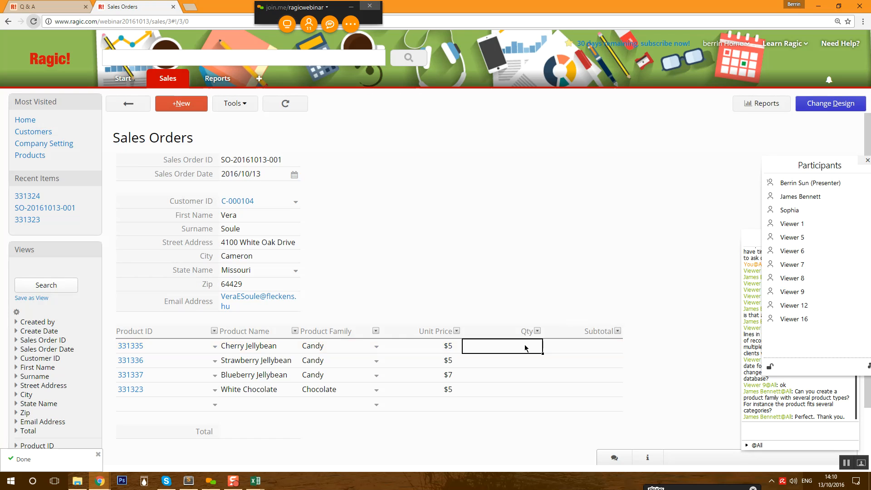
{"action": "left_click", "coordinate": [523, 345]}
{"action": "type", "text": "3"}
{"action": "key", "text": "Return"}
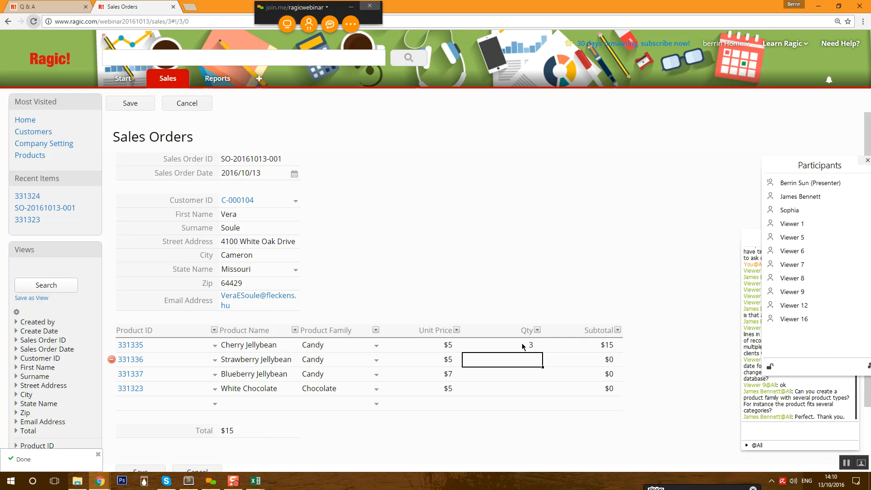
{"action": "type", "text": "5"}
{"action": "key", "text": "Return"}
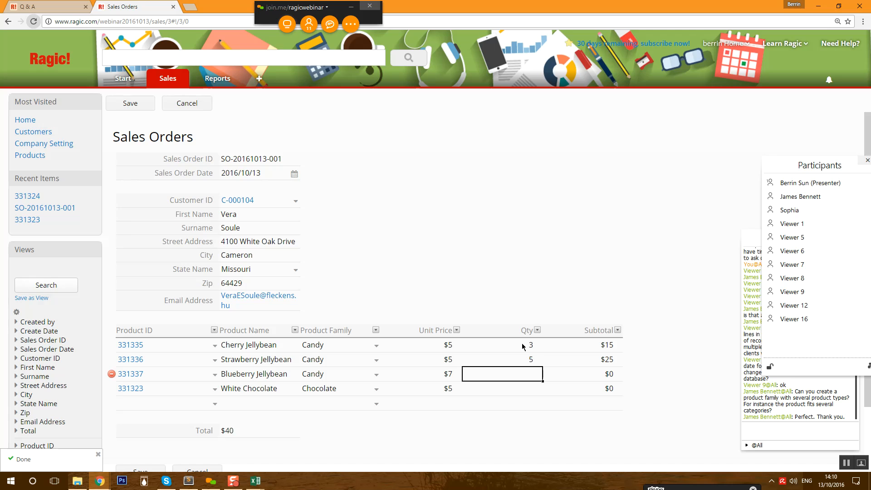
{"action": "type", "text": "2"}
{"action": "key", "text": "Return"}
{"action": "type", "text": "5"}
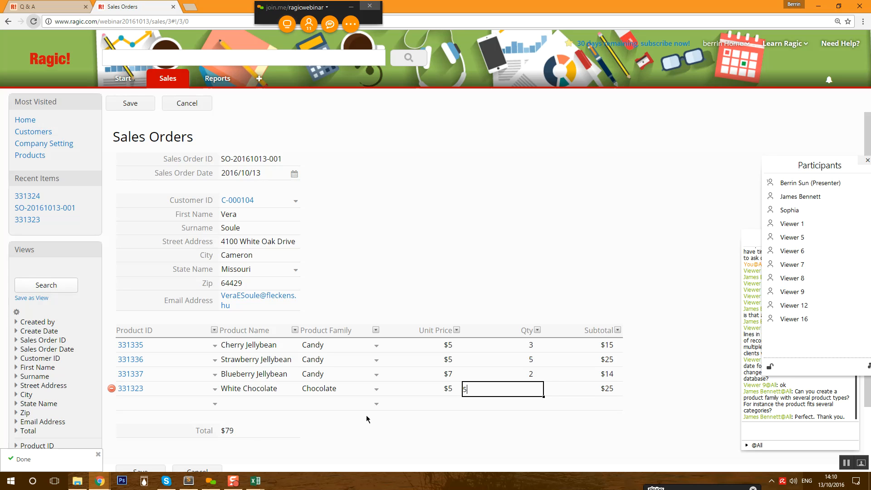
{"action": "left_click", "coordinate": [248, 435]}
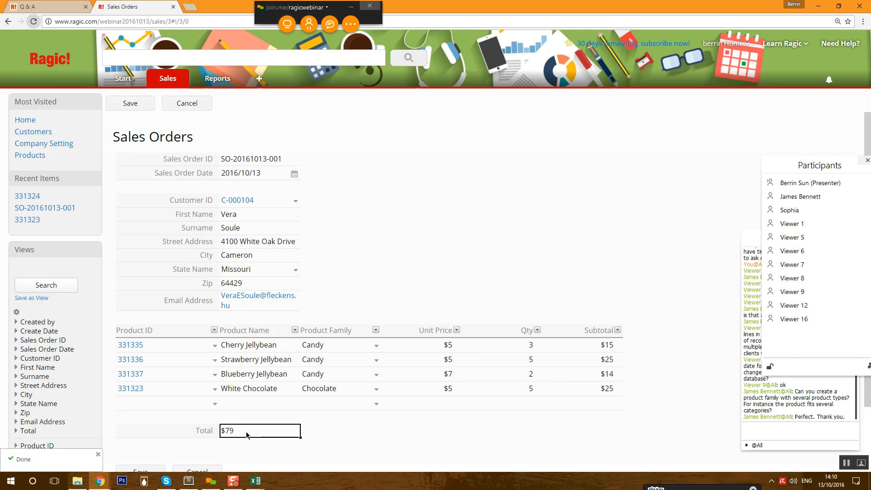
{"action": "scroll", "coordinate": [216, 436], "scroll_direction": "down", "scroll_amount": 1}
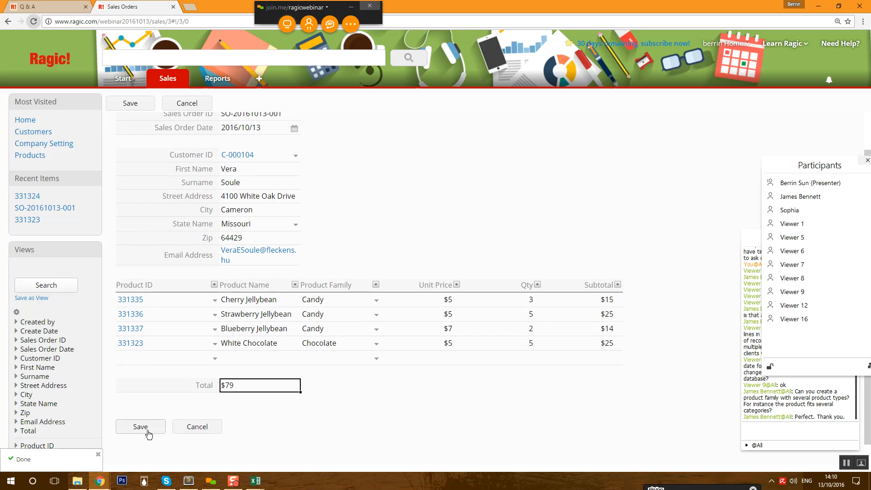
{"action": "left_click", "coordinate": [144, 430]}
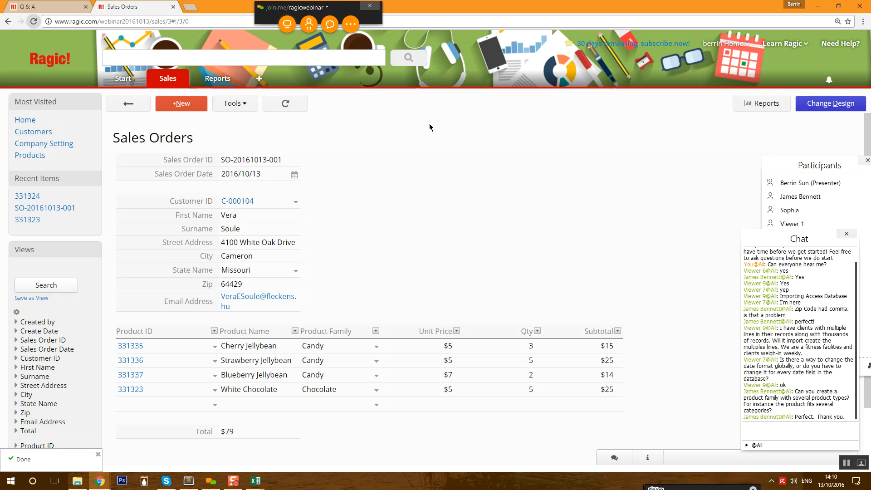
- Check a customer's details, then start a new sales order filled with a chosen customer
{"action": "left_click", "coordinate": [244, 202]}
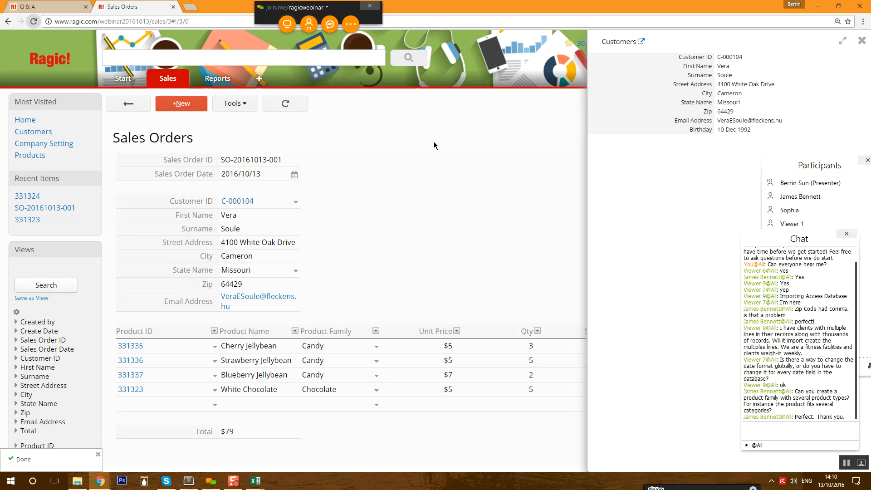
{"action": "left_click", "coordinate": [862, 40]}
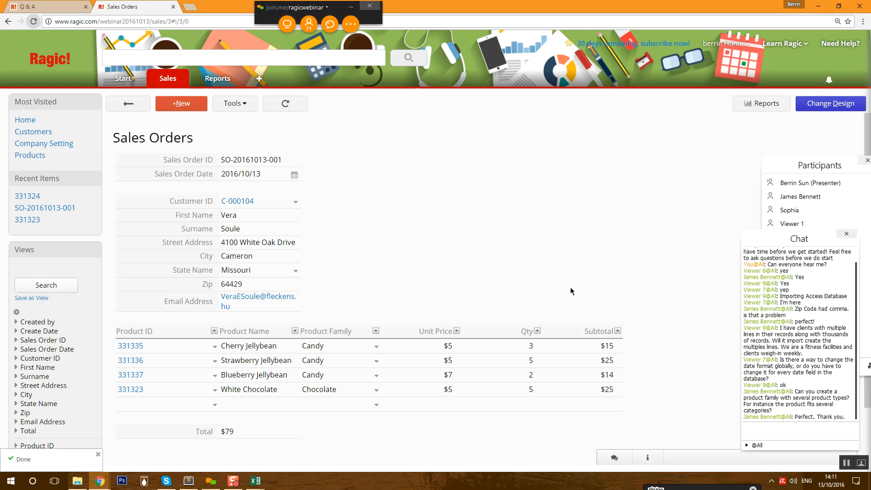
{"action": "left_click", "coordinate": [181, 104]}
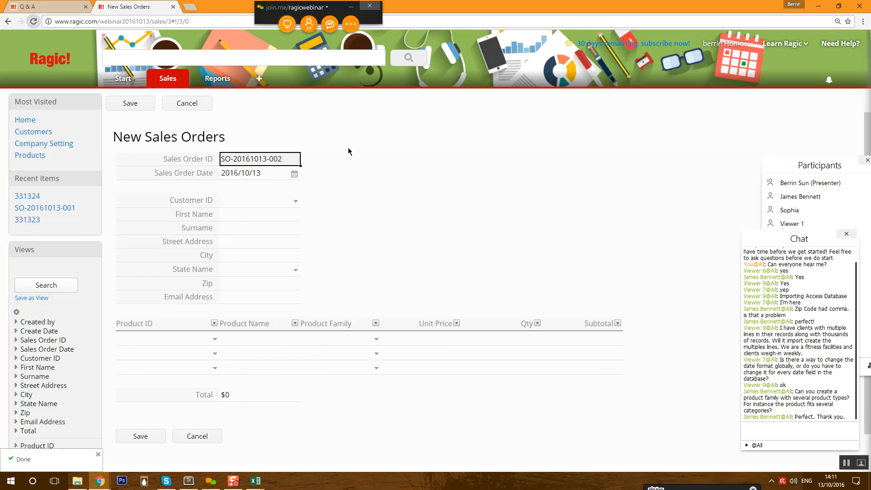
{"action": "left_click", "coordinate": [296, 202]}
{"action": "left_click", "coordinate": [233, 234]}
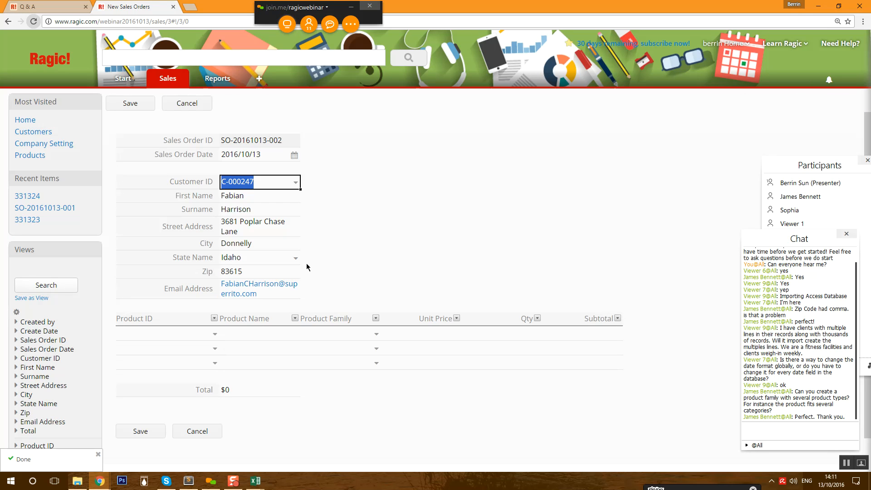
- Add 2 Apple Jellybean and 3 Blueberry Jellybean lines and save the $31 order
{"action": "left_click", "coordinate": [212, 335]}
{"action": "left_click", "coordinate": [202, 302]}
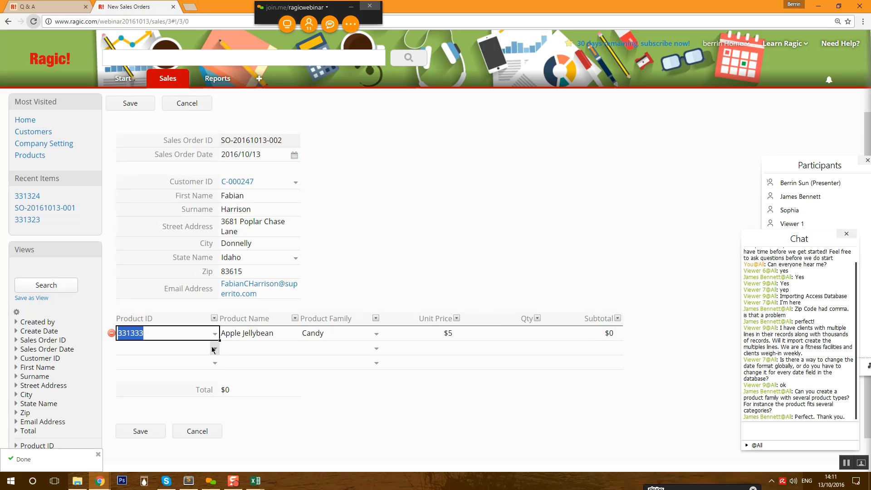
{"action": "left_click", "coordinate": [215, 348]}
{"action": "left_click", "coordinate": [183, 363]}
{"action": "left_click", "coordinate": [505, 336]}
{"action": "type", "text": "2"}
{"action": "key", "text": "Return"}
{"action": "type", "text": "3"}
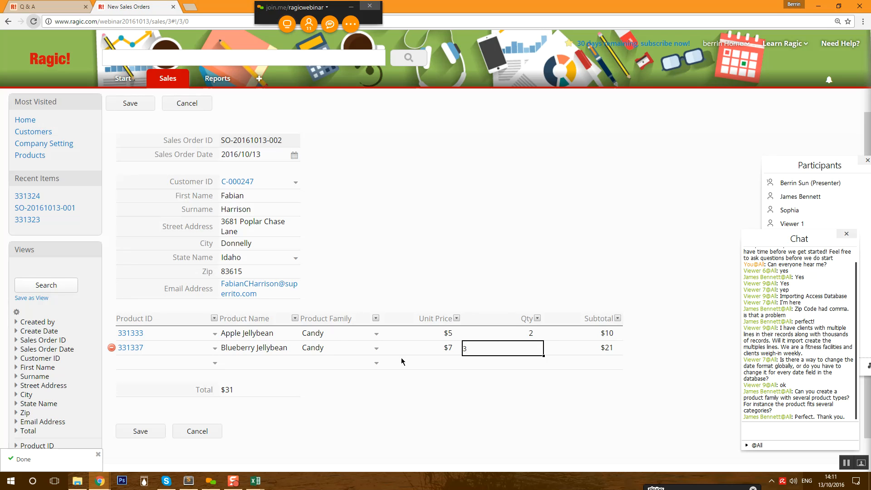
{"action": "left_click", "coordinate": [146, 431]}
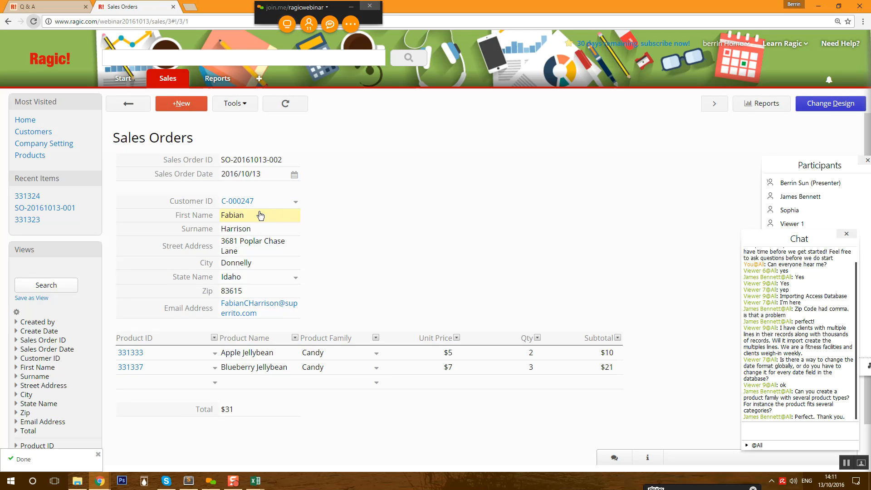
- Drop Street Address and Email Address from the listing page's field picker and save the design
{"action": "left_click", "coordinate": [125, 107]}
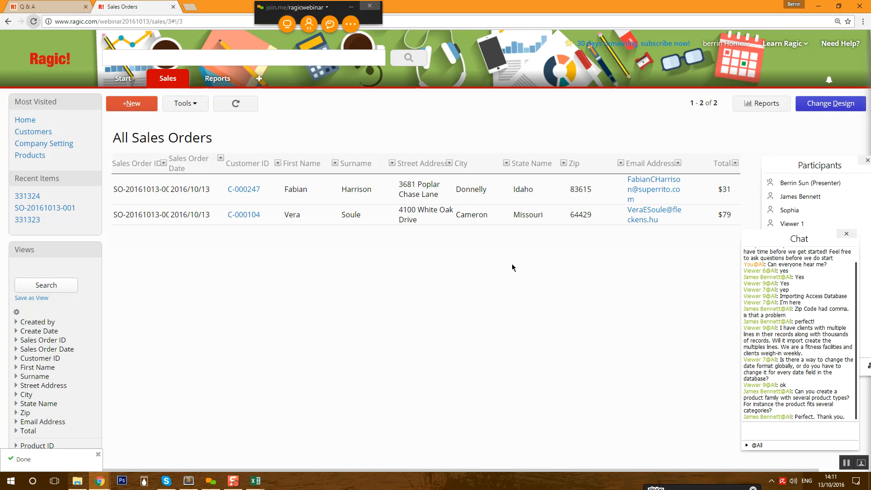
{"action": "left_click", "coordinate": [819, 105]}
{"action": "left_click_drag", "start_coordinate": [491, 247], "coordinate": [476, 272]}
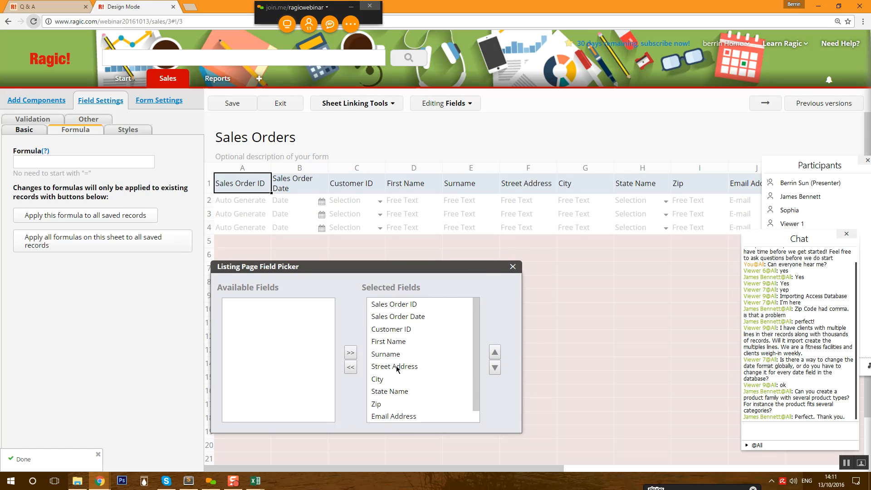
{"action": "left_click", "coordinate": [396, 367]}
{"action": "left_click", "coordinate": [351, 367]}
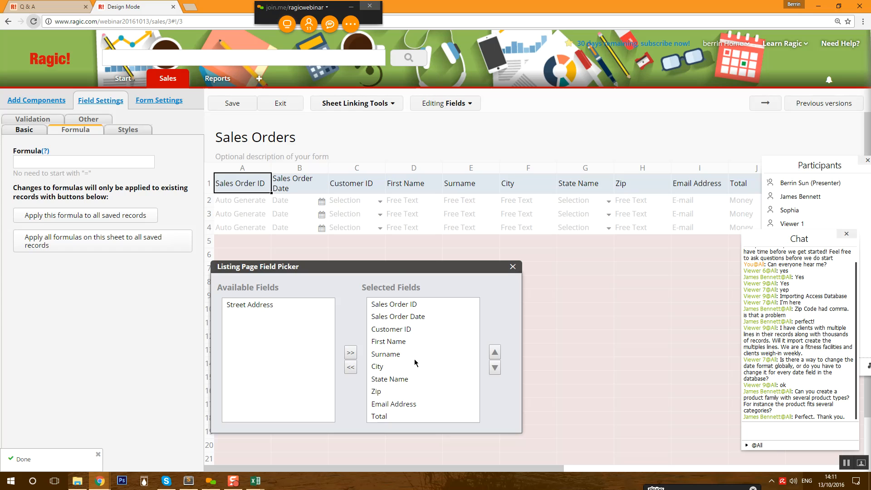
{"action": "left_click", "coordinate": [408, 403]}
{"action": "left_click", "coordinate": [351, 366]}
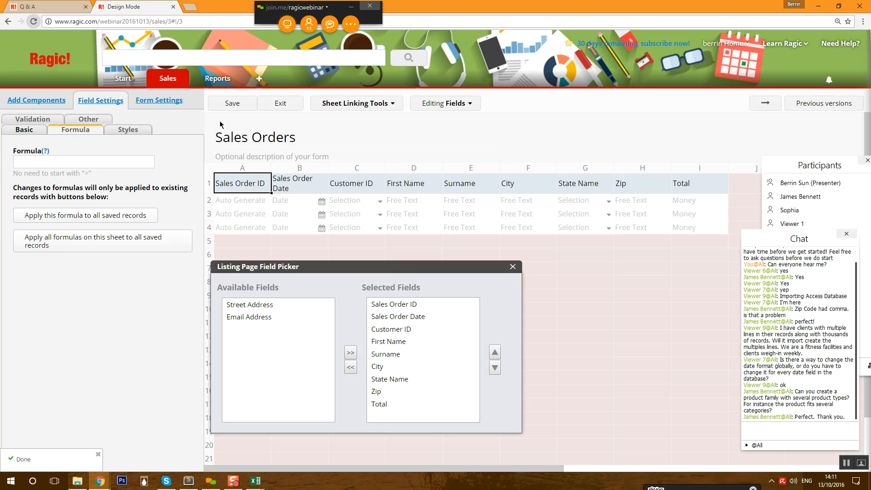
{"action": "left_click", "coordinate": [237, 105]}
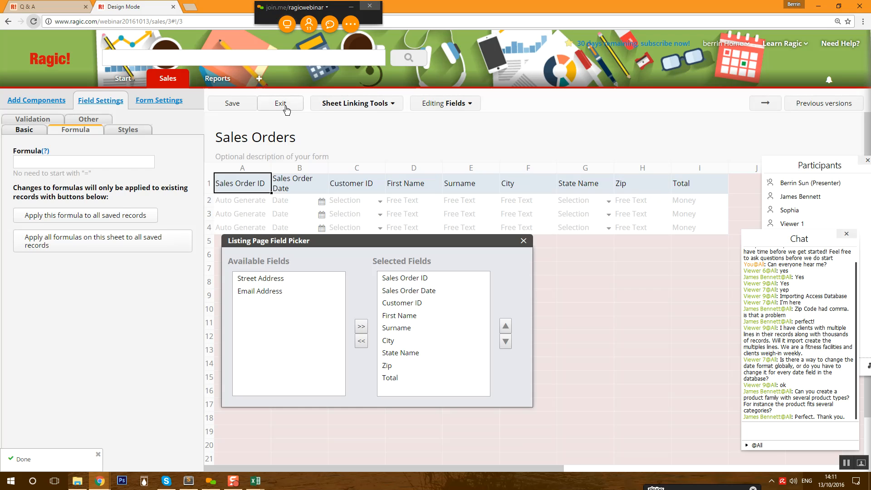
{"action": "left_click", "coordinate": [285, 107]}
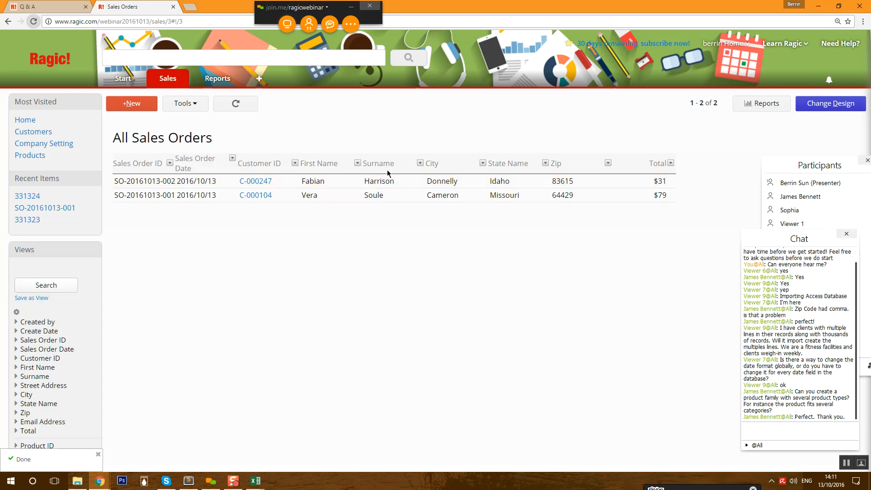
- Revisit the second sales order, then list the report types for All Sales Orders
{"action": "left_click", "coordinate": [370, 196]}
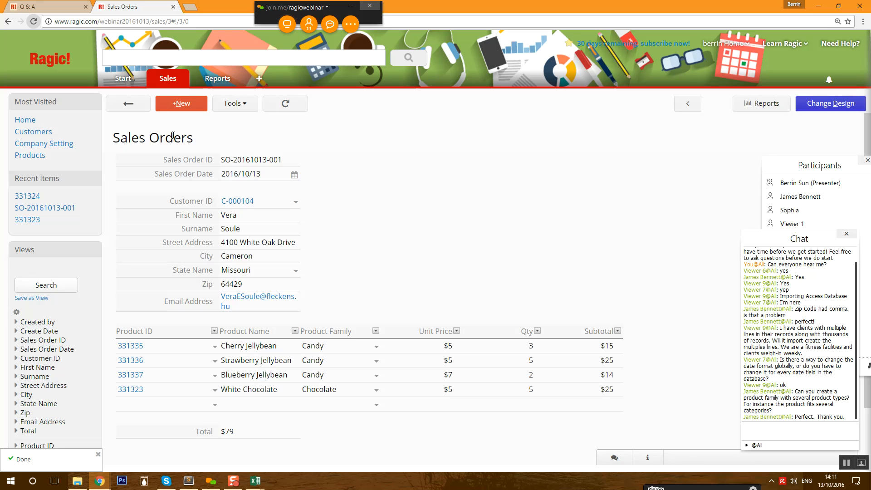
{"action": "left_click", "coordinate": [129, 104]}
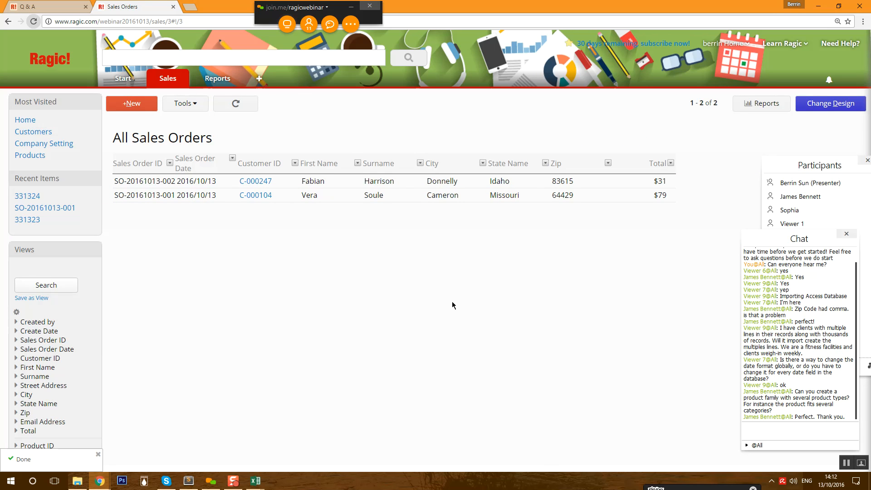
{"action": "left_click", "coordinate": [430, 200]}
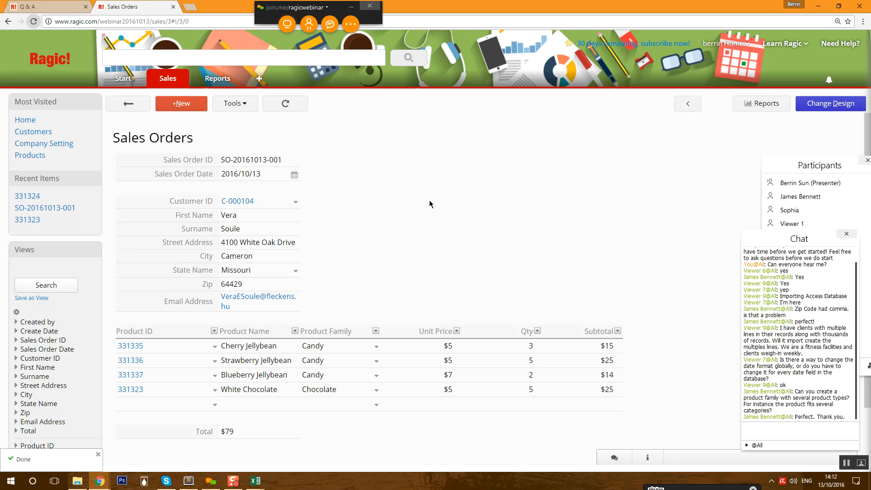
{"action": "left_click", "coordinate": [129, 104]}
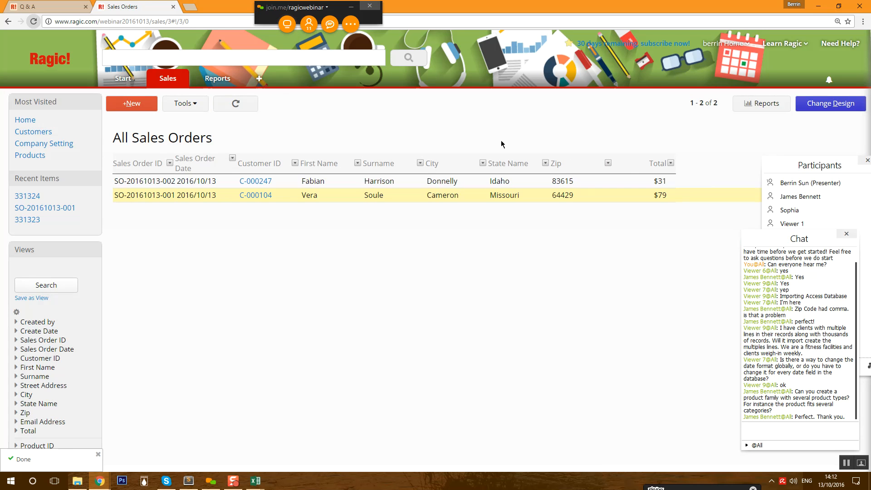
{"action": "left_click", "coordinate": [749, 104]}
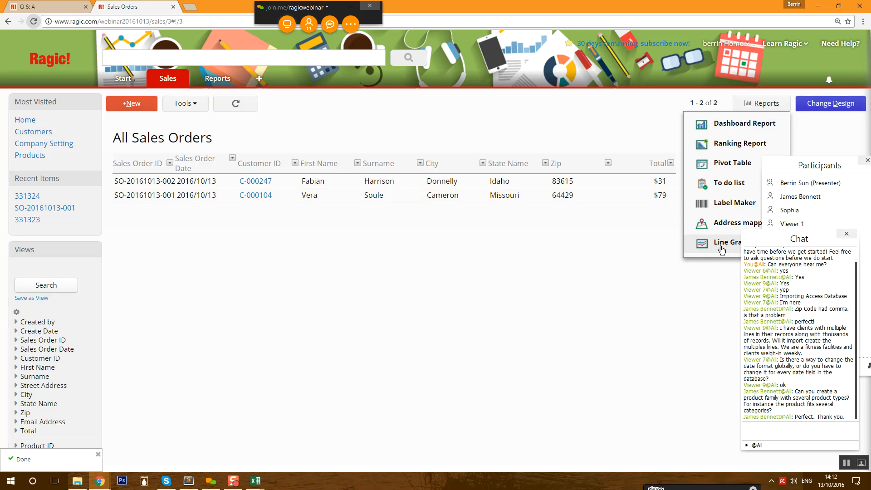
- Create a Sales Orders dashboard and remove the Unit Price, Total and Qty average and Qty total cards
{"action": "left_click", "coordinate": [743, 129]}
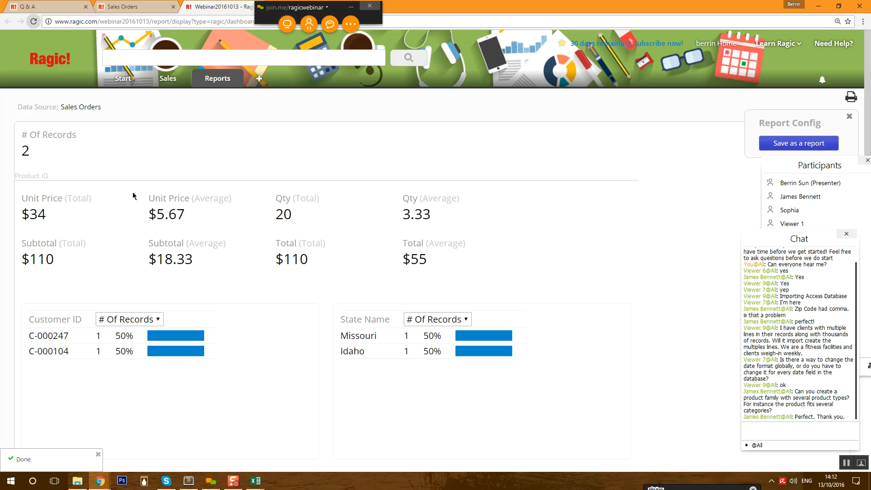
{"action": "left_click", "coordinate": [255, 201]}
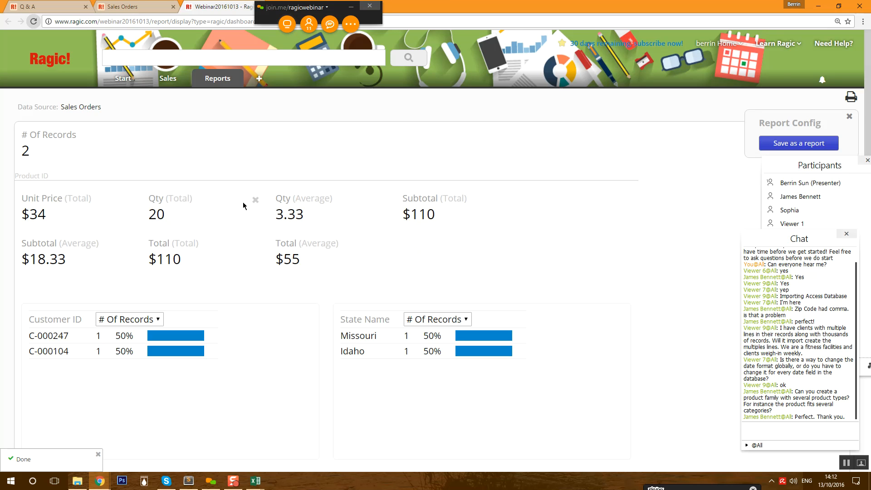
{"action": "left_click", "coordinate": [383, 245]}
{"action": "left_click", "coordinate": [383, 200]}
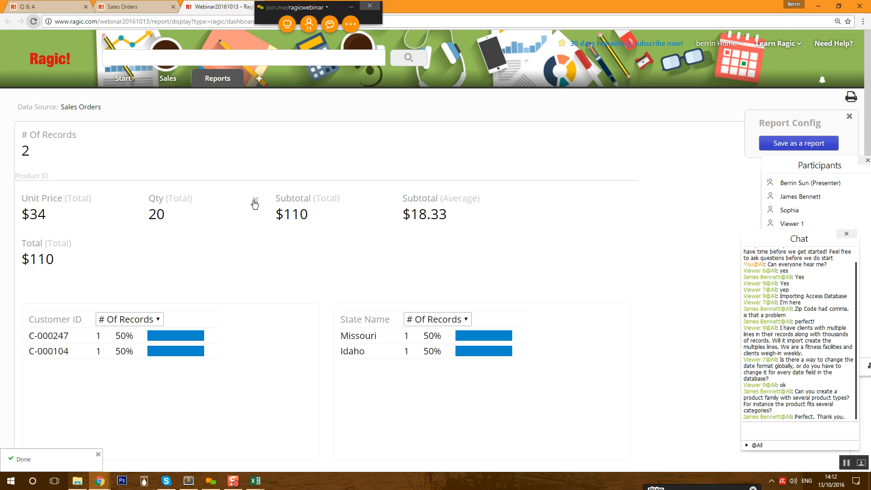
{"action": "left_click", "coordinate": [255, 200]}
- Scroll through the dashboard breakdowns and open the State Name chart's measure selector
{"action": "scroll", "coordinate": [252, 323], "scroll_direction": "down", "scroll_amount": 2}
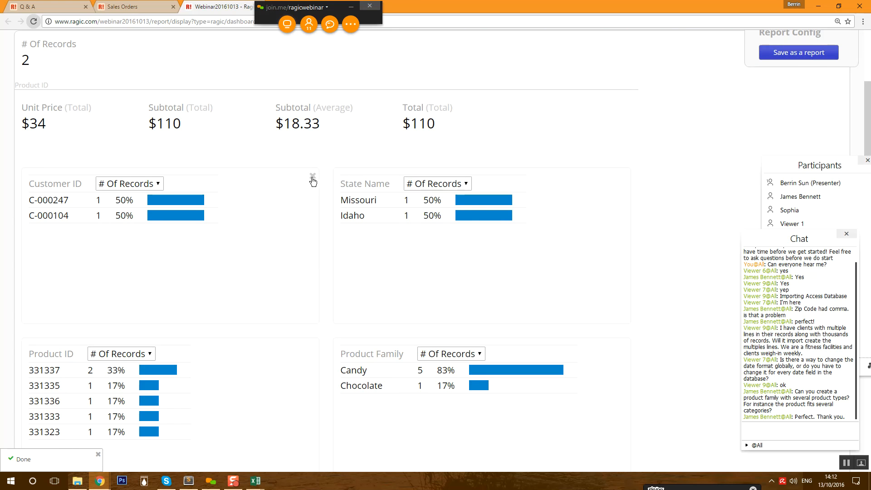
{"action": "scroll", "coordinate": [341, 370], "scroll_direction": "down", "scroll_amount": 1}
{"action": "scroll", "coordinate": [342, 371], "scroll_direction": "down", "scroll_amount": 2}
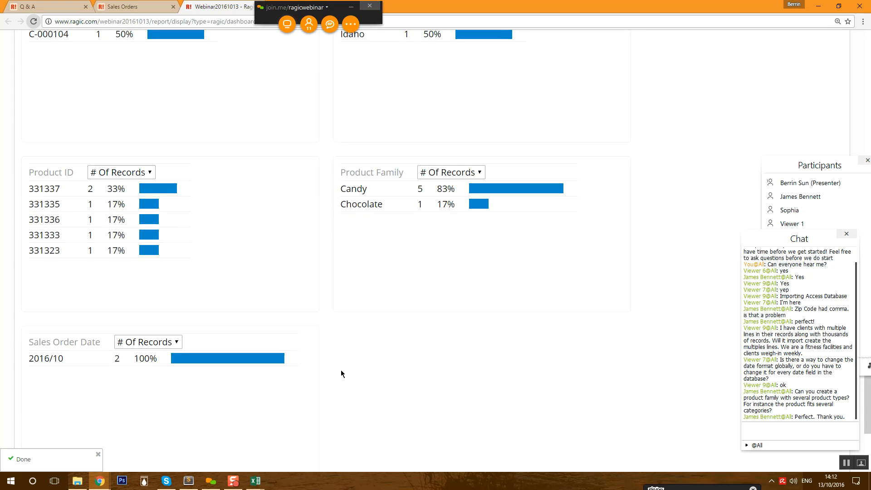
{"action": "scroll", "coordinate": [367, 333], "scroll_direction": "up", "scroll_amount": 5}
{"action": "left_click", "coordinate": [421, 278]}
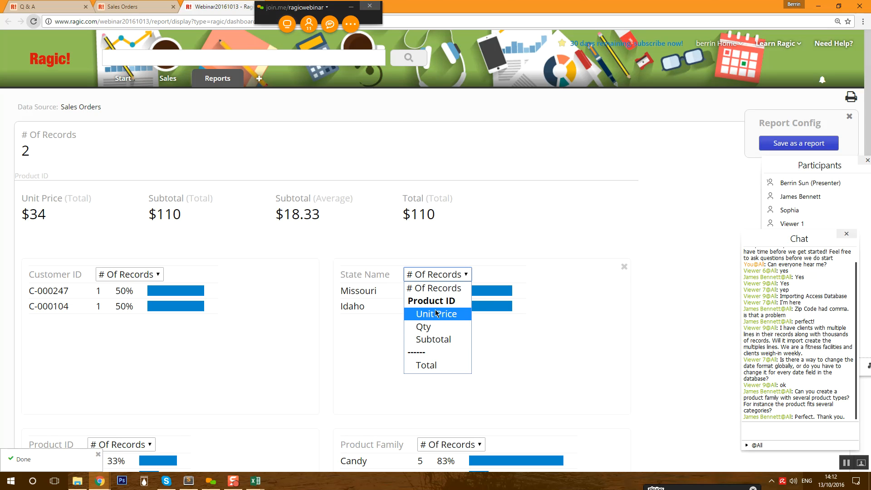
- Make the dashboard charts measure the average order Total
{"action": "left_click", "coordinate": [418, 365]}
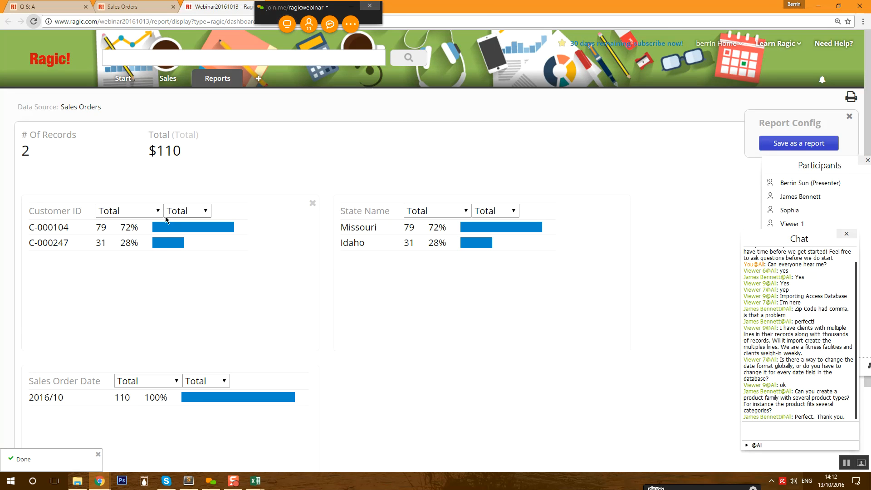
{"action": "left_click", "coordinate": [512, 212]}
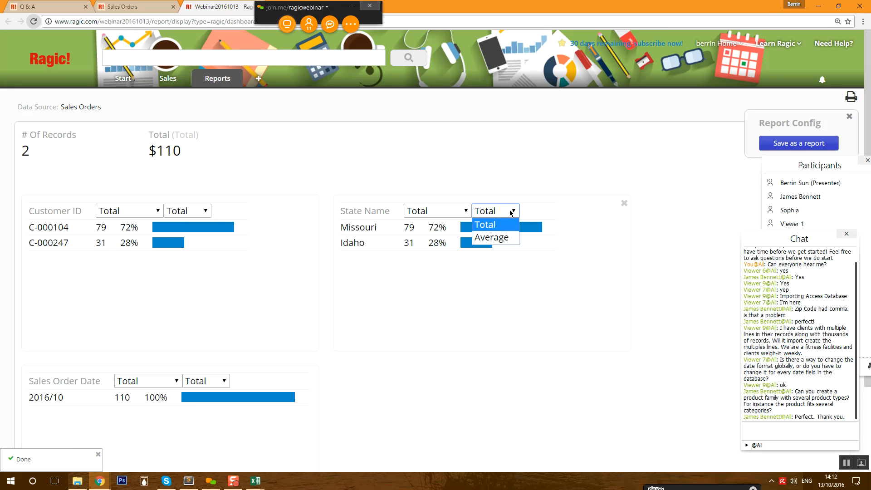
{"action": "left_click", "coordinate": [494, 236]}
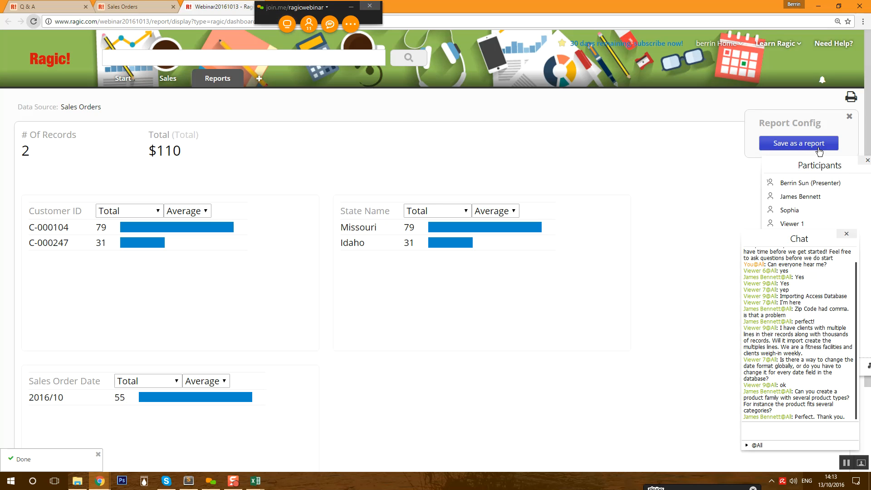
- Return to Sales > Sales Orders and create a Ranking Report
{"action": "mouse_move", "coordinate": [218, 79]}
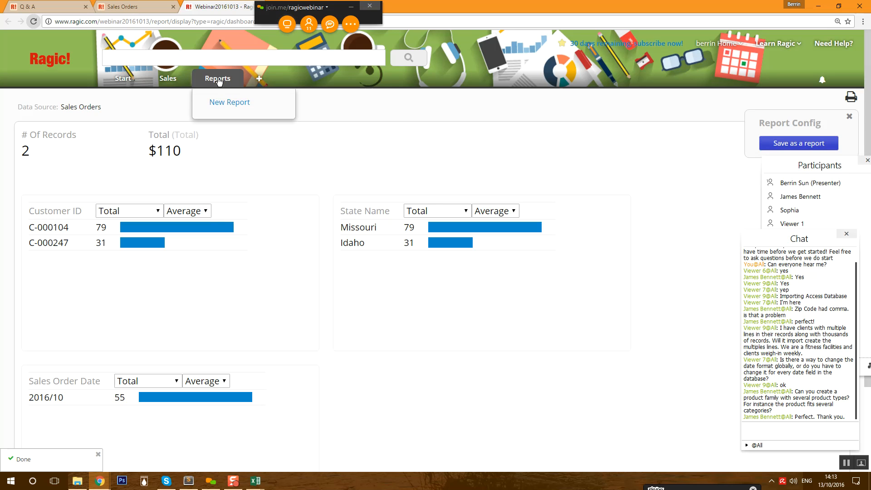
{"action": "mouse_move", "coordinate": [174, 84]}
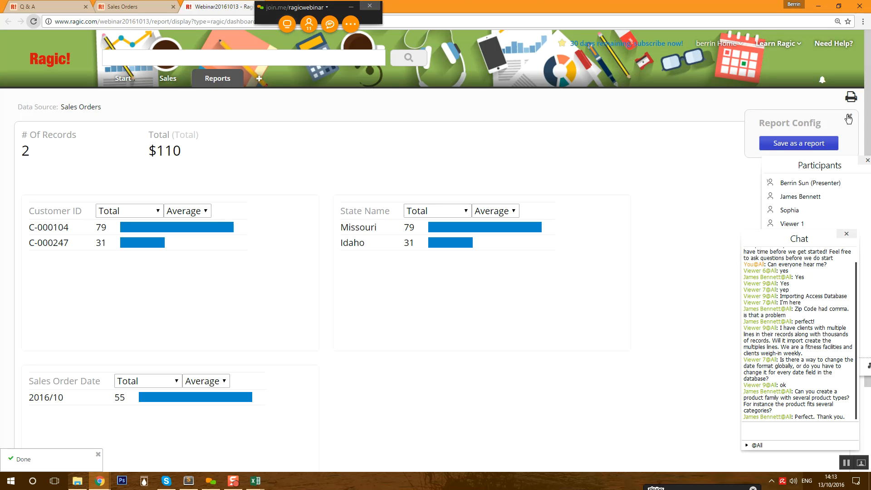
{"action": "left_click", "coordinate": [175, 136]}
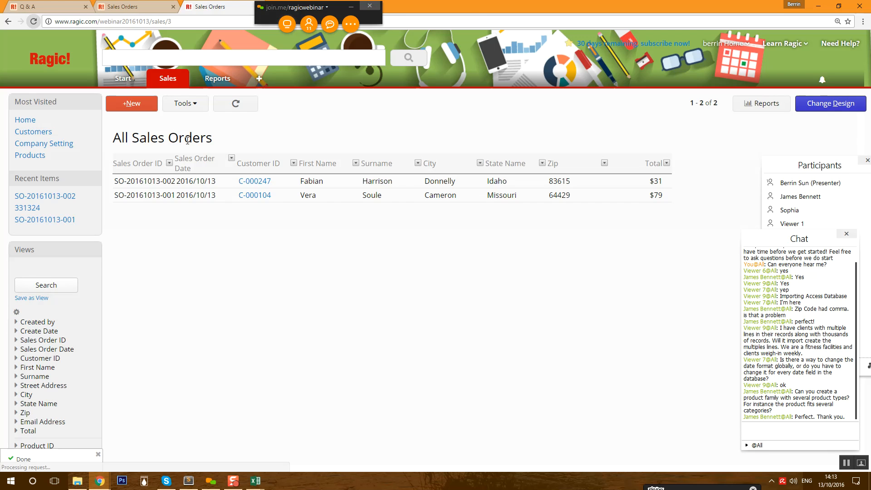
{"action": "left_click", "coordinate": [767, 108]}
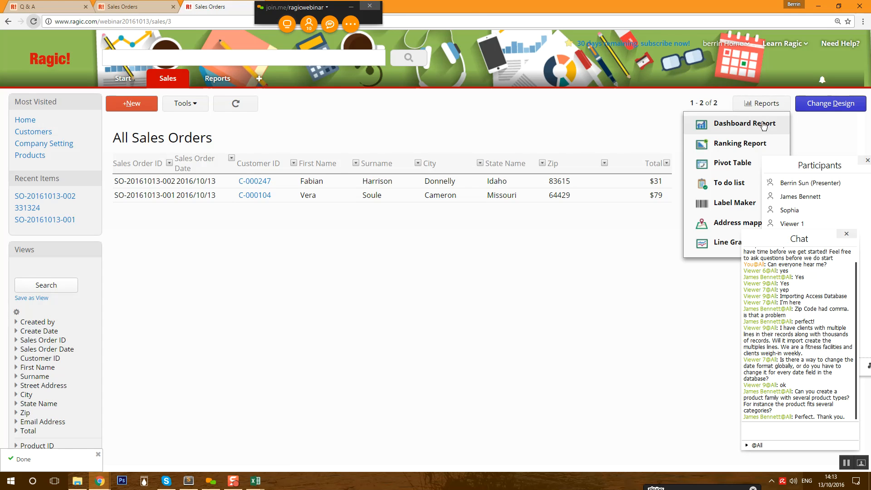
{"action": "left_click", "coordinate": [744, 146]}
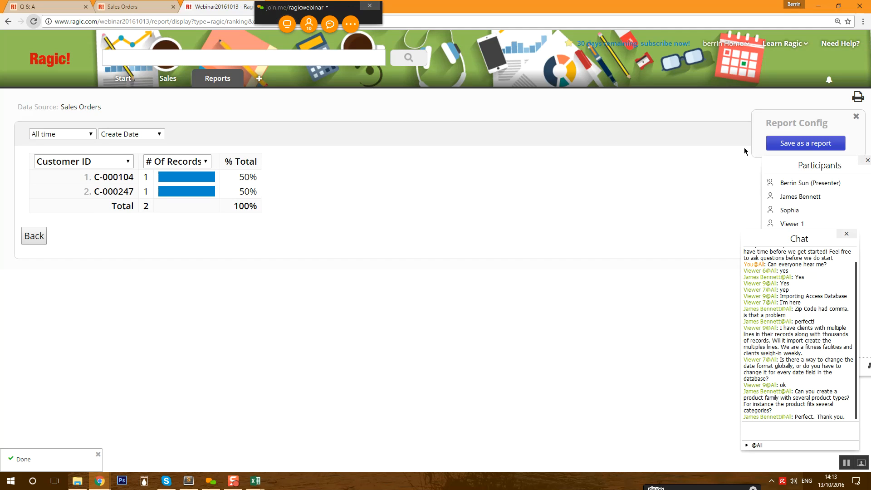
- Rank the sales orders by City, counting records
{"action": "left_click", "coordinate": [87, 160]}
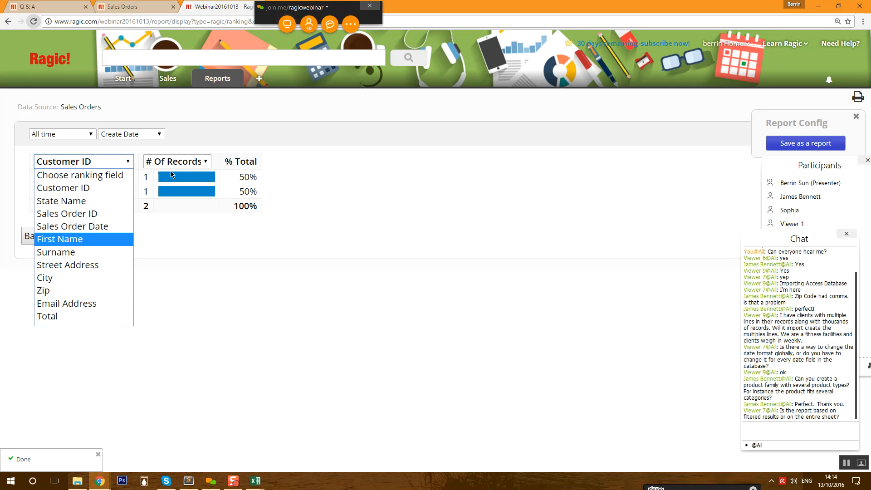
{"action": "left_click", "coordinate": [73, 278]}
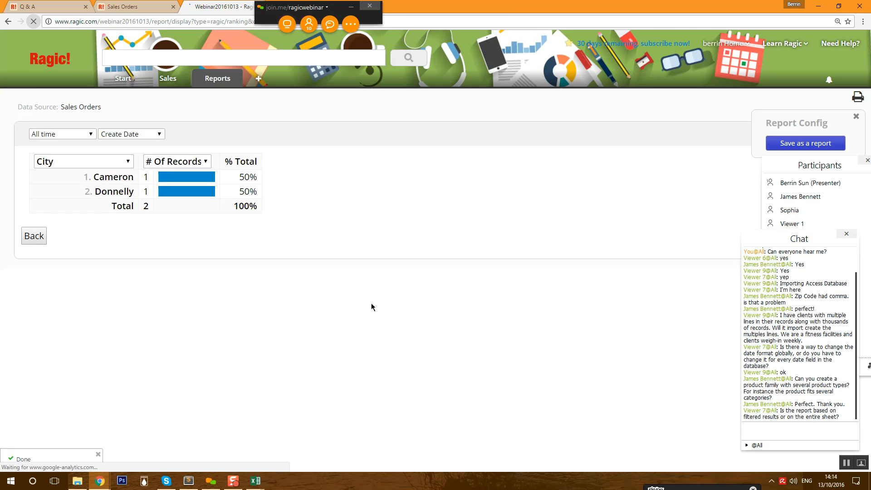
{"action": "left_click", "coordinate": [207, 164]}
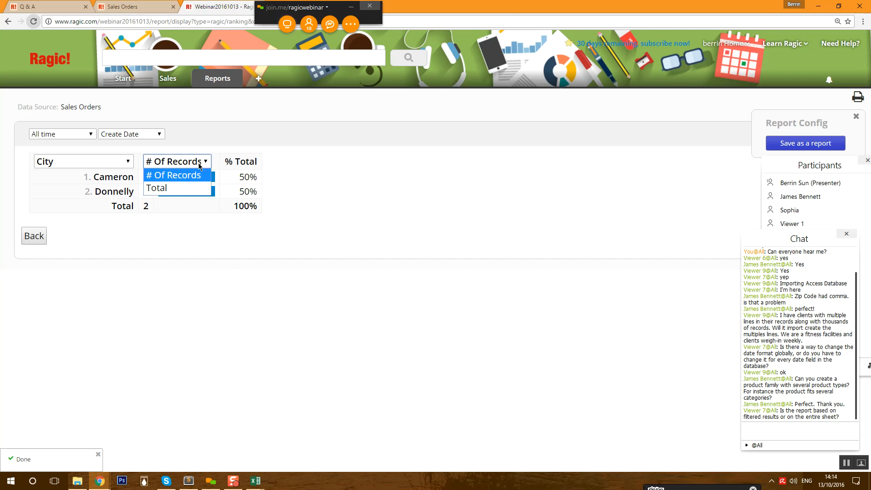
{"action": "left_click", "coordinate": [193, 163]}
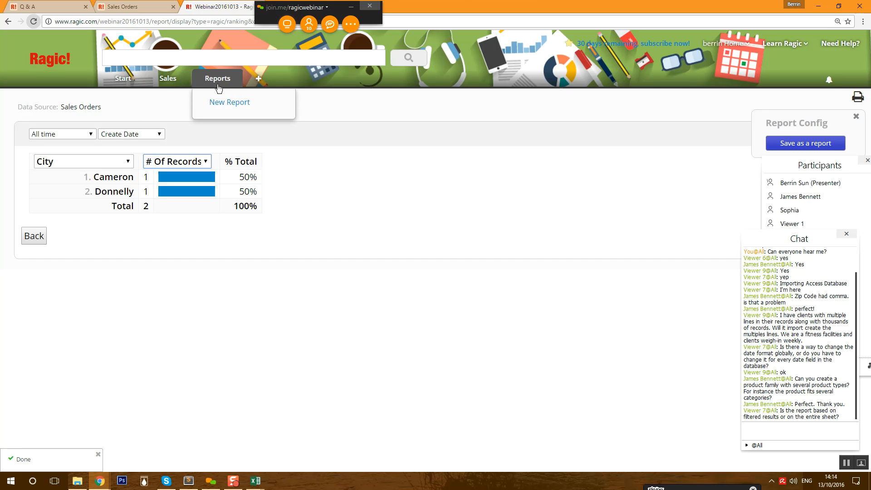
- Return to the All Sales Orders list and show the report types
{"action": "mouse_move", "coordinate": [161, 79]}
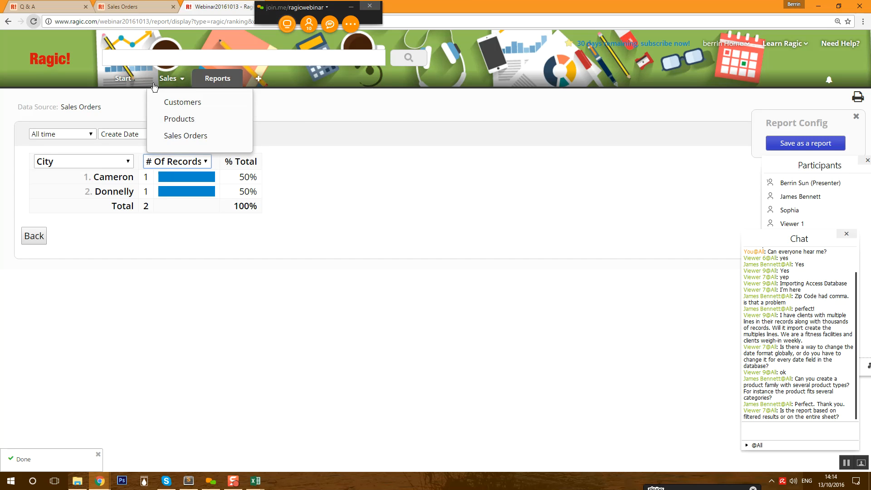
{"action": "left_click", "coordinate": [182, 141]}
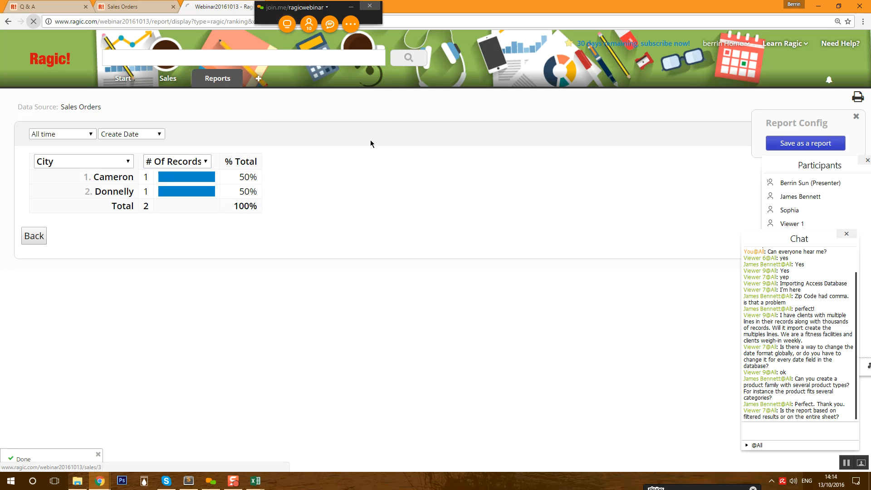
{"action": "left_click", "coordinate": [766, 104]}
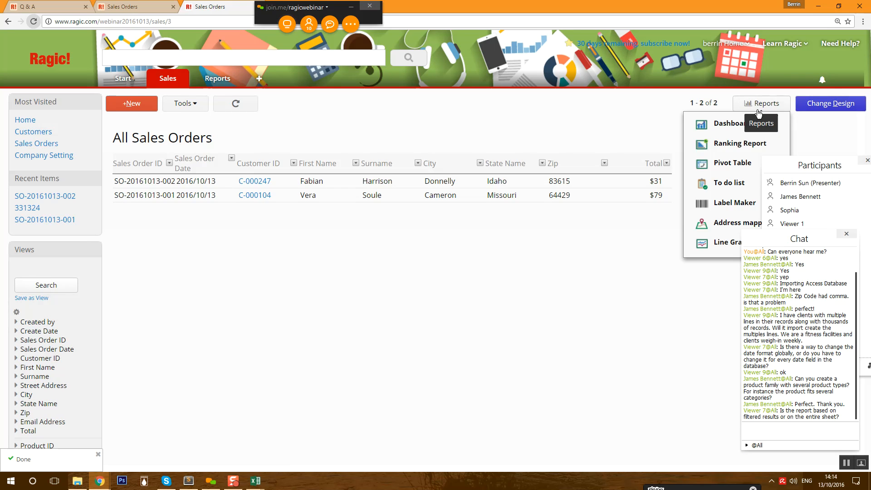
- Start a Sales Orders label report printing Street Address on each label
{"action": "left_click", "coordinate": [717, 205]}
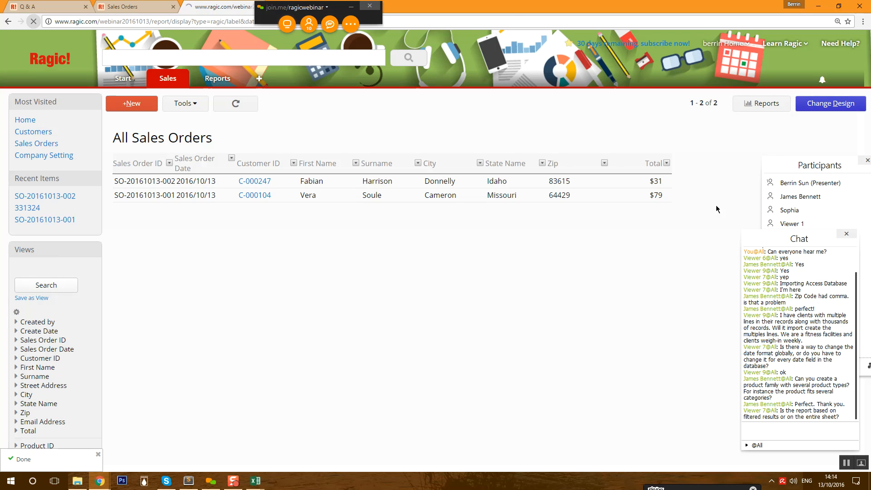
{"action": "left_click", "coordinate": [127, 136]}
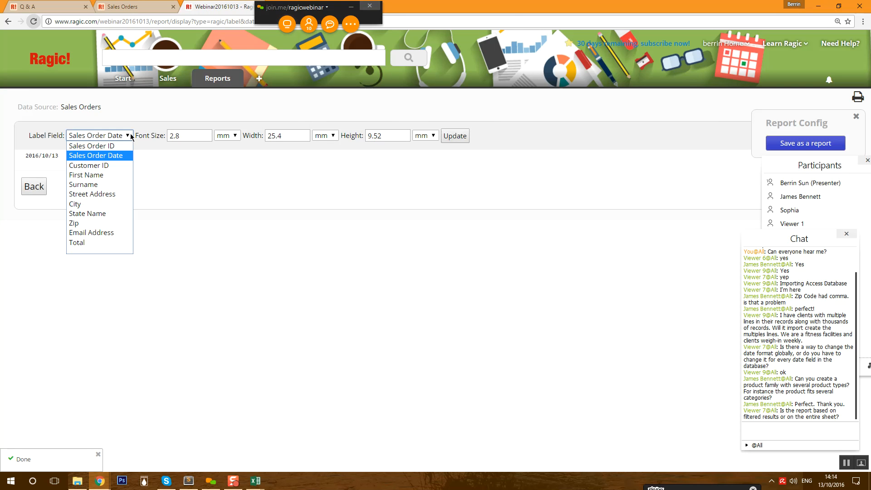
{"action": "left_click", "coordinate": [95, 193]}
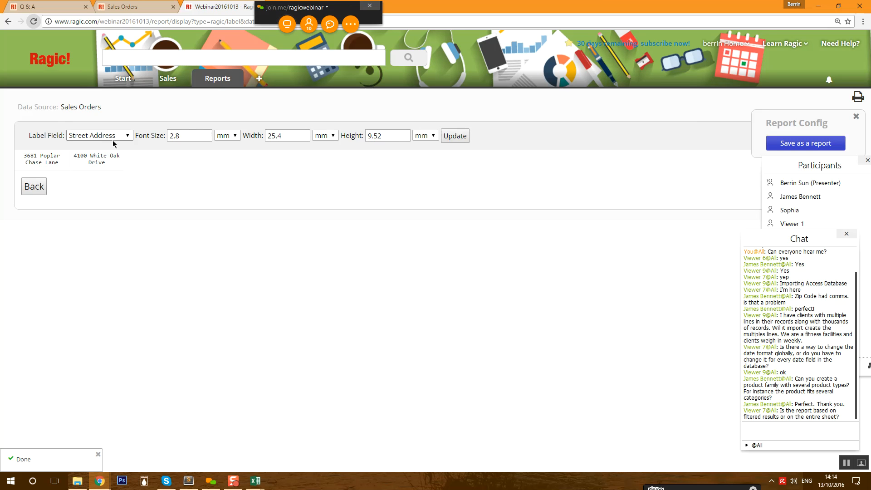
- Create a Label Maker report for Customers with Street Address as the label field
{"action": "mouse_move", "coordinate": [175, 77]}
{"action": "left_click", "coordinate": [174, 103]}
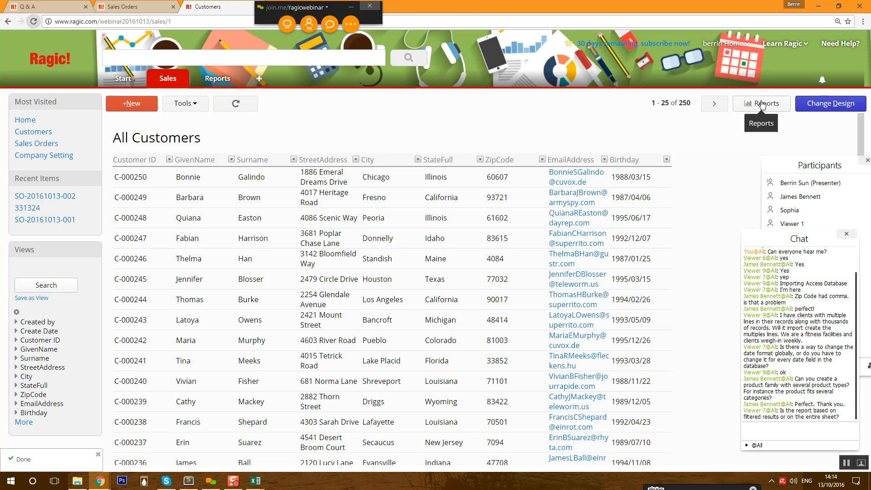
{"action": "left_click", "coordinate": [763, 104]}
{"action": "left_click", "coordinate": [735, 203]}
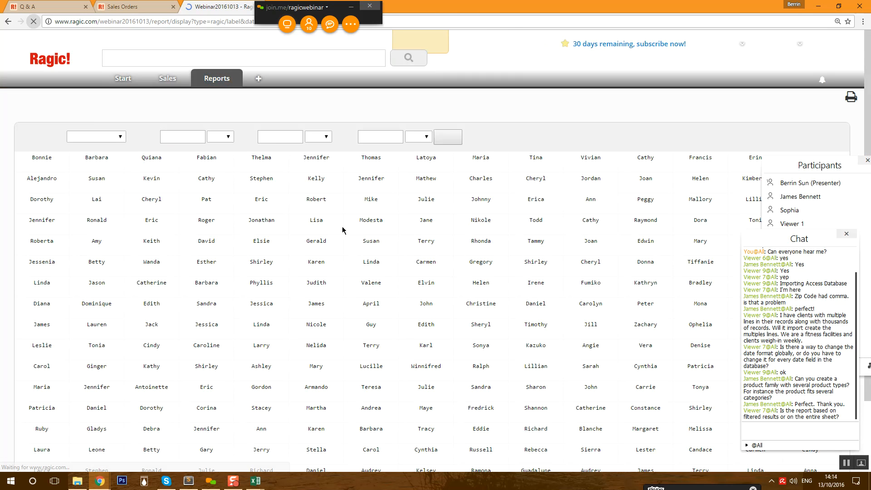
{"action": "left_click", "coordinate": [100, 137]}
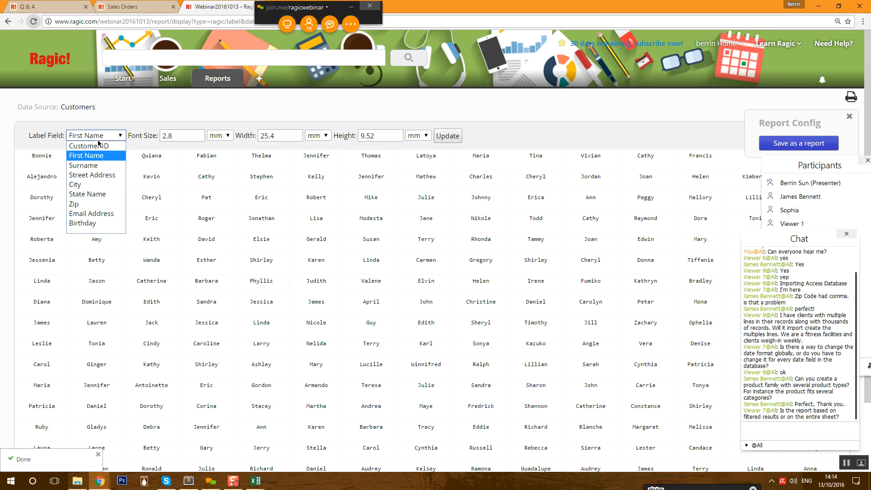
{"action": "left_click", "coordinate": [92, 174]}
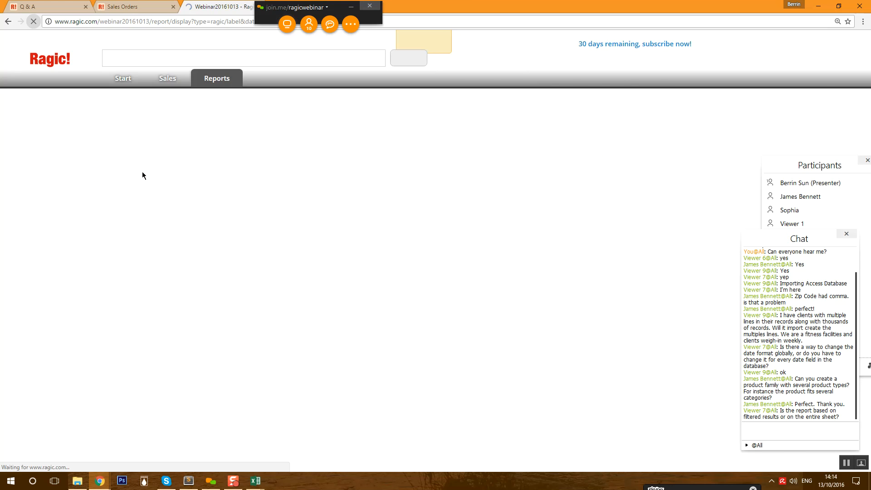
- Select the 25.4 mm label width and 9.52 mm height values and reload the label report
{"action": "right_click", "coordinate": [106, 253]}
{"action": "left_click", "coordinate": [227, 223]}
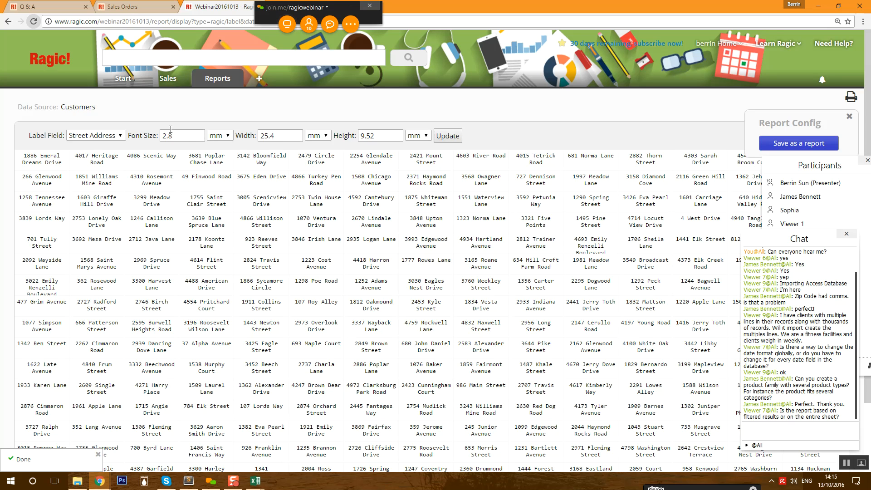
{"action": "left_click_drag", "start_coordinate": [278, 136], "coordinate": [260, 136]}
{"action": "left_click_drag", "start_coordinate": [375, 137], "coordinate": [334, 139]}
{"action": "key", "text": "Return"}
- Keep the font size unit as mm and review the street-address labels
{"action": "left_click", "coordinate": [227, 138]}
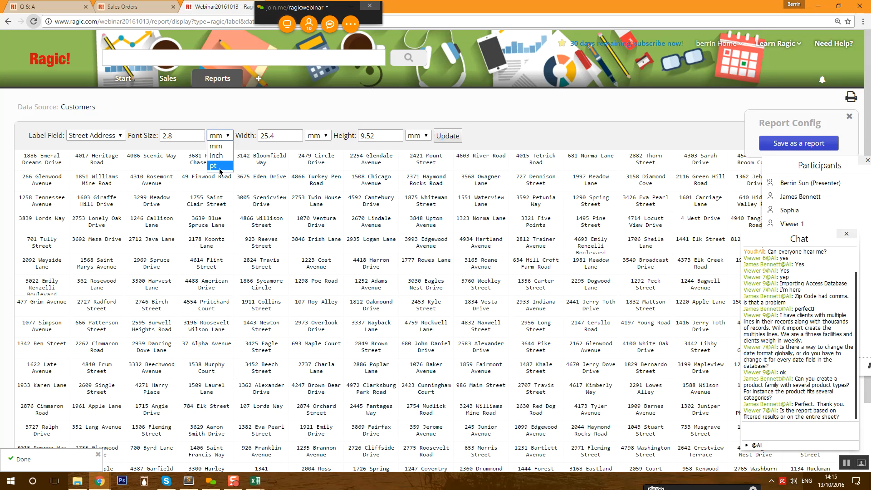
{"action": "left_click", "coordinate": [243, 121]}
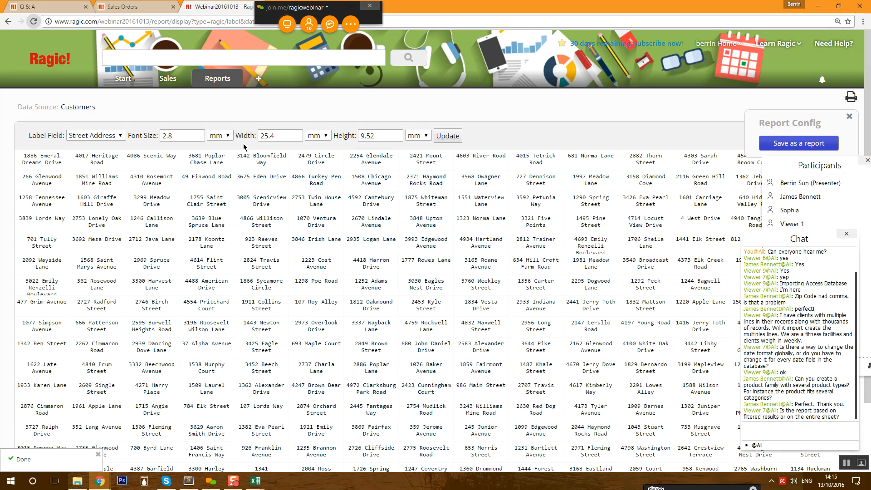
{"action": "scroll", "coordinate": [157, 227], "scroll_direction": "down", "scroll_amount": 3}
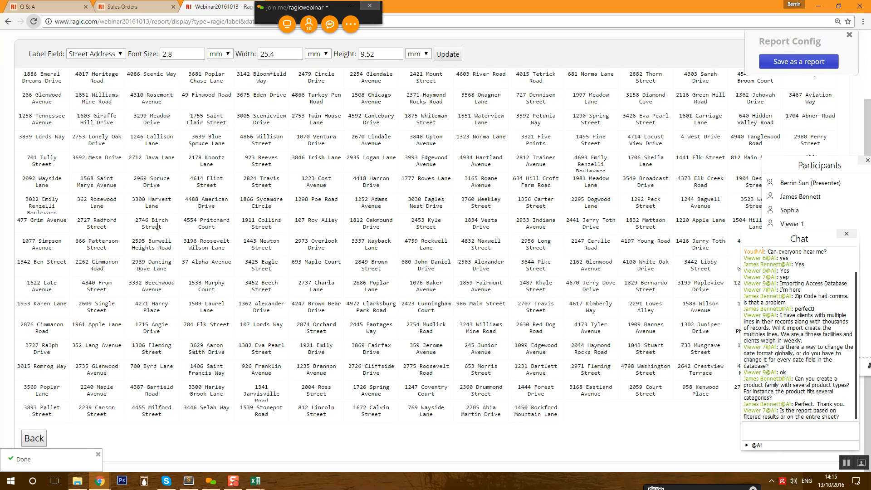
{"action": "scroll", "coordinate": [158, 227], "scroll_direction": "up", "scroll_amount": 3}
{"action": "scroll", "coordinate": [158, 227], "scroll_direction": "down", "scroll_amount": 3}
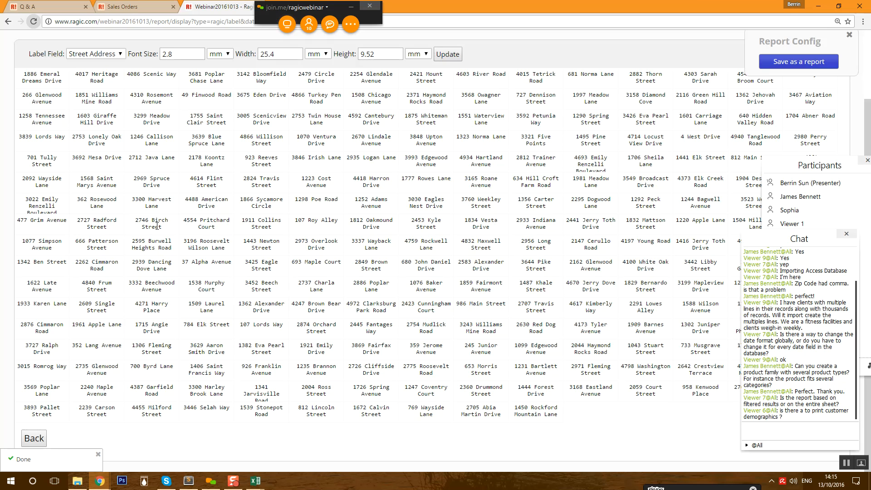
{"action": "scroll", "coordinate": [439, 218], "scroll_direction": "up", "scroll_amount": 3}
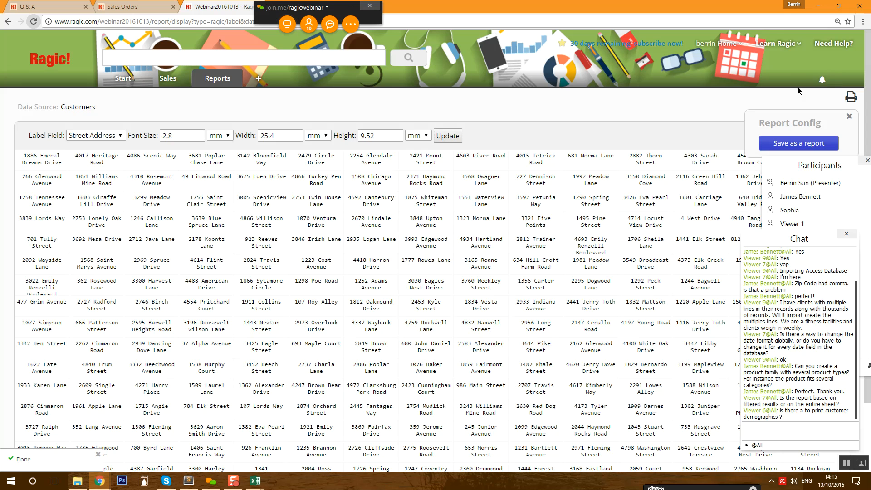
{"action": "mouse_move", "coordinate": [176, 86]}
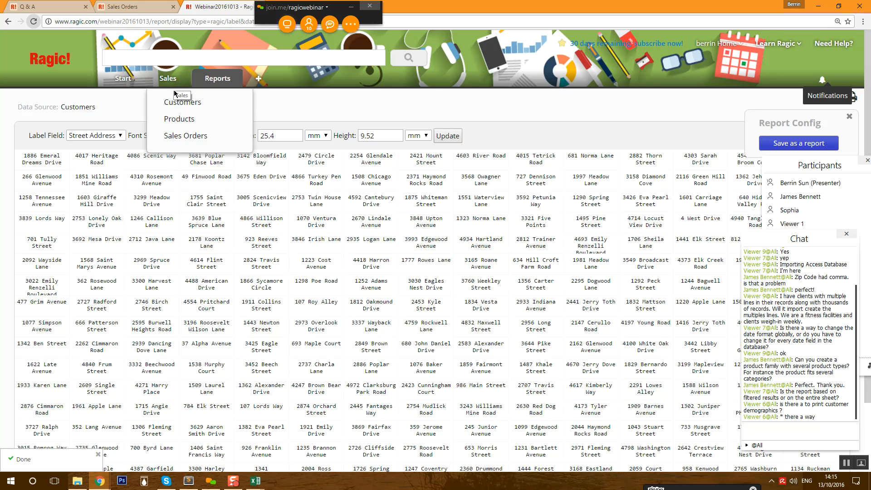
- In the Customers form design, add a field named 'Full Address' in cell A11
{"action": "left_click", "coordinate": [183, 102]}
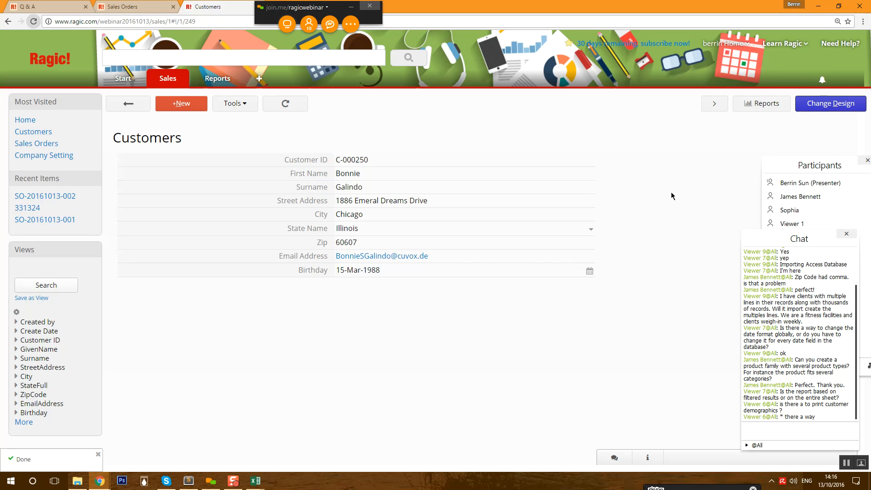
{"action": "left_click", "coordinate": [830, 104]}
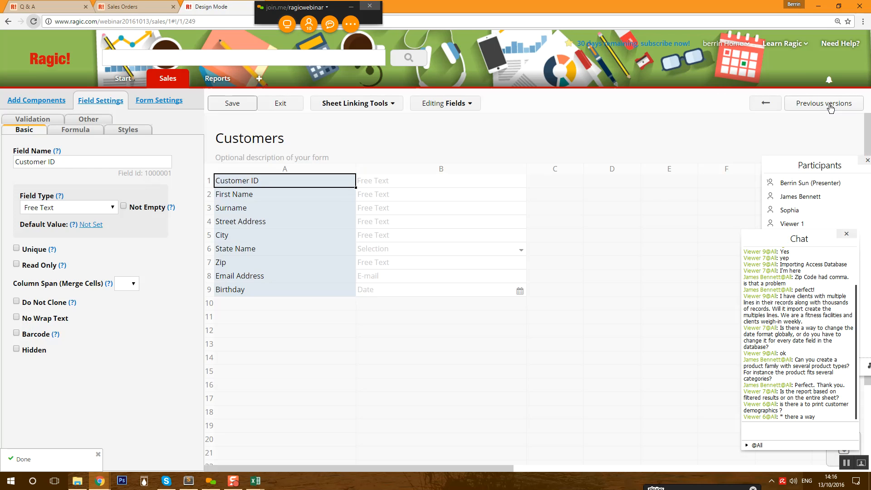
{"action": "left_click", "coordinate": [293, 317]}
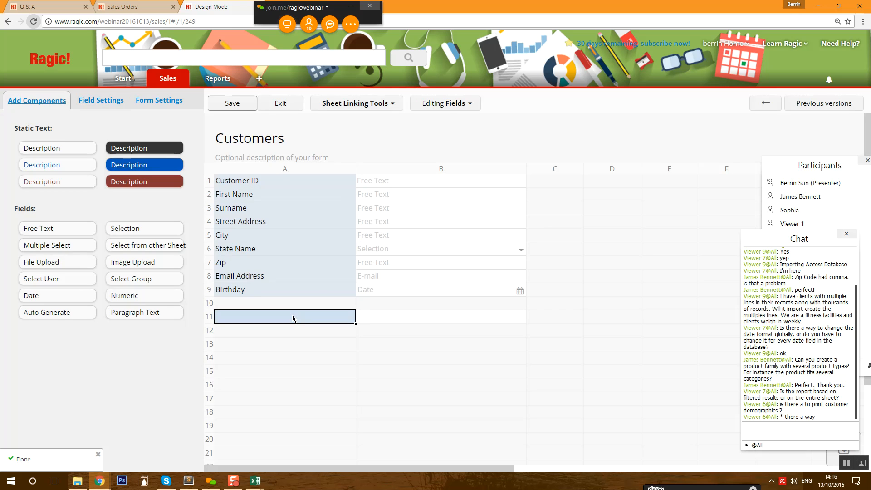
{"action": "type", "text": "Full Addre"}
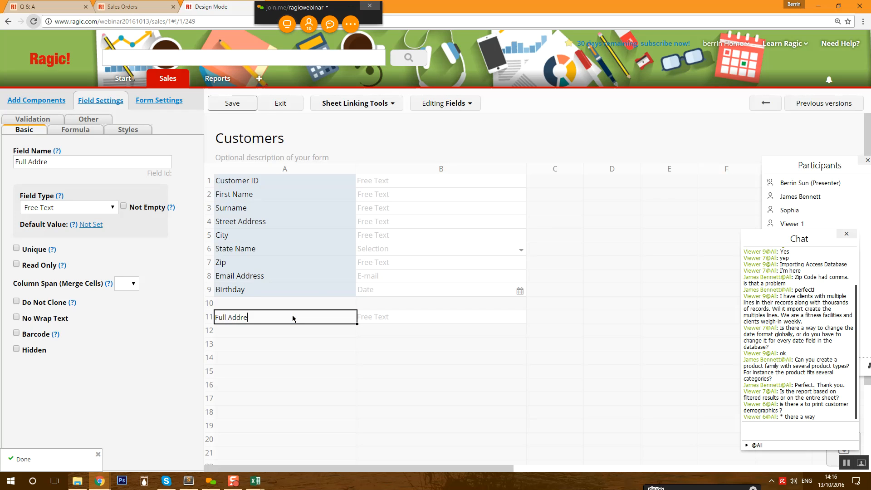
{"action": "type", "text": "ss"}
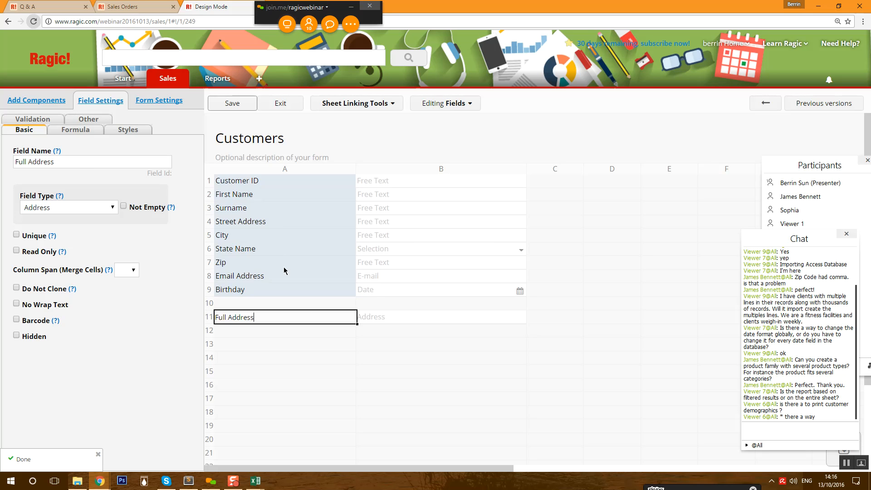
- Give Full Address the formula A4+" "+A5+" "+A6+" "+A7, save the design and exit
{"action": "left_click", "coordinate": [73, 130]}
{"action": "left_click", "coordinate": [63, 161]}
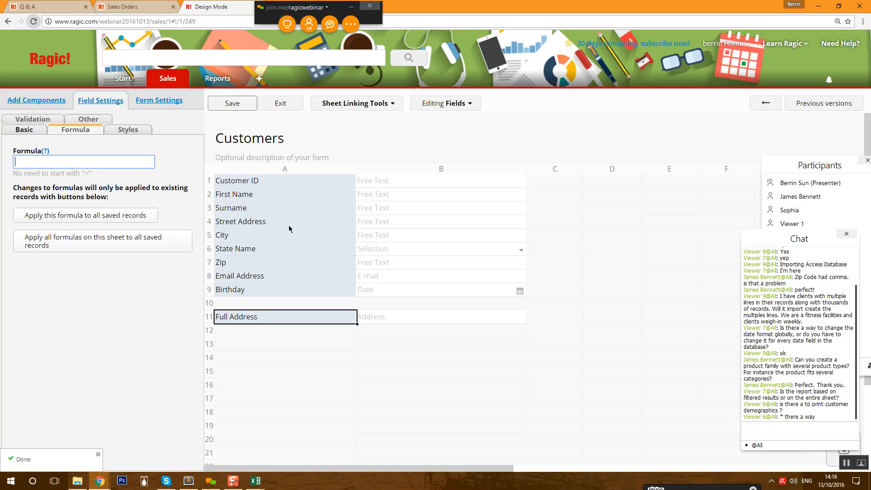
{"action": "type", "text": "A4+\" \"+"}
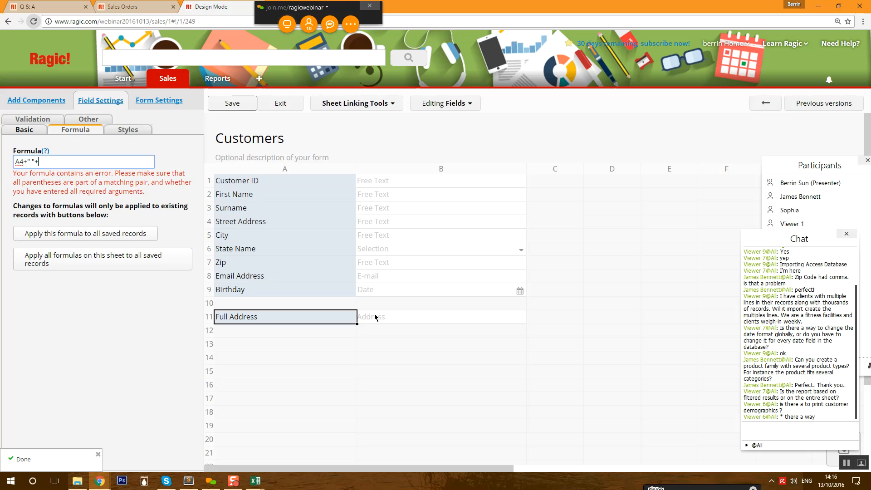
{"action": "type", "text": "A"}
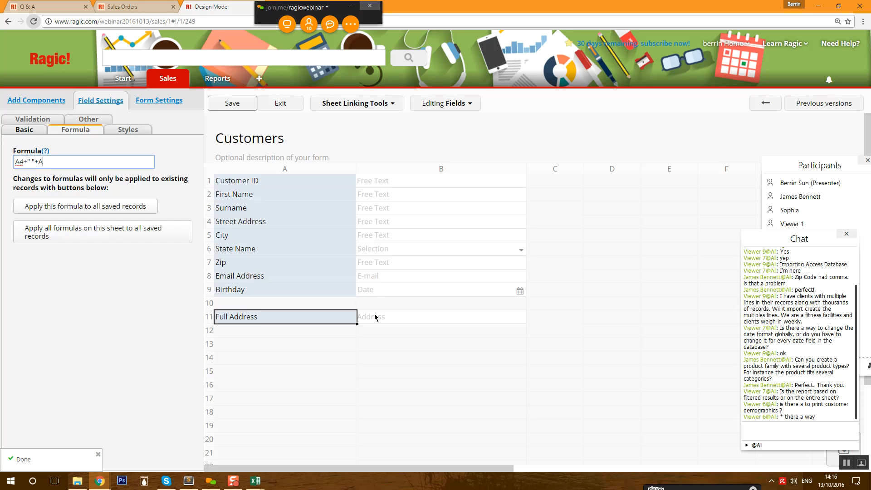
{"action": "type", "text": "5+\" \"+"}
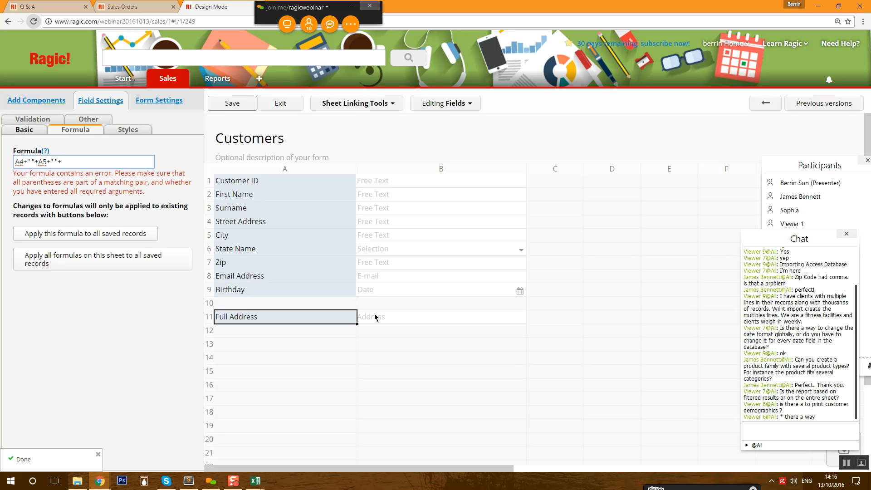
{"action": "key", "text": "Left"}
{"action": "type", "text": "A"}
{"action": "type", "text": "6+"}
{"action": "type", "text": "7"}
{"action": "left_click", "coordinate": [234, 103]}
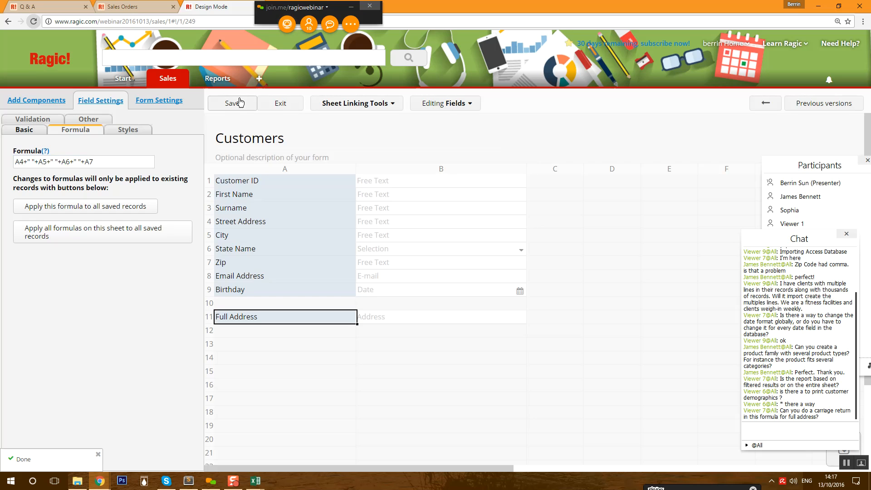
{"action": "left_click", "coordinate": [283, 104]}
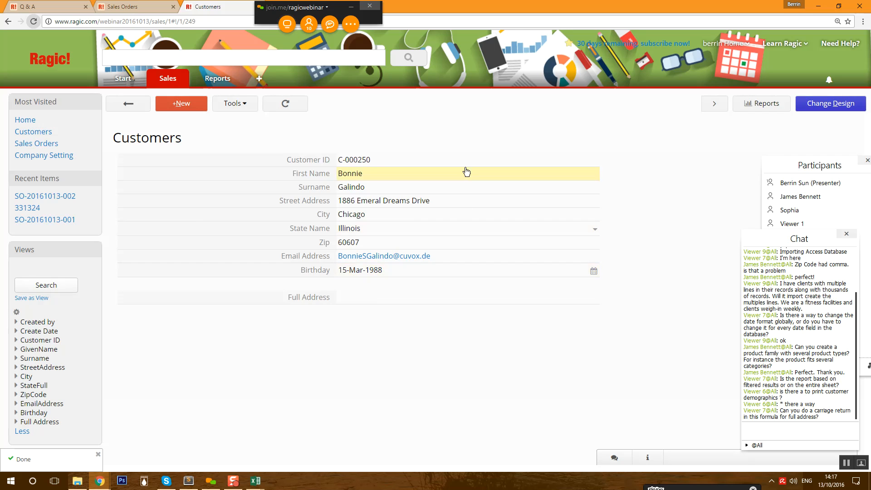
- Re-save the customer record, then open its Full Address link in Google Maps
{"action": "left_click", "coordinate": [434, 185]}
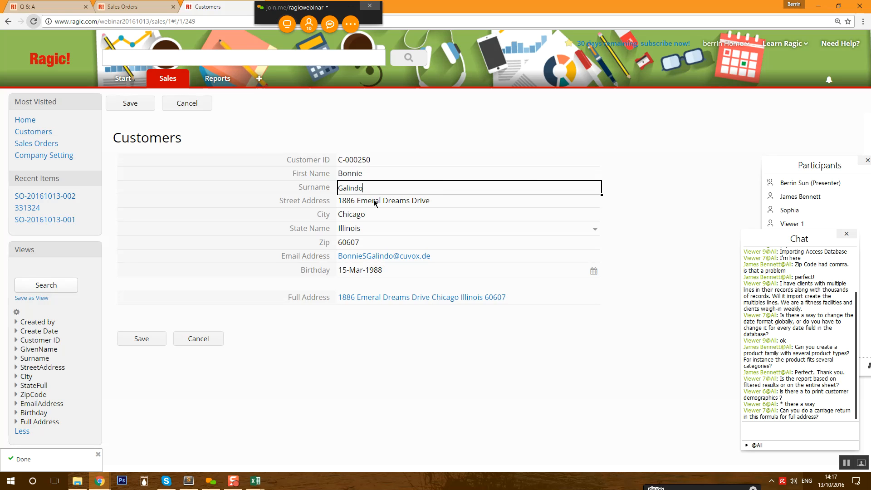
{"action": "left_click", "coordinate": [157, 343]}
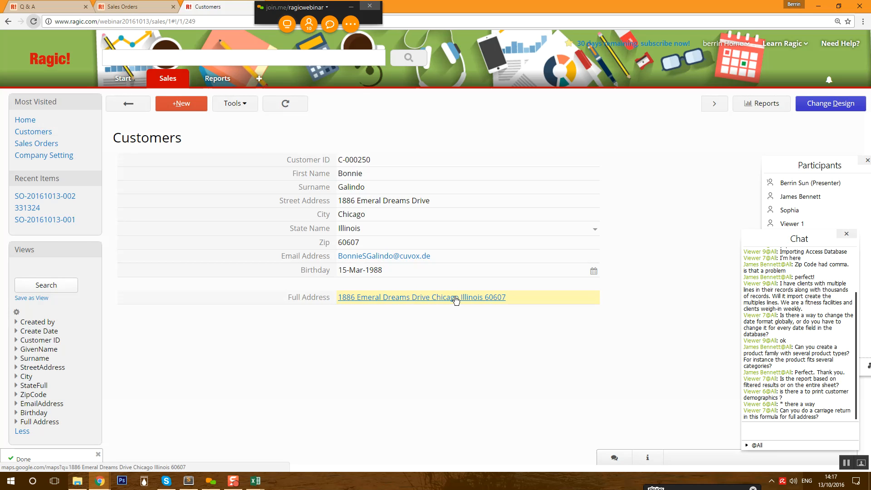
{"action": "left_click", "coordinate": [455, 298]}
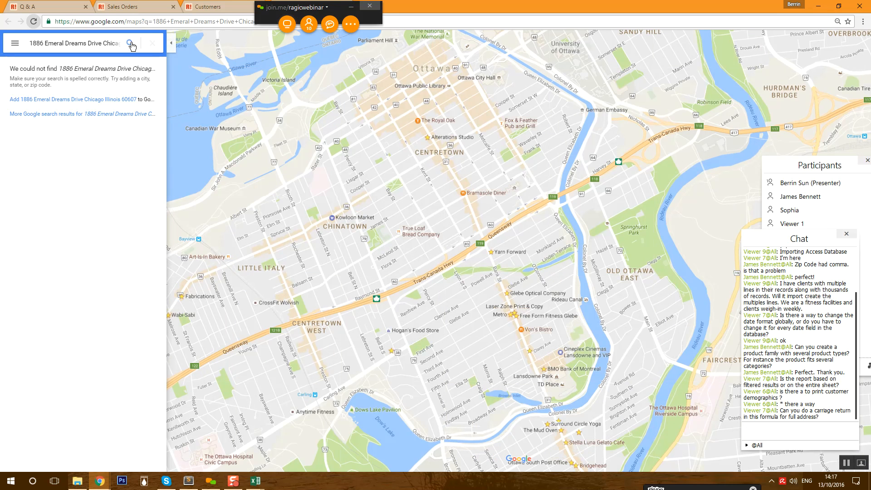
- Close the Google Maps tab to return to the Ragic customer record
{"action": "left_click_drag", "start_coordinate": [356, 11], "coordinate": [588, 13]}
{"action": "left_click", "coordinate": [349, 7]}
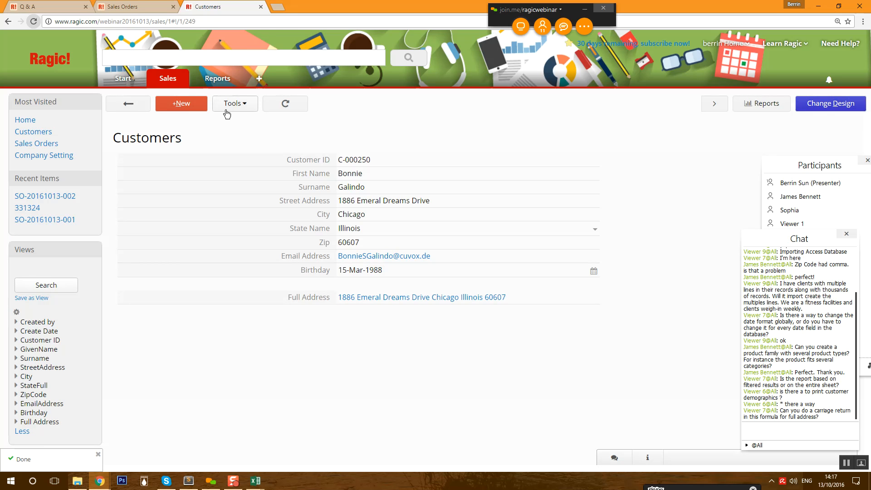
- Apply the Full Address formula to all saved customer records, then exit design mode
{"action": "left_click", "coordinate": [128, 108]}
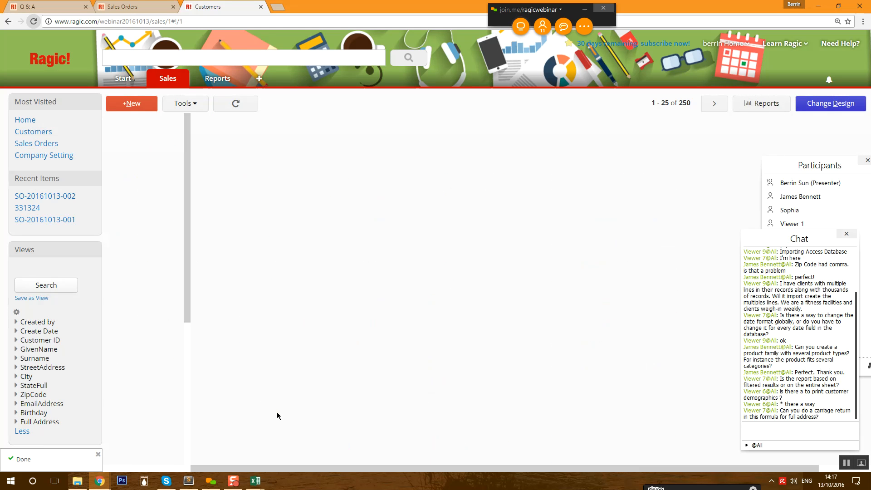
{"action": "left_click", "coordinate": [831, 104]}
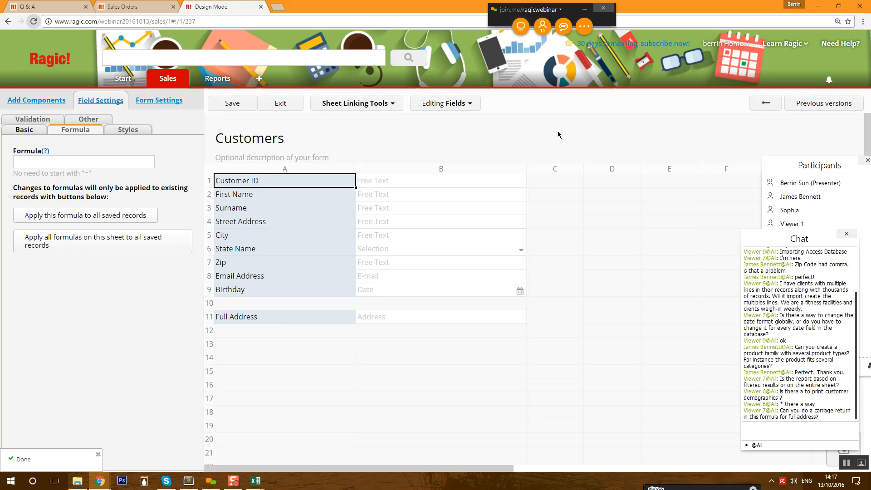
{"action": "left_click", "coordinate": [279, 320]}
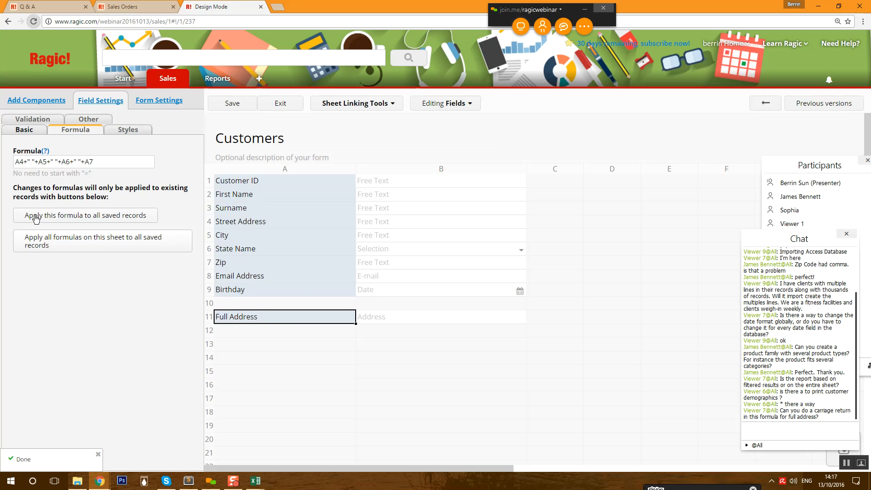
{"action": "left_click", "coordinate": [148, 217]}
{"action": "key", "text": "Return"}
{"action": "left_click", "coordinate": [271, 105]}
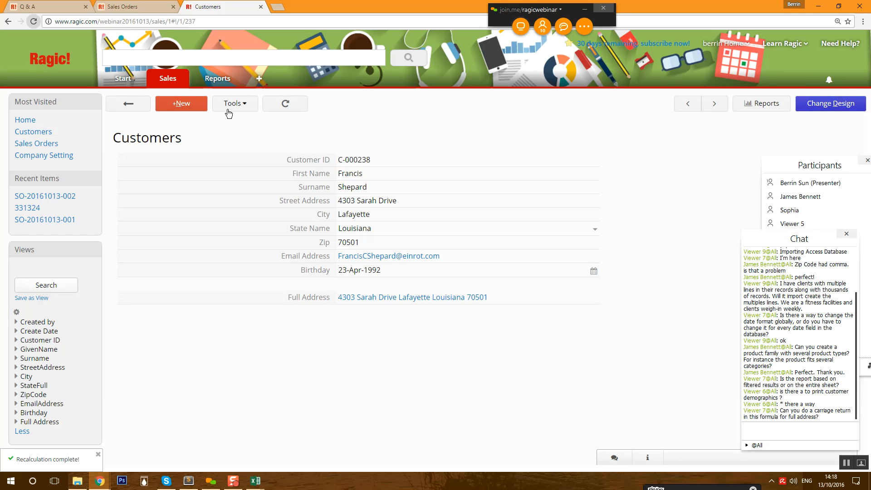
- Create an Address mapping report of Customers, dismissing the address-limit warning
{"action": "left_click", "coordinate": [756, 103]}
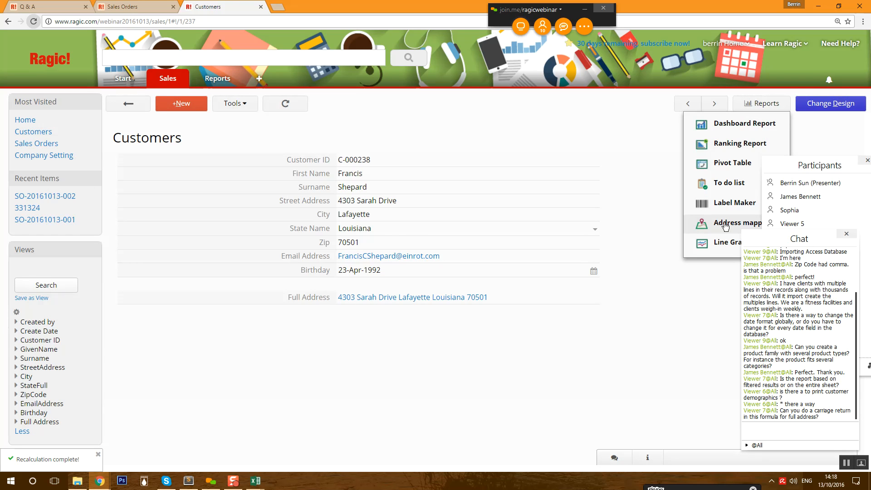
{"action": "left_click", "coordinate": [710, 225]}
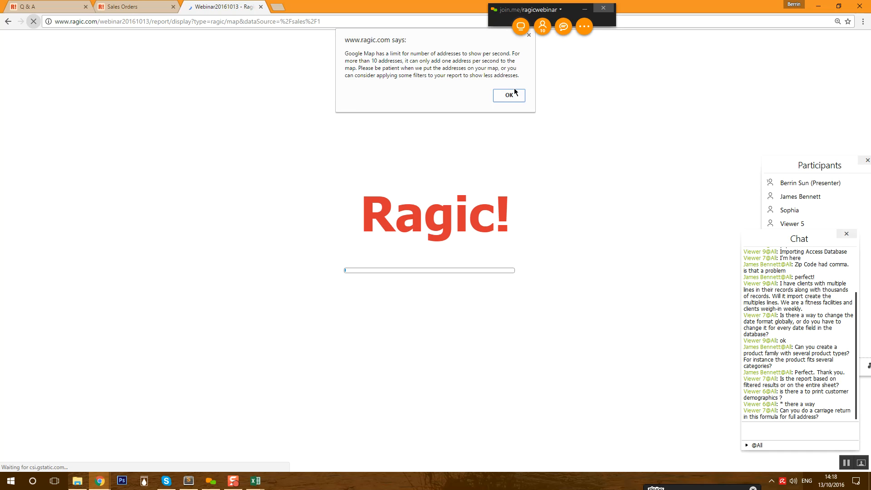
{"action": "left_click", "coordinate": [515, 95]}
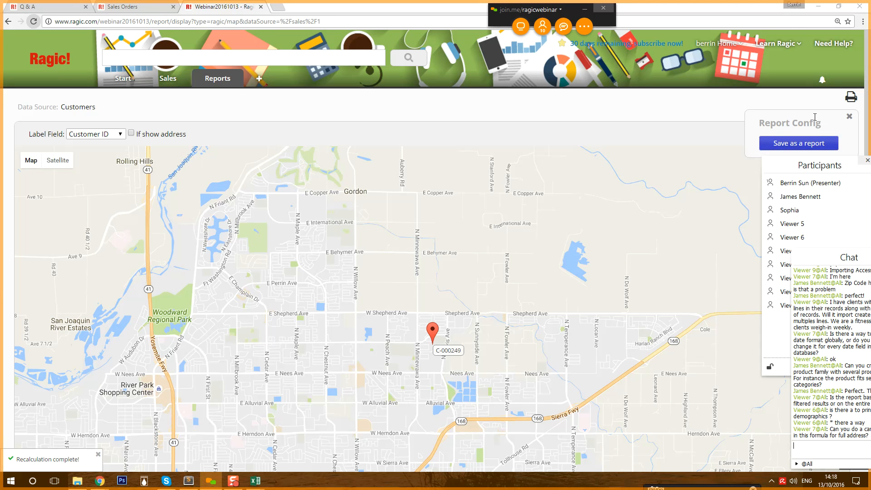
{"action": "left_click_drag", "start_coordinate": [850, 168], "coordinate": [539, 90]}
{"action": "left_click_drag", "start_coordinate": [819, 267], "coordinate": [465, 158]}
{"action": "scroll", "coordinate": [736, 288], "scroll_direction": "down", "scroll_amount": 1}
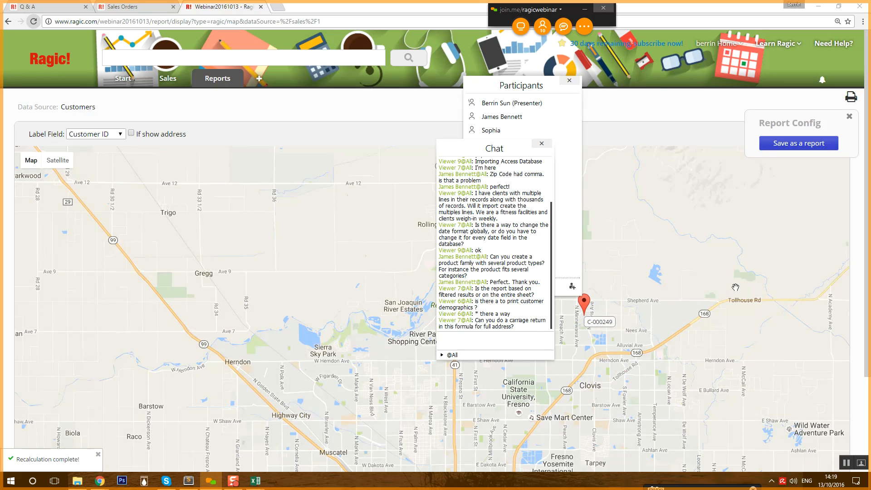
{"action": "scroll", "coordinate": [735, 288], "scroll_direction": "down", "scroll_amount": 2}
{"action": "scroll", "coordinate": [735, 287], "scroll_direction": "down", "scroll_amount": 2}
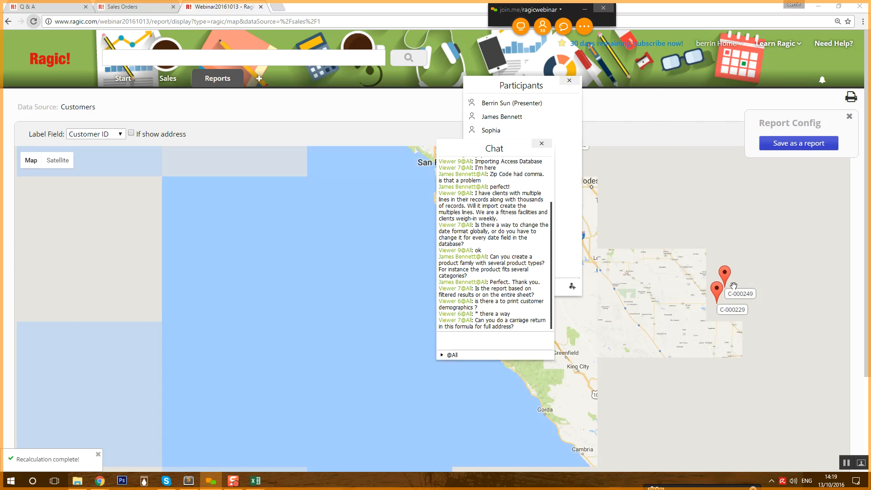
{"action": "left_click_drag", "start_coordinate": [499, 152], "coordinate": [839, 252]}
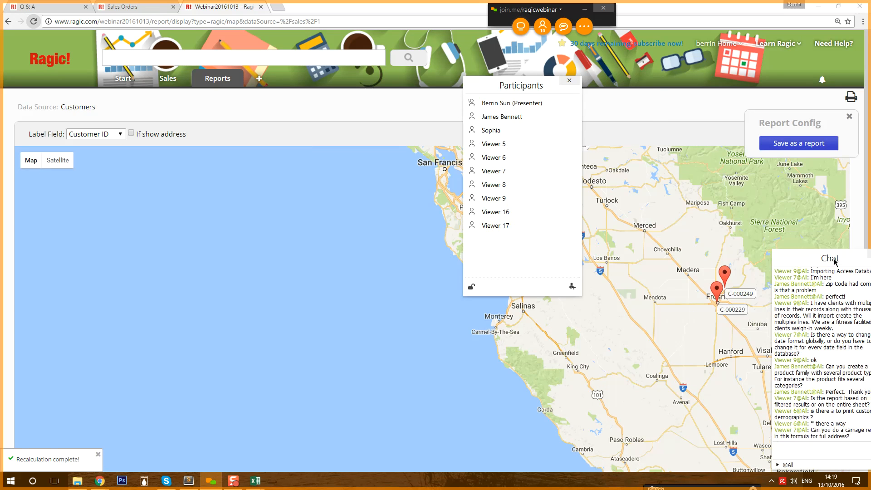
{"action": "left_click_drag", "start_coordinate": [522, 92], "coordinate": [832, 55]}
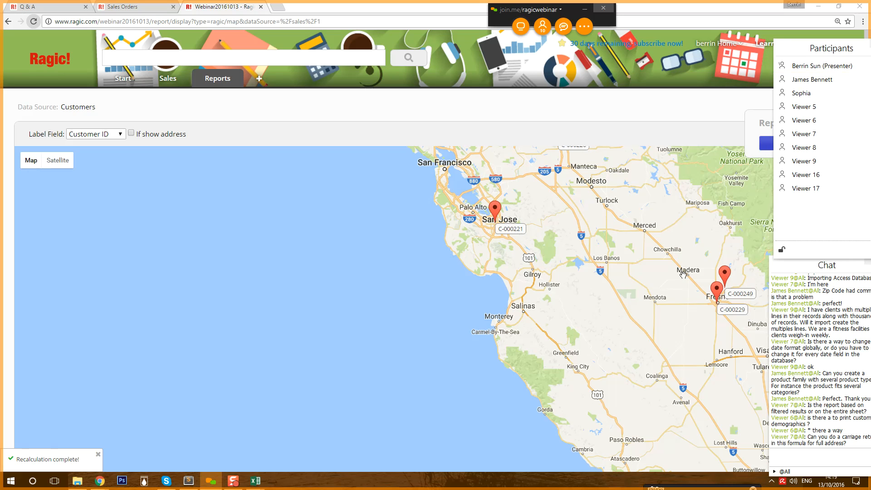
- Label the map pins with First Name and zoom the map out
{"action": "left_click", "coordinate": [107, 135]}
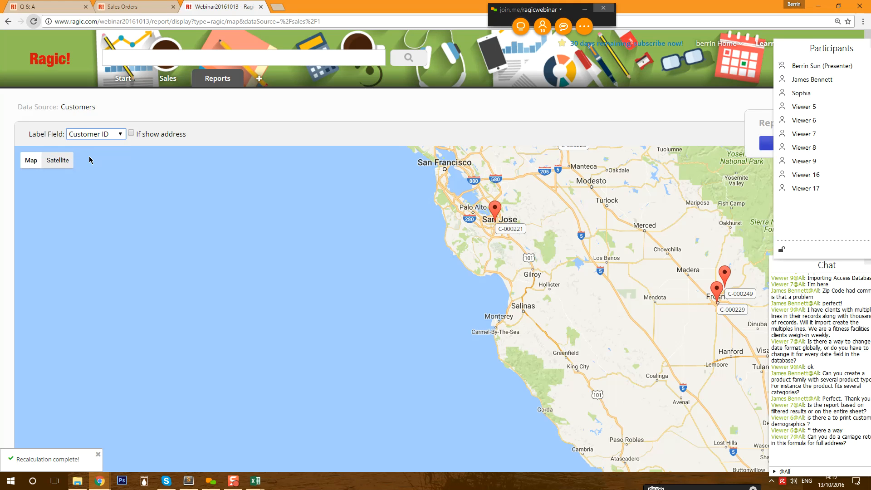
{"action": "left_click", "coordinate": [86, 154]}
{"action": "left_click", "coordinate": [509, 96]}
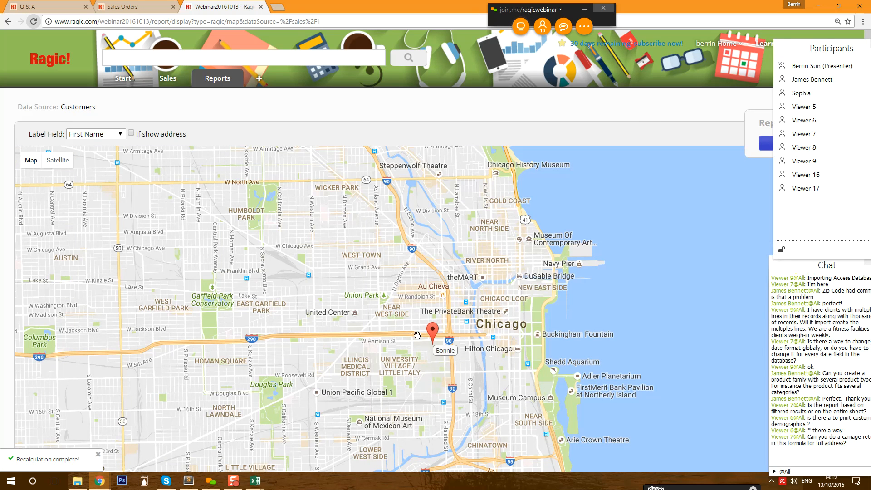
{"action": "scroll", "coordinate": [413, 329], "scroll_direction": "down", "scroll_amount": 3}
{"action": "scroll", "coordinate": [412, 328], "scroll_direction": "down", "scroll_amount": 4}
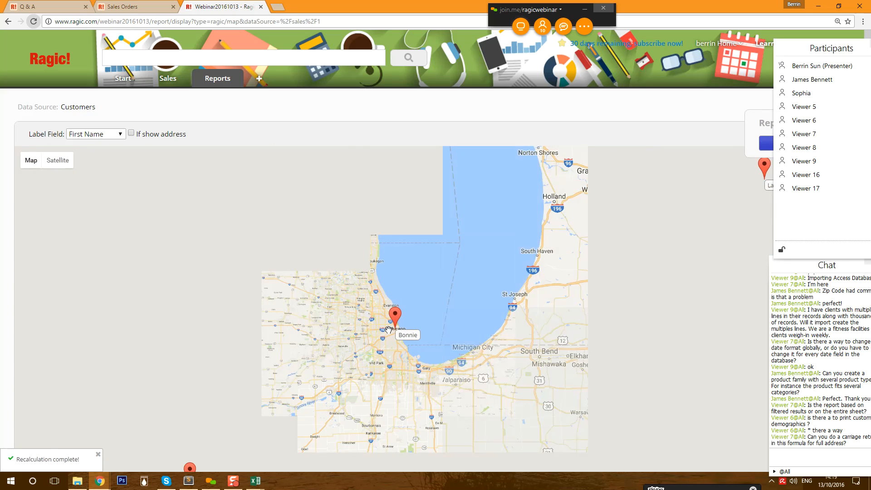
{"action": "scroll", "coordinate": [139, 344], "scroll_direction": "down", "scroll_amount": 1}
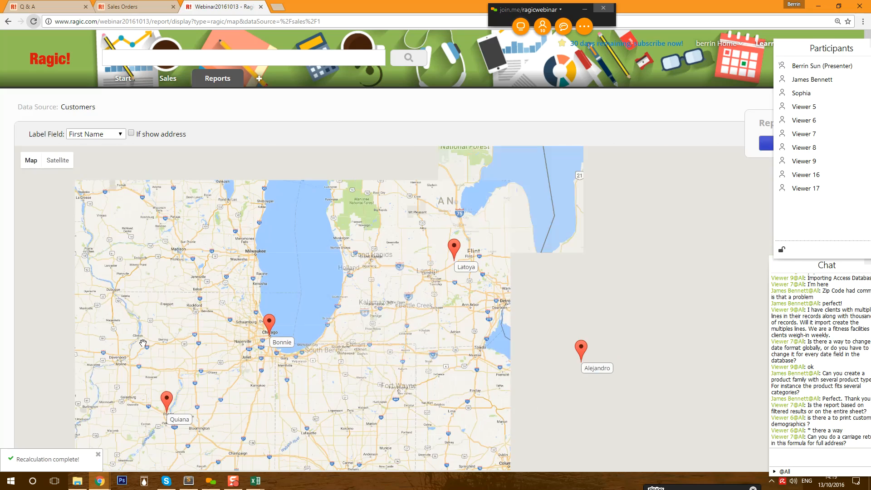
{"action": "scroll", "coordinate": [132, 343], "scroll_direction": "down", "scroll_amount": 1}
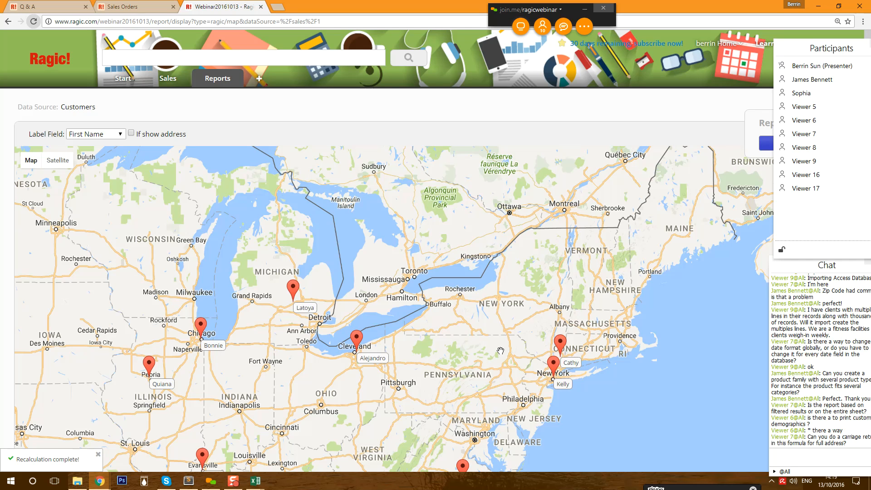
{"action": "left_click", "coordinate": [815, 336]}
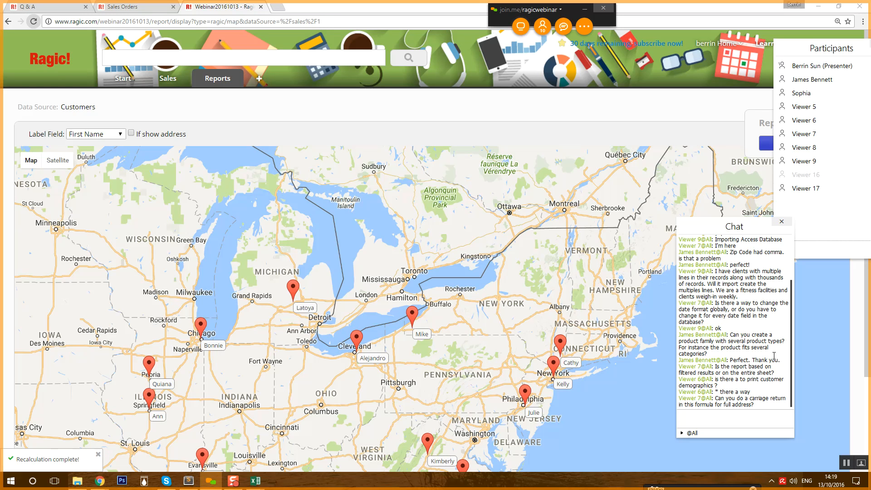
- Open the Customers sheet under Sales in design mode with the single-record form layout
{"action": "mouse_move", "coordinate": [165, 82]}
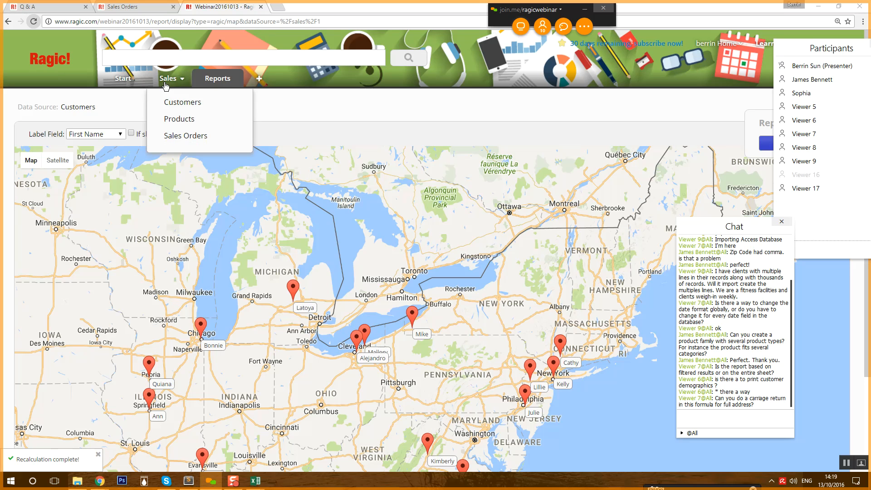
{"action": "left_click", "coordinate": [174, 101]}
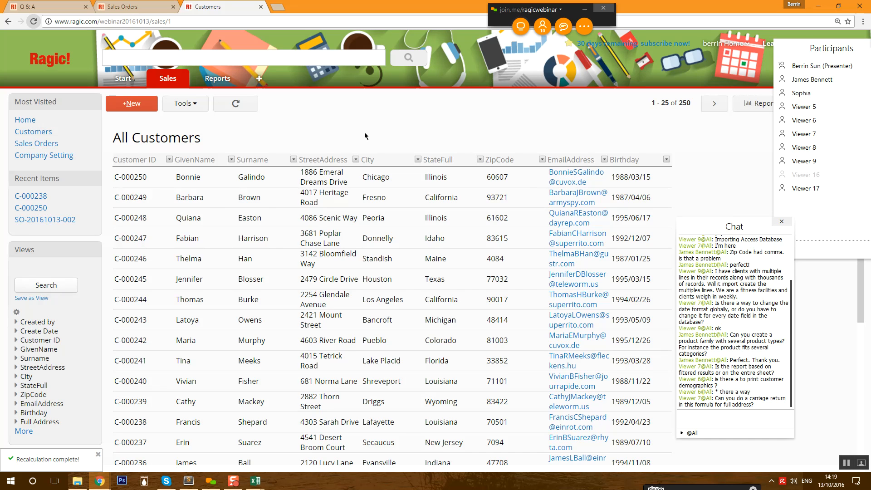
{"action": "left_click_drag", "start_coordinate": [818, 39], "coordinate": [791, 174]}
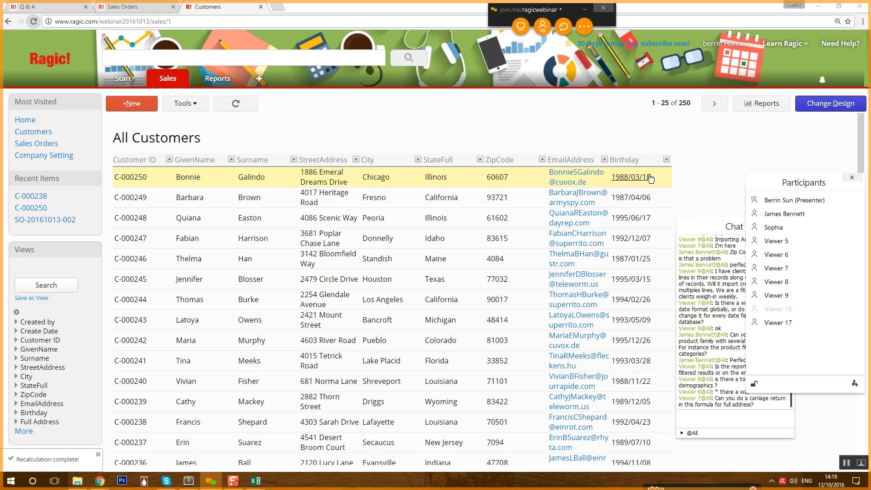
{"action": "left_click", "coordinate": [831, 107]}
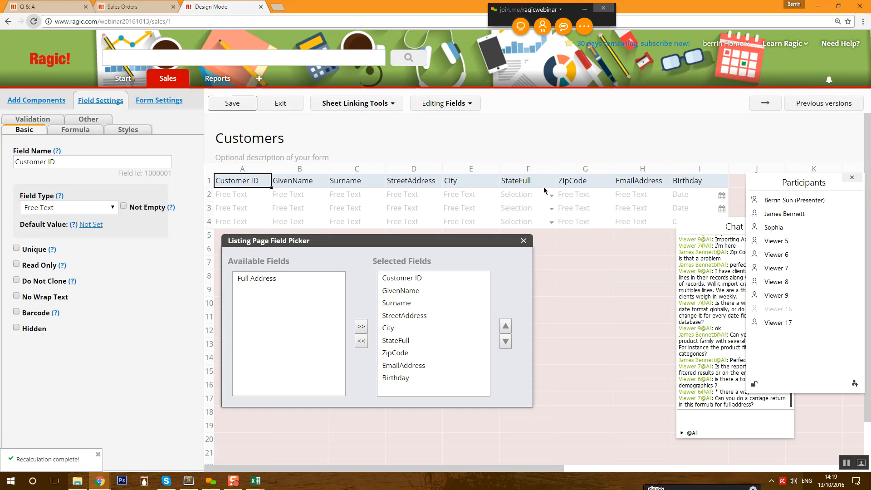
{"action": "left_click", "coordinate": [764, 104]}
- Add a Numeric field named 'Age' in cell A13 and bring up its formula box
{"action": "left_click", "coordinate": [253, 344]}
{"action": "type", "text": "Ad"}
{"action": "key", "text": "BackSpace"}
{"action": "type", "text": "ge"}
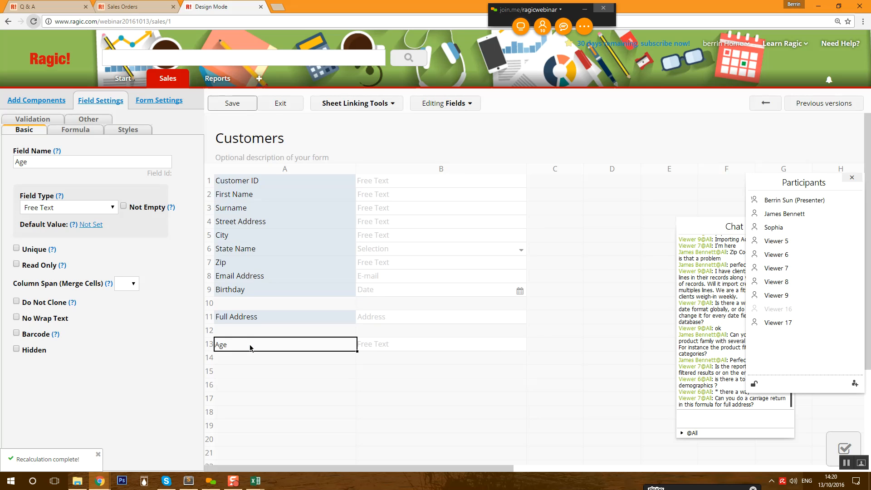
{"action": "left_click", "coordinate": [63, 208]}
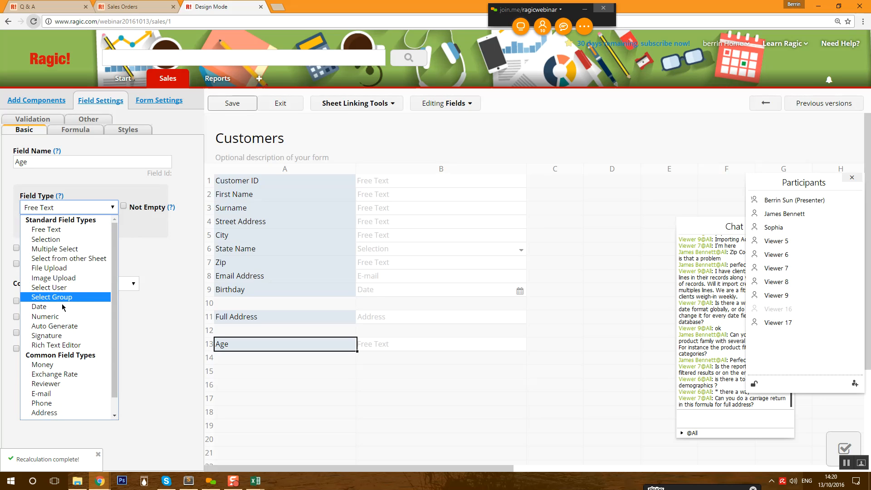
{"action": "left_click", "coordinate": [78, 317]}
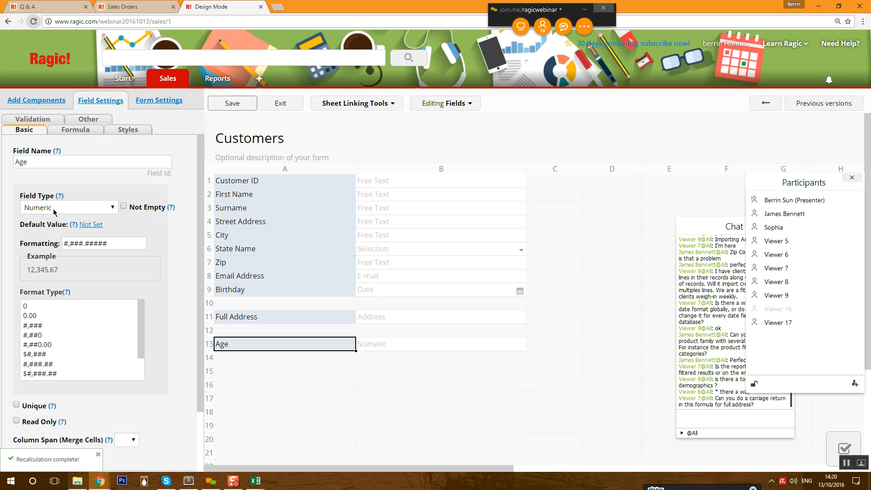
{"action": "left_click", "coordinate": [55, 131]}
{"action": "left_click", "coordinate": [49, 162]}
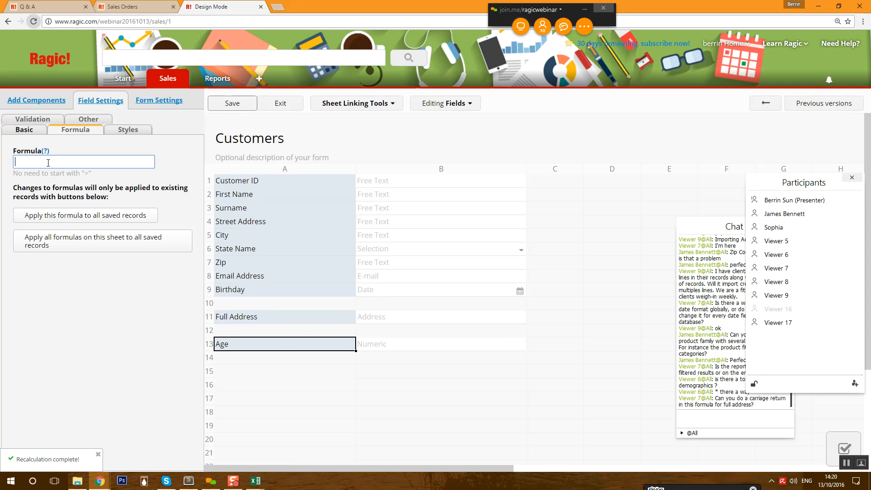
- Enter the Age formula (TODAY()-A9)/365.25 to compute years since Birthday
{"action": "type", "text": "TODAY()"}
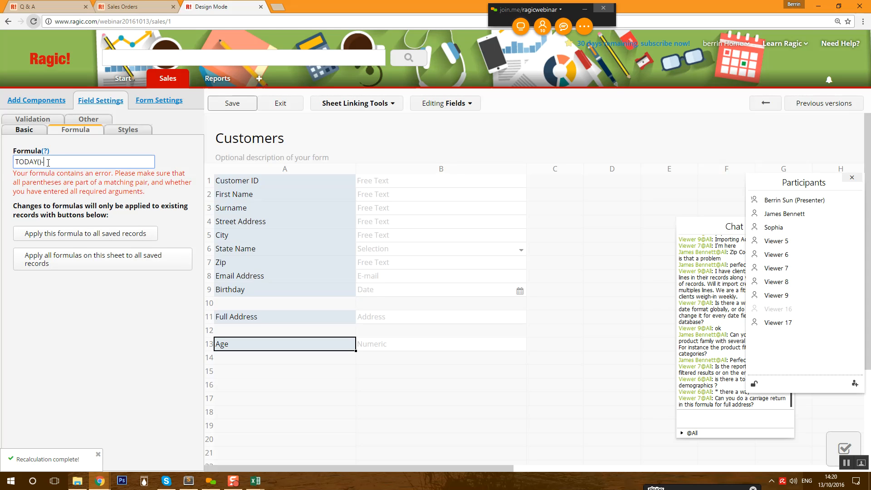
{"action": "type", "text": "-A9"}
{"action": "left_click", "coordinate": [15, 163]}
{"action": "type", "text": "("}
{"action": "left_click", "coordinate": [77, 164]}
{"action": "type", "text": ")"}
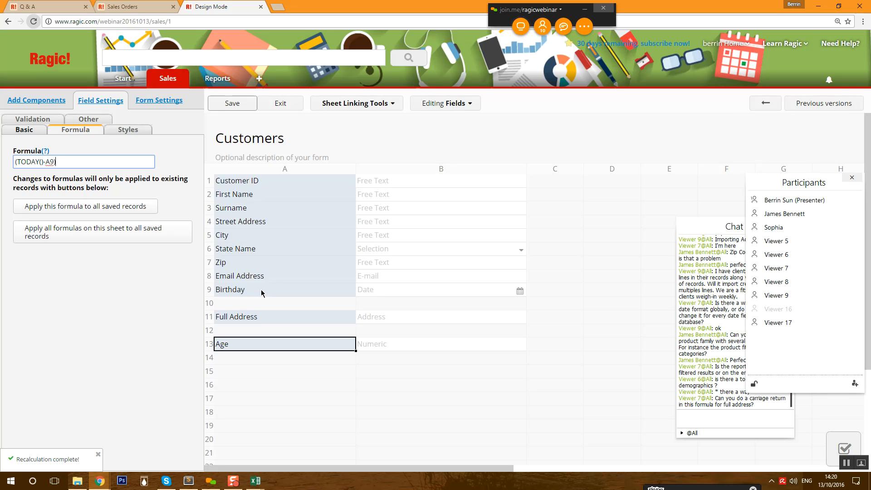
{"action": "type", "text": "365.25"}
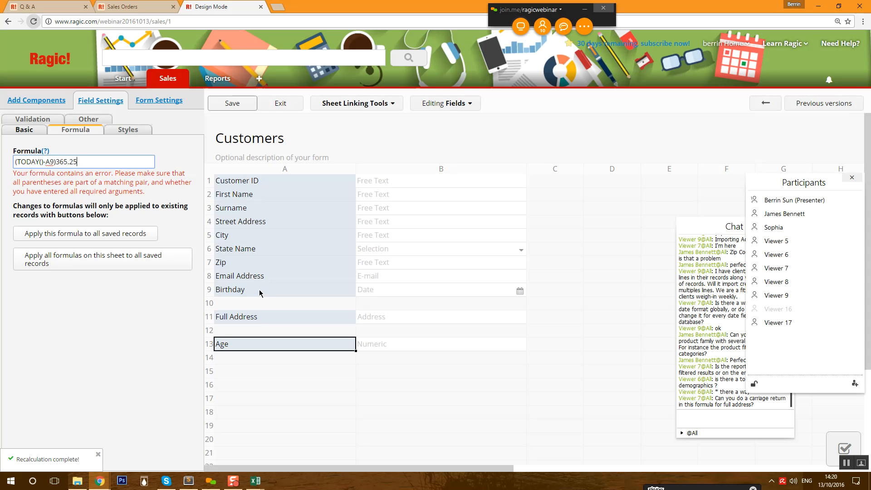
{"action": "left_click", "coordinate": [57, 161]}
{"action": "type", "text": "/"}
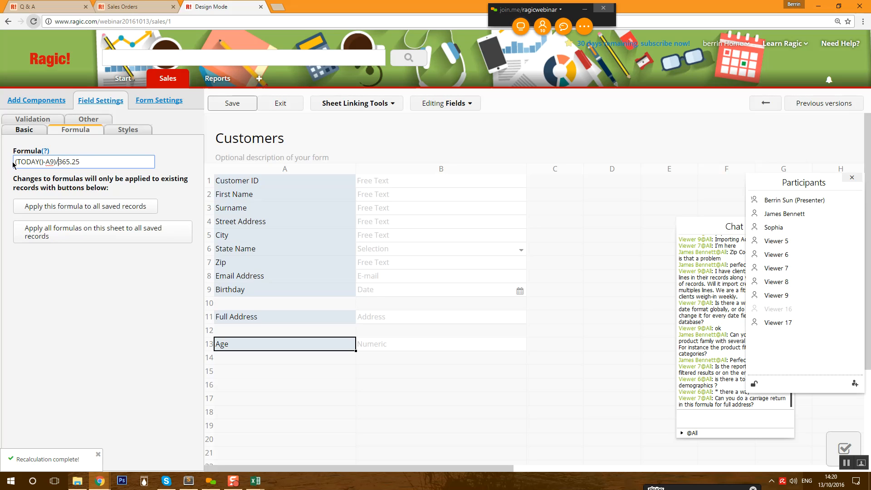
- Wrap the formula as ROUND((TODAY()-A9)/365.25) for whole years and save the design
{"action": "left_click", "coordinate": [15, 161]}
{"action": "type", "text": "("}
{"action": "left_click", "coordinate": [87, 161]}
{"action": "type", "text": "ROUND"}
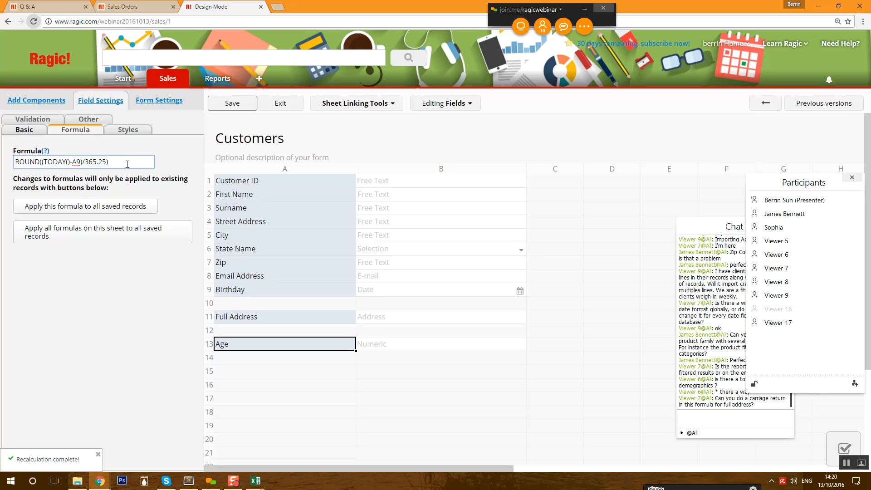
{"action": "left_click", "coordinate": [234, 106]}
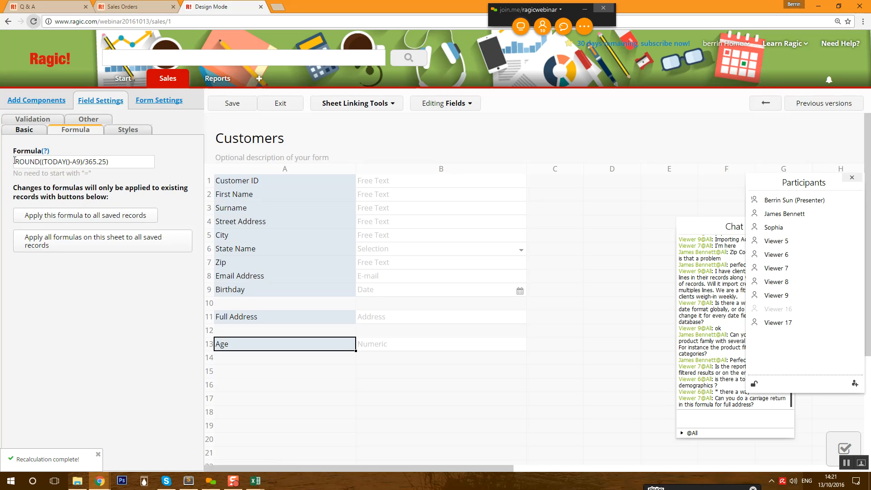
- Apply the Age formula to all saved records, then save and exit to the record view
{"action": "left_click", "coordinate": [102, 216]}
{"action": "left_click", "coordinate": [473, 93]}
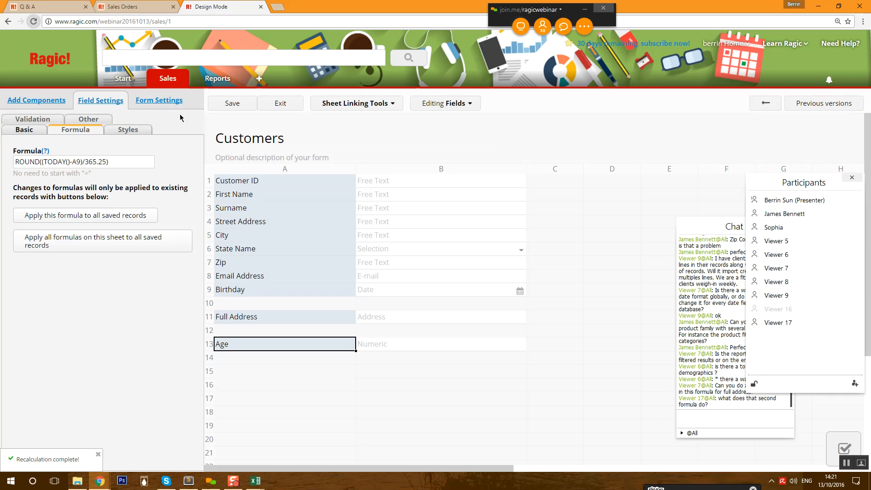
{"action": "left_click", "coordinate": [236, 104]}
{"action": "left_click", "coordinate": [292, 104]}
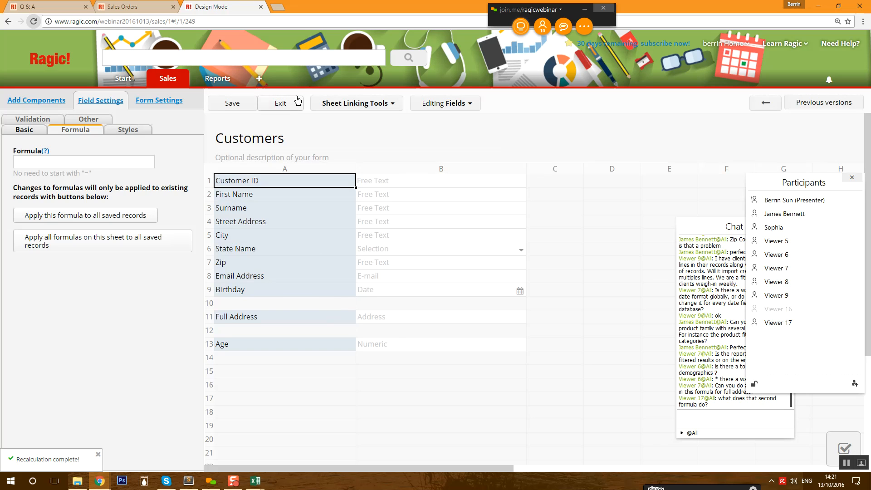
{"action": "left_click", "coordinate": [297, 100]}
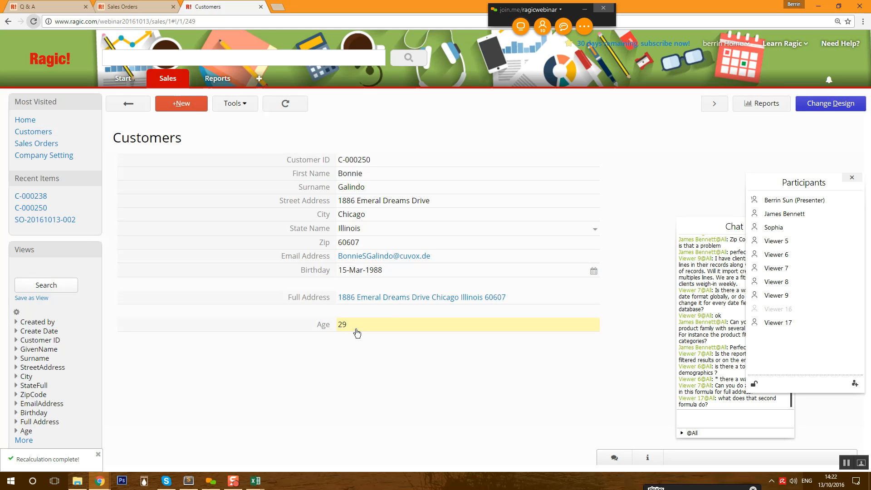
- Reopen the form design to point out 365.25 and ROUND in the formula, then return to the listing
{"action": "left_click", "coordinate": [812, 108]}
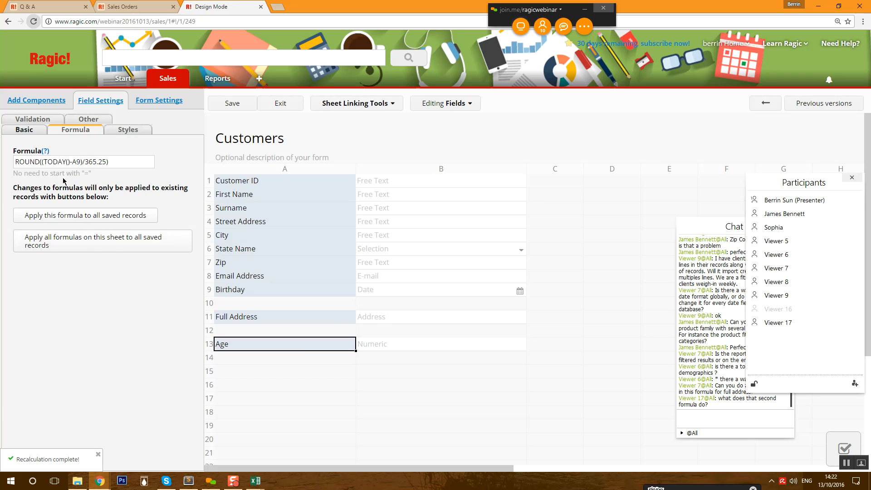
{"action": "left_click_drag", "start_coordinate": [85, 160], "coordinate": [107, 157]}
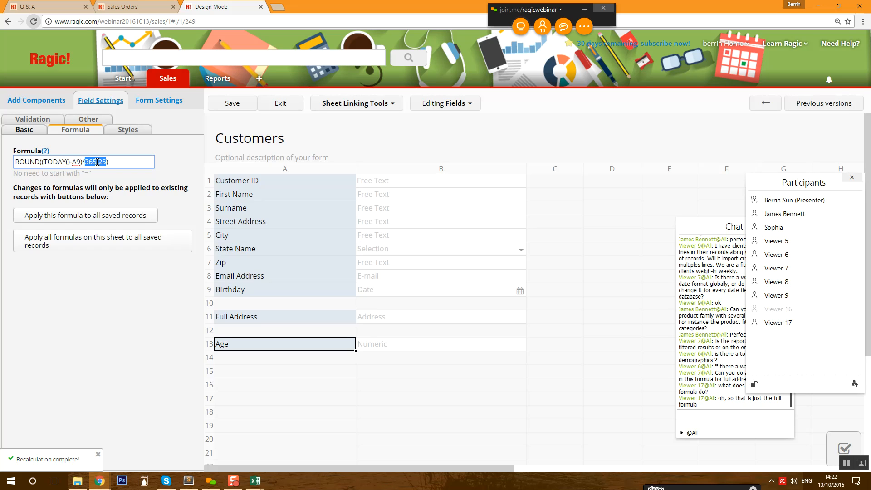
{"action": "double_click", "coordinate": [37, 162]}
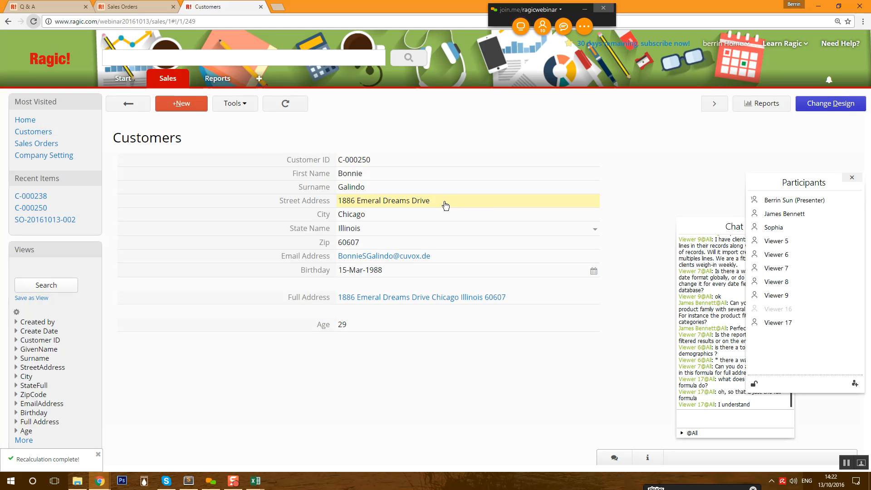
{"action": "left_click", "coordinate": [129, 108]}
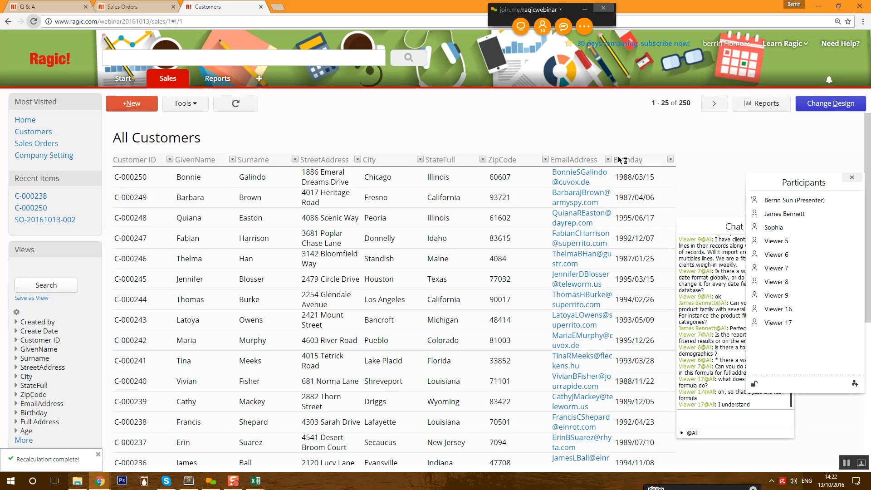
- Create a Ranking Report of Customers with Age as the ranking field
{"action": "mouse_move", "coordinate": [762, 102]}
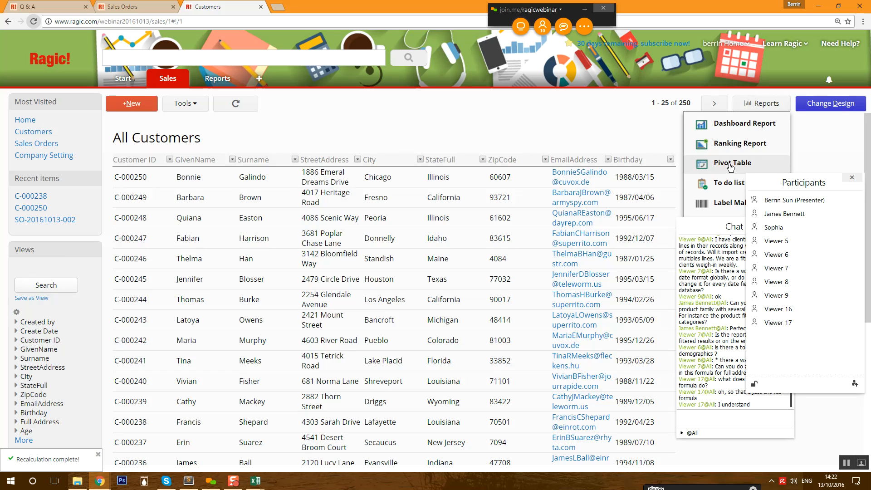
{"action": "left_click", "coordinate": [741, 144]}
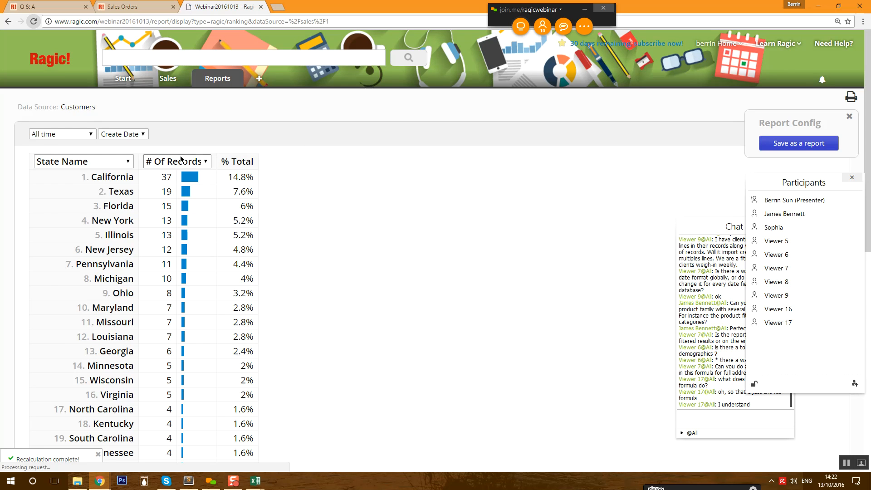
{"action": "left_click", "coordinate": [102, 161]}
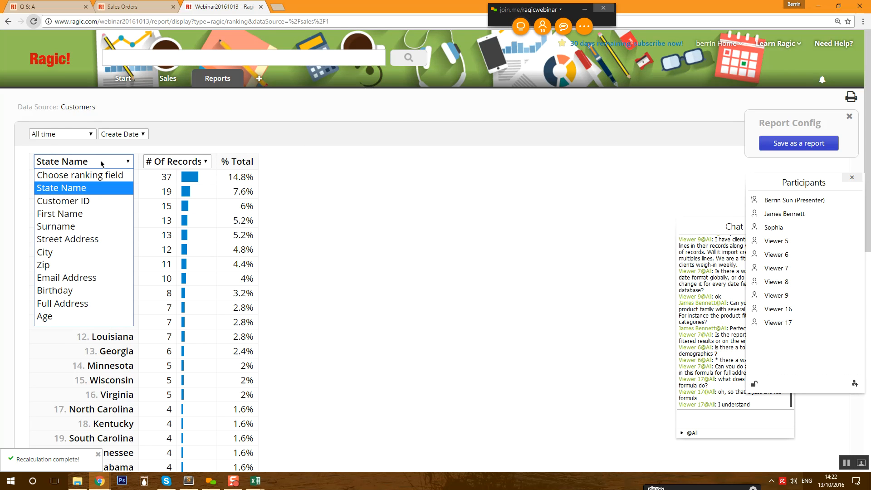
{"action": "left_click", "coordinate": [63, 316]}
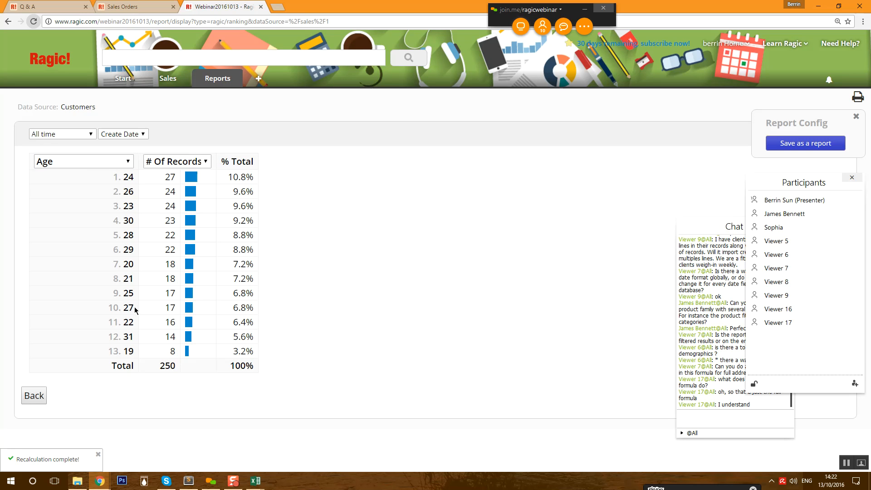
- Highlight the top row, age 24 with 27 records (10.8%), then go back to Customers
{"action": "mouse_move", "coordinate": [124, 175]}
{"action": "left_mouse_down"}
{"action": "mouse_move", "coordinate": [235, 171]}
{"action": "mouse_move", "coordinate": [121, 177]}
{"action": "mouse_move", "coordinate": [139, 178]}
{"action": "left_mouse_up"}
{"action": "left_click_drag", "start_coordinate": [227, 176], "coordinate": [253, 174]}
{"action": "left_click", "coordinate": [252, 174]}
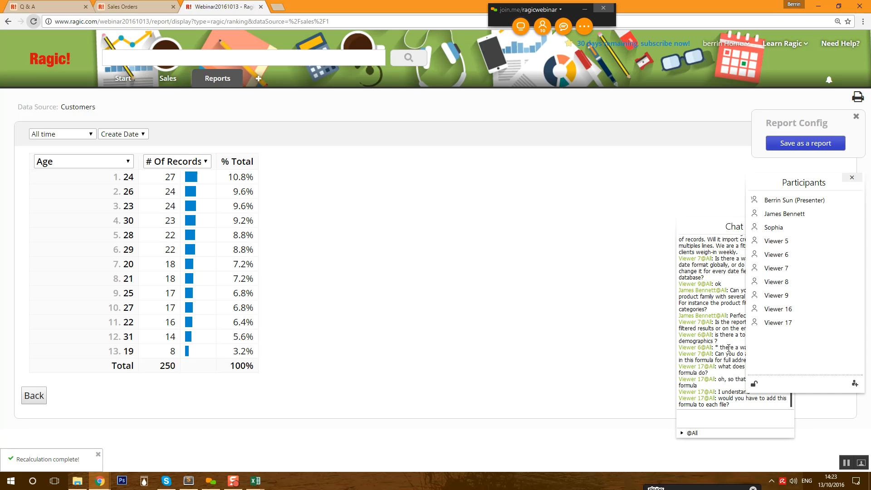
{"action": "mouse_move", "coordinate": [156, 79]}
{"action": "left_click", "coordinate": [176, 106]}
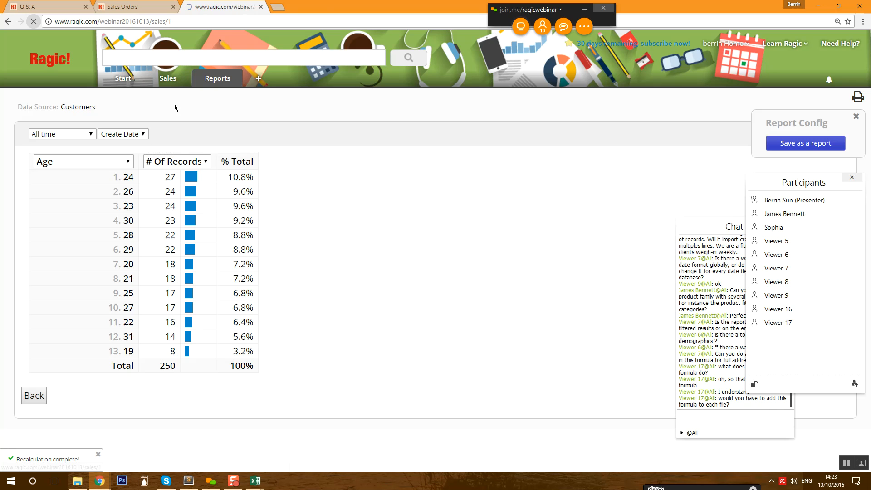
- Open three customer records in turn to check computed ages such as 21 and 27
{"action": "left_click", "coordinate": [213, 177]}
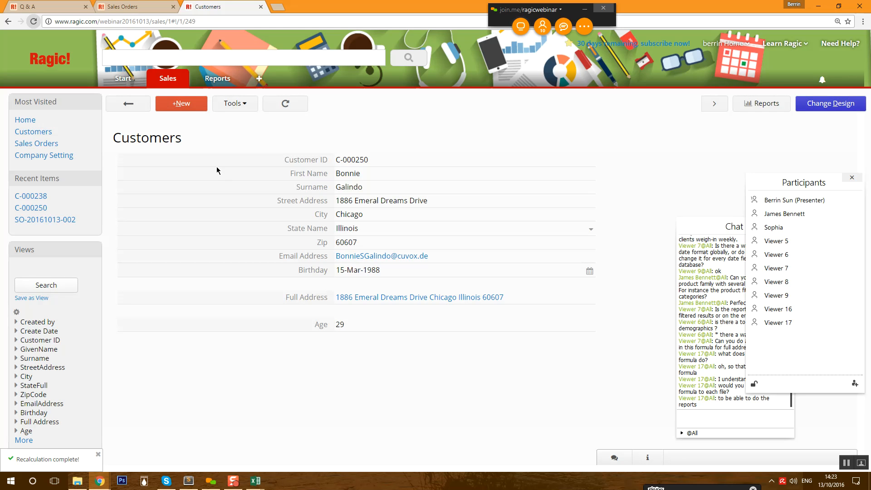
{"action": "left_click", "coordinate": [143, 107]}
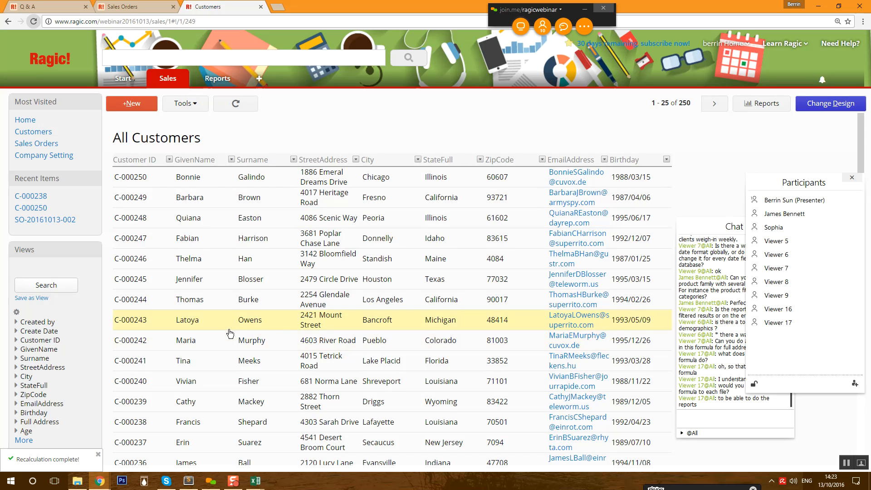
{"action": "left_click", "coordinate": [205, 348]}
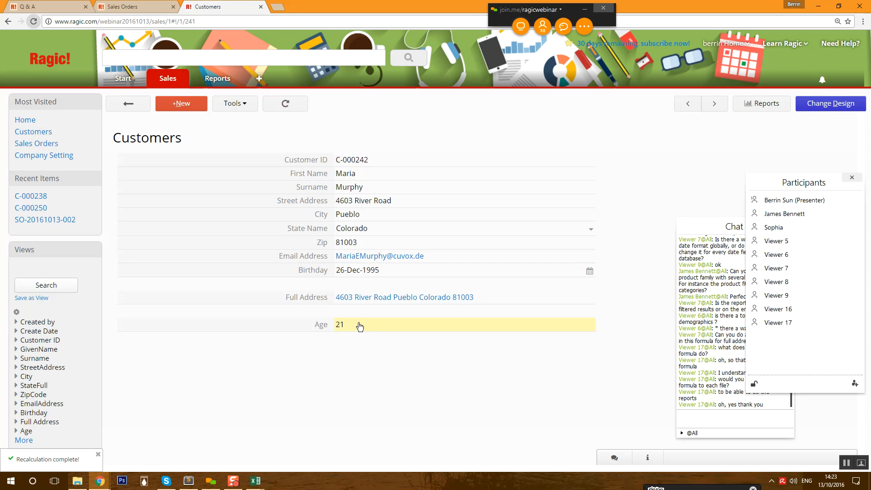
{"action": "left_click", "coordinate": [144, 108]}
{"action": "left_click", "coordinate": [216, 399]}
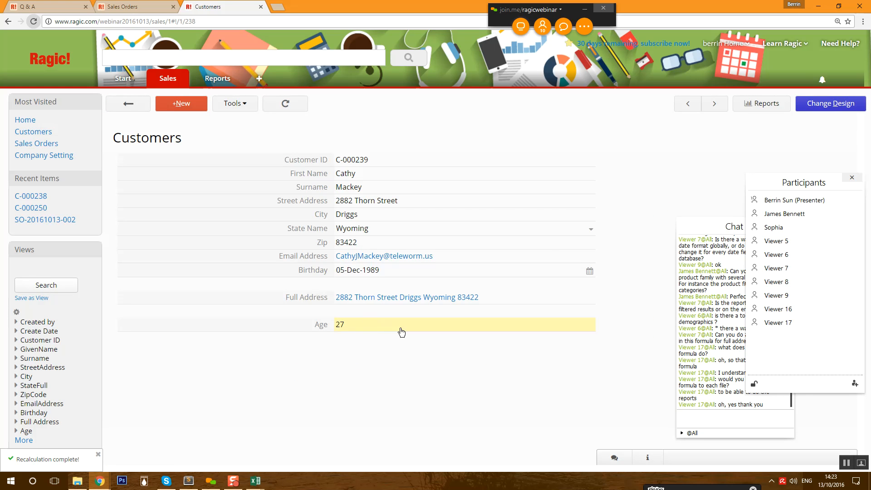
{"action": "left_click", "coordinate": [130, 106]}
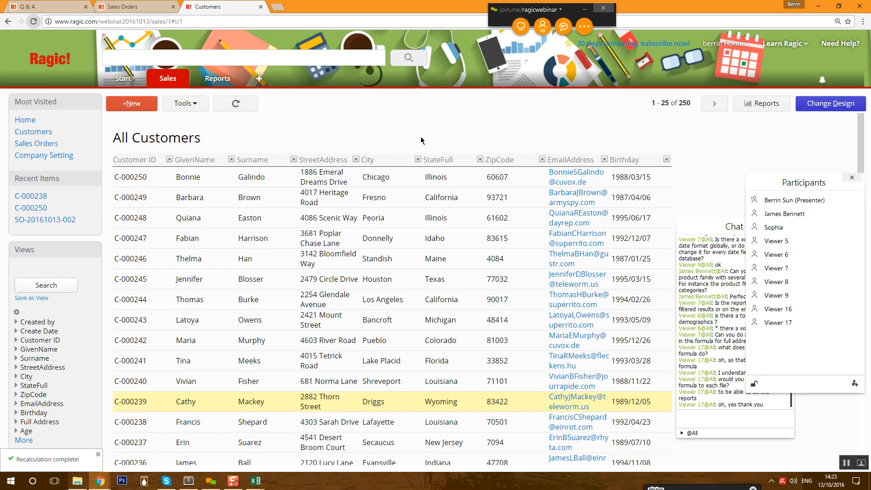
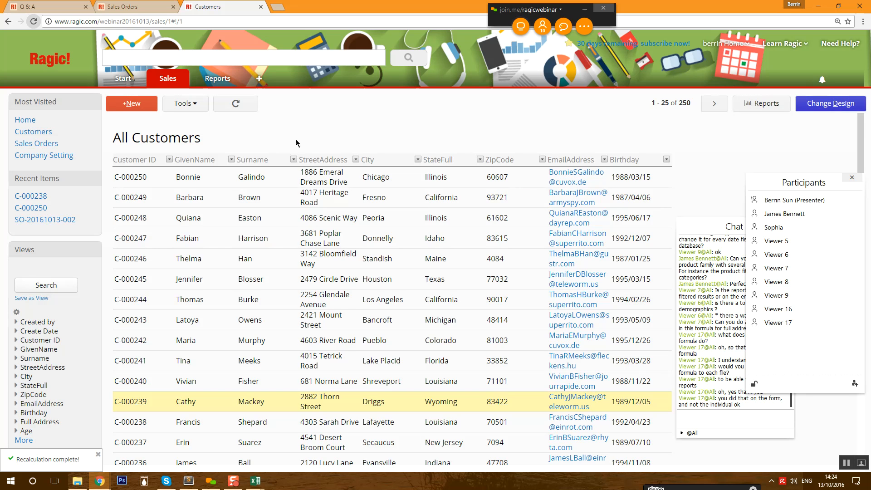
- Open a customer's record from All Customers to check its Full Address and calculated Age of 22
{"action": "left_click", "coordinate": [220, 289]}
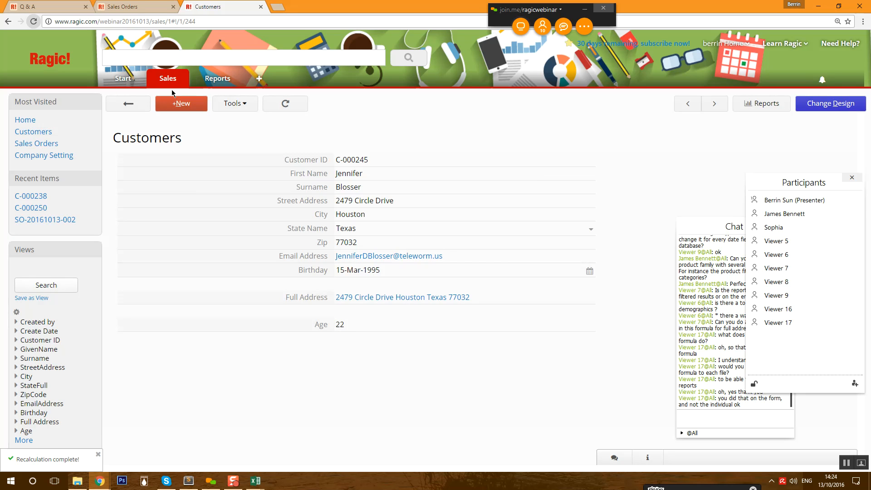
{"action": "mouse_move", "coordinate": [164, 83]}
- Inspect the formula behind the Age field in the Customers form design
{"action": "left_click", "coordinate": [830, 104]}
{"action": "left_click", "coordinate": [318, 348]}
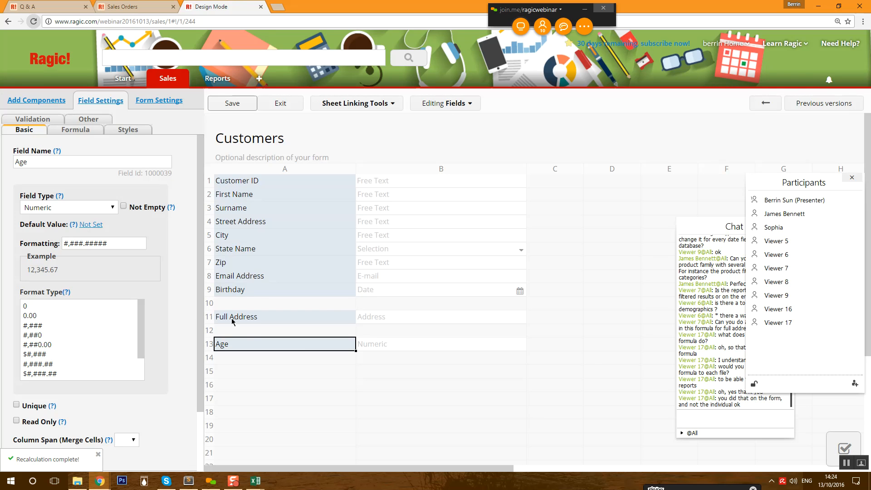
{"action": "left_click", "coordinate": [68, 131]}
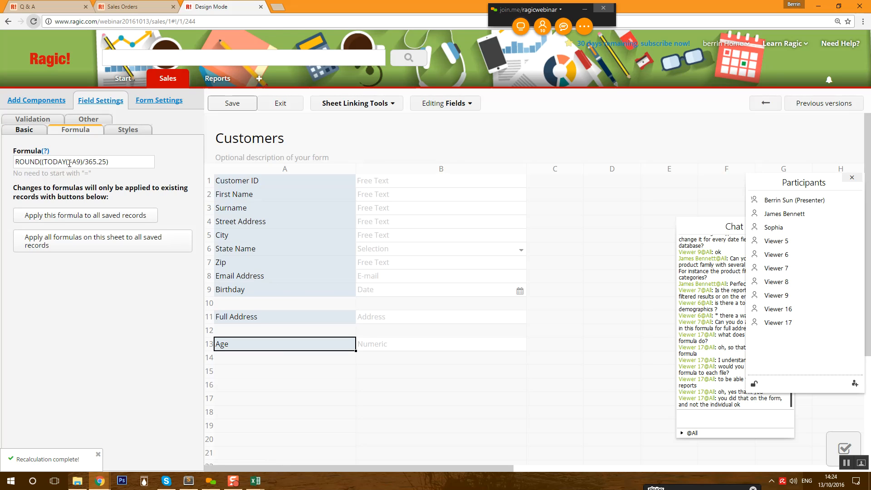
- Leave design mode, return to the All Customers list and bring up the report types
{"action": "left_click", "coordinate": [281, 104]}
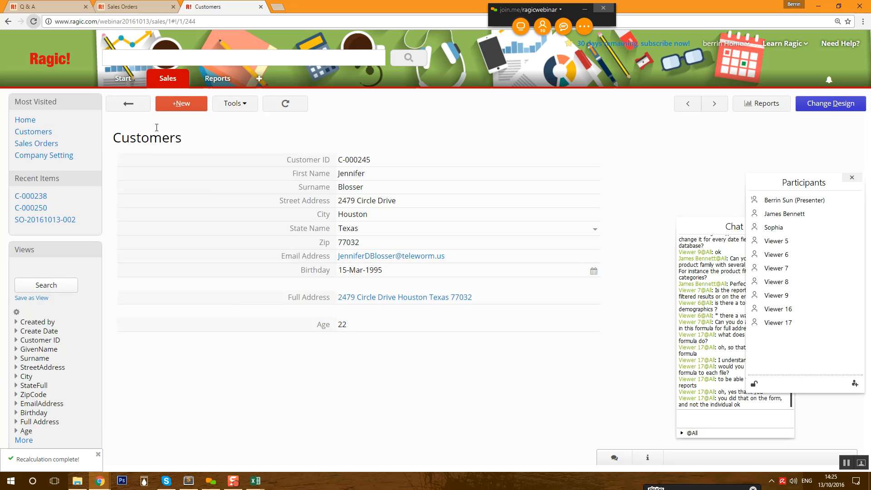
{"action": "left_click", "coordinate": [130, 107]}
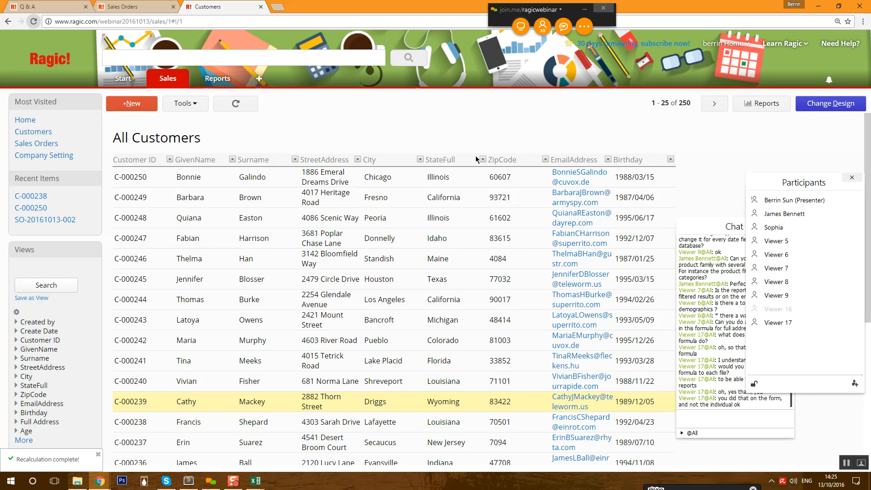
{"action": "left_click", "coordinate": [740, 104]}
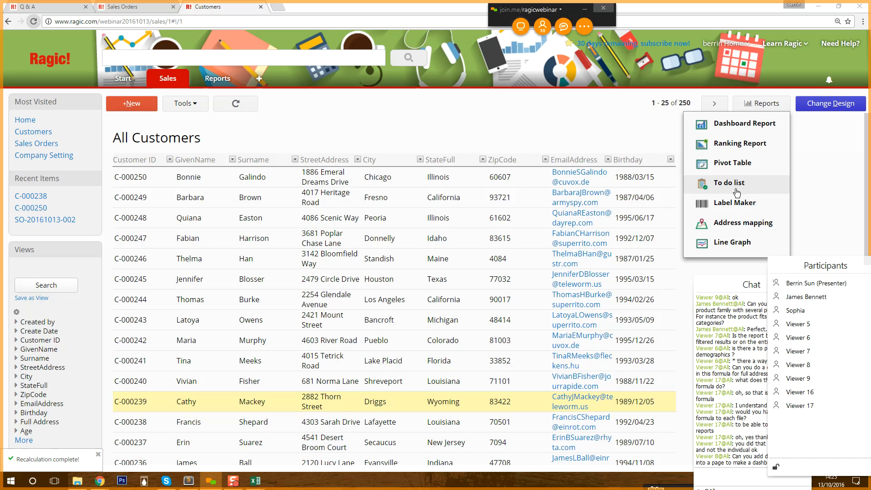
- Add a Date field named 'Contacted Customer' in cell A15 of the Customers form and save the design
{"action": "left_click", "coordinate": [529, 181]}
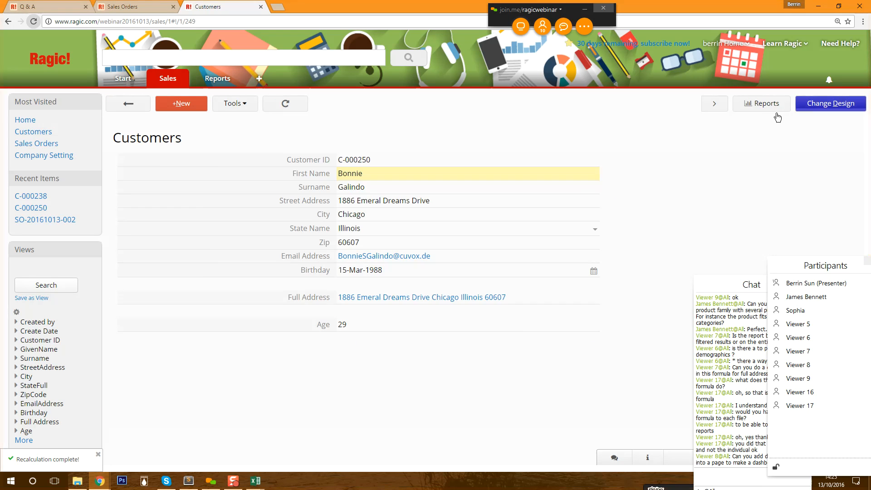
{"action": "left_click", "coordinate": [823, 111]}
{"action": "left_click", "coordinate": [292, 366]}
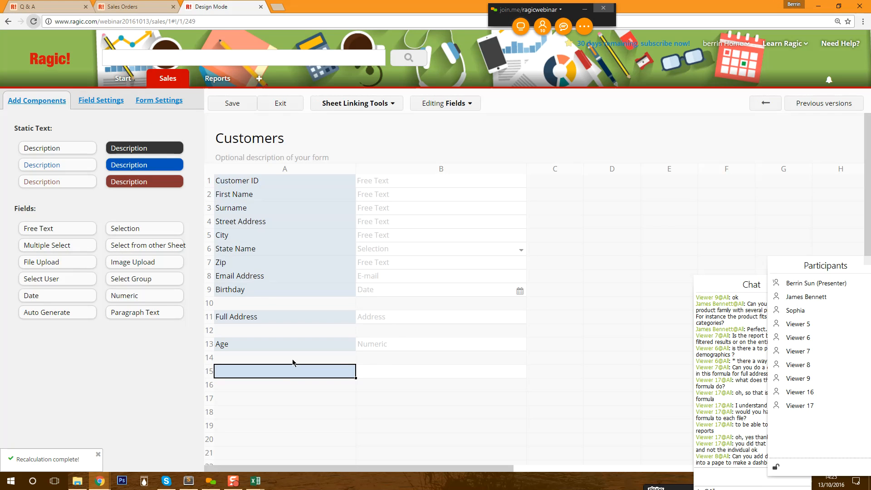
{"action": "type", "text": "Contacter"}
{"action": "key", "text": "BackSpace"}
{"action": "type", "text": "d Customer"}
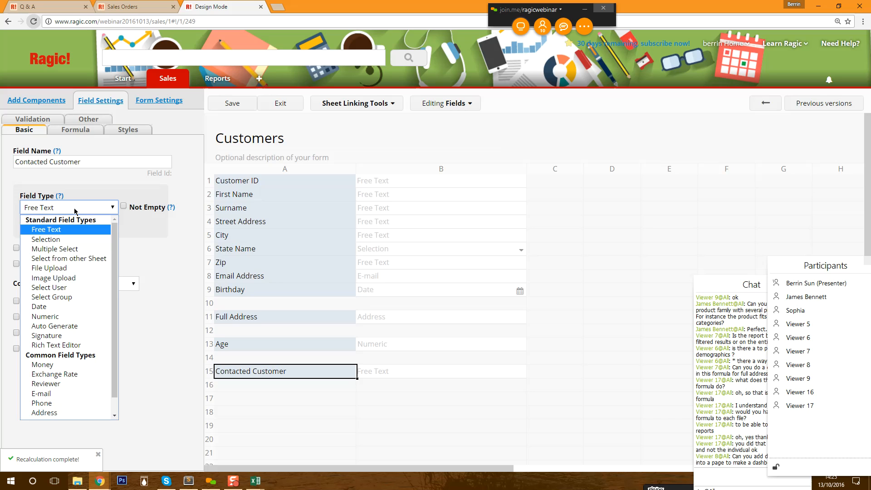
{"action": "left_click", "coordinate": [72, 308]}
{"action": "left_click", "coordinate": [243, 108]}
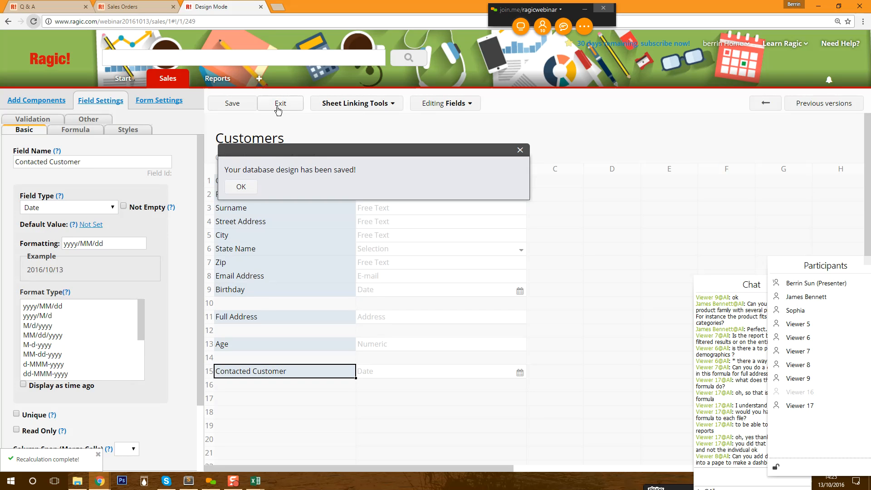
{"action": "left_click", "coordinate": [279, 109]}
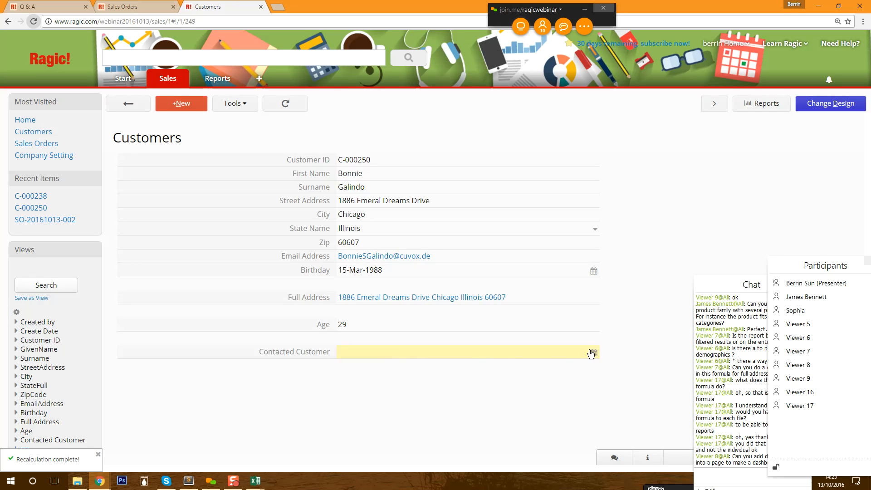
{"action": "left_click", "coordinate": [750, 105]}
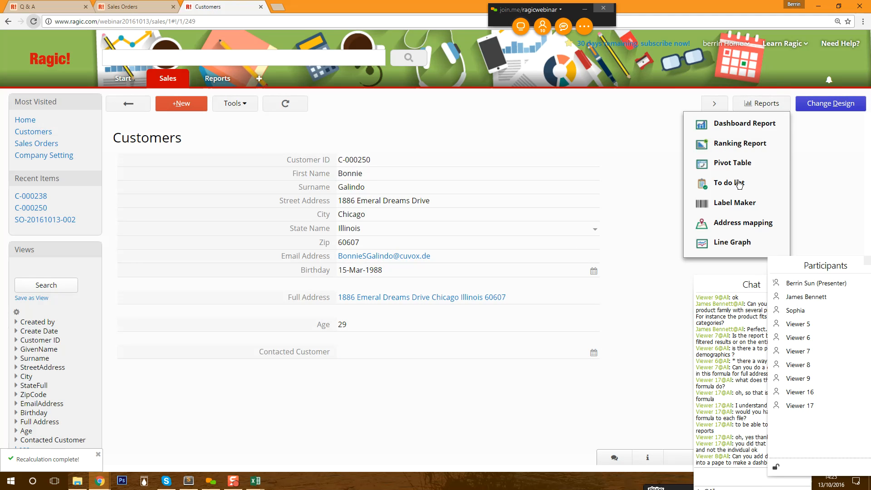
- Preview a To do list report with Contacted Customer as the finish date, then return to Customers
{"action": "left_click", "coordinate": [723, 184]}
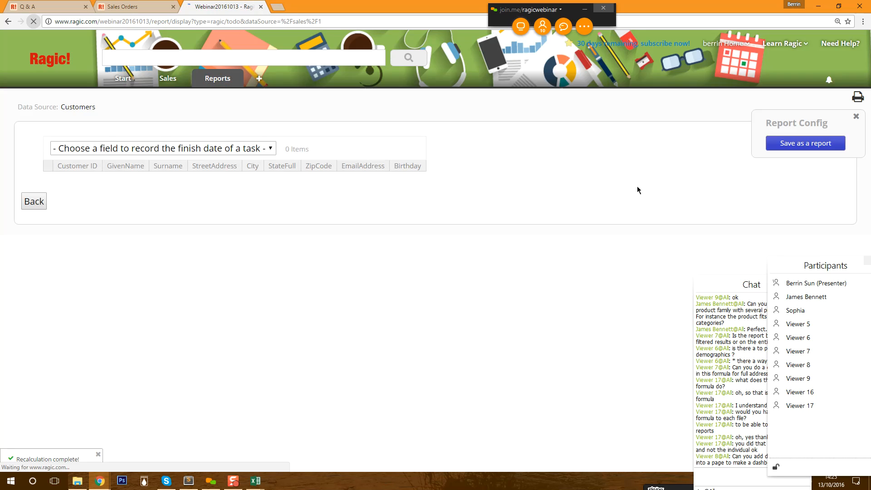
{"action": "left_click", "coordinate": [245, 150]}
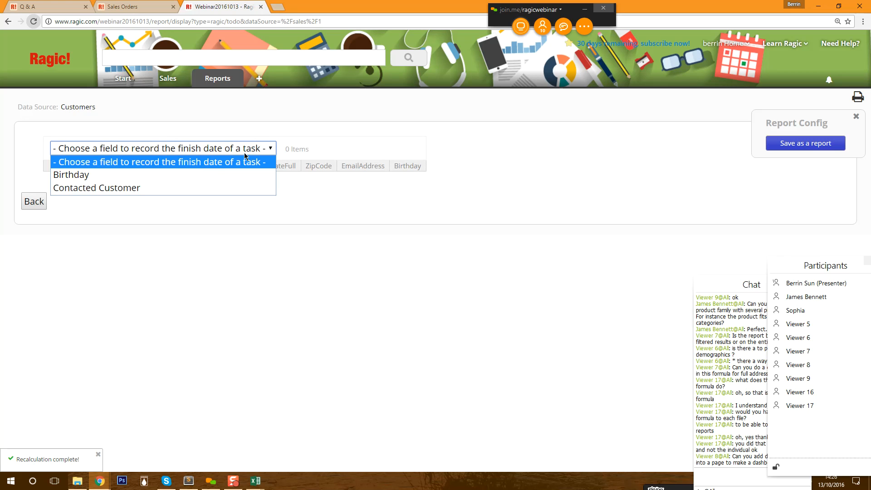
{"action": "left_click", "coordinate": [97, 188]}
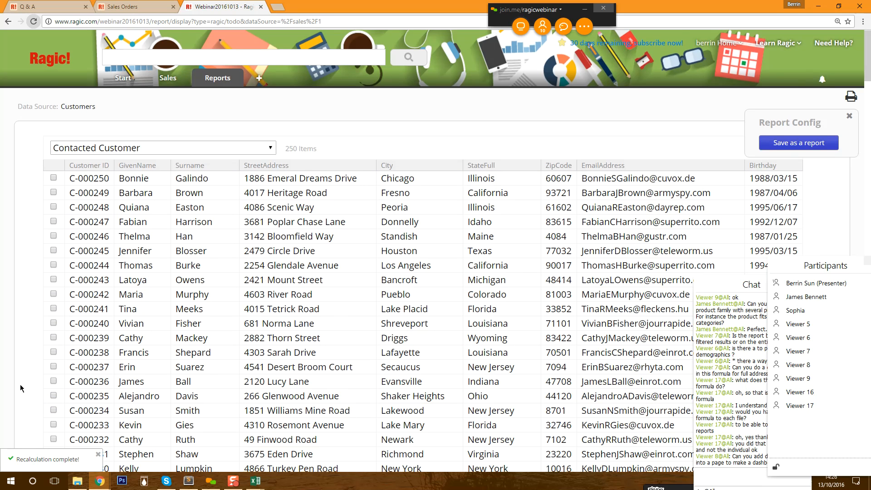
{"action": "scroll", "coordinate": [20, 385], "scroll_direction": "down", "scroll_amount": 4}
{"action": "scroll", "coordinate": [71, 333], "scroll_direction": "up", "scroll_amount": 4}
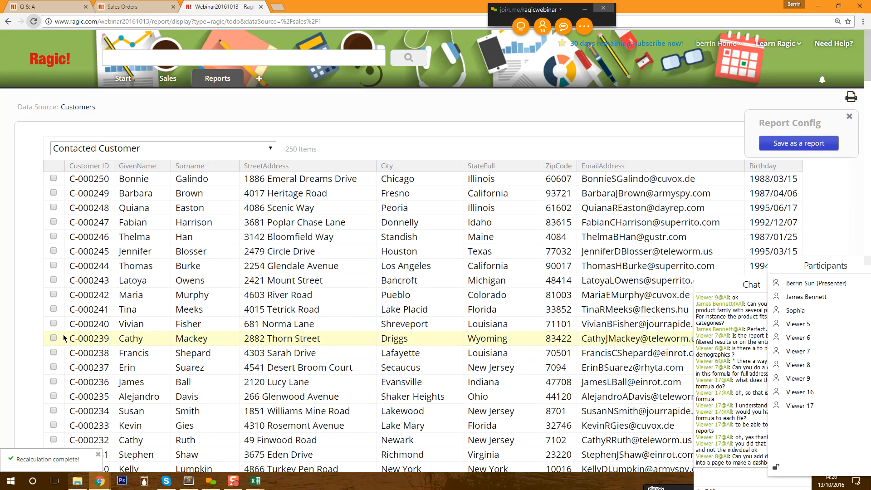
{"action": "mouse_move", "coordinate": [162, 77]}
{"action": "left_click", "coordinate": [191, 101]}
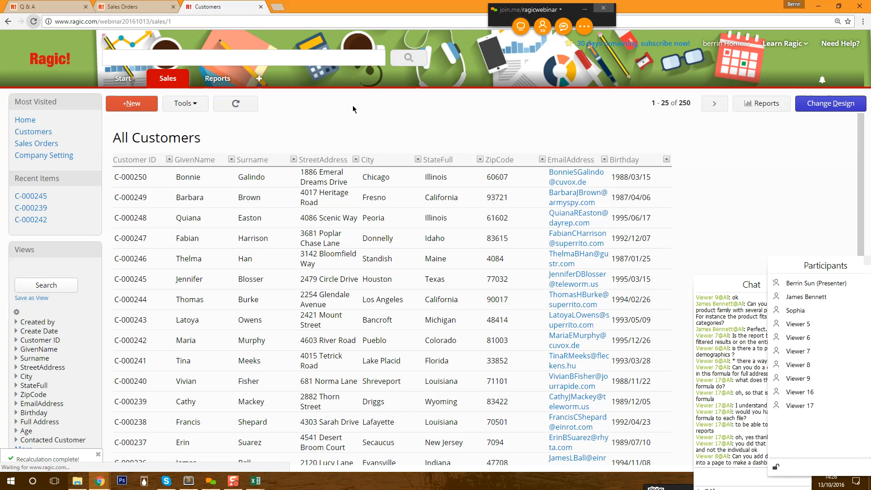
- Delete the Contacted Customer field from the Customers form, save, and return to the listing
{"action": "left_click", "coordinate": [384, 177]}
{"action": "left_click", "coordinate": [822, 105]}
{"action": "left_click", "coordinate": [300, 369]}
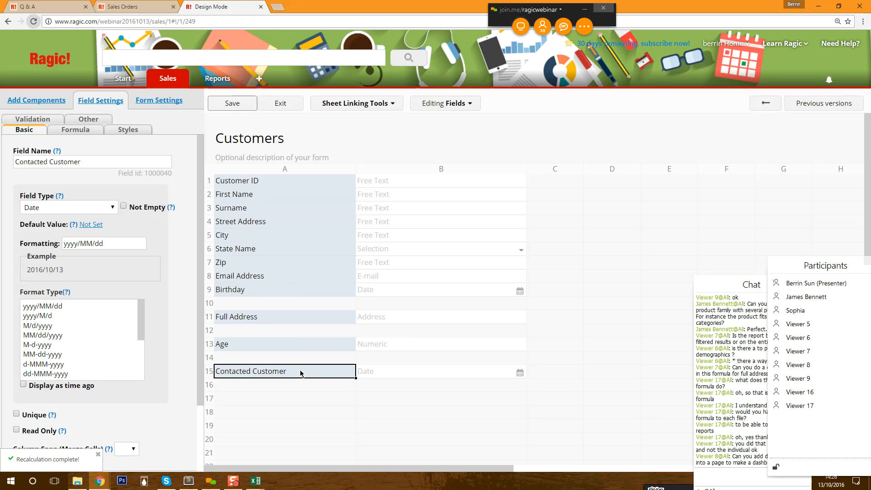
{"action": "key", "text": "Delete"}
{"action": "left_click", "coordinate": [252, 108]}
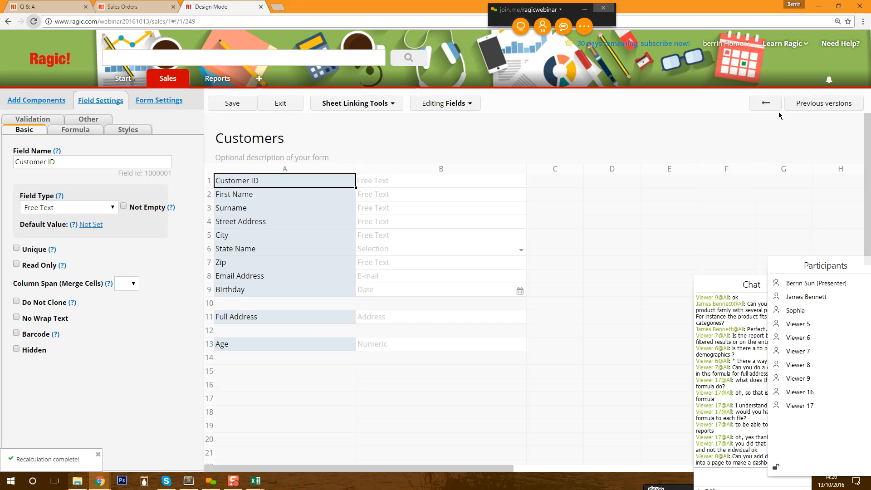
{"action": "left_click", "coordinate": [281, 103]}
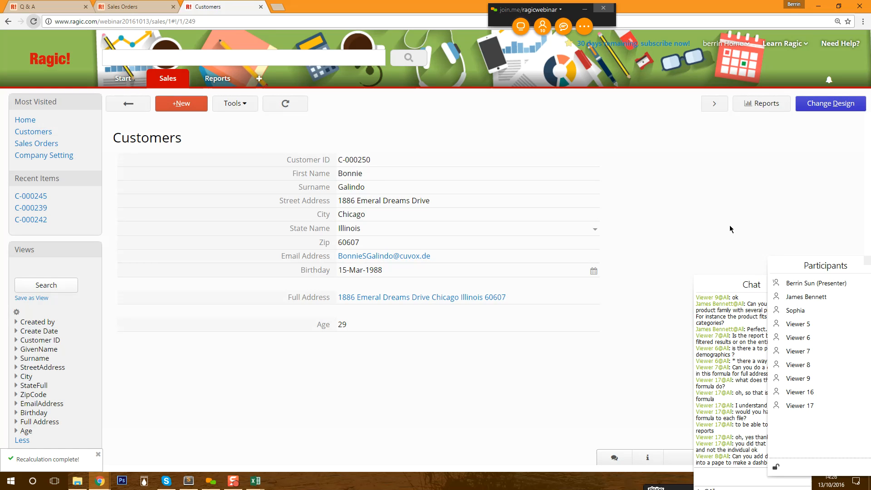
{"action": "left_click", "coordinate": [129, 104]}
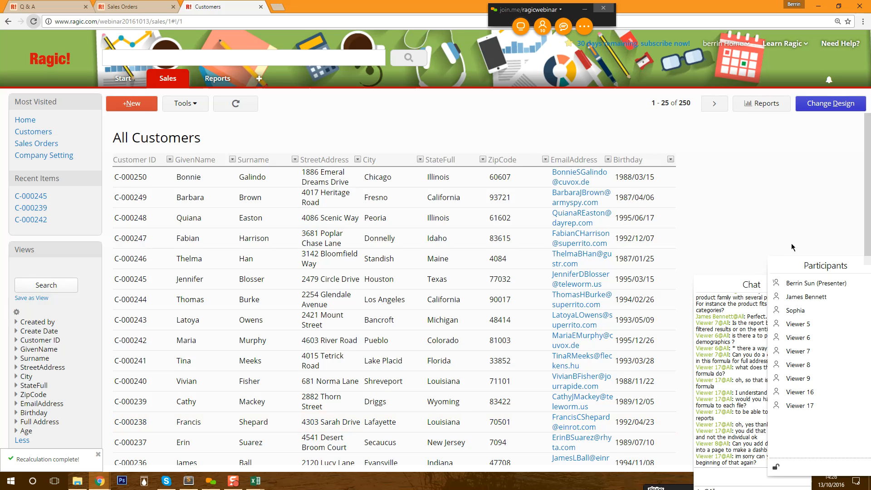
- Filter the customer list by Age from 24 to 24
{"action": "left_click_drag", "start_coordinate": [748, 281], "coordinate": [726, 193]}
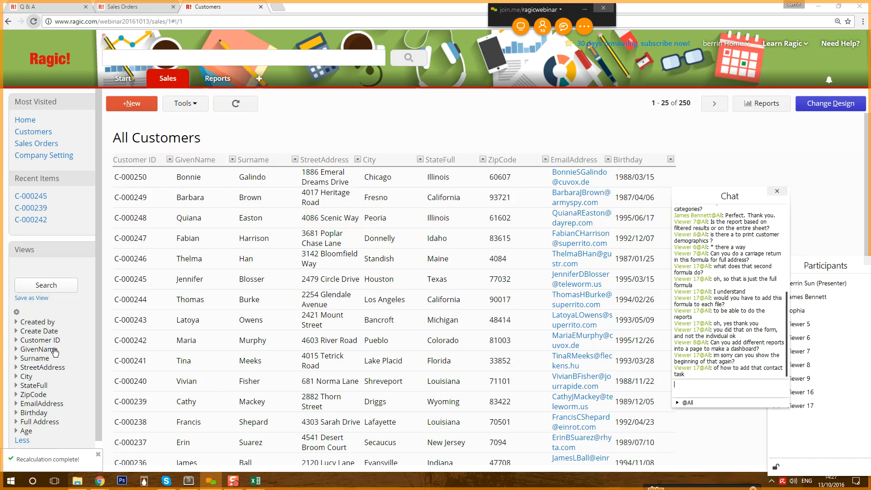
{"action": "scroll", "coordinate": [54, 357], "scroll_direction": "down", "scroll_amount": 1}
{"action": "left_click", "coordinate": [25, 422]}
{"action": "left_click", "coordinate": [43, 429]}
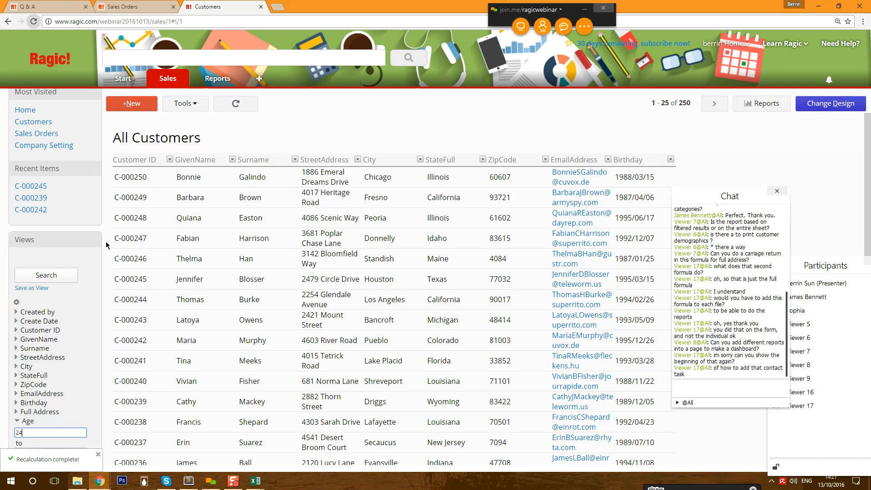
{"action": "scroll", "coordinate": [96, 363], "scroll_direction": "down", "scroll_amount": 2}
{"action": "left_click", "coordinate": [44, 417]}
{"action": "type", "text": "24"}
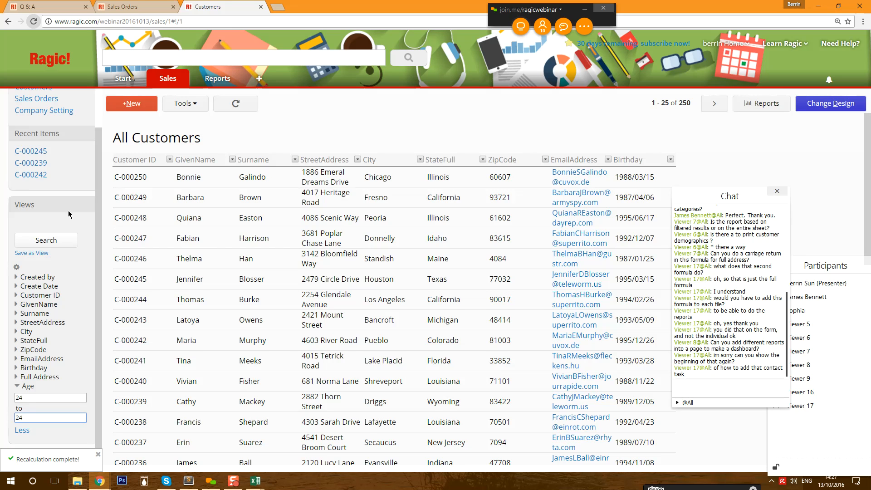
{"action": "left_click", "coordinate": [47, 245]}
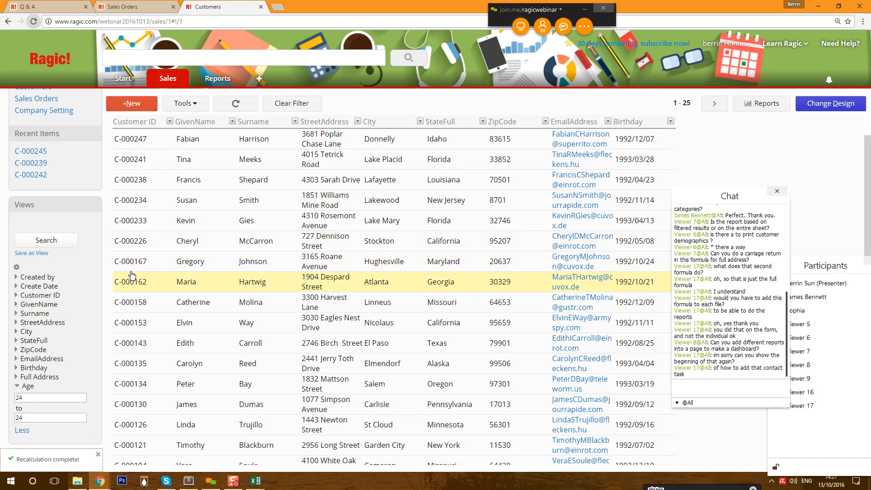
- Bring up the Tools menu with its editing and export options
{"action": "left_click", "coordinate": [184, 103]}
{"action": "left_click", "coordinate": [184, 102]}
{"action": "left_click", "coordinate": [184, 102]}
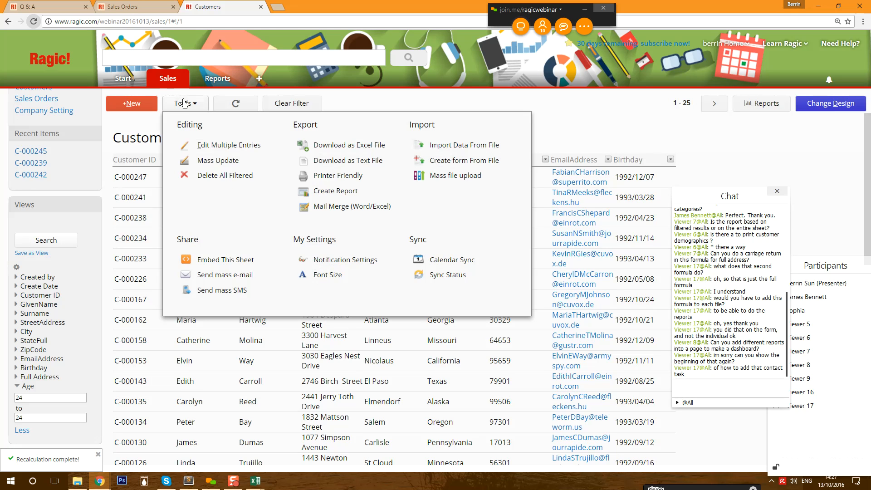
- Start an Excel export, add Age and remove StreetAddress from the exported fields, then cancel
{"action": "left_click", "coordinate": [340, 146]}
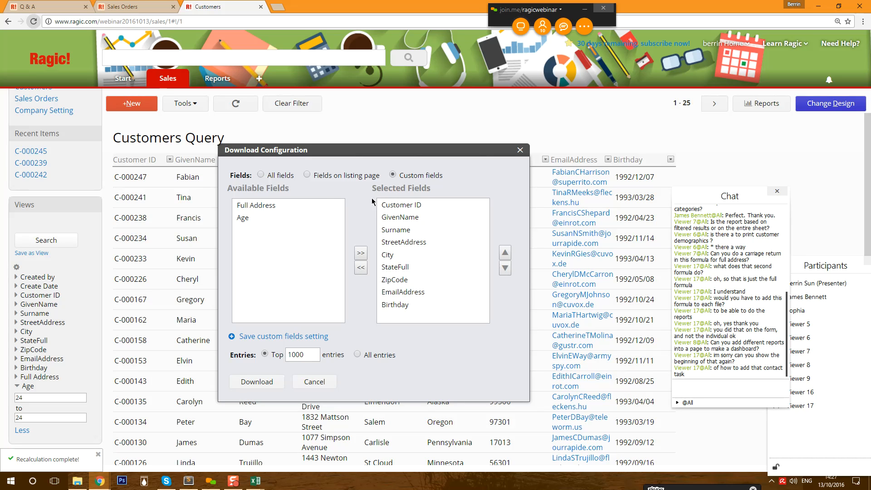
{"action": "left_click", "coordinate": [267, 220]}
{"action": "left_click", "coordinate": [361, 252]}
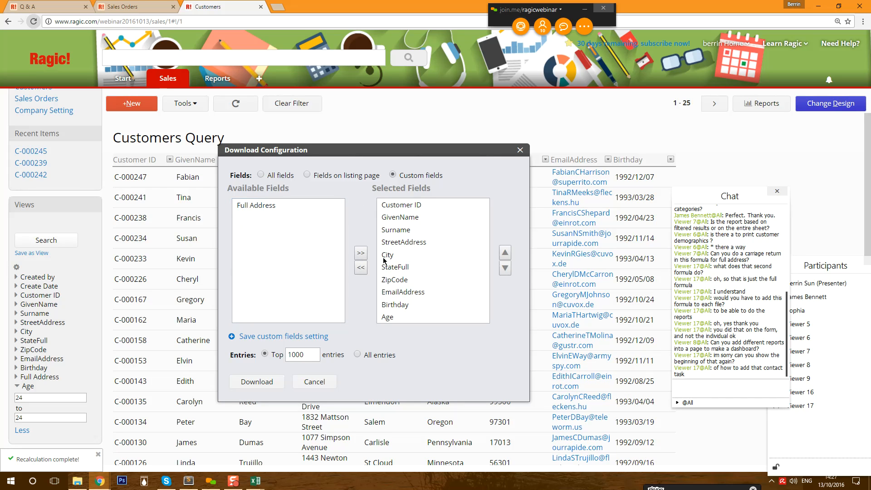
{"action": "left_click", "coordinate": [402, 293]}
{"action": "left_click", "coordinate": [401, 283]}
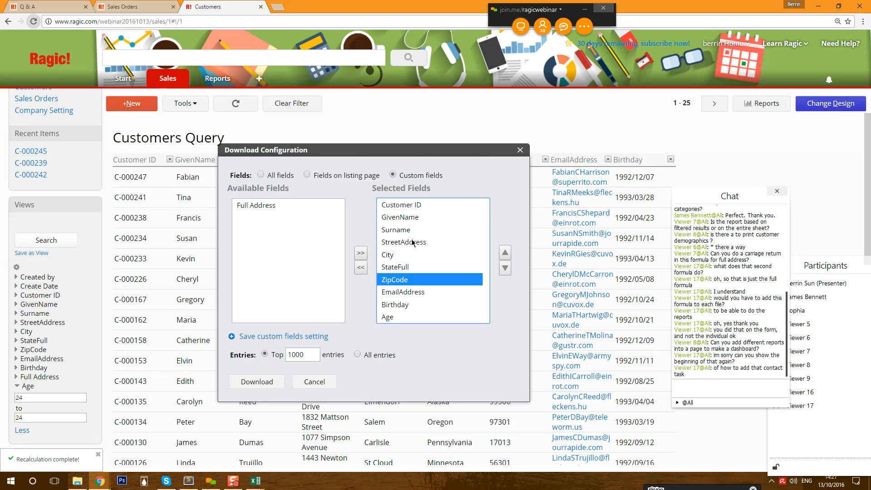
{"action": "left_click", "coordinate": [408, 231]}
{"action": "left_click", "coordinate": [407, 242]}
{"action": "left_click", "coordinate": [361, 268]}
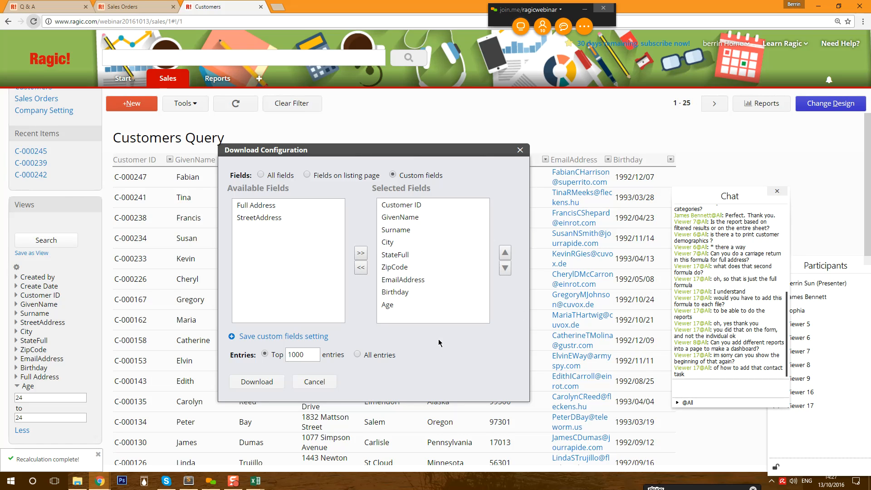
{"action": "left_click", "coordinate": [315, 379]}
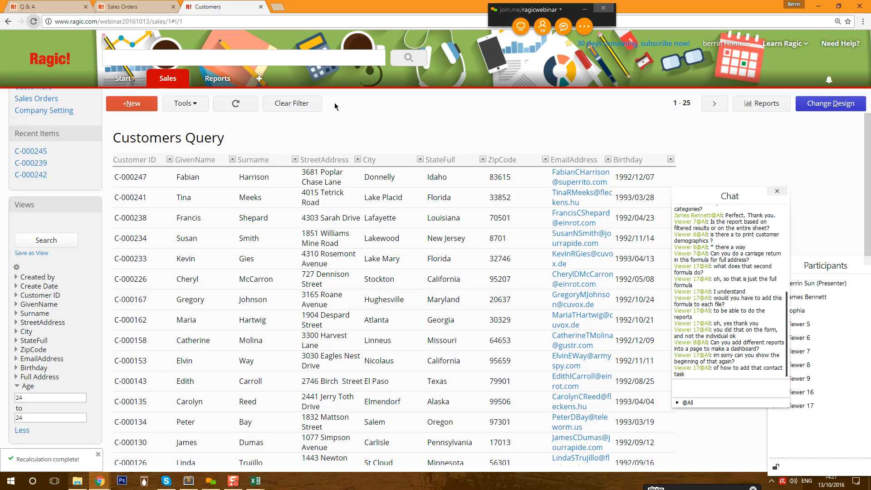
{"action": "left_click", "coordinate": [193, 104]}
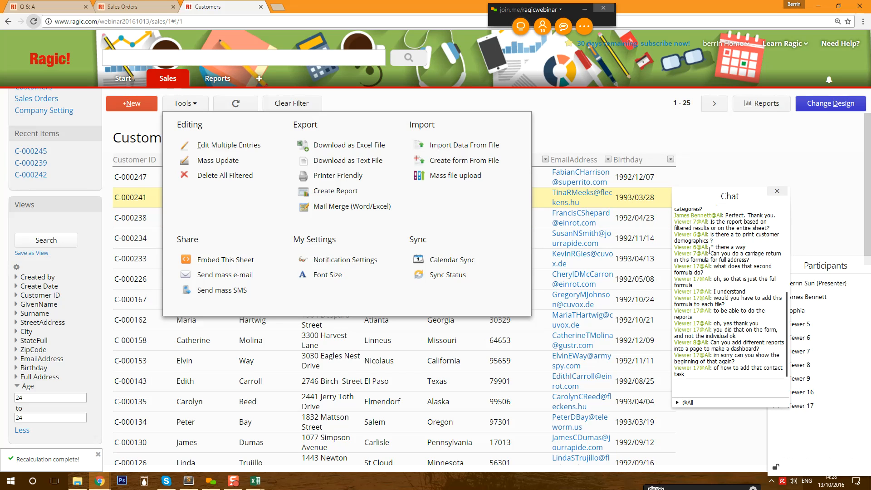
{"action": "left_click_drag", "start_coordinate": [711, 253], "coordinate": [770, 258]}
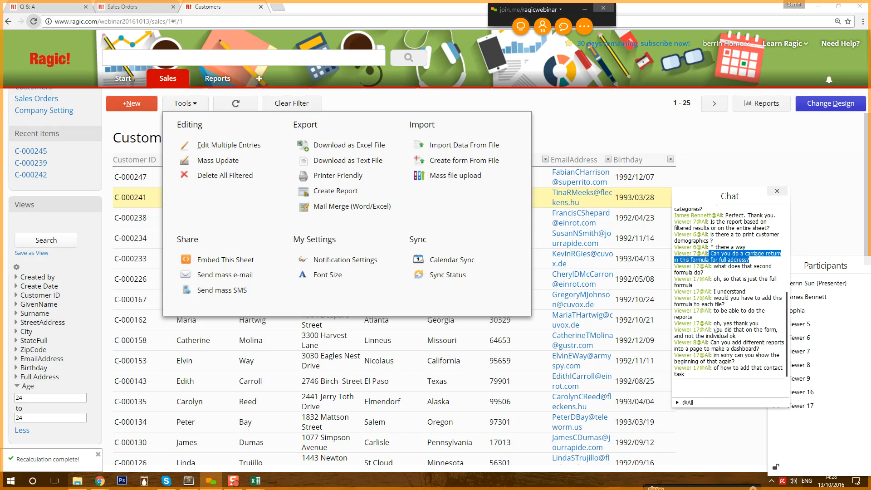
{"action": "left_click_drag", "start_coordinate": [712, 342], "coordinate": [761, 349]}
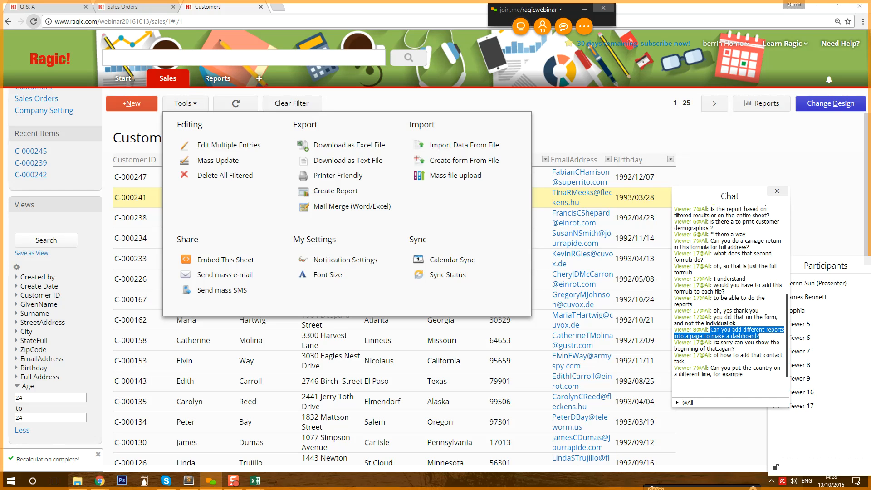
{"action": "left_click_drag", "start_coordinate": [712, 343], "coordinate": [748, 362]}
{"action": "left_click", "coordinate": [749, 363]}
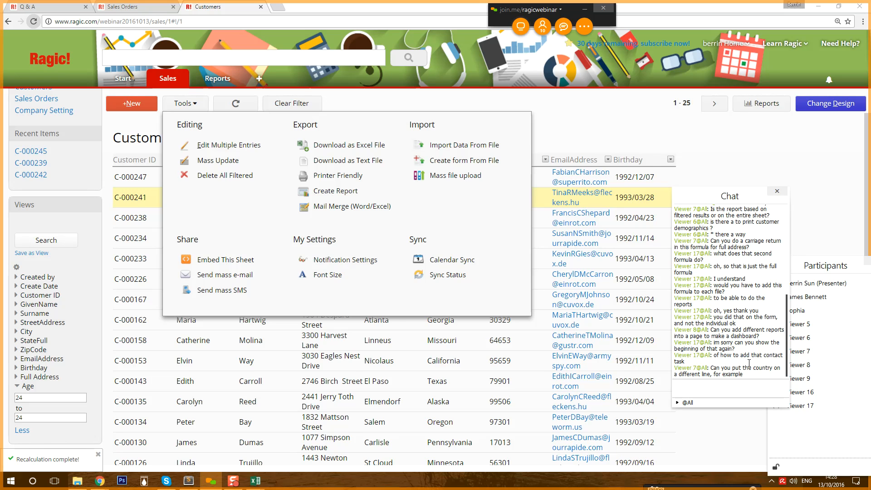
{"action": "left_click", "coordinate": [577, 133]}
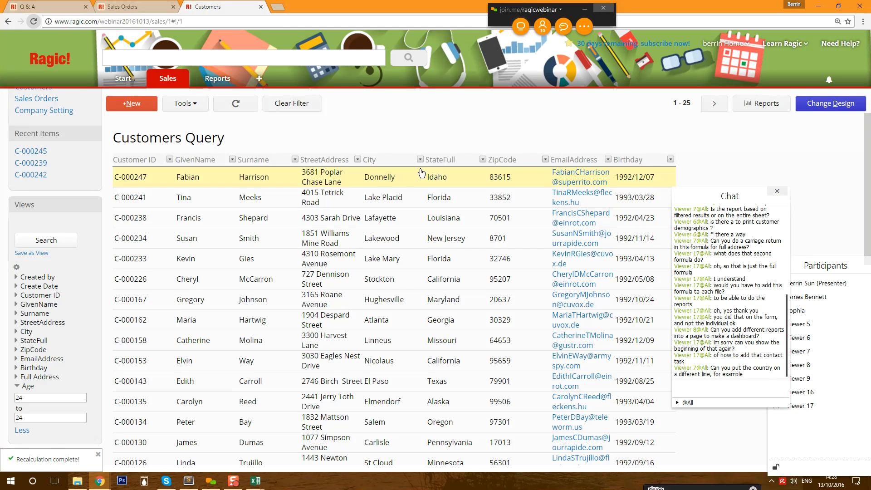
- Bring up the report types, moving the chat window aside to see them
{"action": "left_click", "coordinate": [744, 111]}
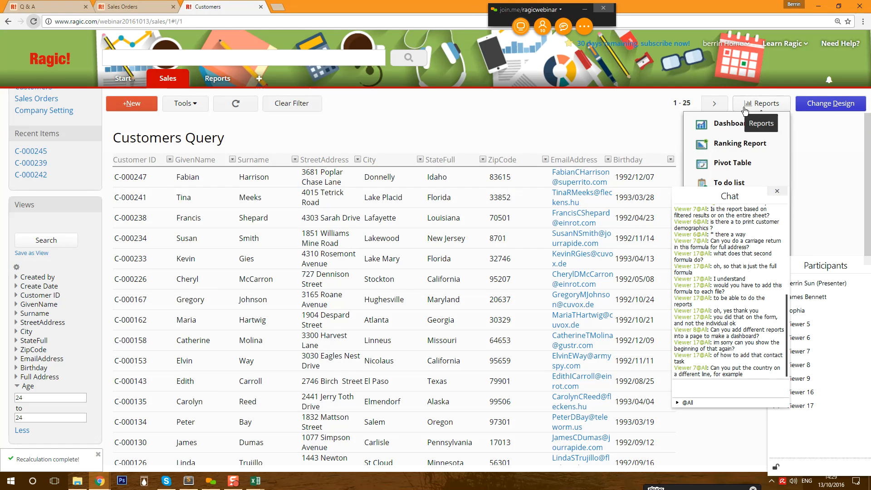
{"action": "left_click", "coordinate": [737, 193]}
{"action": "left_click_drag", "start_coordinate": [738, 193], "coordinate": [734, 222]}
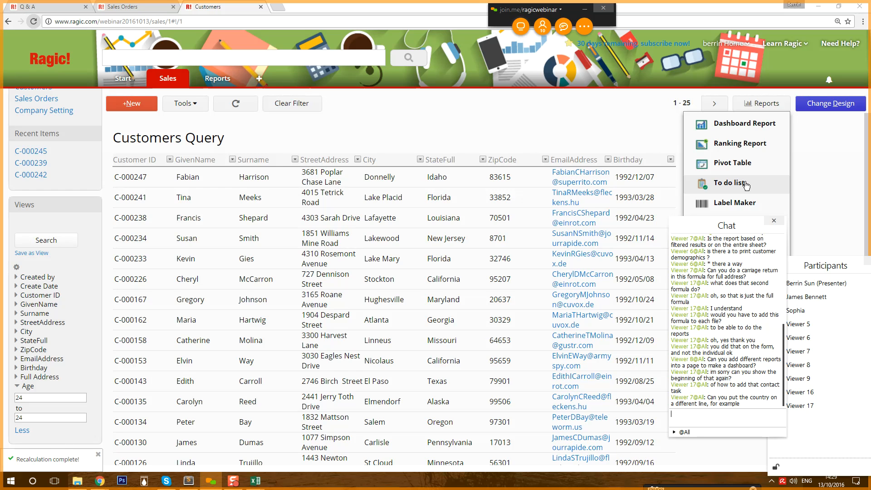
- Add a 'Contacted Date' field in row 15 of the Customers form, save, and return to the listing
{"action": "left_click", "coordinate": [516, 179]}
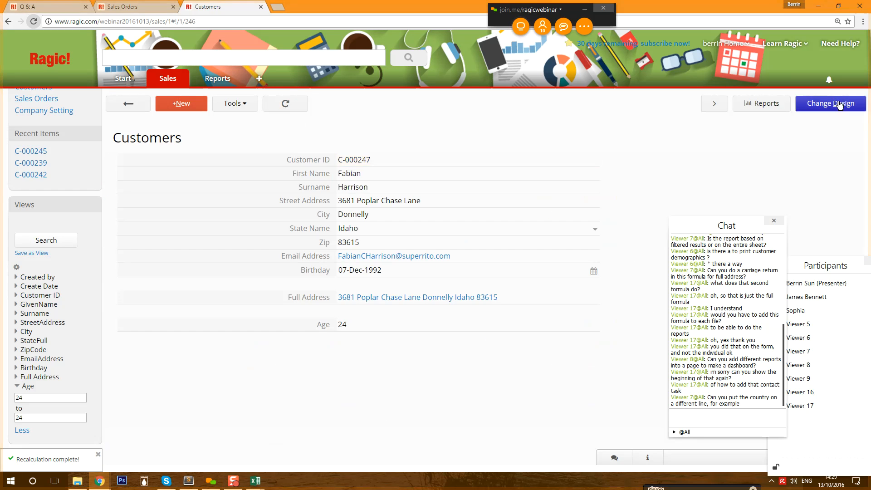
{"action": "left_click", "coordinate": [831, 103]}
{"action": "left_click", "coordinate": [288, 359]}
{"action": "left_click", "coordinate": [284, 376]}
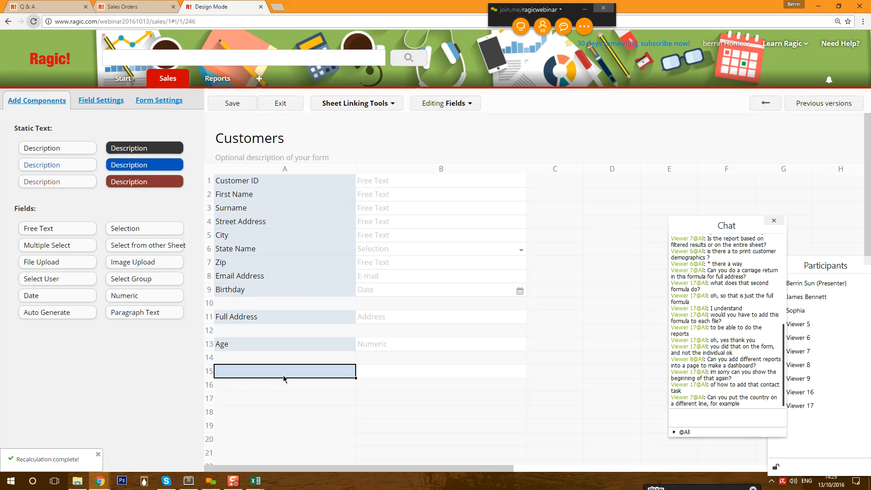
{"action": "type", "text": "Contac"}
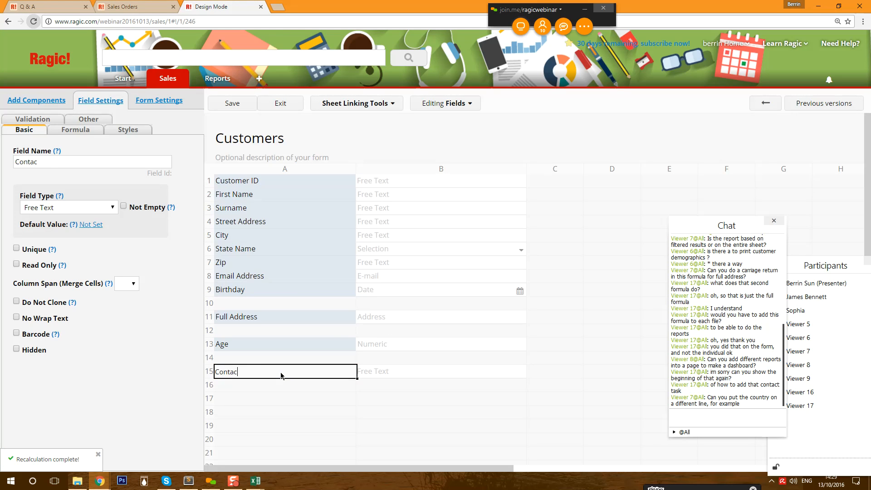
{"action": "type", "text": "ted Date"}
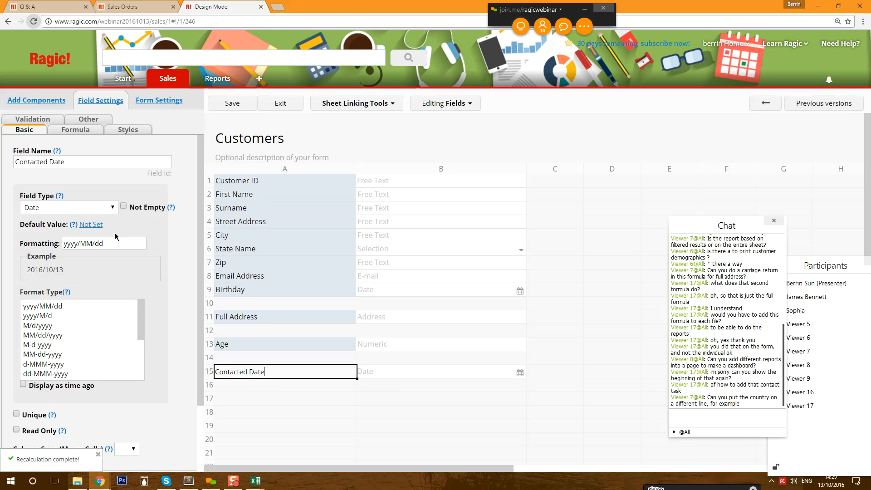
{"action": "left_click", "coordinate": [232, 104]}
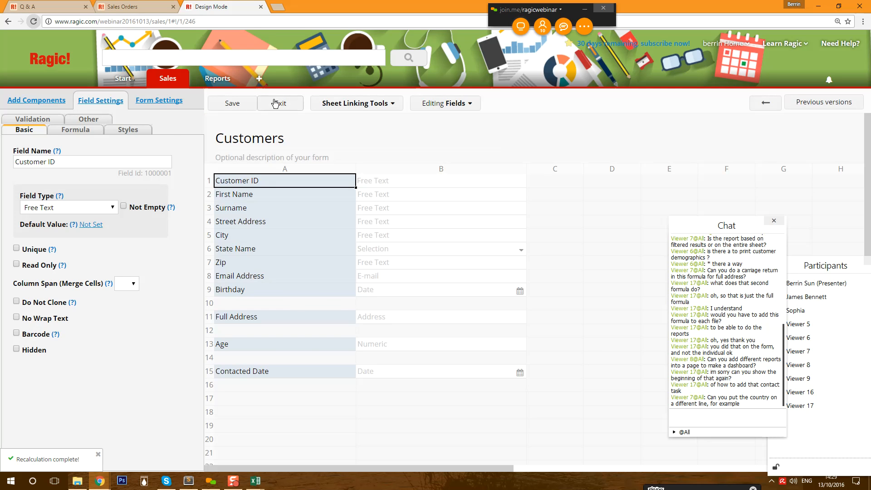
{"action": "left_click", "coordinate": [277, 103]}
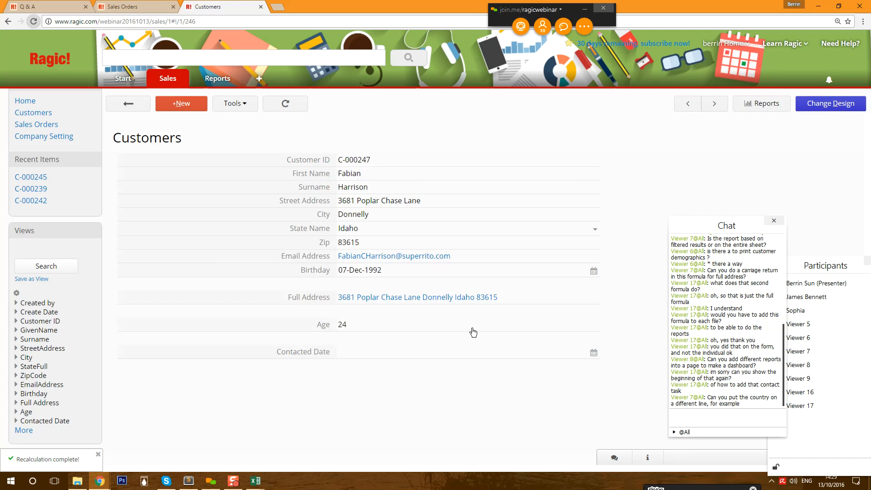
{"action": "left_click", "coordinate": [143, 107]}
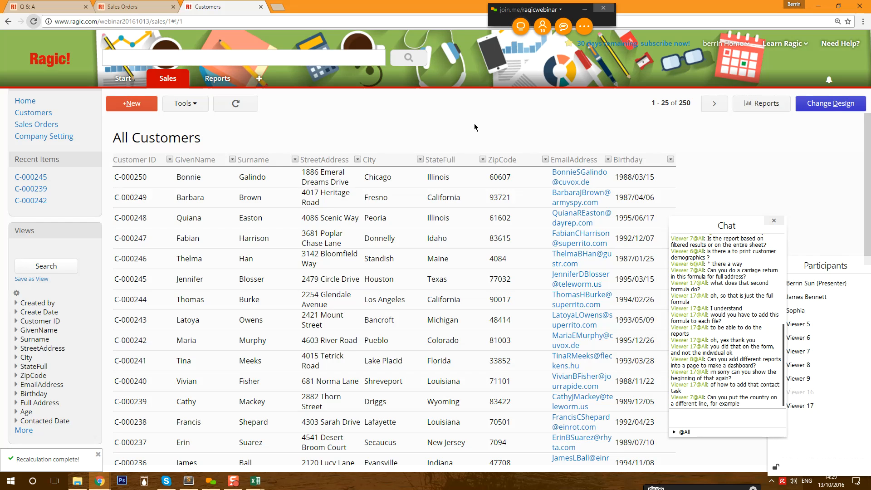
- Create a To do list report of Customers keyed to Contacted Date
{"action": "left_click", "coordinate": [758, 106]}
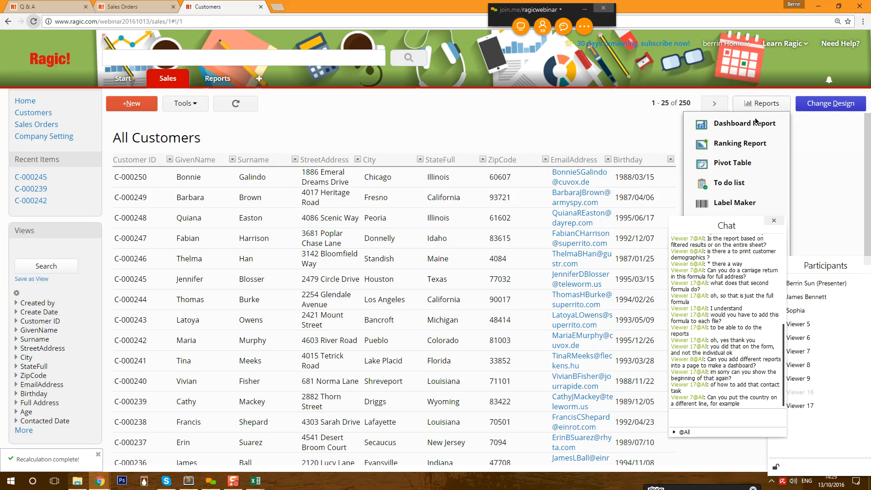
{"action": "left_click_drag", "start_coordinate": [715, 230], "coordinate": [517, 253]}
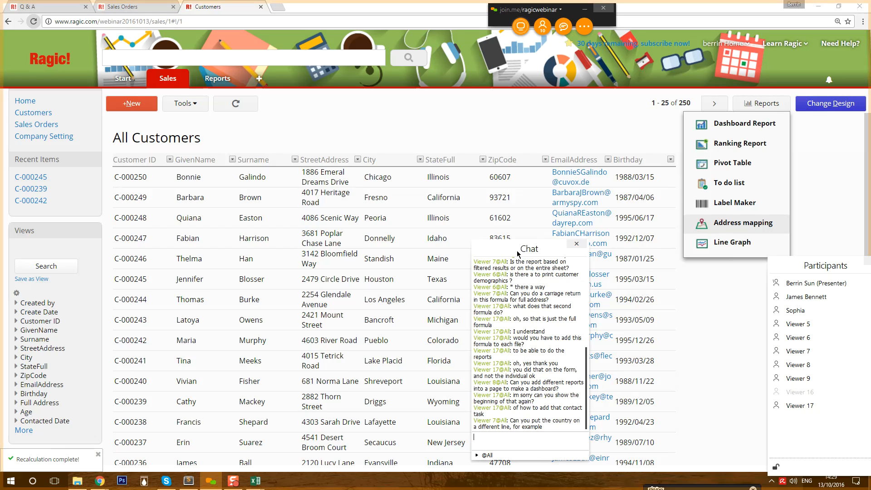
{"action": "left_click", "coordinate": [764, 186]}
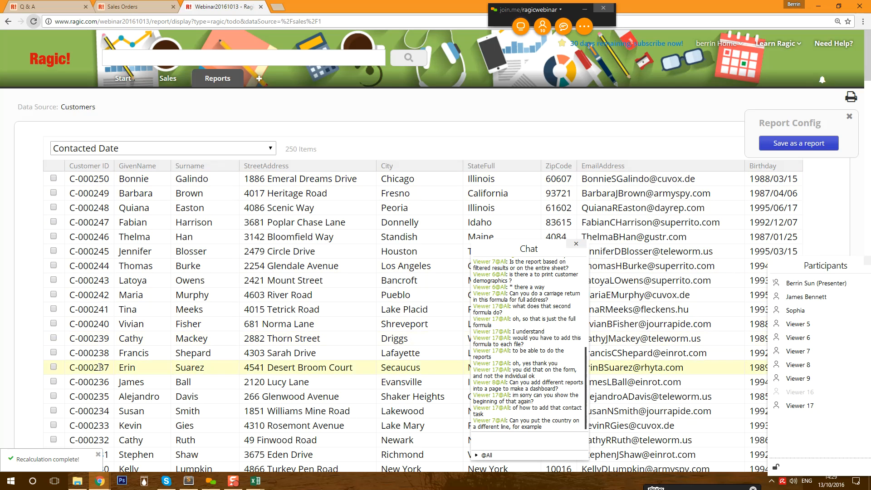
- Tick the first eleven customers as done and close the Report Config panel
{"action": "left_click", "coordinate": [54, 178]}
{"action": "left_click", "coordinate": [53, 193]}
{"action": "left_click", "coordinate": [54, 208]}
{"action": "left_click", "coordinate": [54, 222]}
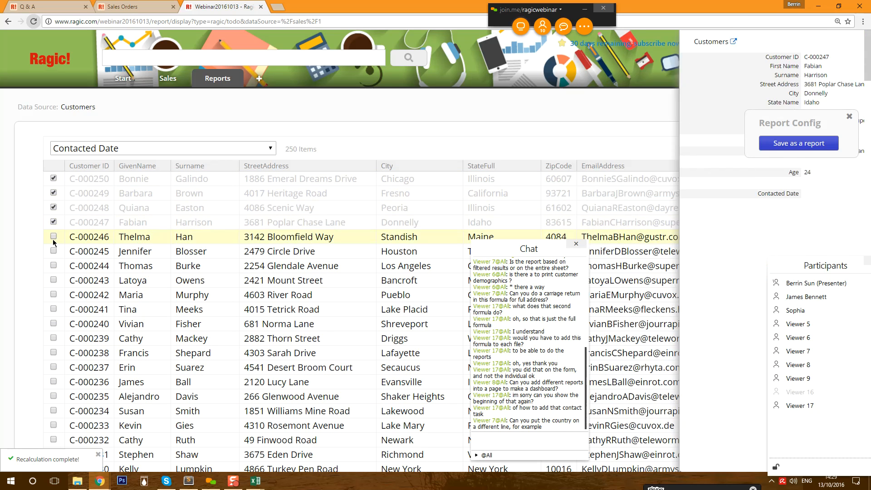
{"action": "left_click", "coordinate": [54, 237]}
{"action": "left_click", "coordinate": [54, 251]}
{"action": "left_click", "coordinate": [54, 265]}
{"action": "left_click", "coordinate": [53, 280]}
{"action": "left_click", "coordinate": [54, 294]}
{"action": "left_click", "coordinate": [54, 309]}
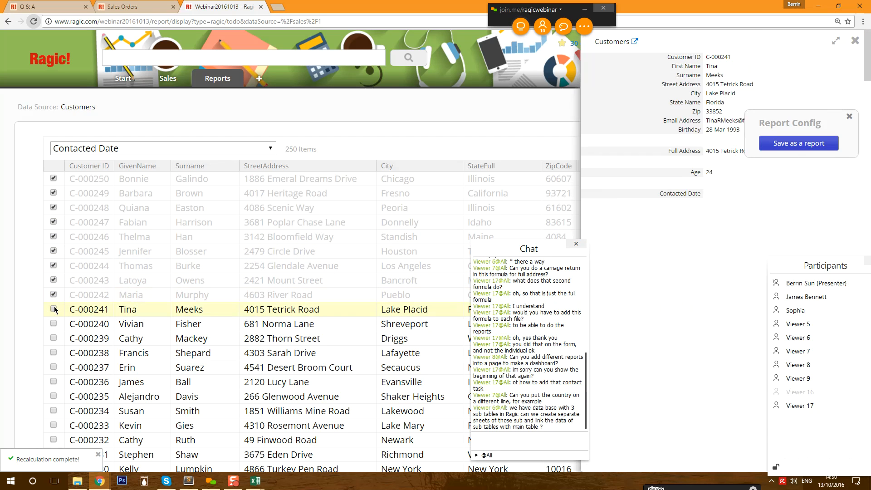
{"action": "left_click", "coordinate": [53, 324]}
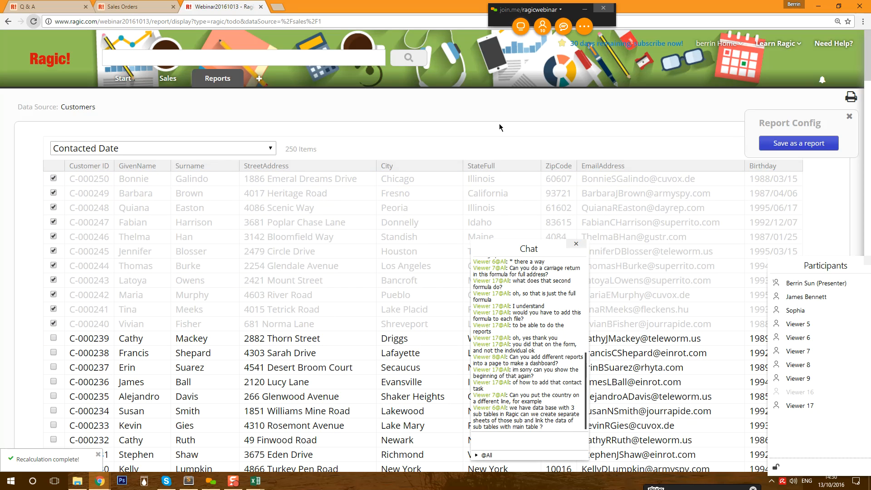
{"action": "left_click", "coordinate": [850, 117]}
{"action": "scroll", "coordinate": [218, 241], "scroll_direction": "down", "scroll_amount": 5}
{"action": "scroll", "coordinate": [217, 243], "scroll_direction": "up", "scroll_amount": 5}
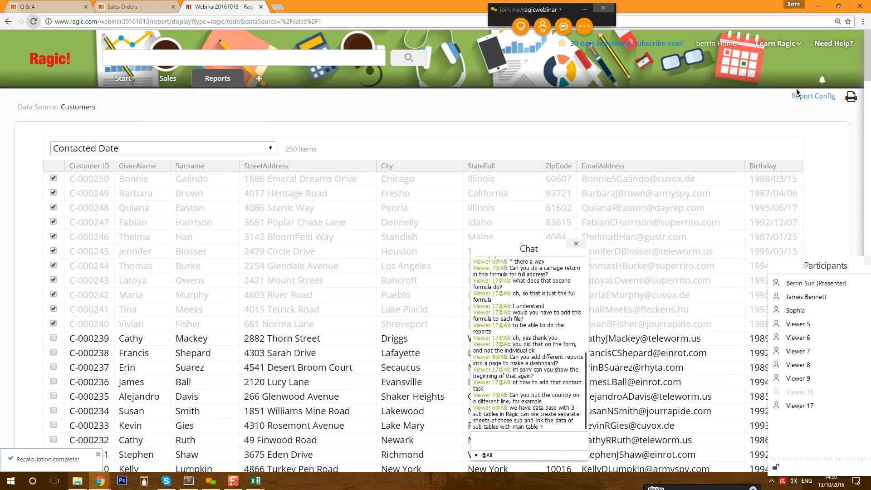
- Save the to-do report as 'Customers to be called', listing the 239 unchecked customers
{"action": "left_click", "coordinate": [814, 96]}
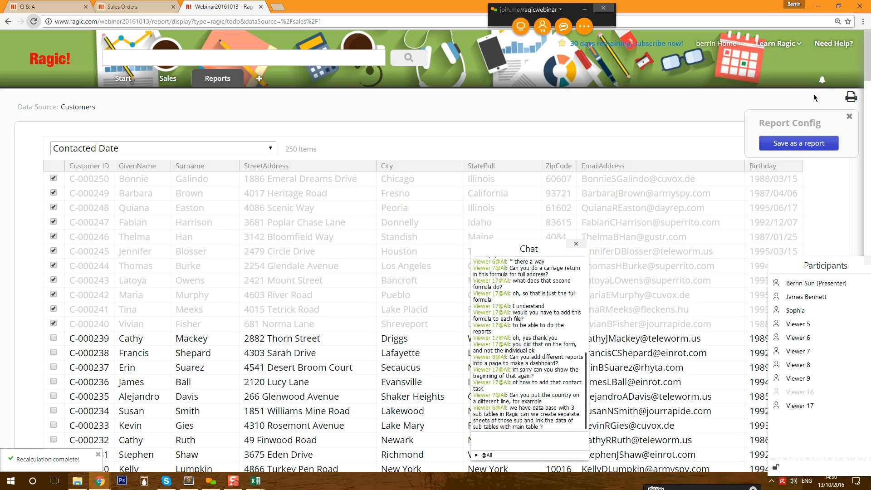
{"action": "left_click", "coordinate": [799, 143]}
{"action": "left_click", "coordinate": [600, 154]}
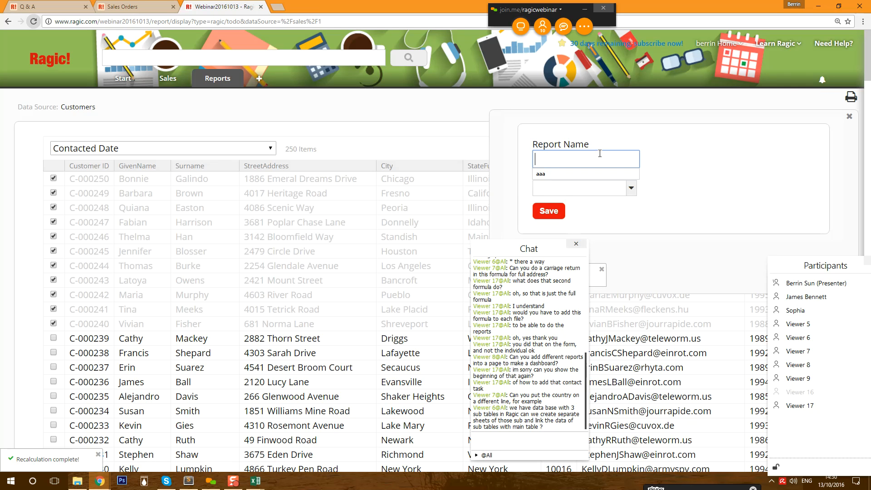
{"action": "type", "text": "Called Cu"}
{"action": "key", "text": "BackSpace"}
{"action": "key", "text": "BackSpace"}
{"action": "key", "text": "BackSpace"}
{"action": "key", "text": "BackSpace"}
{"action": "key", "text": "BackSpace"}
{"action": "key", "text": "BackSpace"}
{"action": "key", "text": "BackSpace"}
{"action": "key", "text": "BackSpace"}
{"action": "type", "text": "usto"}
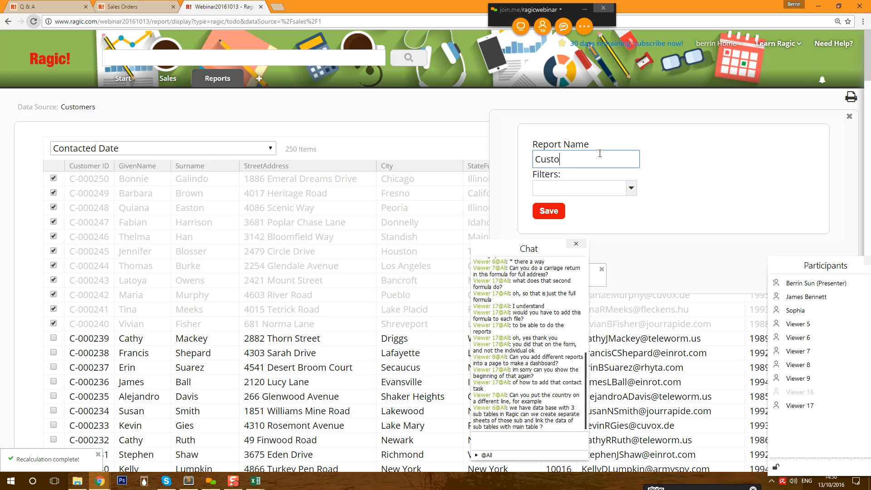
{"action": "type", "text": "mers to be called"}
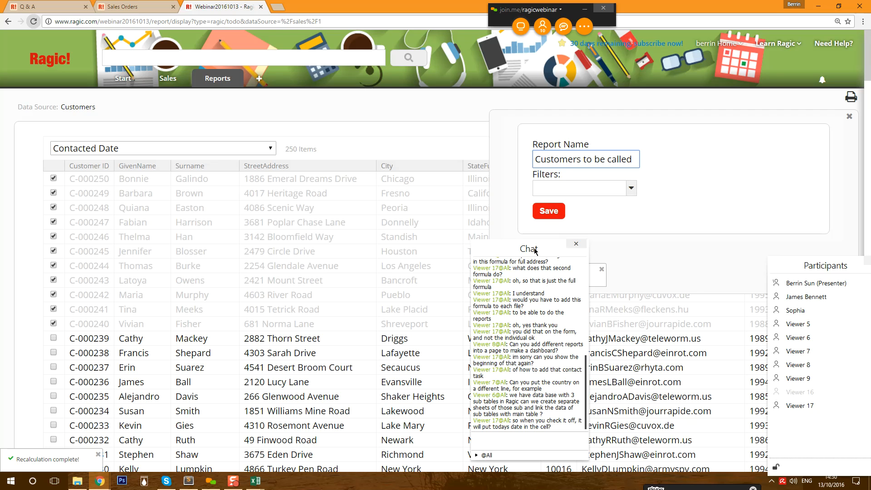
{"action": "left_click_drag", "start_coordinate": [538, 249], "coordinate": [786, 267]}
{"action": "left_click", "coordinate": [536, 215]}
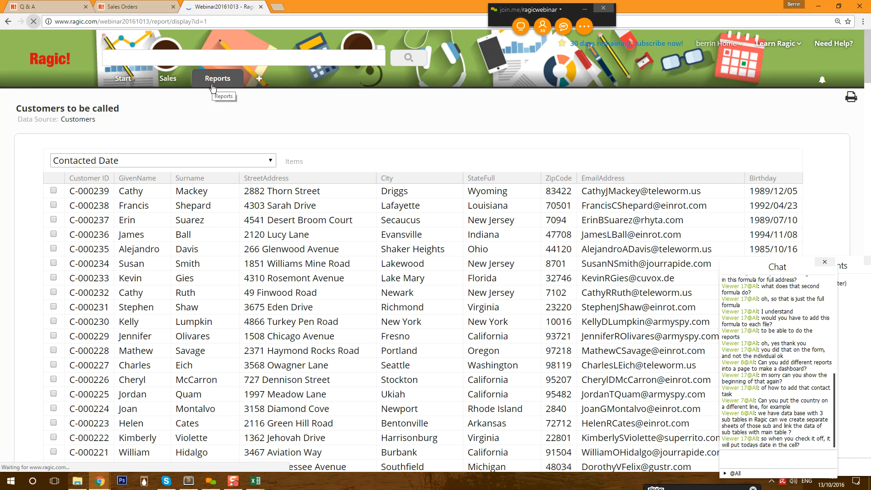
{"action": "mouse_move", "coordinate": [215, 80]}
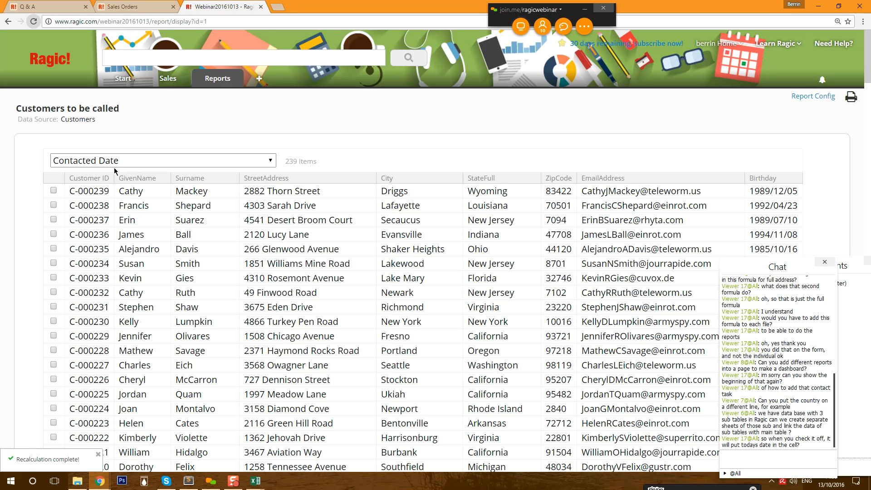
{"action": "mouse_move", "coordinate": [169, 87]}
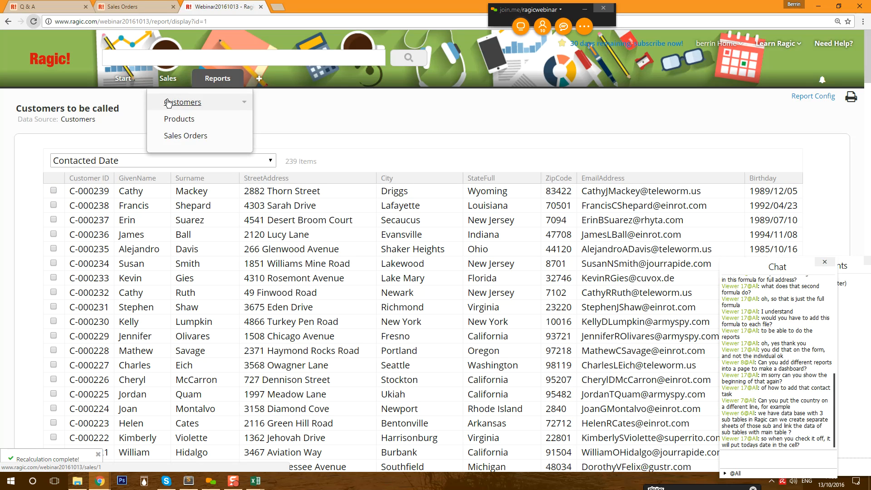
- Open the Customers sheet under Sales, view the first customer's record, then return to the list
{"action": "left_click", "coordinate": [168, 102]}
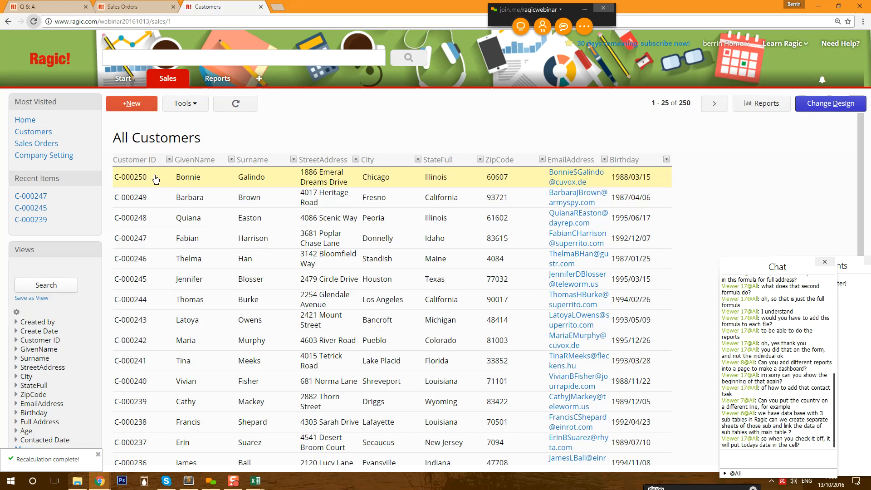
{"action": "left_click", "coordinate": [156, 180]}
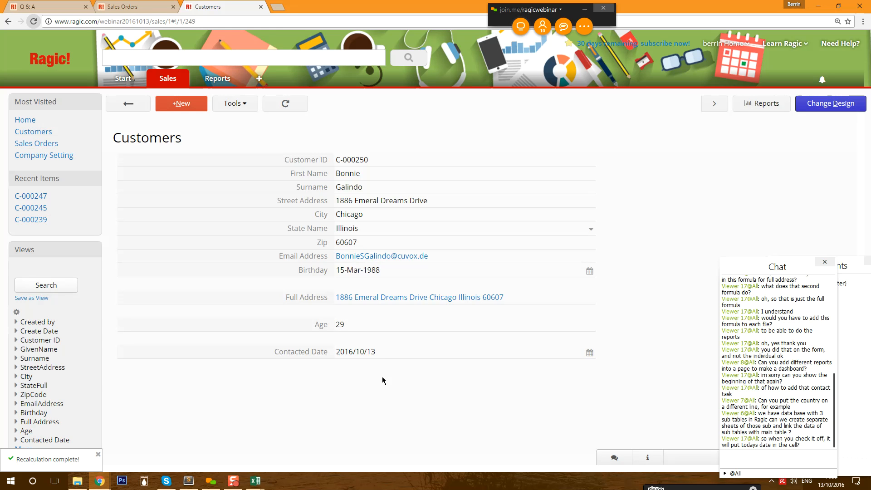
{"action": "left_click", "coordinate": [131, 105]}
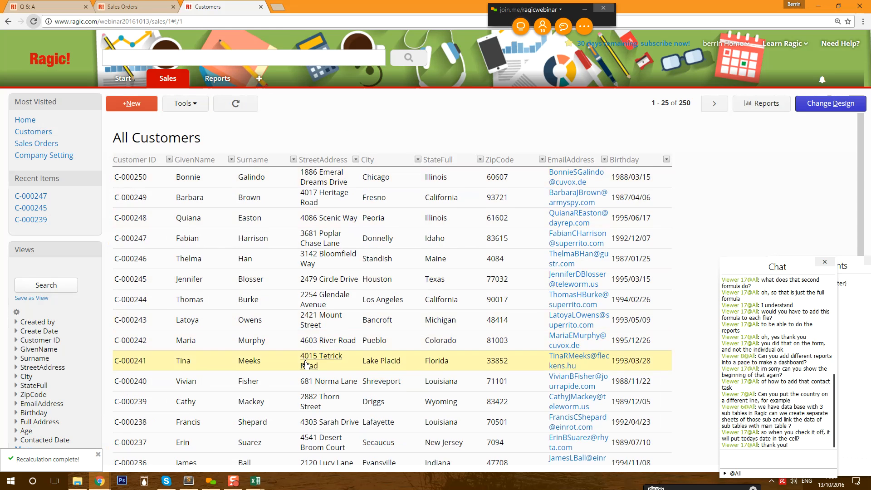
{"action": "scroll", "coordinate": [272, 358], "scroll_direction": "down", "scroll_amount": 4}
{"action": "scroll", "coordinate": [284, 361], "scroll_direction": "down", "scroll_amount": 2}
- Check a record further down, then reopen top record C-000250 showing Contacted Date 2016/10/13
{"action": "left_click", "coordinate": [222, 347]}
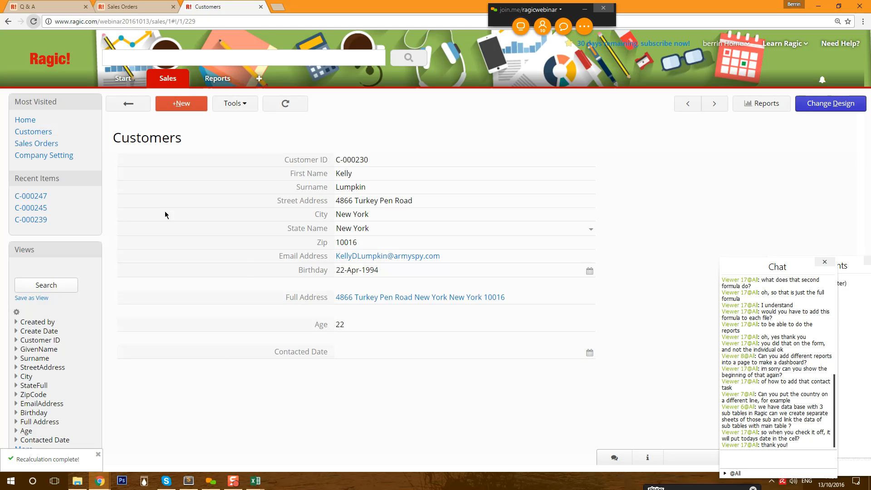
{"action": "left_click", "coordinate": [133, 109]}
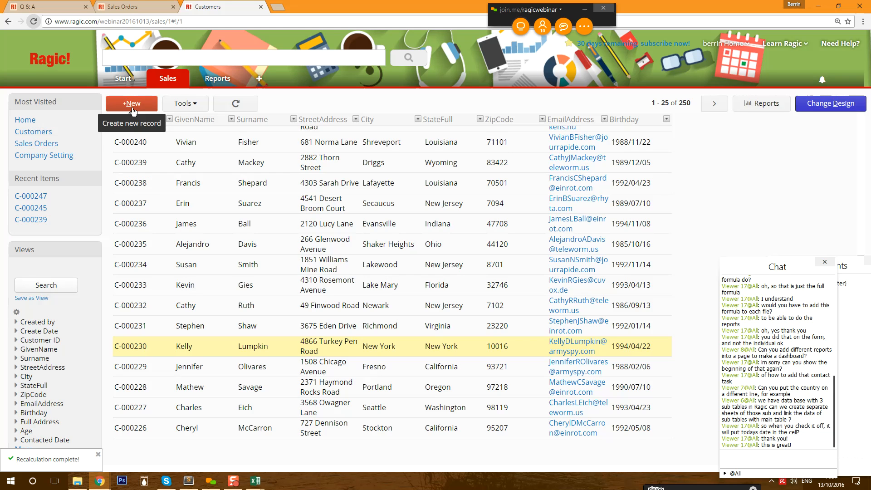
{"action": "scroll", "coordinate": [255, 354], "scroll_direction": "up", "scroll_amount": 5}
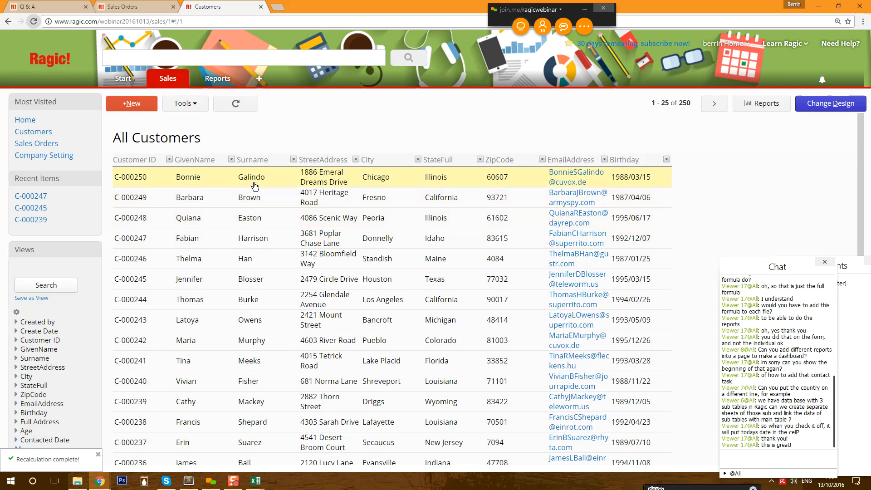
{"action": "left_click", "coordinate": [255, 186]}
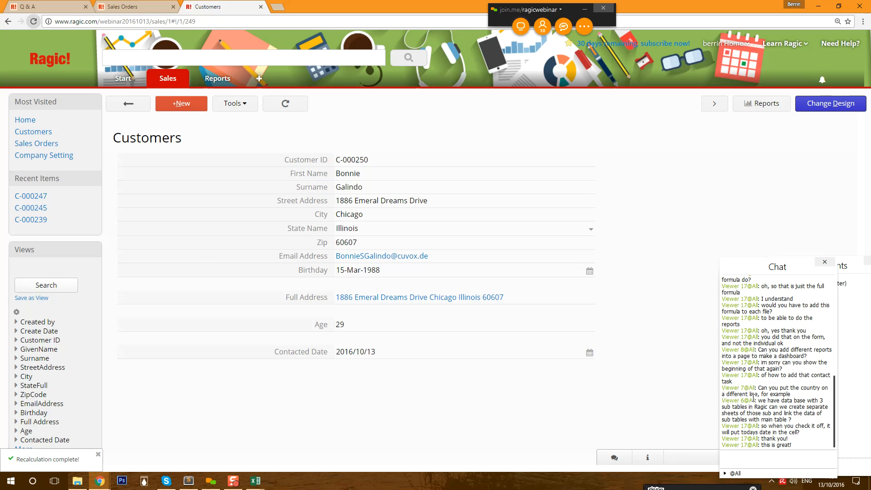
{"action": "left_click_drag", "start_coordinate": [753, 398], "coordinate": [800, 424]}
{"action": "left_click", "coordinate": [800, 424]}
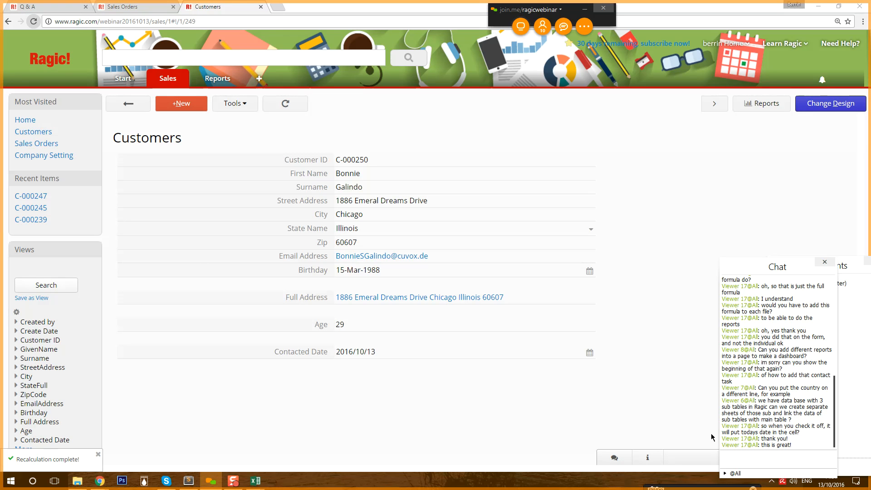
- Switch the customer form into Design Mode and review its fields down to Contacted Date on row 15
{"action": "left_click", "coordinate": [833, 106]}
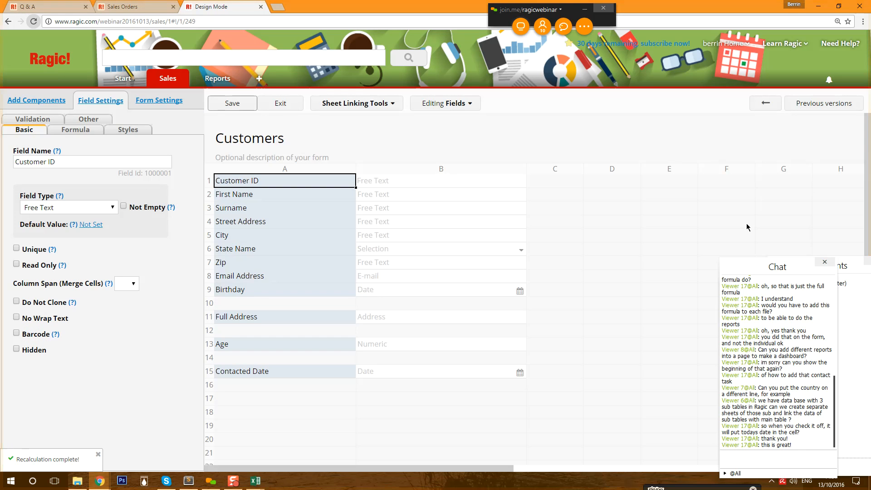
{"action": "scroll", "coordinate": [783, 361], "scroll_direction": "up", "scroll_amount": 10}
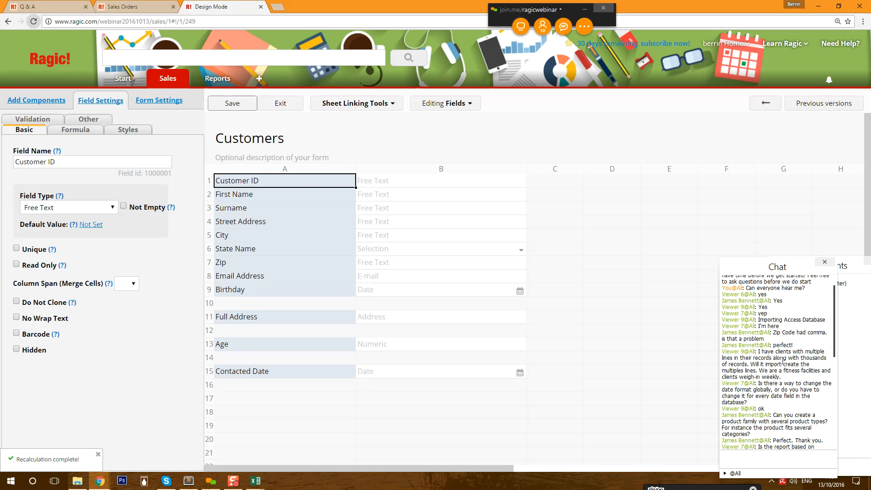
{"action": "scroll", "coordinate": [783, 361], "scroll_direction": "up", "scroll_amount": 2}
{"action": "scroll", "coordinate": [783, 361], "scroll_direction": "down", "scroll_amount": 3}
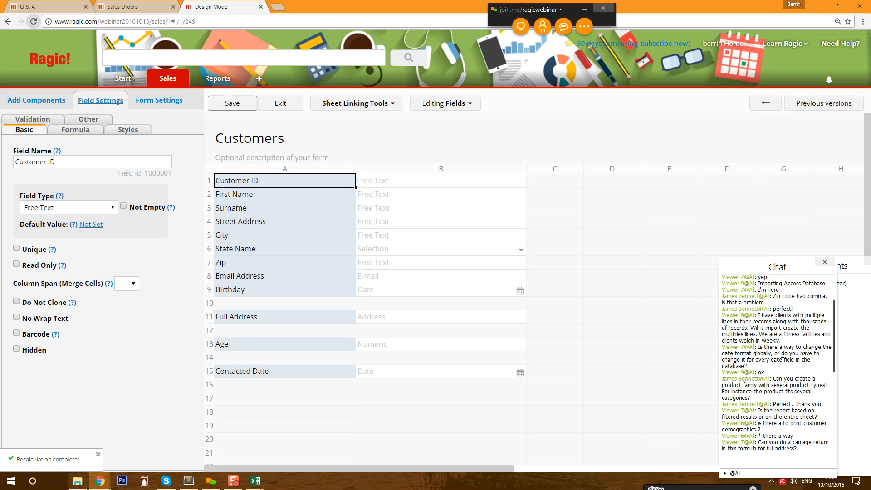
{"action": "scroll", "coordinate": [782, 361], "scroll_direction": "up", "scroll_amount": 3}
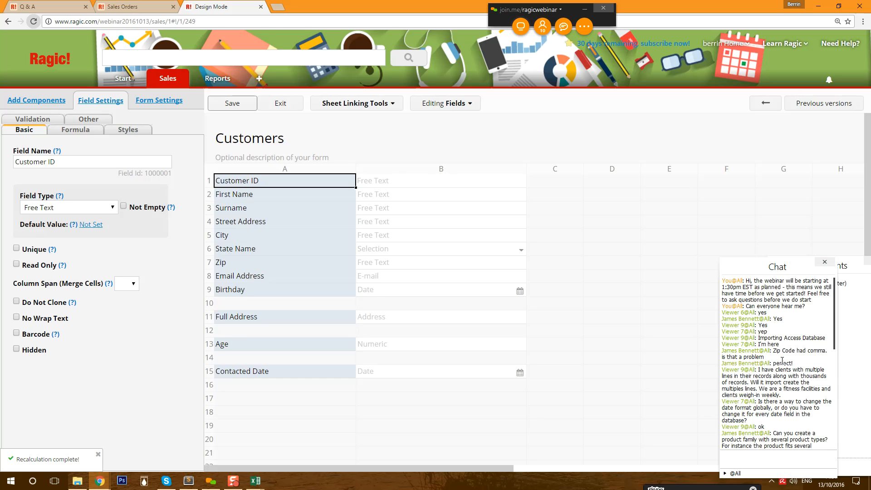
{"action": "scroll", "coordinate": [783, 361], "scroll_direction": "down", "scroll_amount": 2}
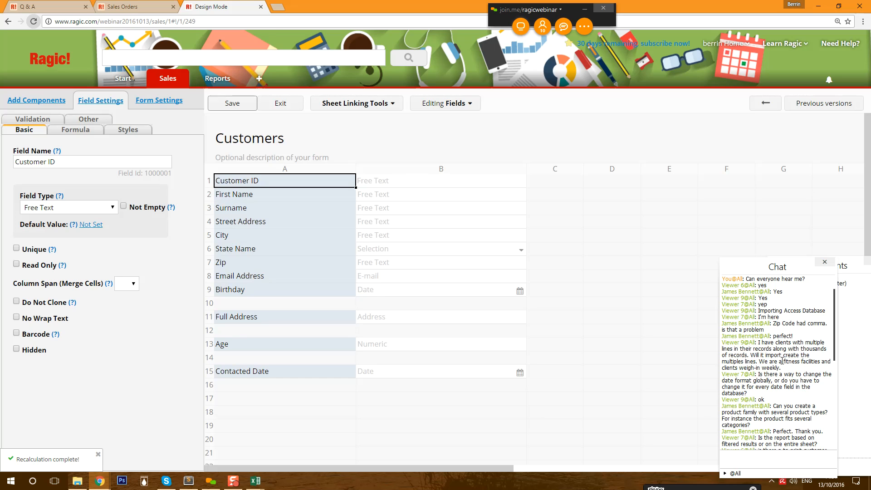
{"action": "scroll", "coordinate": [782, 360], "scroll_direction": "down", "scroll_amount": 2}
{"action": "scroll", "coordinate": [782, 361], "scroll_direction": "down", "scroll_amount": 4}
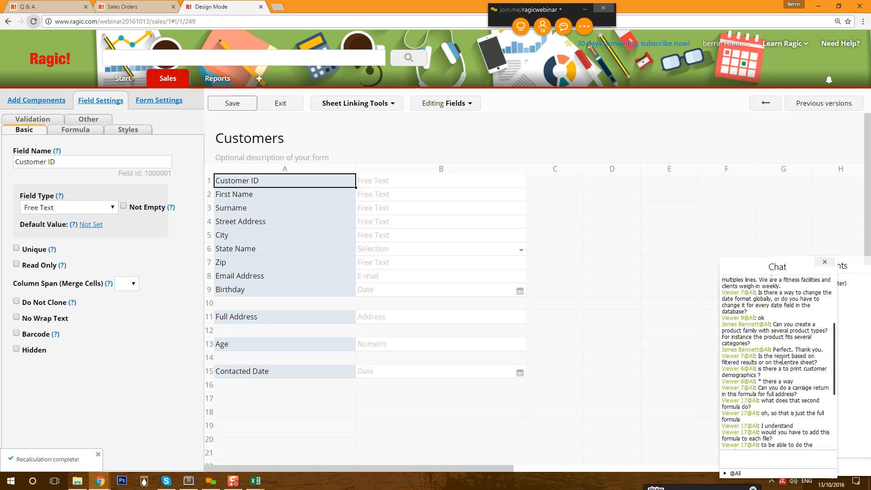
{"action": "scroll", "coordinate": [783, 360], "scroll_direction": "down", "scroll_amount": 10}
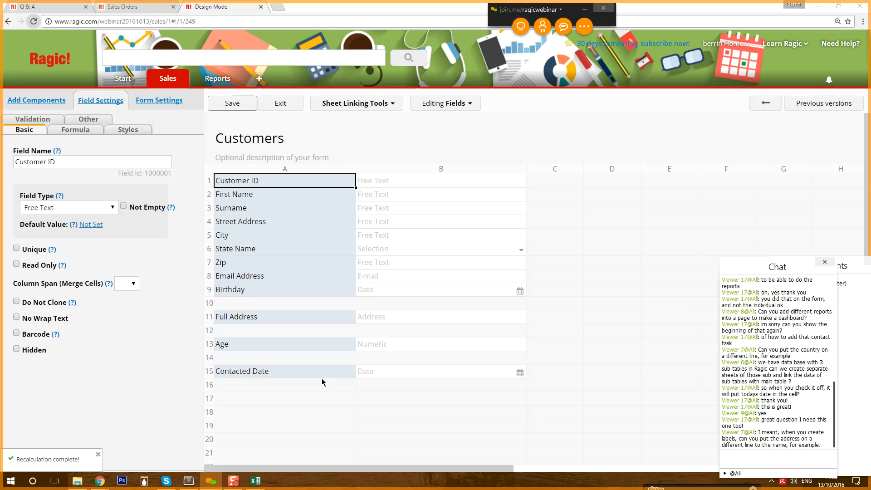
- Delete the Contacted Date field, shift Full Address to row 10 and Age to row 12, and save
{"action": "left_click", "coordinate": [301, 375]}
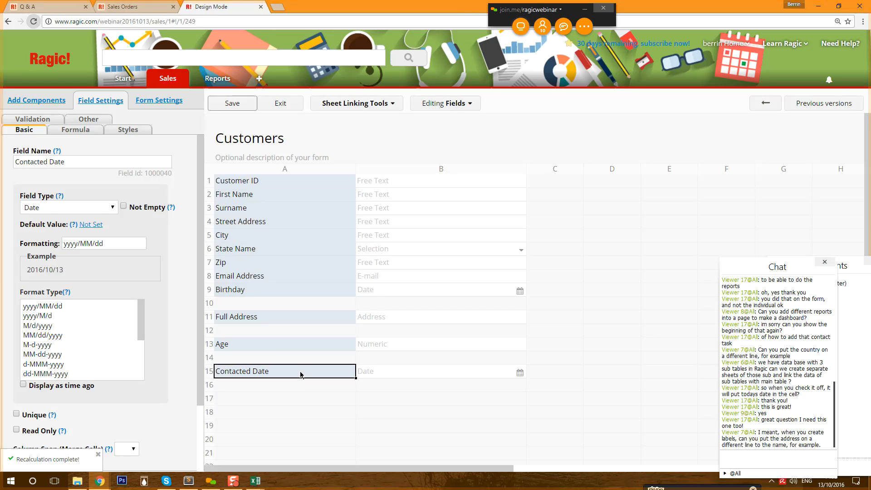
{"action": "left_click", "coordinate": [301, 375]}
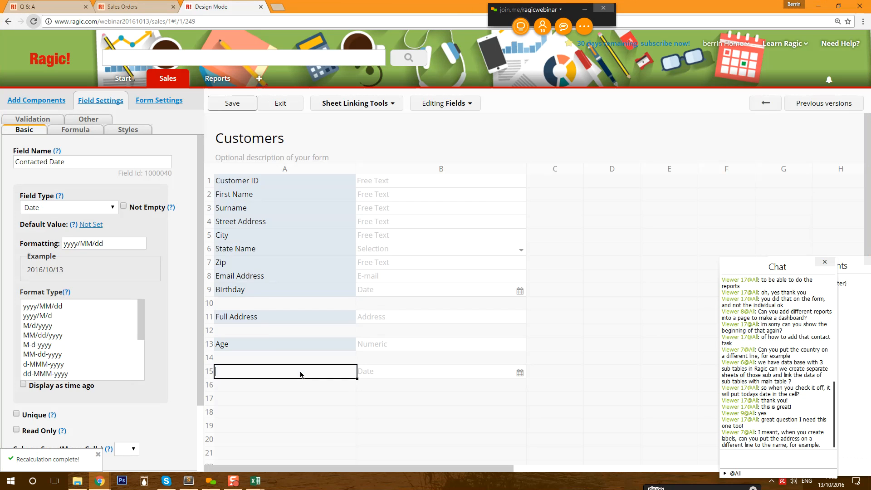
{"action": "left_click", "coordinate": [268, 348]}
{"action": "left_click_drag", "start_coordinate": [268, 320], "coordinate": [267, 303]}
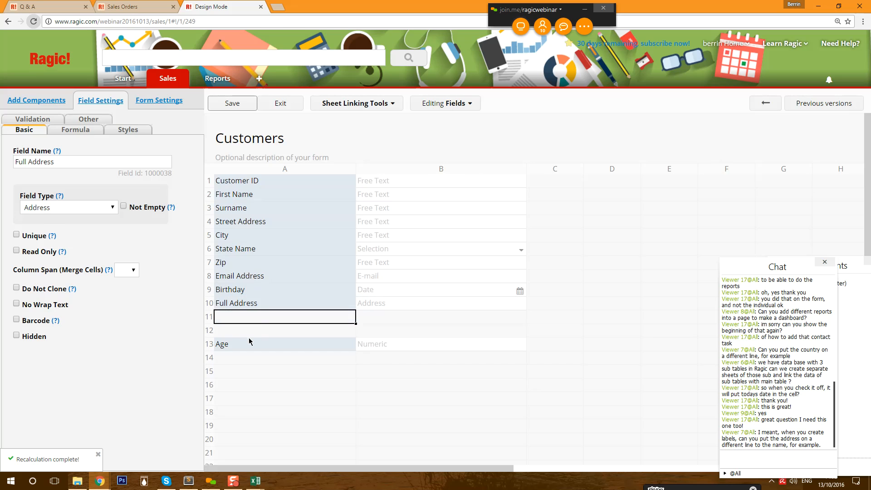
{"action": "left_click_drag", "start_coordinate": [246, 348], "coordinate": [250, 331]}
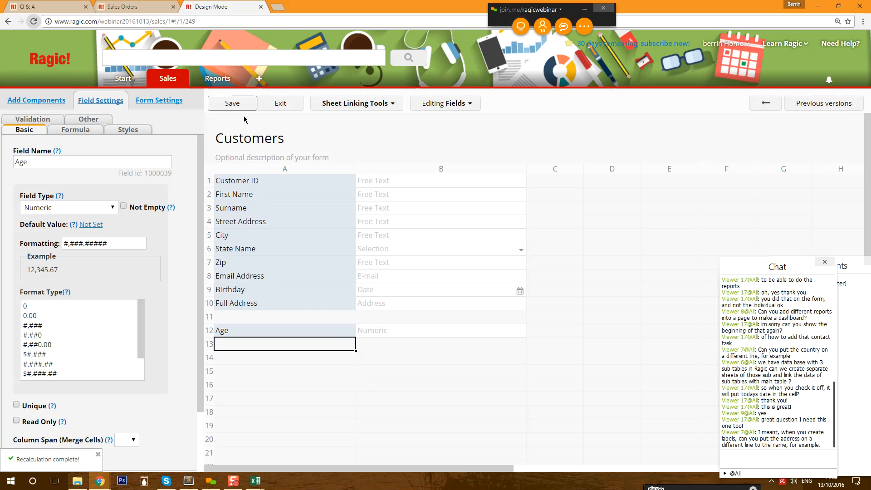
{"action": "left_click", "coordinate": [230, 104]}
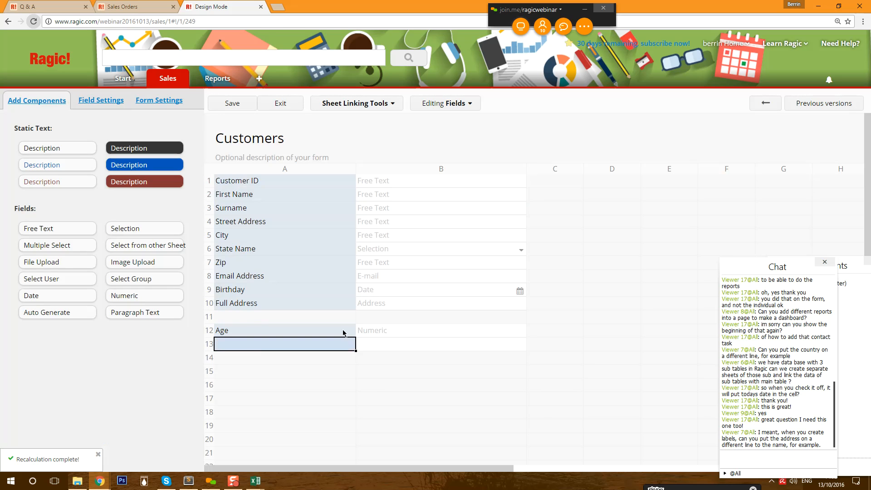
- Inspect the Age field's formula and its A9 reference, then select empty cell A14
{"action": "left_click", "coordinate": [285, 327]}
{"action": "left_click", "coordinate": [76, 130]}
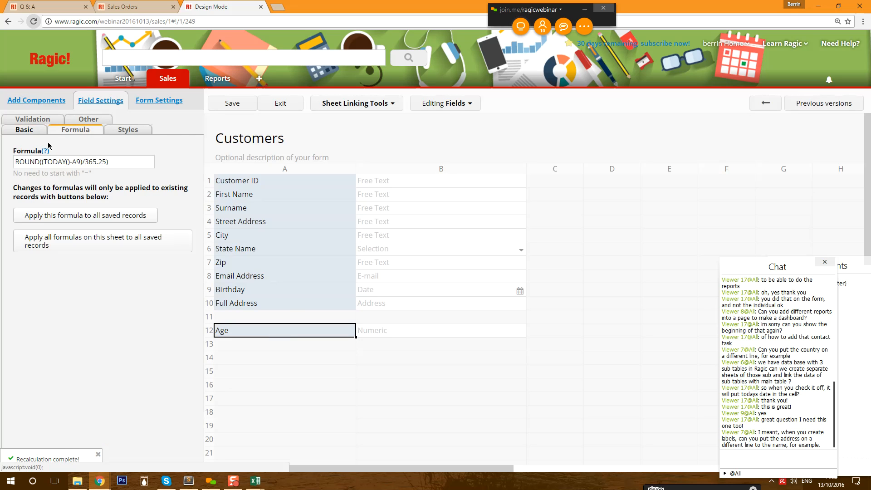
{"action": "double_click", "coordinate": [76, 162]}
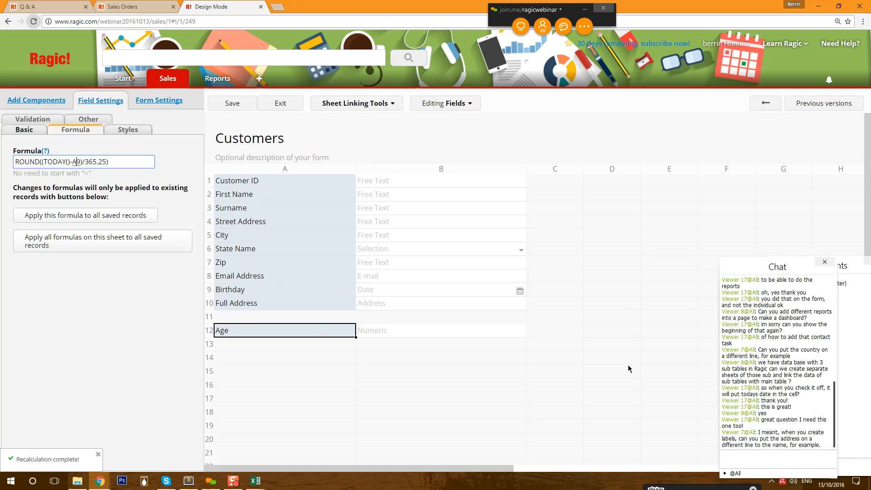
{"action": "left_click", "coordinate": [286, 362]}
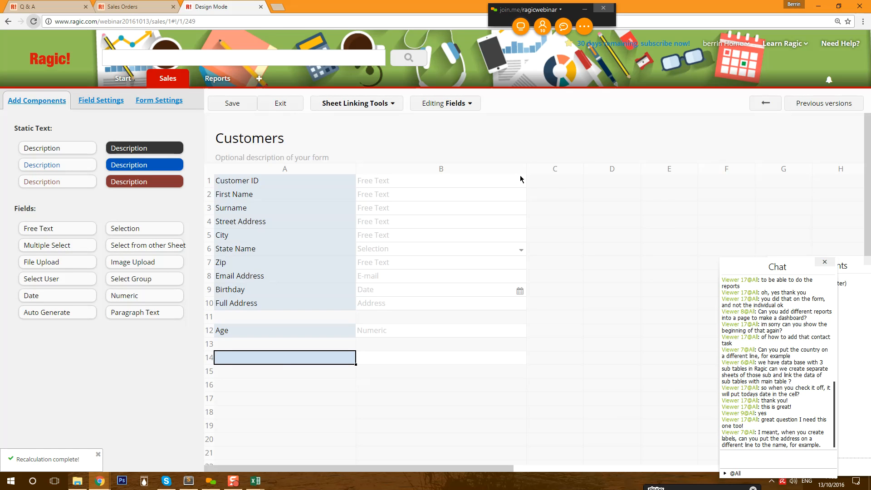
- Narrow columns A and B, then add Weigh-in Date in A14 and a numeric Weight field in B14
{"action": "left_click_drag", "start_coordinate": [526, 168], "coordinate": [459, 169]}
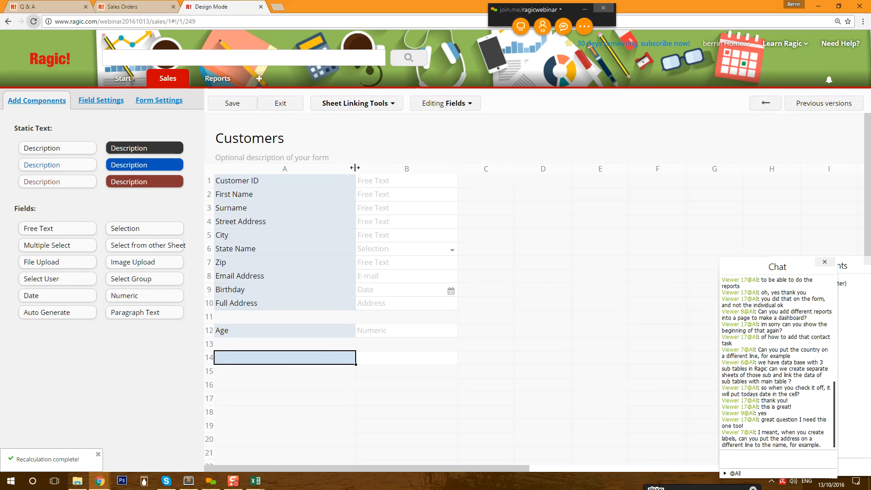
{"action": "left_click_drag", "start_coordinate": [355, 168], "coordinate": [293, 169]}
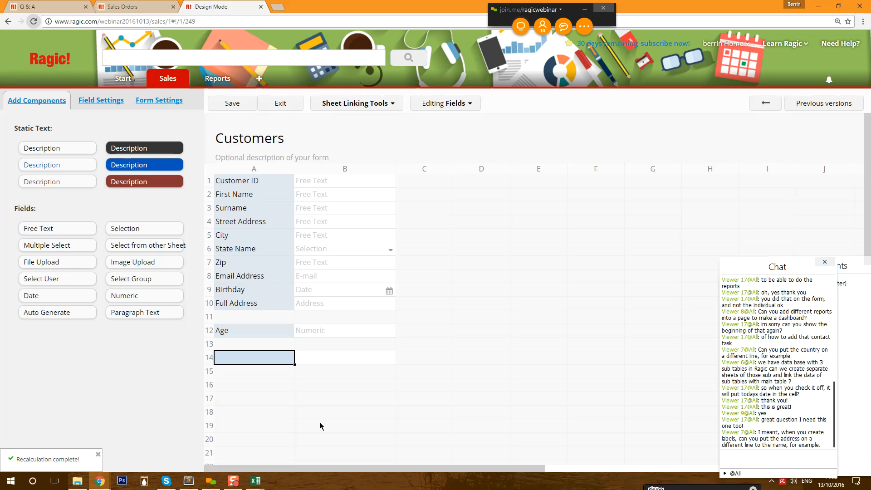
{"action": "type", "text": "Weigh-in Date"}
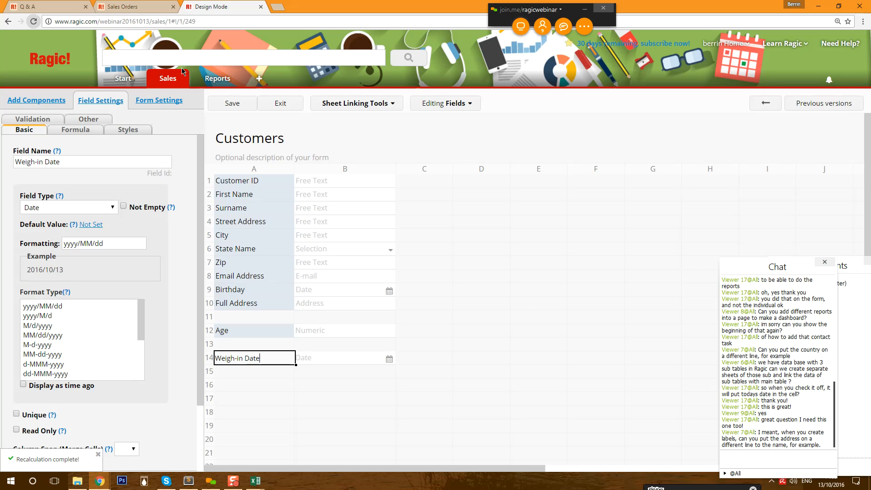
{"action": "mouse_move", "coordinate": [177, 79]}
{"action": "left_click", "coordinate": [354, 358]}
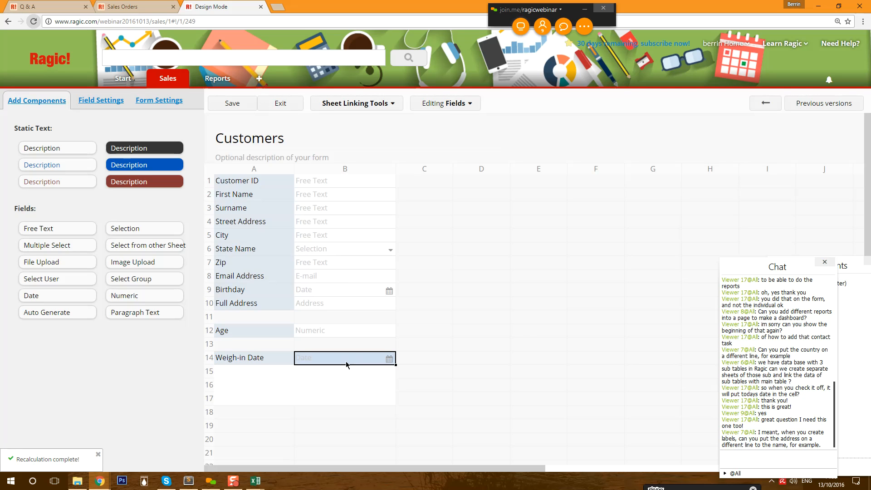
{"action": "type", "text": "Weighty"}
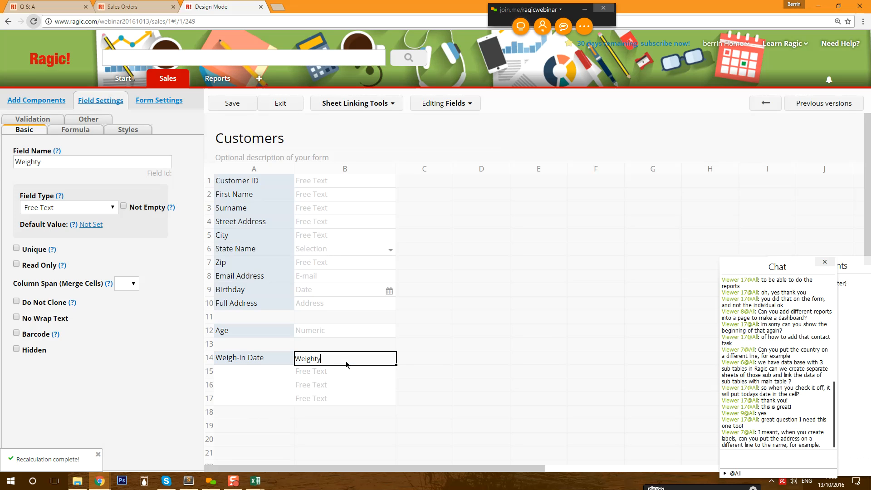
{"action": "left_click", "coordinate": [81, 207]}
{"action": "left_click", "coordinate": [83, 317]}
{"action": "left_click", "coordinate": [419, 360]}
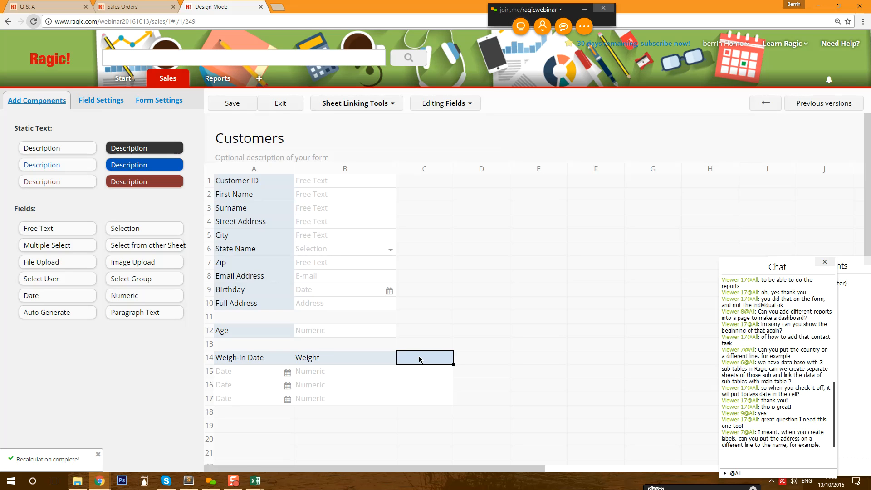
- Add a numeric Body Fat Percentage field in C14 with 0% format, widen column C, and save
{"action": "type", "text": "Body Fat Per"}
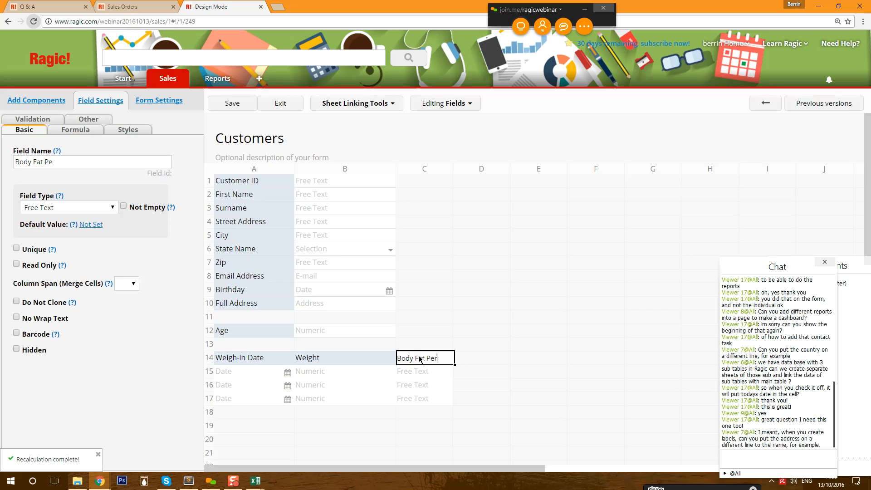
{"action": "type", "text": "cantage"}
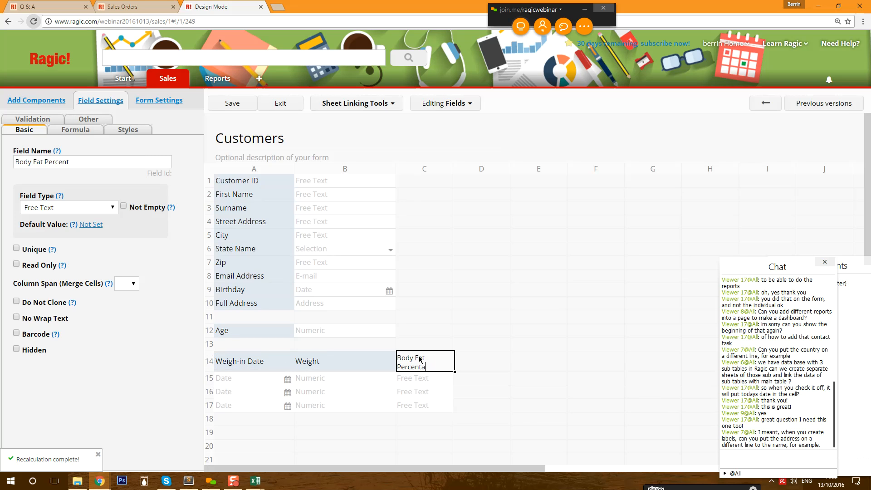
{"action": "left_click_drag", "start_coordinate": [453, 172], "coordinate": [475, 173]}
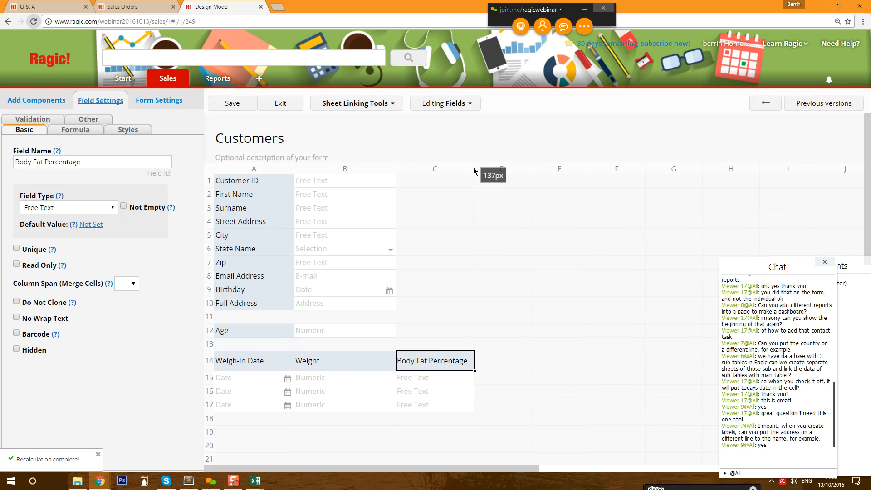
{"action": "left_click", "coordinate": [46, 207]}
{"action": "left_click", "coordinate": [68, 316]}
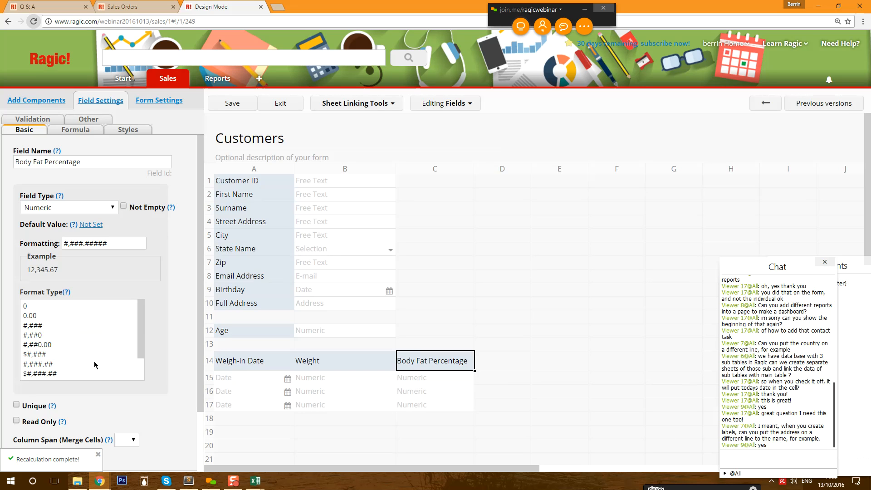
{"action": "scroll", "coordinate": [104, 372], "scroll_direction": "down", "scroll_amount": 4}
{"action": "left_click", "coordinate": [53, 320]}
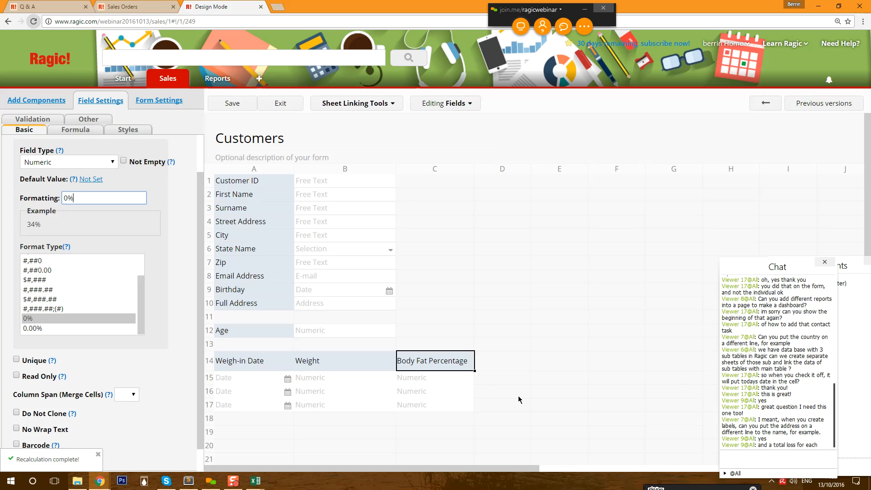
{"action": "left_click", "coordinate": [247, 102]}
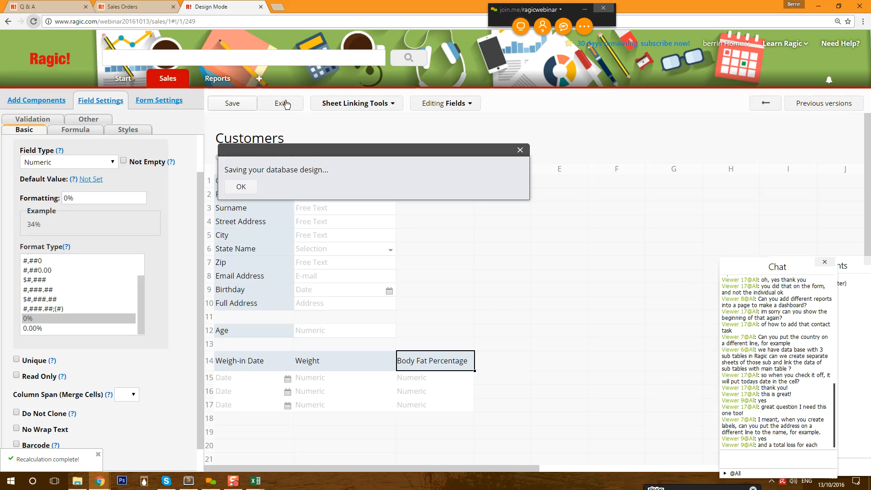
- Exit design mode and log the first weigh-in: 2016/10/06, weight 62, body fat 20
{"action": "left_click", "coordinate": [286, 104]}
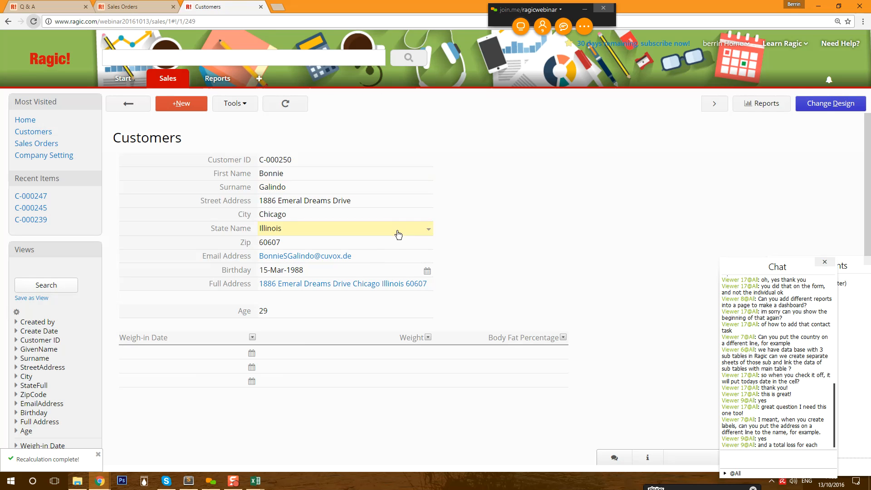
{"action": "left_click", "coordinate": [252, 353]}
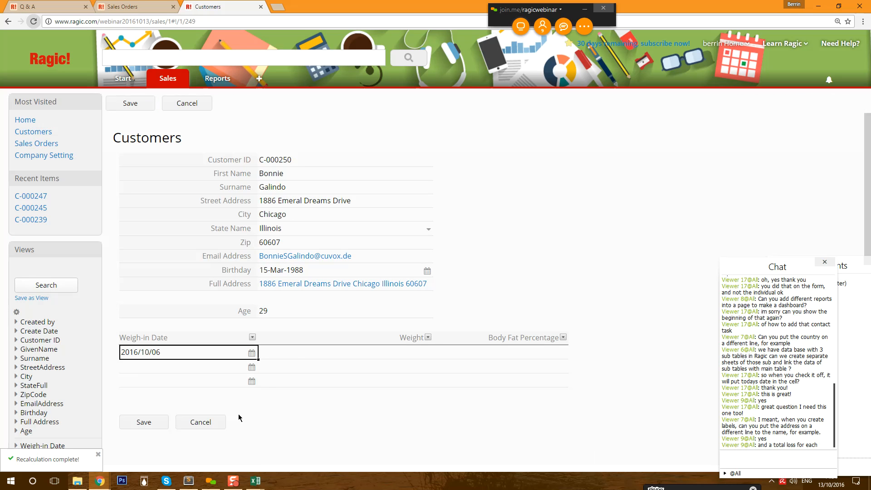
{"action": "left_click", "coordinate": [290, 356]}
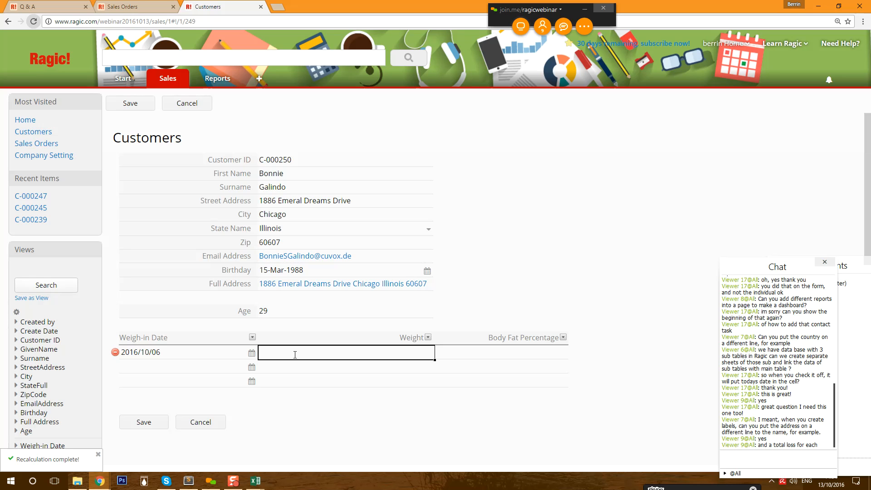
{"action": "key", "text": "Tab"}
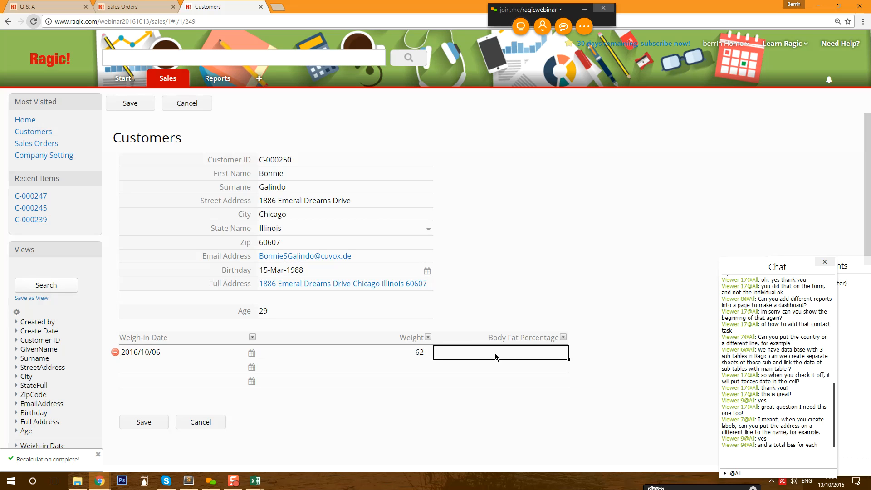
{"action": "type", "text": "20"}
{"action": "left_click", "coordinate": [221, 363]}
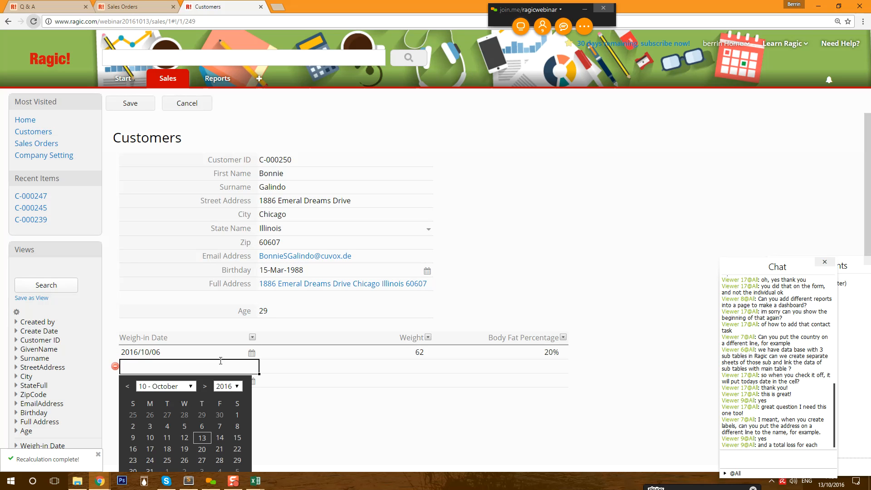
- Add a second weigh-in on 2016/10/13 with weight 61 and body fat 19.5, and save the record
{"action": "left_click", "coordinate": [204, 438]}
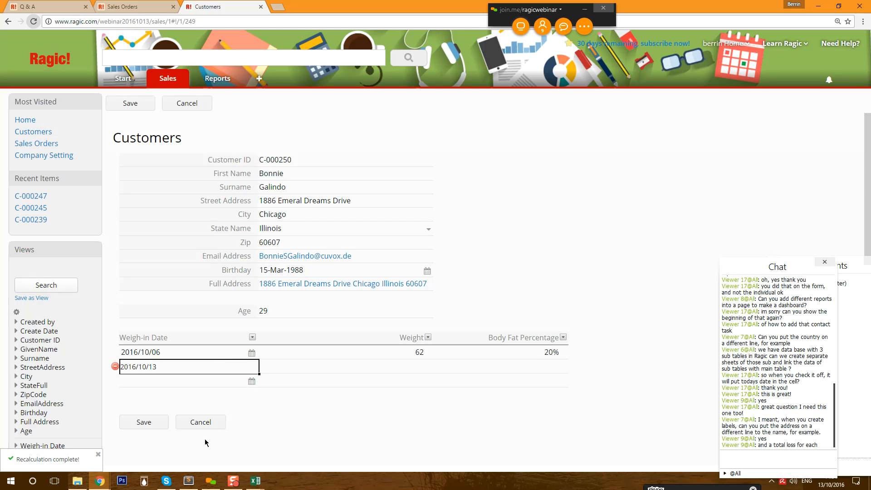
{"action": "left_click", "coordinate": [311, 366]}
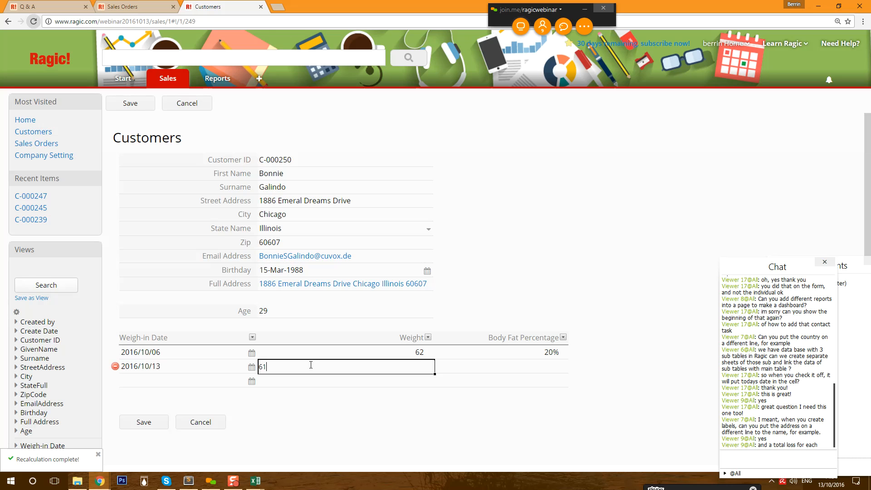
{"action": "left_click", "coordinate": [511, 369]}
{"action": "type", "text": "0"}
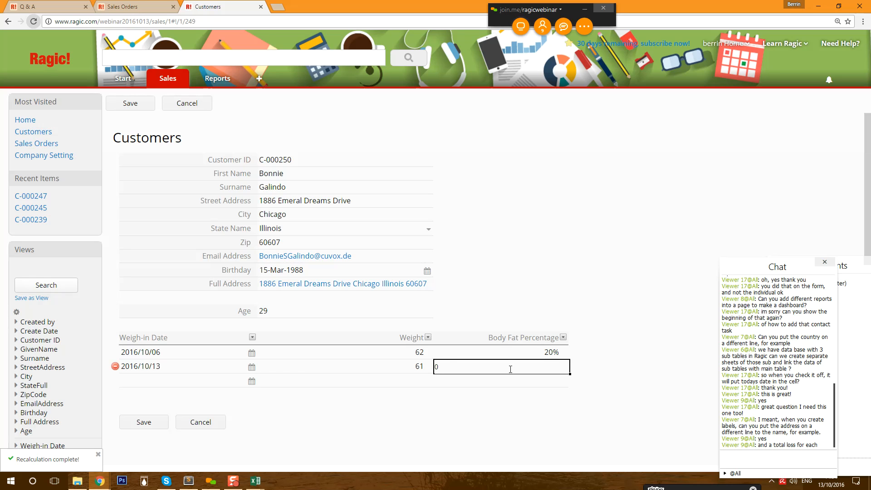
{"action": "type", "text": "19.5"}
{"action": "left_click", "coordinate": [142, 420]}
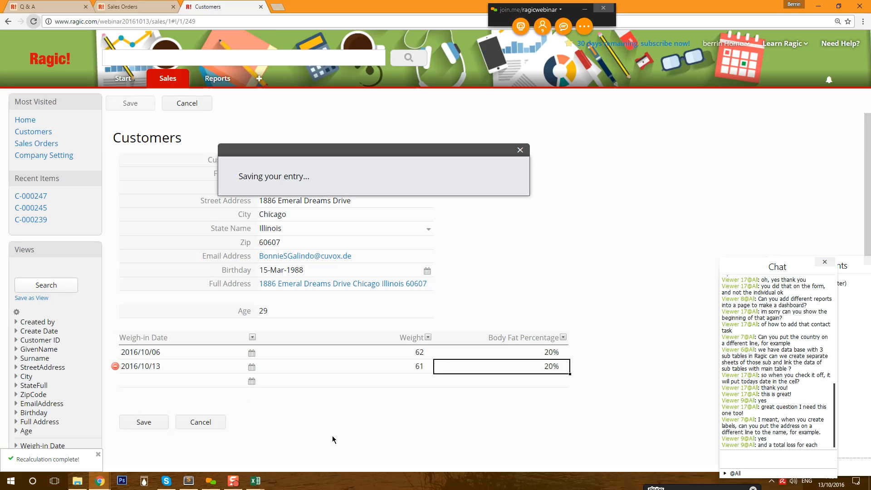
{"action": "left_click", "coordinate": [491, 367]}
- Change Body Fat Percentage's Format Type to 0.00%, save the design, and exit to the record
{"action": "left_click", "coordinate": [832, 104]}
{"action": "left_click", "coordinate": [431, 358]}
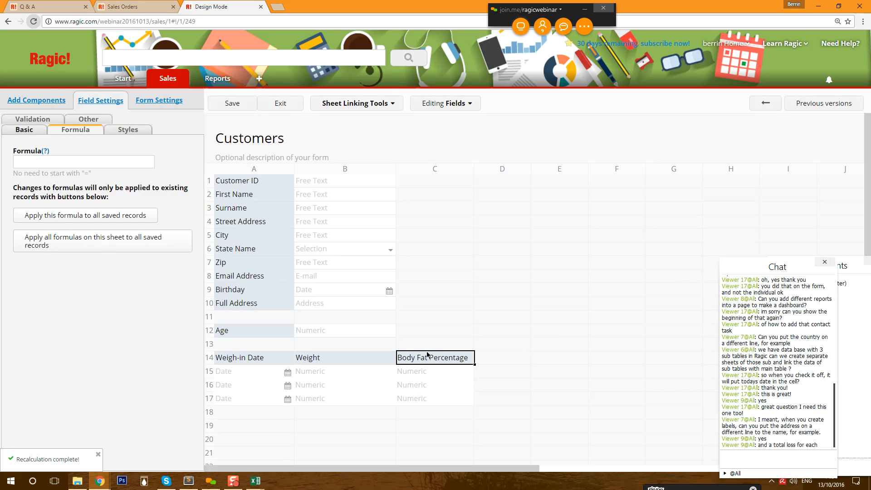
{"action": "left_click", "coordinate": [24, 131]}
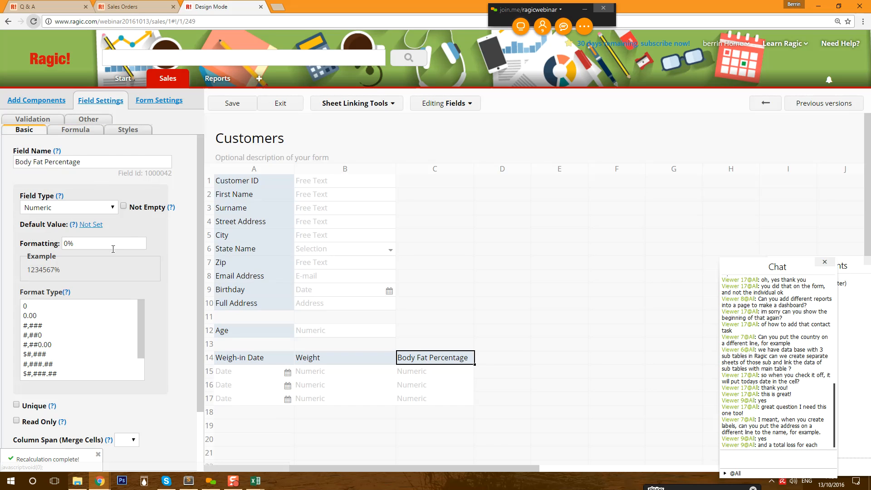
{"action": "scroll", "coordinate": [53, 360], "scroll_direction": "down", "scroll_amount": 3}
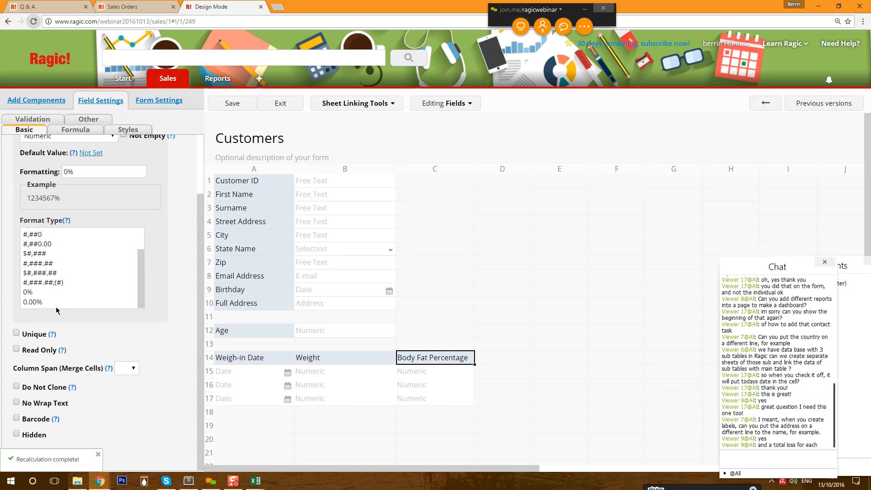
{"action": "left_click", "coordinate": [37, 302]}
{"action": "left_click", "coordinate": [234, 105]}
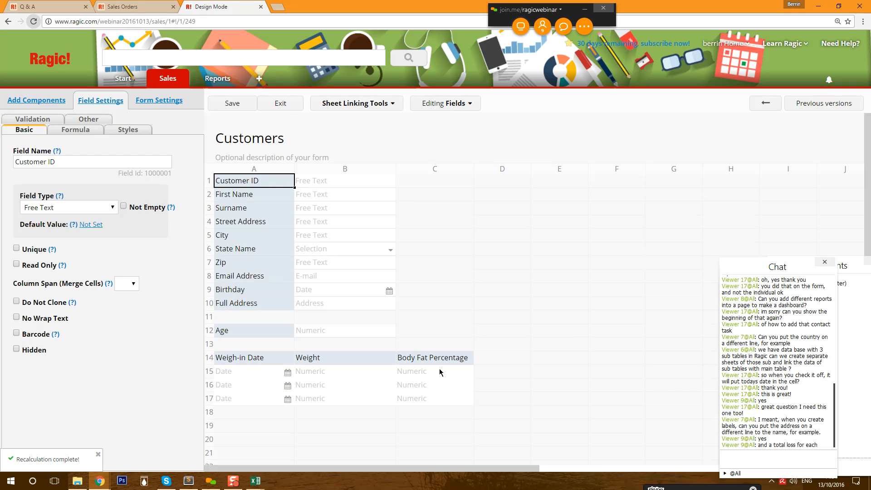
{"action": "left_click", "coordinate": [287, 102]}
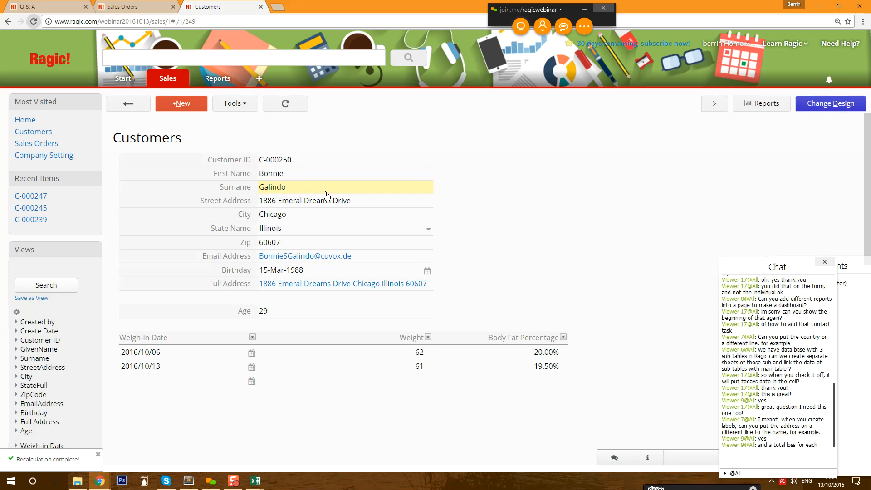
- Return to the All Customers list, reopen record C-000250, and switch to Change Design
{"action": "left_click", "coordinate": [128, 103]}
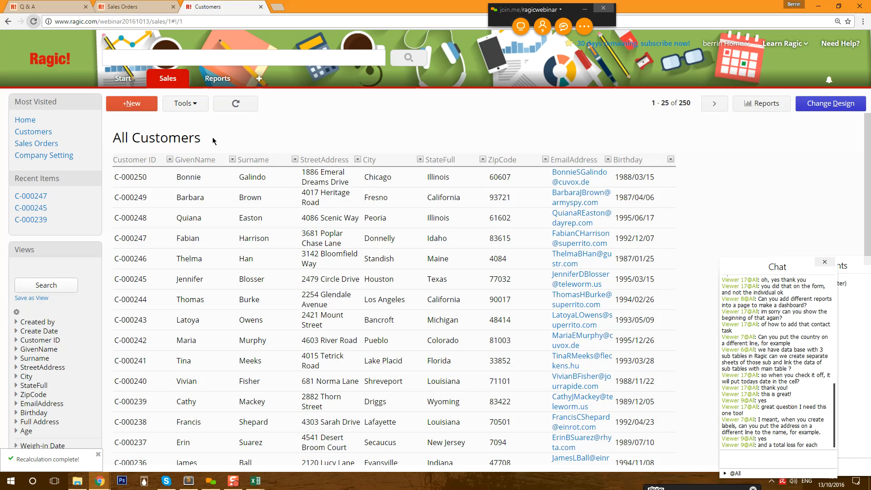
{"action": "left_click", "coordinate": [277, 178]}
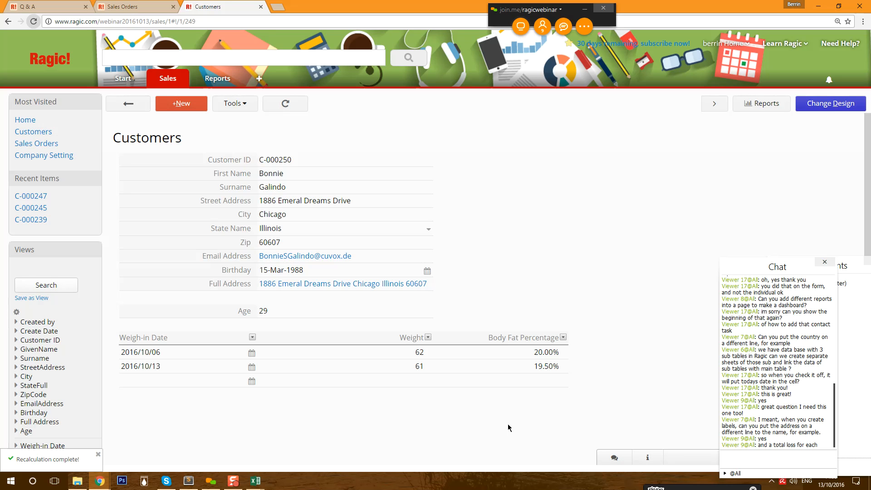
{"action": "left_click", "coordinate": [827, 106]}
- Insert a row above the subtable holding a three-column description reading 'Weigh-in Information'
{"action": "right_click", "coordinate": [272, 349]}
{"action": "left_click", "coordinate": [318, 268]}
{"action": "left_click_drag", "start_coordinate": [144, 165], "coordinate": [255, 357]}
{"action": "left_click_drag", "start_coordinate": [396, 365], "coordinate": [452, 361]}
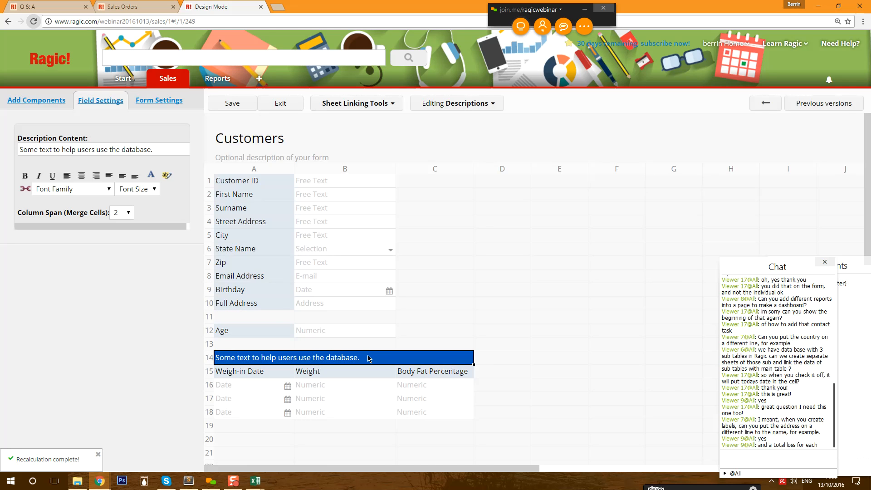
{"action": "double_click", "coordinate": [370, 359]}
{"action": "key", "text": "ctrl+a"}
{"action": "type", "text": "Weigh-in Information"}
- Make the Weigh-in Information heading bold and centred, save the design, and exit design mode
{"action": "left_click", "coordinate": [231, 103]}
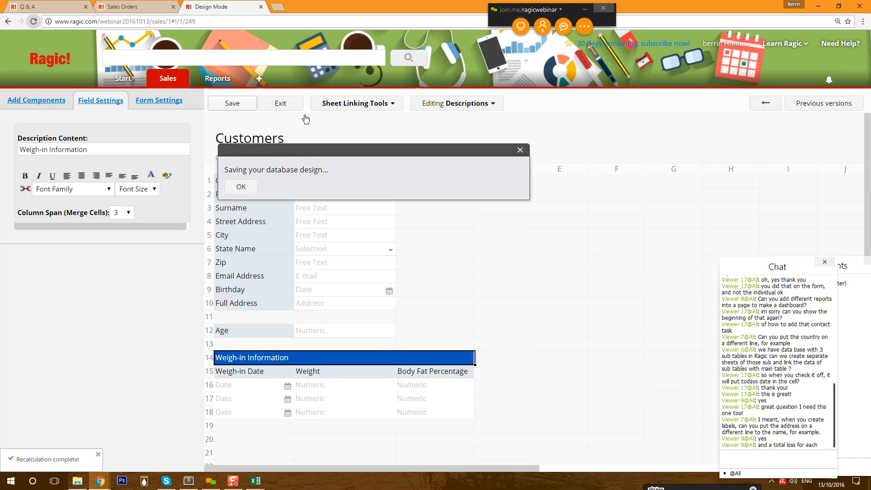
{"action": "left_click", "coordinate": [25, 175]}
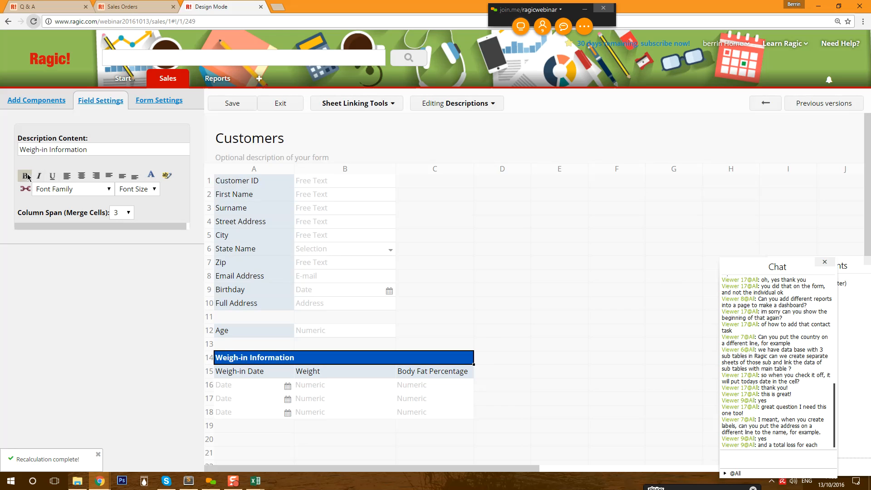
{"action": "left_click", "coordinate": [82, 175]}
{"action": "left_click", "coordinate": [224, 101]}
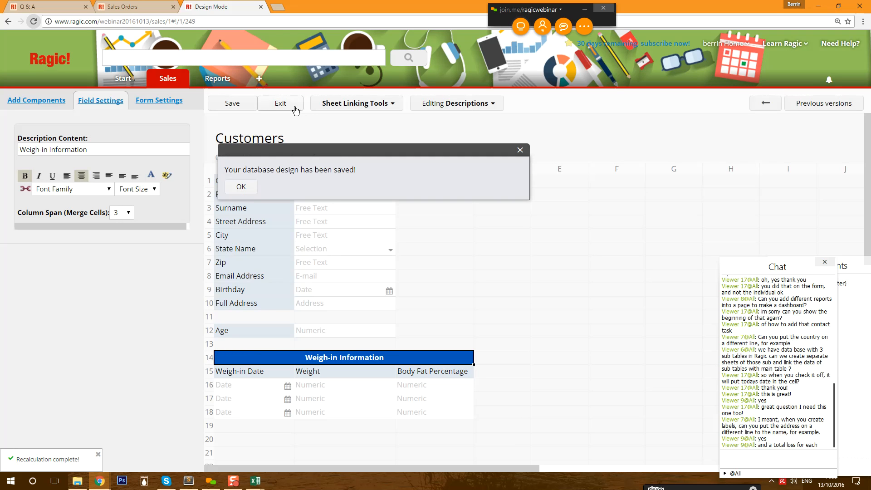
{"action": "left_click", "coordinate": [295, 108]}
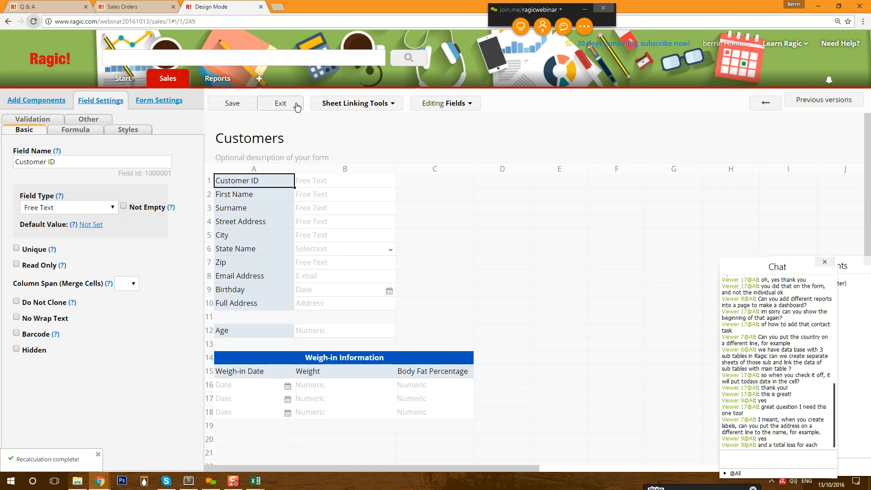
{"action": "left_click", "coordinate": [295, 104]}
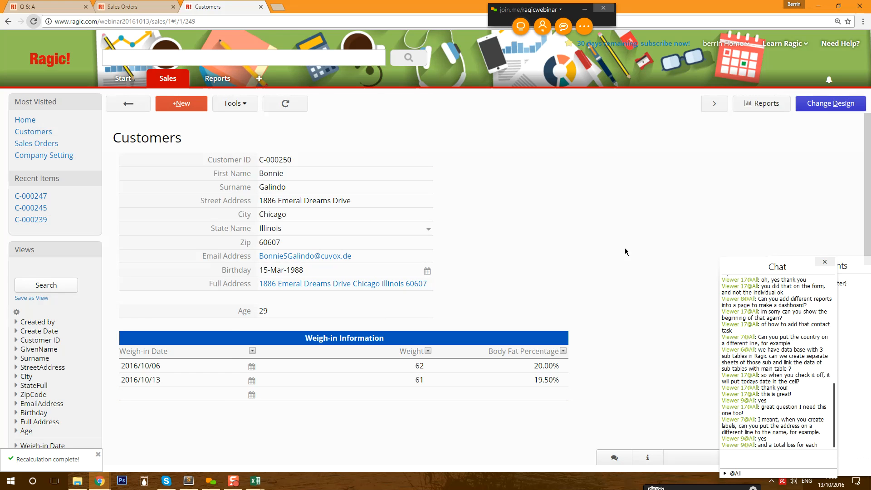
- Open a customer record and save a weigh-in dated 2016/09/15 with weight 70 and 21.00% body fat
{"action": "left_click", "coordinate": [124, 106]}
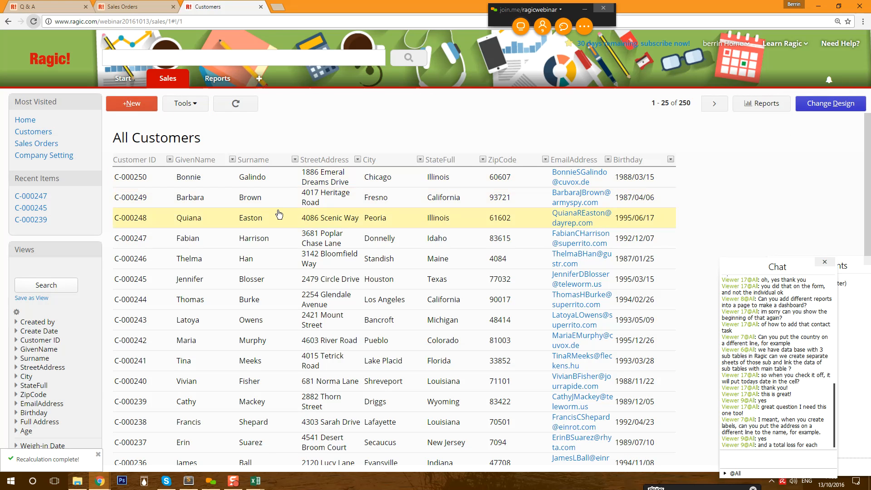
{"action": "left_click", "coordinate": [260, 278]}
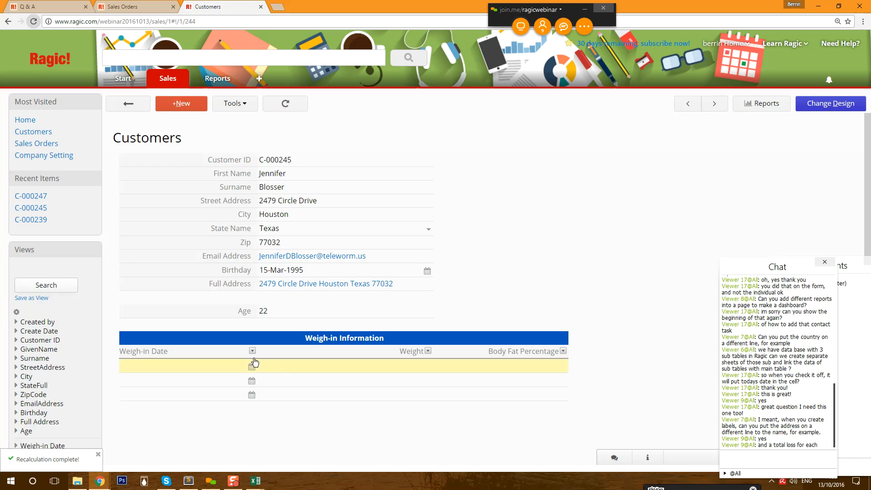
{"action": "left_click", "coordinate": [251, 367]}
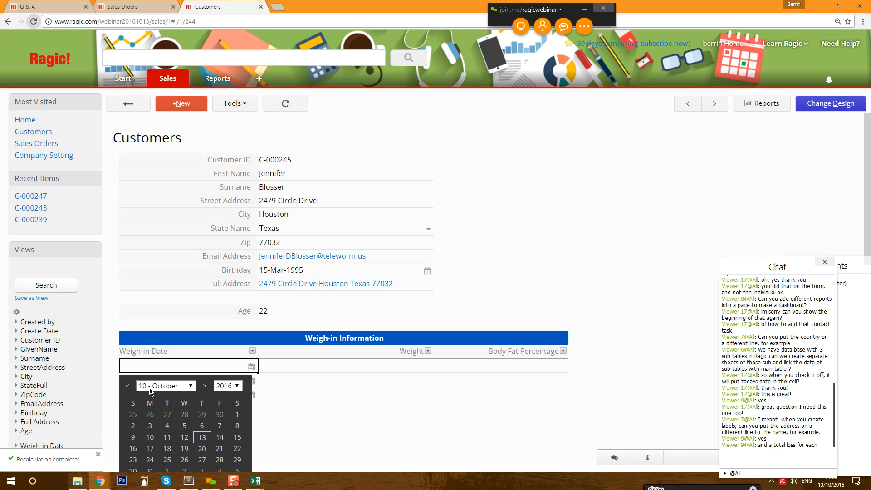
{"action": "left_click", "coordinate": [128, 386]}
{"action": "left_click", "coordinate": [202, 437]}
{"action": "left_click", "coordinate": [343, 368]}
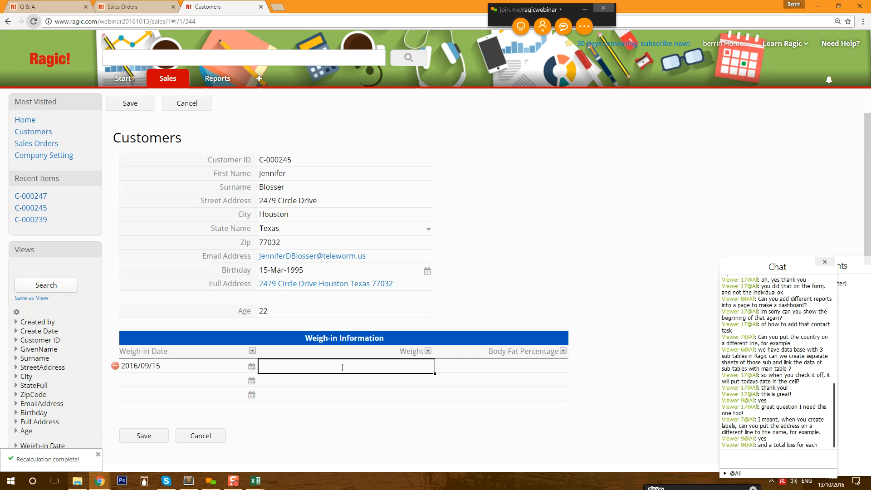
{"action": "left_click", "coordinate": [528, 365]}
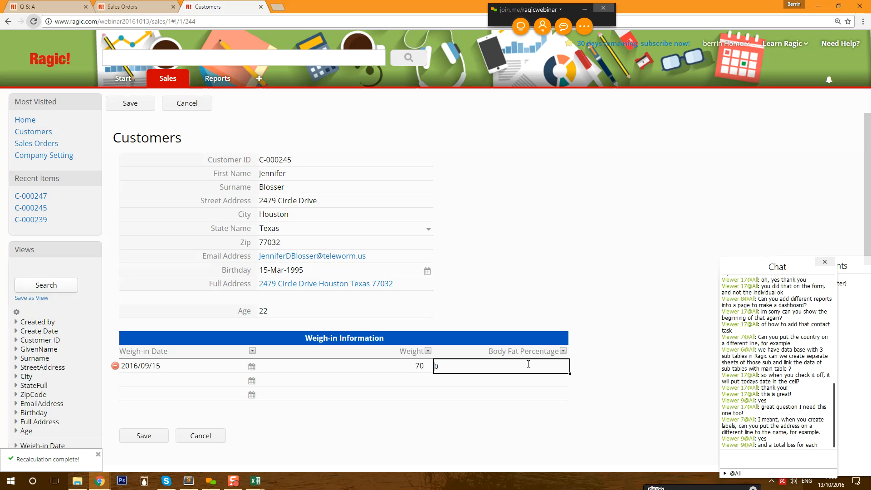
{"action": "type", "text": "2100"}
{"action": "left_click", "coordinate": [150, 436]}
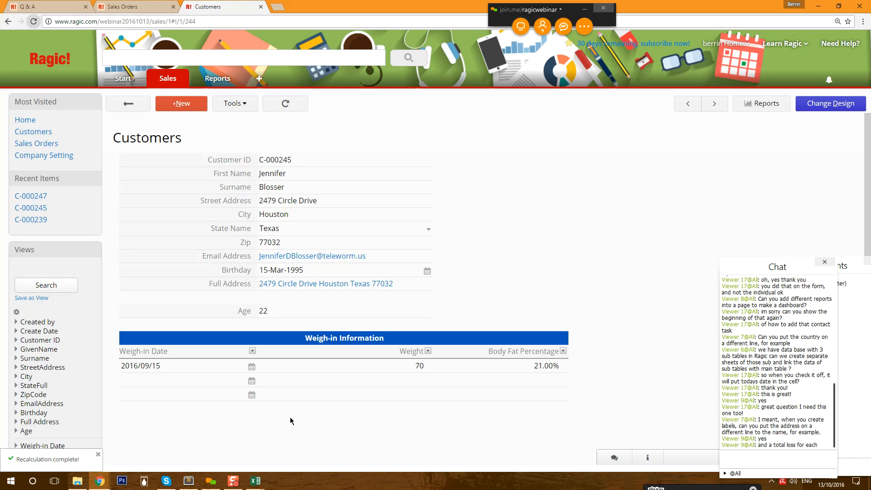
- Add a second weigh-in on 2016/10/06 with weight 68 and 21% body fat, save, and return to the list
{"action": "left_click", "coordinate": [246, 381]}
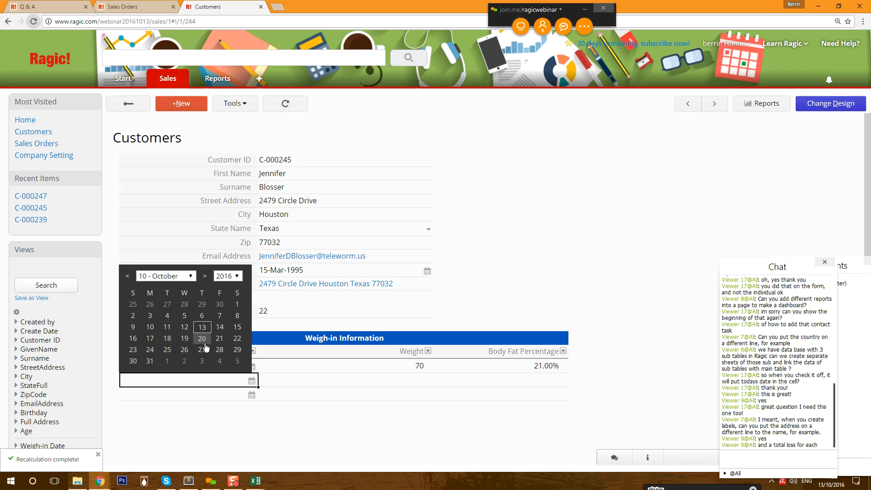
{"action": "left_click", "coordinate": [202, 316]}
{"action": "left_click", "coordinate": [373, 382]}
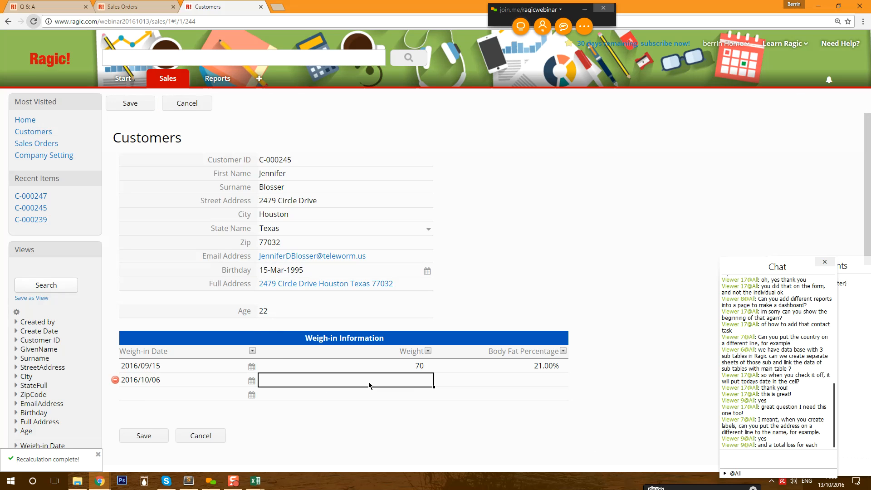
{"action": "type", "text": "68"}
{"action": "left_click", "coordinate": [535, 383]}
{"action": "type", "text": "0"}
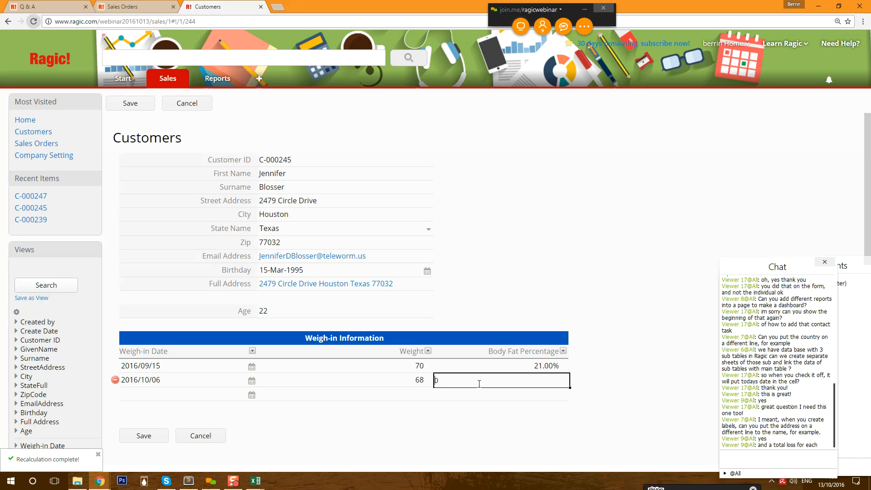
{"action": "type", "text": "21"}
{"action": "left_click", "coordinate": [143, 439]}
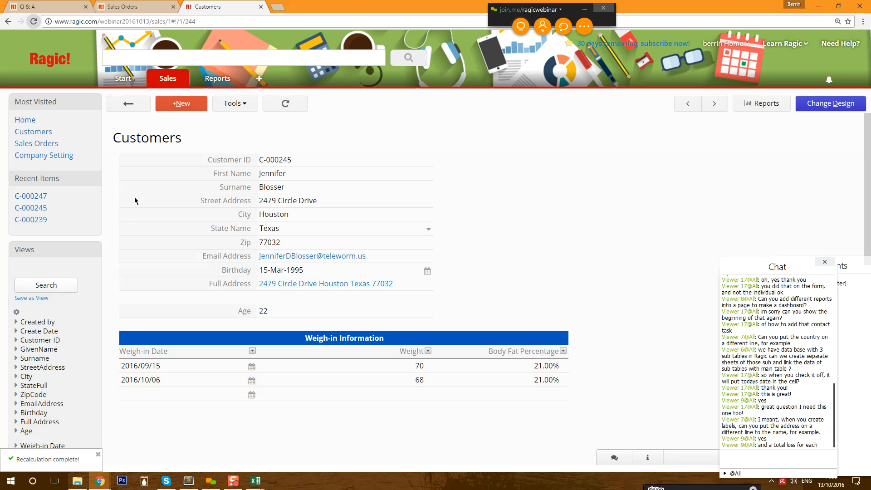
{"action": "left_click", "coordinate": [135, 113]}
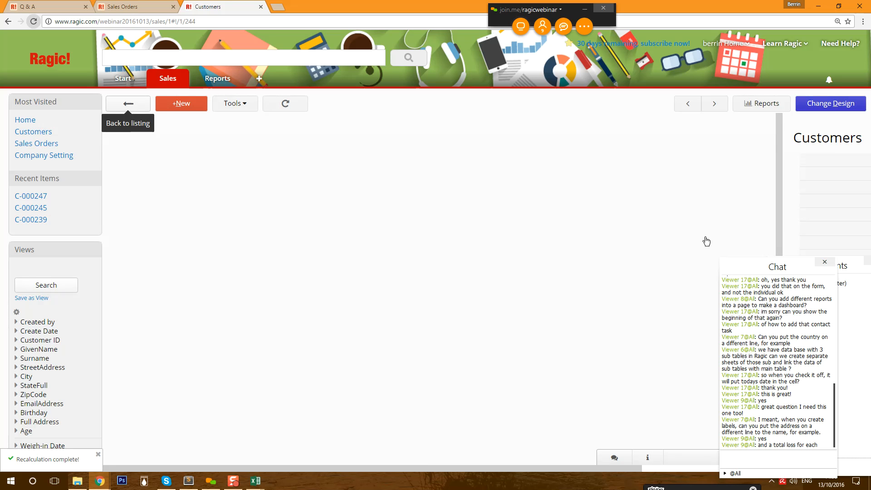
- Use Sheet Linking Tools > New sheet from subtable to create the Weigh-in Information sheet
{"action": "left_click", "coordinate": [835, 105]}
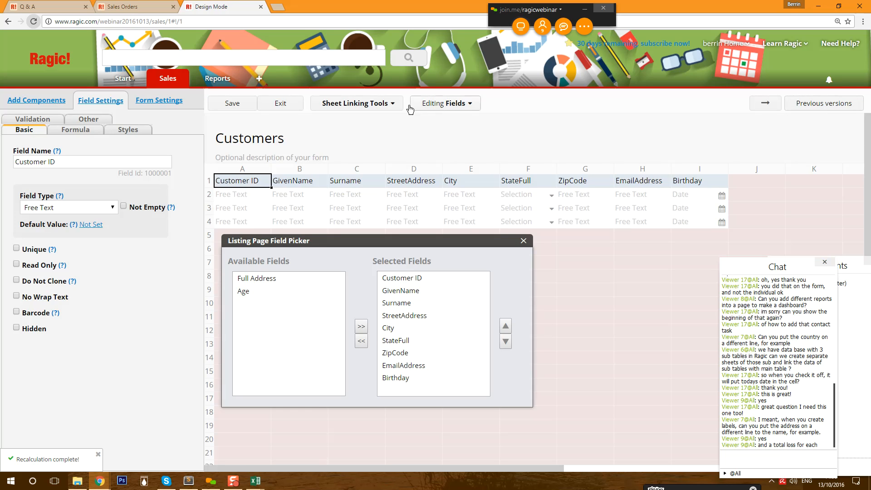
{"action": "left_click", "coordinate": [765, 103]}
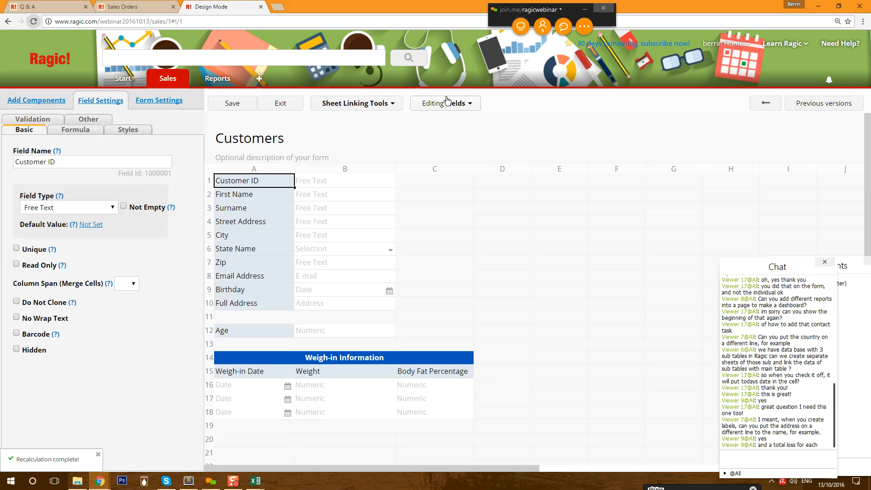
{"action": "left_click", "coordinate": [388, 103]}
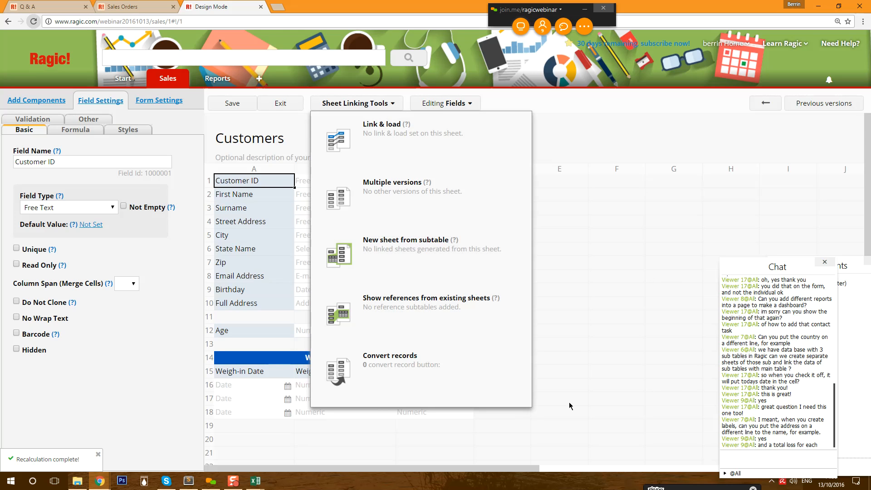
{"action": "left_click", "coordinate": [397, 246]}
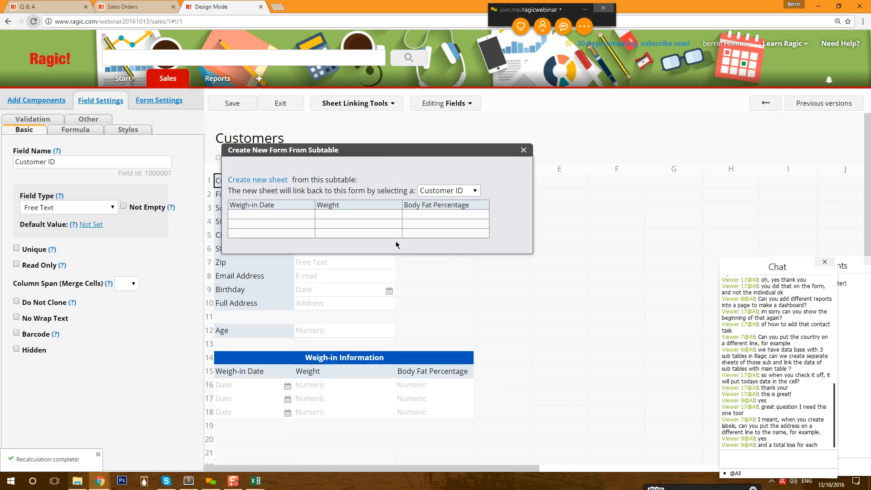
{"action": "left_click_drag", "start_coordinate": [440, 151], "coordinate": [686, 100]}
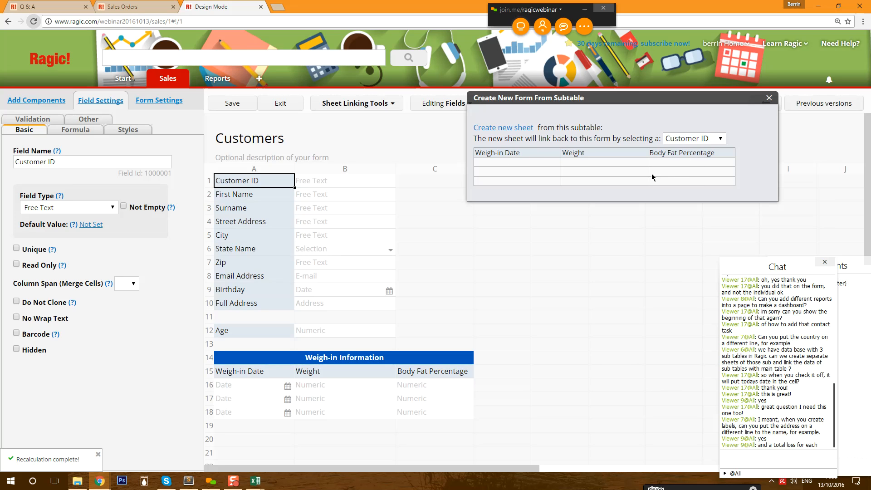
{"action": "left_click", "coordinate": [504, 129]}
{"action": "left_click", "coordinate": [459, 76]}
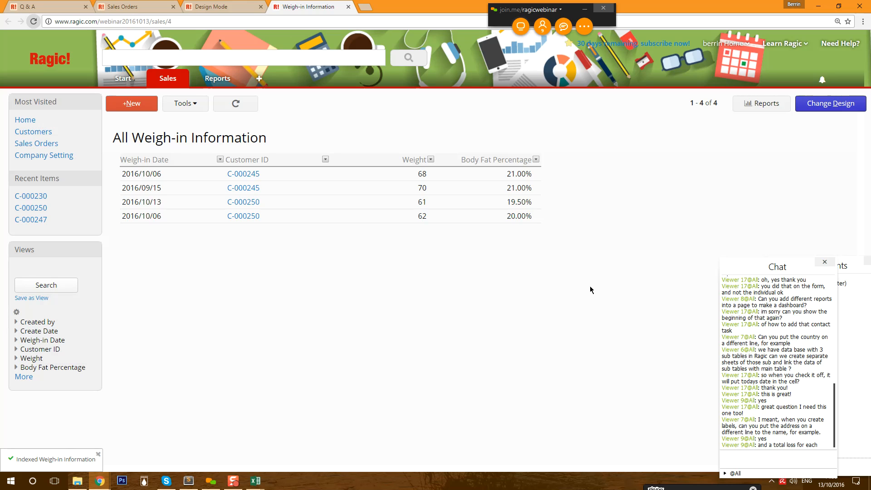
- Preview the linked customer's details, then open the 2016/10/06 weigh-in record in design mode
{"action": "left_click", "coordinate": [253, 174]}
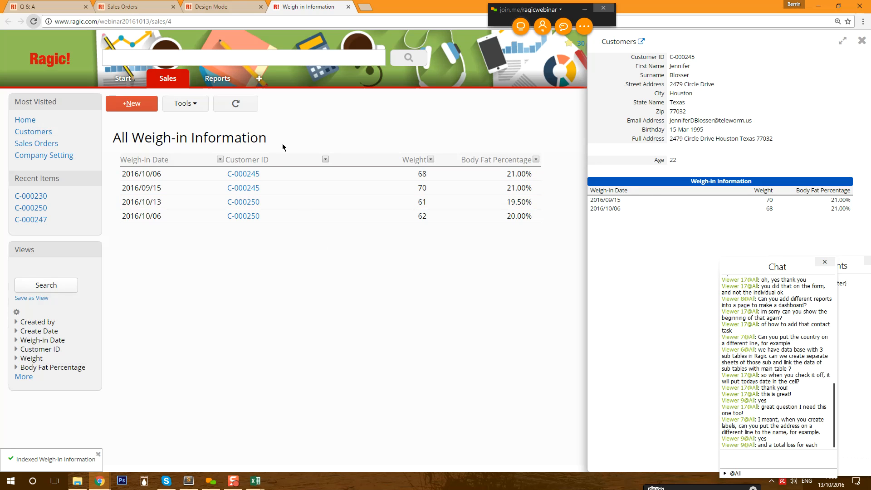
{"action": "left_click", "coordinate": [863, 42]}
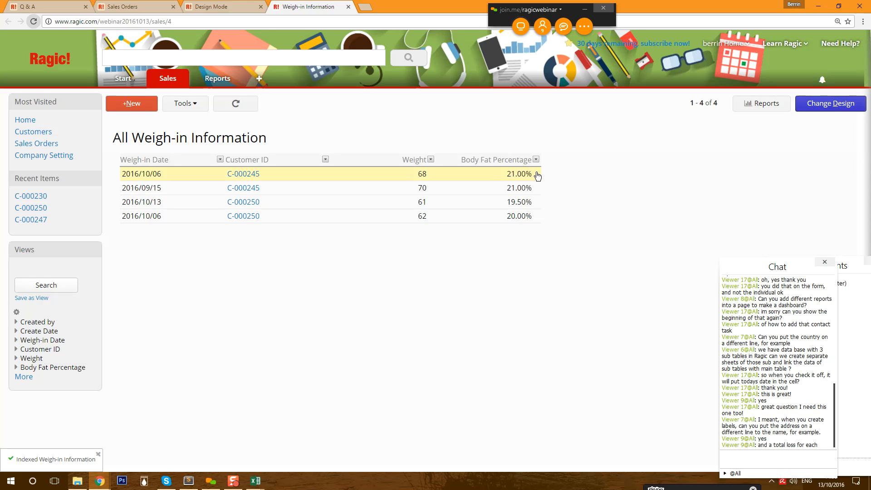
{"action": "left_click", "coordinate": [326, 174]}
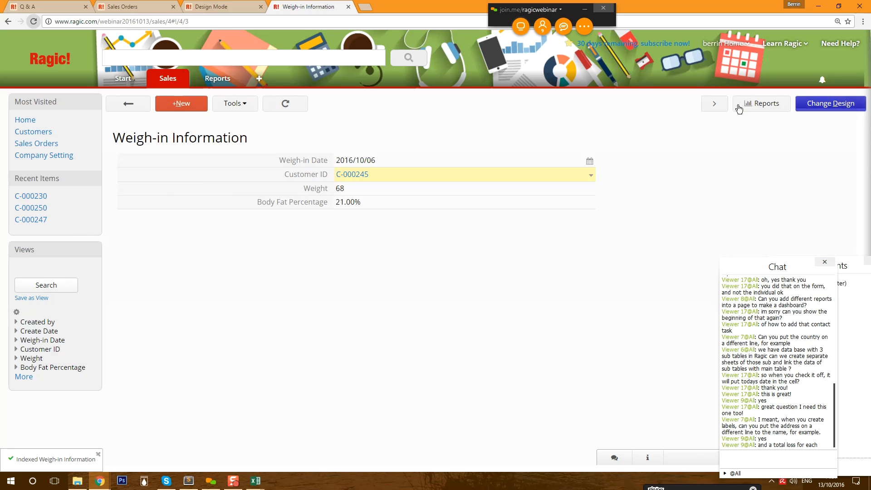
{"action": "left_click", "coordinate": [830, 103]}
{"action": "left_click", "coordinate": [351, 103]}
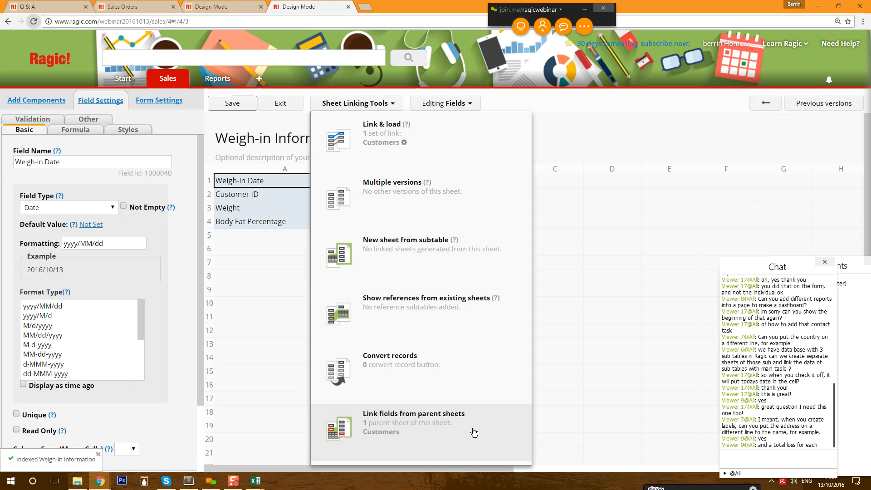
- Link the Customers sheet's First Name and Age fields into the weigh-in form and save the design
{"action": "left_click", "coordinate": [370, 440]}
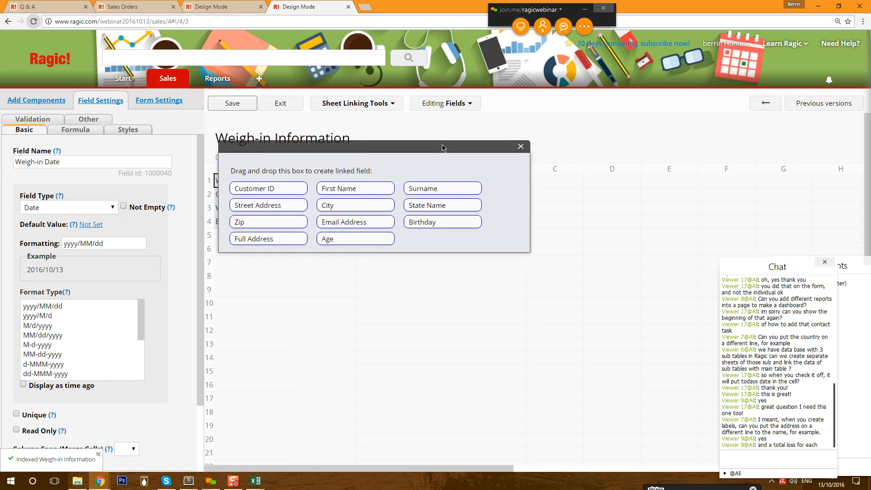
{"action": "left_click_drag", "start_coordinate": [648, 151], "coordinate": [285, 220]}
{"action": "left_click_drag", "start_coordinate": [530, 198], "coordinate": [253, 229]}
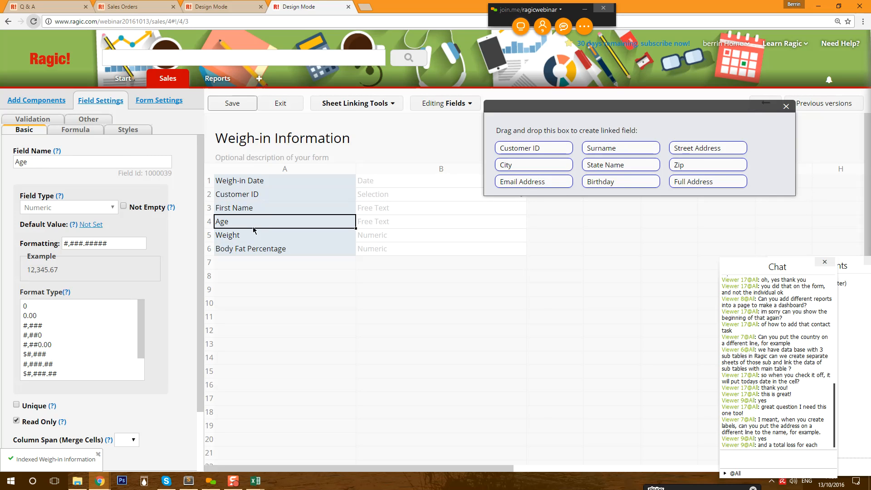
{"action": "left_click", "coordinate": [231, 103]}
{"action": "left_click", "coordinate": [282, 103]}
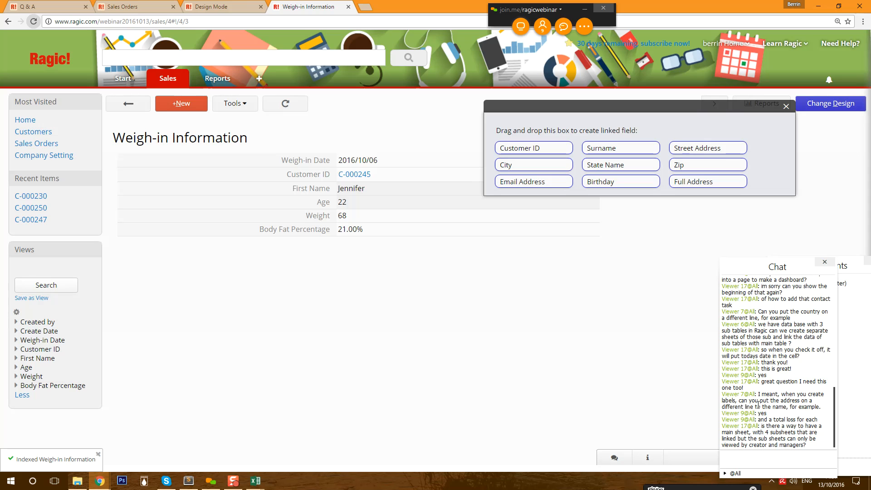
- Highlight viewer questions in the chat, then return to the Weigh-in Information list
{"action": "left_click_drag", "start_coordinate": [810, 446], "coordinate": [763, 420]}
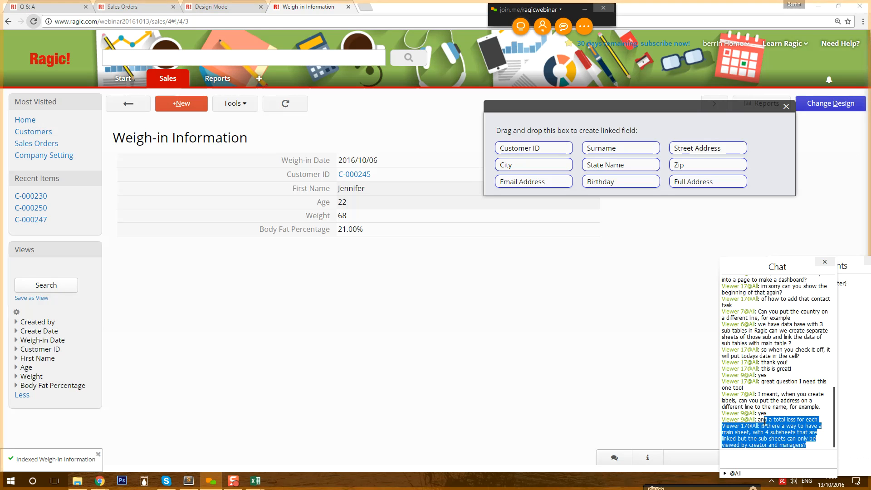
{"action": "left_click", "coordinate": [762, 420]}
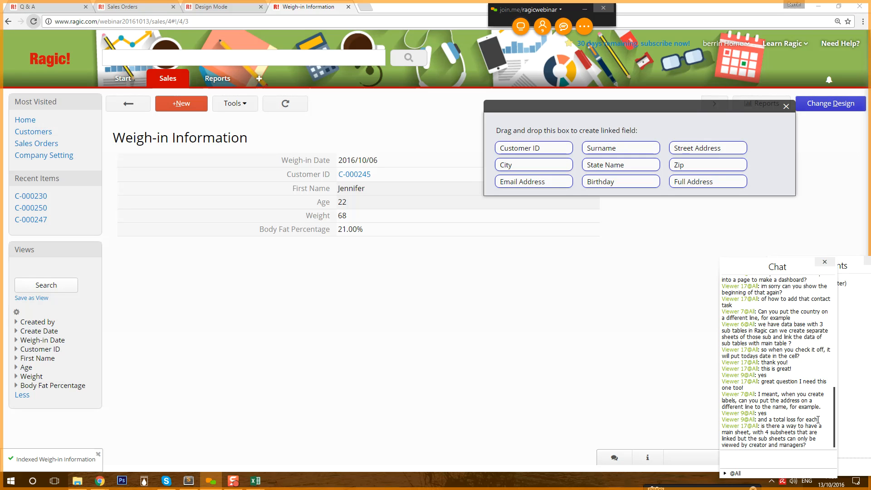
{"action": "left_click_drag", "start_coordinate": [823, 420], "coordinate": [757, 420]}
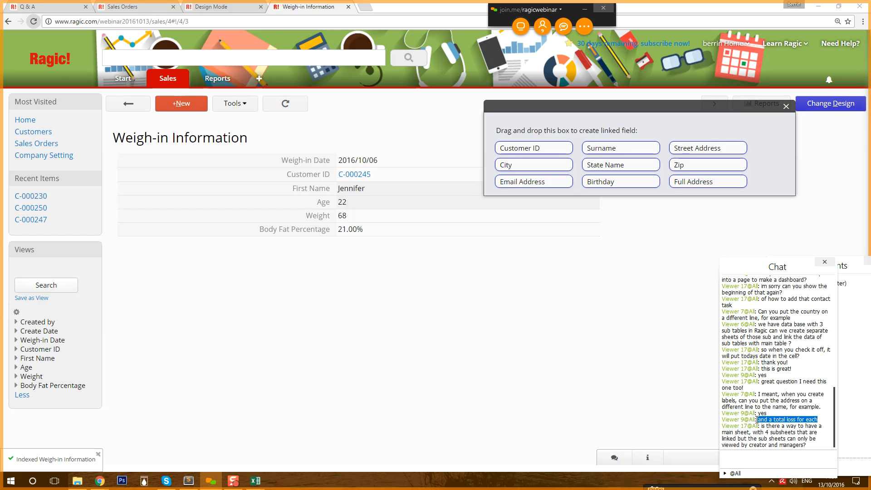
{"action": "scroll", "coordinate": [744, 418], "scroll_direction": "up", "scroll_amount": 6}
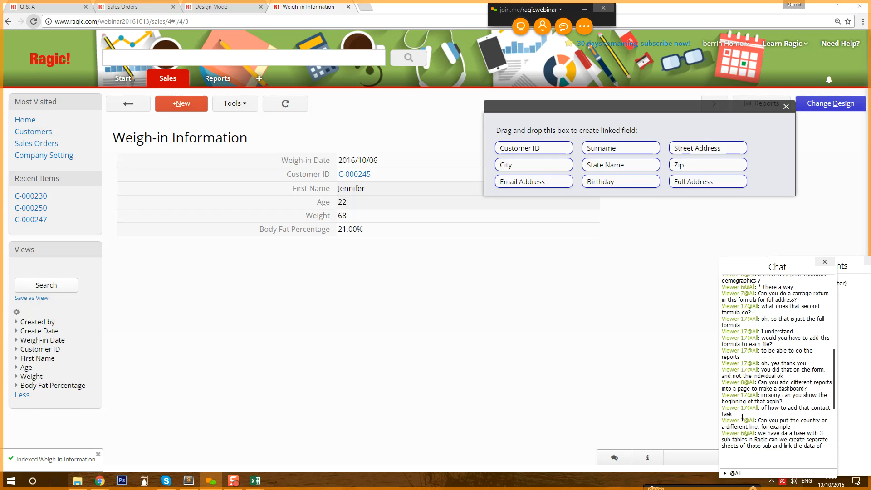
{"action": "scroll", "coordinate": [742, 418], "scroll_direction": "down", "scroll_amount": 6}
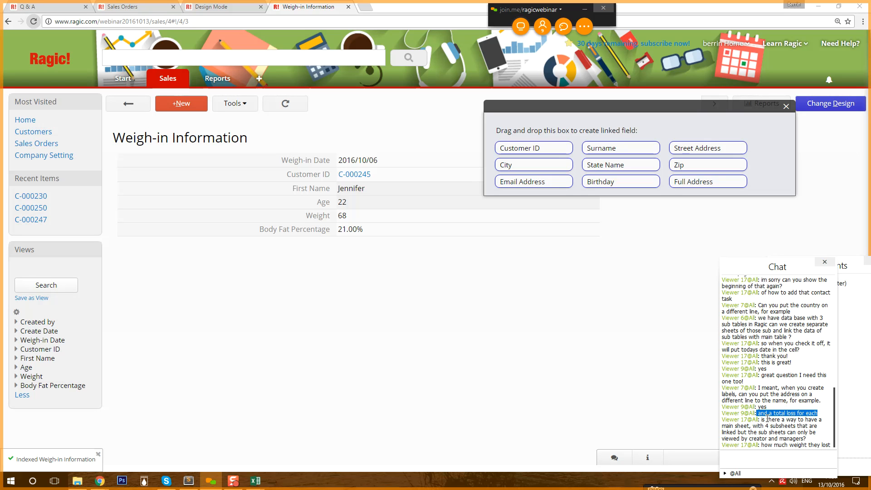
{"action": "left_click_drag", "start_coordinate": [761, 426], "coordinate": [826, 435]}
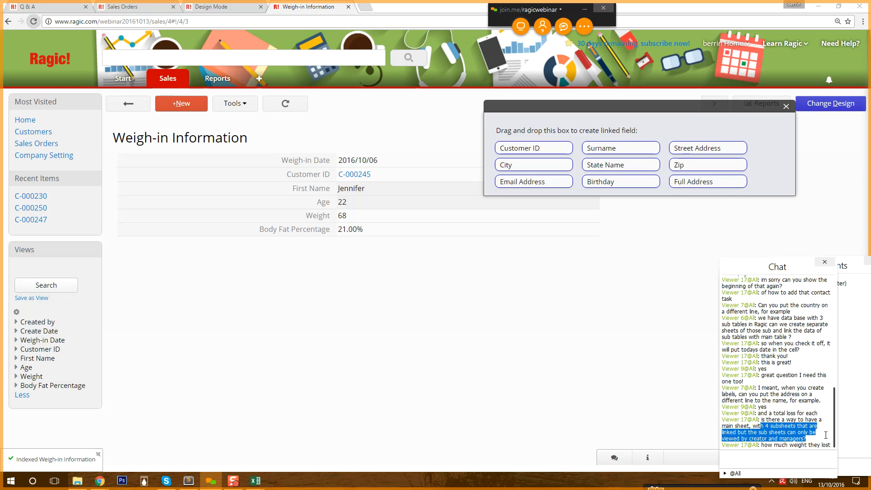
{"action": "left_click", "coordinate": [825, 435]}
{"action": "left_click_drag", "start_coordinate": [761, 444], "coordinate": [829, 444]}
{"action": "left_click", "coordinate": [827, 443]}
{"action": "left_click", "coordinate": [128, 103]}
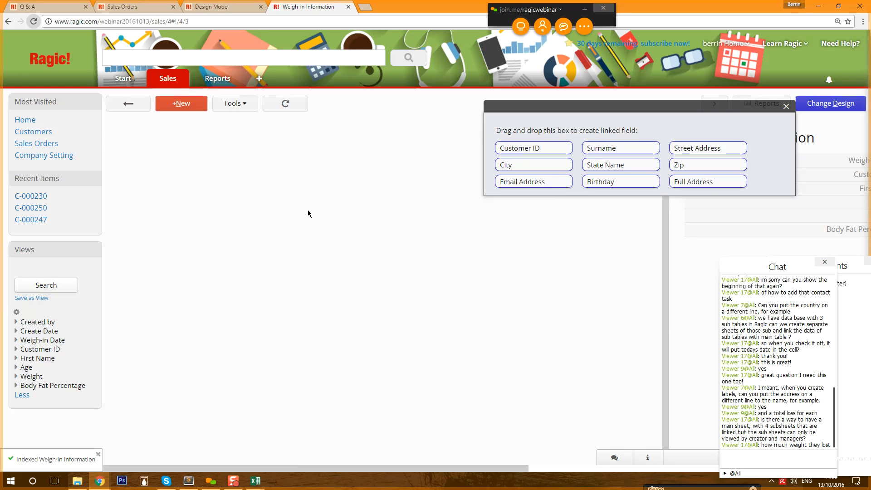
- Move the linked-field drag-and-drop box aside and close it
{"action": "left_click_drag", "start_coordinate": [620, 108], "coordinate": [451, 350]}
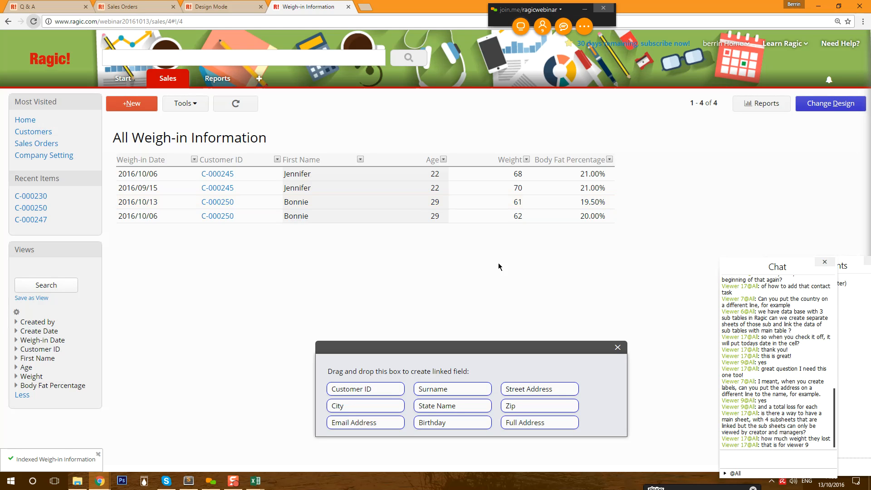
{"action": "mouse_move", "coordinate": [167, 80]}
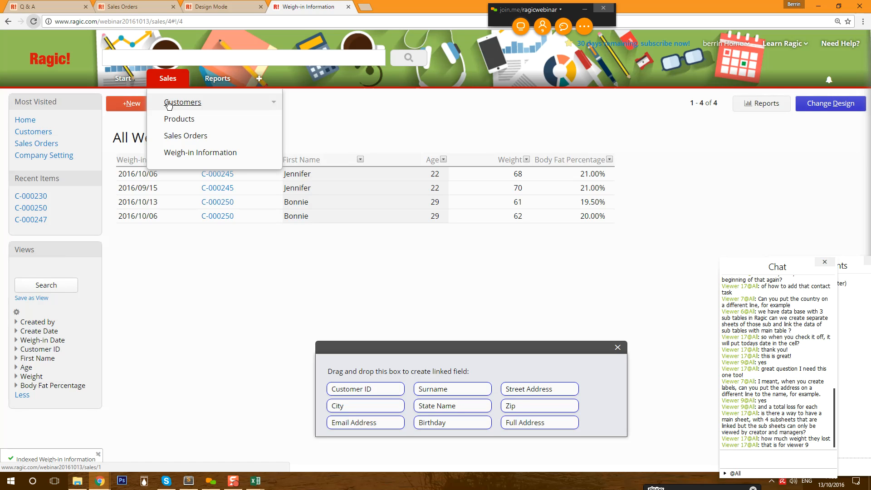
{"action": "left_click", "coordinate": [618, 347]}
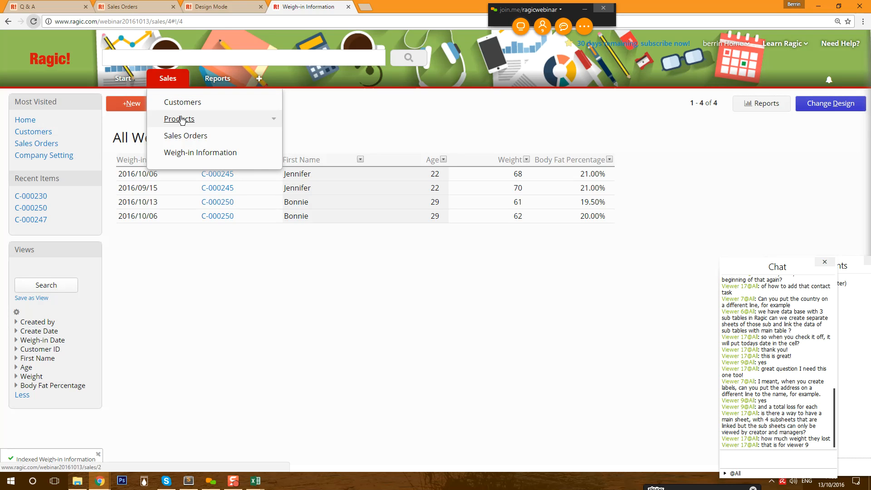
- Open customer C-000250's record from the Customers sheet and switch its form to design mode
{"action": "left_click", "coordinate": [186, 102]}
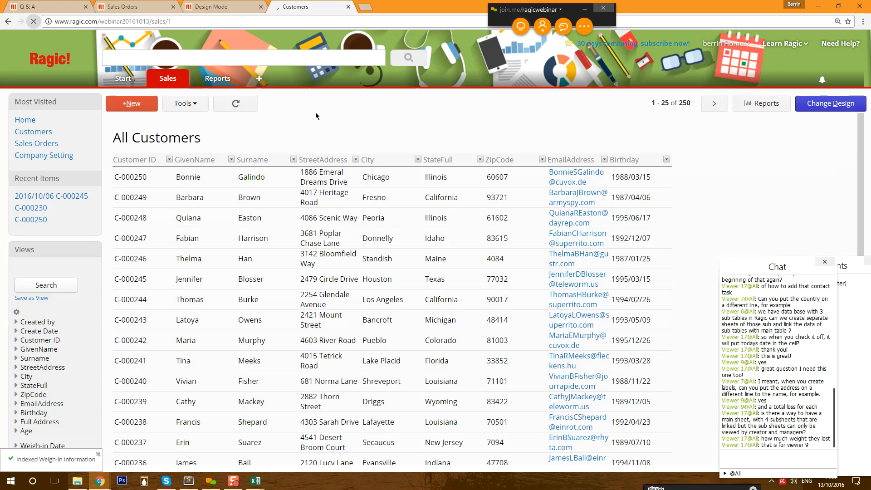
{"action": "left_click", "coordinate": [372, 178]}
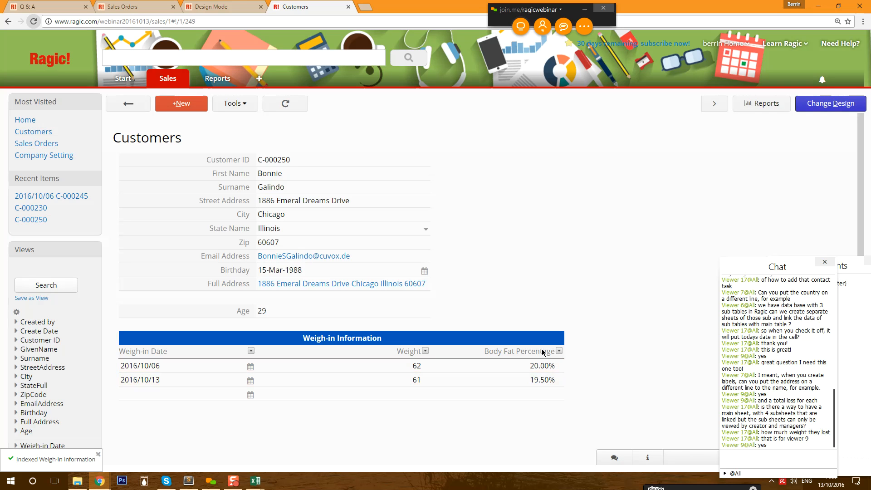
{"action": "left_click", "coordinate": [812, 104]}
{"action": "left_click", "coordinate": [484, 182]}
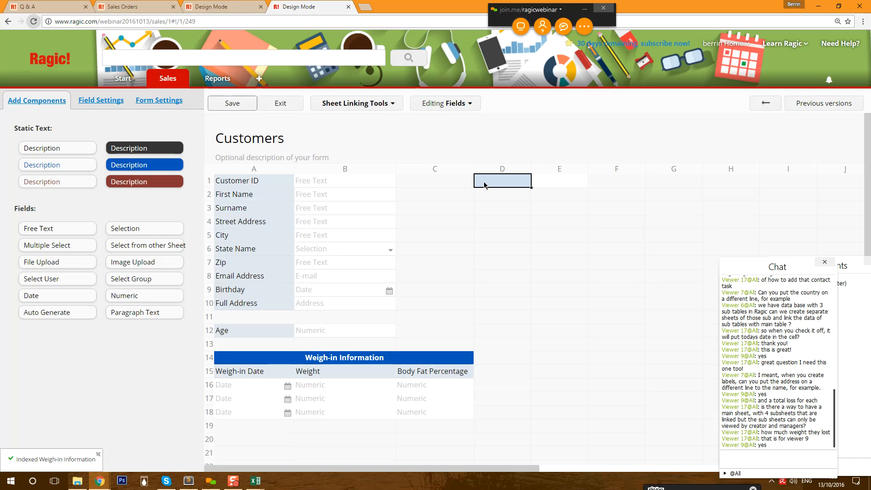
- Add two new fields named Current Weight and Current BFP in cells C1 and C2
{"action": "left_click", "coordinate": [451, 180]}
{"action": "type", "text": "Curren"}
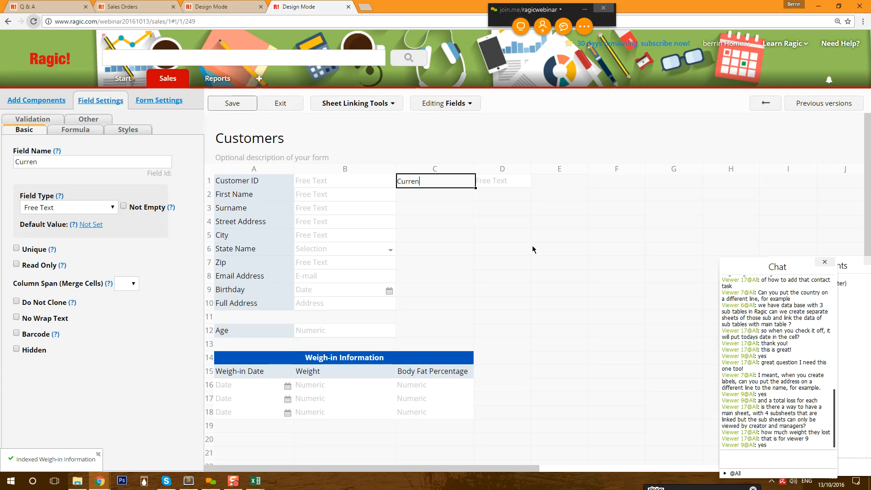
{"action": "type", "text": "t Weight"}
{"action": "key", "text": "Return"}
{"action": "type", "text": "Current Body"}
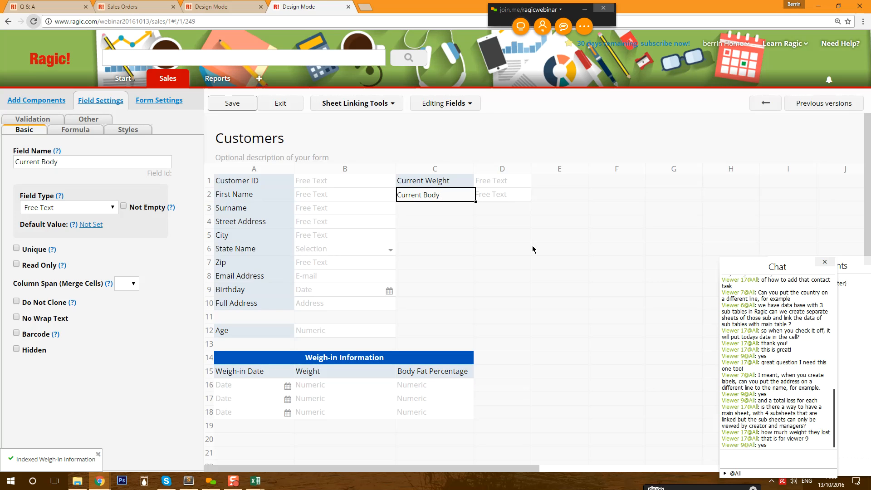
{"action": "key", "text": "BackSpace"}
{"action": "key", "text": "BackSpace"}
{"action": "key", "text": "BackSpace"}
{"action": "key", "text": "BackSpace"}
{"action": "type", "text": "BFP"}
- Make both fields Numeric and format Current BFP as a 0.00% percentage
{"action": "left_click", "coordinate": [447, 184]}
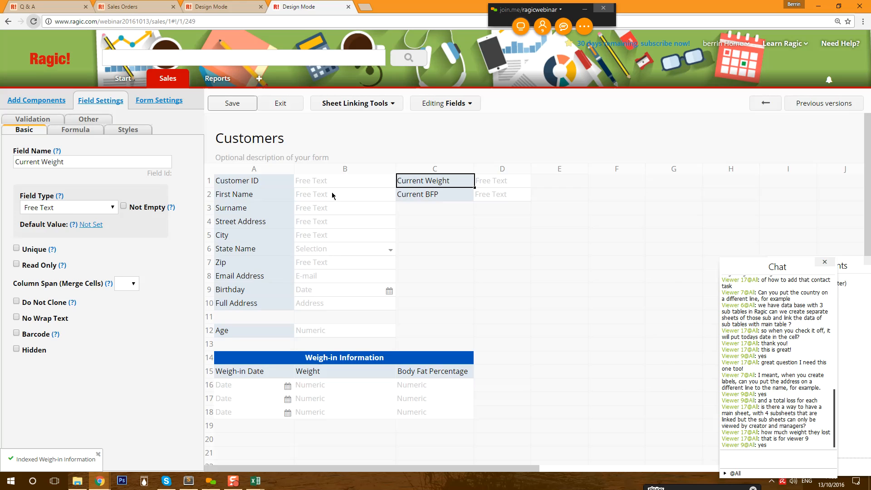
{"action": "left_click", "coordinate": [89, 209]}
{"action": "left_click", "coordinate": [46, 316]}
{"action": "left_click", "coordinate": [431, 194]}
{"action": "left_click", "coordinate": [70, 210]}
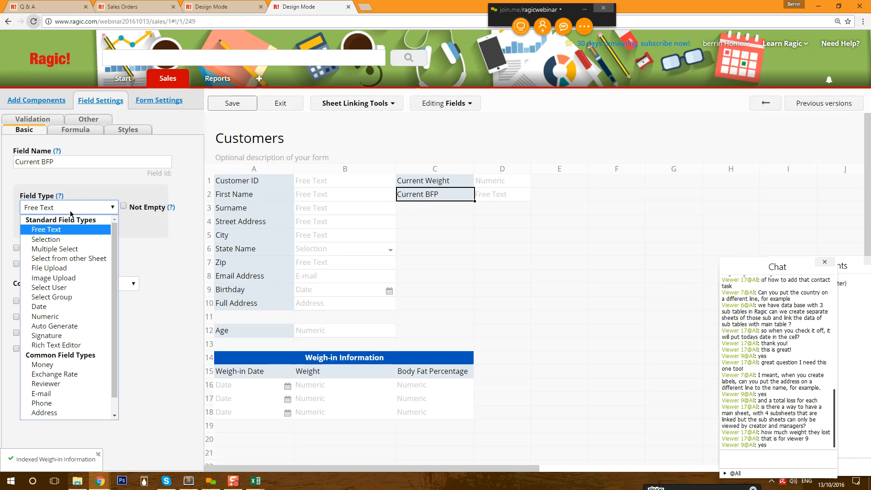
{"action": "left_click", "coordinate": [49, 316]}
{"action": "scroll", "coordinate": [93, 350], "scroll_direction": "down", "scroll_amount": 3}
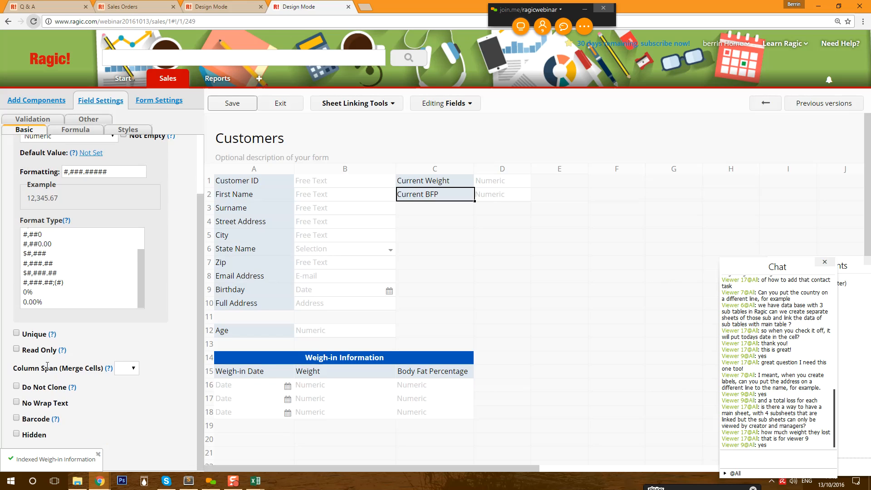
{"action": "left_click", "coordinate": [59, 302]}
{"action": "scroll", "coordinate": [194, 302], "scroll_direction": "up", "scroll_amount": 3}
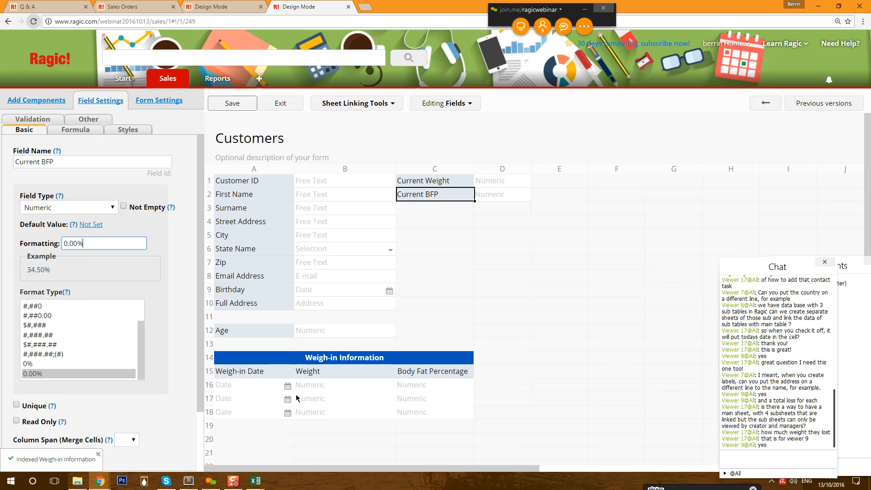
{"action": "left_click", "coordinate": [75, 129]}
- Enter formula LAST(B15) for Current Weight and LAST(C15) for Current BFP
{"action": "left_click", "coordinate": [406, 181]}
{"action": "left_click", "coordinate": [59, 162]}
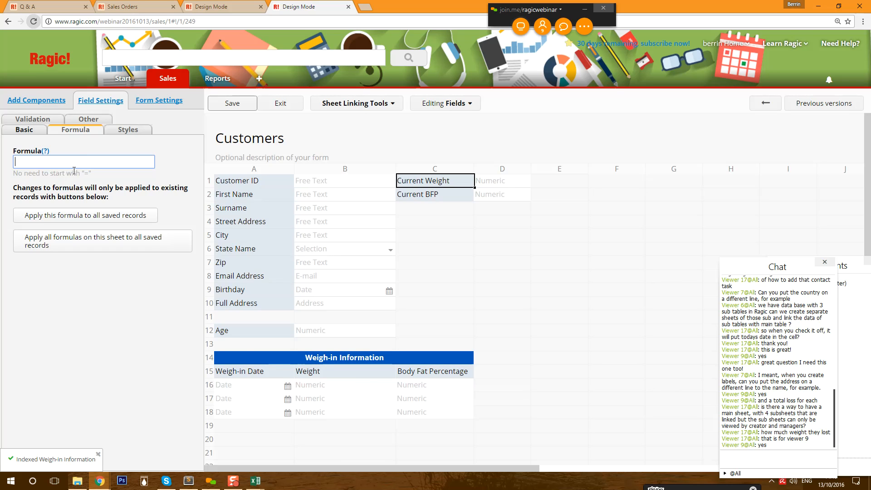
{"action": "type", "text": "AST(B15"}
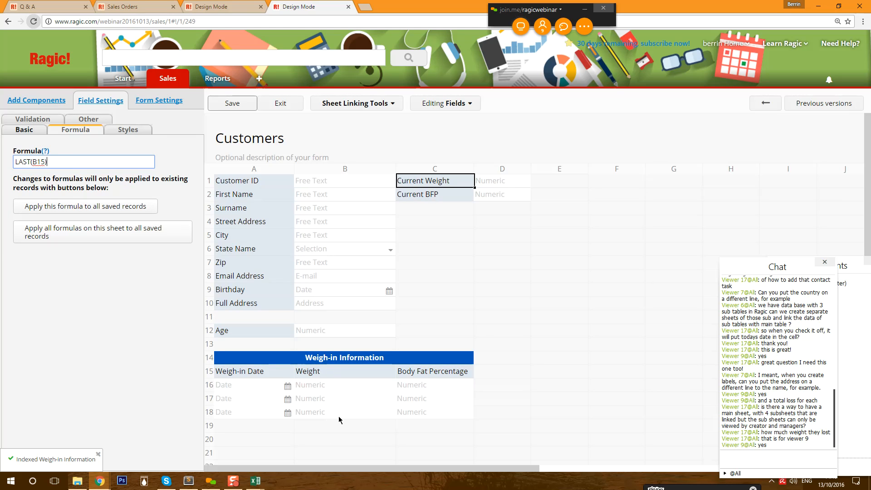
{"action": "left_click", "coordinate": [455, 196]}
{"action": "left_click", "coordinate": [113, 165]}
{"action": "type", "text": "LA"}
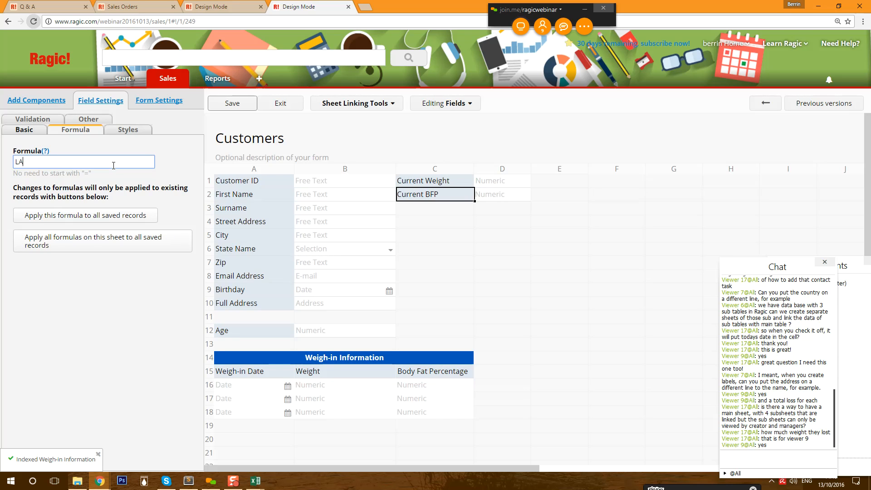
{"action": "type", "text": "ST(C"}
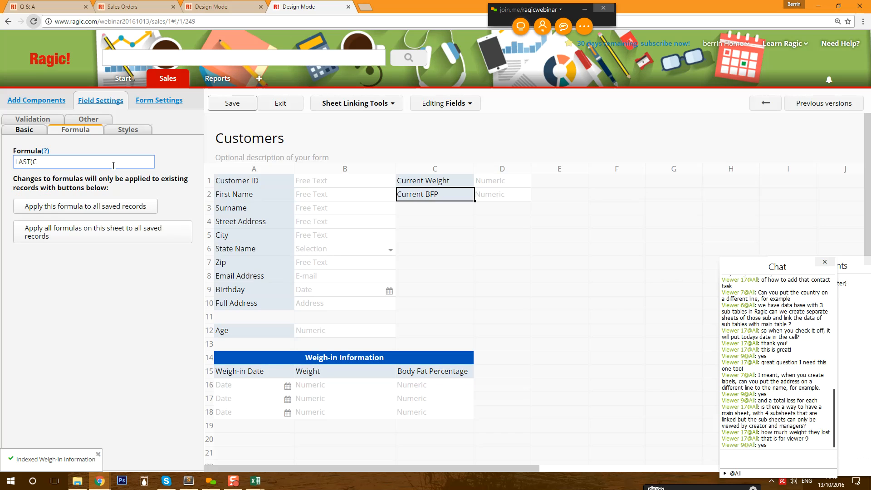
{"action": "type", "text": "15)"}
- Save the design and recalculate both formulas on all saved customer records
{"action": "left_click", "coordinate": [229, 103]}
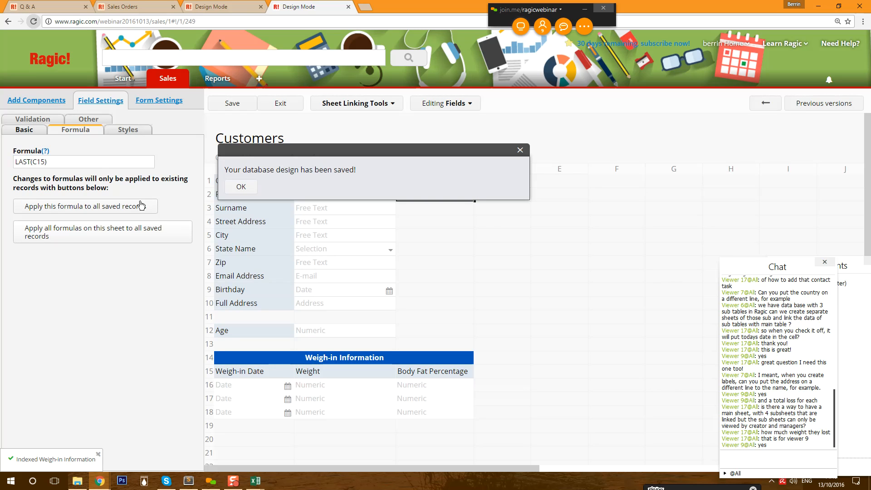
{"action": "left_click", "coordinate": [132, 215]}
{"action": "left_click", "coordinate": [472, 88]}
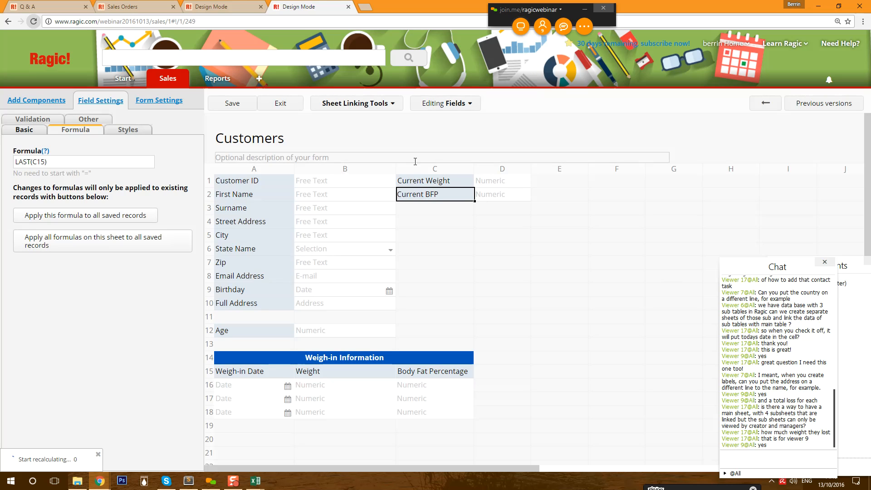
{"action": "left_click", "coordinate": [423, 181]}
{"action": "left_click", "coordinate": [117, 220]}
{"action": "left_click", "coordinate": [473, 103]}
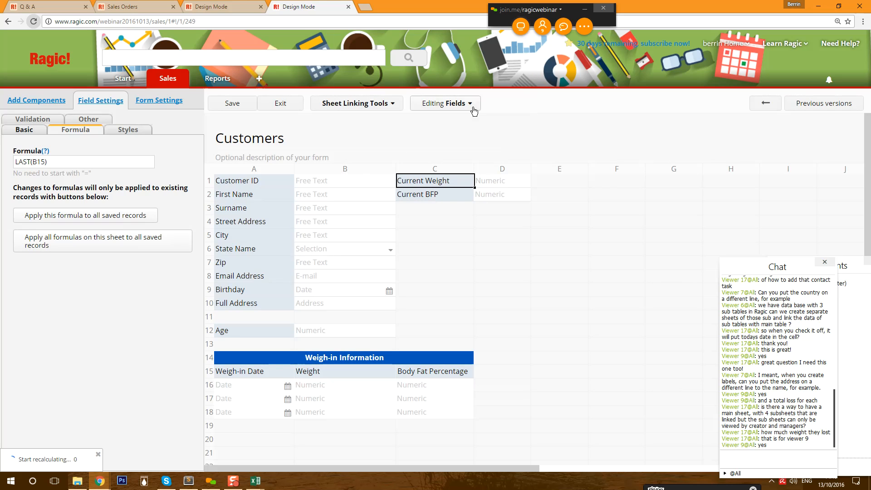
- Exit design mode and start a 2016/10/13 weigh-in of weight 70 on customer C-000249
{"action": "left_click", "coordinate": [279, 103]}
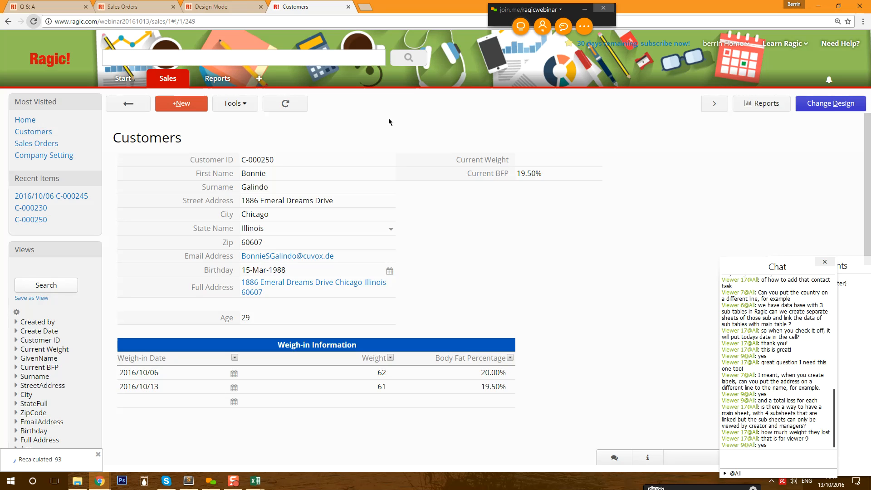
{"action": "left_click", "coordinate": [139, 106]}
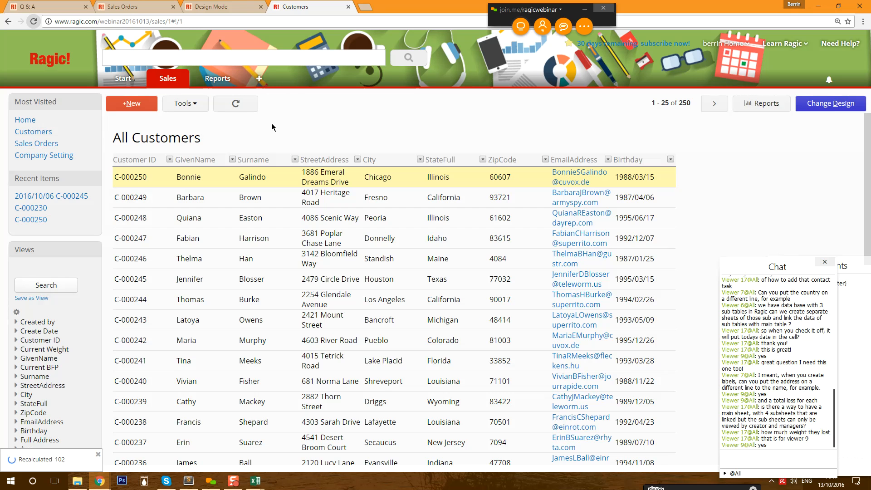
{"action": "left_click", "coordinate": [279, 203]}
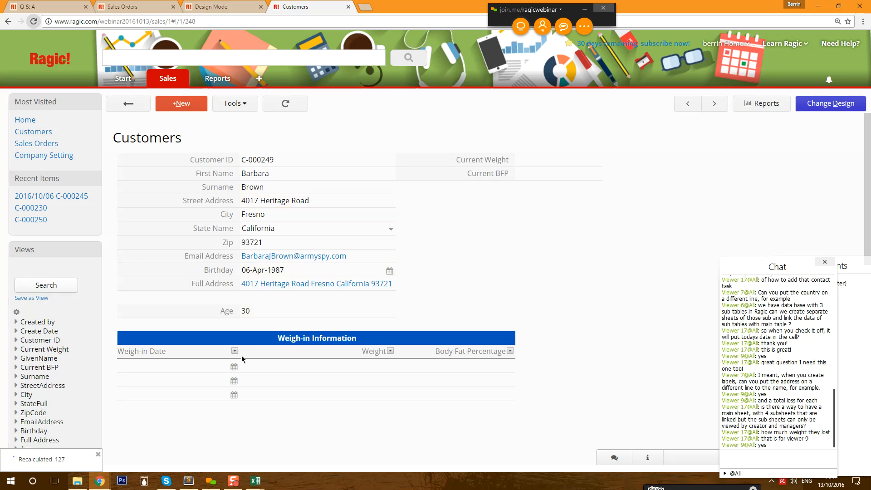
{"action": "left_click", "coordinate": [234, 367]}
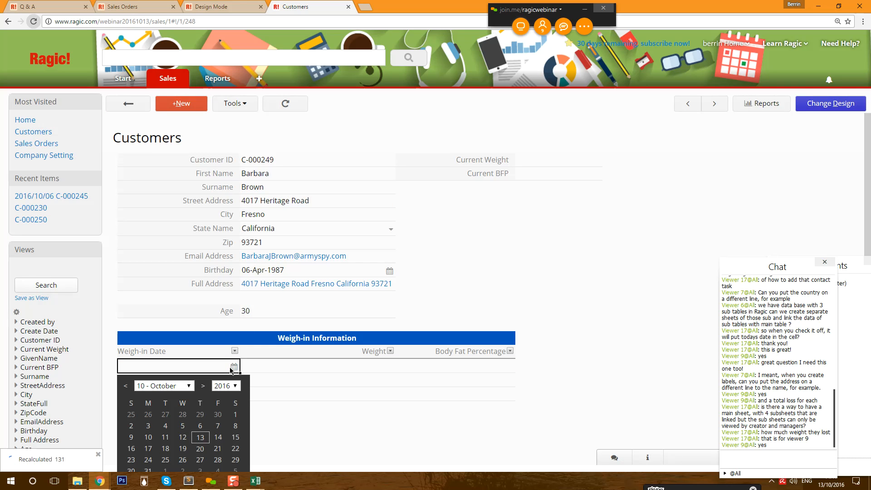
{"action": "left_click", "coordinate": [202, 444]}
{"action": "left_click", "coordinate": [301, 362]}
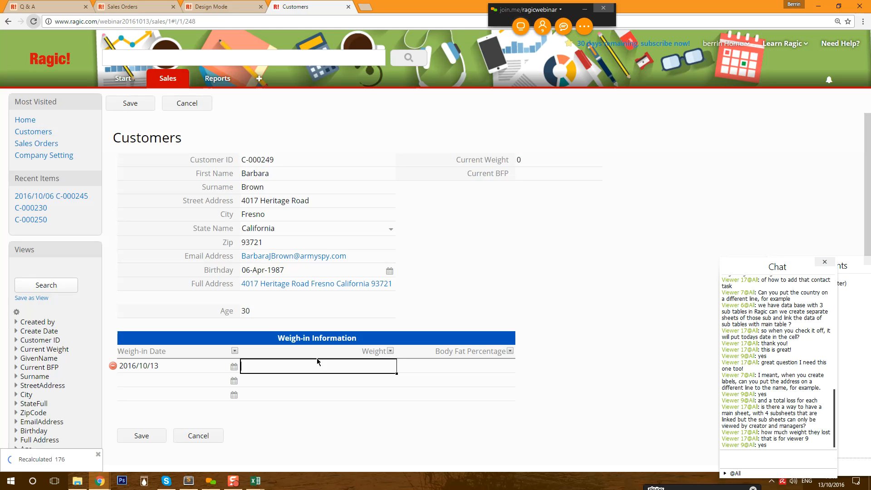
{"action": "type", "text": "70"}
- Enter 22.00% body fat for that weigh-in, correcting the extra zeros, and save it
{"action": "left_click", "coordinate": [469, 368]}
{"action": "type", "text": "22"}
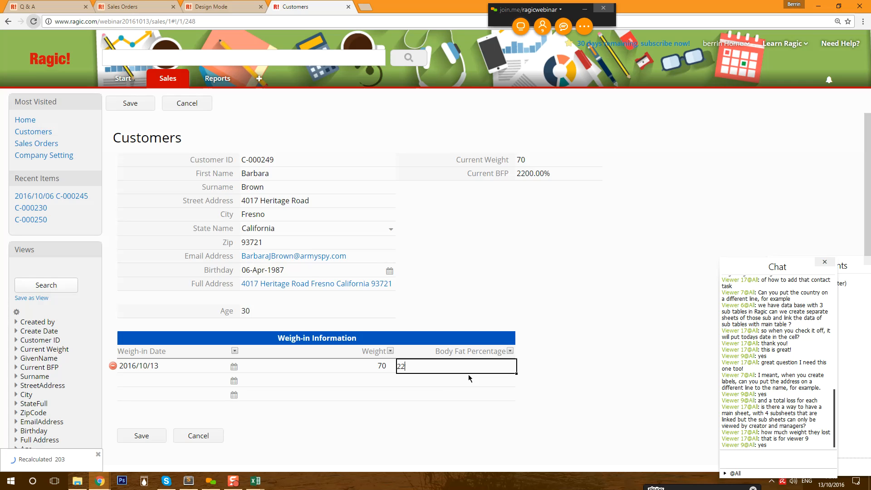
{"action": "type", "text": "%"}
{"action": "left_click", "coordinate": [434, 383]}
{"action": "left_click", "coordinate": [447, 364]}
{"action": "left_click", "coordinate": [447, 364]}
{"action": "left_click_drag", "start_coordinate": [413, 366], "coordinate": [405, 366]}
{"action": "key", "text": "BackSpace"}
{"action": "left_click", "coordinate": [416, 385]}
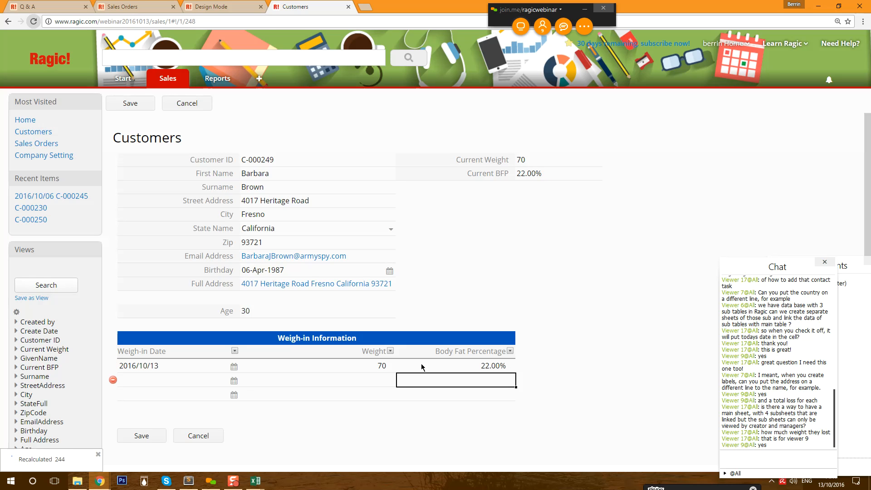
{"action": "left_click", "coordinate": [140, 436]}
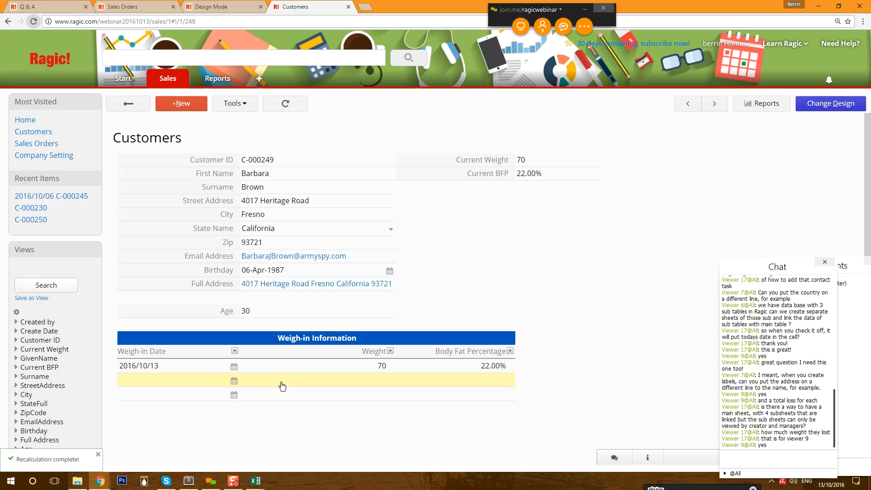
{"action": "left_click", "coordinate": [124, 99]}
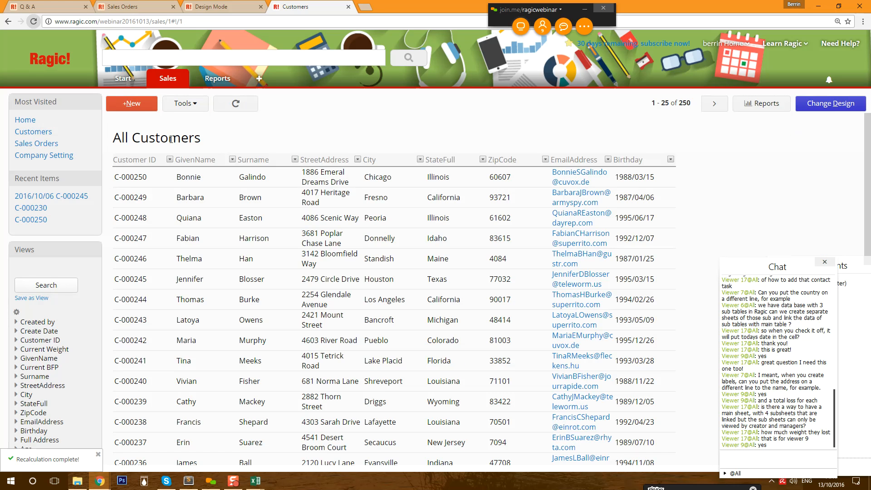
- Re-save the 2016/10/13 weight on customer C-000250 to refresh its Current Weight
{"action": "left_click", "coordinate": [226, 181]}
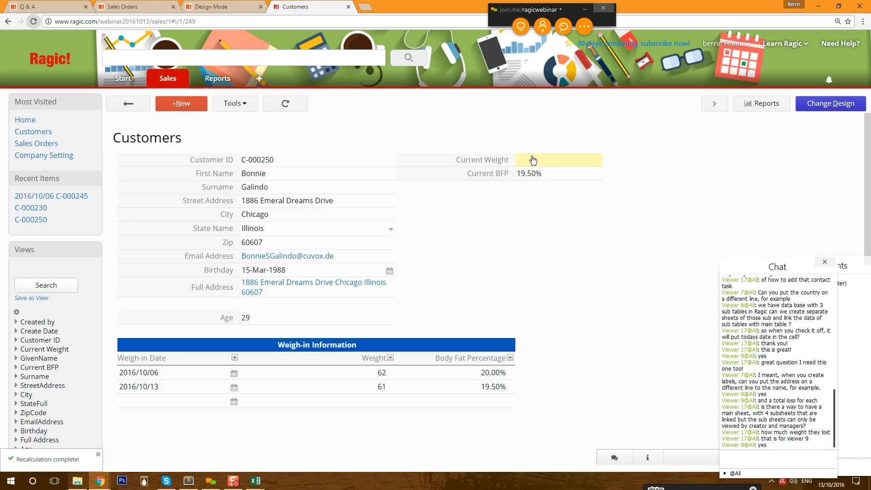
{"action": "left_click", "coordinate": [386, 386]}
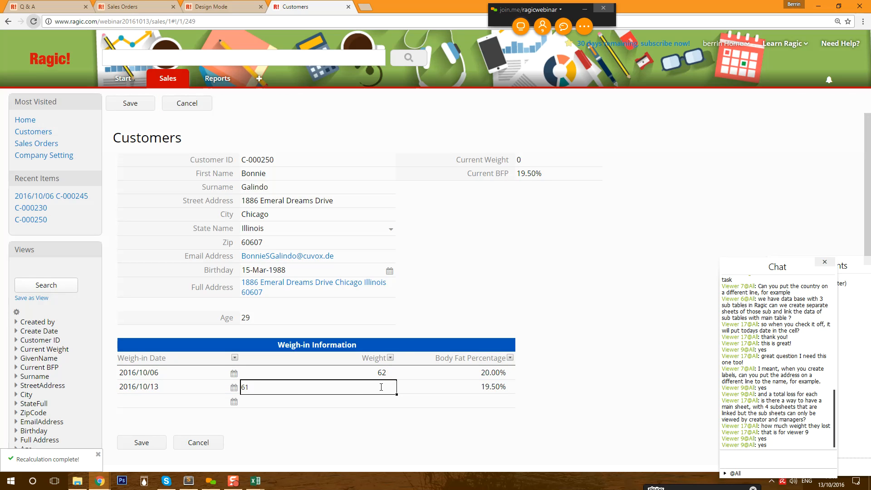
{"action": "key", "text": "BackSpace"}
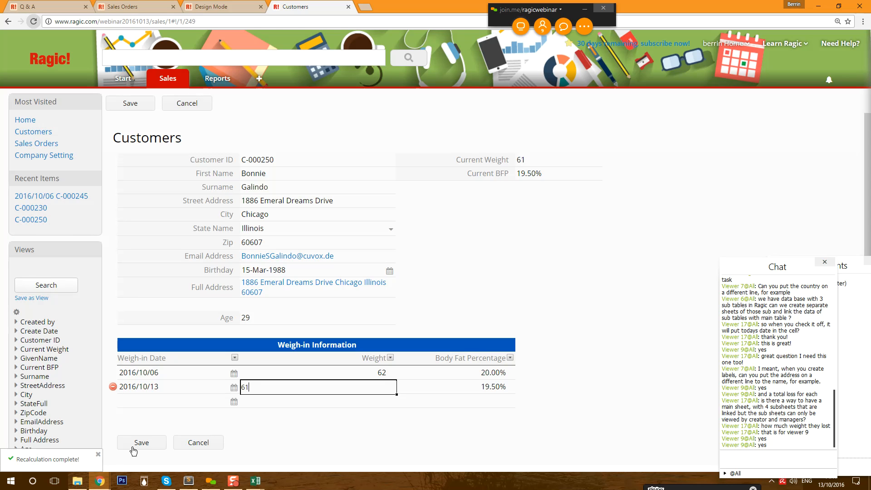
{"action": "left_click", "coordinate": [129, 443]}
{"action": "left_click", "coordinate": [132, 103]}
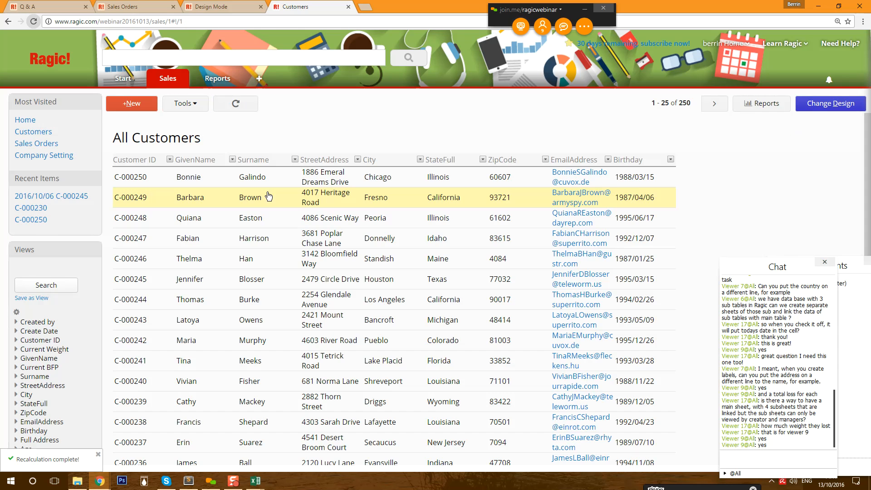
- Re-enter weight 68 on another customer's 2016/10/06 weigh-in and save it
{"action": "left_click", "coordinate": [224, 276]}
{"action": "left_click", "coordinate": [325, 394]}
{"action": "left_click", "coordinate": [370, 380]}
{"action": "type", "text": "68"}
{"action": "left_click", "coordinate": [136, 436]}
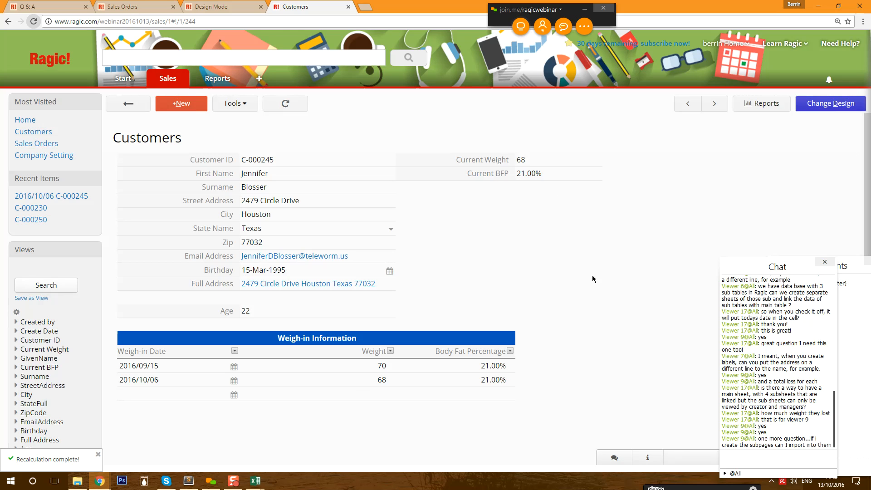
{"action": "left_click", "coordinate": [128, 103]}
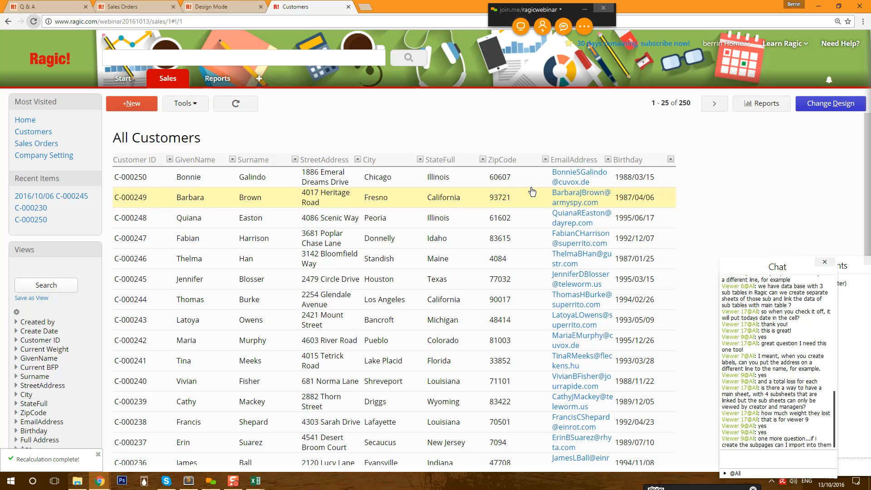
- Open a Weigh-in Information record in design mode and check its sheet linking options
{"action": "mouse_move", "coordinate": [178, 81]}
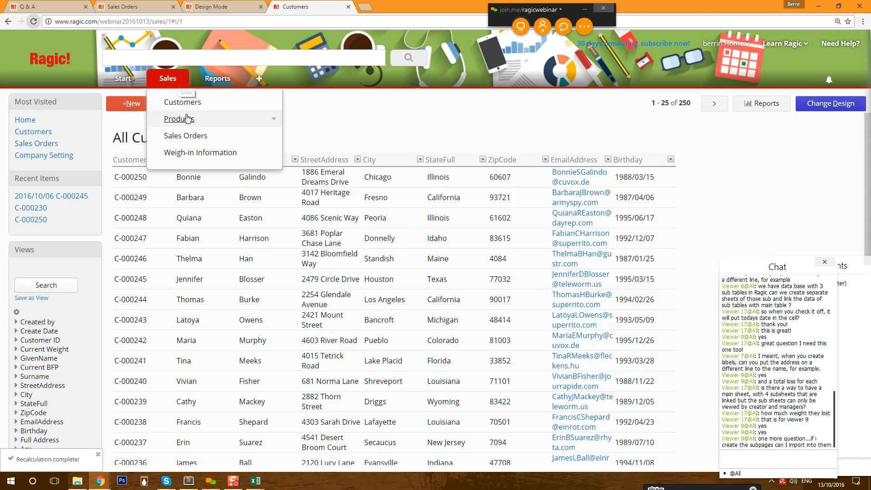
{"action": "left_click", "coordinate": [188, 152]}
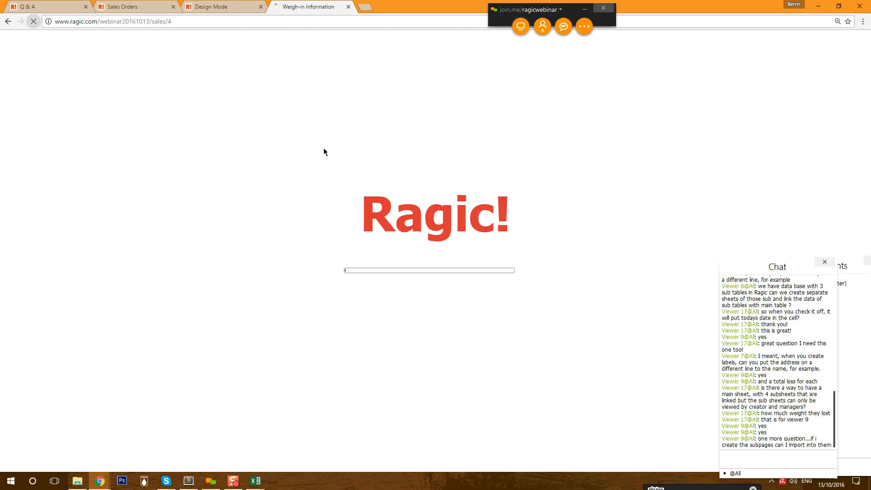
{"action": "left_click", "coordinate": [253, 174]}
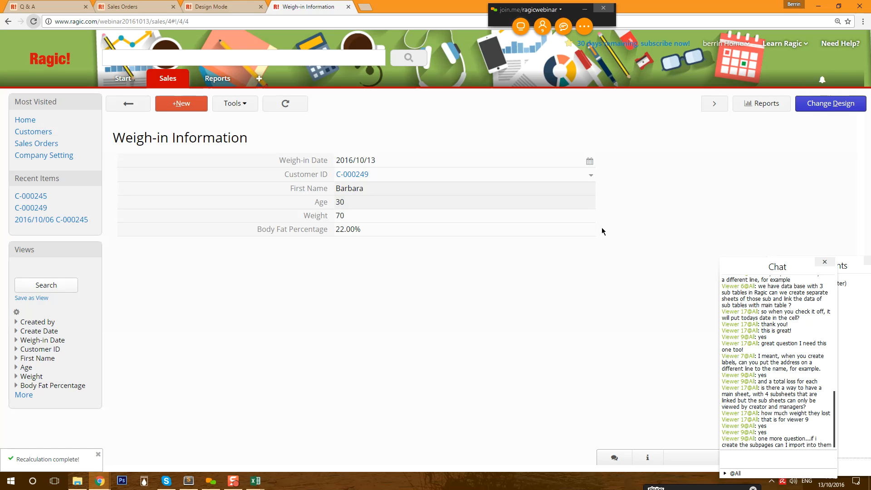
{"action": "left_click", "coordinate": [823, 104]}
{"action": "left_click", "coordinate": [355, 103]}
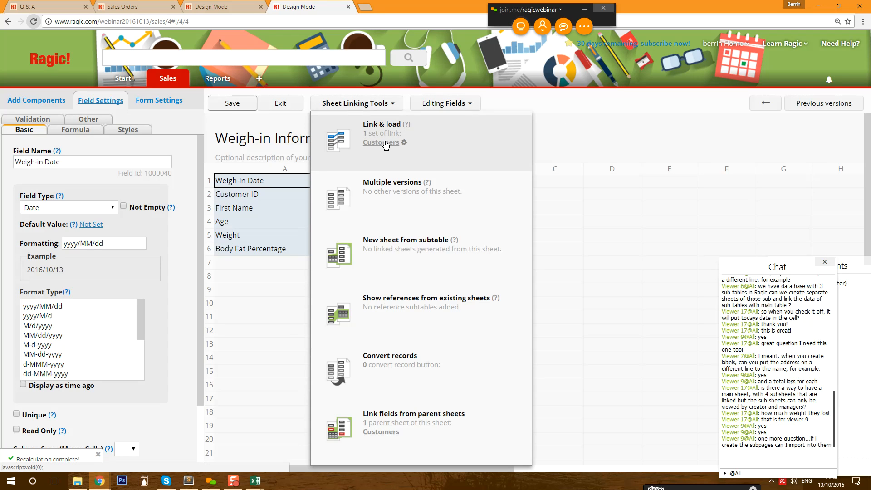
{"action": "left_click", "coordinate": [370, 104]}
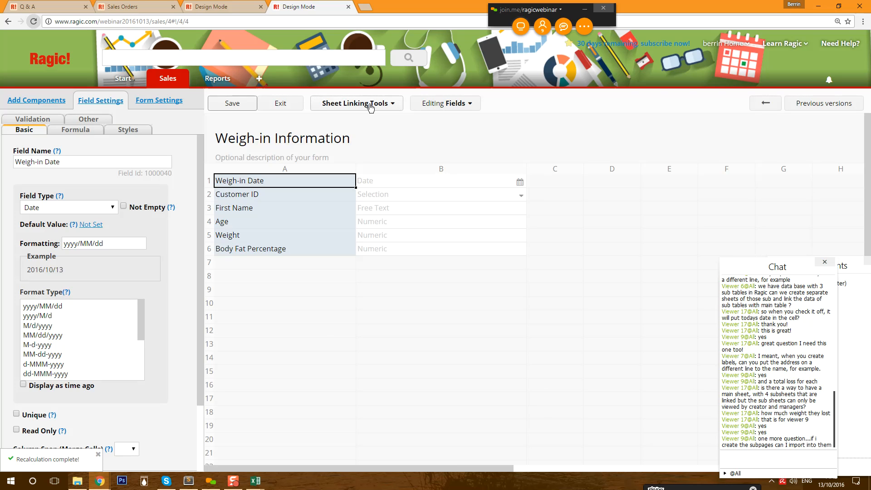
{"action": "mouse_move", "coordinate": [168, 80]}
- Load Current Weight and Current BFP from Customers into rows 7 and 8 of the weigh-in form
{"action": "left_click", "coordinate": [349, 103]}
{"action": "left_click", "coordinate": [381, 139]}
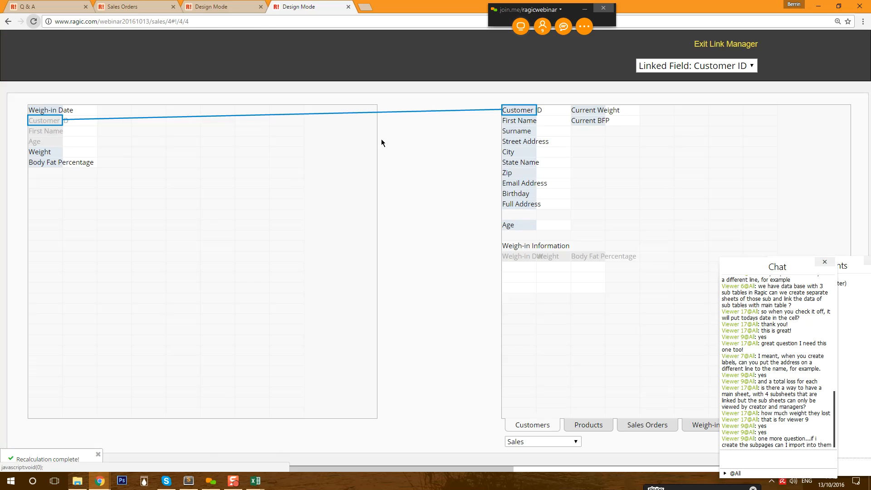
{"action": "left_click", "coordinate": [596, 110]}
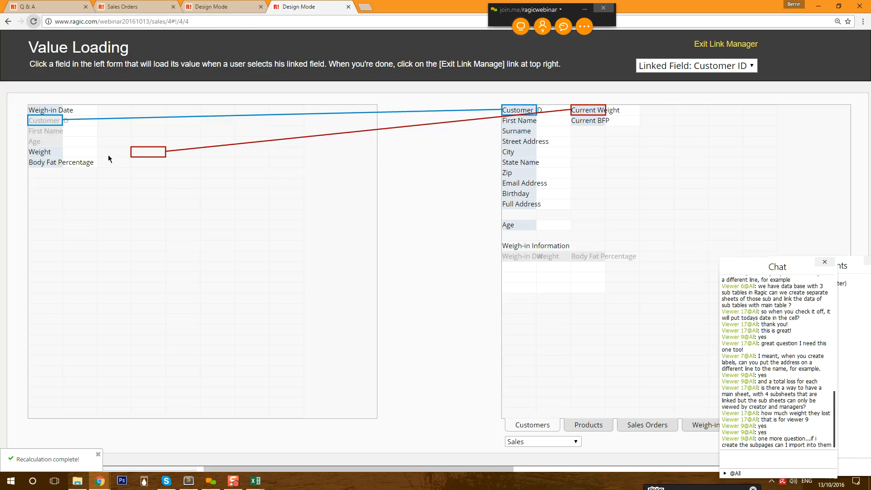
{"action": "left_click", "coordinate": [50, 173]}
{"action": "left_click", "coordinate": [595, 121]}
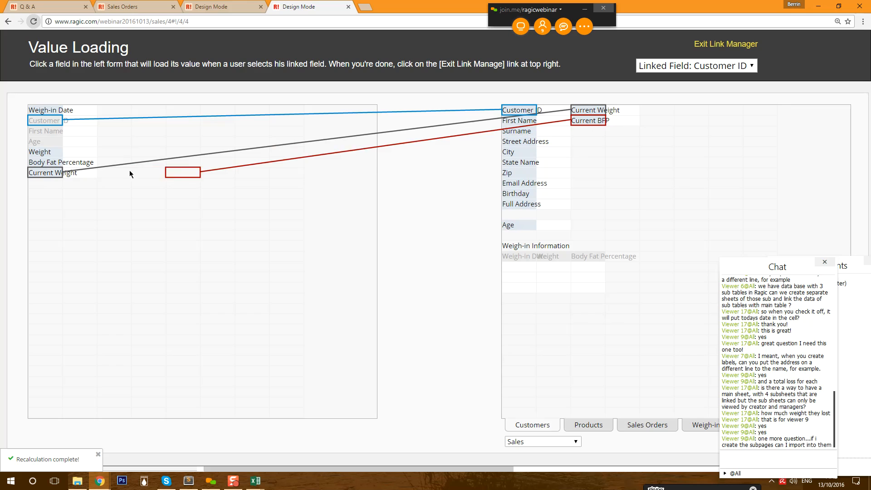
{"action": "left_click", "coordinate": [53, 184]}
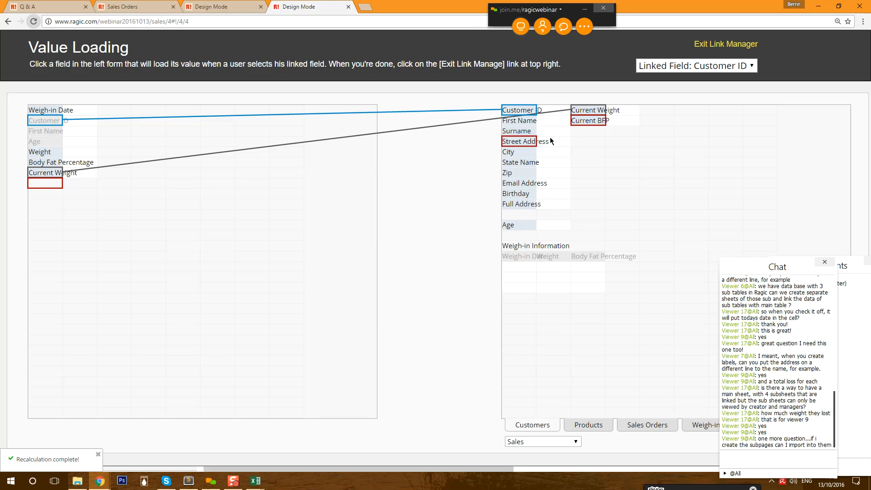
{"action": "left_click", "coordinate": [579, 121]}
{"action": "double_click", "coordinate": [50, 182]}
- Rename the loaded Current Weight and Current BFP fields to Previous Weight and Previous BFP
{"action": "left_click", "coordinate": [719, 44]}
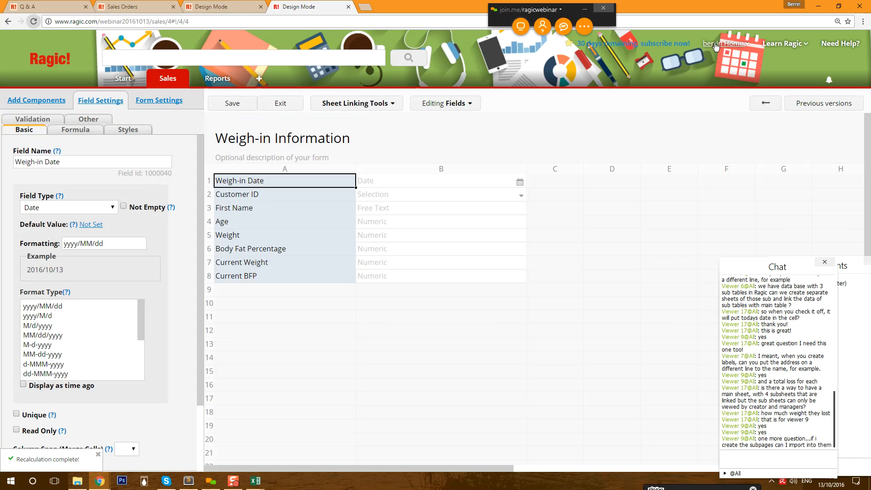
{"action": "left_click", "coordinate": [267, 263]}
{"action": "left_click", "coordinate": [267, 263]}
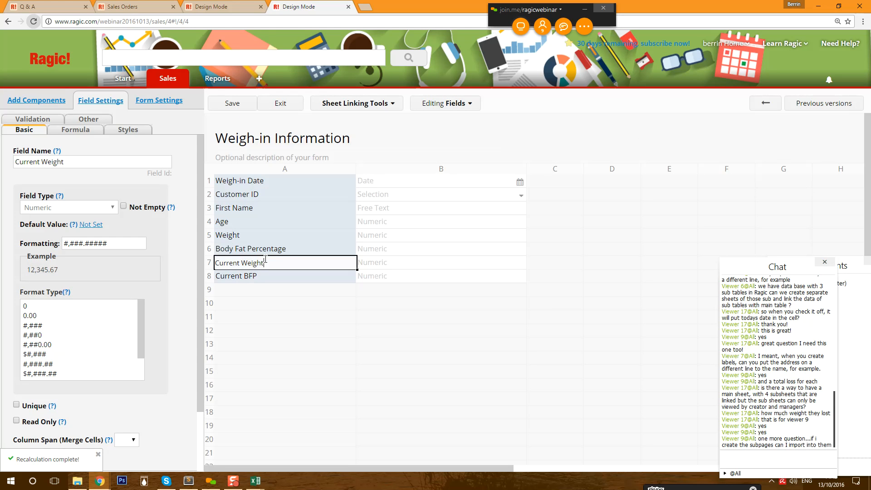
{"action": "left_click", "coordinate": [241, 263]}
{"action": "left_click_drag", "start_coordinate": [241, 263], "coordinate": [192, 262]}
{"action": "type", "text": "Previous"}
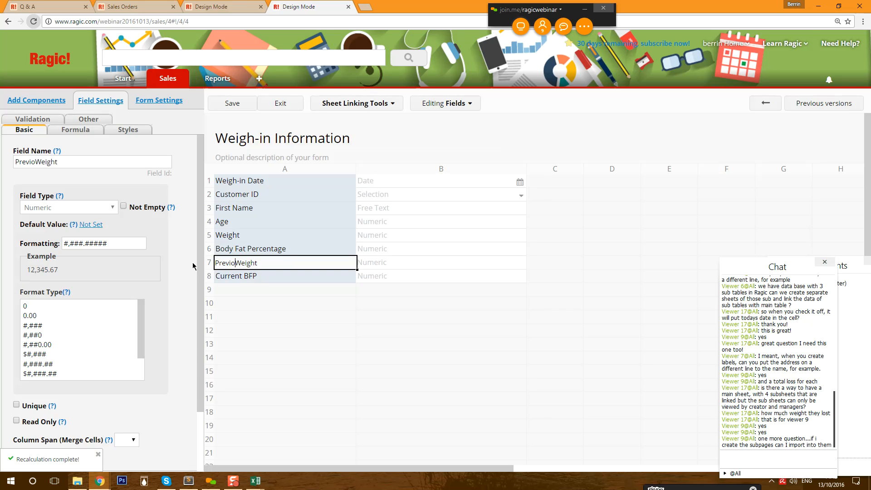
{"action": "double_click", "coordinate": [245, 274]}
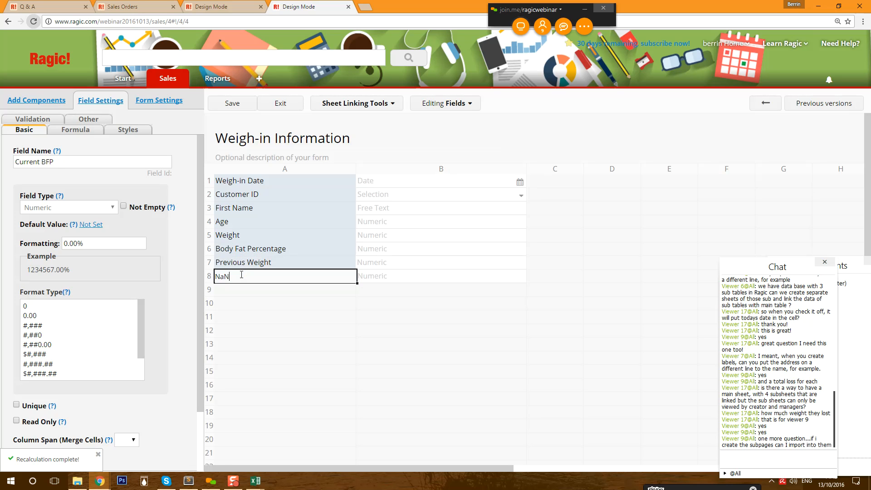
{"action": "double_click", "coordinate": [258, 280]}
{"action": "type", "text": "Previous BOdy"}
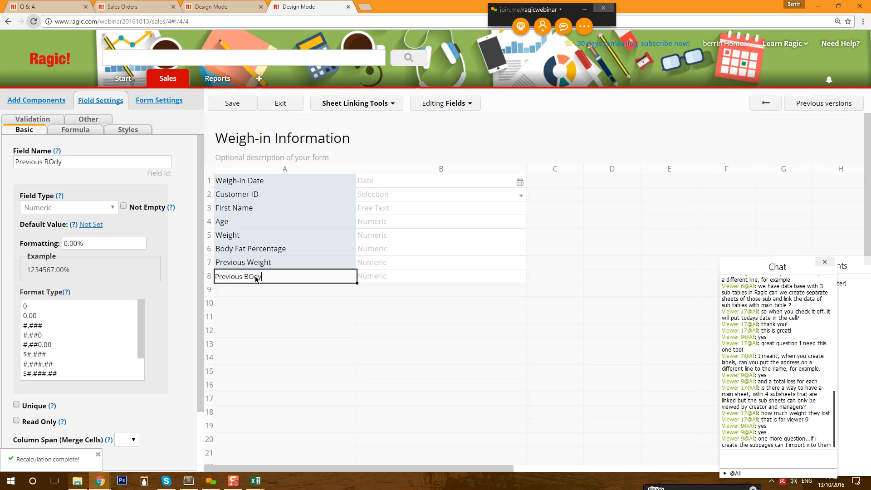
{"action": "key", "text": "BackSpace"}
{"action": "type", "text": "FP"}
{"action": "left_click", "coordinate": [263, 265]}
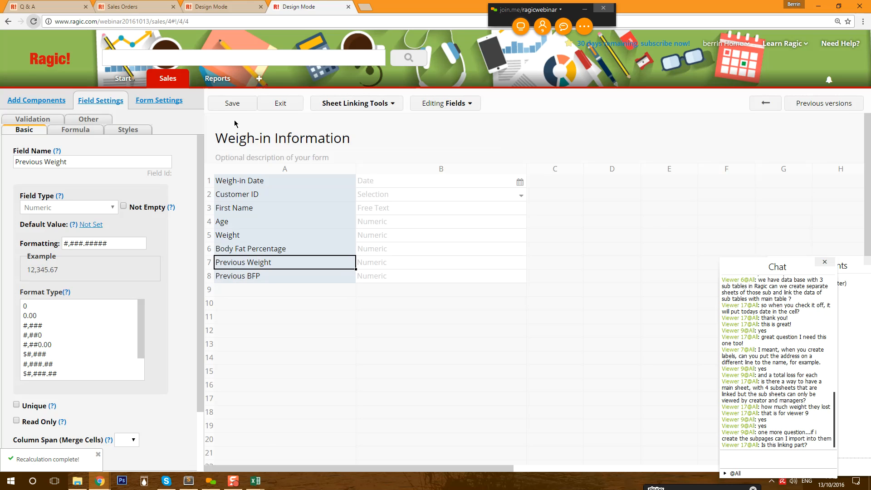
- Move Previous Weight and Previous BFP into column D, rows 2 and 3, and save the design
{"action": "left_click", "coordinate": [240, 103]}
{"action": "mouse_move", "coordinate": [166, 77]}
{"action": "left_click_drag", "start_coordinate": [230, 265], "coordinate": [595, 197]}
{"action": "left_click_drag", "start_coordinate": [236, 283], "coordinate": [604, 213]}
{"action": "left_click", "coordinate": [604, 200]}
{"action": "left_click", "coordinate": [596, 216]}
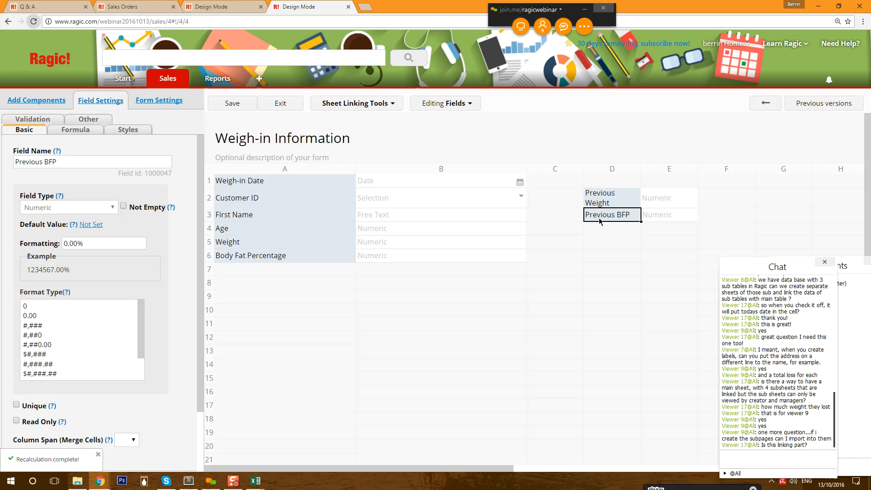
{"action": "left_click", "coordinate": [242, 104]}
- Re-pick the weigh-in's customer and re-save, loading Previous Weight 70 and Previous BFP 22.00%
{"action": "left_click", "coordinate": [289, 105]}
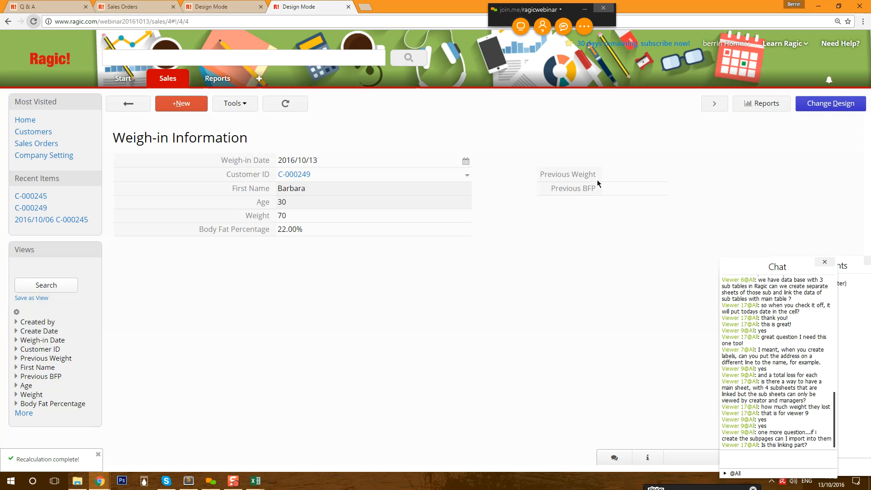
{"action": "left_click", "coordinate": [468, 177]}
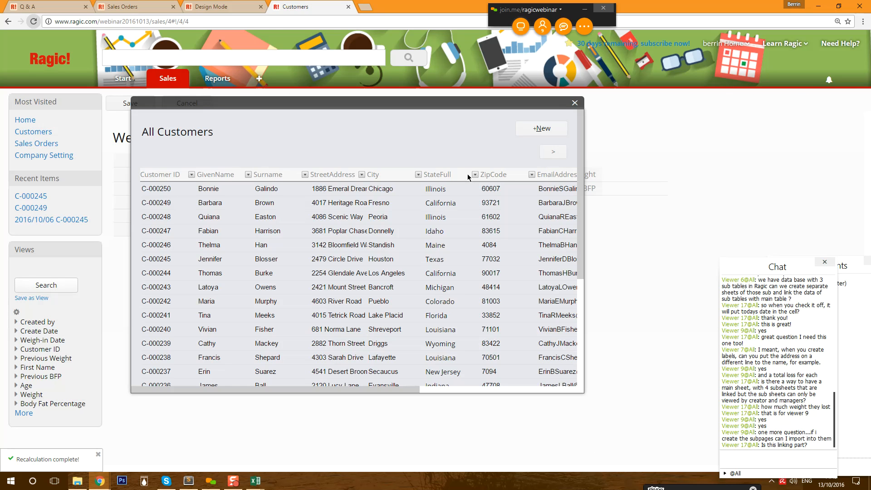
{"action": "left_click", "coordinate": [233, 200]}
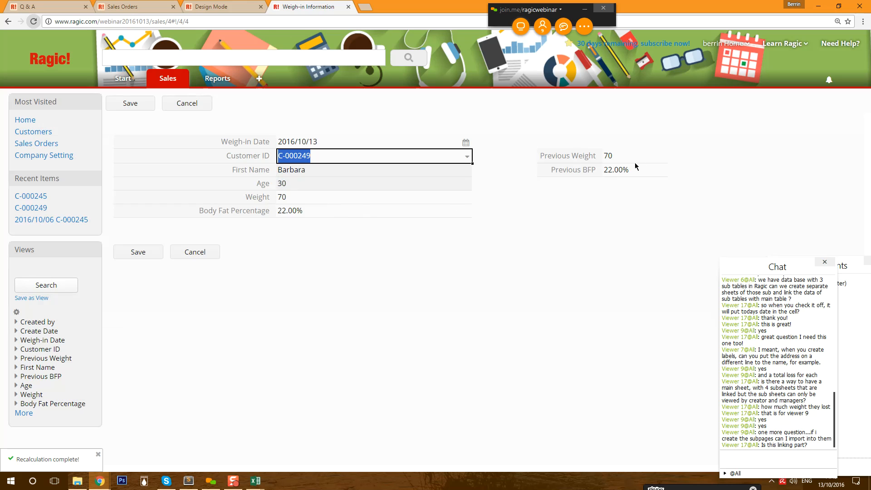
{"action": "left_click", "coordinate": [161, 248]}
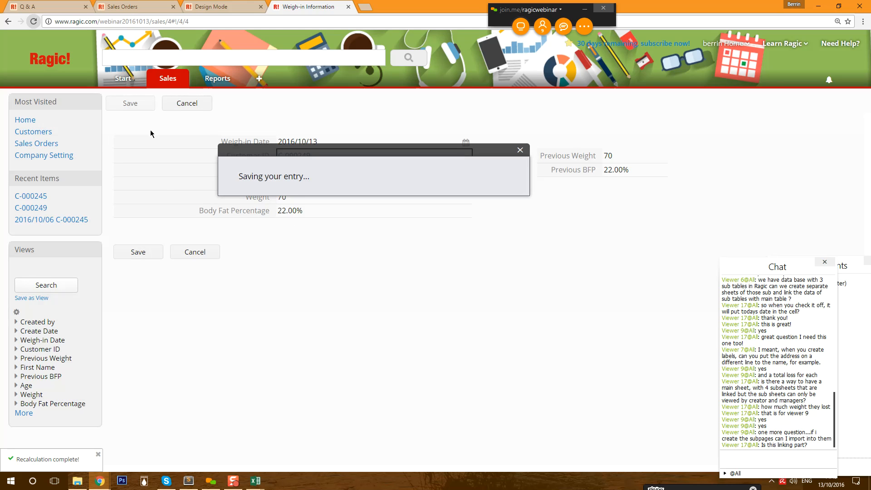
{"action": "left_click", "coordinate": [302, 218]}
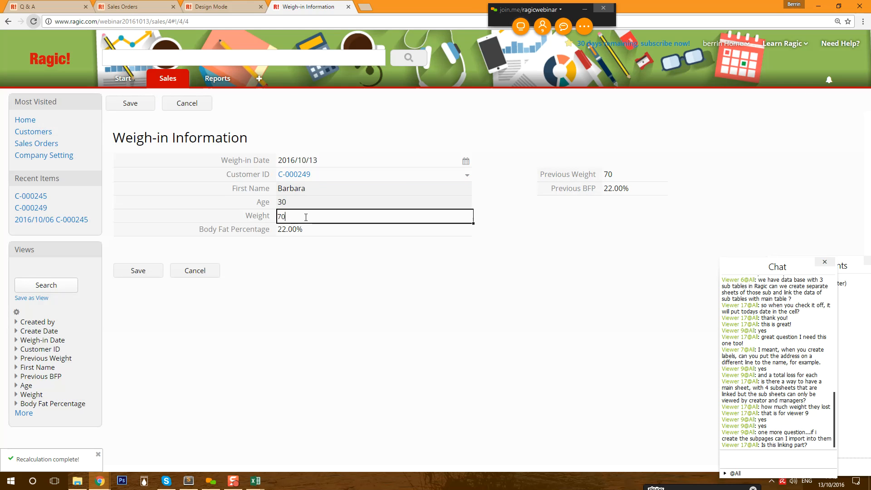
{"action": "left_click", "coordinate": [130, 104]}
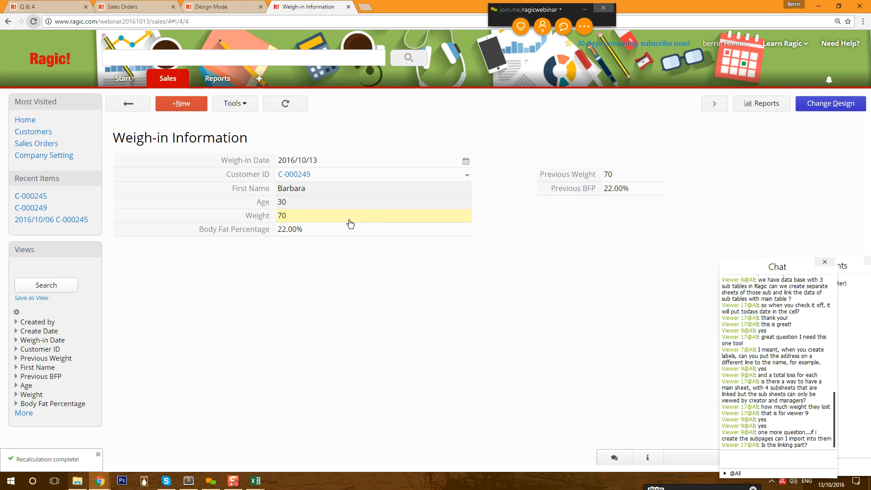
{"action": "left_click", "coordinate": [817, 104]}
{"action": "left_click", "coordinate": [253, 274]}
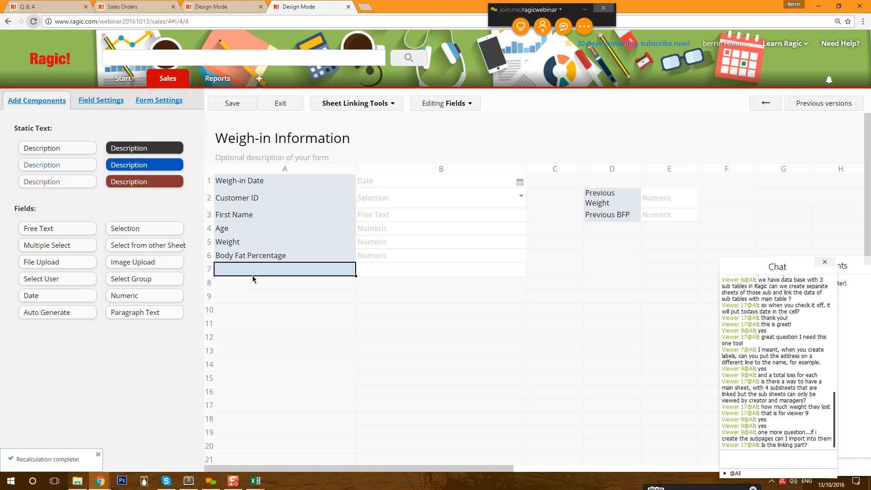
- Add Weight Difference and BFP difference field labels in rows 8 and 9
{"action": "left_click", "coordinate": [255, 283]}
{"action": "type", "text": "Wei"}
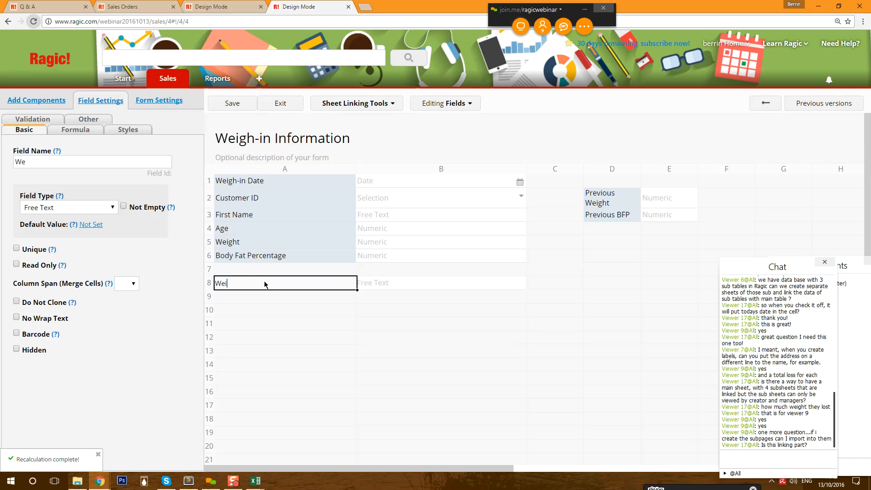
{"action": "type", "text": "ght Difference"}
{"action": "key", "text": "Return"}
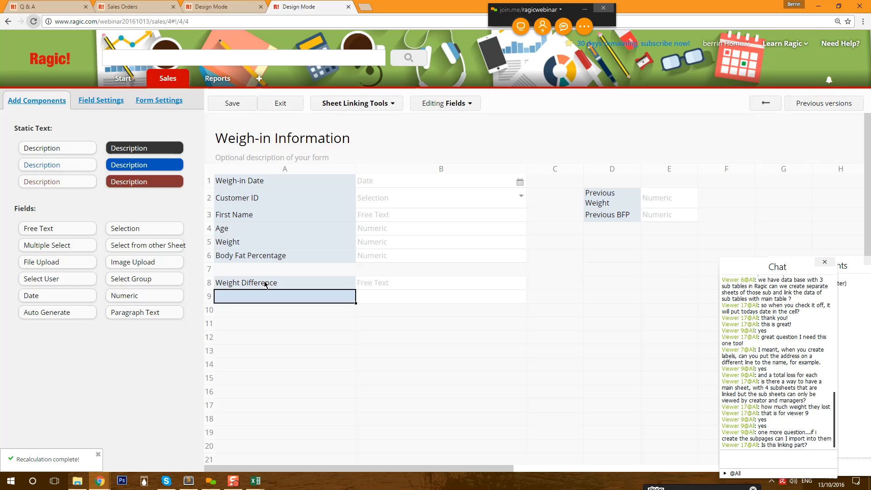
{"action": "type", "text": "BFP difference"}
{"action": "left_click", "coordinate": [248, 286]}
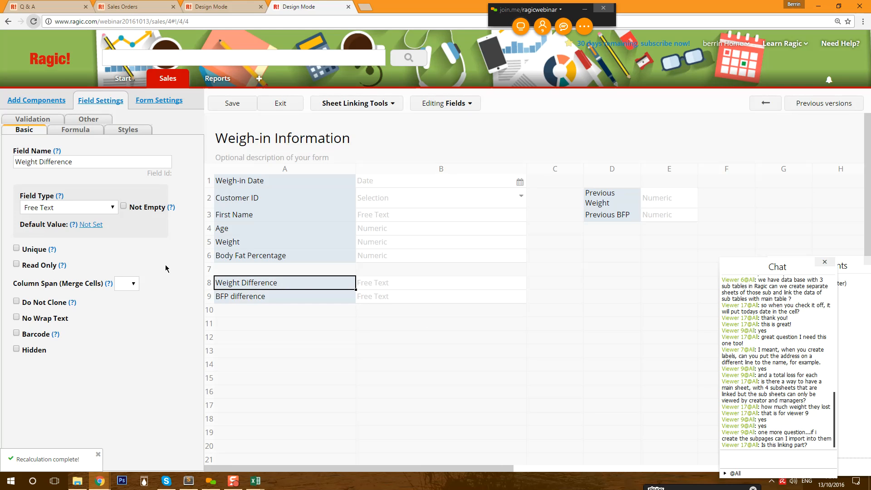
- Make Weight Difference a numeric field with the formula D2-A5
{"action": "left_click", "coordinate": [54, 210]}
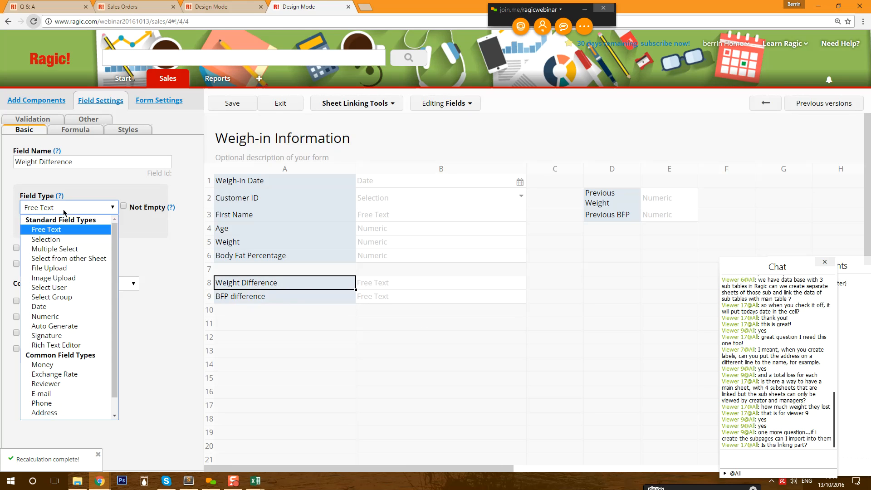
{"action": "left_click", "coordinate": [58, 317]}
{"action": "left_click", "coordinate": [64, 132]}
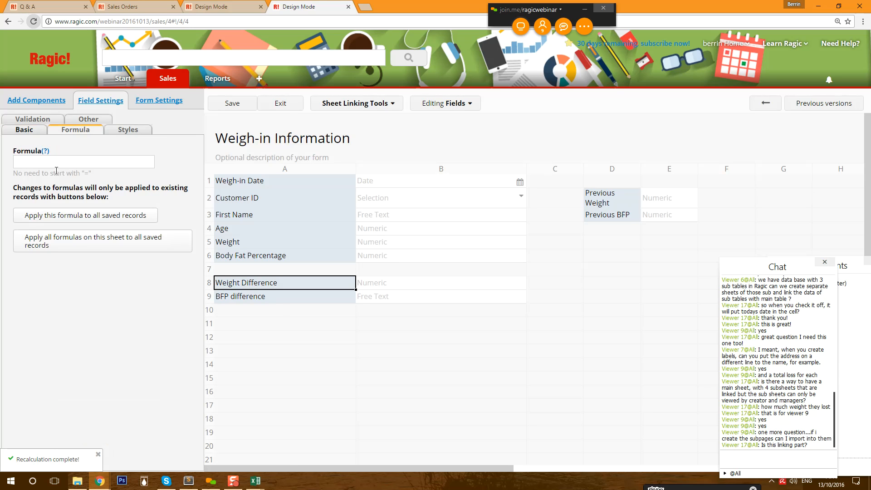
{"action": "left_click", "coordinate": [27, 134]}
{"action": "left_click", "coordinate": [73, 129]}
{"action": "left_click", "coordinate": [53, 156]}
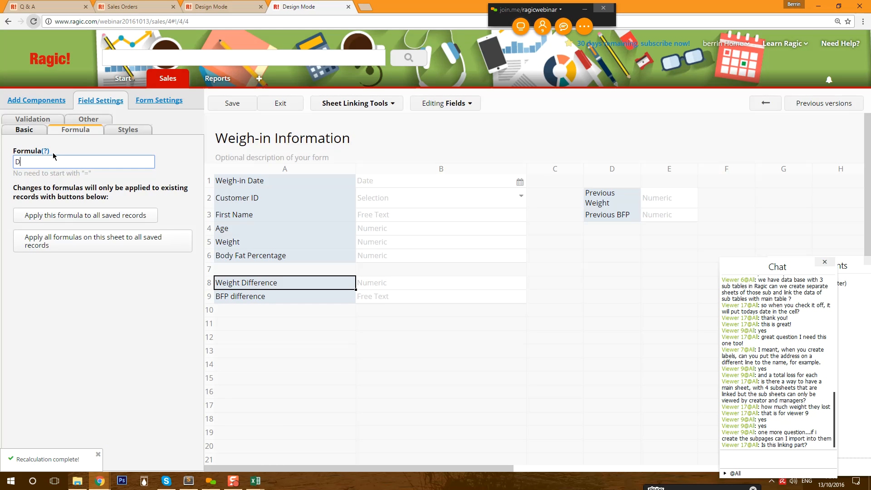
{"action": "type", "text": "D2-A5"}
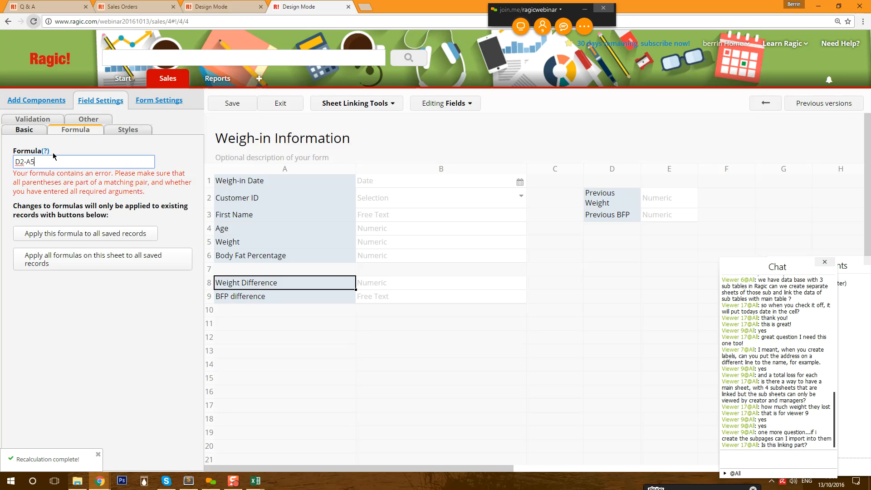
{"action": "left_click", "coordinate": [248, 298]}
{"action": "left_click", "coordinate": [83, 160]}
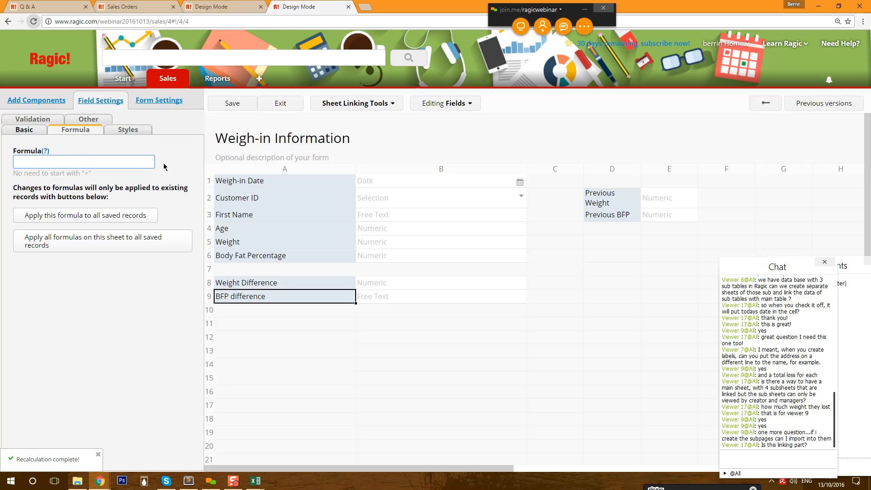
- Make BFP difference a numeric 0.00% field with the formula D3-A6
{"action": "left_click", "coordinate": [27, 130]}
{"action": "left_click", "coordinate": [85, 203]}
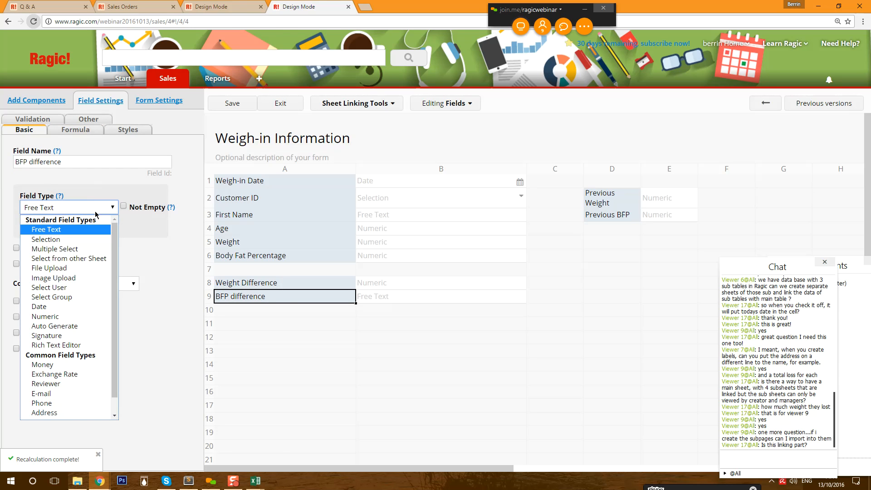
{"action": "left_click", "coordinate": [65, 324]}
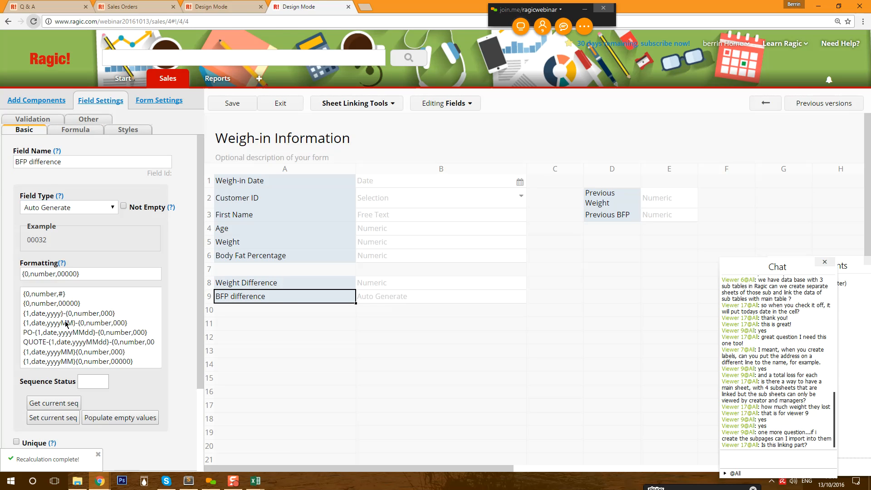
{"action": "left_click", "coordinate": [88, 210]}
{"action": "left_click", "coordinate": [92, 315]}
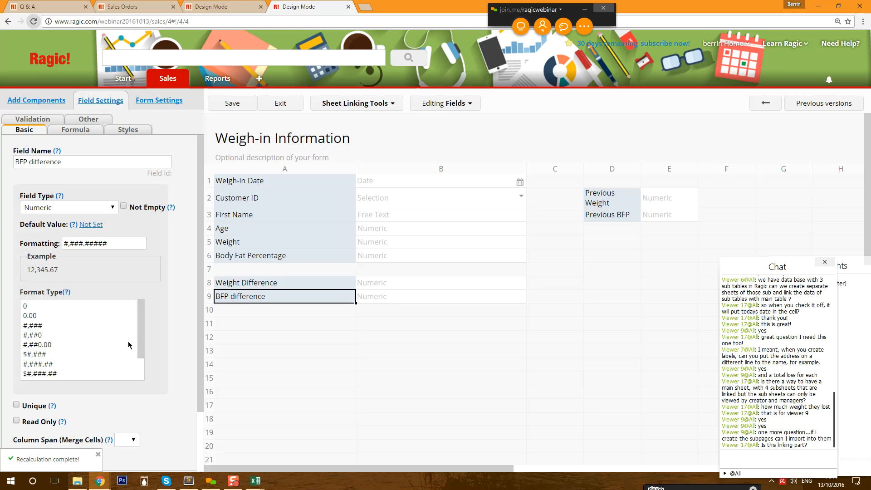
{"action": "scroll", "coordinate": [128, 331], "scroll_direction": "down", "scroll_amount": 2}
{"action": "left_click", "coordinate": [51, 374]}
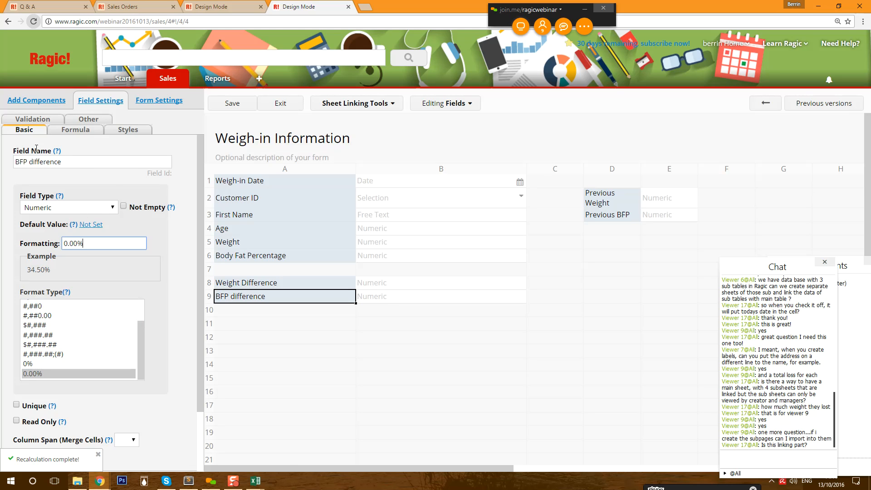
{"action": "left_click", "coordinate": [55, 131]}
{"action": "left_click", "coordinate": [60, 160]}
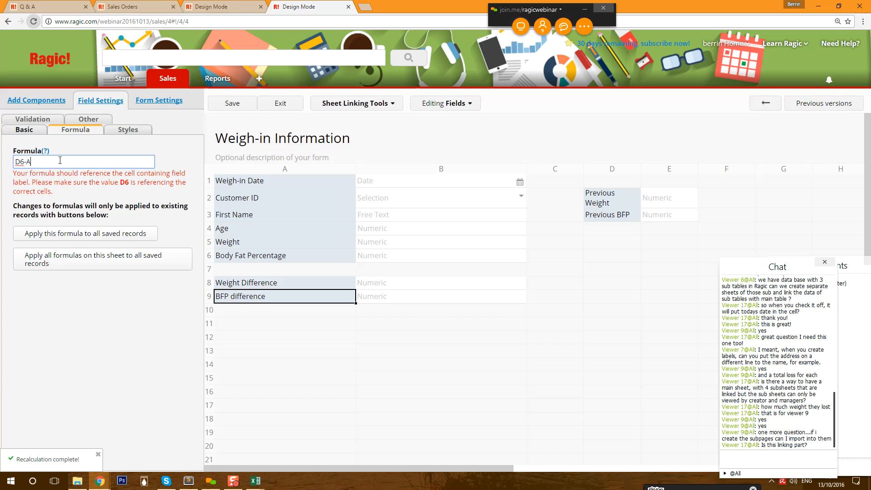
{"action": "key", "text": "BackSpace"}
{"action": "key", "text": "BackSpace"}
{"action": "key", "text": "BackSpace"}
{"action": "type", "text": "3"}
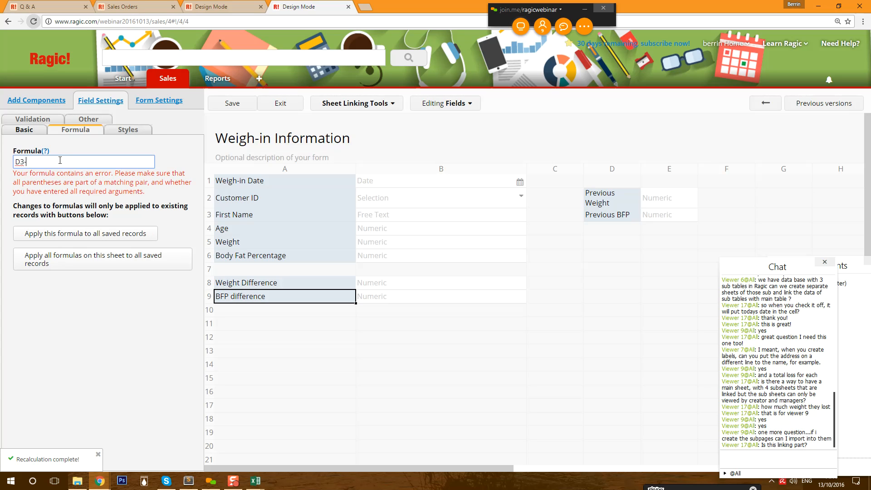
{"action": "type", "text": "-A6"}
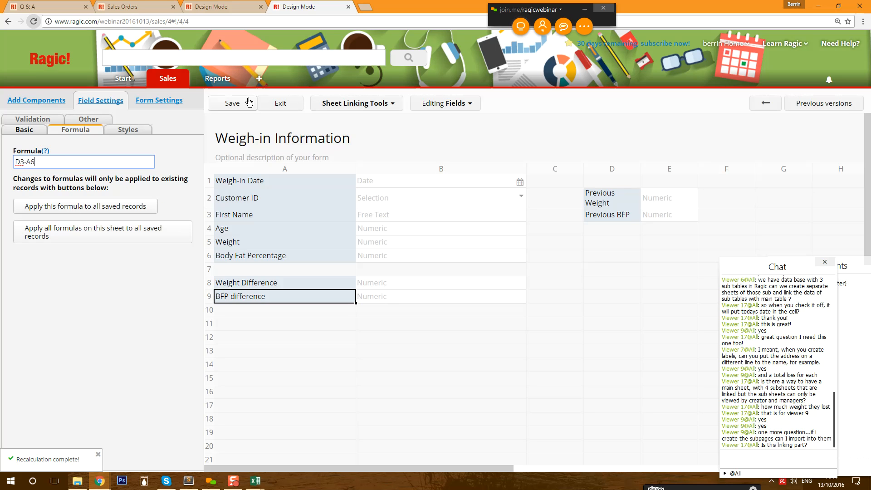
- Save the design, recalculate the formulas on all saved records, then view all weigh-in records
{"action": "left_click", "coordinate": [233, 103]}
{"action": "left_click", "coordinate": [280, 104]}
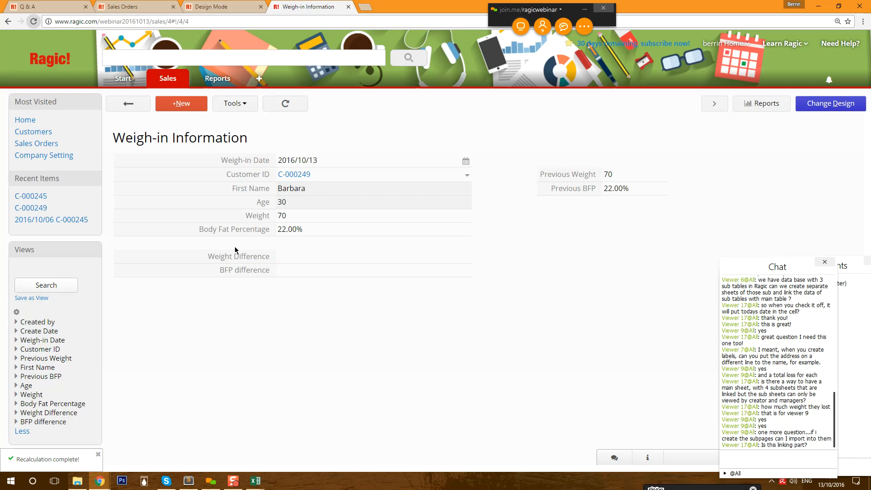
{"action": "left_click", "coordinate": [811, 108]}
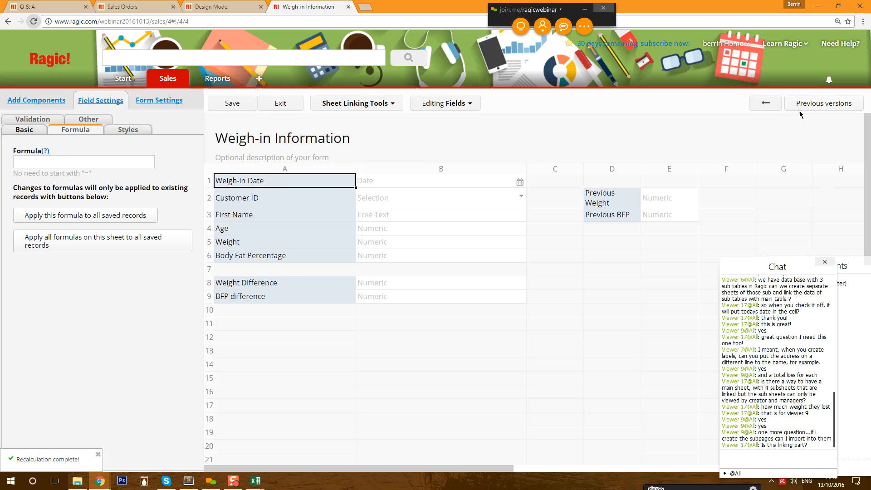
{"action": "left_click", "coordinate": [302, 282]}
{"action": "left_click", "coordinate": [93, 219]}
{"action": "key", "text": "Return"}
{"action": "left_click", "coordinate": [234, 297]}
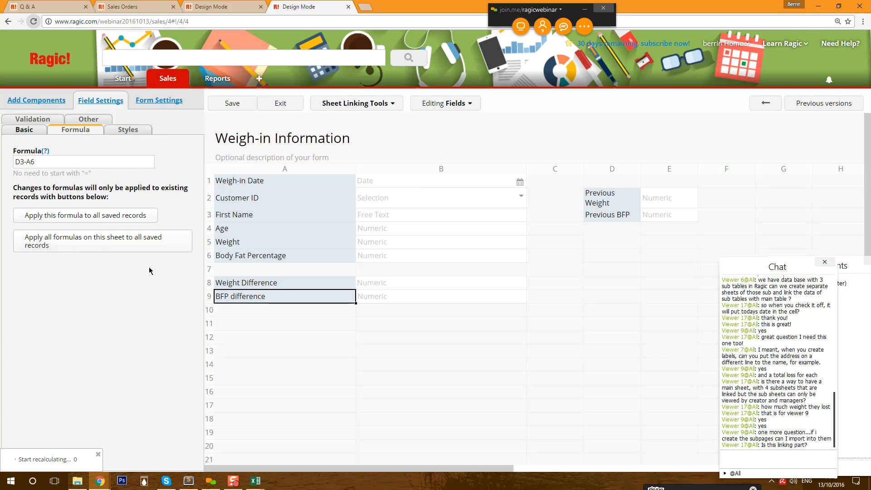
{"action": "left_click", "coordinate": [111, 215]}
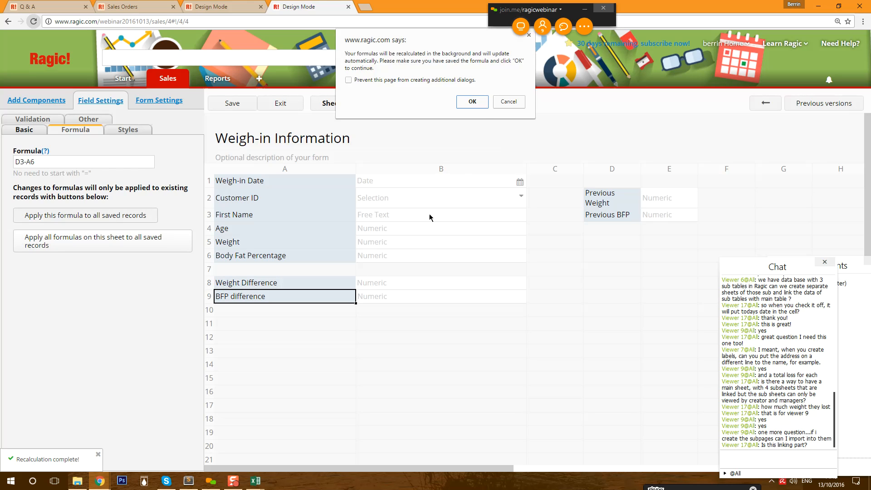
{"action": "left_click", "coordinate": [475, 104]}
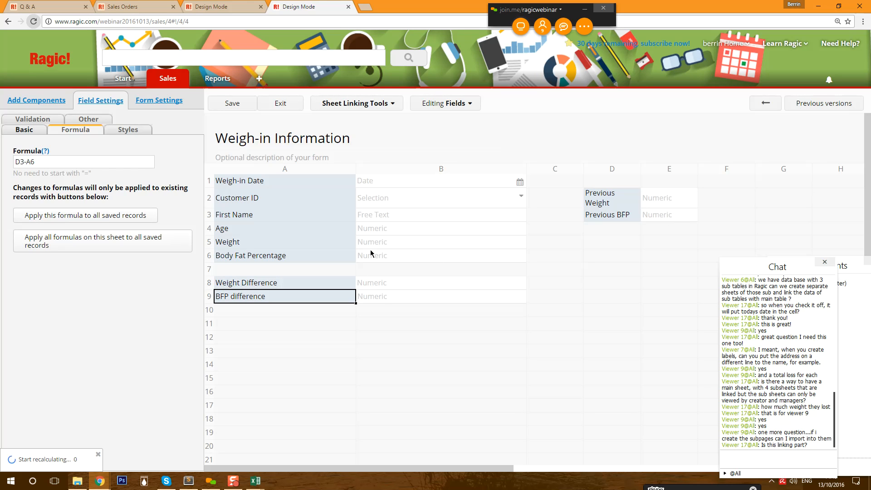
{"action": "left_click", "coordinate": [234, 104]}
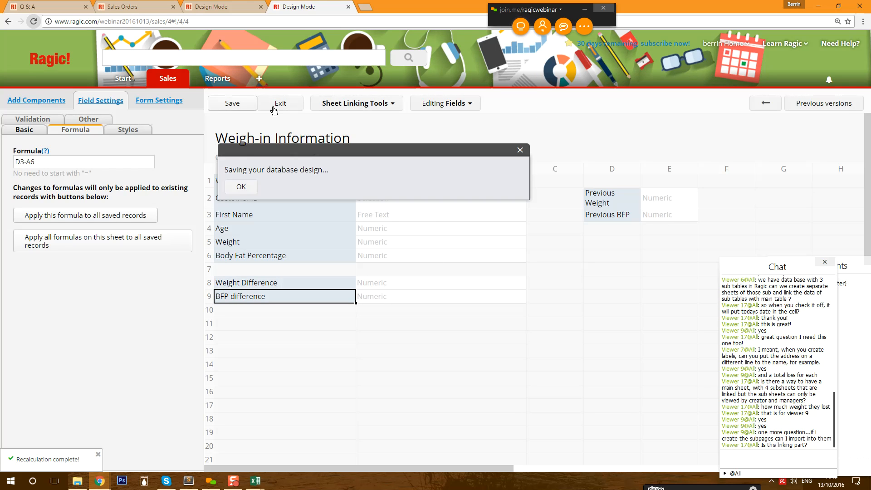
{"action": "left_click", "coordinate": [277, 108]}
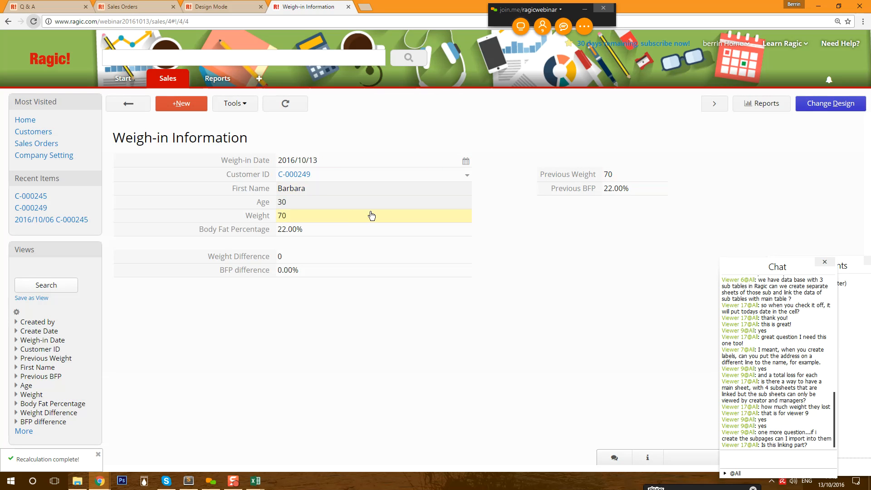
{"action": "left_click", "coordinate": [128, 104]}
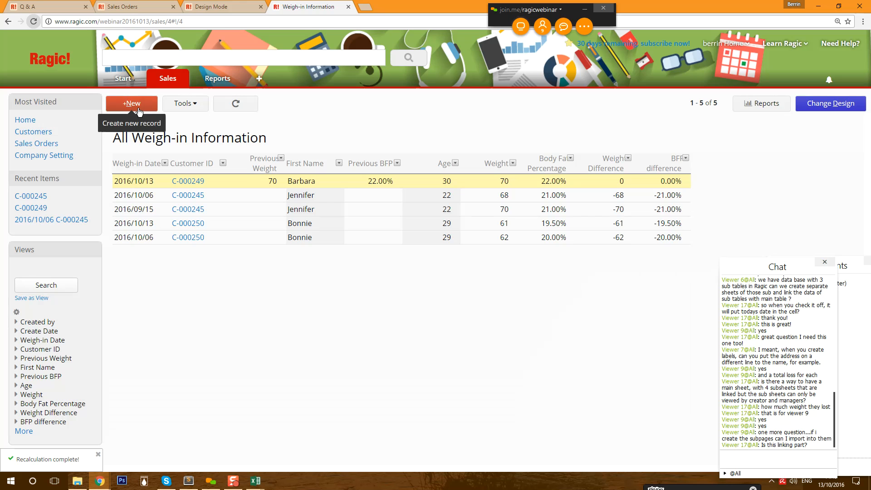
- Create and save a new weigh-in record for the customer
{"action": "left_click", "coordinate": [132, 103]}
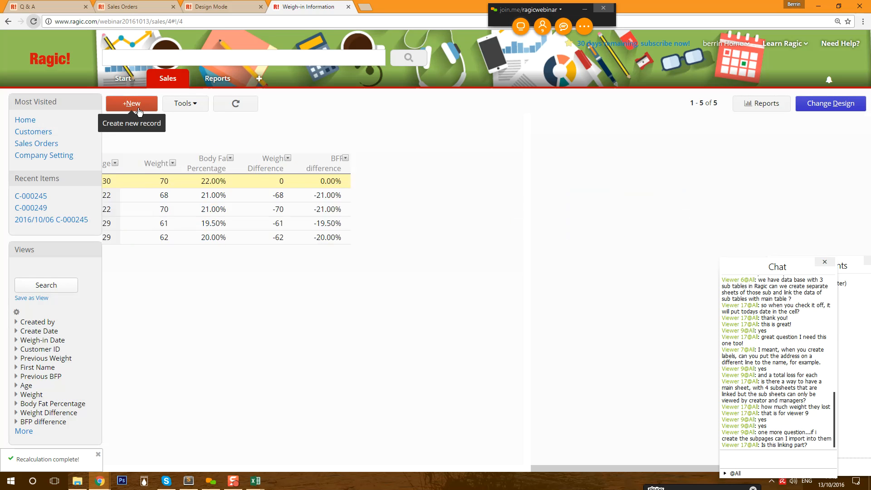
{"action": "left_click", "coordinate": [359, 176]}
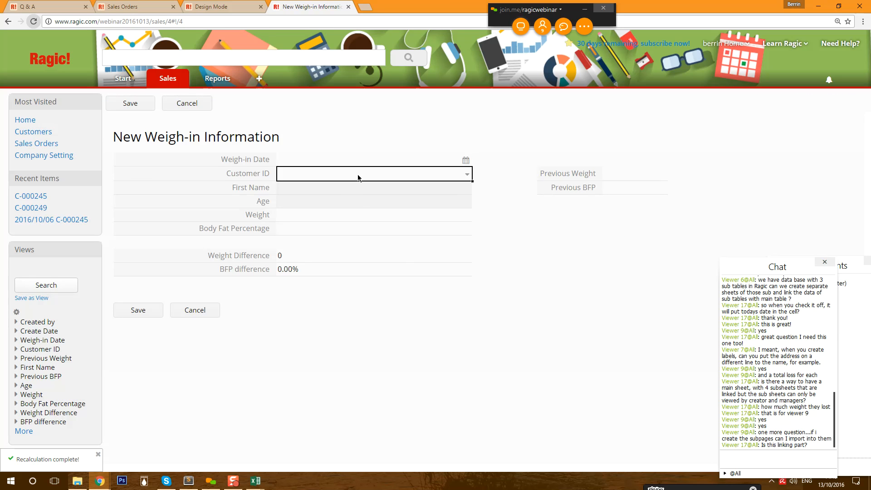
{"action": "left_click", "coordinate": [228, 207]}
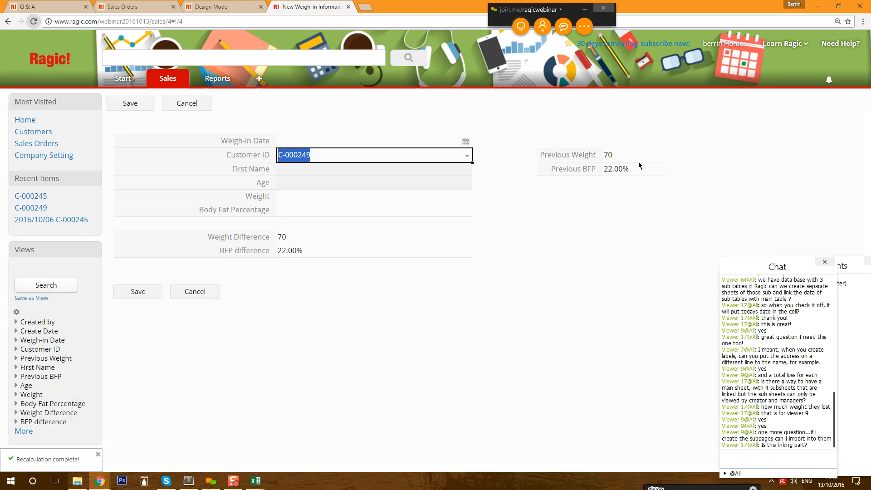
{"action": "left_click", "coordinate": [138, 291]}
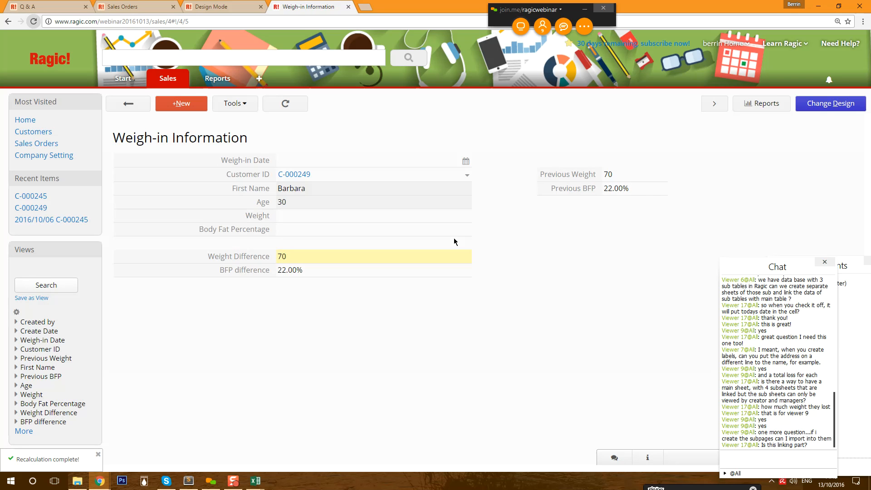
{"action": "left_click", "coordinate": [835, 101]}
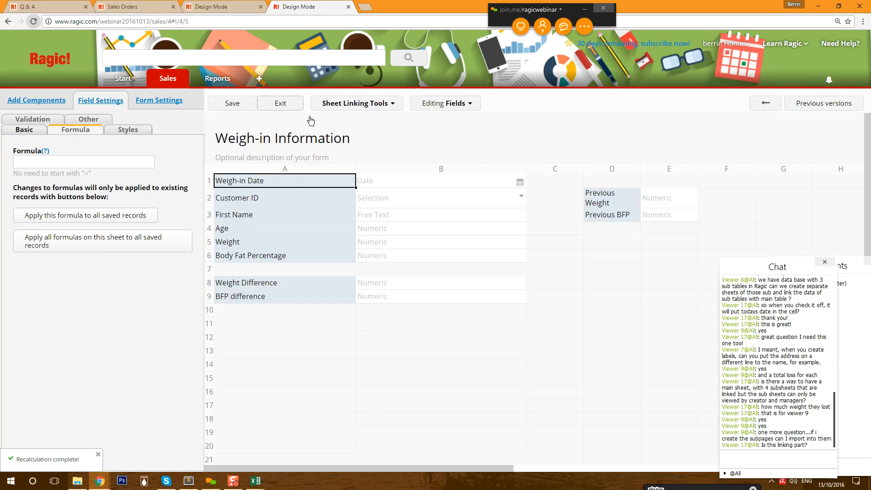
{"action": "left_click", "coordinate": [295, 105]}
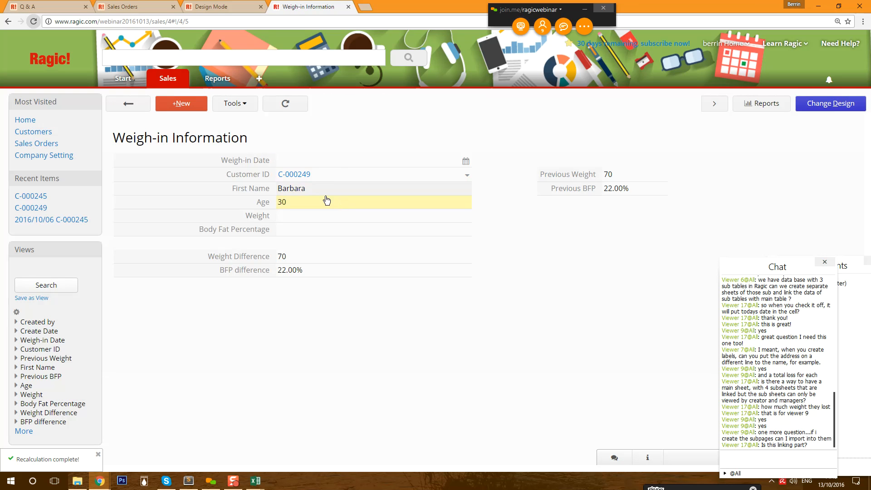
- Set the weigh-in date to 2016/10/13, weight 68.5 and body fat 21, then save
{"action": "left_click", "coordinate": [346, 165]}
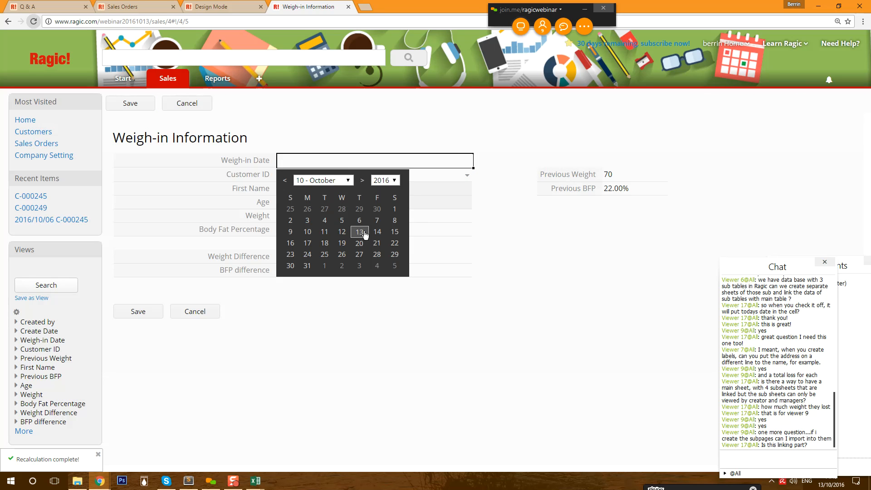
{"action": "left_click", "coordinate": [360, 233]}
{"action": "left_click", "coordinate": [308, 215]}
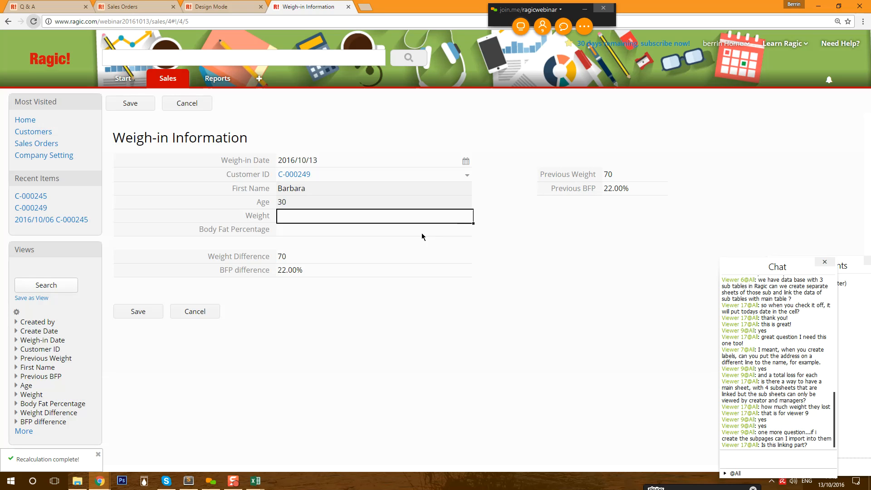
{"action": "type", "text": "68.5"}
{"action": "left_click", "coordinate": [428, 233]}
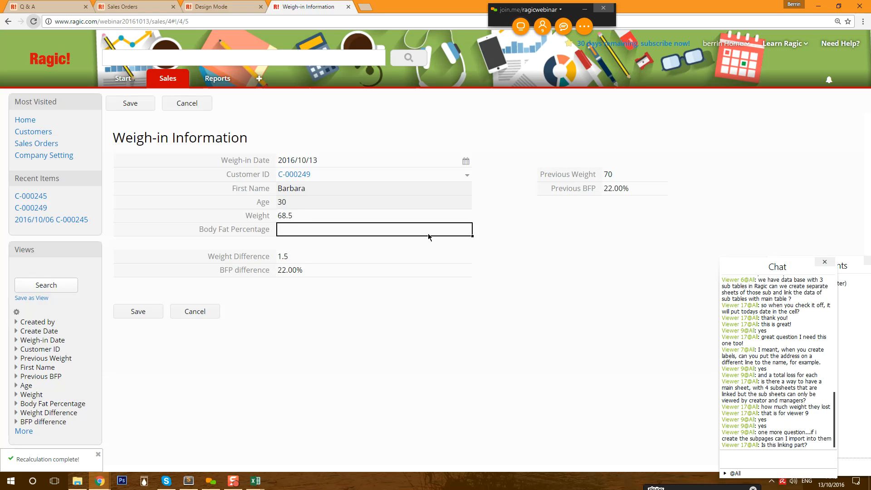
{"action": "type", "text": "21"}
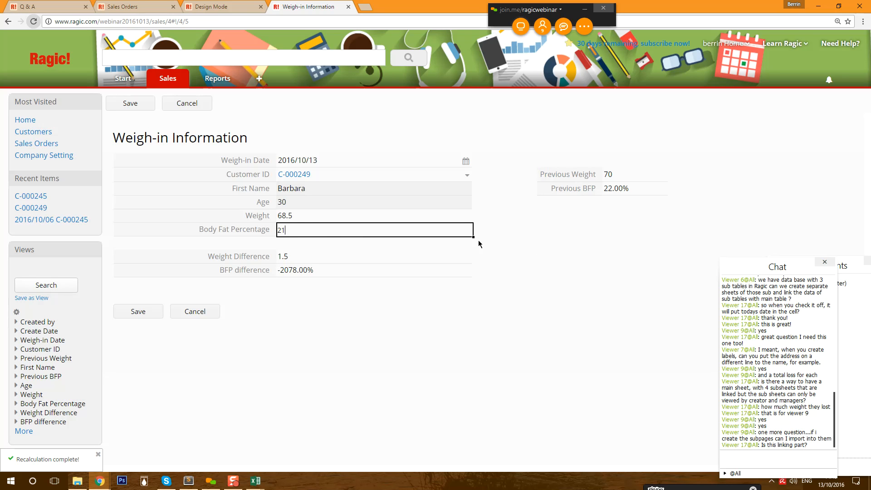
{"action": "left_click", "coordinate": [316, 220]}
{"action": "left_click", "coordinate": [307, 228]}
{"action": "left_click", "coordinate": [325, 218]}
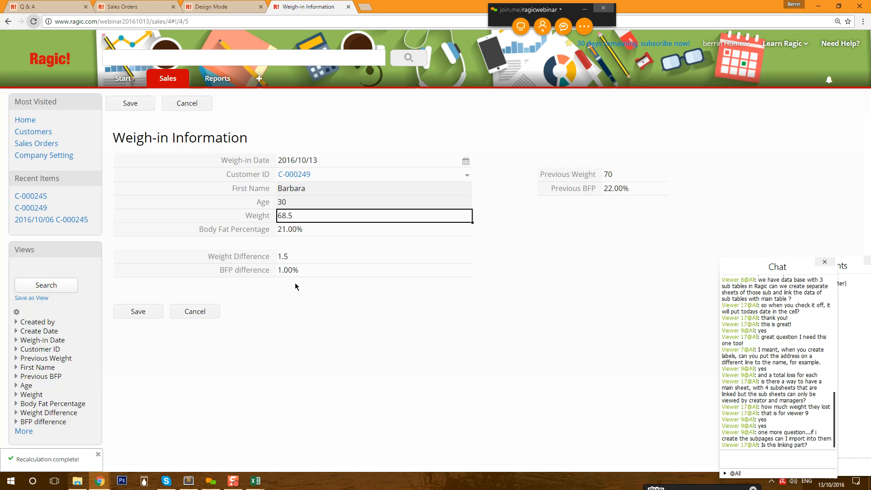
{"action": "left_click", "coordinate": [136, 312]}
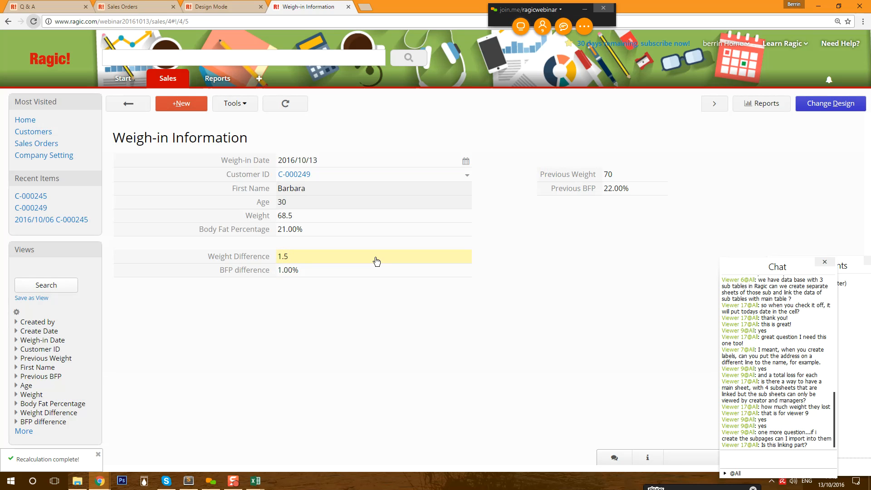
{"action": "mouse_move", "coordinate": [168, 84]}
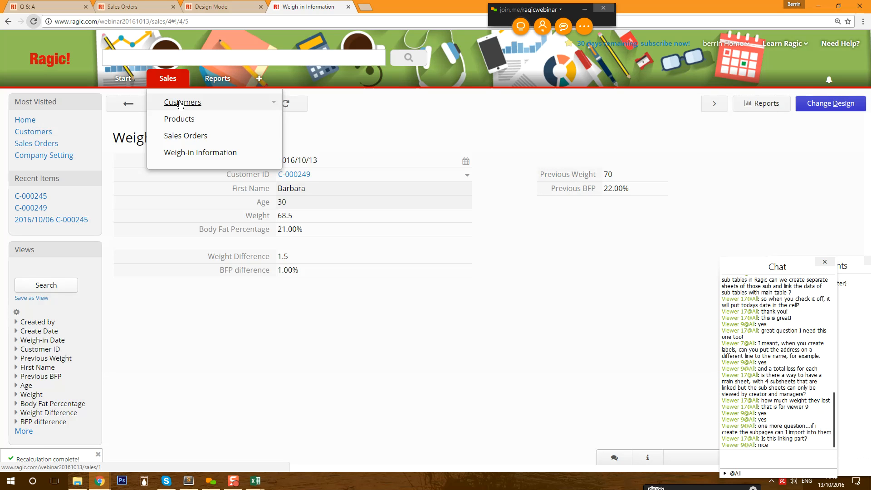
- On the customer's record, add Weight Difference and BFP difference to the Weigh-in Information subtable
{"action": "left_click", "coordinate": [181, 104]}
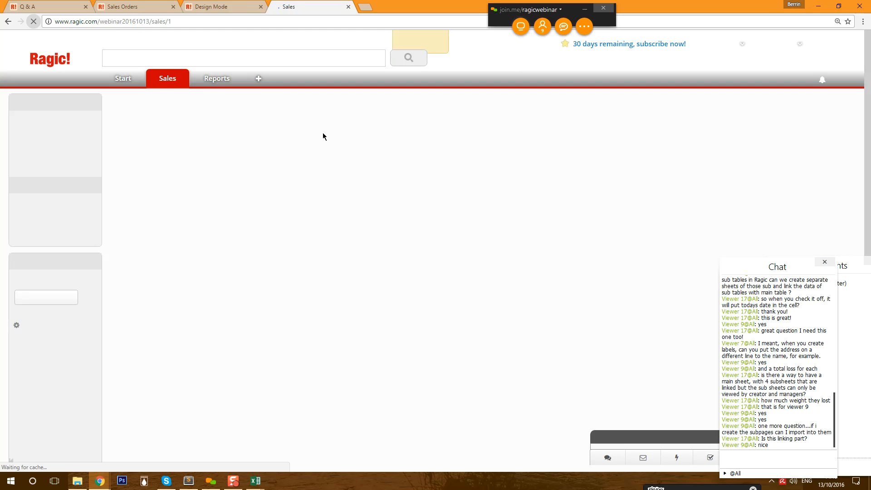
{"action": "left_click", "coordinate": [281, 198]}
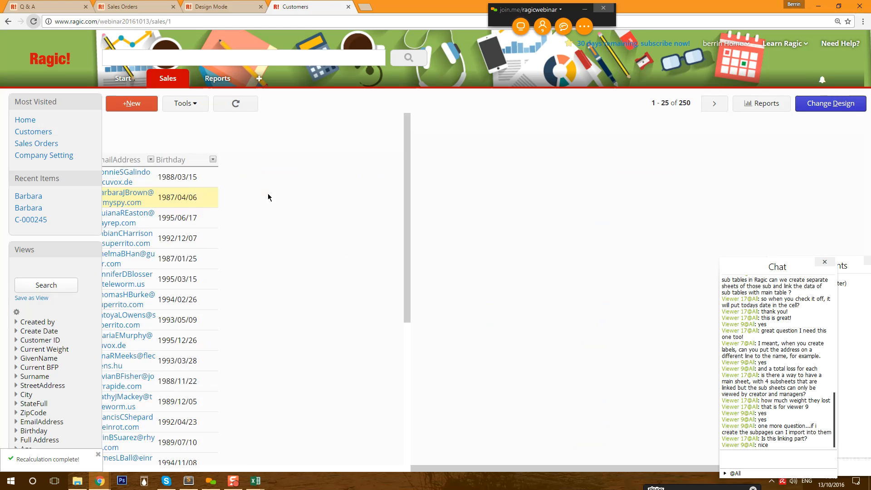
{"action": "left_click", "coordinate": [831, 104]}
{"action": "left_click", "coordinate": [371, 104]}
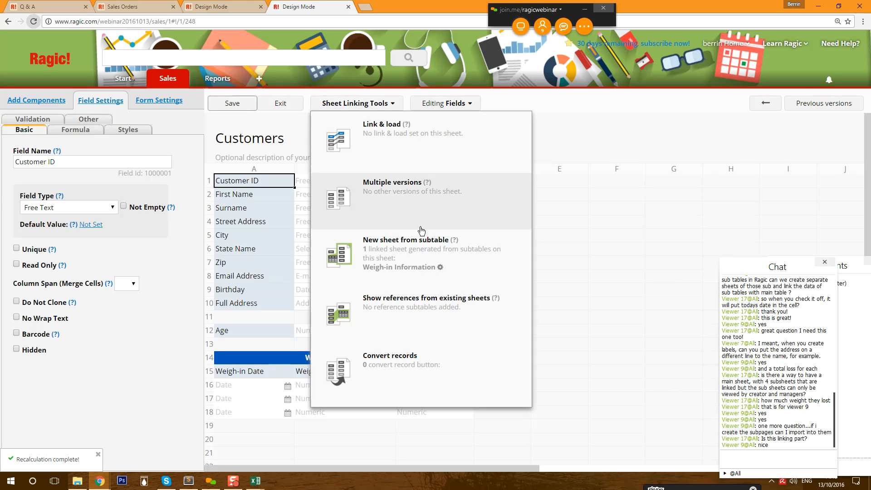
{"action": "left_click", "coordinate": [435, 268]}
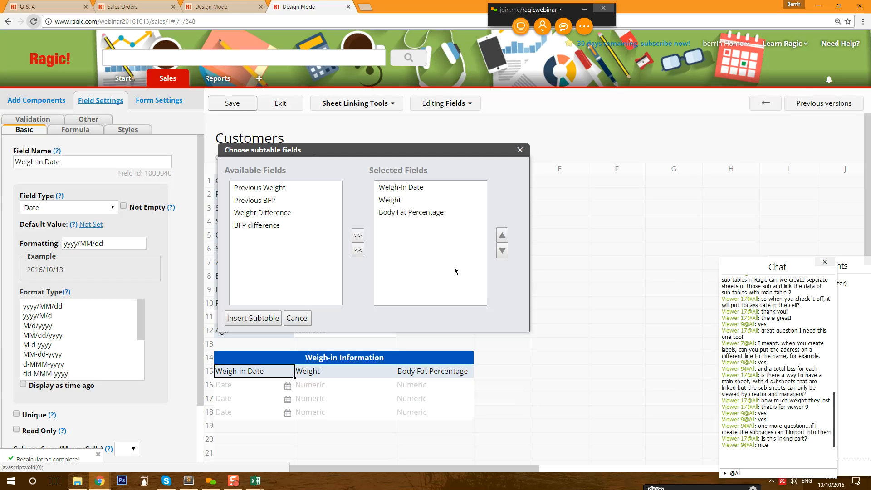
{"action": "left_click", "coordinate": [284, 212]}
{"action": "left_click", "coordinate": [283, 227], "text": "shift"}
{"action": "left_click", "coordinate": [357, 236]}
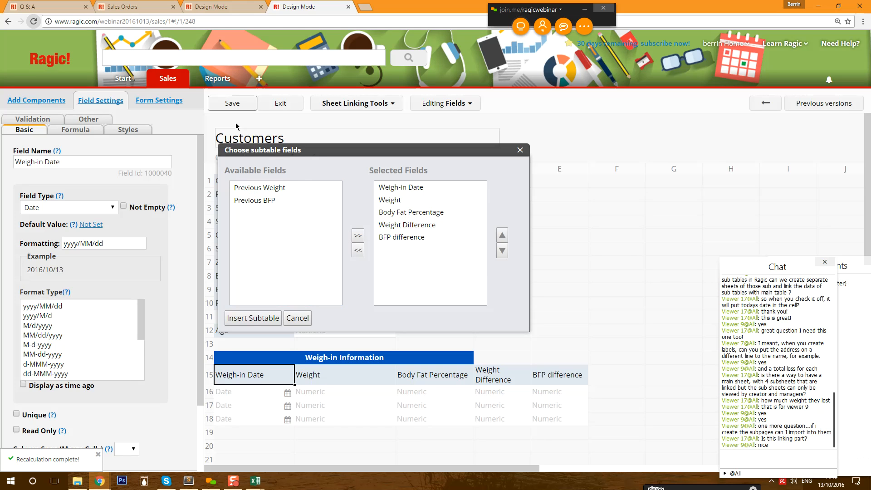
{"action": "left_click", "coordinate": [230, 104]}
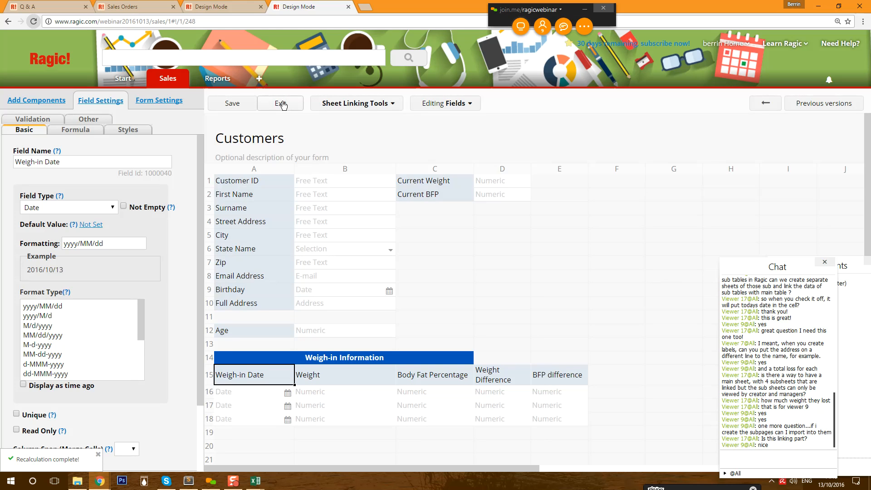
{"action": "left_click", "coordinate": [282, 105]}
- Widen the Weigh-in Information subtable header to column E and save the design
{"action": "left_click", "coordinate": [831, 103]}
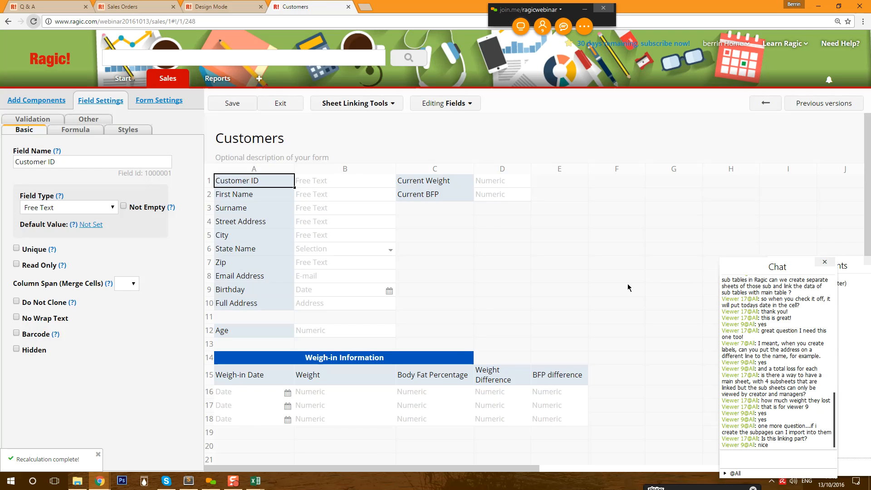
{"action": "left_click", "coordinate": [434, 359]}
{"action": "left_click_drag", "start_coordinate": [472, 364], "coordinate": [589, 364]}
{"action": "left_click", "coordinate": [241, 105]}
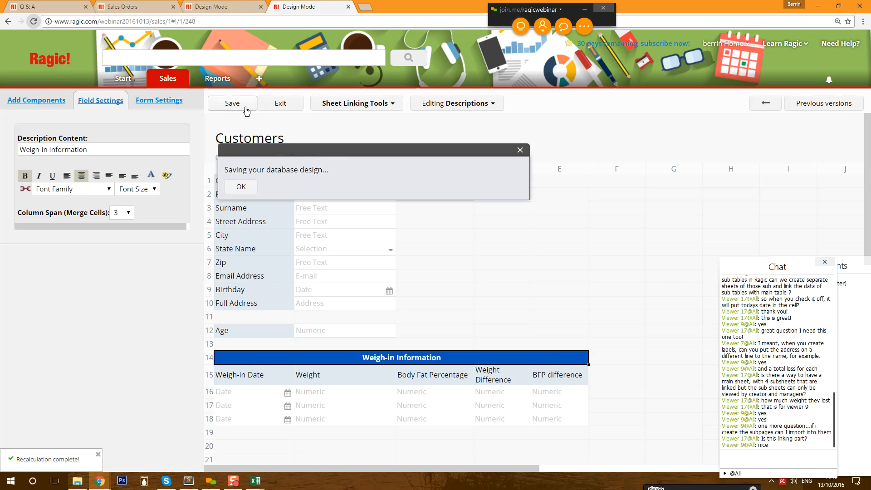
{"action": "left_click", "coordinate": [280, 105]}
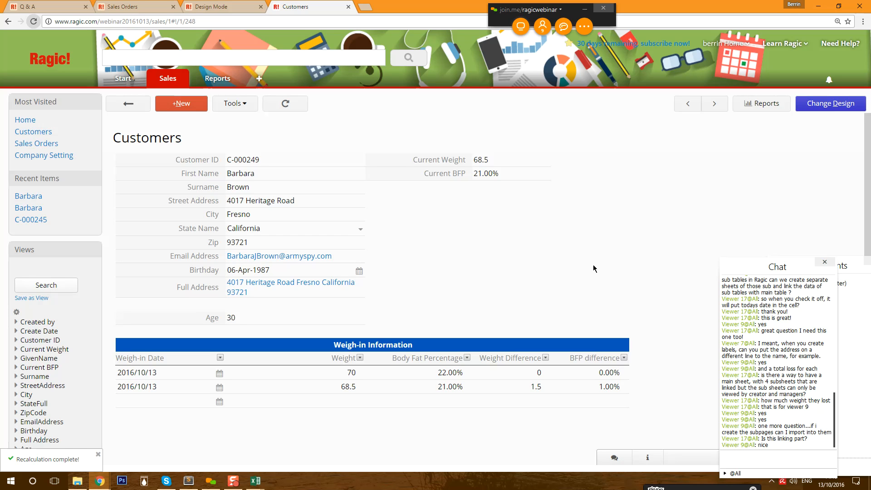
- Open Learn Ragic from the Start menu and expand the full video list with ...More
{"action": "mouse_move", "coordinate": [136, 78]}
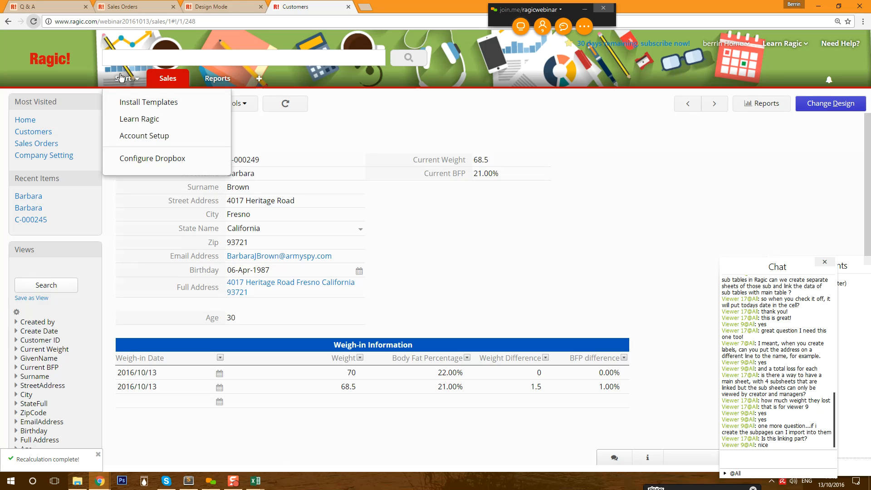
{"action": "left_click", "coordinate": [135, 121]}
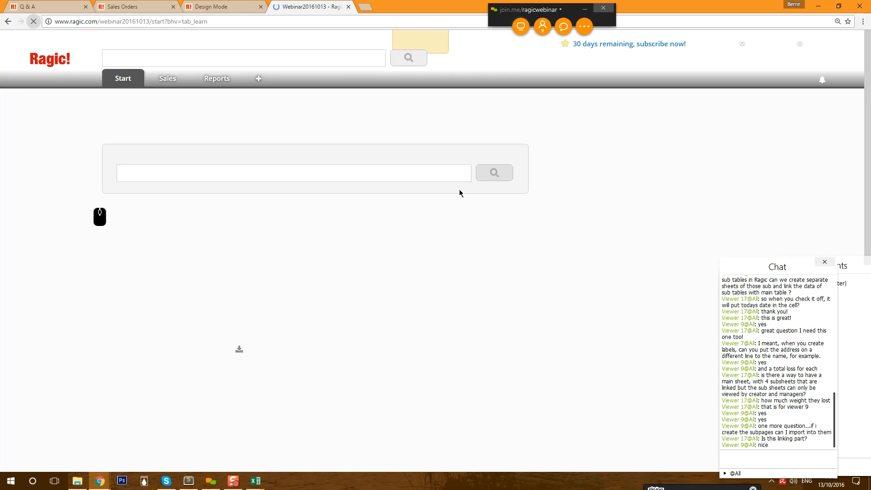
{"action": "left_click", "coordinate": [397, 285]}
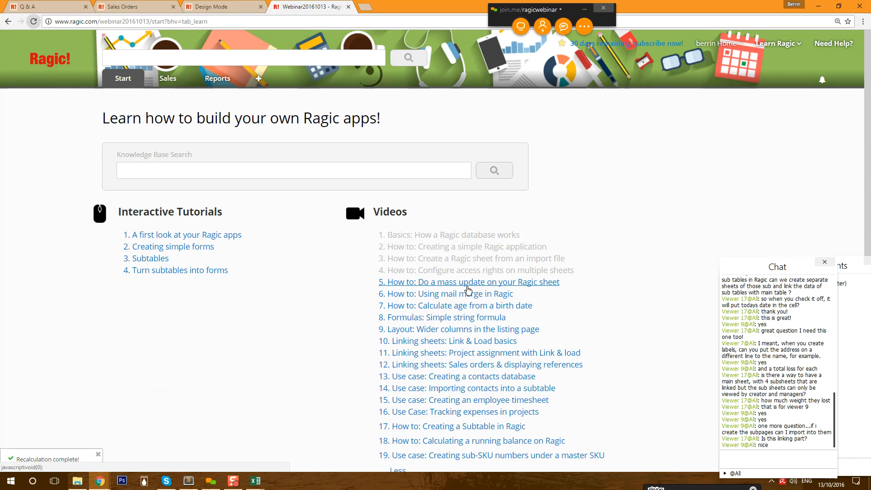
{"action": "scroll", "coordinate": [597, 287], "scroll_direction": "down", "scroll_amount": 1}
{"action": "scroll", "coordinate": [598, 287], "scroll_direction": "down", "scroll_amount": 1}
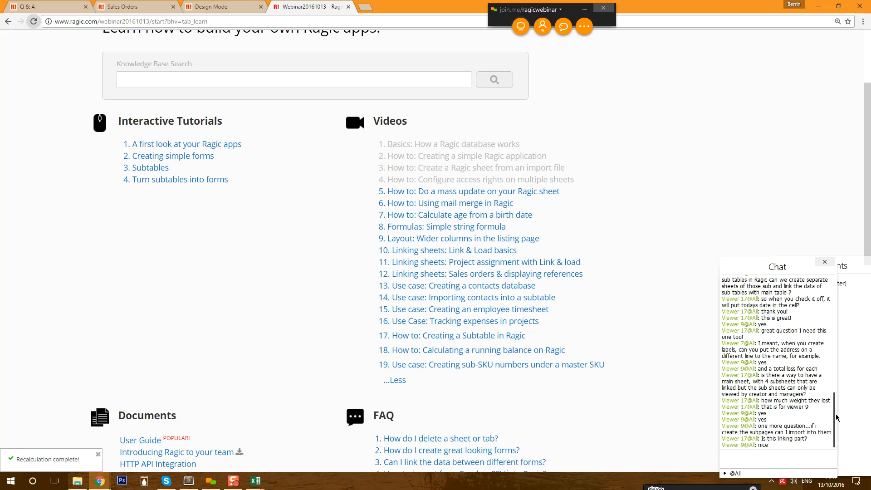
- Highlight a viewer's question in the chat panel
{"action": "left_click_drag", "start_coordinate": [744, 375], "coordinate": [813, 395]}
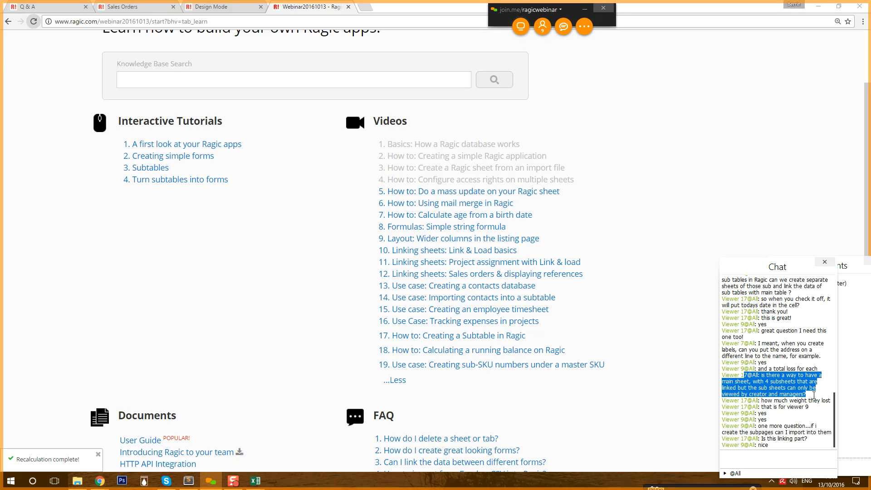
{"action": "left_click", "coordinate": [814, 395]}
{"action": "left_click_drag", "start_coordinate": [814, 396], "coordinate": [718, 377]}
{"action": "scroll", "coordinate": [558, 376], "scroll_direction": "up", "scroll_amount": 2}
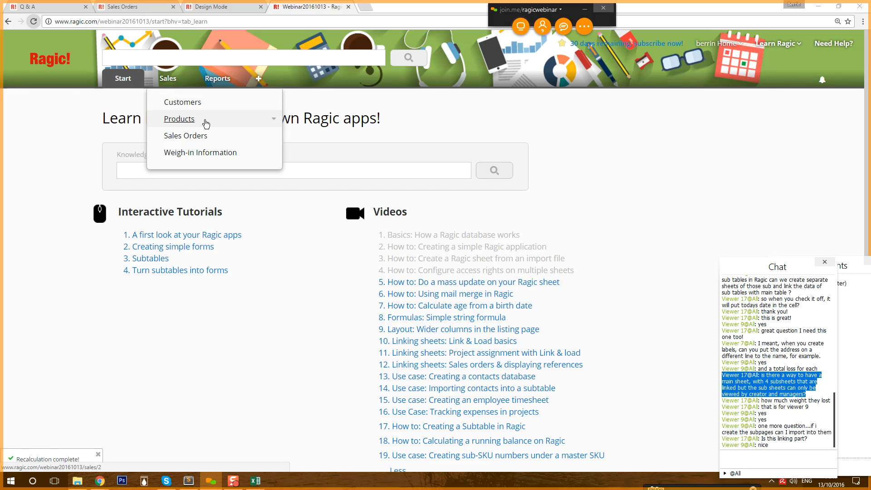
- Open the Products sheet in design mode and show the User group's access rights options
{"action": "left_click", "coordinate": [188, 119]}
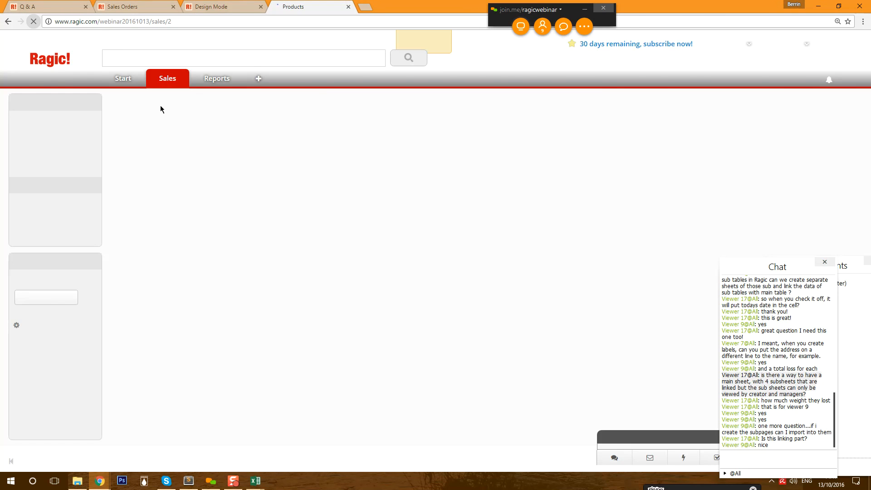
{"action": "left_click", "coordinate": [814, 104]}
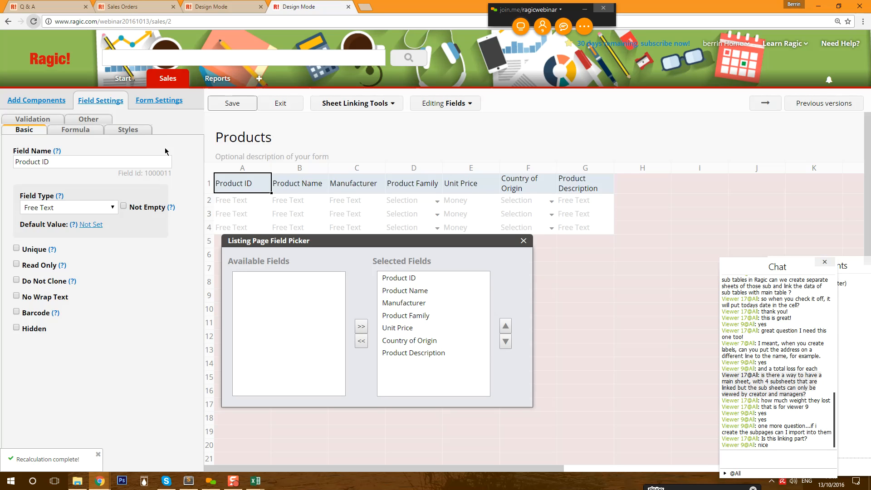
{"action": "left_click", "coordinate": [160, 100]}
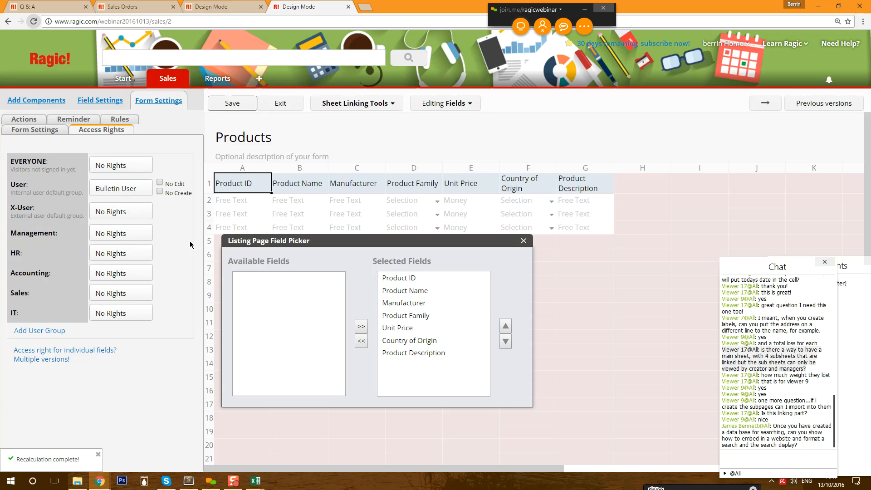
{"action": "left_click", "coordinate": [132, 192]}
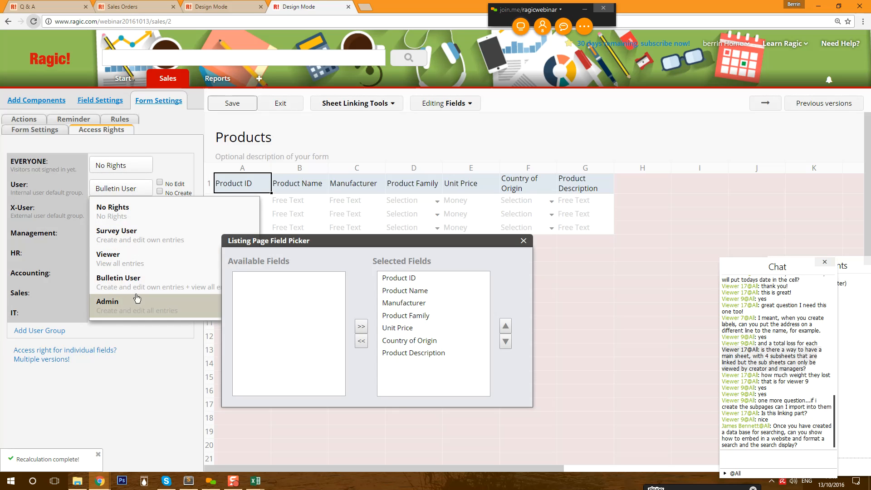
{"action": "left_click_drag", "start_coordinate": [273, 243], "coordinate": [455, 225]}
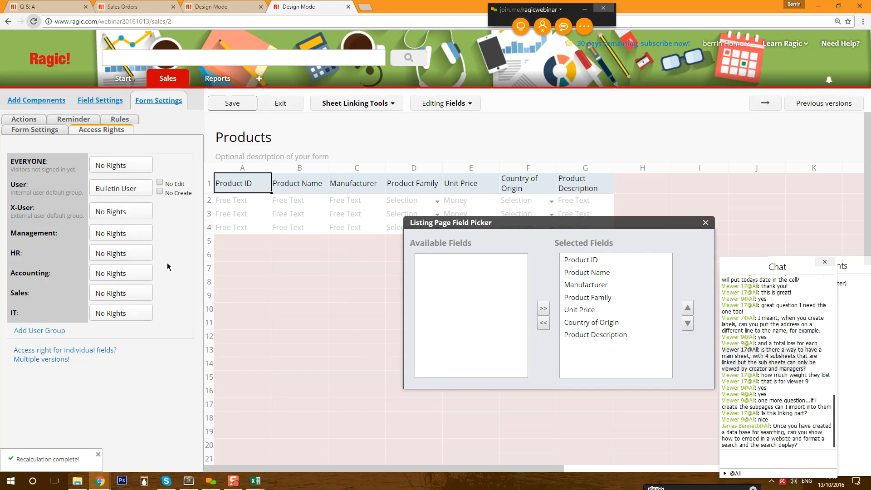
{"action": "left_click", "coordinate": [127, 191]}
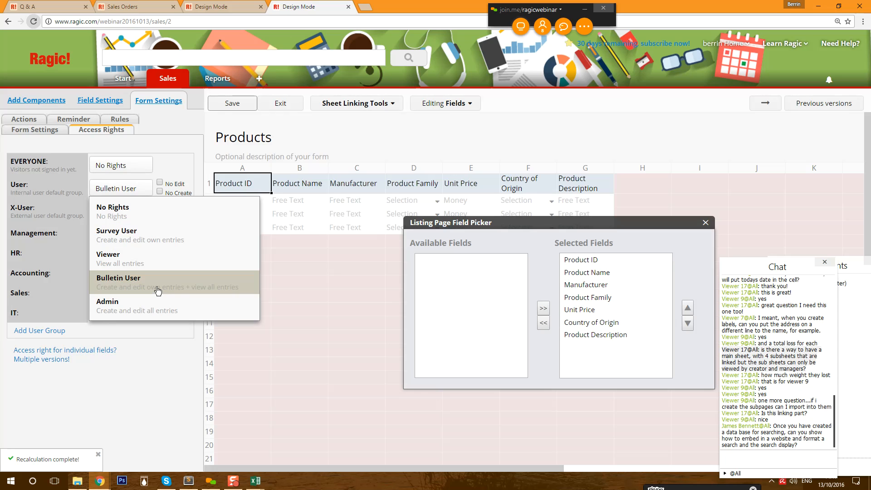
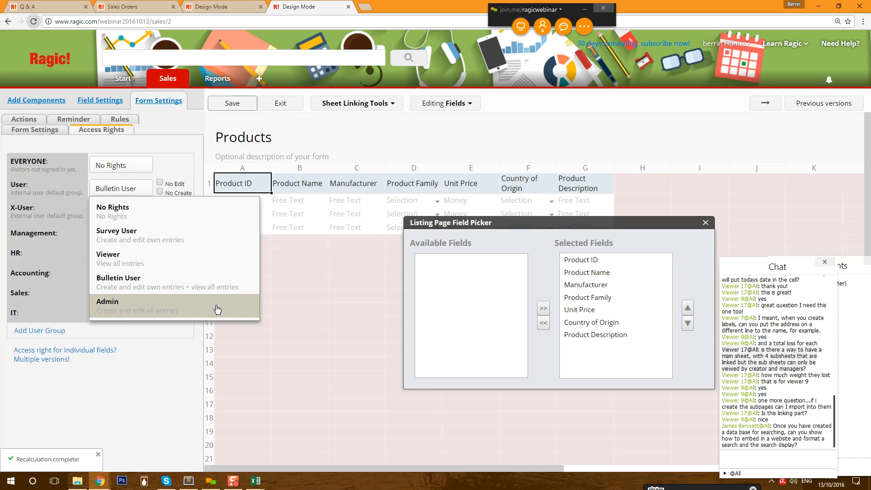
- Move the listing field picker aside and exit Design Mode to the 25-record All Products listing
{"action": "left_click_drag", "start_coordinate": [462, 225], "coordinate": [358, 224]}
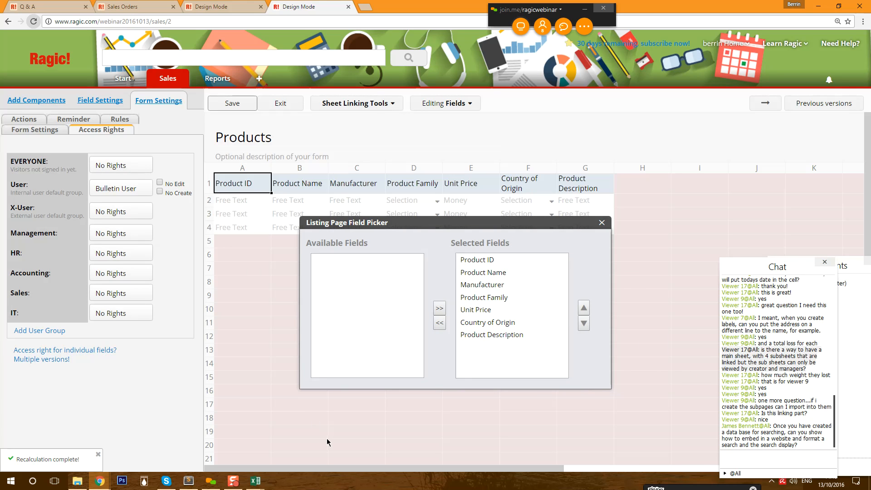
{"action": "left_click", "coordinate": [289, 106]}
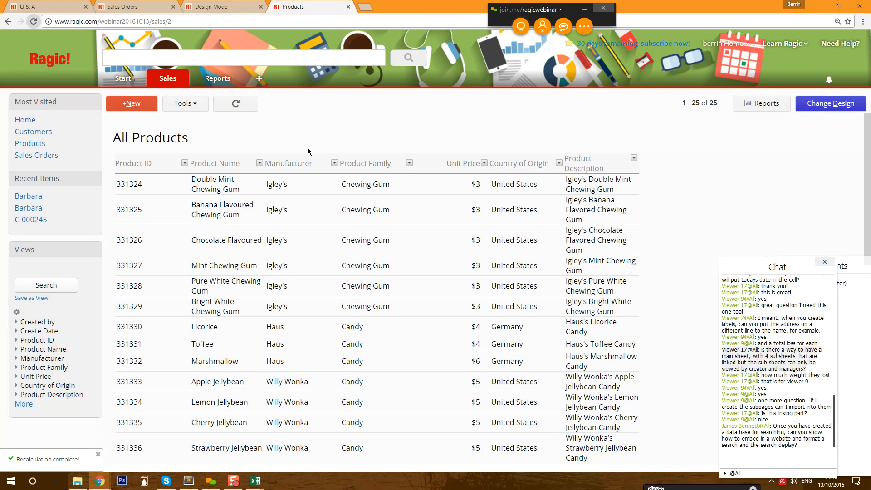
- Filter the Products list to the Candy and Chewing Gum product families
{"action": "left_click_drag", "start_coordinate": [749, 263], "coordinate": [666, 91]}
{"action": "left_click_drag", "start_coordinate": [717, 309], "coordinate": [717, 398]}
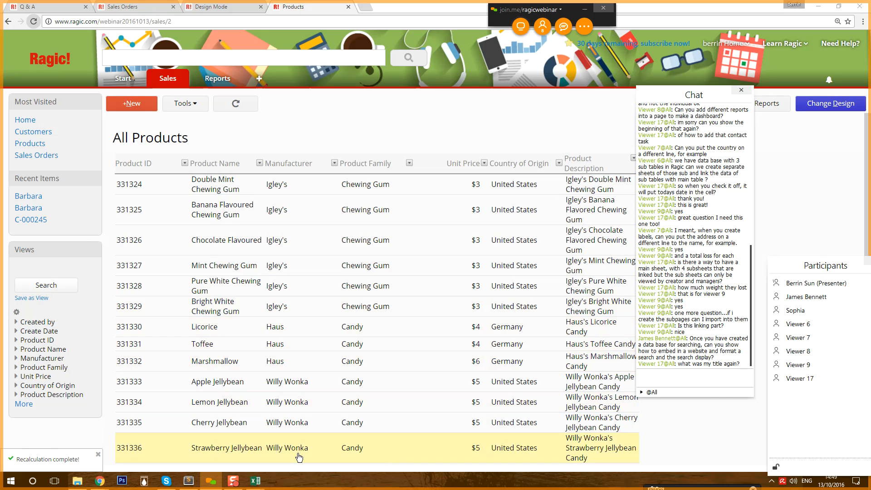
{"action": "left_click", "coordinate": [24, 404]}
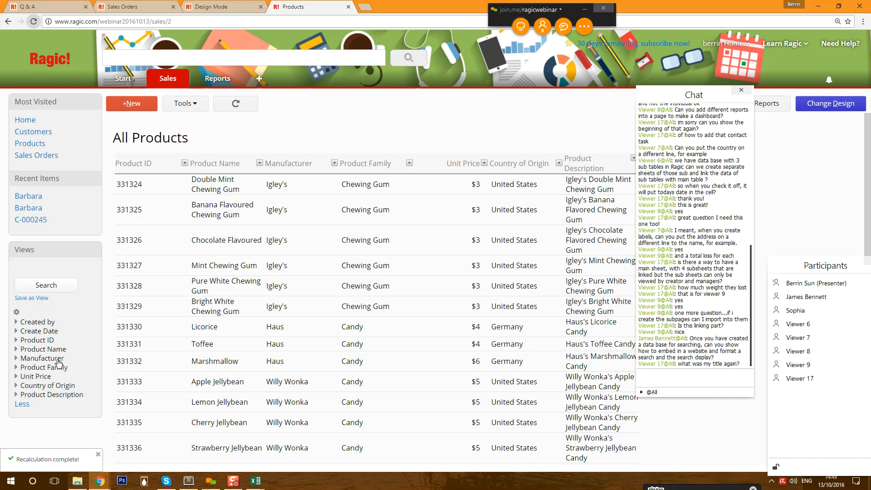
{"action": "left_click", "coordinate": [45, 369]}
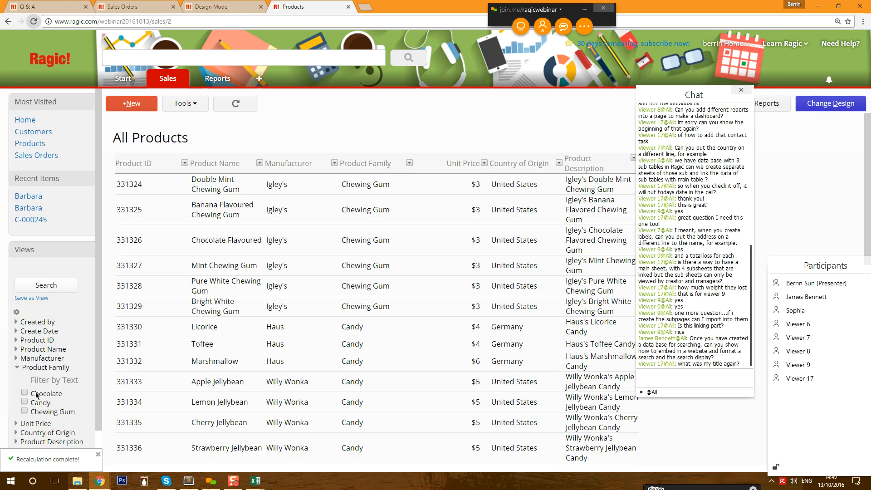
{"action": "left_click", "coordinate": [24, 402]}
{"action": "left_click", "coordinate": [25, 413]}
{"action": "left_click", "coordinate": [46, 286]}
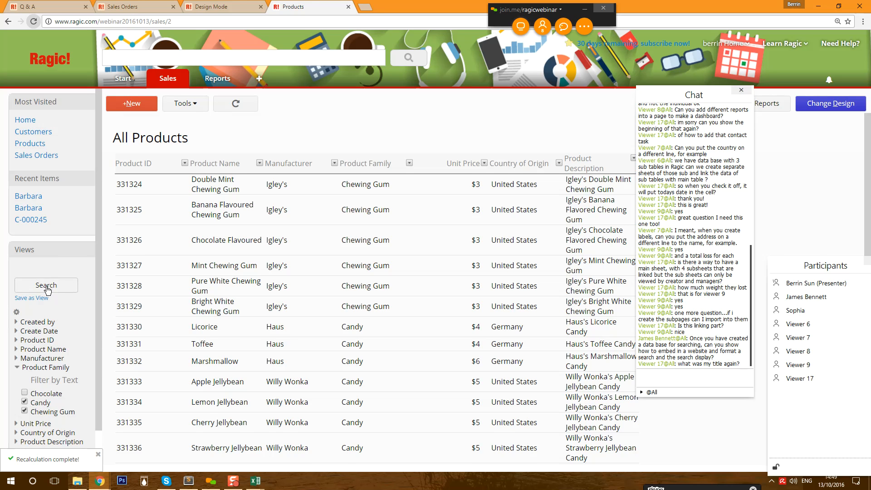
- Save the filtered list as a Fixed Filter view, then put the Products sheet into design mode
{"action": "left_click", "coordinate": [28, 299]}
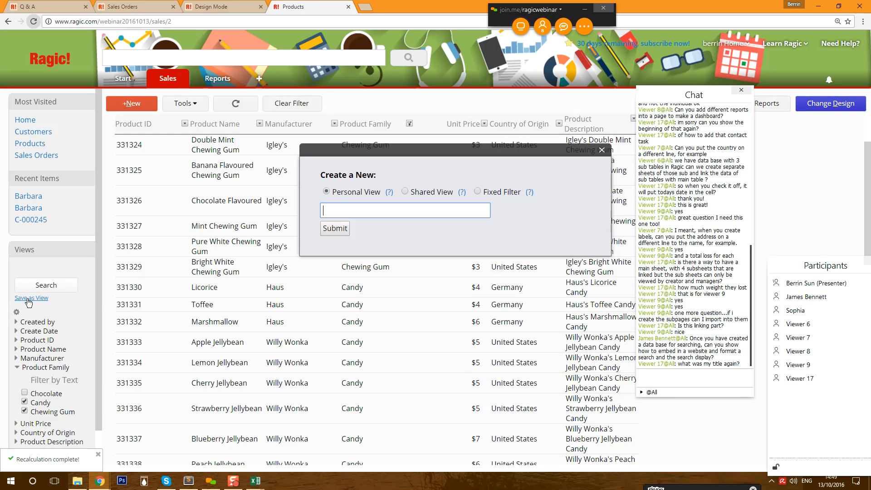
{"action": "left_click", "coordinate": [511, 194]}
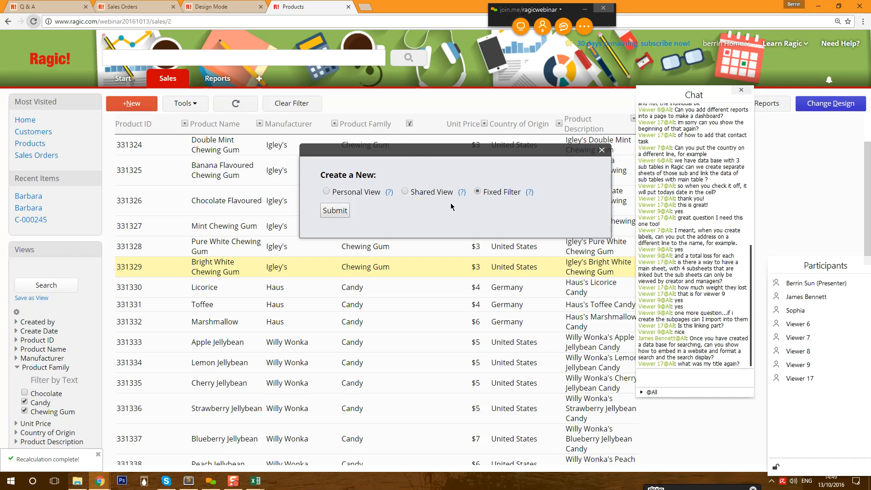
{"action": "left_click", "coordinate": [335, 211]}
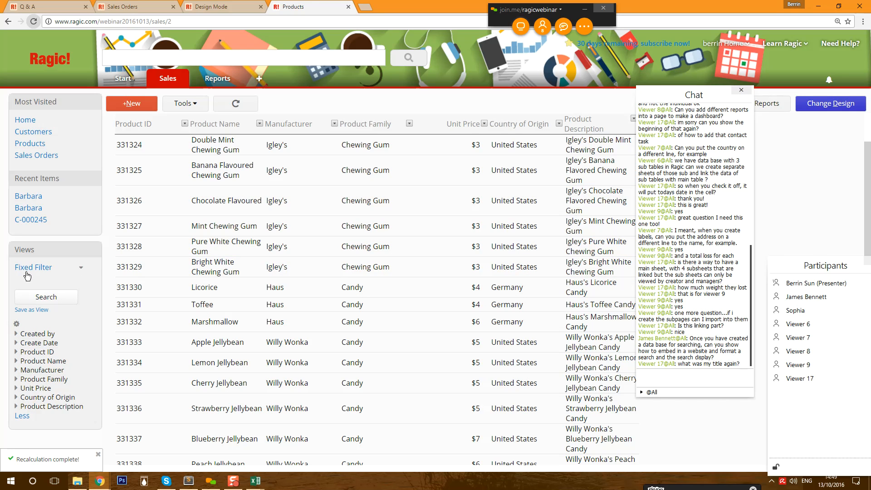
{"action": "scroll", "coordinate": [272, 350], "scroll_direction": "down", "scroll_amount": 3}
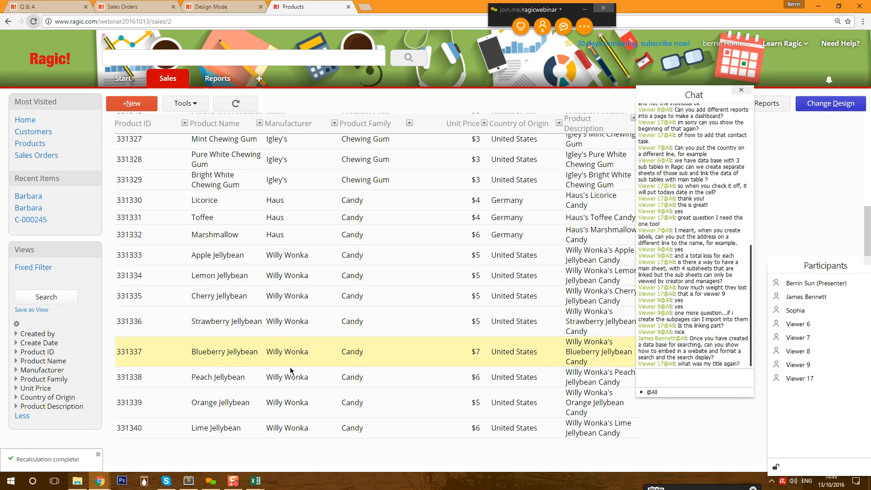
{"action": "scroll", "coordinate": [273, 343], "scroll_direction": "up", "scroll_amount": 3}
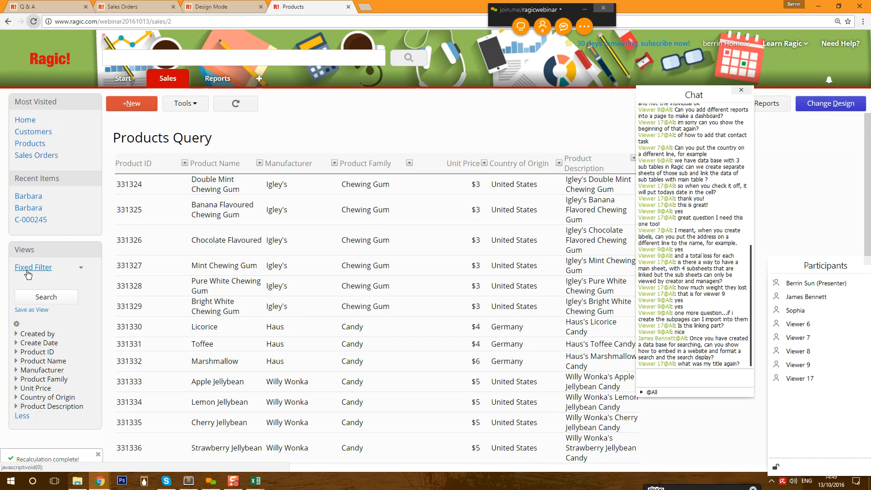
{"action": "left_click", "coordinate": [81, 270]}
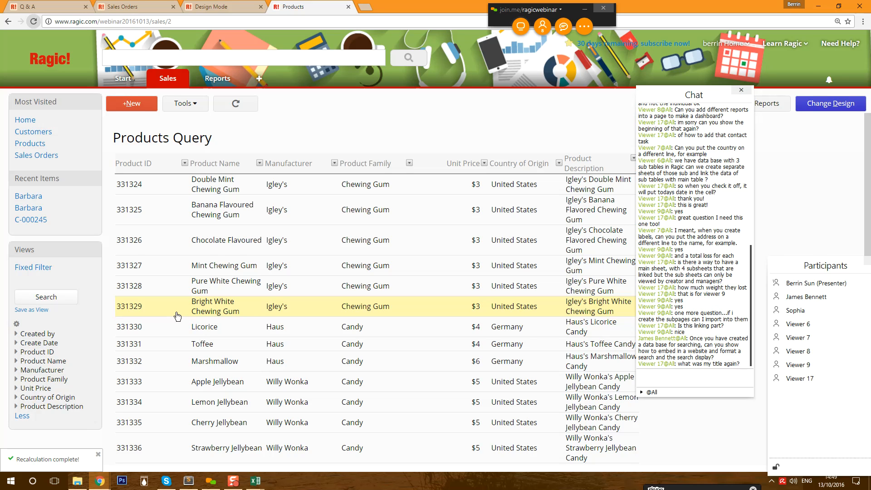
{"action": "mouse_move", "coordinate": [153, 82]}
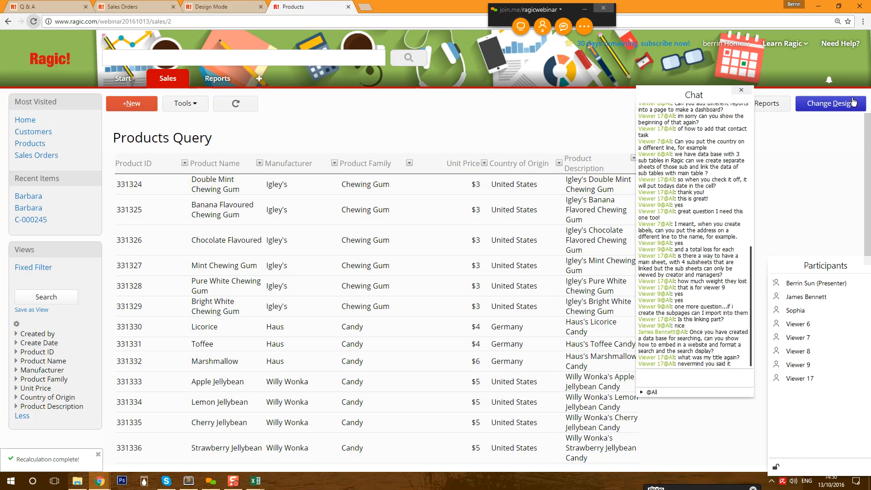
{"action": "left_click", "coordinate": [832, 104]}
- Duplicate the Products sheet as a Multiple versions copy using the same data source
{"action": "mouse_move", "coordinate": [358, 104]}
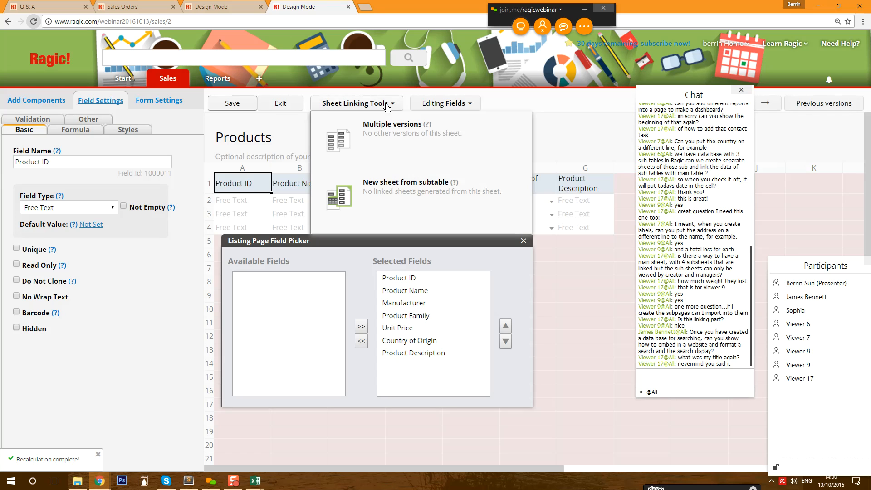
{"action": "left_click", "coordinate": [384, 130]}
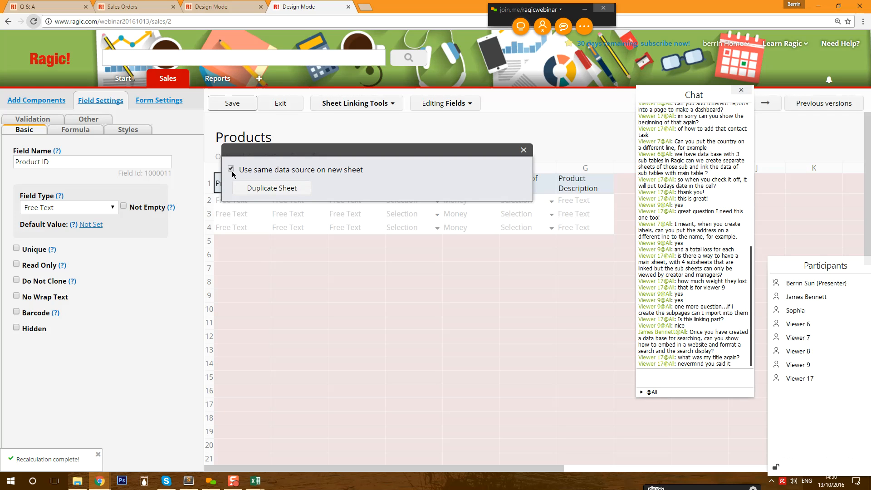
{"action": "left_click_drag", "start_coordinate": [239, 172], "coordinate": [371, 167]}
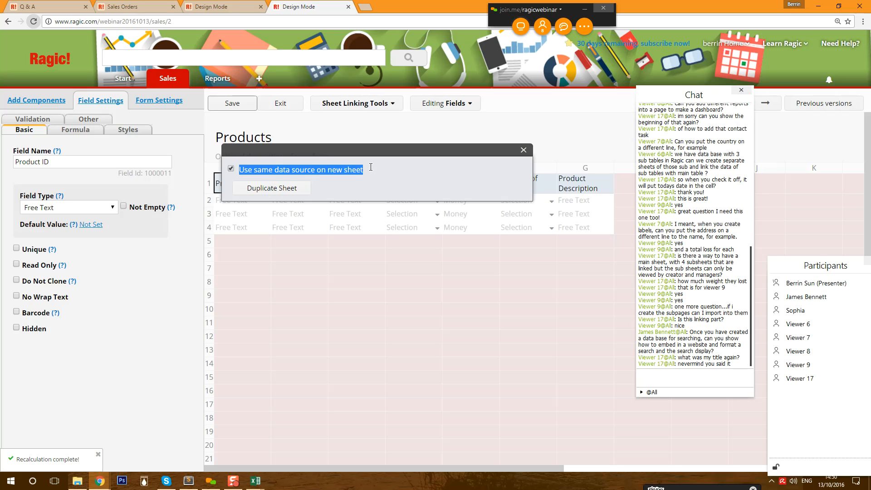
{"action": "left_click", "coordinate": [372, 169]}
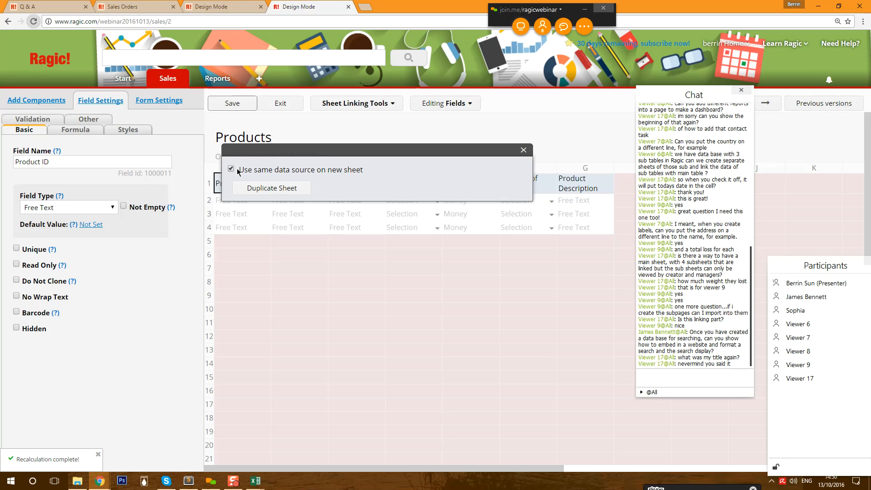
{"action": "left_click", "coordinate": [255, 189]}
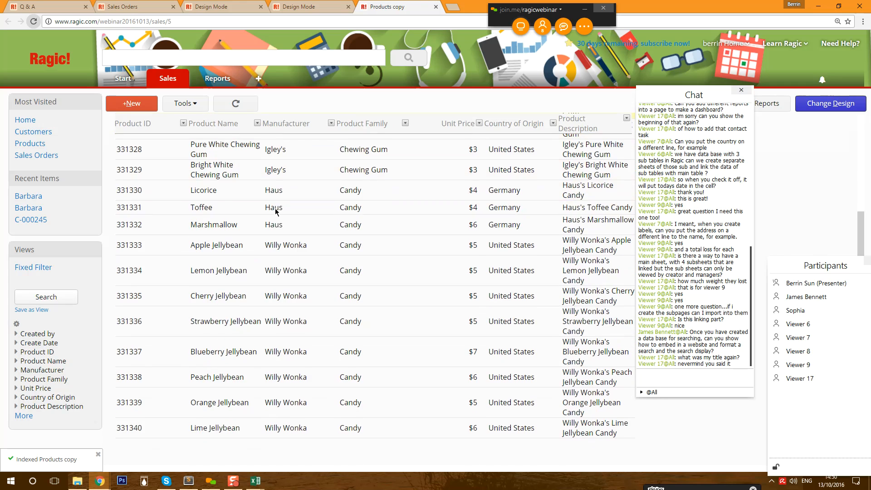
- Remove the Fixed Filter view from the copy and return to the Products sheet
{"action": "left_click", "coordinate": [81, 268]}
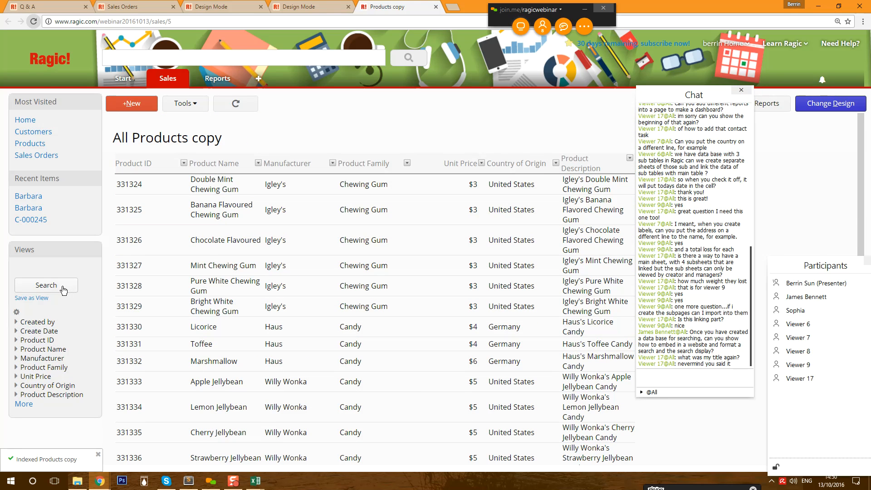
{"action": "scroll", "coordinate": [463, 213], "scroll_direction": "down", "scroll_amount": 7}
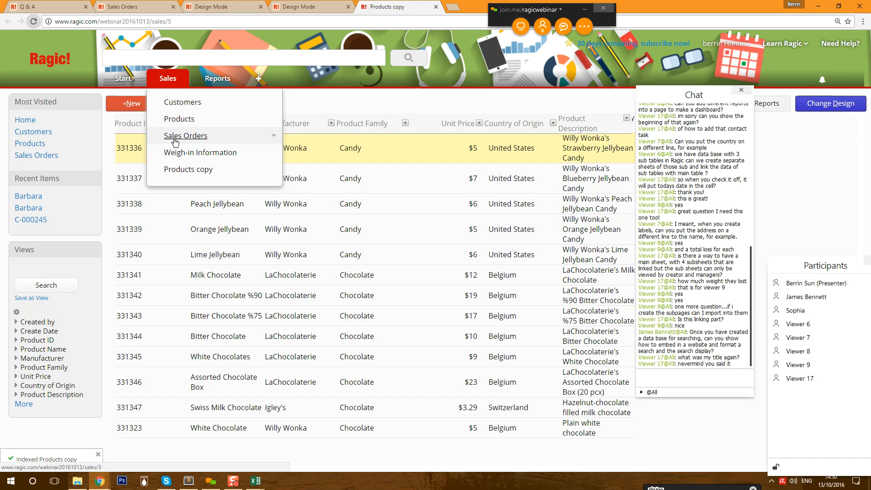
{"action": "left_click", "coordinate": [187, 123]}
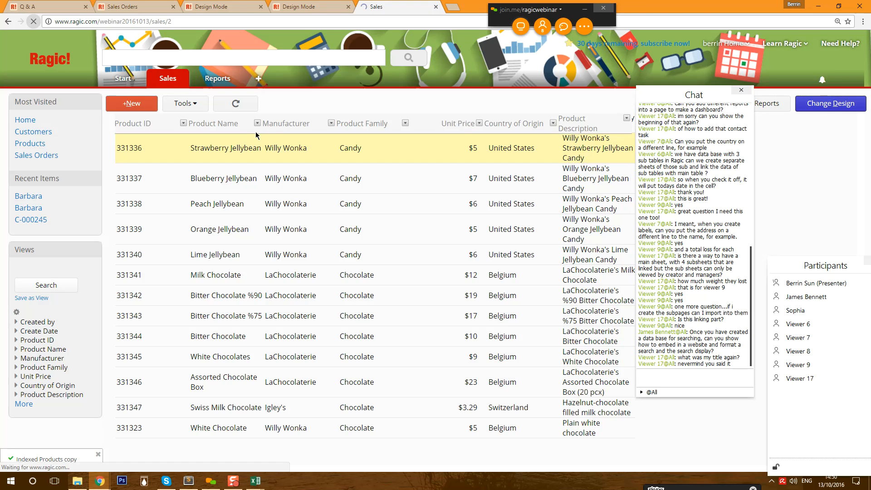
{"action": "scroll", "coordinate": [245, 272], "scroll_direction": "down", "scroll_amount": 3}
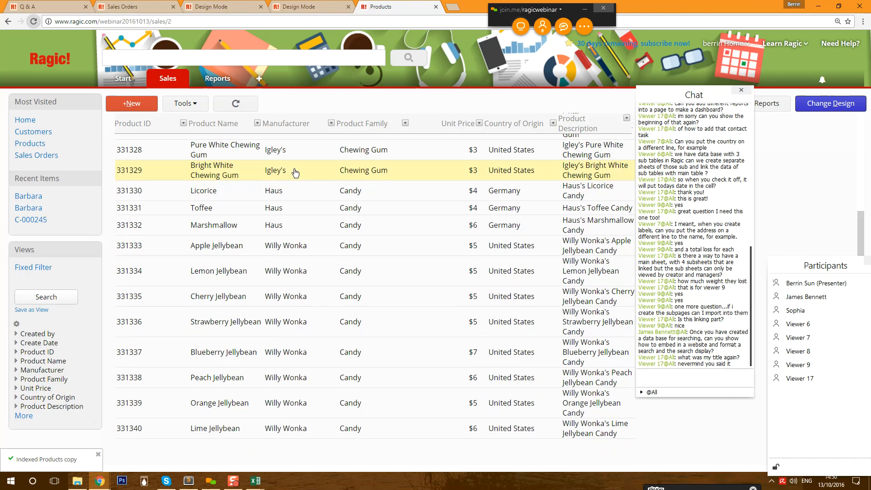
{"action": "scroll", "coordinate": [408, 318], "scroll_direction": "up", "scroll_amount": 3}
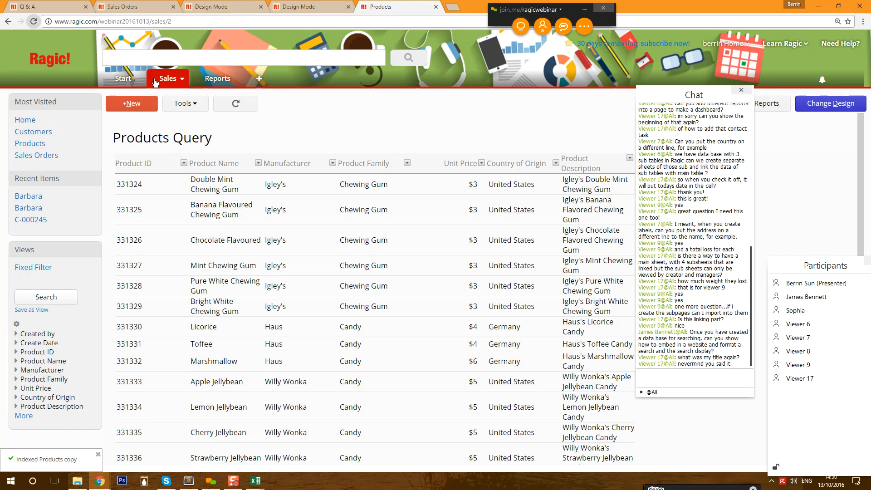
{"action": "mouse_move", "coordinate": [168, 78]}
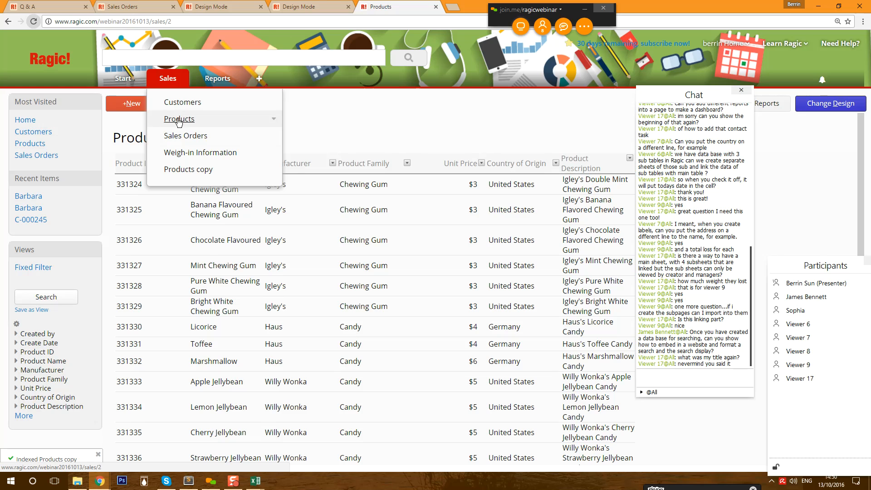
- Open the Weigh-in Information sheet and move the chat window aside
{"action": "left_click", "coordinate": [205, 153]}
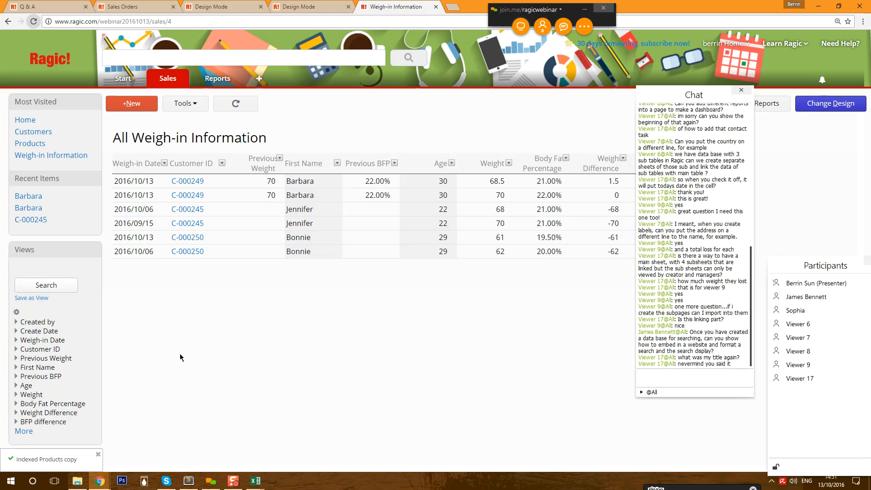
{"action": "left_click_drag", "start_coordinate": [703, 91], "coordinate": [797, 15]}
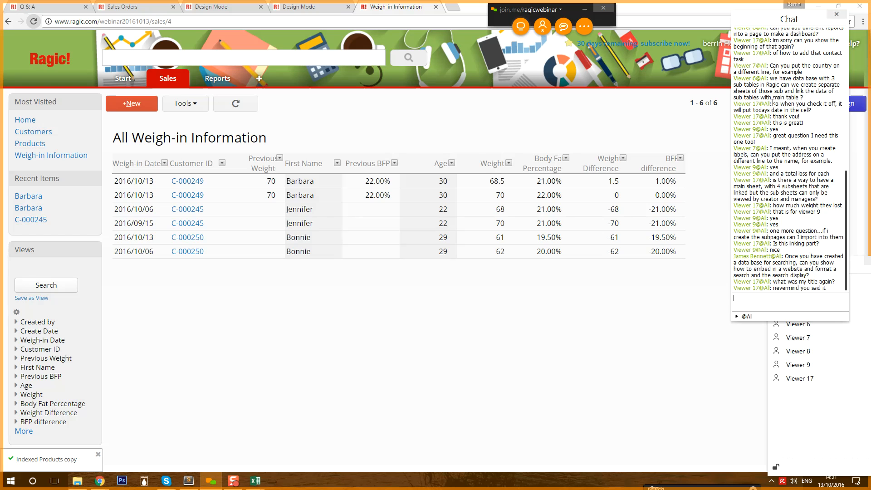
{"action": "left_click_drag", "start_coordinate": [774, 99], "coordinate": [812, 156]}
{"action": "left_click", "coordinate": [811, 163]}
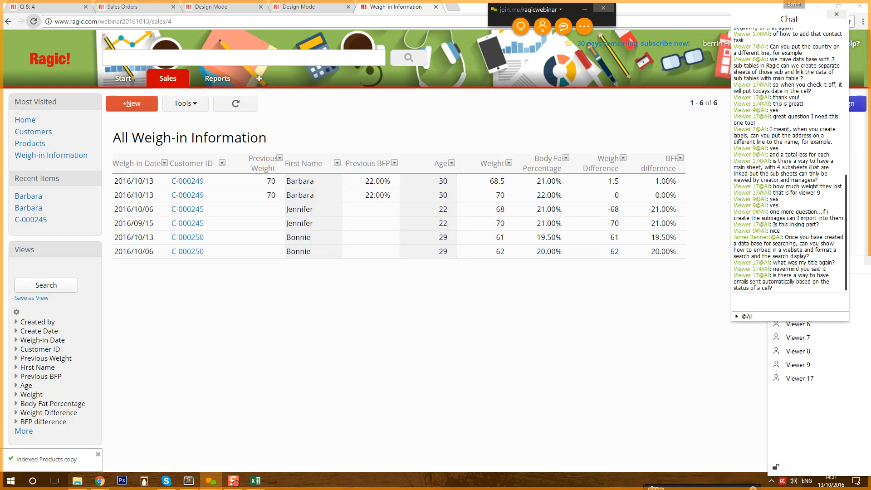
- Highlight viewers' chat questions, including one about embedding search in a website
{"action": "left_click_drag", "start_coordinate": [771, 154], "coordinate": [825, 177]}
{"action": "left_click", "coordinate": [825, 177]}
{"action": "left_click_drag", "start_coordinate": [770, 192], "coordinate": [827, 253]}
{"action": "left_click", "coordinate": [786, 235]}
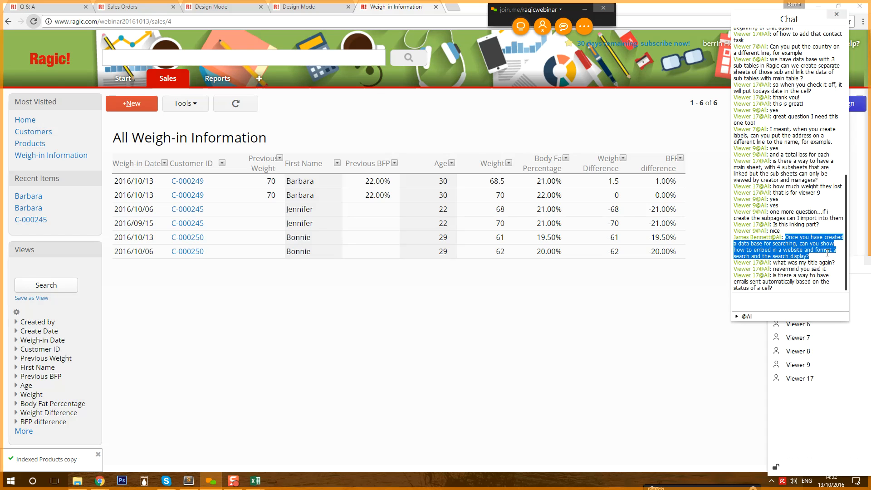
{"action": "left_click", "coordinate": [826, 253]}
{"action": "left_click_drag", "start_coordinate": [822, 256], "coordinate": [787, 237]}
{"action": "left_click", "coordinate": [786, 237]}
- Go from Customers to Products and remove the fixed filter so all 25 products show
{"action": "mouse_move", "coordinate": [171, 83]}
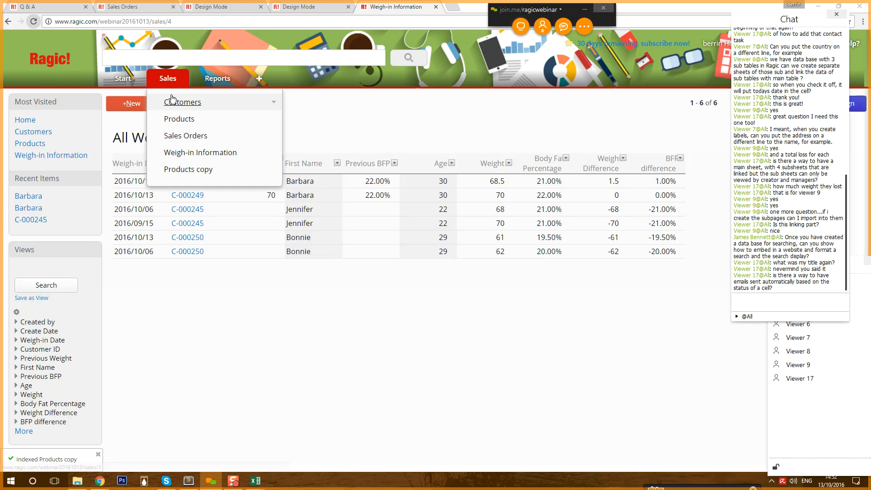
{"action": "left_click", "coordinate": [172, 100]}
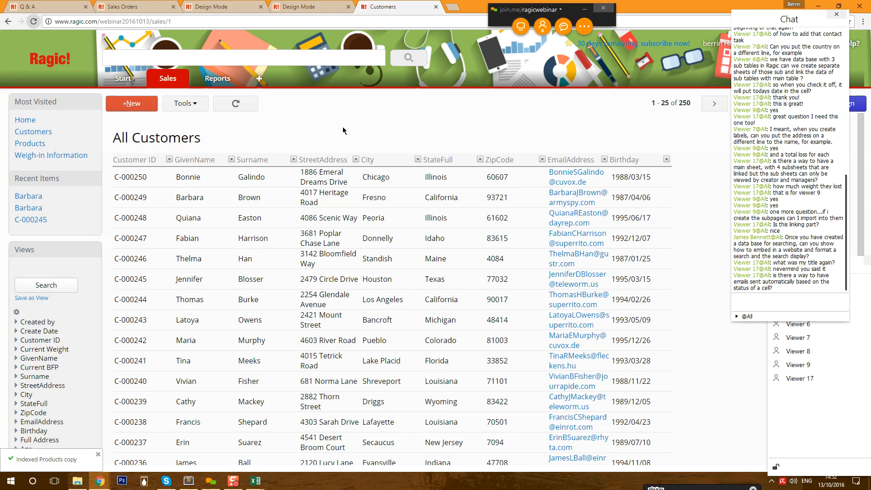
{"action": "mouse_move", "coordinate": [169, 82]}
{"action": "left_click", "coordinate": [179, 118]}
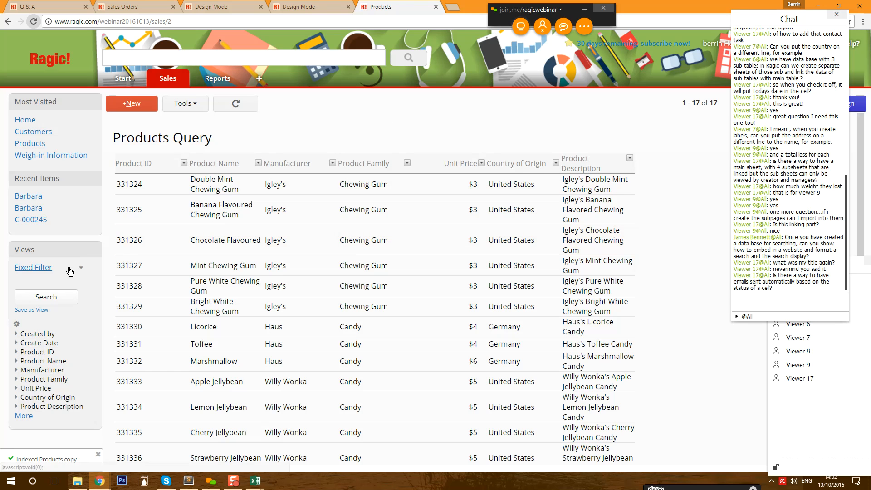
{"action": "mouse_move", "coordinate": [80, 268]}
{"action": "left_click", "coordinate": [96, 283]}
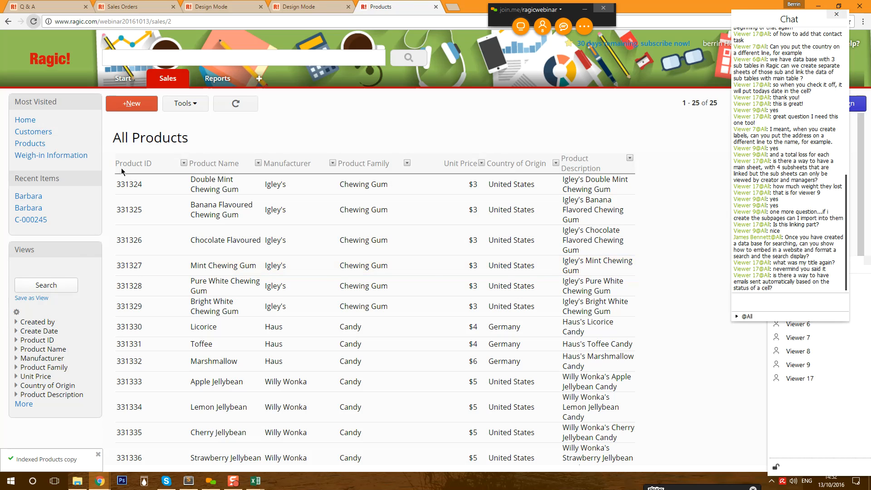
{"action": "left_click", "coordinate": [192, 105]}
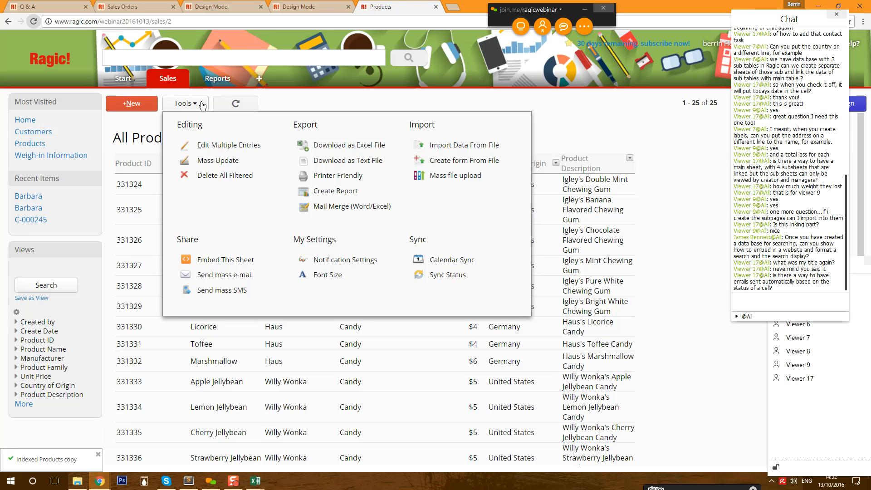
- Embed the sheet as a Database Viewer, previewing table, Block and Album layouts, then go back
{"action": "left_click", "coordinate": [186, 104]}
{"action": "left_click", "coordinate": [186, 104]}
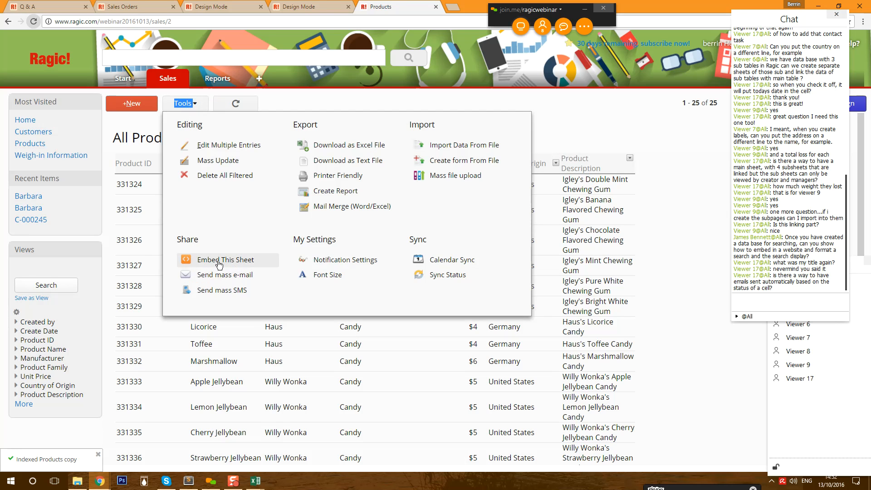
{"action": "left_click", "coordinate": [245, 261]}
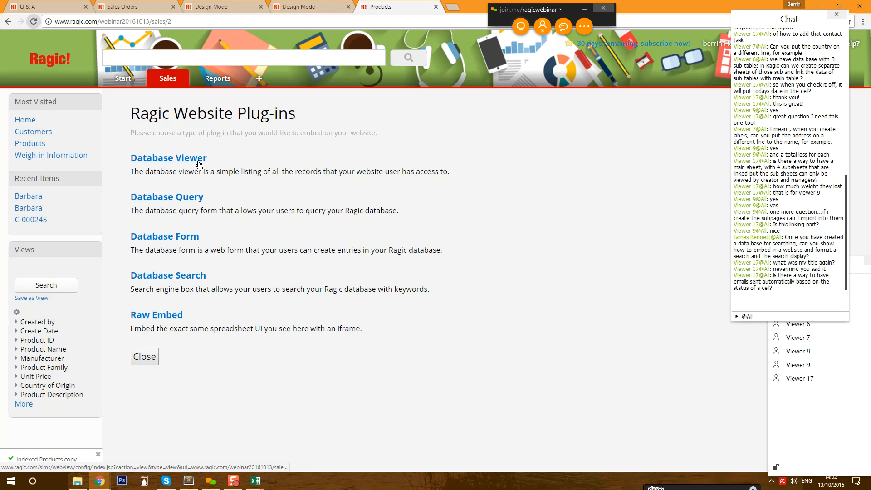
{"action": "left_click", "coordinate": [198, 164]}
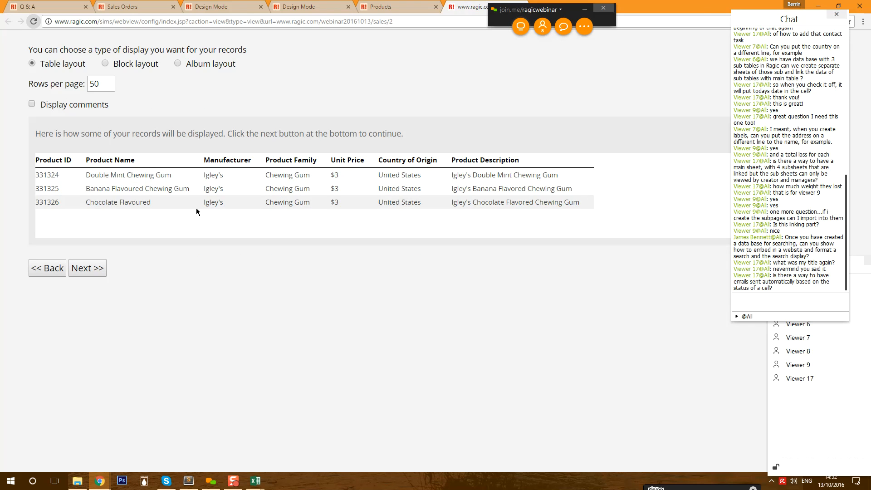
{"action": "left_click", "coordinate": [106, 64]}
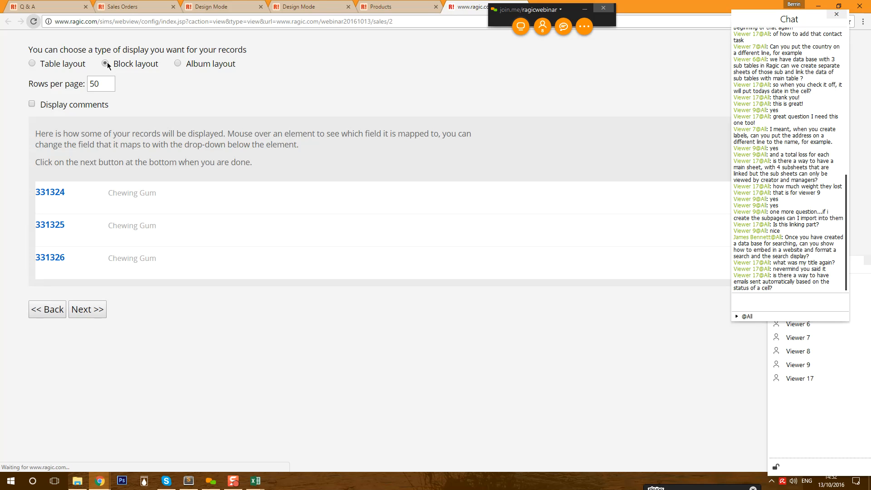
{"action": "mouse_move", "coordinate": [183, 207]}
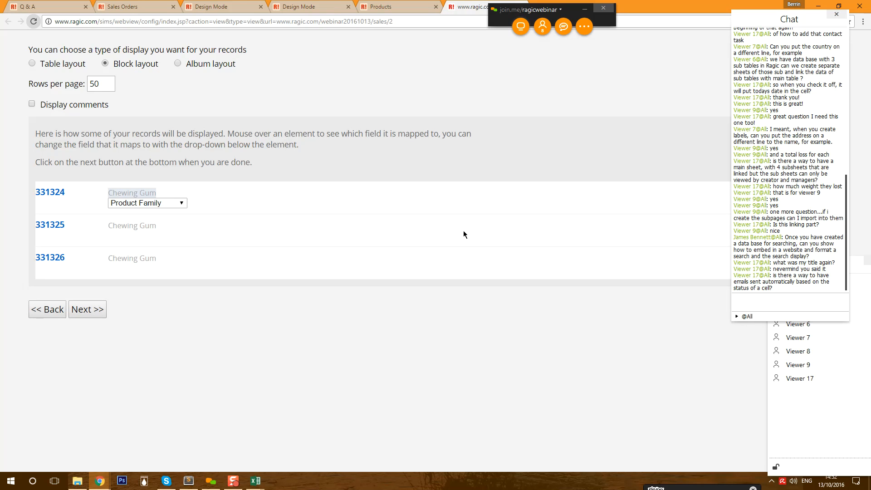
{"action": "left_click", "coordinate": [179, 64]}
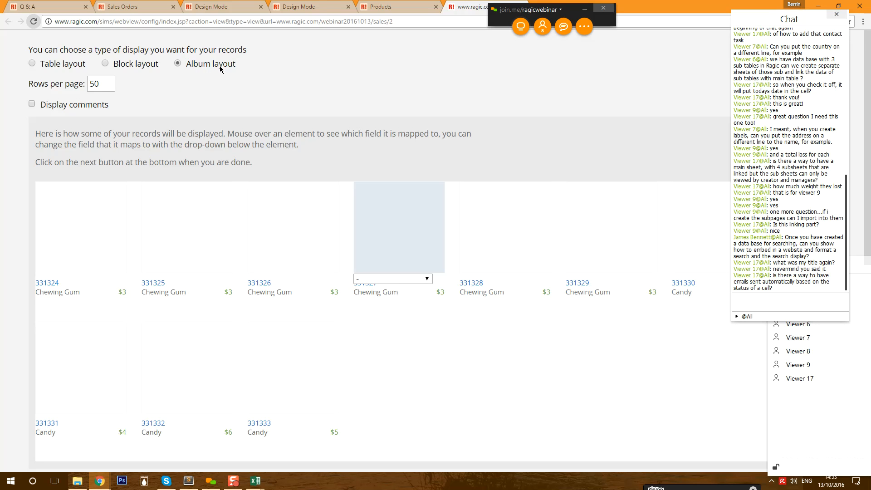
{"action": "scroll", "coordinate": [242, 149], "scroll_direction": "down", "scroll_amount": 1}
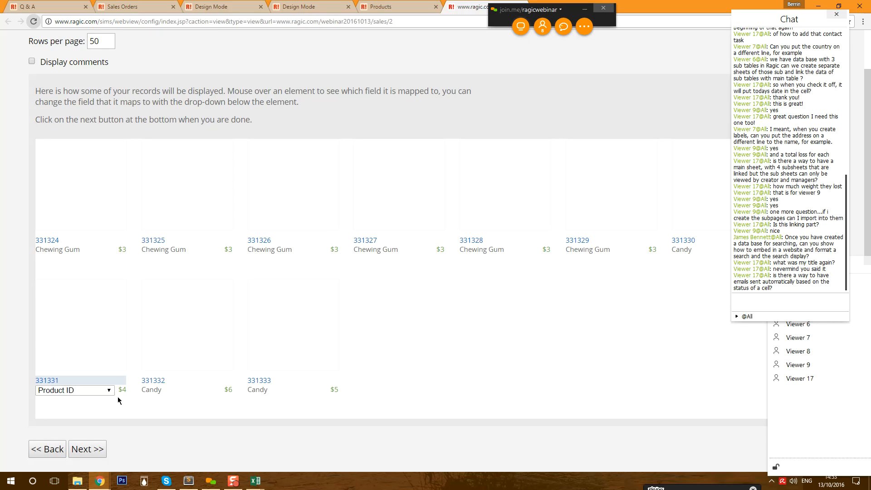
{"action": "left_click", "coordinate": [50, 450]}
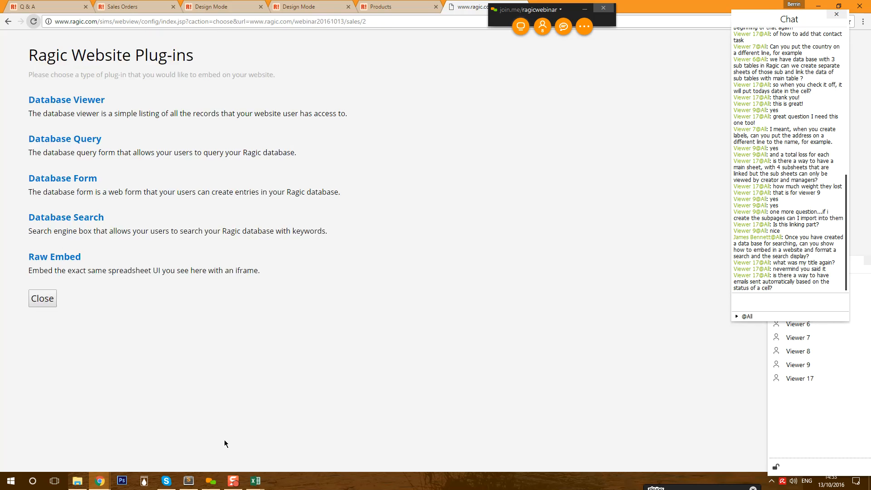
- Start a Database Query plug-in and try its Product Family, Unit Price and Country of Origin fields
{"action": "left_click", "coordinate": [59, 141]}
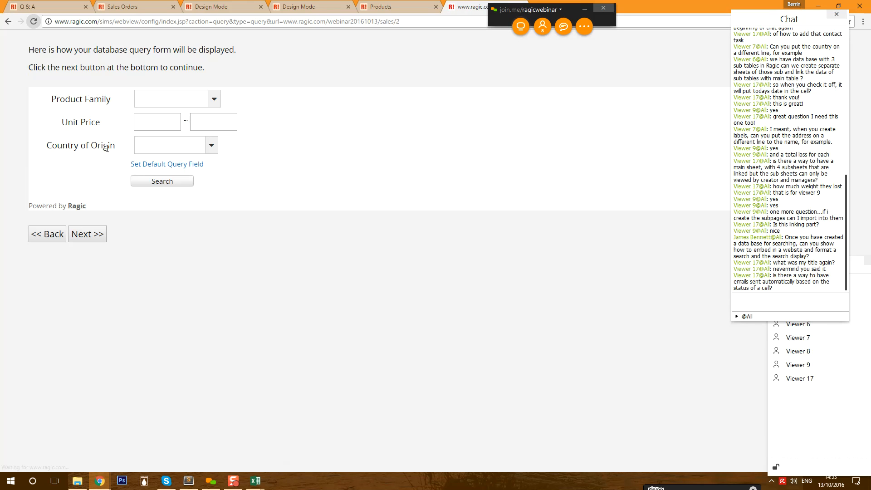
{"action": "left_click", "coordinate": [213, 99]}
{"action": "left_click", "coordinate": [213, 98]}
{"action": "left_click", "coordinate": [175, 126]}
{"action": "left_click", "coordinate": [225, 117]}
{"action": "left_click", "coordinate": [204, 150]}
{"action": "left_click", "coordinate": [265, 144]}
- Replace Country of Origin with Manufacturer and Product Name in the query fields, Product Name first
{"action": "left_click", "coordinate": [174, 166]}
{"action": "scroll", "coordinate": [419, 141], "scroll_direction": "down", "scroll_amount": 1}
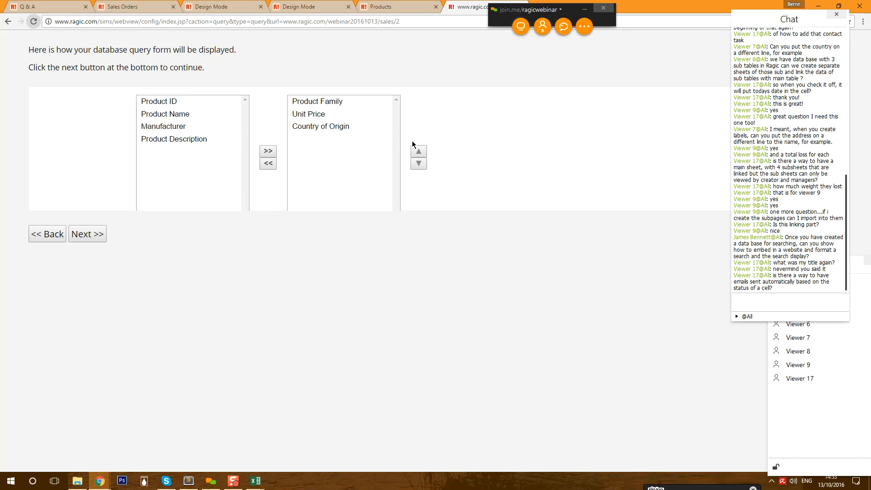
{"action": "left_click", "coordinate": [325, 171]}
{"action": "scroll", "coordinate": [309, 163], "scroll_direction": "down", "scroll_amount": 1}
{"action": "left_click", "coordinate": [268, 155]}
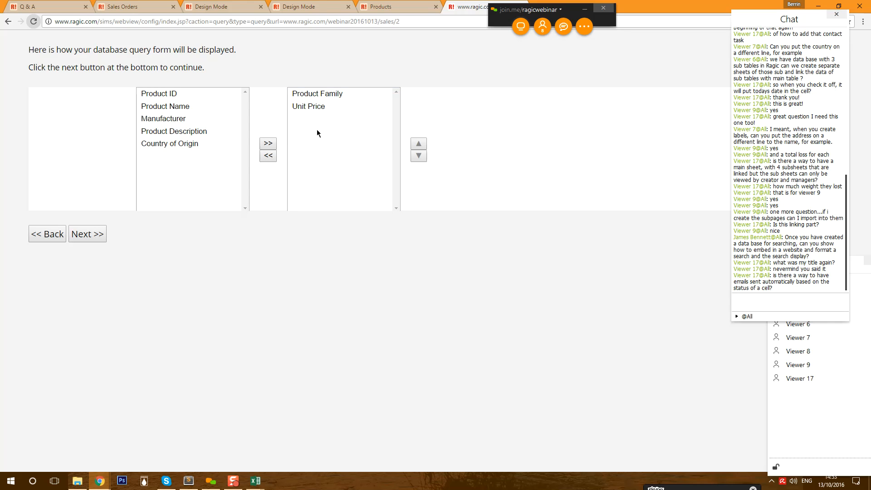
{"action": "left_click", "coordinate": [200, 119]}
{"action": "left_click", "coordinate": [261, 146]}
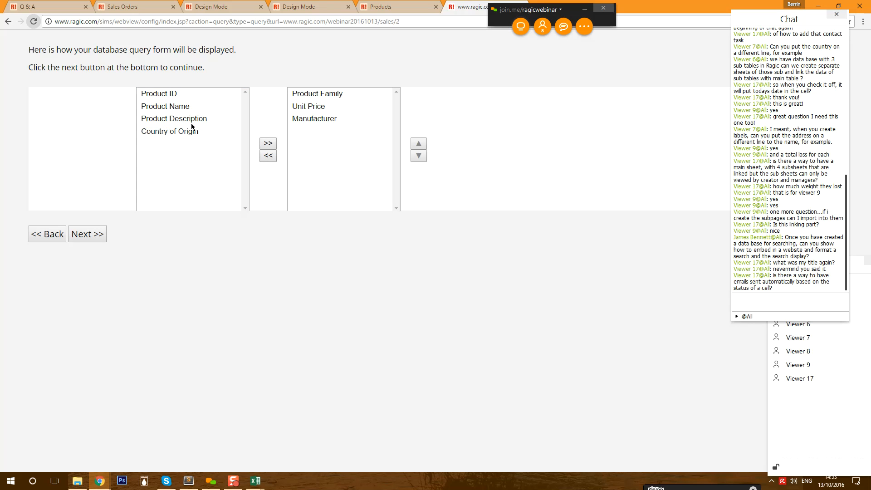
{"action": "left_click", "coordinate": [170, 105]}
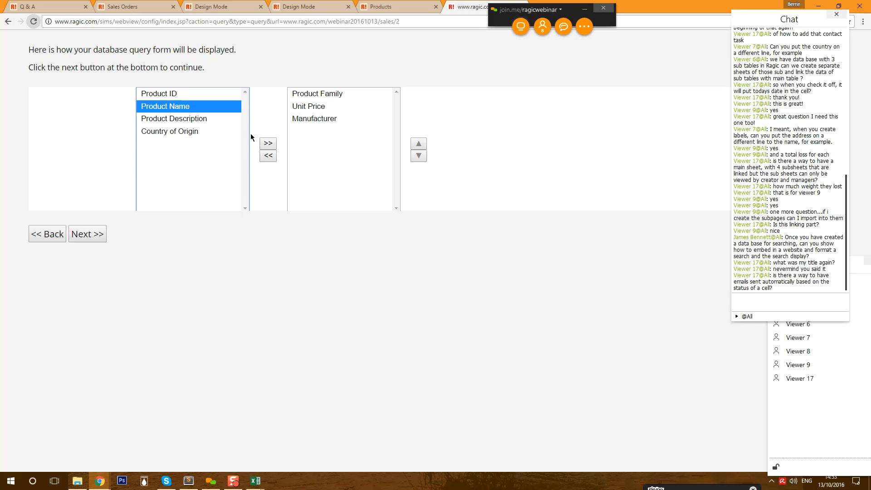
{"action": "left_click", "coordinate": [266, 145]}
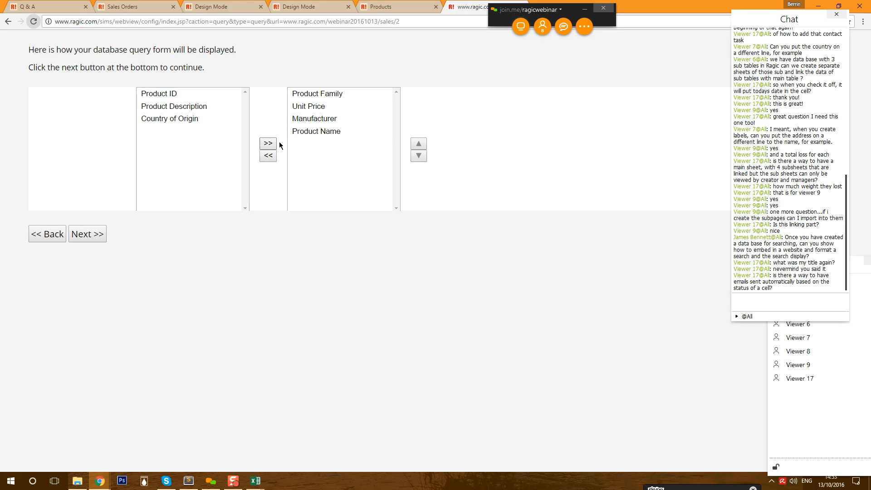
{"action": "left_click", "coordinate": [418, 143]}
{"action": "left_click", "coordinate": [419, 144]}
{"action": "left_click", "coordinate": [418, 143]}
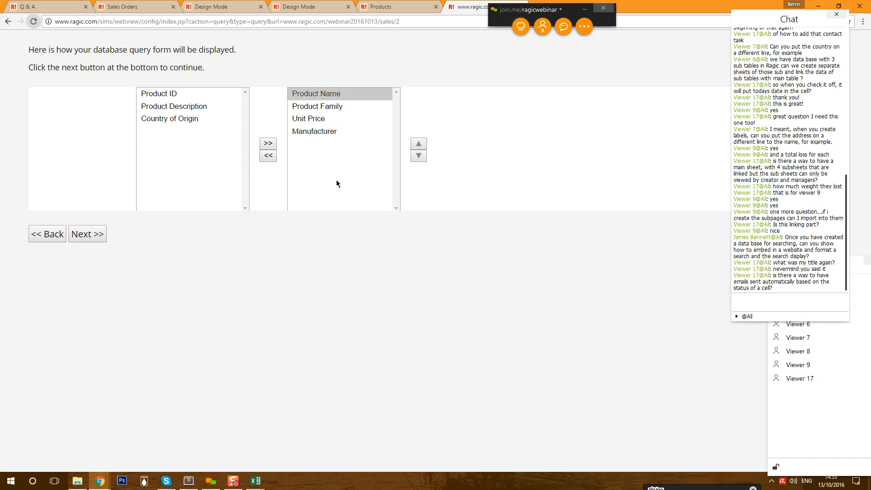
{"action": "scroll", "coordinate": [529, 189], "scroll_direction": "up", "scroll_amount": 2}
{"action": "scroll", "coordinate": [479, 178], "scroll_direction": "down", "scroll_amount": 3}
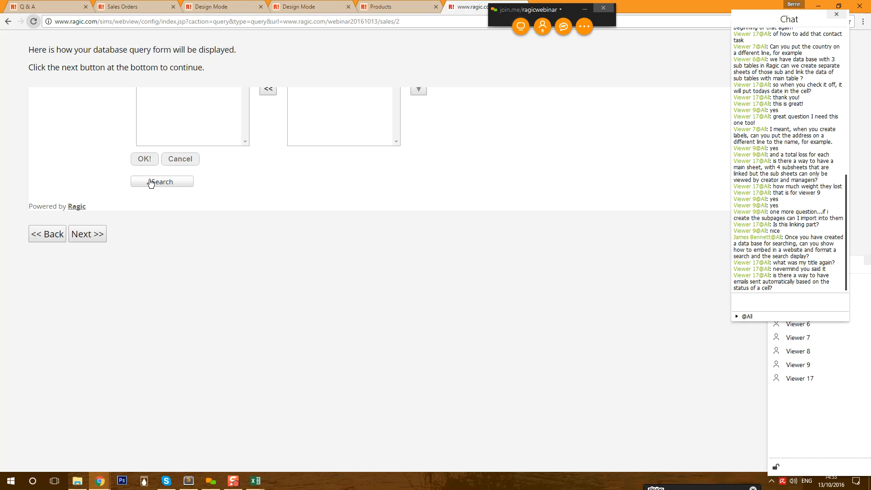
{"action": "left_click", "coordinate": [145, 160]}
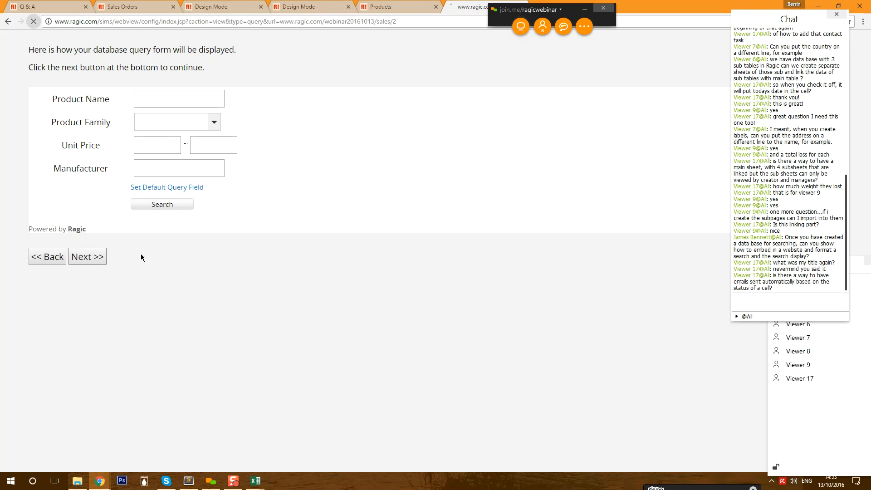
- Choose table layout for results and select the generated query form URL
{"action": "left_click", "coordinate": [96, 256]}
{"action": "left_click", "coordinate": [52, 64]}
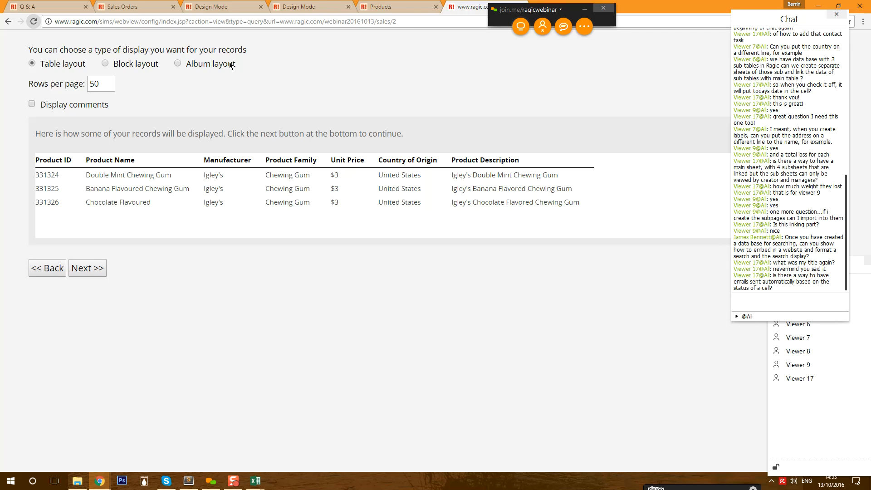
{"action": "left_click", "coordinate": [87, 268]}
{"action": "left_click", "coordinate": [202, 194]}
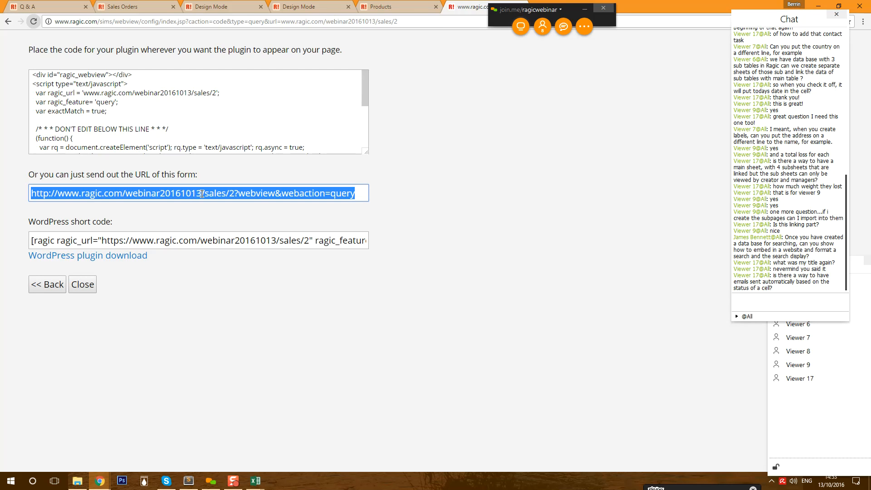
- Open the query form URL in a new tab and search Chocolate products priced 1 to 25
{"action": "right_click", "coordinate": [201, 194]}
{"action": "left_click", "coordinate": [245, 258]}
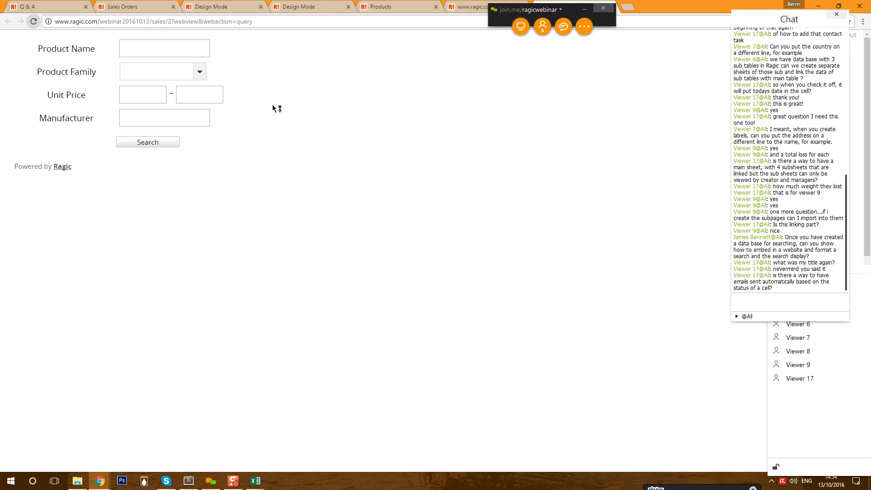
{"action": "left_click", "coordinate": [190, 52]}
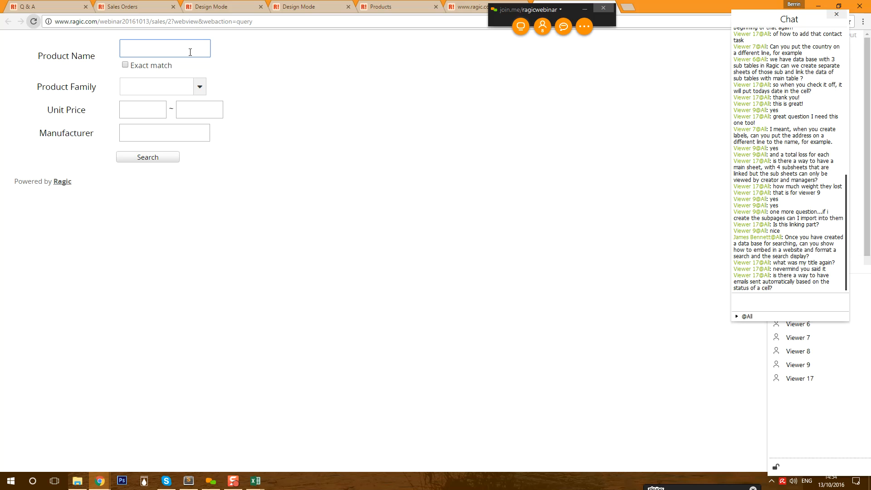
{"action": "left_click", "coordinate": [199, 87]}
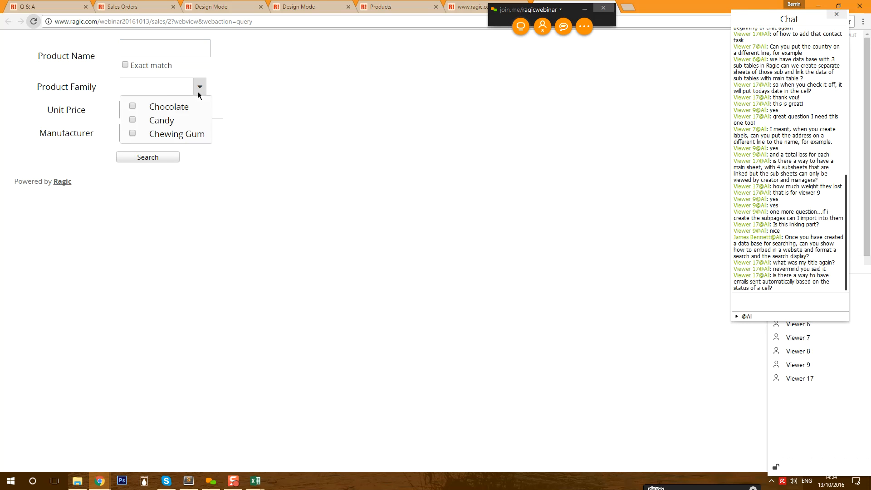
{"action": "left_click", "coordinate": [161, 107]}
{"action": "left_click", "coordinate": [165, 92]}
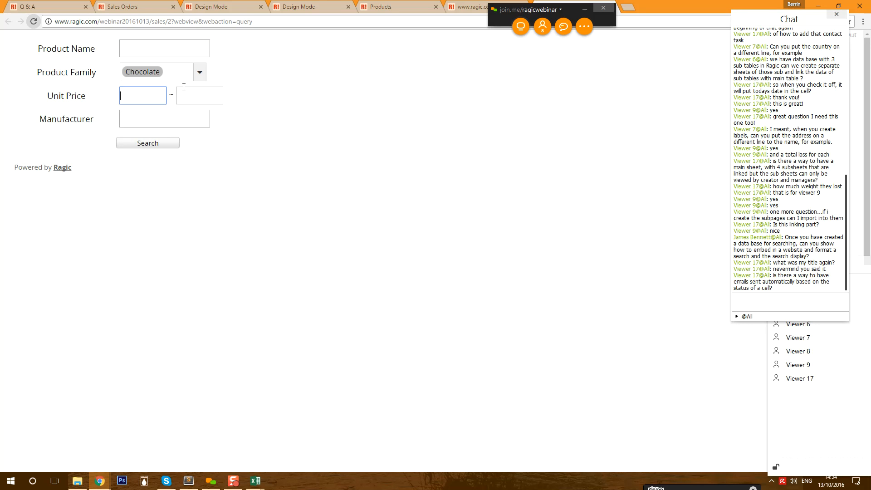
{"action": "type", "text": "1"}
{"action": "left_click", "coordinate": [209, 96]}
{"action": "type", "text": "25"}
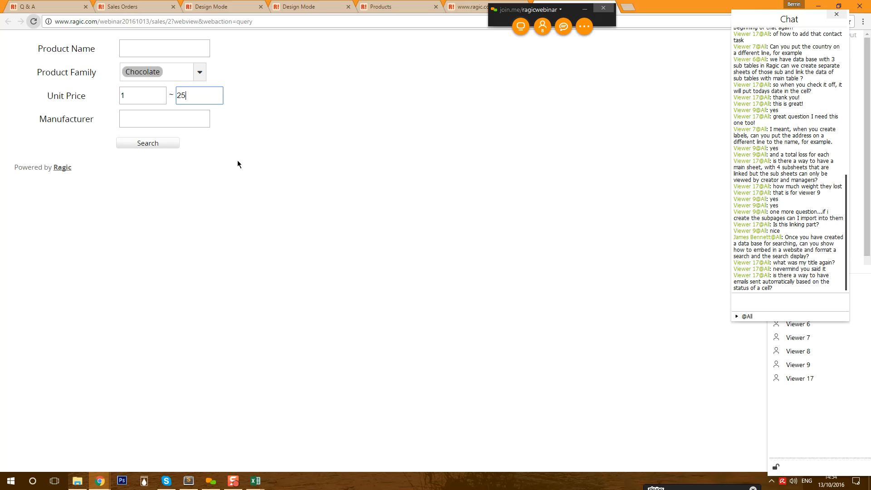
{"action": "left_click", "coordinate": [142, 143]}
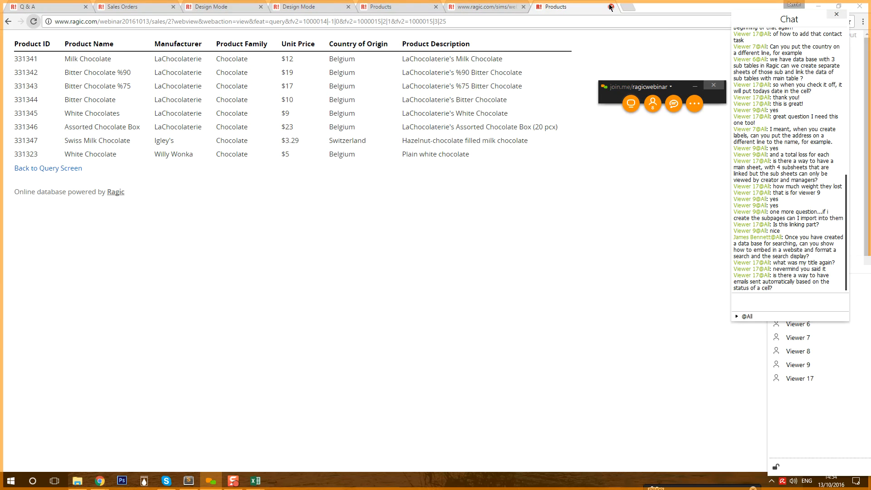
- Close the results tab and step back twice to the query form setup
{"action": "left_click", "coordinate": [611, 7]}
{"action": "left_click", "coordinate": [50, 284]}
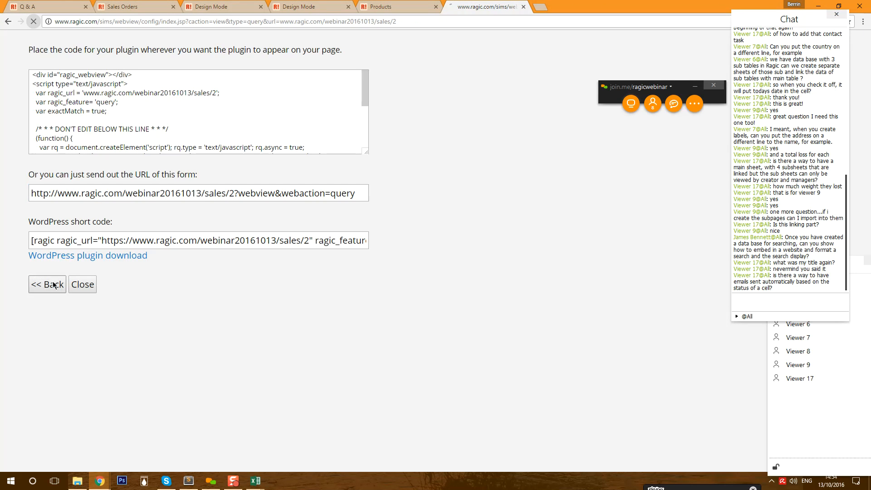
{"action": "left_click", "coordinate": [46, 264]}
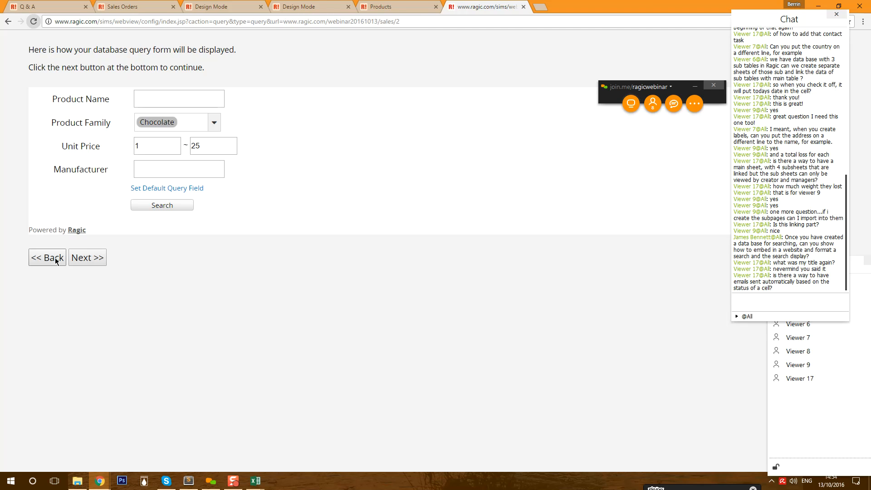
- Open the Database Form plug-in and scroll through the Products entry form preview
{"action": "left_click", "coordinate": [45, 257]}
{"action": "left_click", "coordinate": [79, 179]}
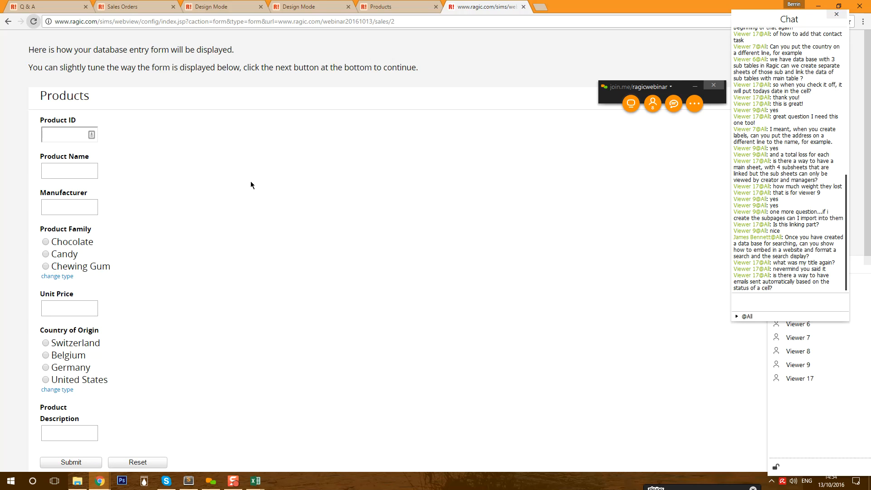
{"action": "scroll", "coordinate": [250, 181], "scroll_direction": "down", "scroll_amount": 3}
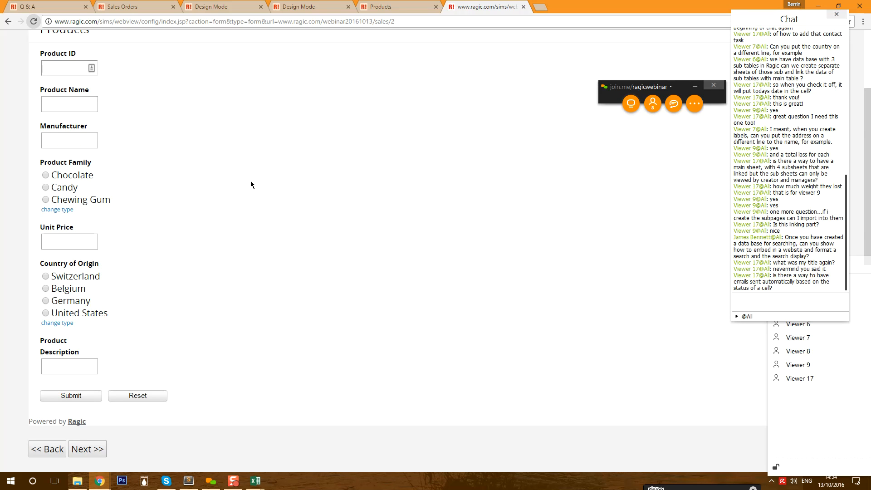
{"action": "scroll", "coordinate": [249, 184], "scroll_direction": "up", "scroll_amount": 3}
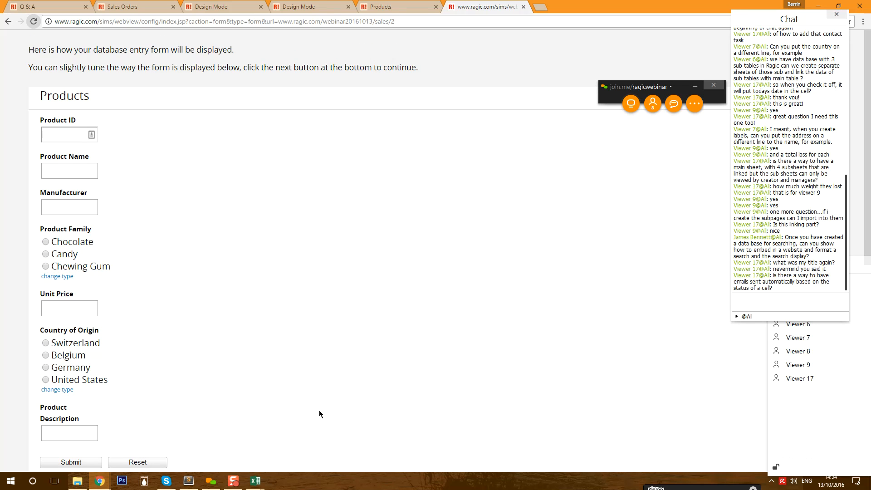
{"action": "scroll", "coordinate": [229, 332], "scroll_direction": "down", "scroll_amount": 2}
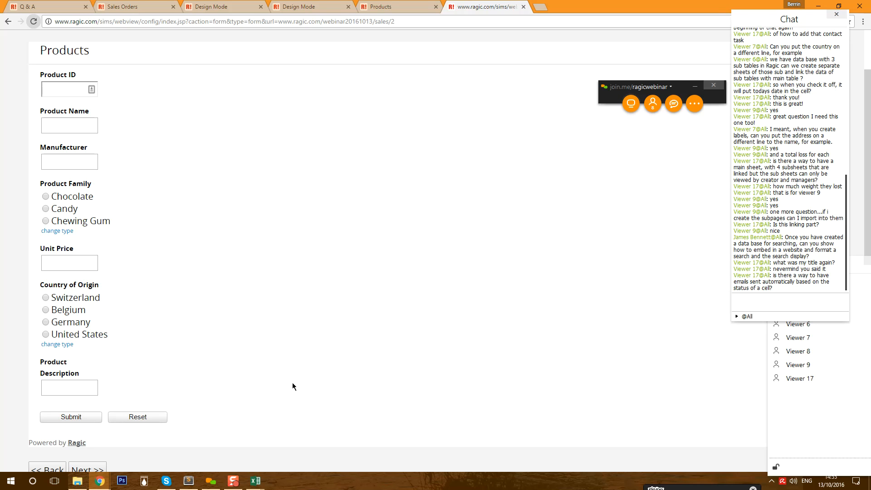
{"action": "scroll", "coordinate": [315, 445], "scroll_direction": "down", "scroll_amount": 1}
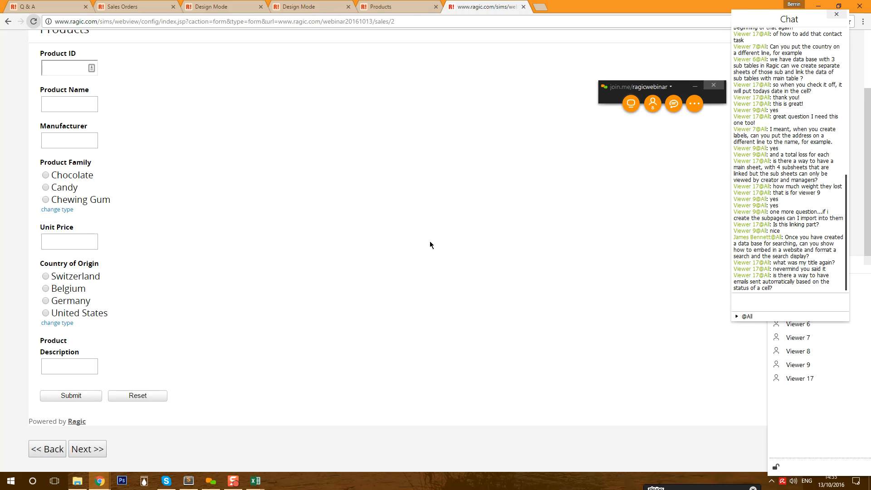
{"action": "scroll", "coordinate": [433, 248], "scroll_direction": "up", "scroll_amount": 3}
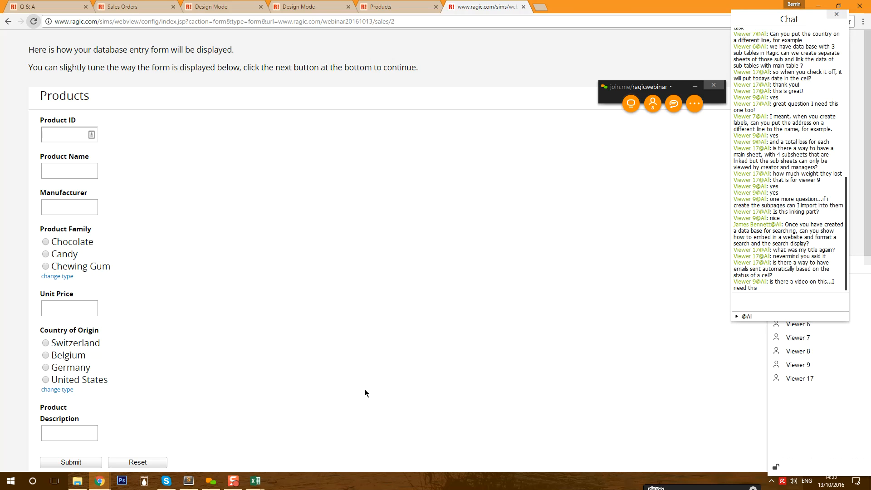
{"action": "scroll", "coordinate": [339, 386], "scroll_direction": "down", "scroll_amount": 2}
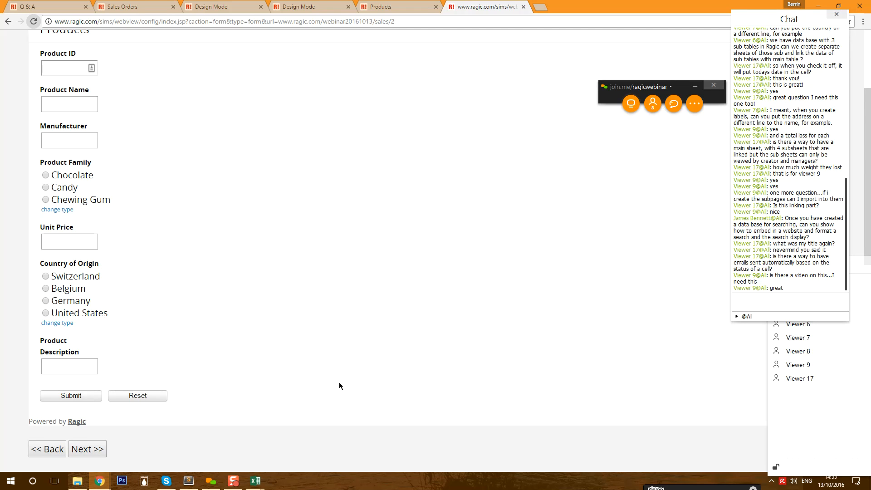
- Open the Database Search plug-in, view its embed code, then step back to the search preview
{"action": "left_click", "coordinate": [39, 451]}
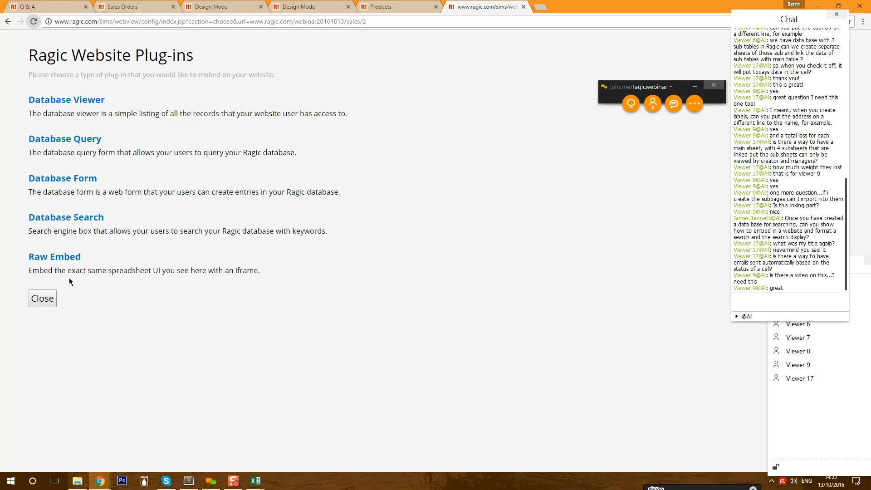
{"action": "left_click", "coordinate": [54, 217]}
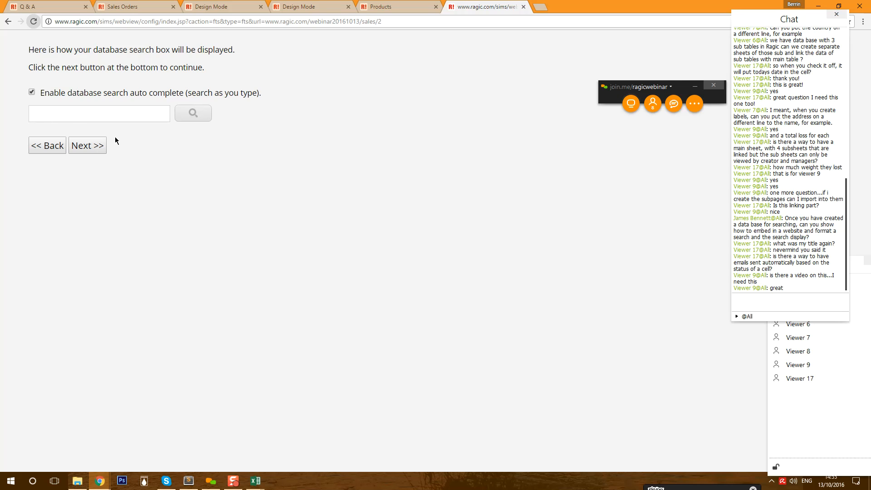
{"action": "left_click", "coordinate": [85, 146]}
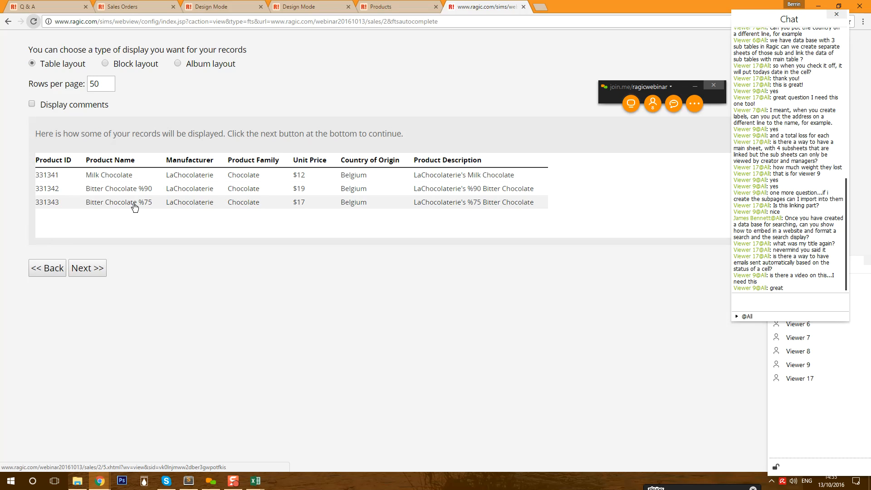
{"action": "left_click", "coordinate": [96, 272]}
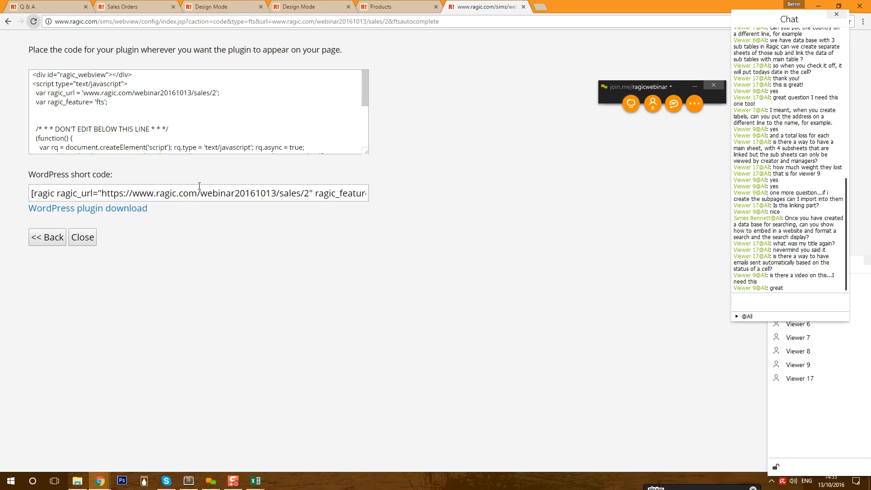
{"action": "scroll", "coordinate": [126, 138], "scroll_direction": "down", "scroll_amount": 3}
{"action": "scroll", "coordinate": [126, 138], "scroll_direction": "up", "scroll_amount": 3}
{"action": "left_click", "coordinate": [44, 240]}
{"action": "left_click", "coordinate": [45, 267]}
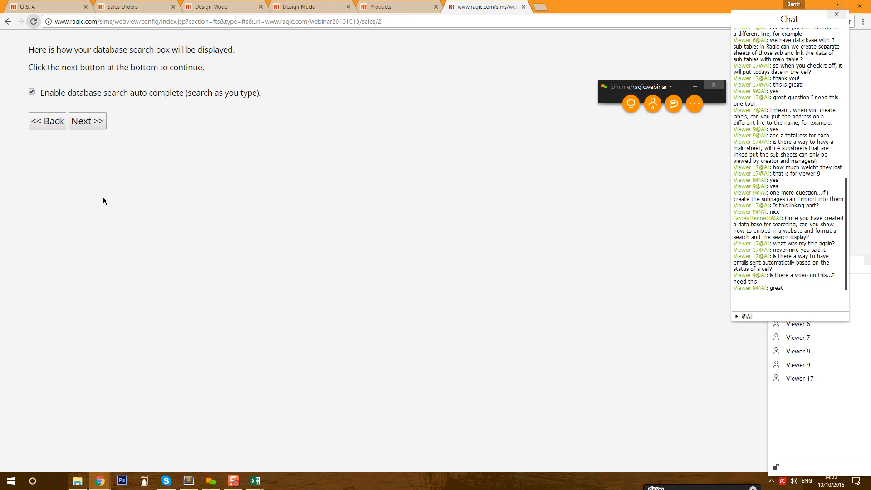
- Search 'Chocolate', open the Bitter Chocolate record 331344, and return to the plug-in choices
{"action": "left_click", "coordinate": [100, 109]}
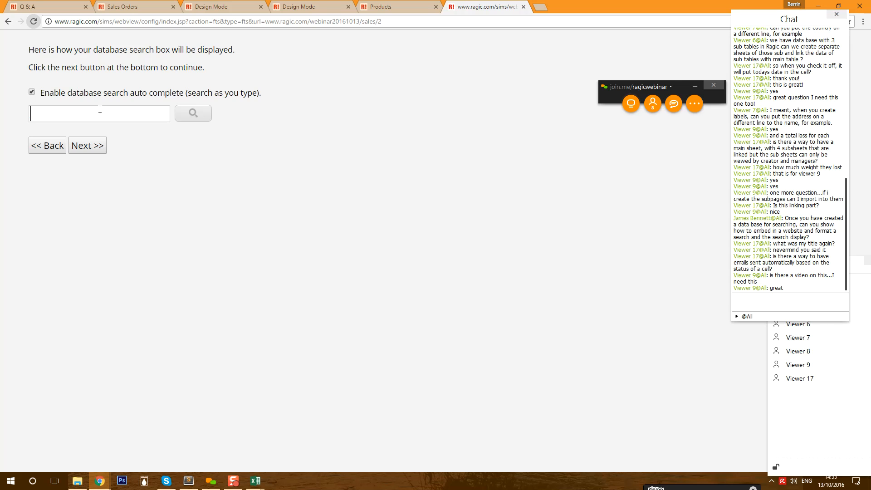
{"action": "type", "text": "Chocolate"}
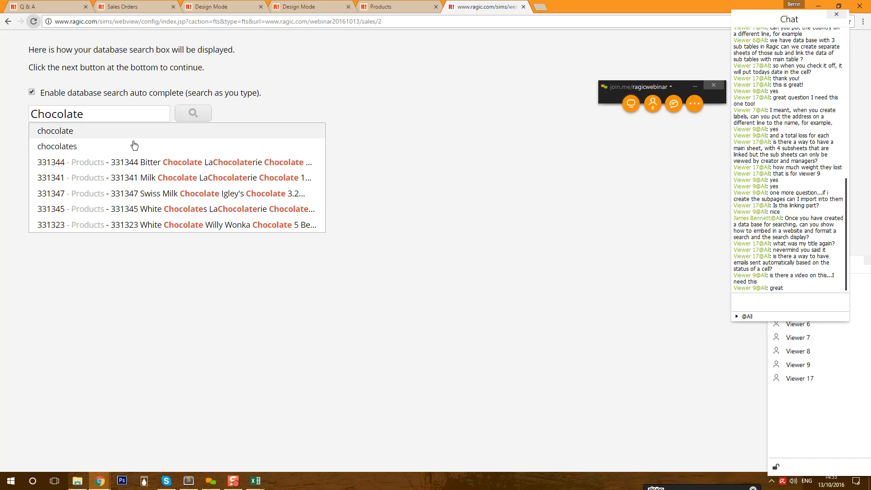
{"action": "left_click", "coordinate": [204, 162]}
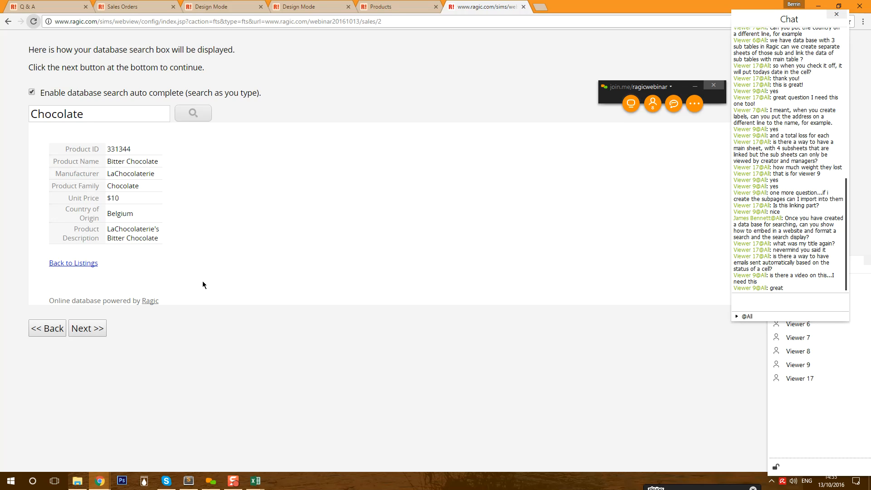
{"action": "left_click", "coordinate": [62, 327]}
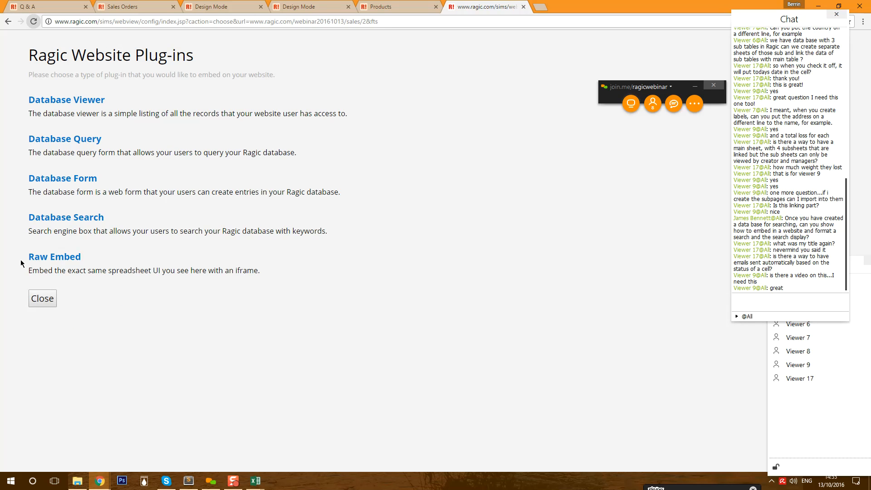
- Preview the Products raw embed form in a separate page, then close the preview pages
{"action": "left_click", "coordinate": [70, 258]}
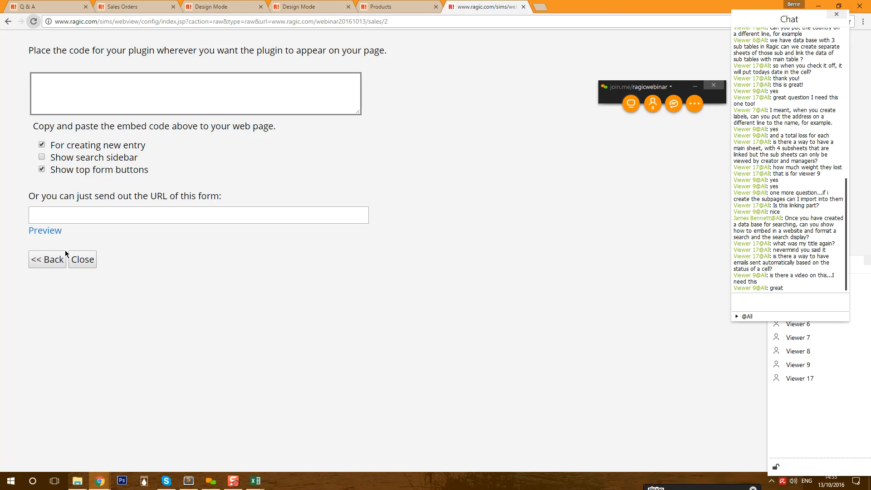
{"action": "left_click", "coordinate": [52, 231]}
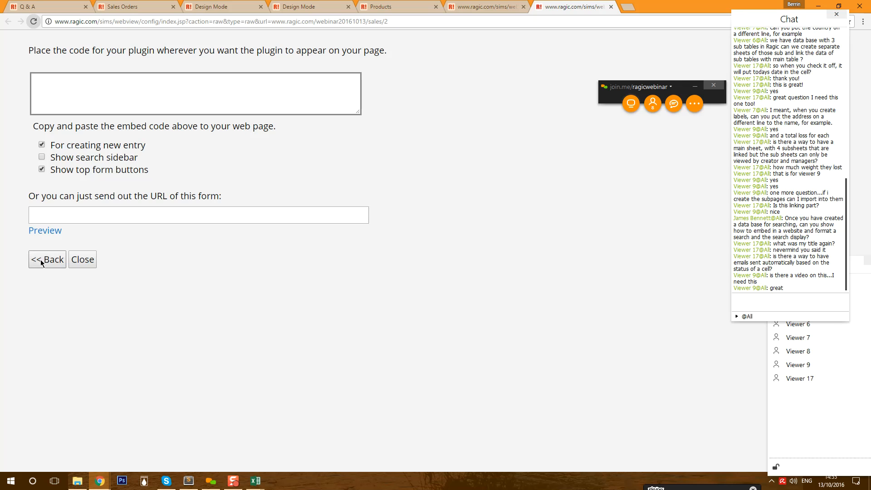
{"action": "left_click", "coordinate": [612, 7]}
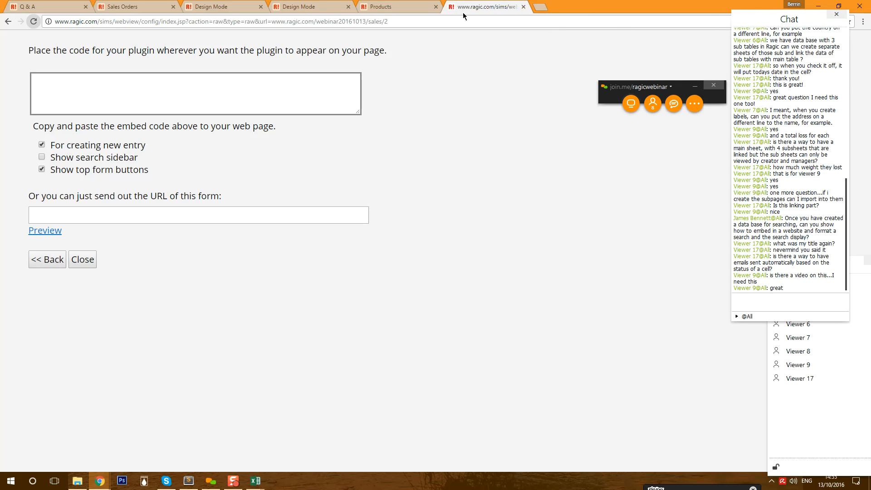
{"action": "left_click", "coordinate": [524, 7]}
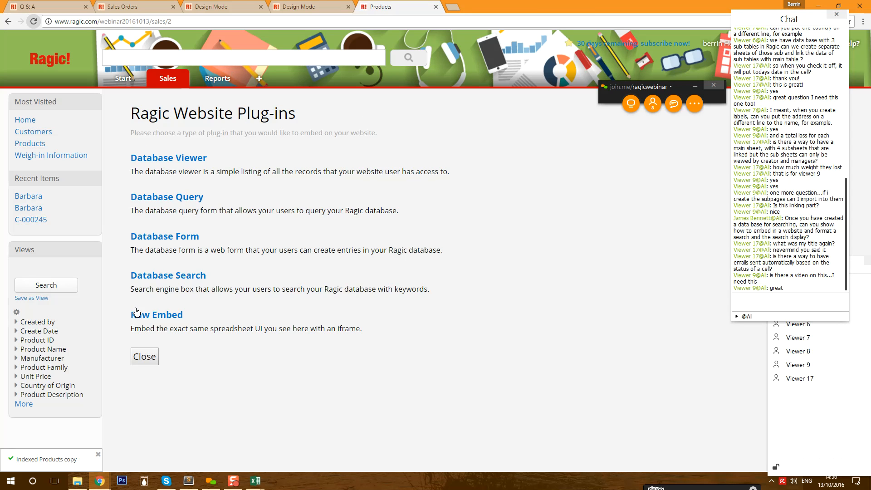
- Open the raw embed URL via Go to, cancel the blank product entry, and close that page
{"action": "left_click", "coordinate": [154, 316]}
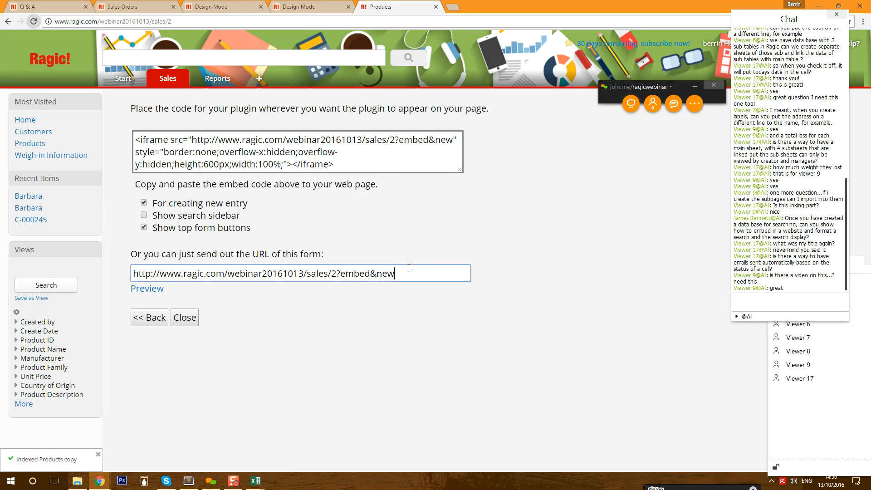
{"action": "right_click", "coordinate": [330, 274]}
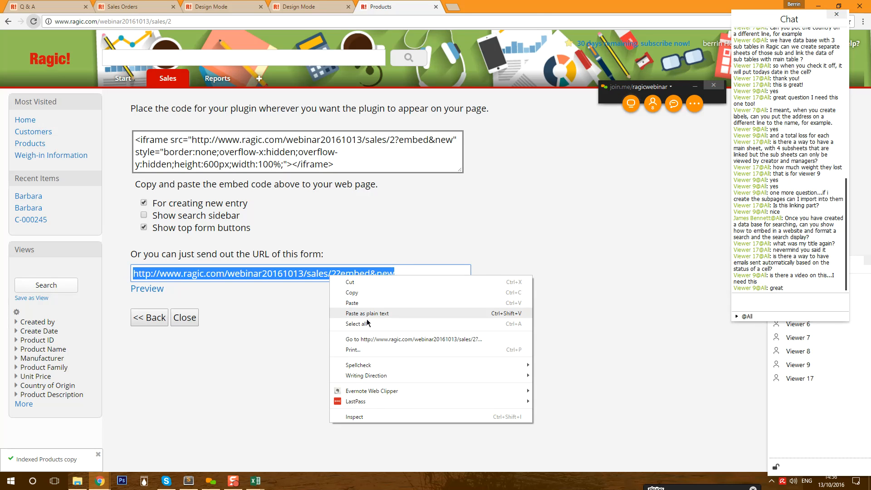
{"action": "left_click", "coordinate": [356, 339]}
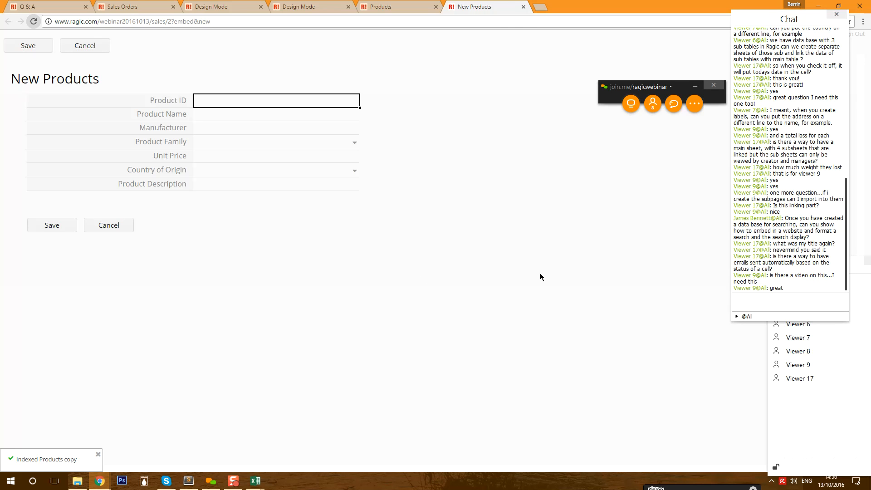
{"action": "left_click", "coordinate": [109, 226]}
{"action": "left_click", "coordinate": [470, 74]}
{"action": "left_click", "coordinate": [524, 6]}
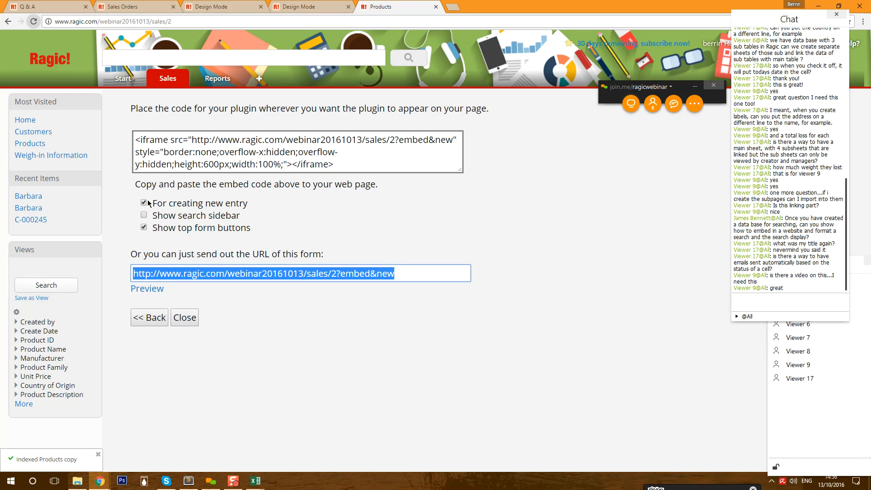
- Uncheck 'For creating new entry' and check 'Show search sidebar' in the raw embed options
{"action": "left_click_drag", "start_coordinate": [163, 203], "coordinate": [261, 202]}
{"action": "left_click", "coordinate": [263, 203]}
{"action": "left_click", "coordinate": [143, 203]}
{"action": "left_click", "coordinate": [143, 217]}
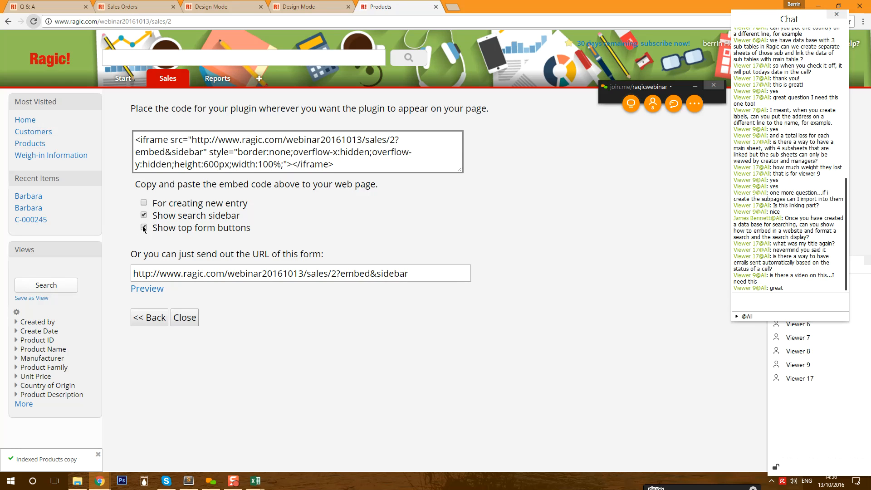
- Uncheck 'Show top form buttons' and open the updated embed&sidebar&hidetop URL in a new tab
{"action": "left_click", "coordinate": [144, 228]}
{"action": "left_click", "coordinate": [274, 272]}
{"action": "right_click", "coordinate": [275, 272]}
{"action": "left_click", "coordinate": [328, 335]}
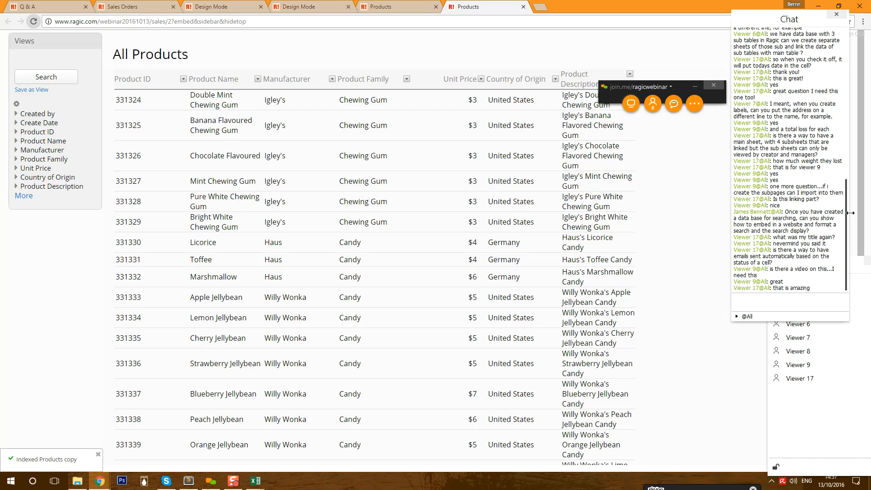
- Highlight the viewer's chat question about automatic emails, then return to the embed code page
{"action": "left_click_drag", "start_coordinate": [784, 211], "coordinate": [836, 263]}
{"action": "left_click", "coordinate": [777, 250]}
{"action": "mouse_move", "coordinate": [777, 250]}
{"action": "left_mouse_down"}
{"action": "mouse_move", "coordinate": [814, 264]}
{"action": "mouse_move", "coordinate": [765, 250]}
{"action": "mouse_move", "coordinate": [773, 250]}
{"action": "left_mouse_up"}
{"action": "left_click", "coordinate": [814, 263]}
{"action": "left_click", "coordinate": [774, 250]}
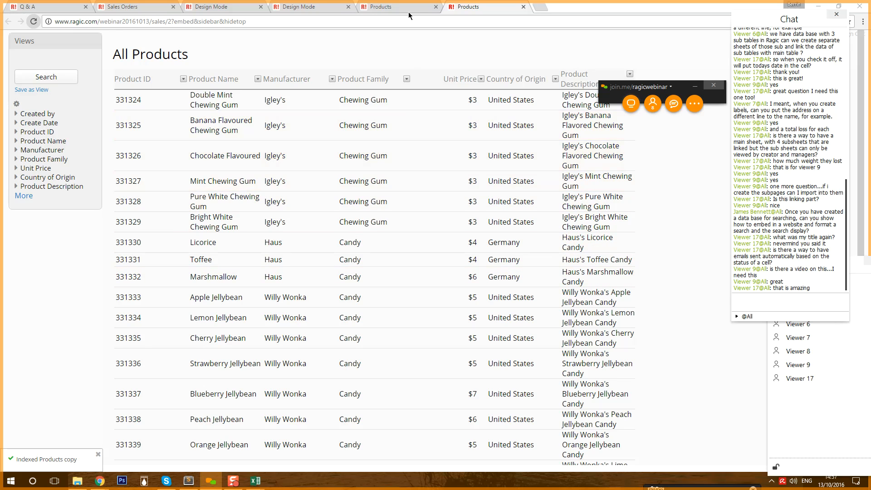
{"action": "left_click", "coordinate": [367, 9]}
- Exit the Products sheet's design mode to return to the All Products listing
{"action": "left_click", "coordinate": [303, 8]}
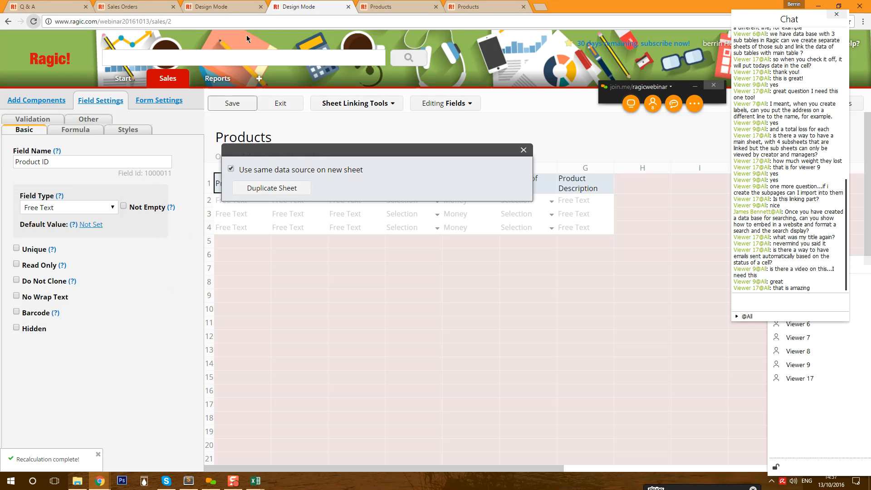
{"action": "left_click", "coordinate": [279, 109]}
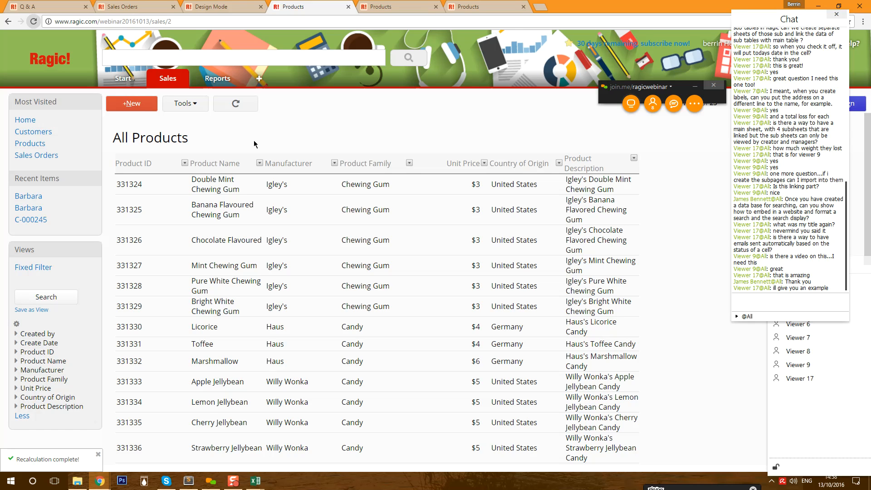
- Move the Participants window aside and choose Customers from the Sales tab
{"action": "left_click", "coordinate": [851, 431]}
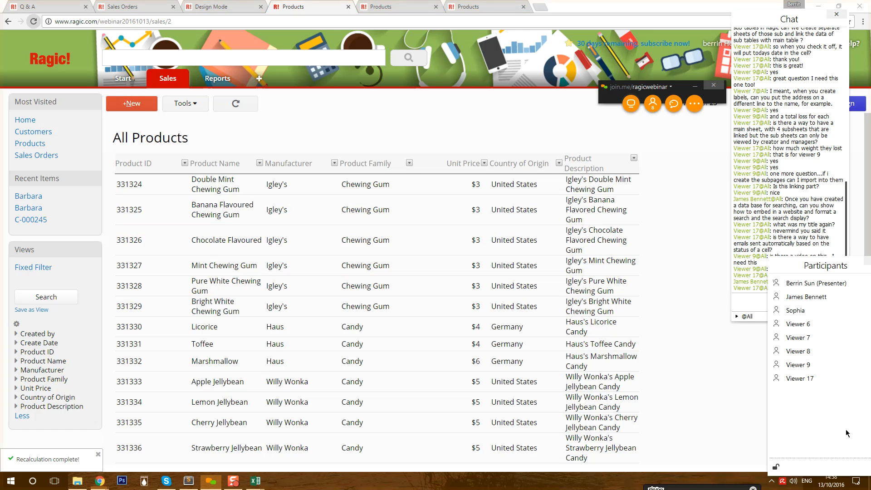
{"action": "left_click_drag", "start_coordinate": [841, 265], "coordinate": [661, 226]}
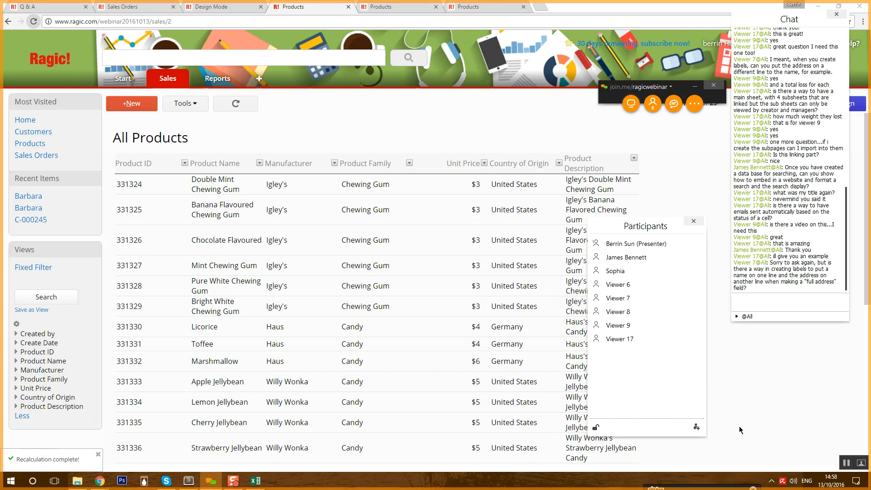
{"action": "mouse_move", "coordinate": [169, 80]}
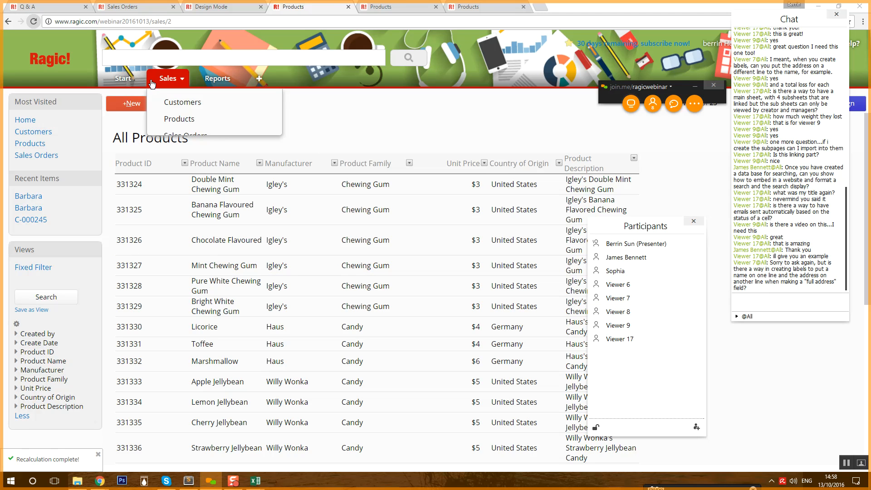
{"action": "left_click", "coordinate": [266, 122]}
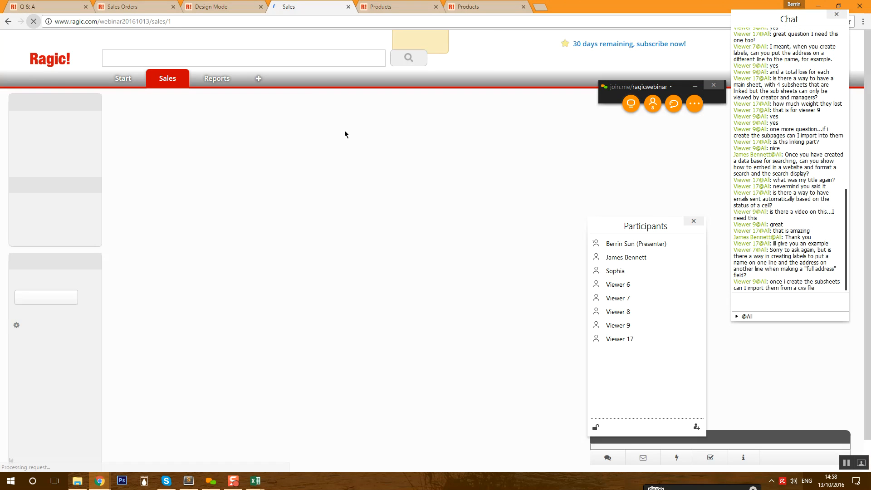
- Open a customer record in design mode and add a field named Name+Address in cell C4
{"action": "left_click", "coordinate": [286, 179]}
{"action": "left_click", "coordinate": [856, 104]}
{"action": "left_click", "coordinate": [282, 304]}
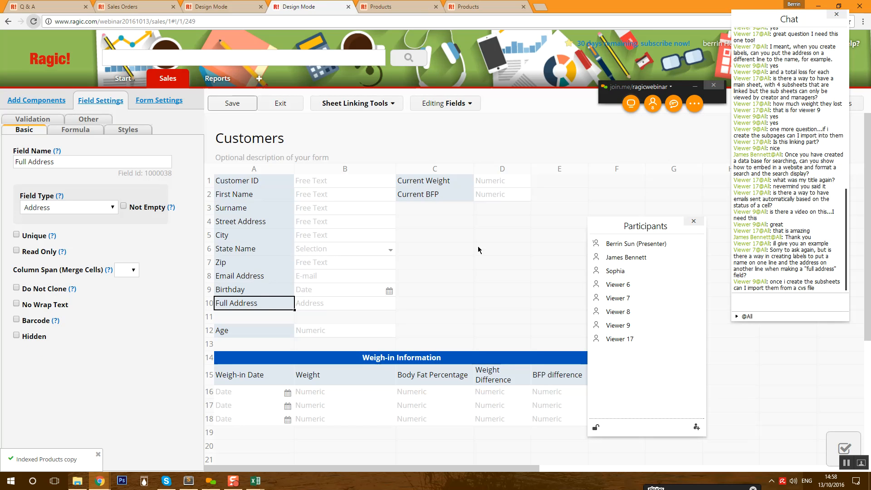
{"action": "left_click", "coordinate": [472, 226]}
{"action": "type", "text": "Name"}
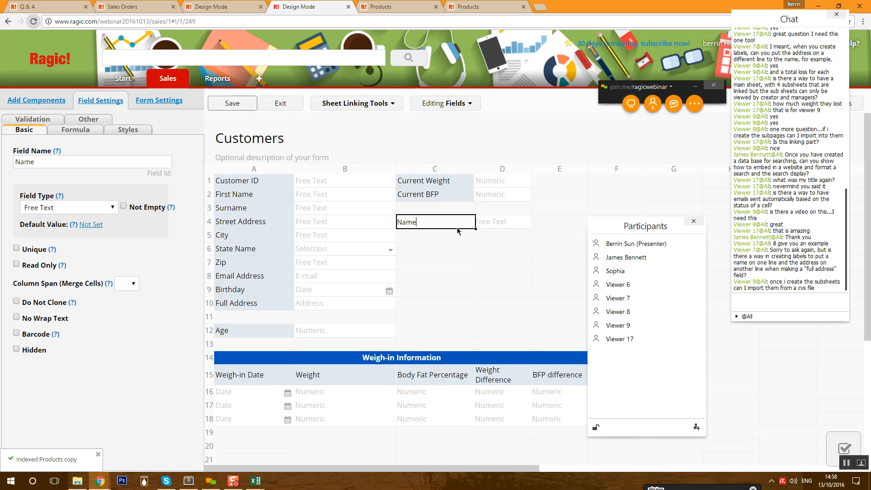
{"action": "type", "text": "+Address"}
- Give Name+Address the formula A2+" "+A3+" "+A10 and save the form design
{"action": "left_click", "coordinate": [75, 129]}
{"action": "left_click", "coordinate": [80, 161]}
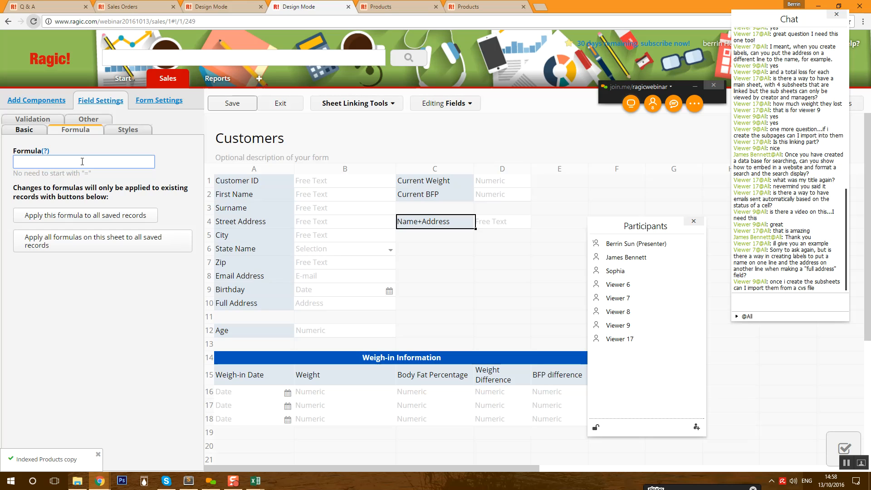
{"action": "type", "text": "A2+\" "}
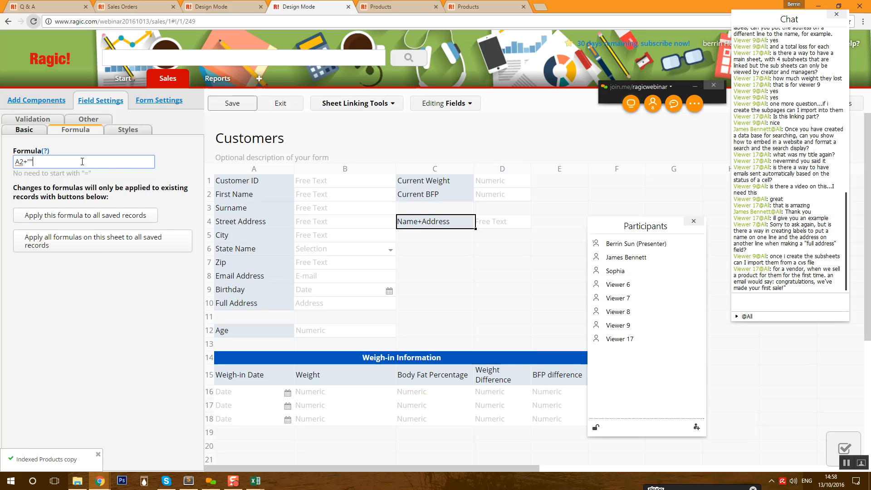
{"action": "type", "text": "|+"}
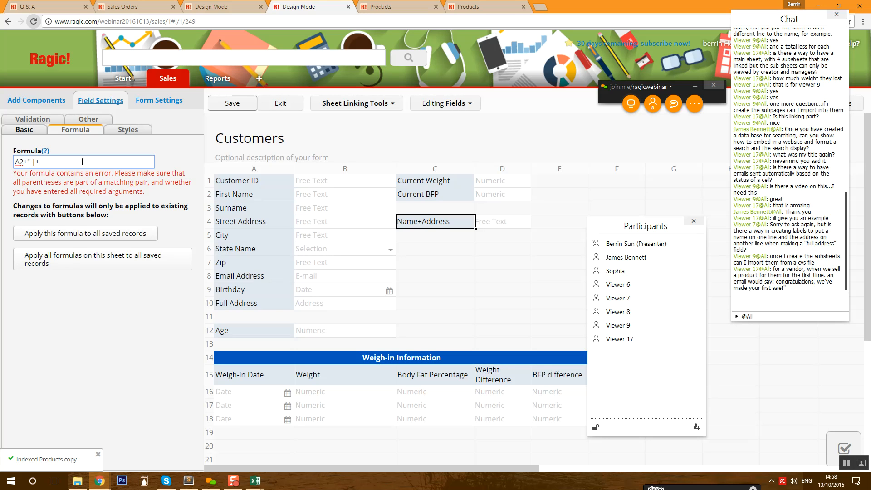
{"action": "key", "text": "BackSpace"}
{"action": "key", "text": "BackSpace"}
{"action": "type", "text": "\"+A3"}
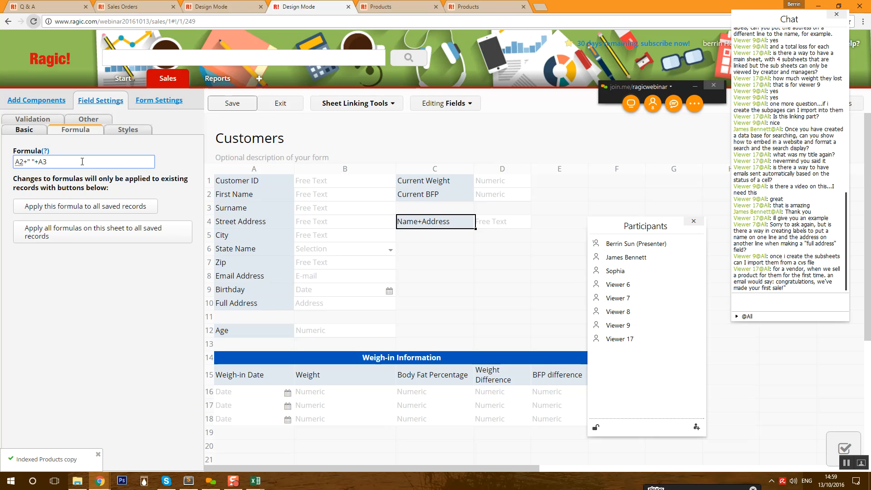
{"action": "type", "text": "+|"}
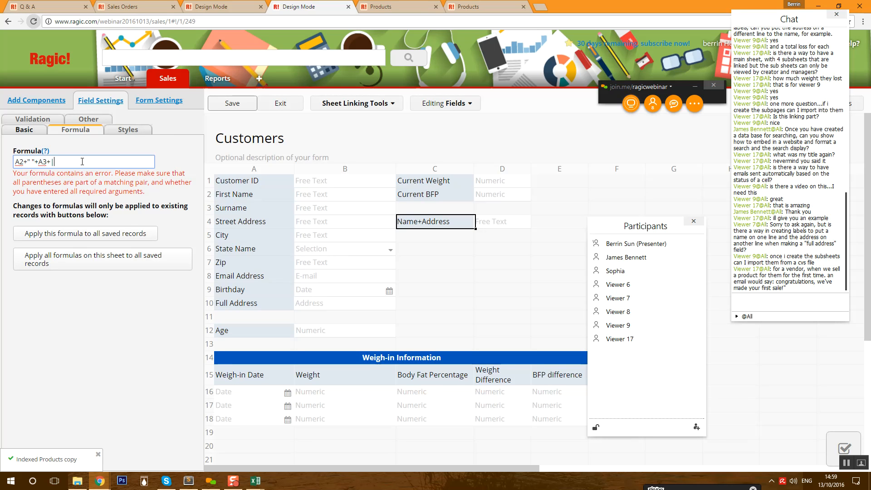
{"action": "key", "text": "BackSpace"}
{"action": "type", "text": "\" \"+"}
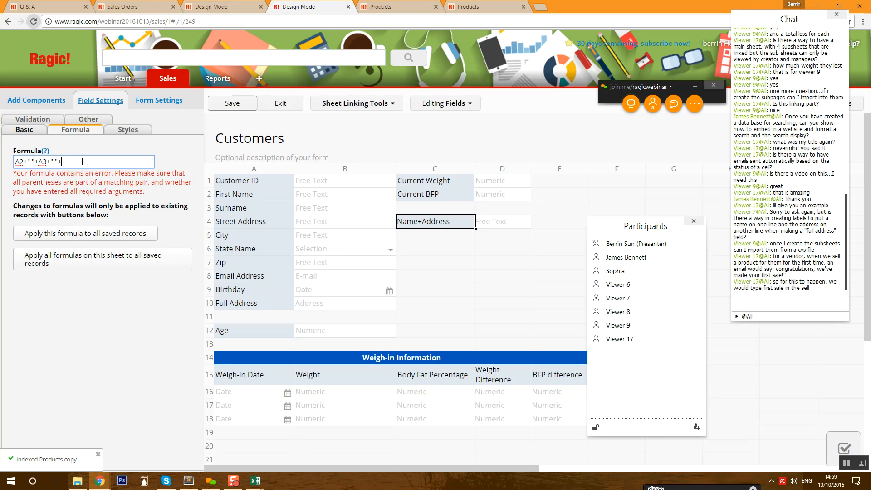
{"action": "type", "text": "A10"}
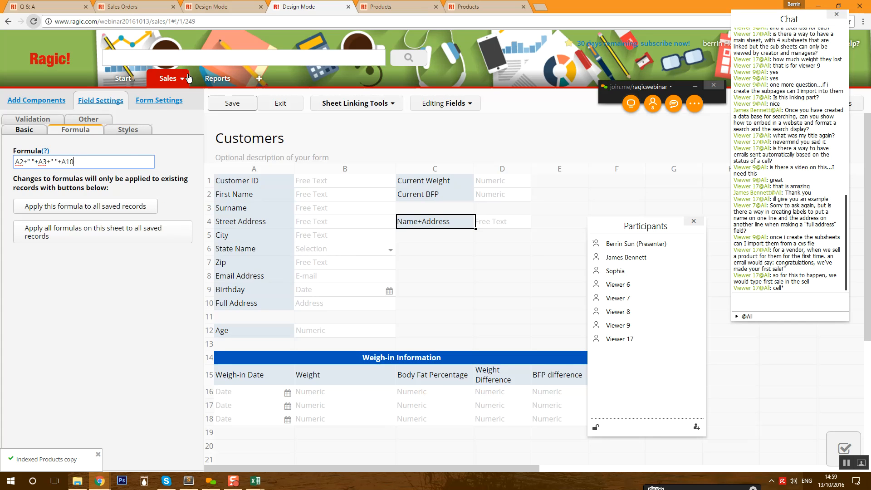
{"action": "left_click", "coordinate": [233, 102]}
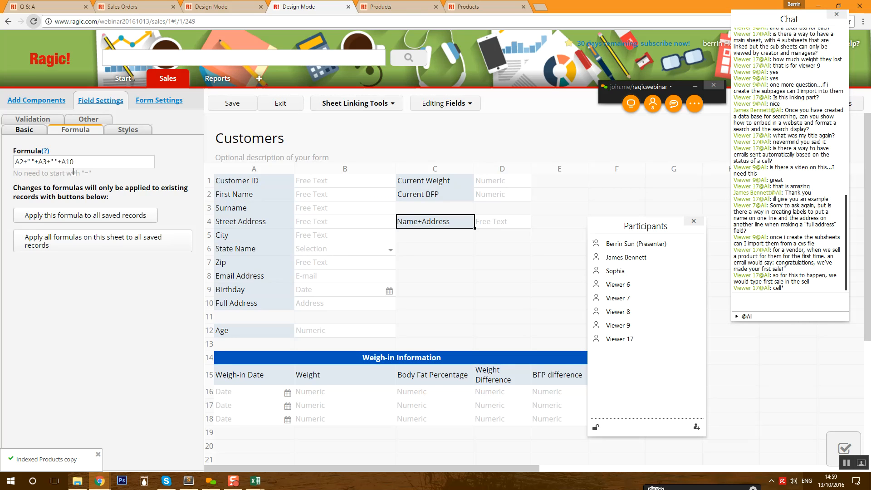
- Apply the Name+Address formula to all saved customer records, confirm, and exit design mode
{"action": "left_click", "coordinate": [277, 106]}
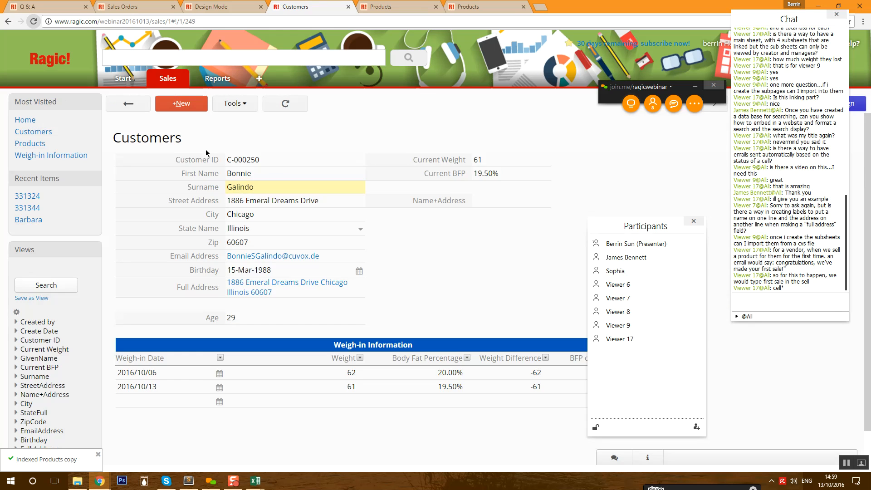
{"action": "left_click", "coordinate": [858, 102]}
{"action": "left_click", "coordinate": [416, 222]}
{"action": "left_click", "coordinate": [51, 225]}
{"action": "left_click", "coordinate": [469, 89]}
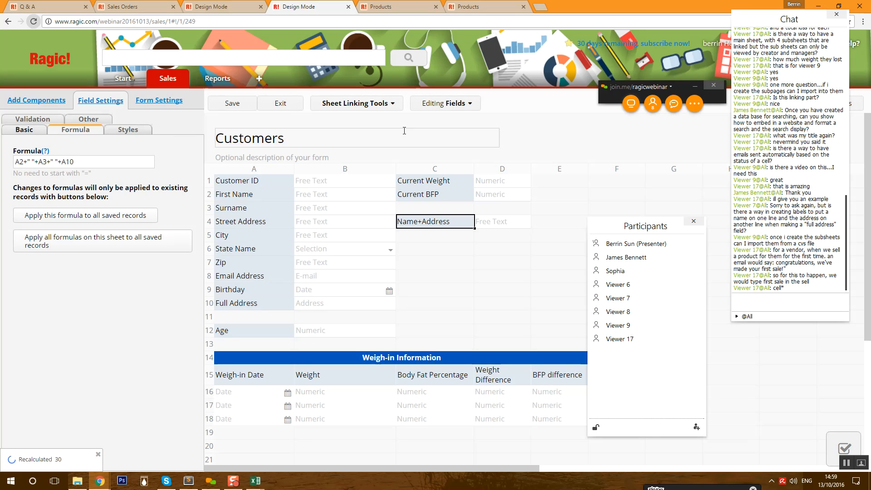
{"action": "left_click", "coordinate": [275, 106]}
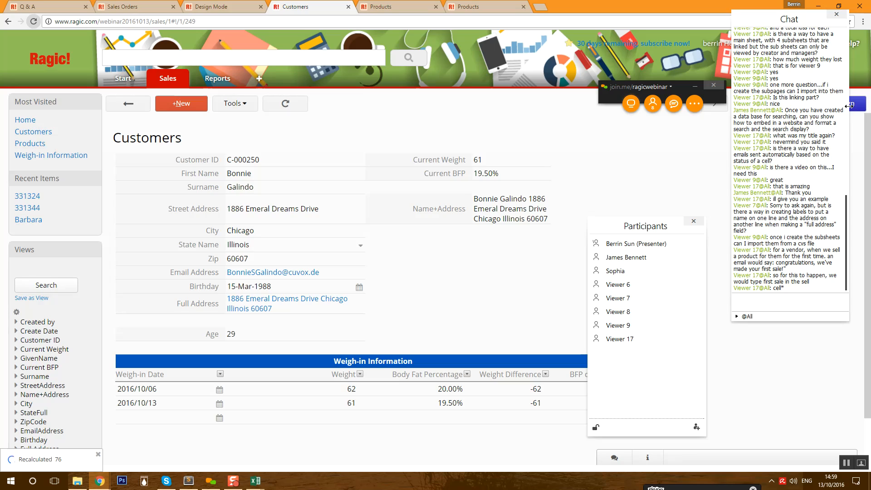
- Google 'line break javascript' in a new tab and copy the %0A line break code
{"action": "left_click", "coordinate": [541, 7]}
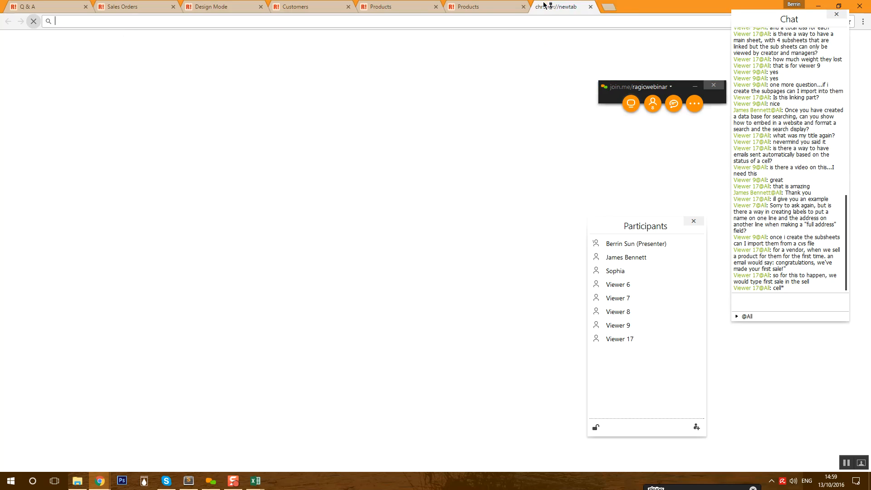
{"action": "type", "text": "line break "}
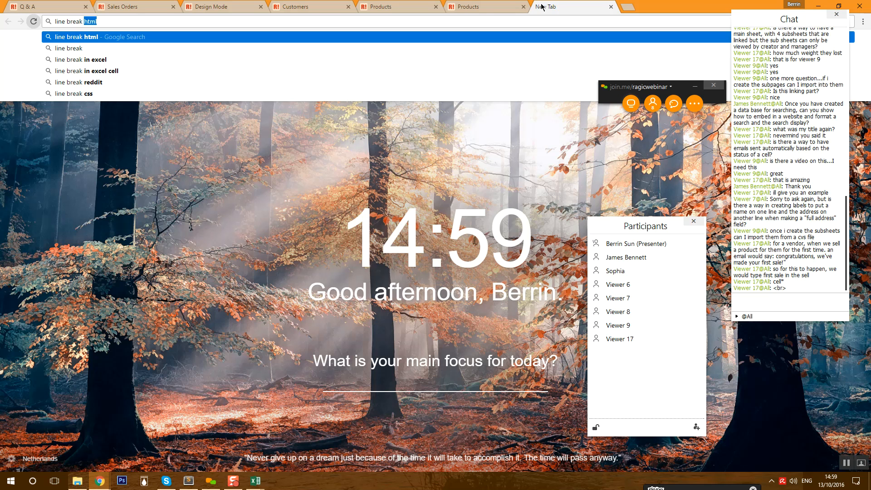
{"action": "type", "text": "javascript"}
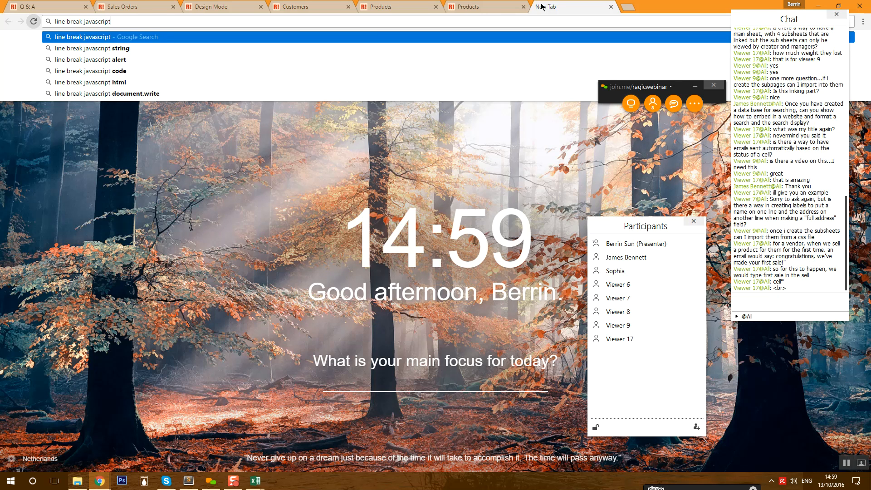
{"action": "key", "text": "Return"}
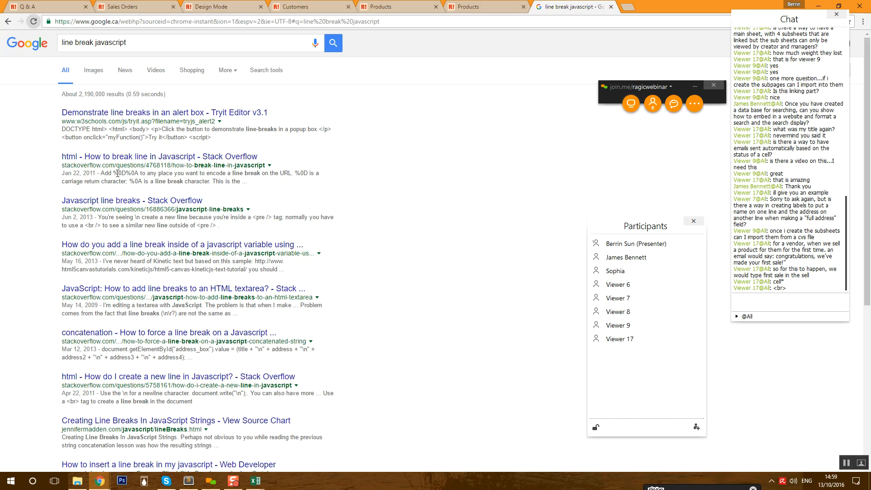
{"action": "left_click_drag", "start_coordinate": [113, 173], "coordinate": [142, 181]}
{"action": "right_click", "coordinate": [137, 183]}
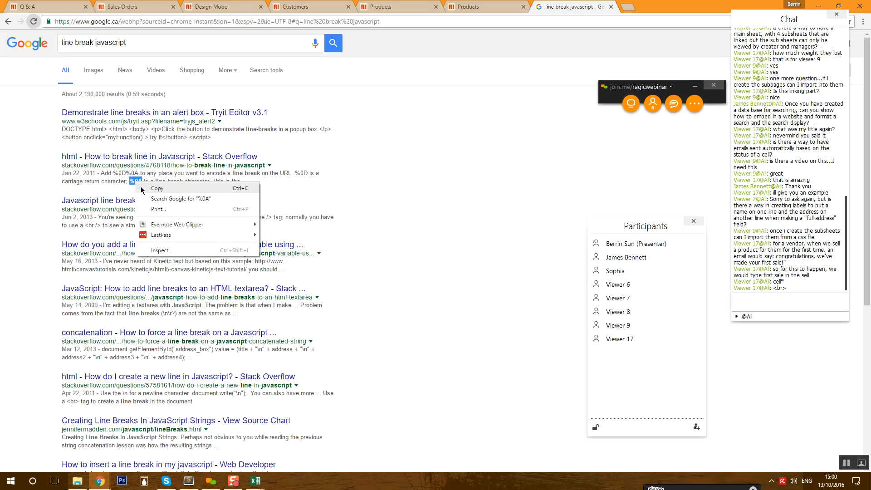
{"action": "left_click", "coordinate": [142, 189]}
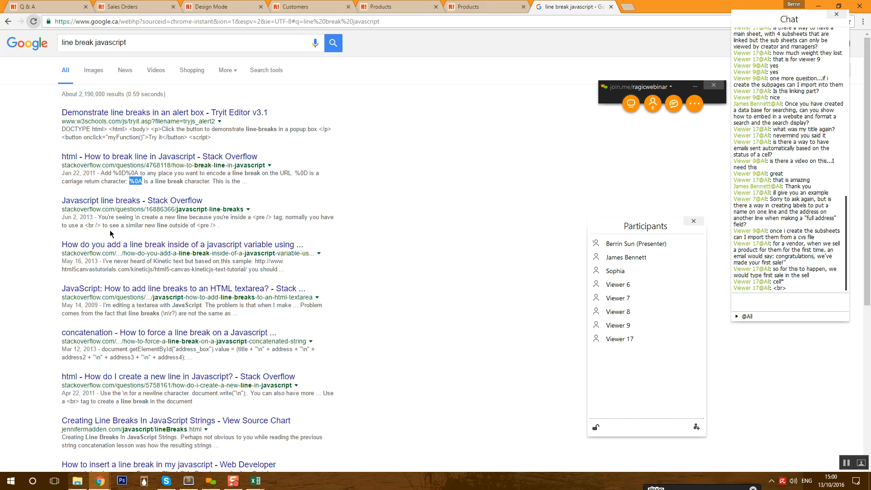
- Copy the "\n" newline code from a snippet and return to the Customers record tab
{"action": "scroll", "coordinate": [155, 295], "scroll_direction": "down", "scroll_amount": 2}
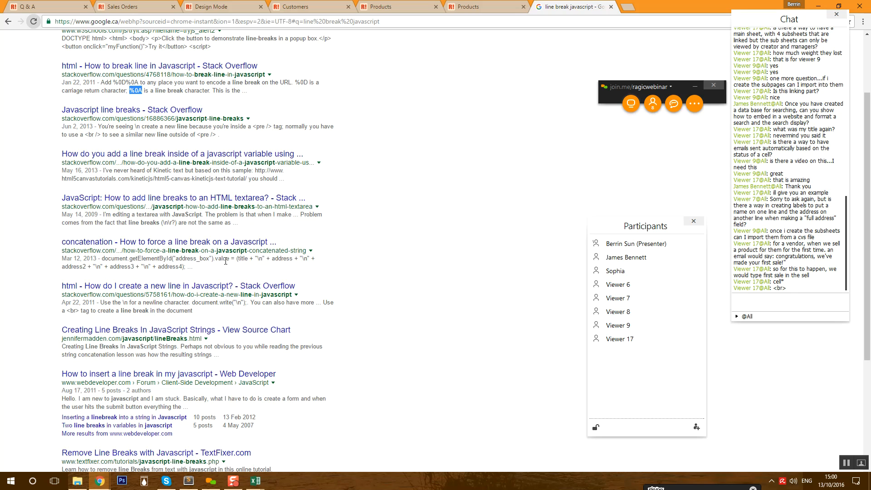
{"action": "left_click_drag", "start_coordinate": [256, 259], "coordinate": [264, 258]}
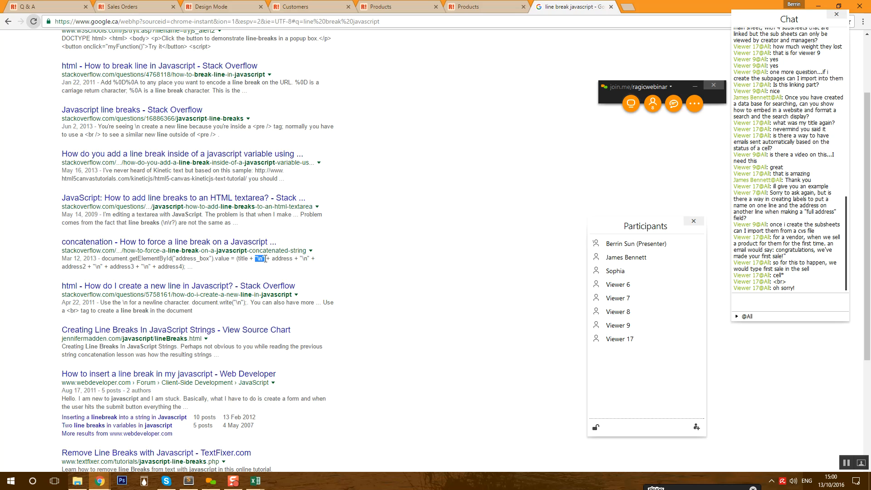
{"action": "right_click", "coordinate": [259, 260]}
{"action": "left_click", "coordinate": [279, 267]}
{"action": "left_click", "coordinate": [386, 6]}
{"action": "left_click", "coordinate": [303, 6]}
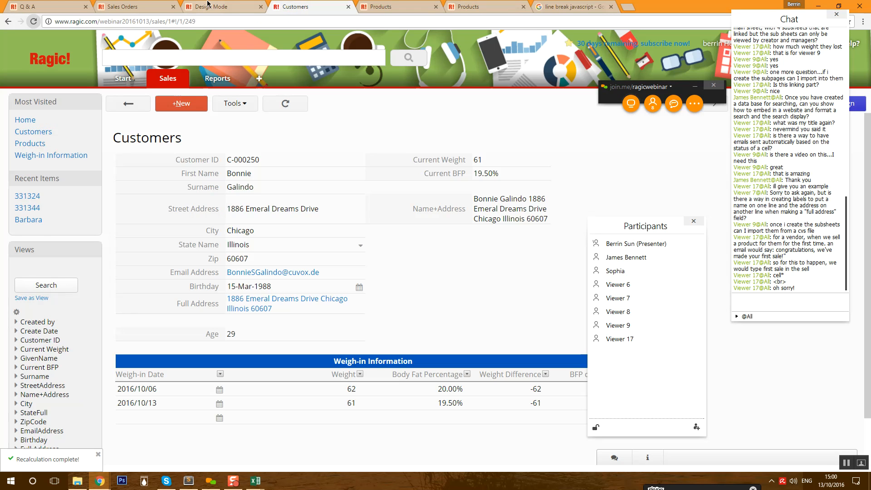
- Close the extra Customers form designer page, confirming the leave prompt
{"action": "left_click", "coordinate": [223, 6]}
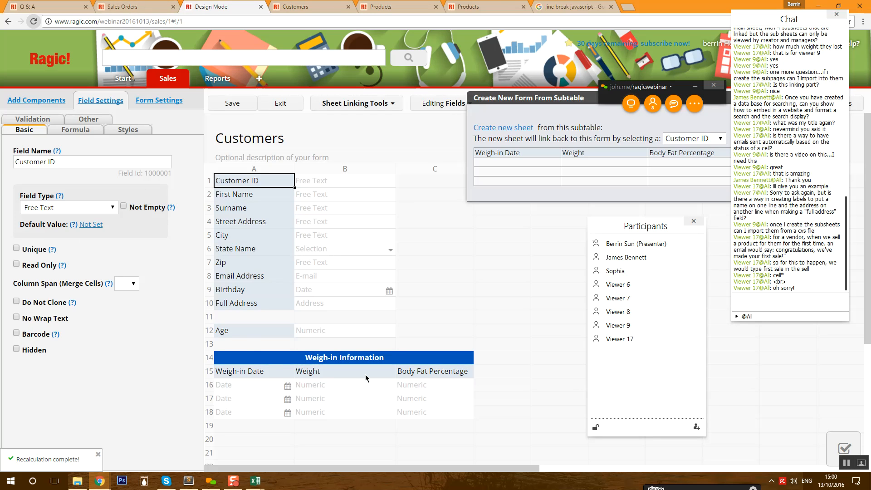
{"action": "left_click", "coordinate": [261, 7]}
{"action": "left_click", "coordinate": [484, 90]}
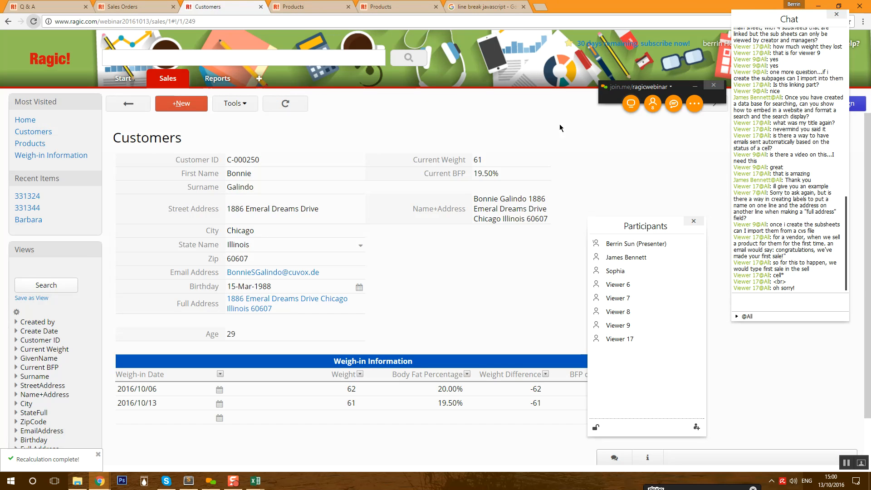
- Change the Name+Address formula to A2+" "+A3+"\n"+A10, save, and apply it to all saved records
{"action": "left_click", "coordinate": [858, 107]}
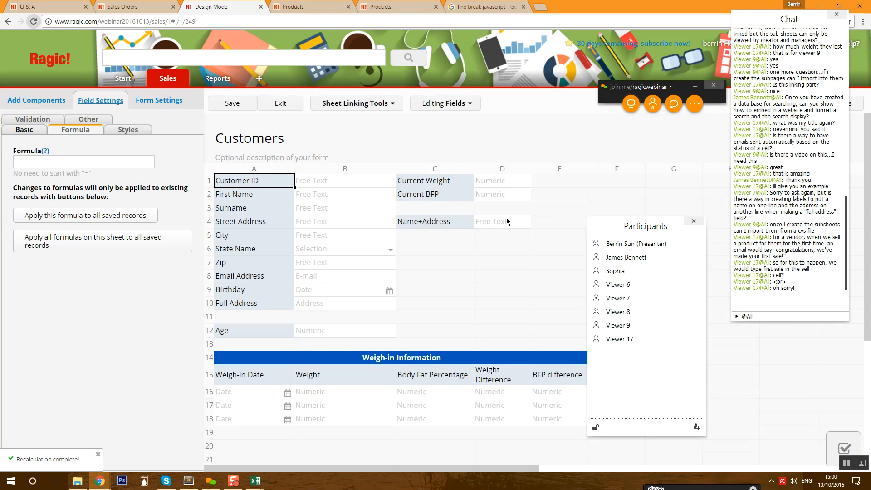
{"action": "left_click", "coordinate": [438, 222]}
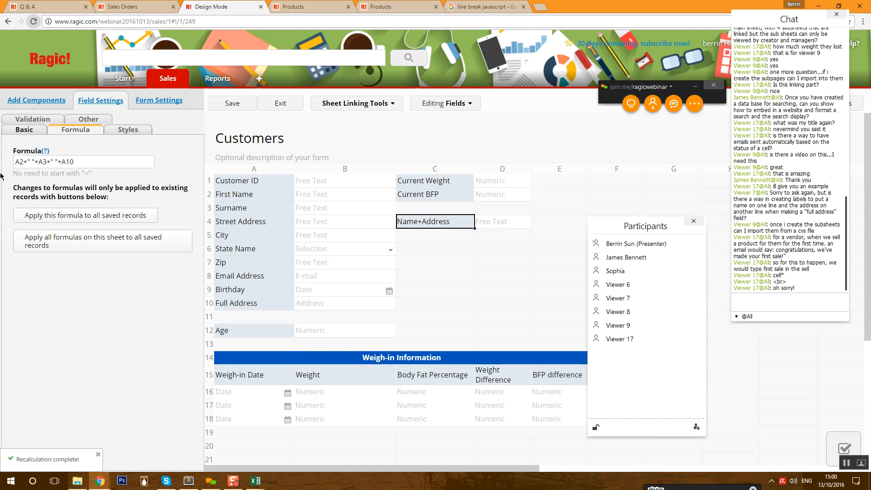
{"action": "left_click", "coordinate": [69, 163]}
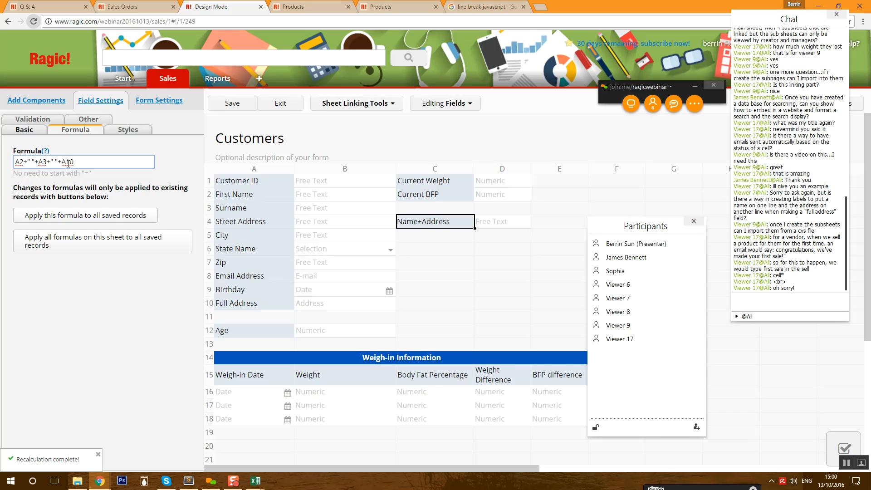
{"action": "key", "text": "BackSpace"}
{"action": "type", "text": "\"\\n"}
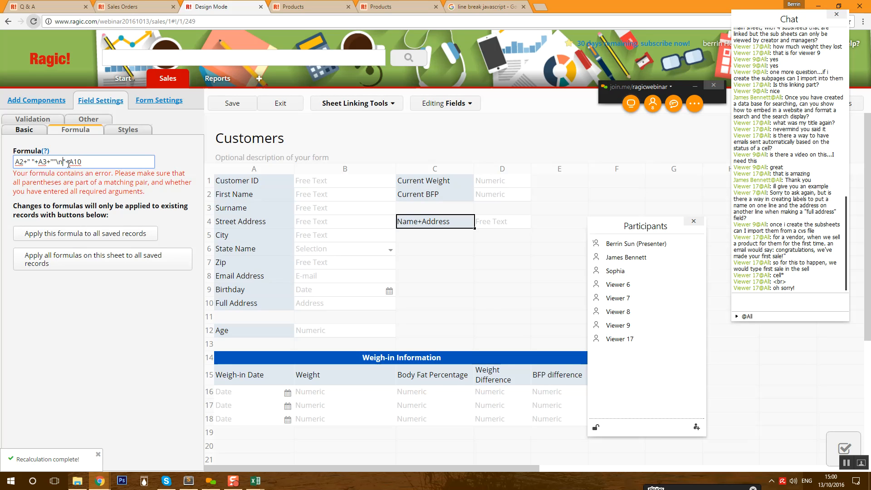
{"action": "key", "text": "Left"}
{"action": "key", "text": "BackSpace"}
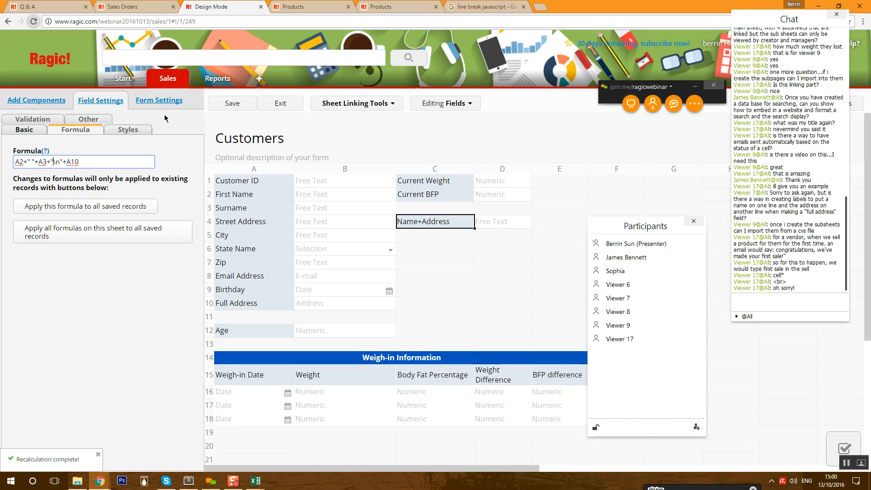
{"action": "left_click", "coordinate": [242, 108]}
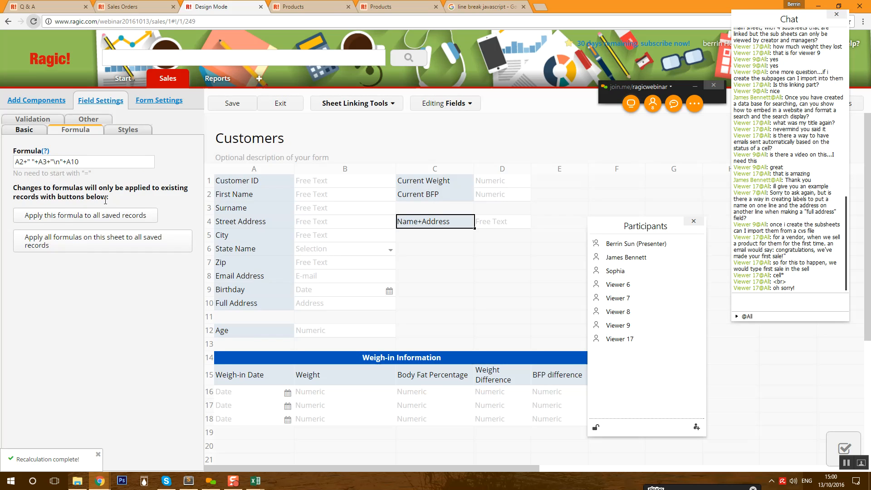
{"action": "left_click", "coordinate": [108, 214]}
- Confirm the recalculation, check the two-line Name+Address on a record, then reselect the field in design mode
{"action": "left_click", "coordinate": [472, 100]}
{"action": "left_click", "coordinate": [291, 103]}
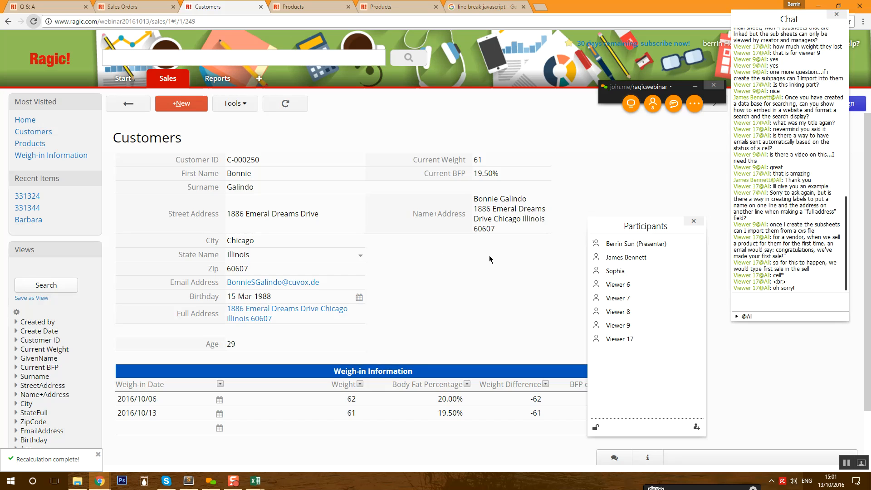
{"action": "left_click", "coordinate": [852, 103]}
{"action": "left_click", "coordinate": [447, 221]}
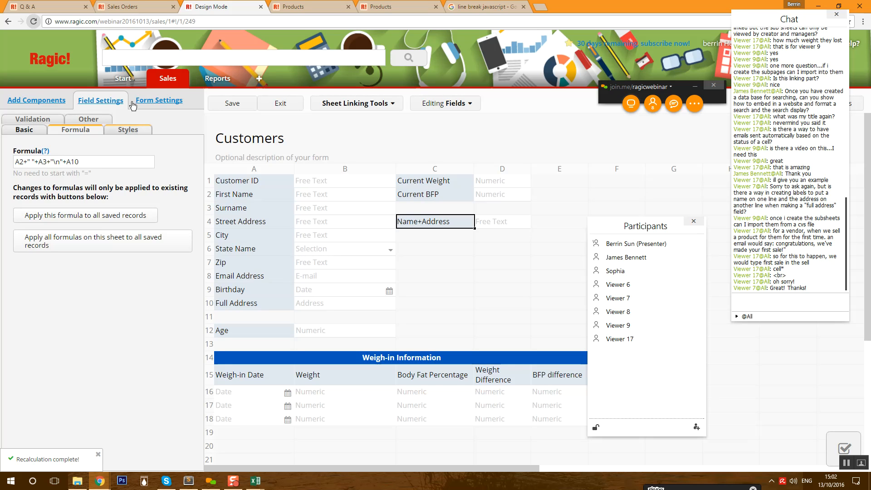
- Reopen the Customers sheet from the Sales tab's right-click menu to show its records
{"action": "mouse_move", "coordinate": [168, 85]}
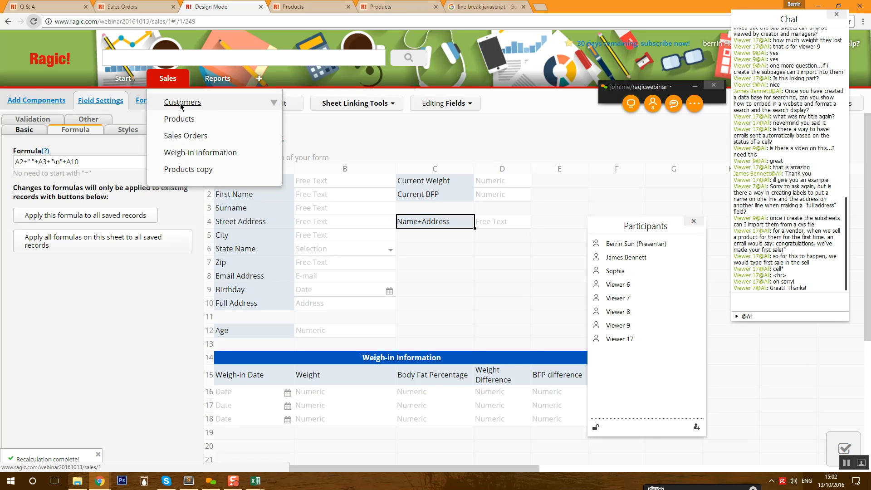
{"action": "right_click", "coordinate": [177, 107]}
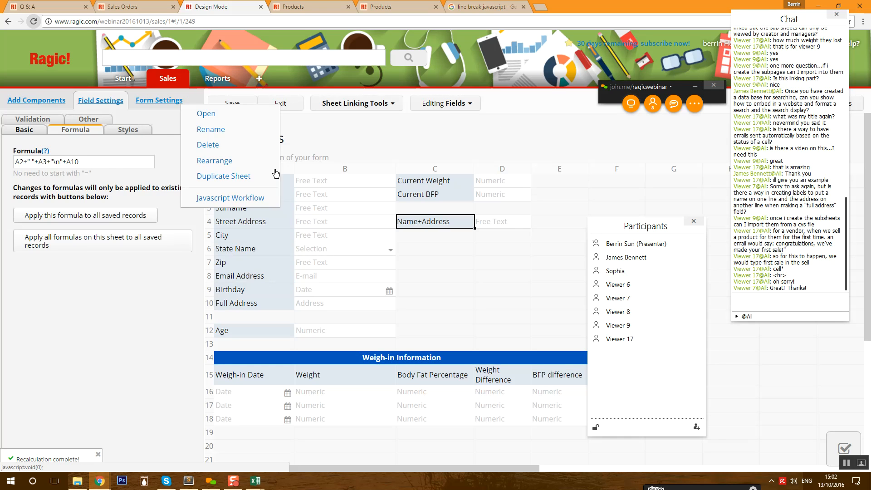
{"action": "left_click", "coordinate": [288, 108]}
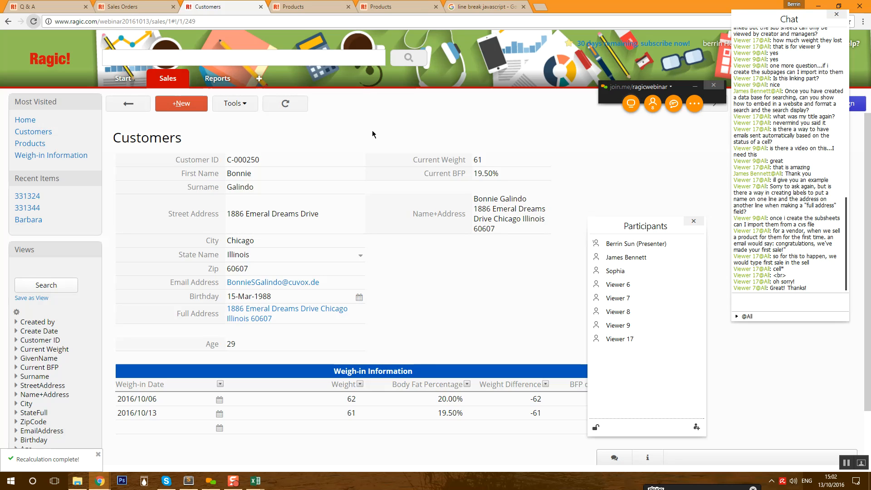
- From Learn Ragic, search the Knowledge Base for 'automatic e-mail' and open the custom notification article
{"action": "mouse_move", "coordinate": [130, 81]}
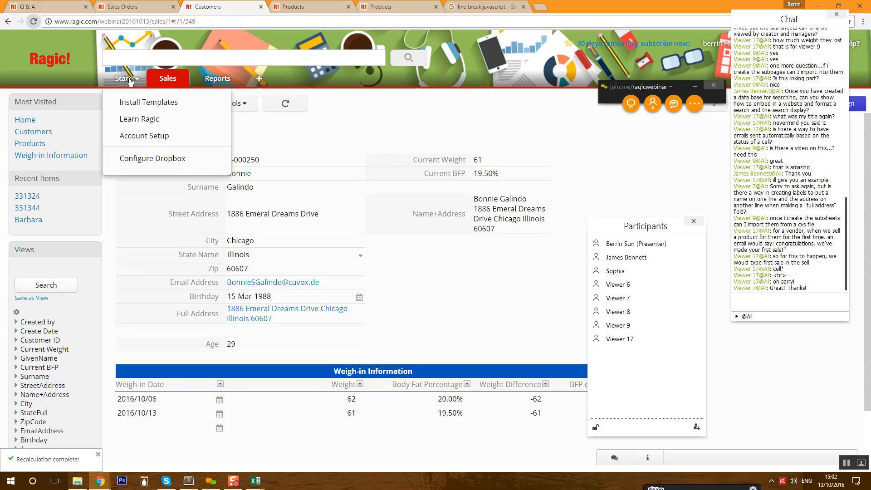
{"action": "left_click", "coordinate": [139, 120]}
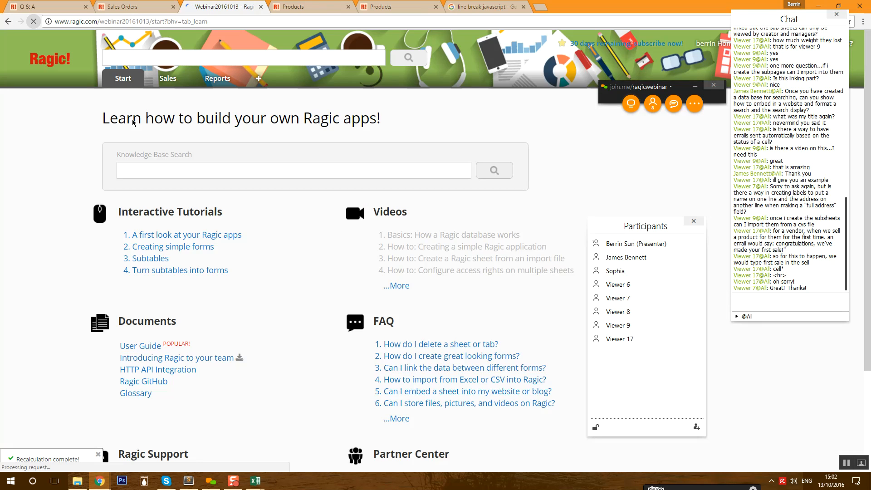
{"action": "left_click", "coordinate": [156, 168]}
{"action": "type", "text": "au"}
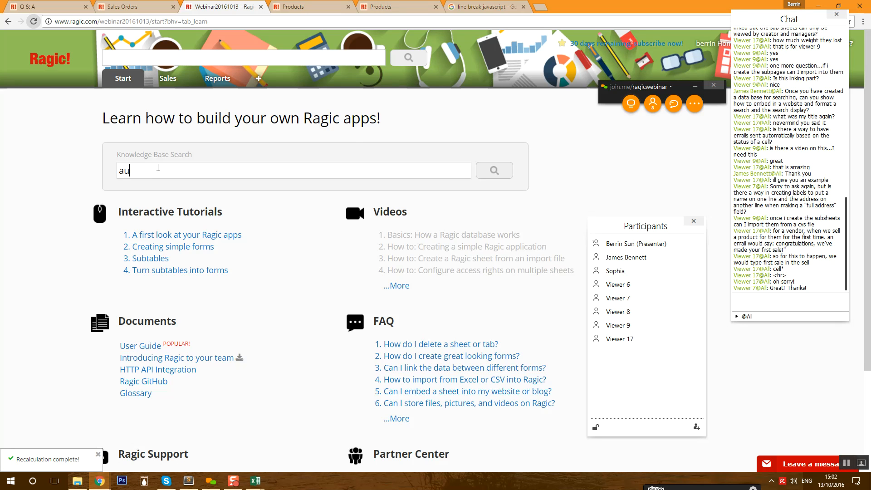
{"action": "type", "text": "tomatic"}
{"action": "type", "text": "e-ma"}
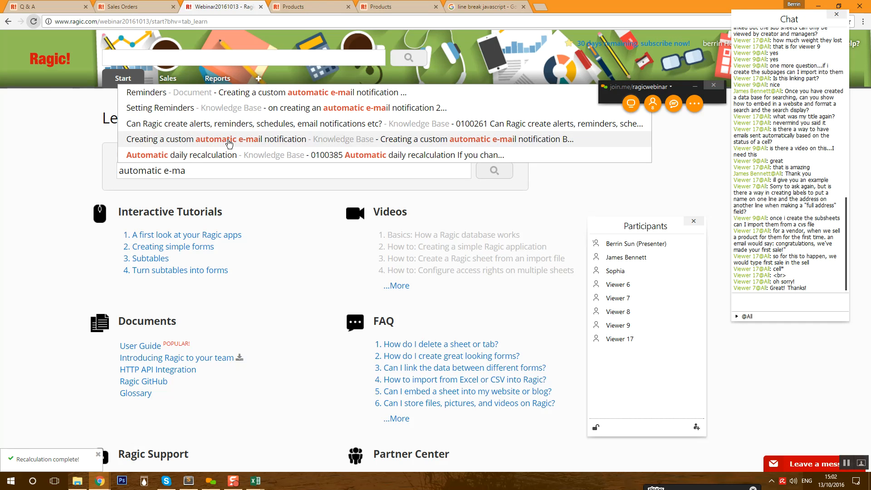
{"action": "left_click", "coordinate": [229, 144]}
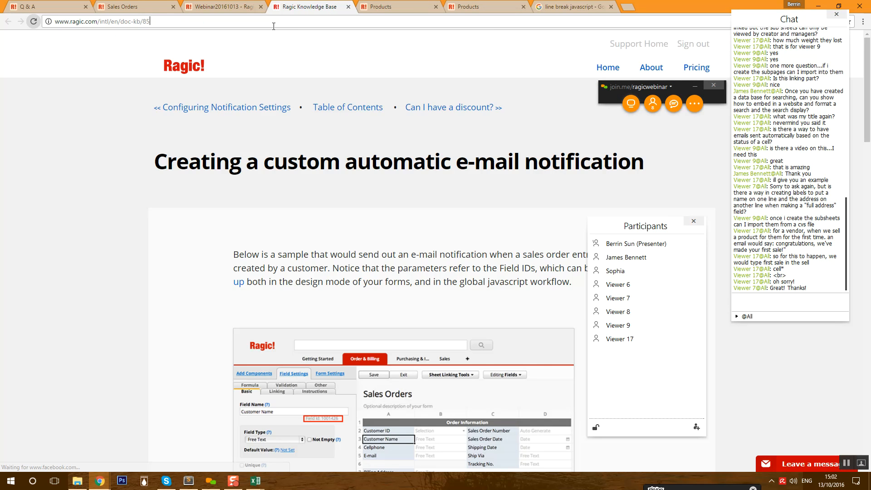
- Copy the article's URL and post it in the join.me webinar chat
{"action": "key", "text": "ctrl+c"}
{"action": "left_click", "coordinate": [796, 300]}
{"action": "key", "text": "ctrl+v"}
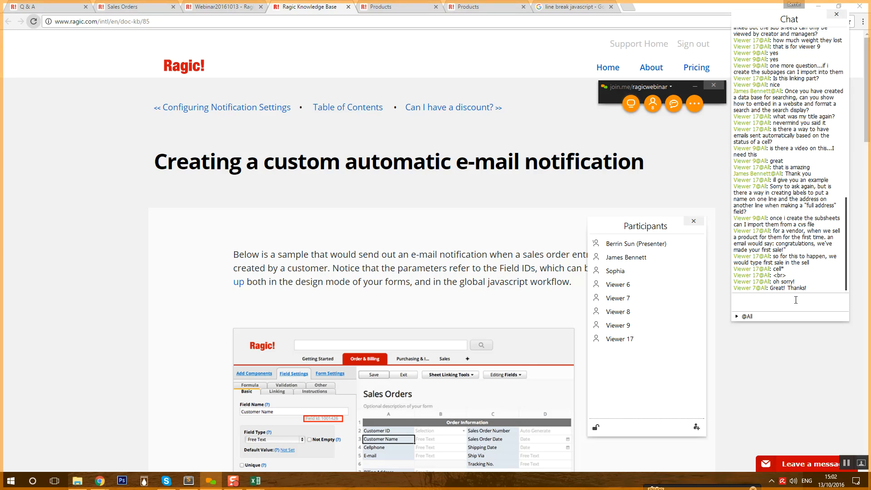
{"action": "key", "text": "Return"}
- Scroll to the article's sample notification script and highlight its code lines
{"action": "scroll", "coordinate": [475, 382], "scroll_direction": "down", "scroll_amount": 10}
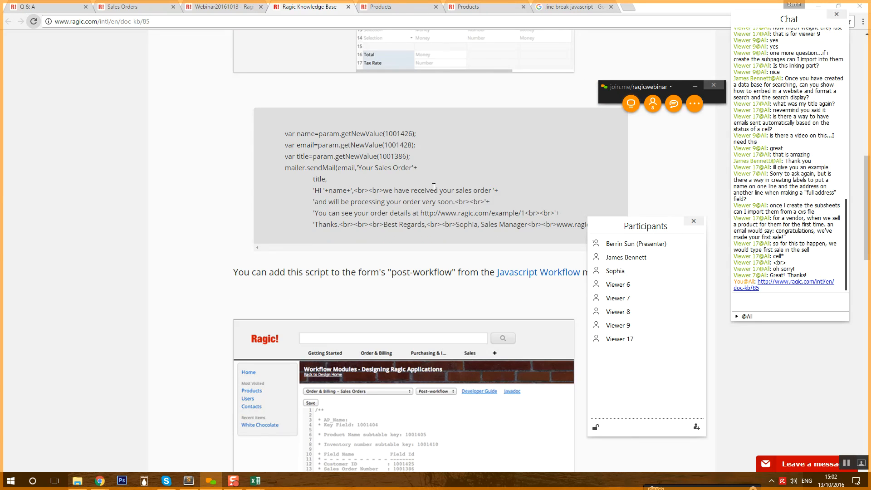
{"action": "left_click_drag", "start_coordinate": [305, 134], "coordinate": [572, 234]}
{"action": "left_click", "coordinate": [567, 233]}
{"action": "scroll", "coordinate": [562, 233], "scroll_direction": "down", "scroll_amount": 9}
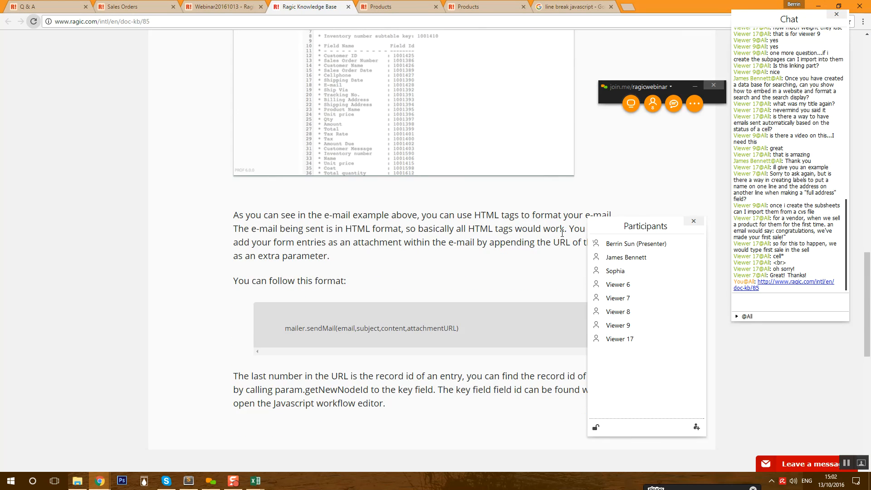
{"action": "scroll", "coordinate": [562, 233], "scroll_direction": "up", "scroll_amount": 12}
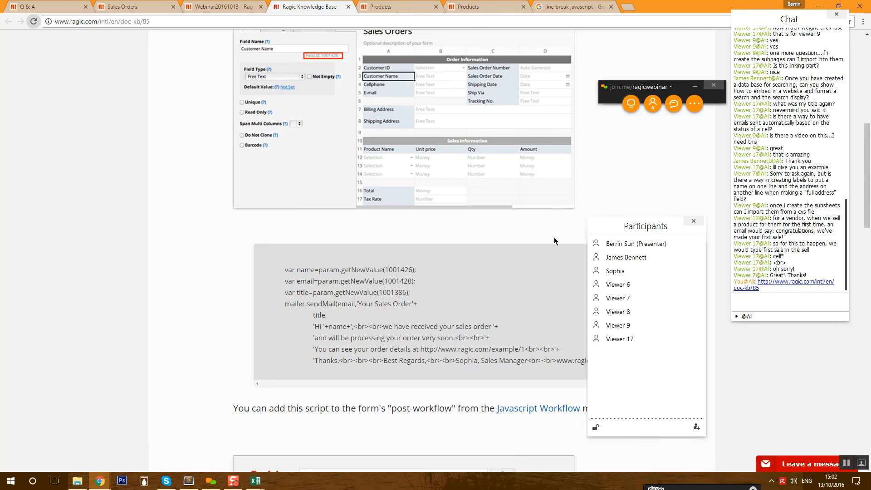
{"action": "scroll", "coordinate": [465, 268], "scroll_direction": "up", "scroll_amount": 3}
{"action": "scroll", "coordinate": [465, 268], "scroll_direction": "down", "scroll_amount": 5}
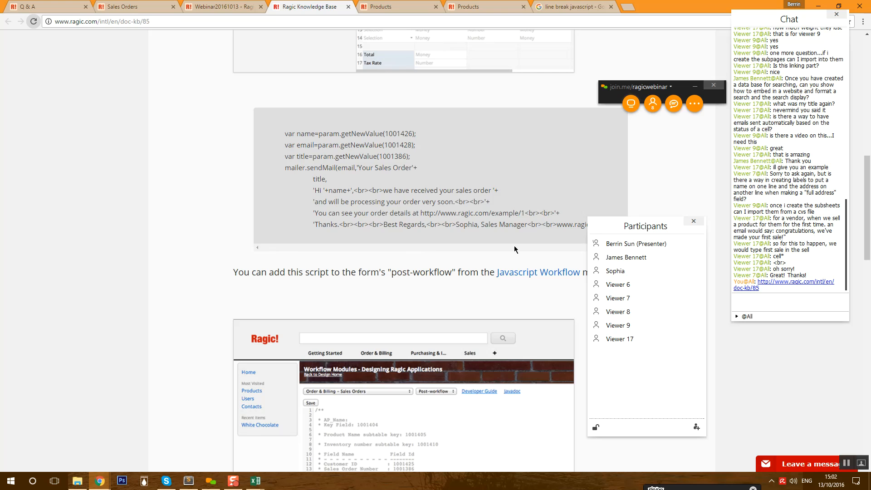
{"action": "scroll", "coordinate": [334, 224], "scroll_direction": "down", "scroll_amount": 15}
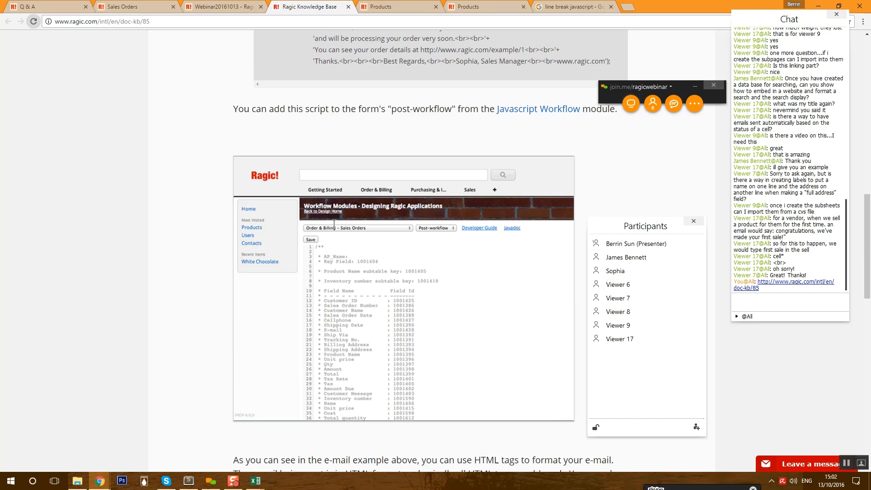
{"action": "scroll", "coordinate": [333, 224], "scroll_direction": "up", "scroll_amount": 10}
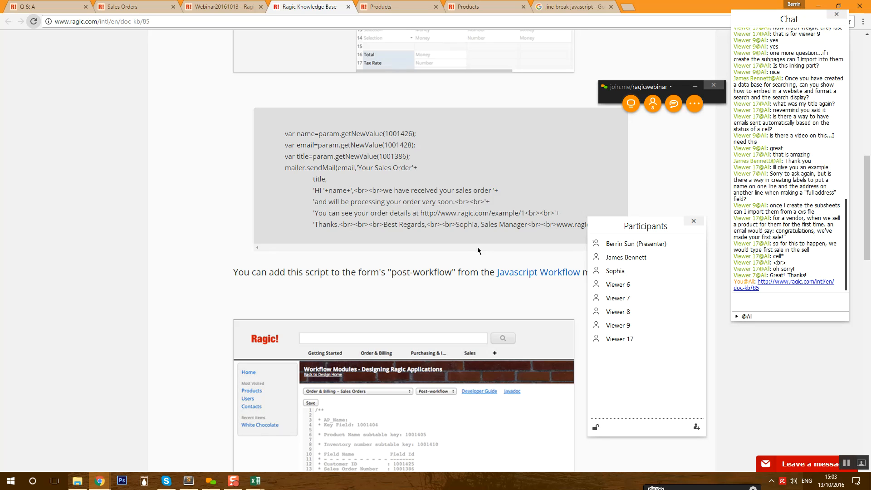
- Highlight the script's e-mail body lines, then type the Ragic support e-mail address into the chat
{"action": "left_click_drag", "start_coordinate": [312, 191], "coordinate": [569, 227]}
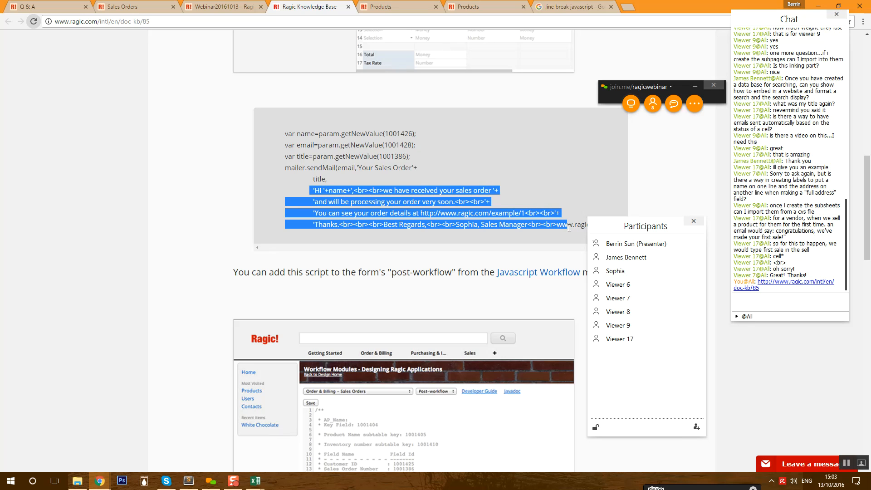
{"action": "left_click", "coordinate": [466, 238]}
{"action": "scroll", "coordinate": [445, 241], "scroll_direction": "up", "scroll_amount": 9}
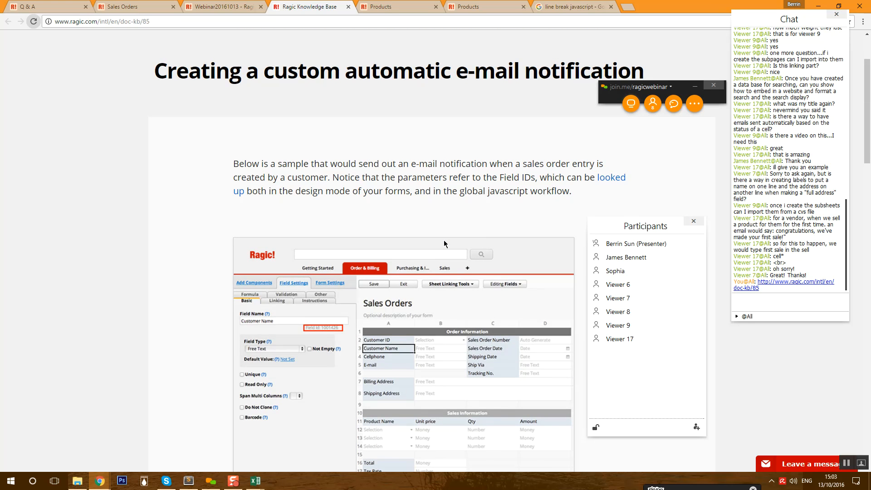
{"action": "scroll", "coordinate": [444, 241], "scroll_direction": "down", "scroll_amount": 8}
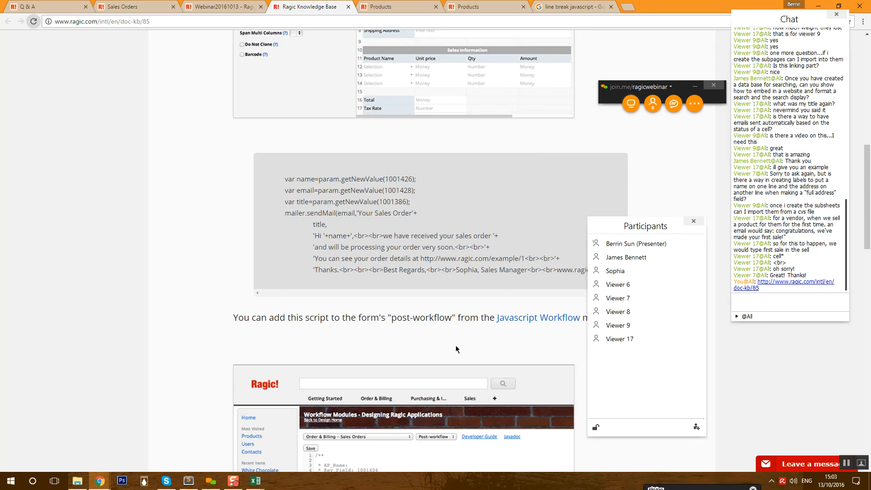
{"action": "left_click", "coordinate": [815, 299]}
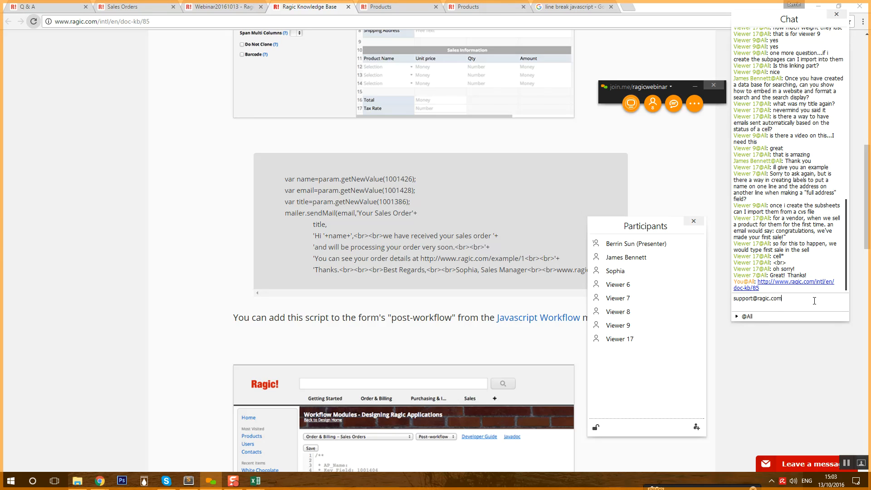
{"action": "key", "text": "Return"}
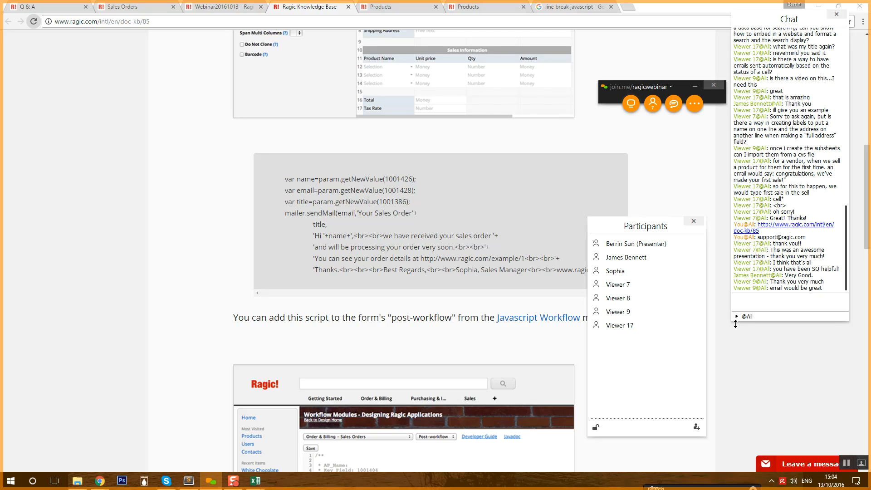
{"action": "left_click", "coordinate": [739, 317]}
{"action": "left_click", "coordinate": [739, 318]}
{"action": "left_click", "coordinate": [739, 318]}
{"action": "scroll", "coordinate": [764, 349], "scroll_direction": "down", "scroll_amount": 2}
{"action": "scroll", "coordinate": [770, 358], "scroll_direction": "up", "scroll_amount": 2}
{"action": "scroll", "coordinate": [770, 359], "scroll_direction": "down", "scroll_amount": 2}
{"action": "scroll", "coordinate": [770, 372], "scroll_direction": "up", "scroll_amount": 2}
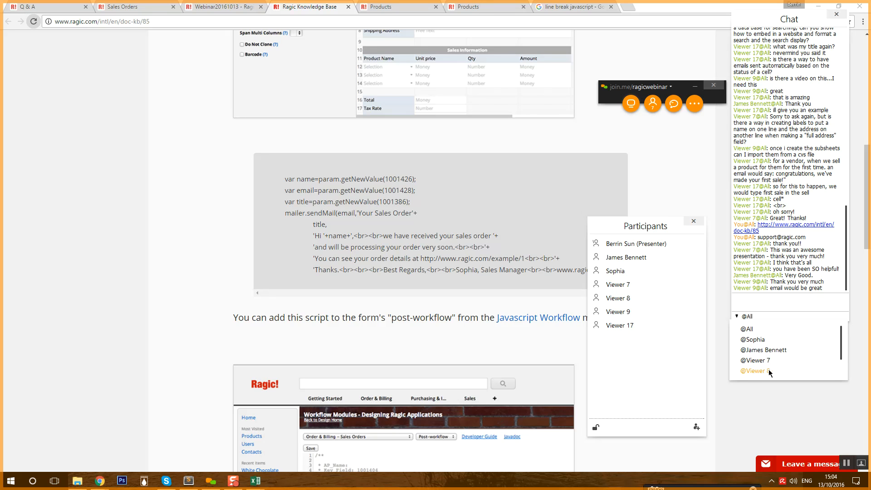
{"action": "scroll", "coordinate": [769, 371], "scroll_direction": "down", "scroll_amount": 2}
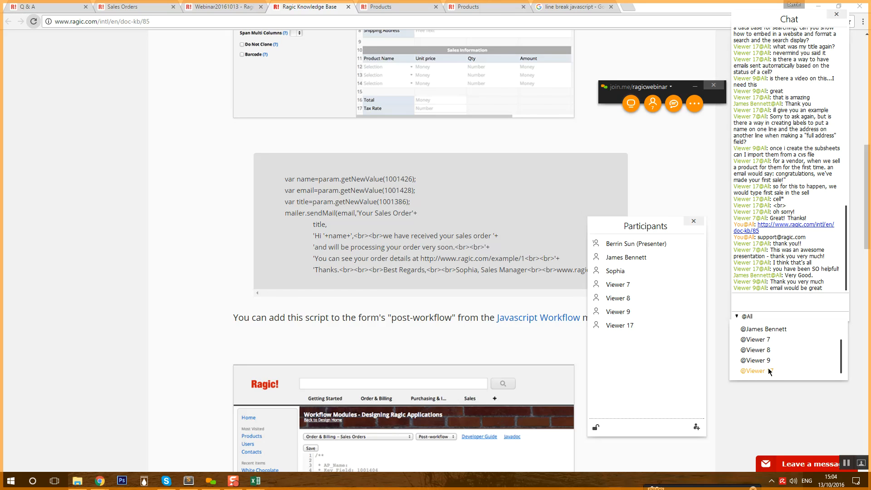
{"action": "left_click", "coordinate": [779, 298]}
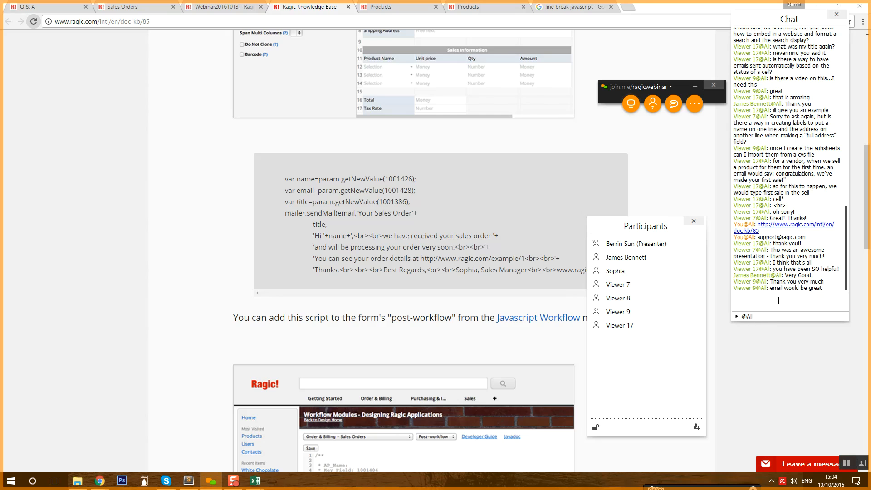